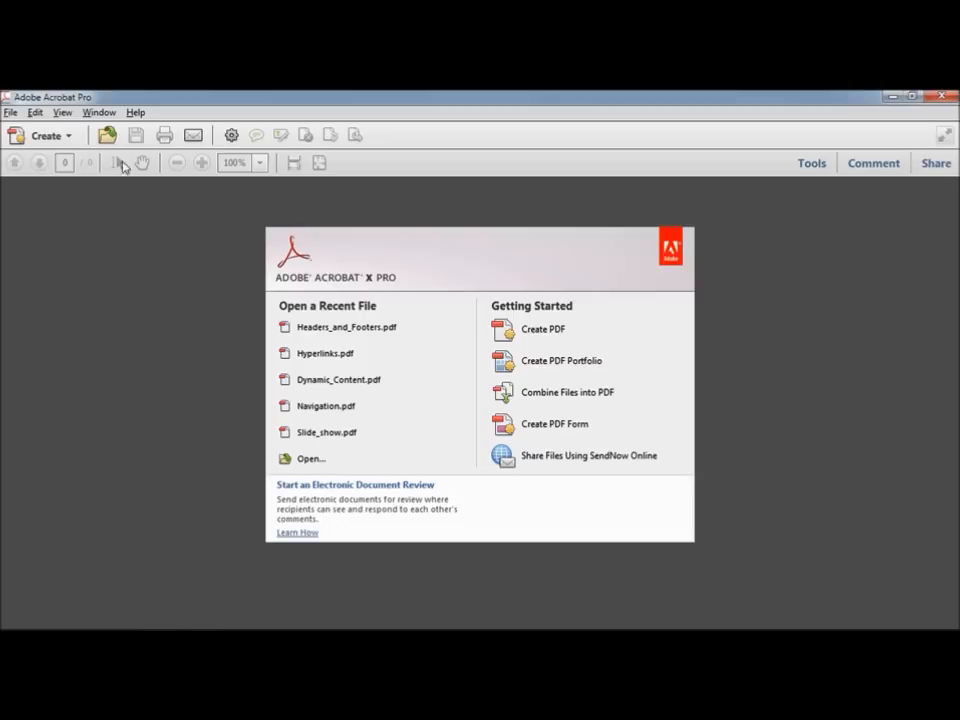
Step: Open Form_Design_1.pdf, the Join Our Mailing List form, from the Chapter 06 folder
{"action": "left_click", "coordinate": [10, 114]}
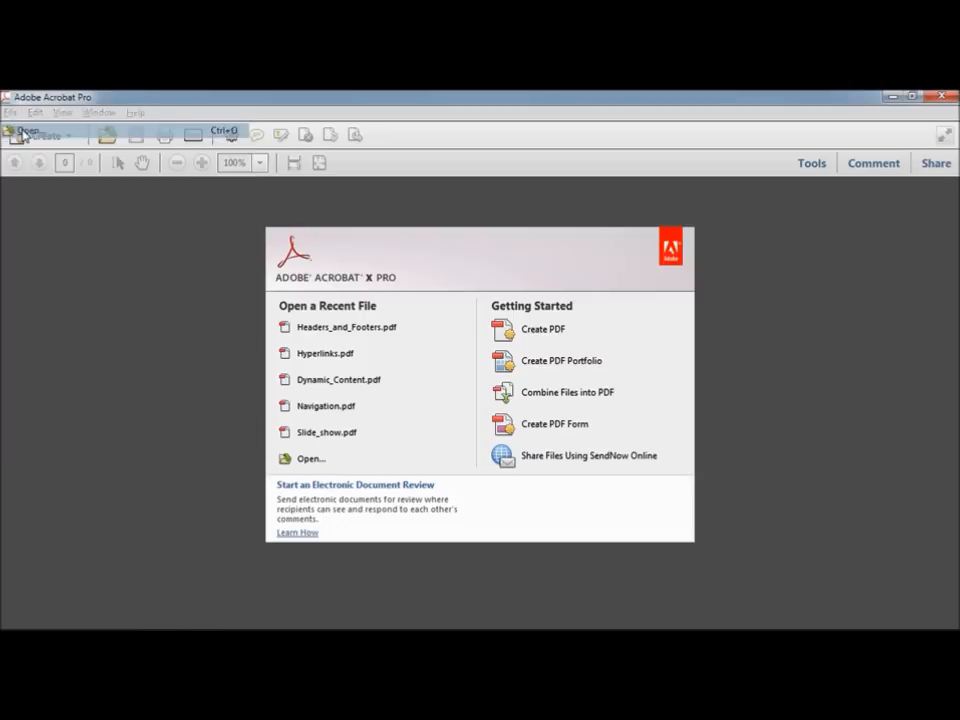
{"action": "left_click", "coordinate": [18, 130]}
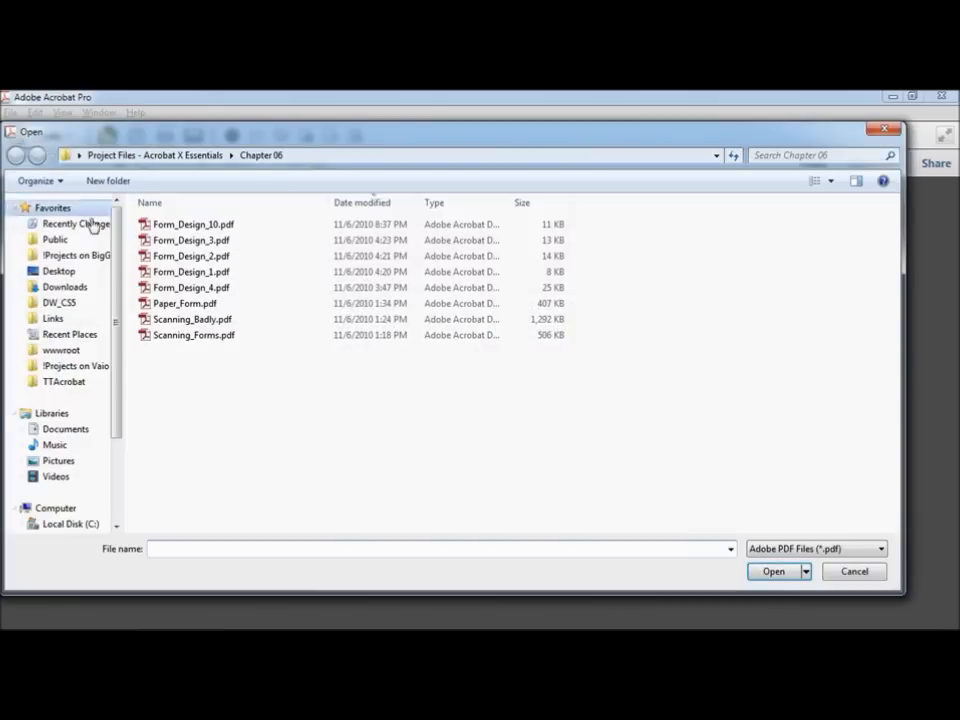
{"action": "left_click", "coordinate": [206, 275]}
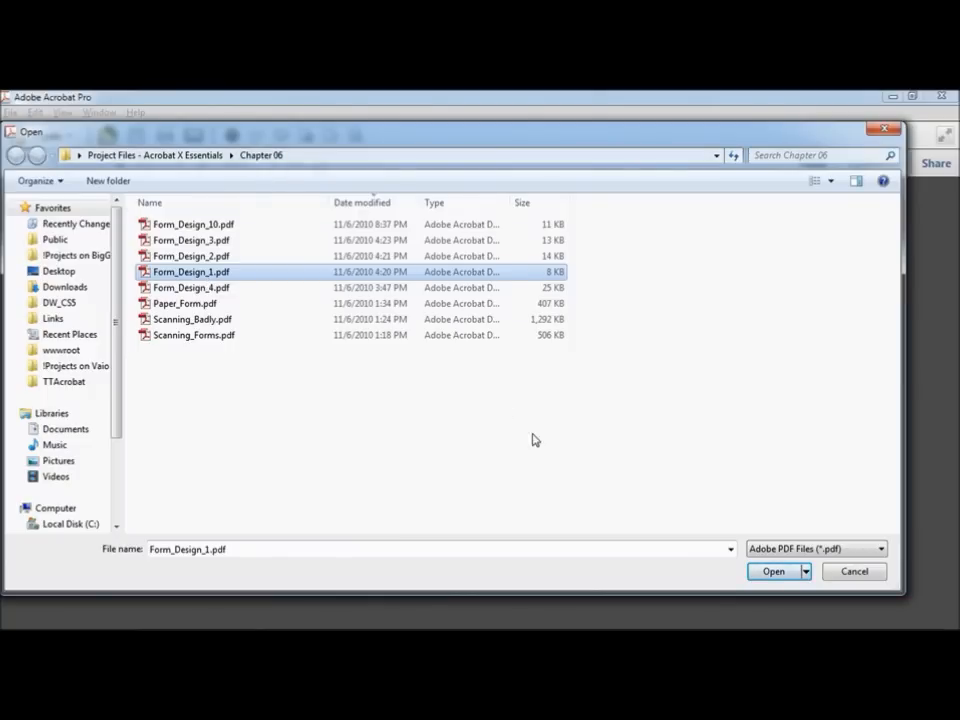
{"action": "left_click", "coordinate": [772, 572]}
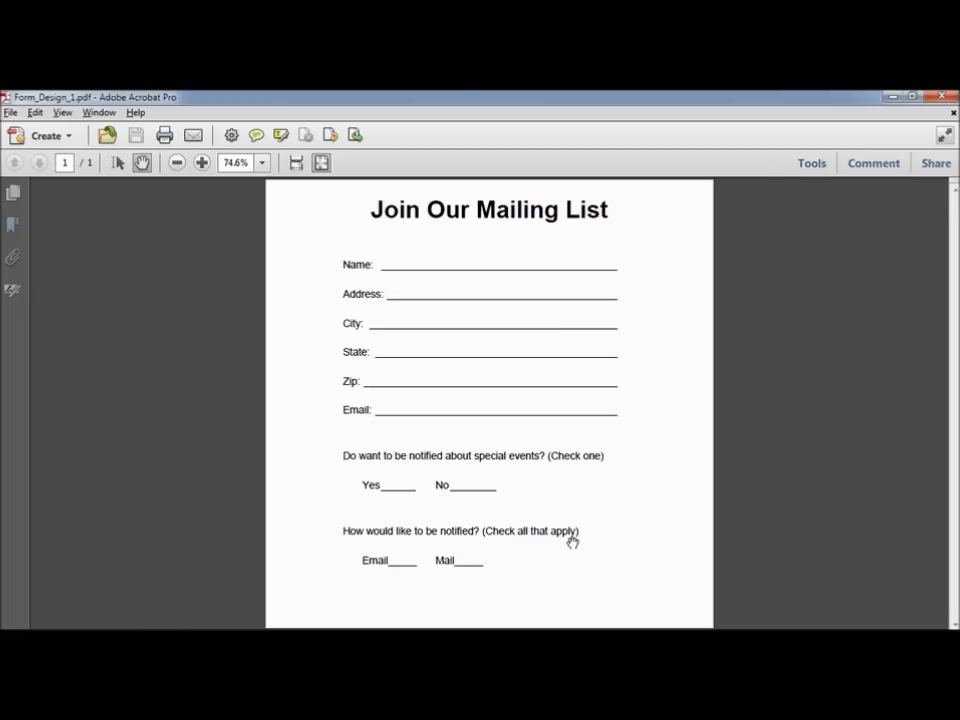
Step: Confirm the Name line isn't fillable, then create a form from the current document via Forms > Create
{"action": "left_click", "coordinate": [116, 163]}
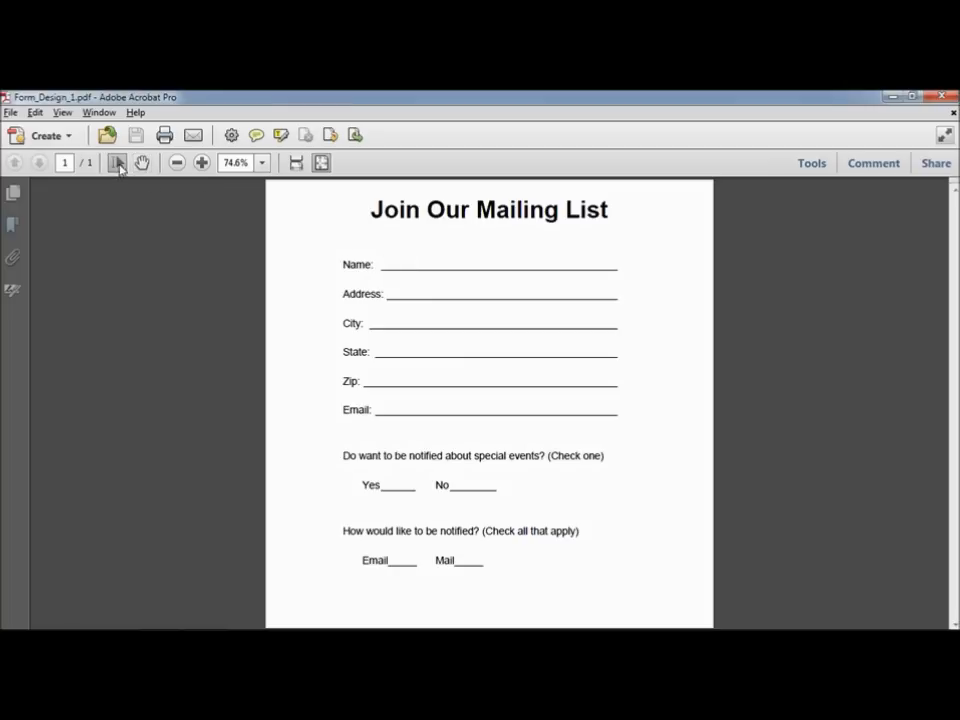
{"action": "left_click", "coordinate": [393, 265]}
{"action": "left_click", "coordinate": [820, 168]}
{"action": "left_click", "coordinate": [821, 240]}
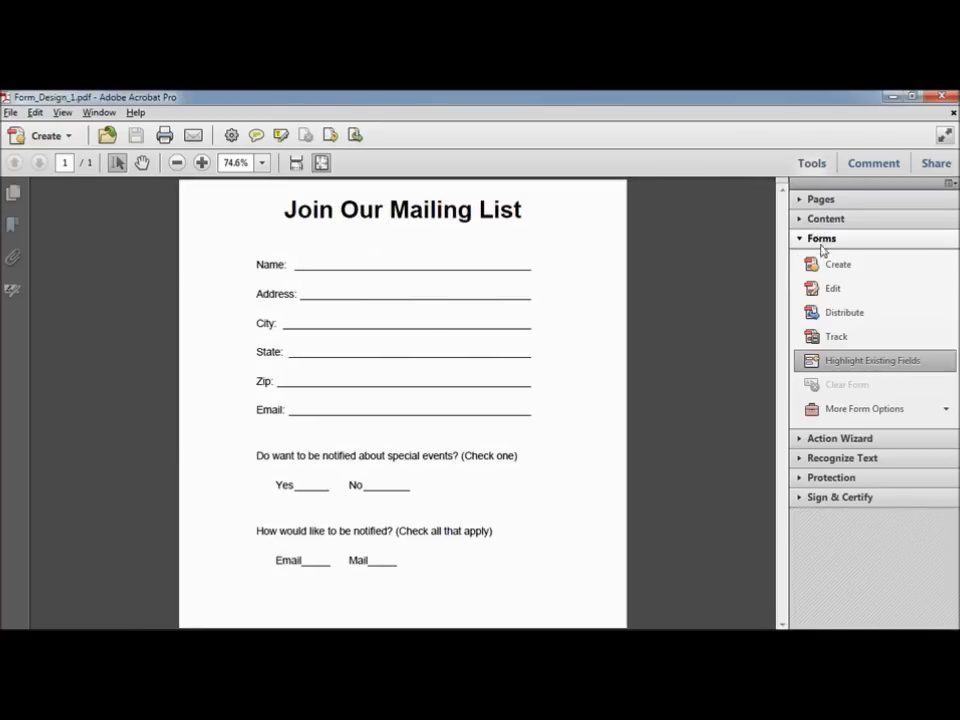
{"action": "left_click", "coordinate": [835, 270]}
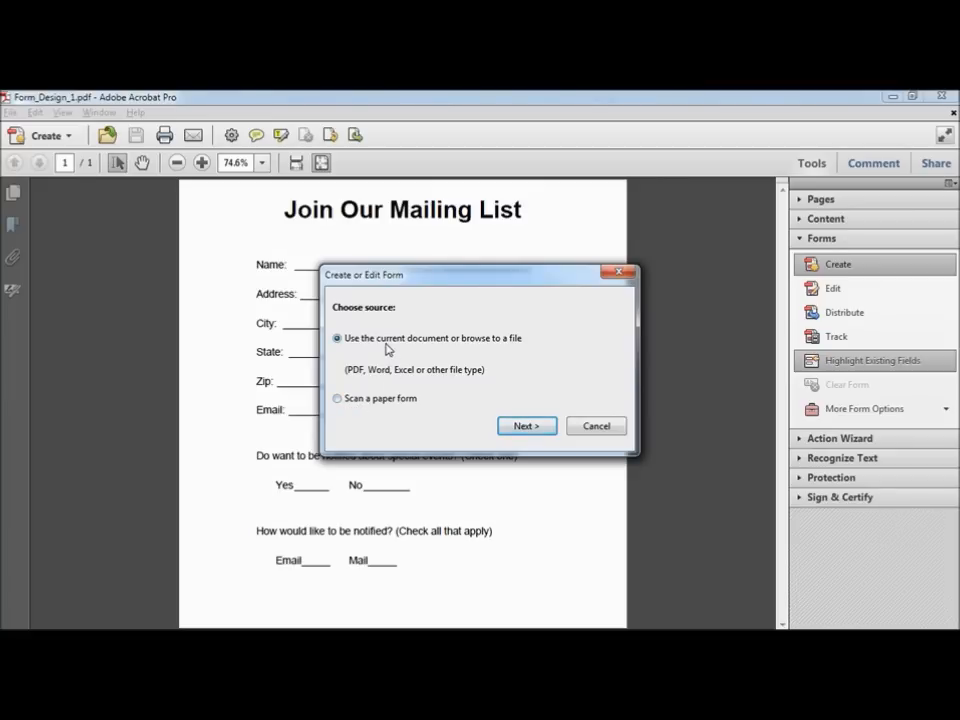
{"action": "left_click", "coordinate": [514, 427]}
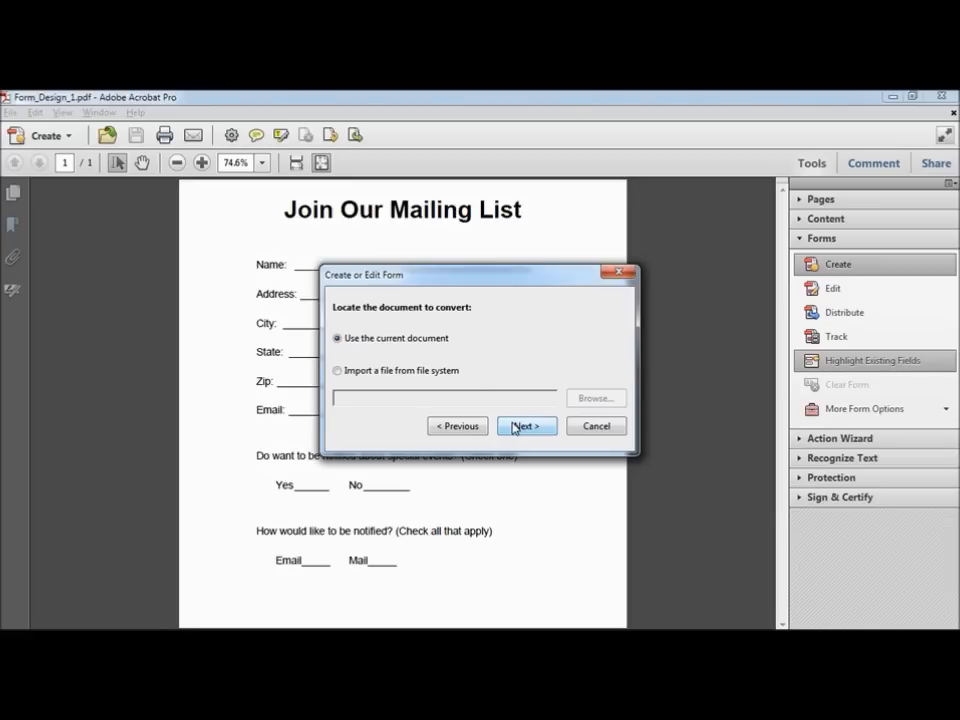
{"action": "left_click", "coordinate": [527, 428]}
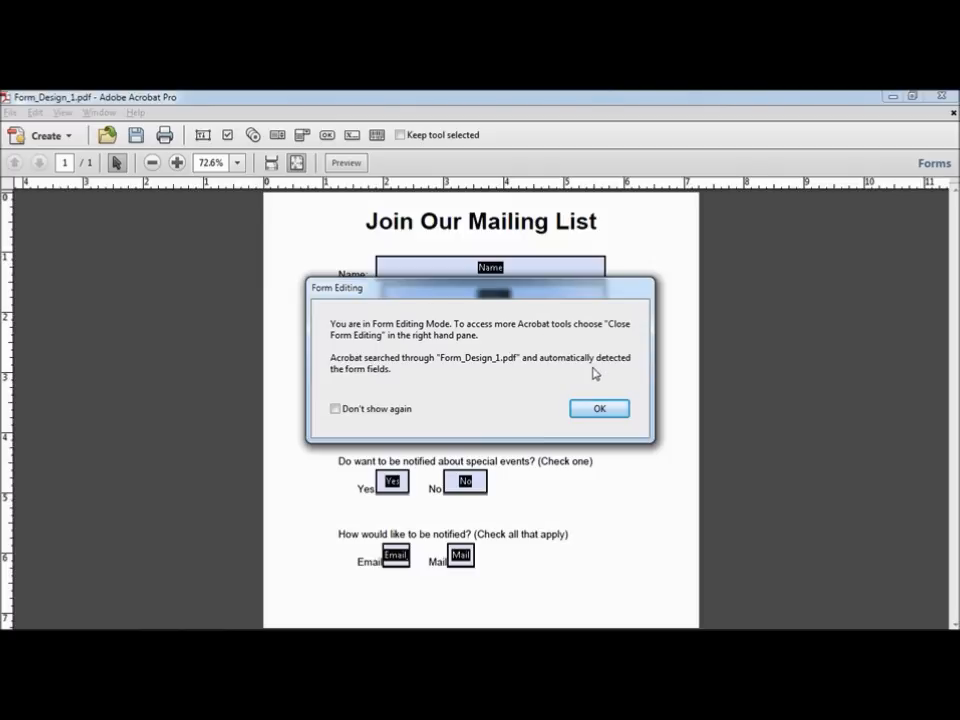
Step: Dismiss the Form Editing notice and inspect the Name, Address, City, State, Zip and Email fields
{"action": "left_click", "coordinate": [601, 410]}
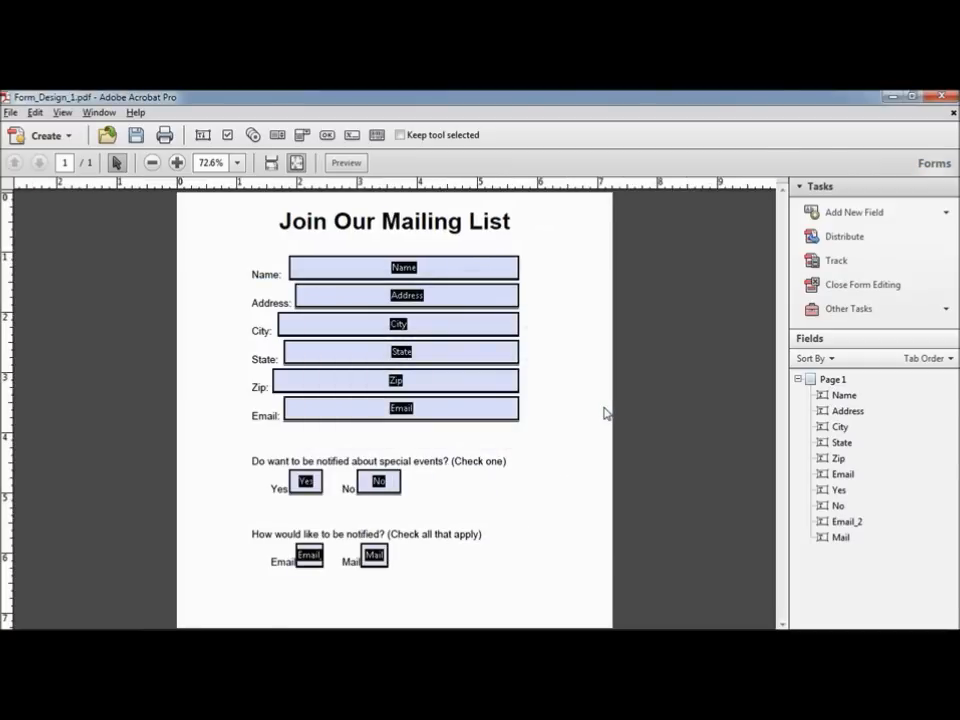
{"action": "left_click", "coordinate": [405, 268]}
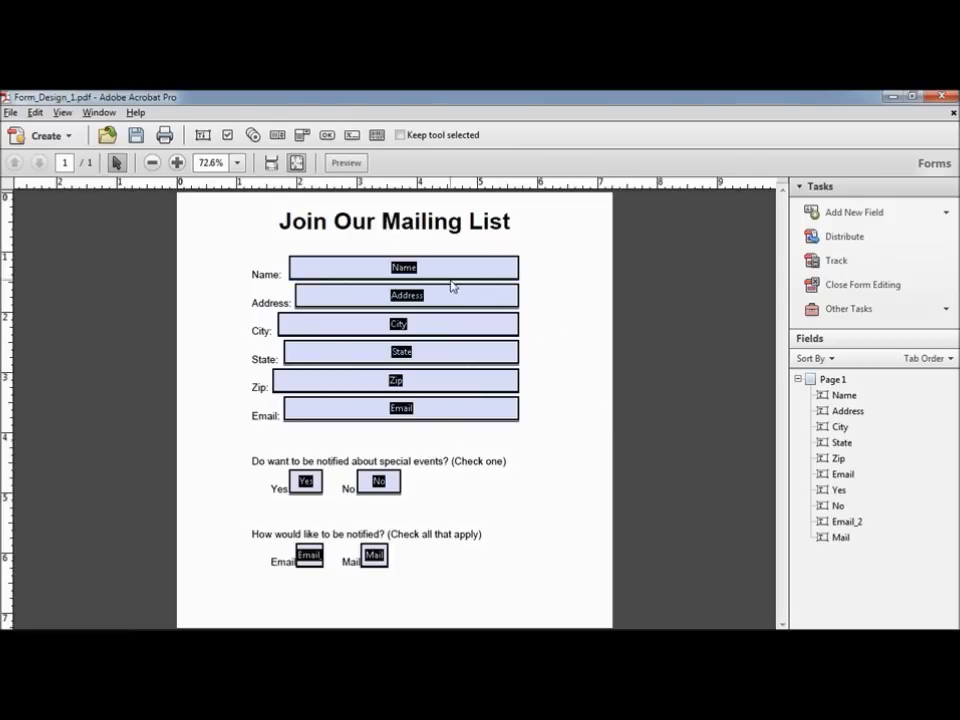
{"action": "left_click", "coordinate": [410, 292]}
{"action": "left_click", "coordinate": [422, 326]}
{"action": "left_click", "coordinate": [422, 356]}
{"action": "left_click", "coordinate": [422, 388]}
{"action": "left_click", "coordinate": [422, 412]}
{"action": "left_click", "coordinate": [425, 437]}
Step: Recheck the Zip, Name, Address and City fields, then switch the form to Preview
{"action": "left_click", "coordinate": [425, 385]}
{"action": "left_click", "coordinate": [400, 268]}
{"action": "left_click", "coordinate": [253, 284]}
{"action": "left_click", "coordinate": [401, 268]}
{"action": "left_click", "coordinate": [407, 295]}
{"action": "left_click", "coordinate": [273, 306]}
{"action": "left_click", "coordinate": [319, 303]}
{"action": "left_click", "coordinate": [407, 326]}
{"action": "left_click", "coordinate": [268, 335]}
{"action": "left_click", "coordinate": [347, 163]}
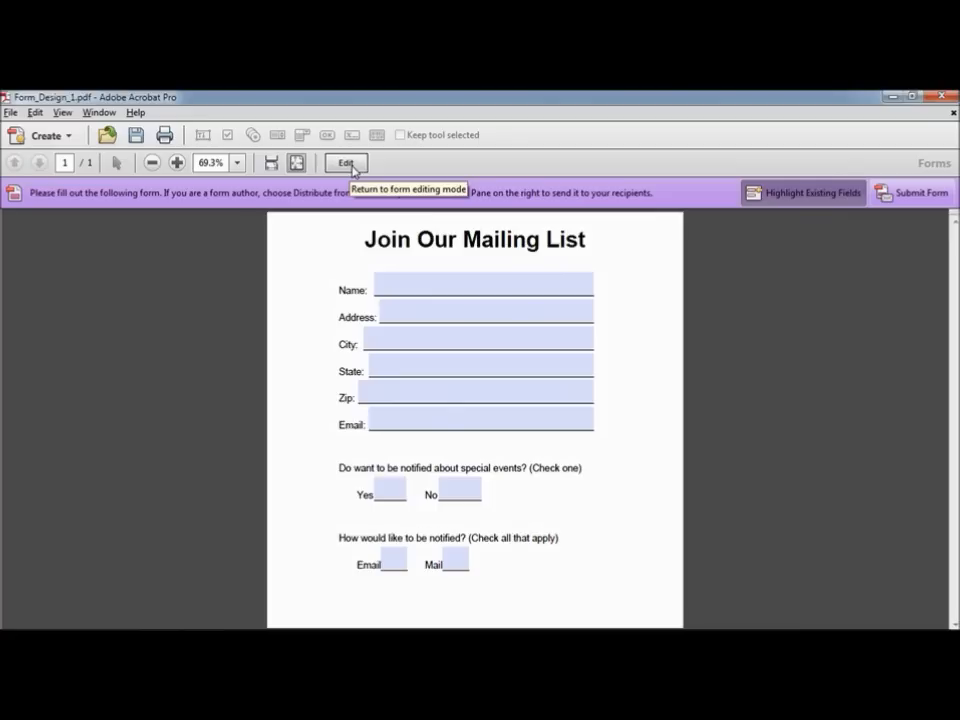
Step: Enter 'Jim' in the Name field and toggle field highlighting off and back on
{"action": "left_click", "coordinate": [405, 280]}
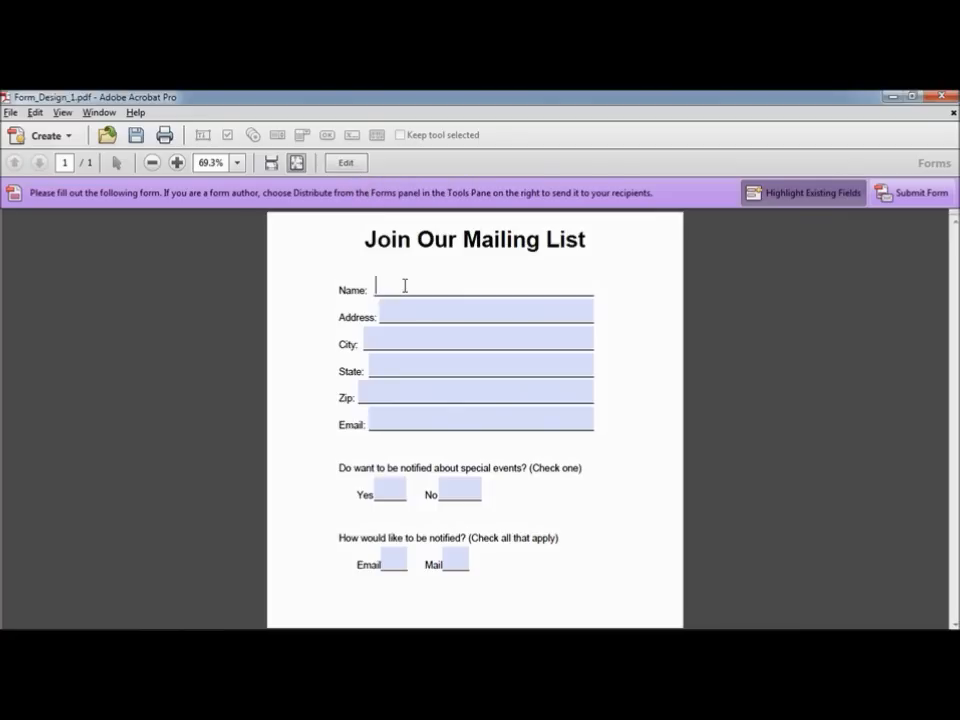
{"action": "type", "text": "Jim"}
{"action": "left_click", "coordinate": [812, 195]}
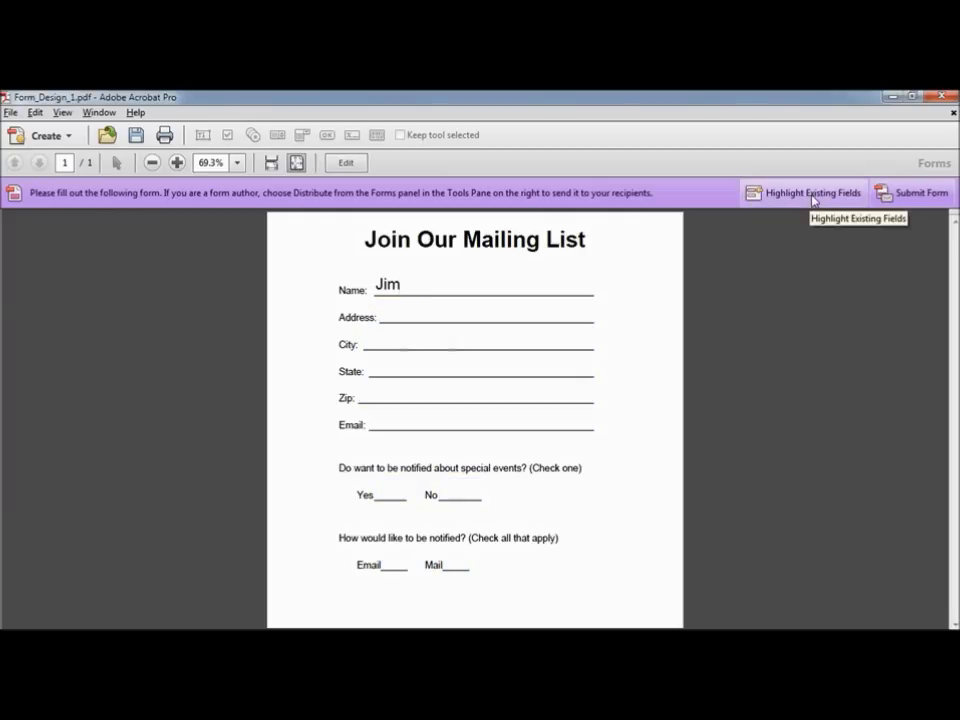
{"action": "left_click", "coordinate": [813, 196]}
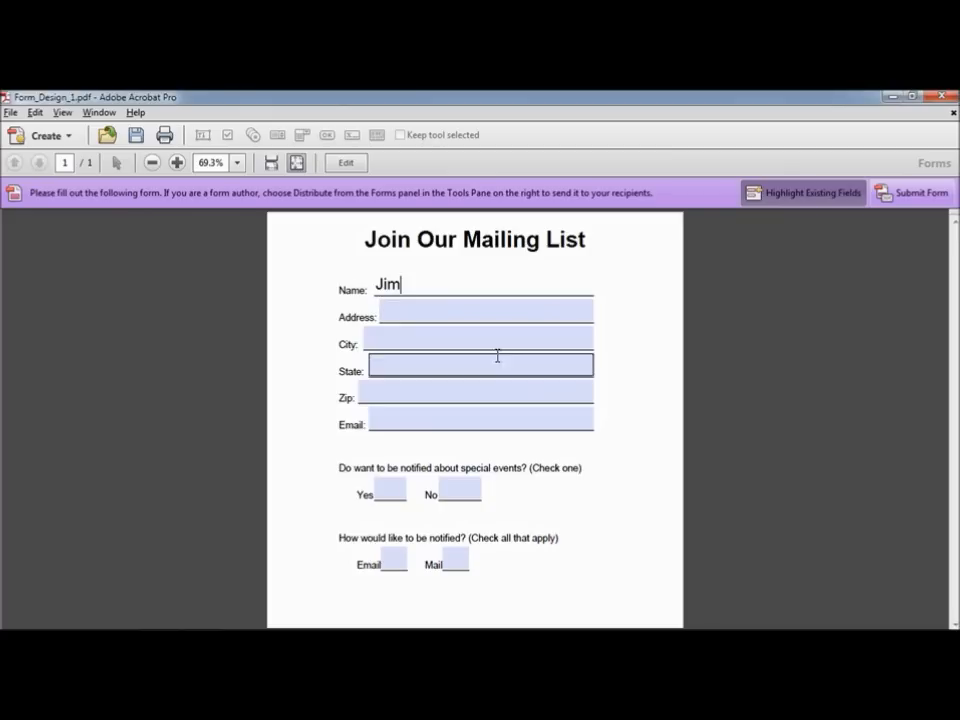
Step: Type an X in both the Yes and No fields
{"action": "left_click", "coordinate": [393, 488]}
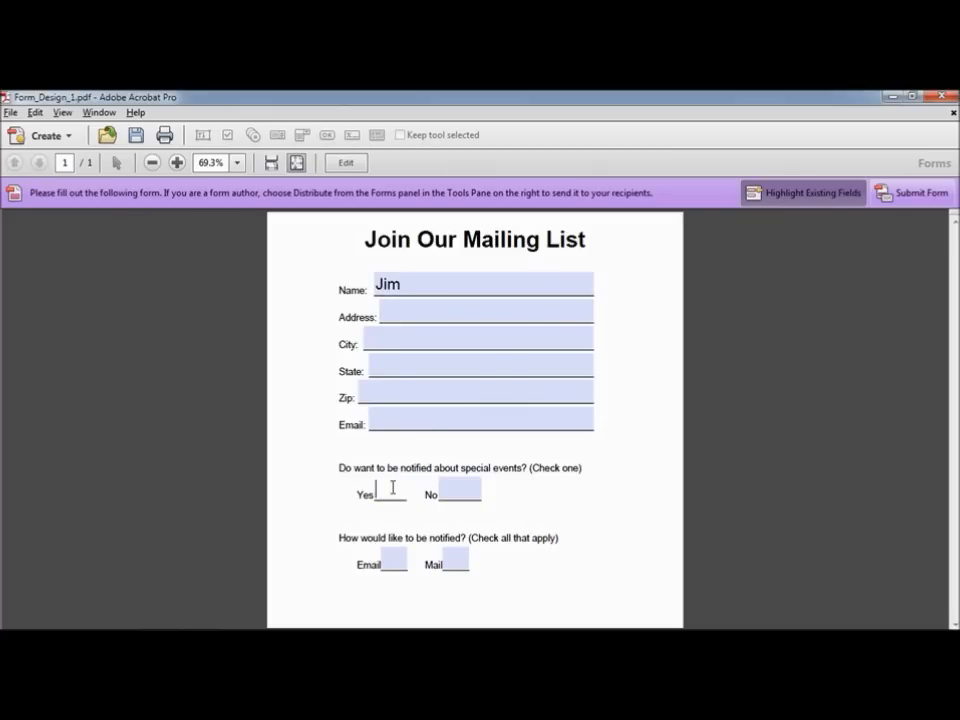
{"action": "type", "text": "X"}
{"action": "left_click", "coordinate": [467, 489]}
{"action": "type", "text": "X"}
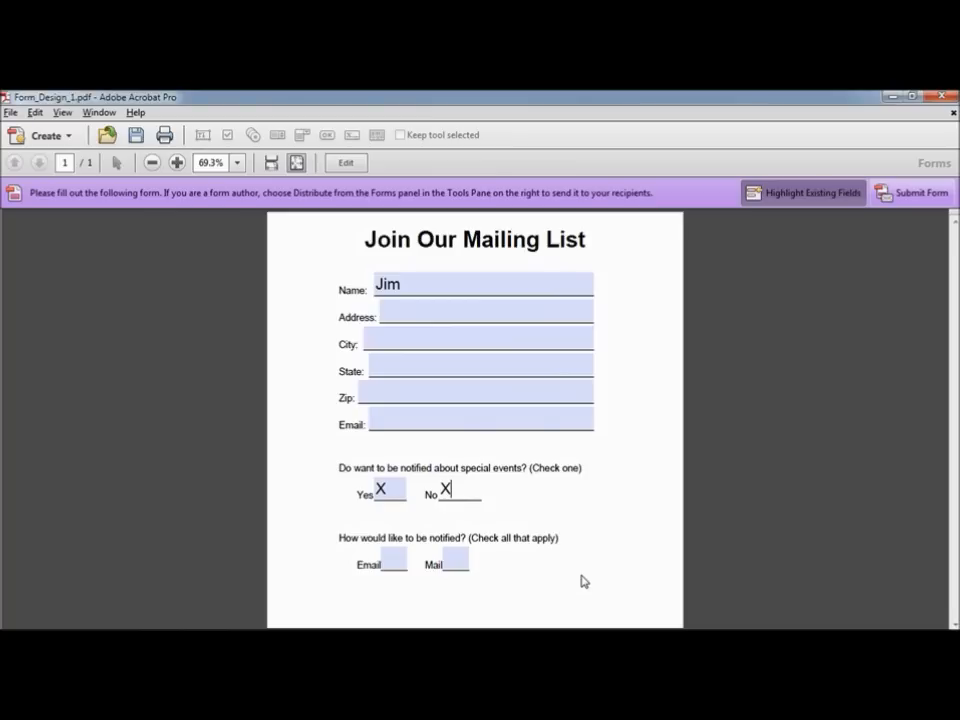
Step: Open Form_Design_2.pdf and show the Tools pane with the Forms tools
{"action": "left_click", "coordinate": [11, 114]}
{"action": "left_click", "coordinate": [25, 131]}
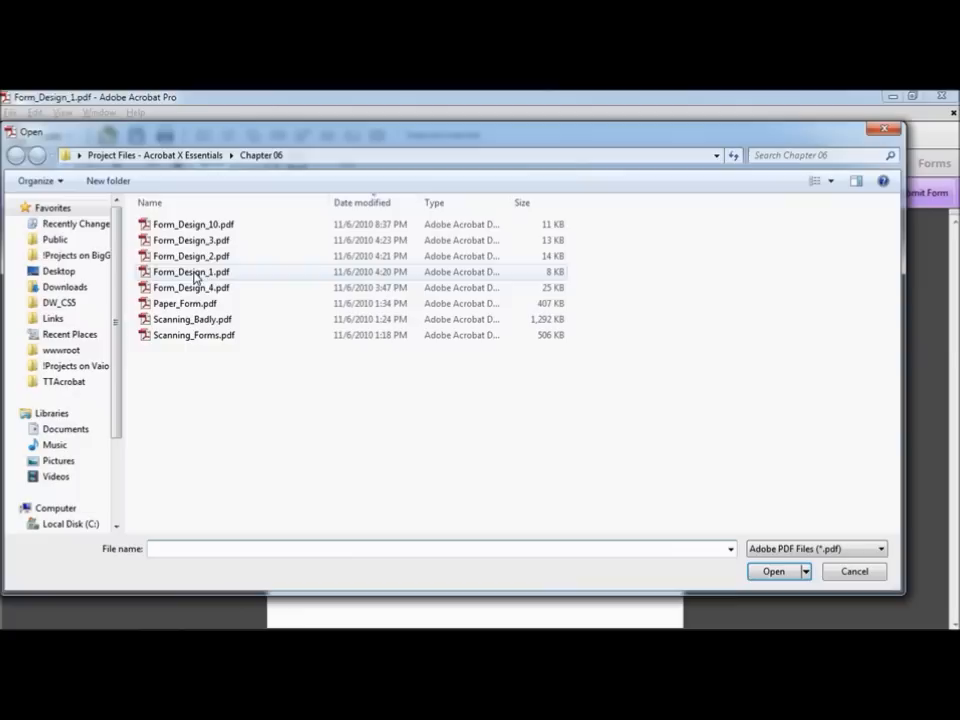
{"action": "left_click", "coordinate": [214, 262]}
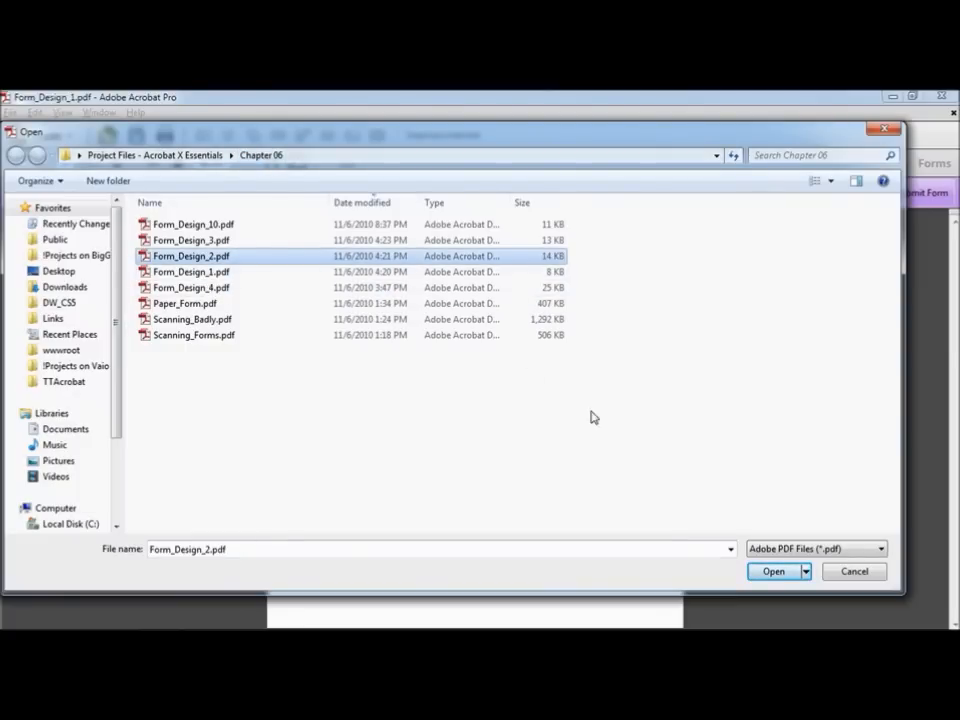
{"action": "left_click", "coordinate": [780, 571]}
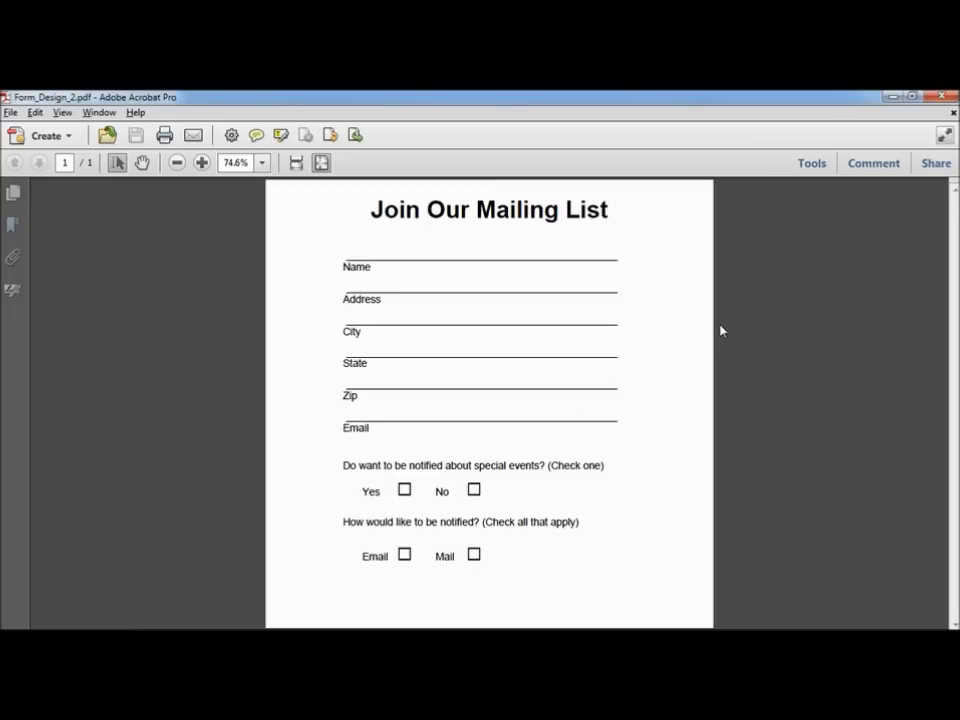
{"action": "left_click", "coordinate": [813, 170]}
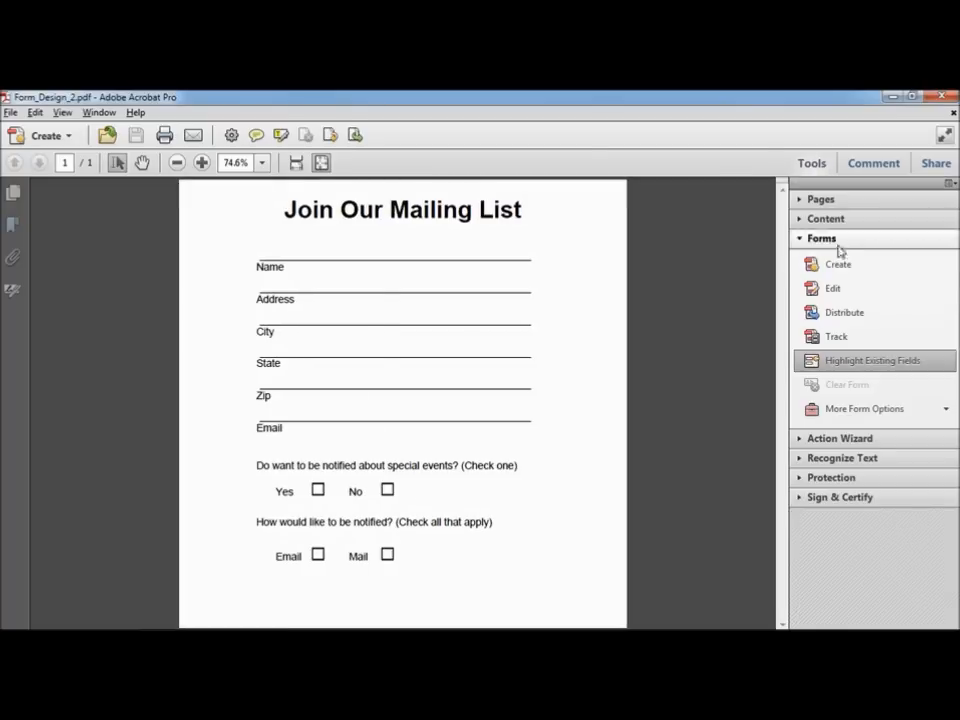
Step: Auto-detect form fields in Form_Design_2.pdf from the current document, then inspect the Name and Address fields
{"action": "left_click", "coordinate": [838, 265]}
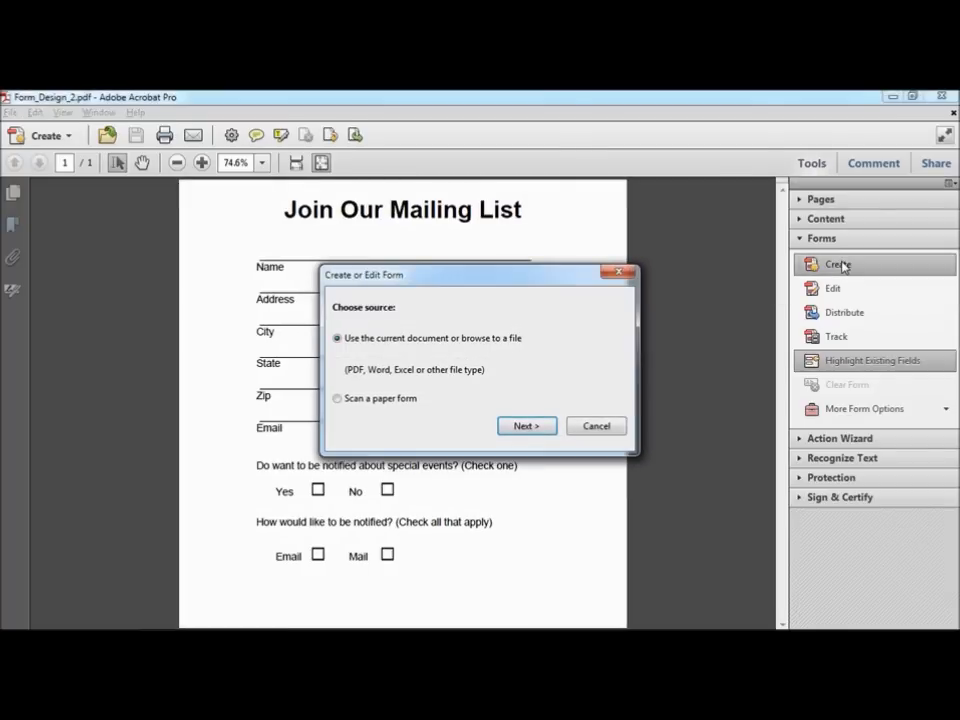
{"action": "left_click", "coordinate": [530, 428]}
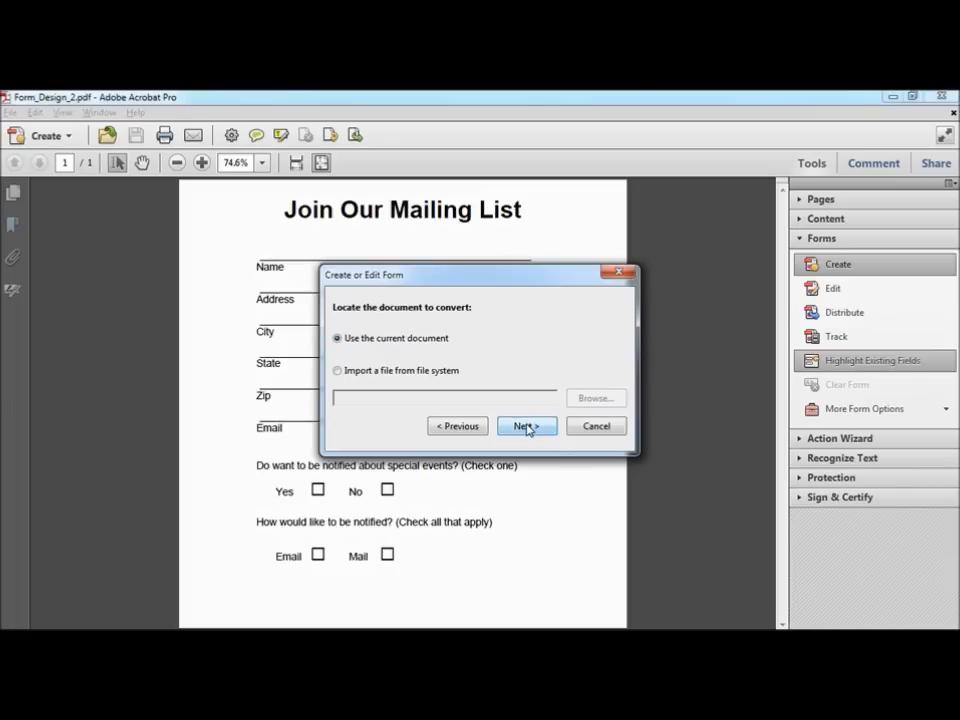
{"action": "left_click", "coordinate": [528, 428]}
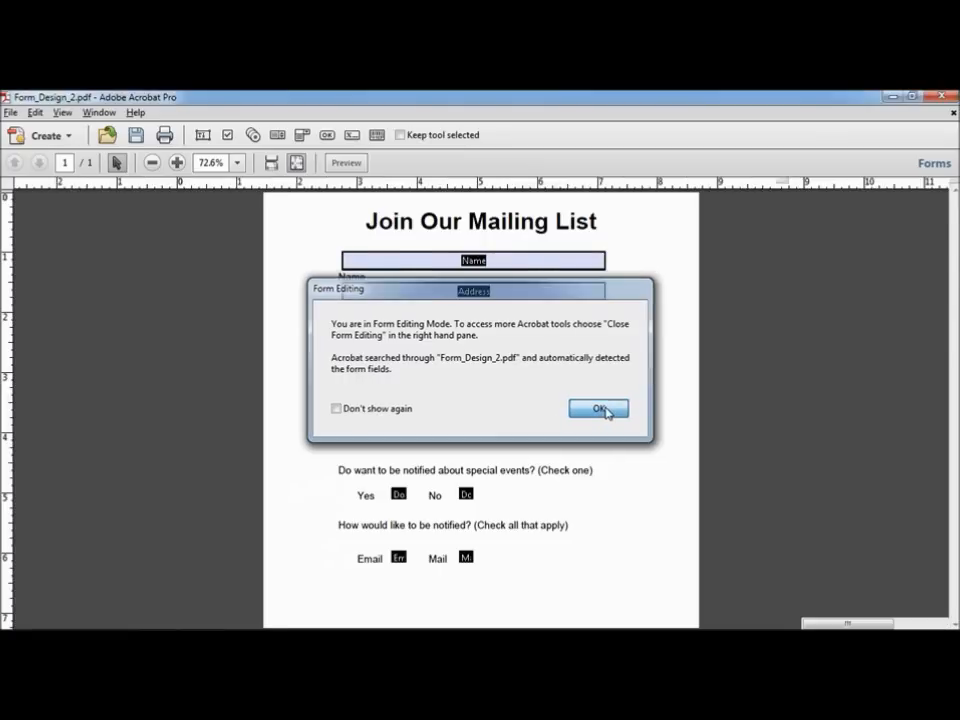
{"action": "left_click", "coordinate": [599, 409]}
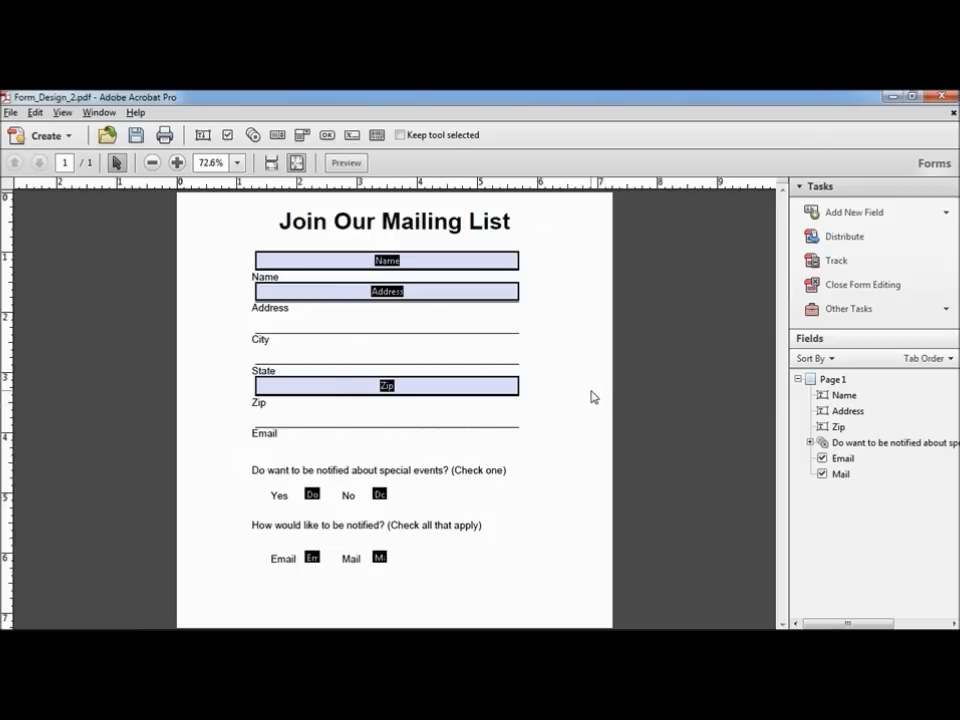
{"action": "left_click", "coordinate": [298, 263]}
{"action": "left_click", "coordinate": [280, 297]}
{"action": "left_click", "coordinate": [280, 440]}
Step: In Preview, try the Yes/No and Email/Mail checkboxes, ending with Yes, Email and Mail ticked
{"action": "left_click", "coordinate": [346, 163]}
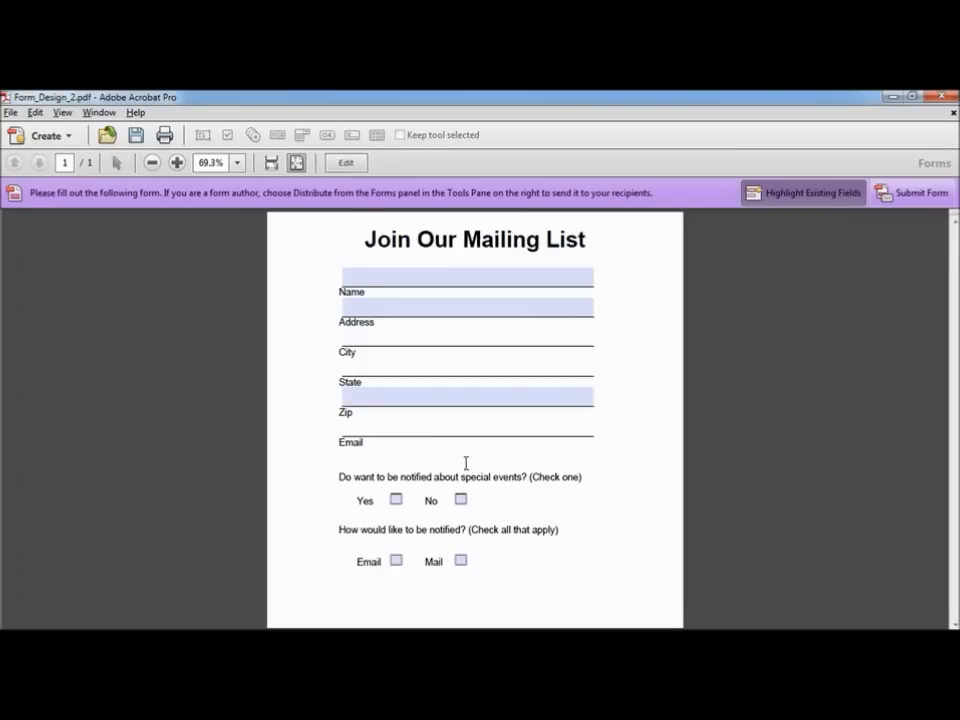
{"action": "left_click", "coordinate": [398, 502]}
{"action": "left_click", "coordinate": [460, 500]}
{"action": "left_click", "coordinate": [396, 562]}
{"action": "left_click", "coordinate": [461, 561]}
{"action": "left_click", "coordinate": [396, 502]}
{"action": "left_click", "coordinate": [396, 561]}
{"action": "left_click", "coordinate": [396, 561]}
Step: Open Form_Design_3.pdf
{"action": "left_click", "coordinate": [12, 113]}
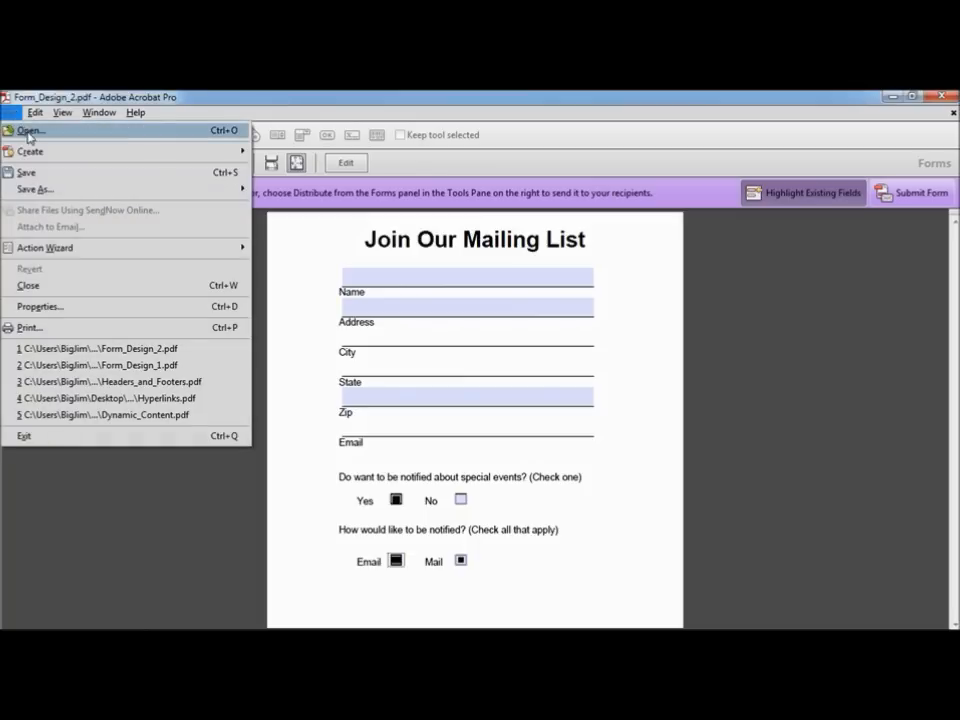
{"action": "left_click", "coordinate": [20, 130]}
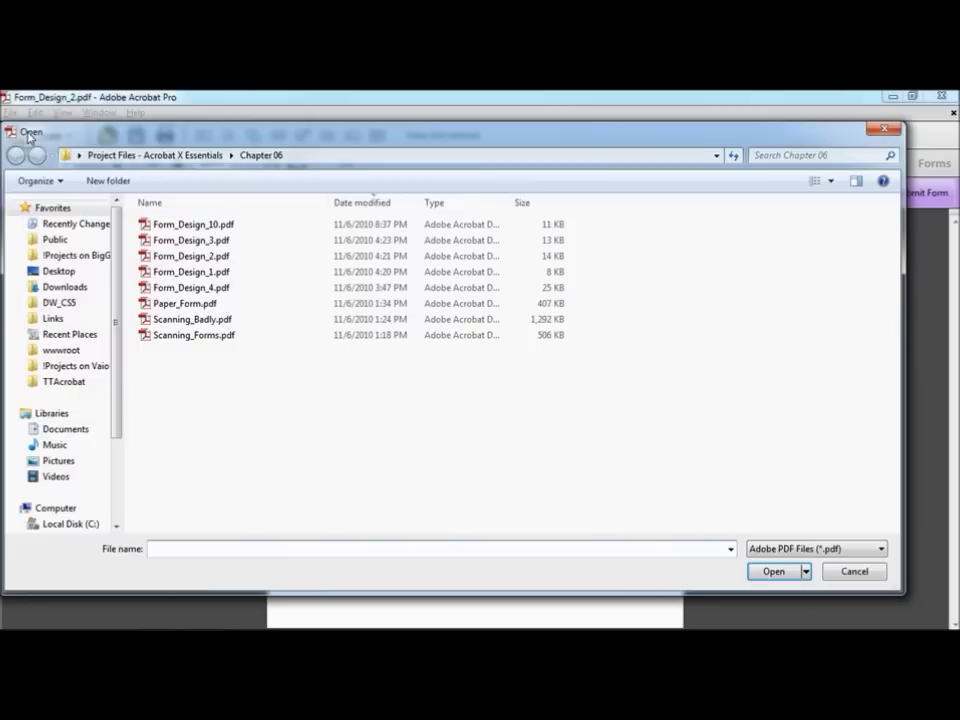
{"action": "left_click", "coordinate": [219, 243]}
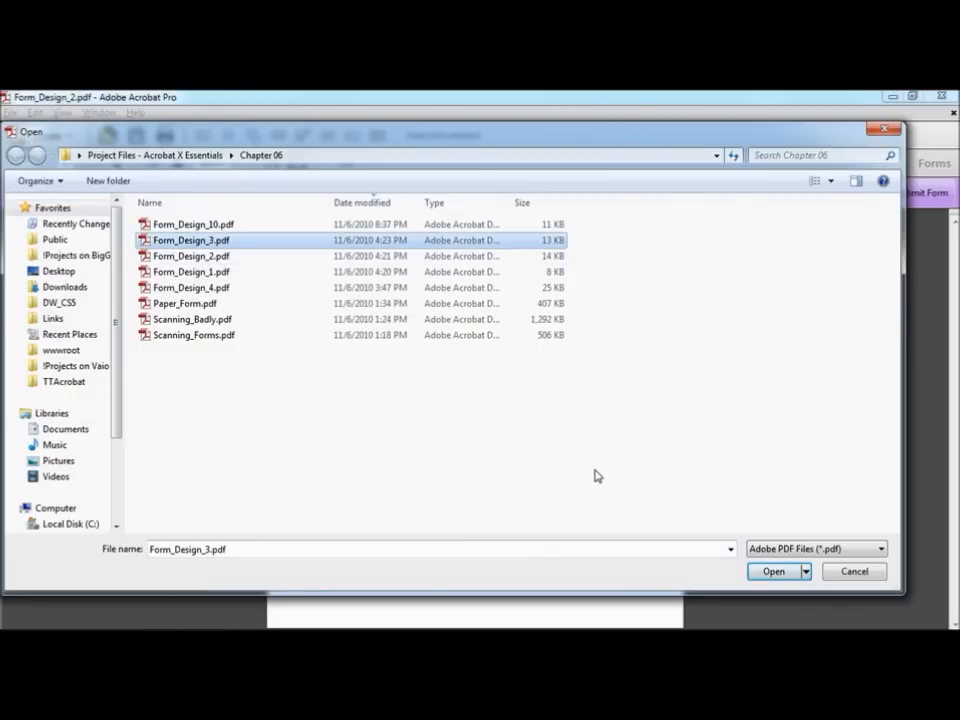
{"action": "left_click", "coordinate": [773, 571]}
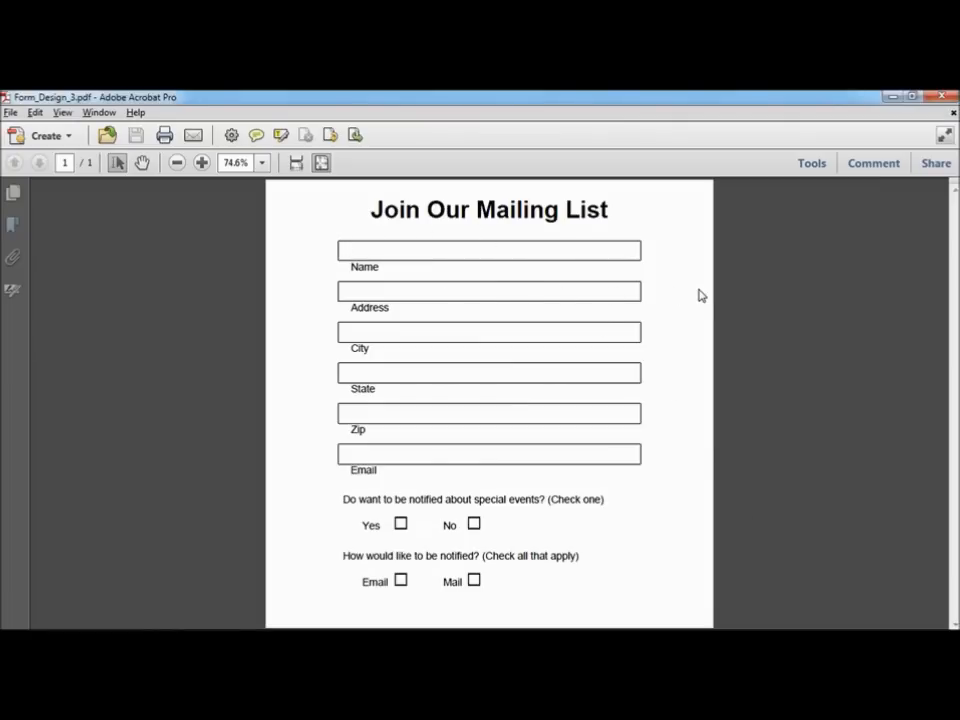
Step: Auto-detect form fields in Form_Design_3.pdf using Forms > Create with the current document
{"action": "left_click", "coordinate": [812, 165]}
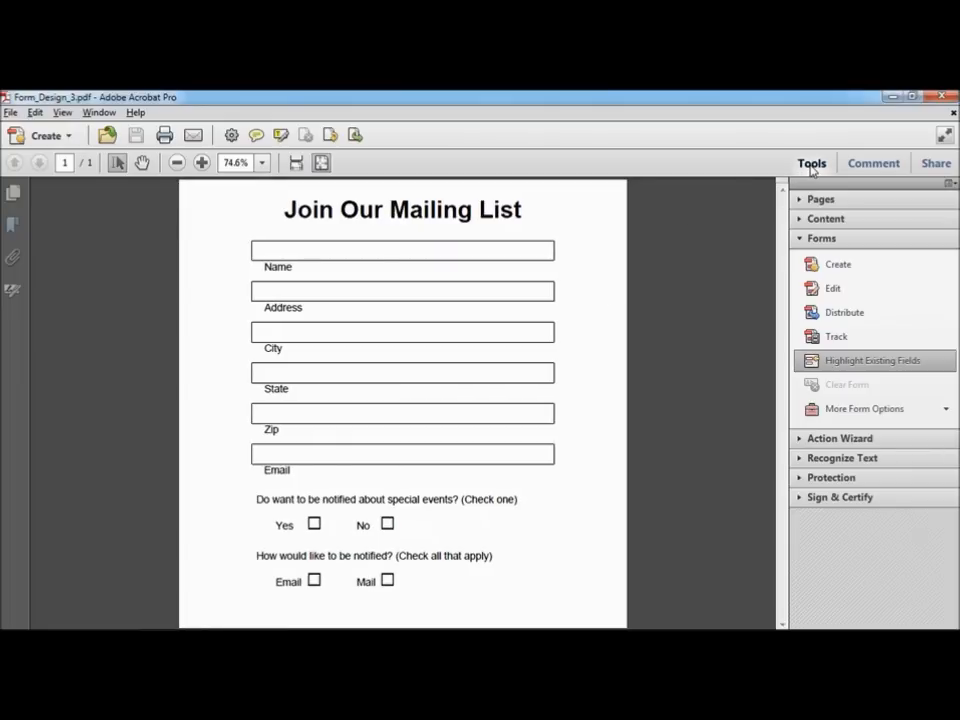
{"action": "left_click", "coordinate": [834, 270]}
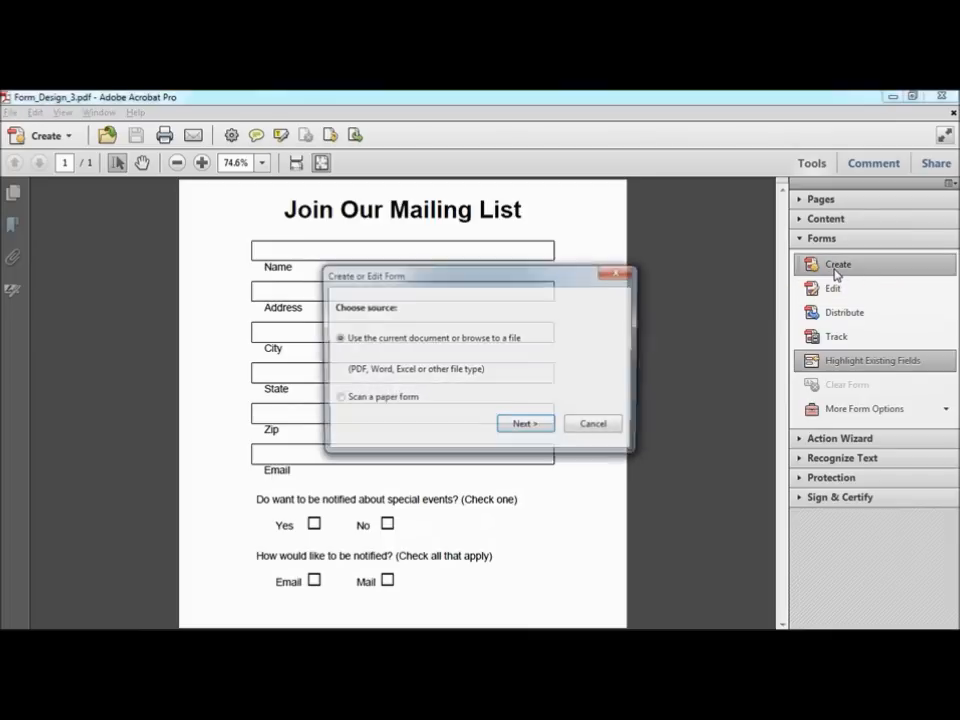
{"action": "left_click", "coordinate": [525, 427]}
{"action": "left_click", "coordinate": [525, 427]}
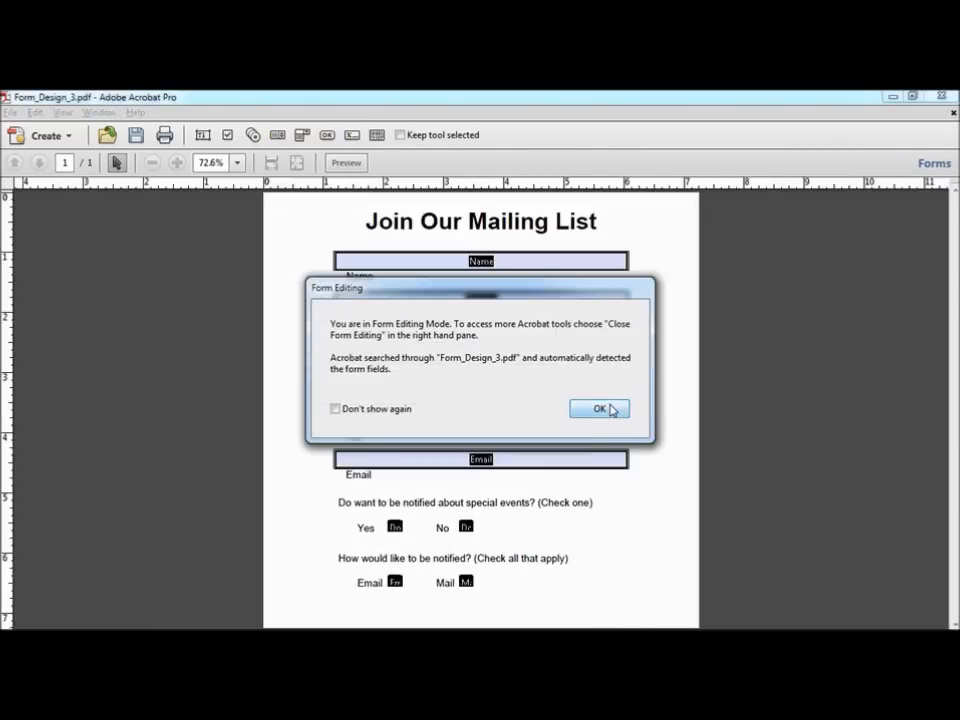
{"action": "left_click", "coordinate": [610, 408]}
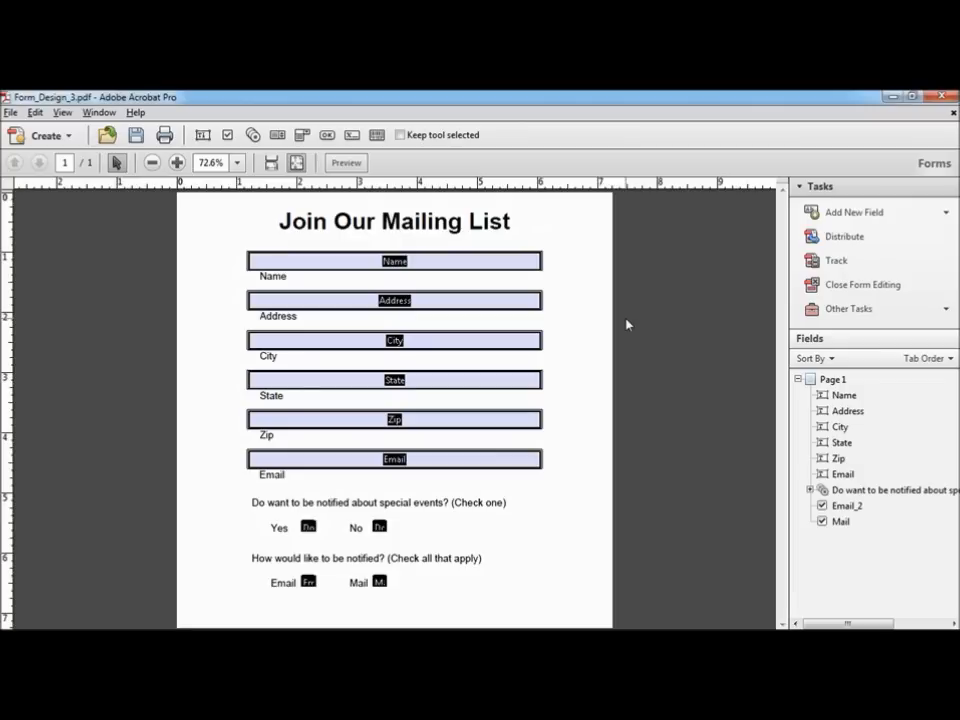
Step: Preview the form, test the Name, Address and City fields, and tick No, Email and Mail
{"action": "left_click", "coordinate": [347, 164]}
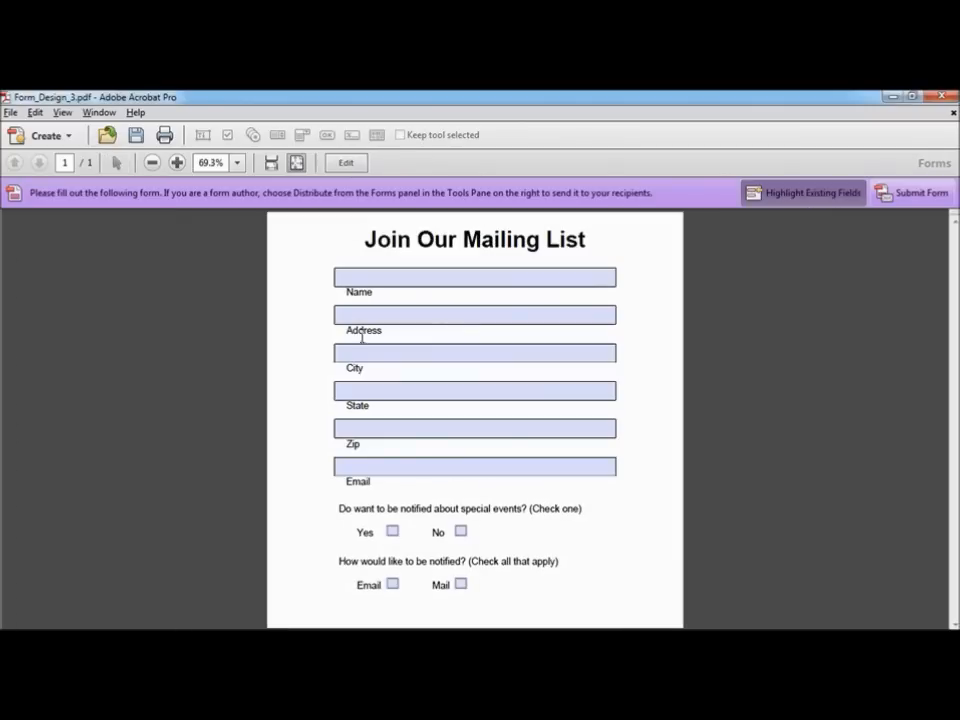
{"action": "left_click", "coordinate": [385, 279]}
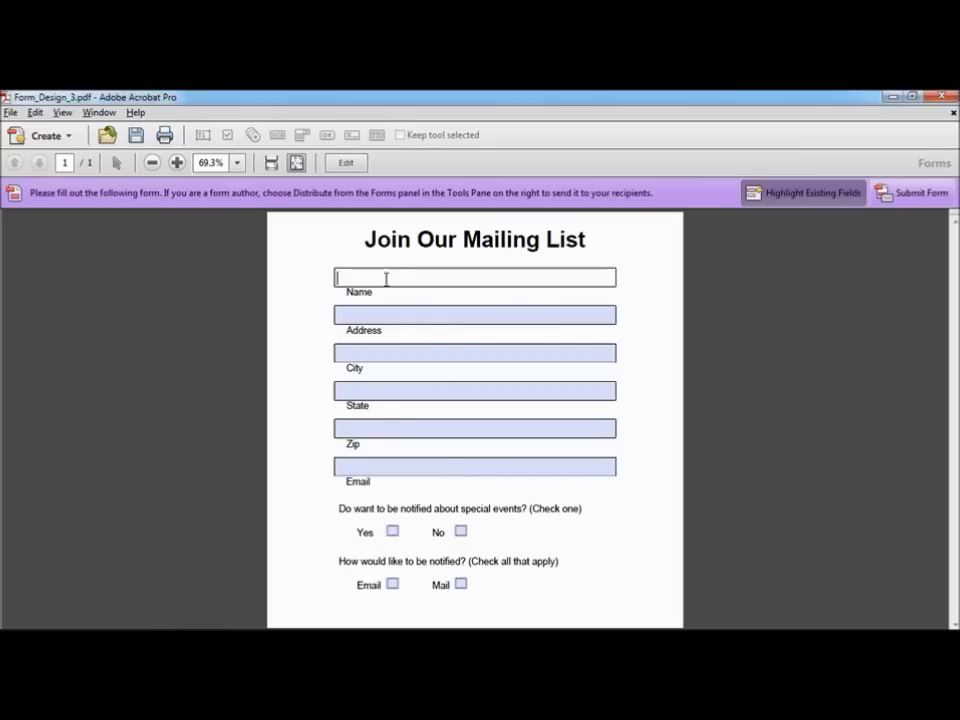
{"action": "left_click", "coordinate": [393, 315]}
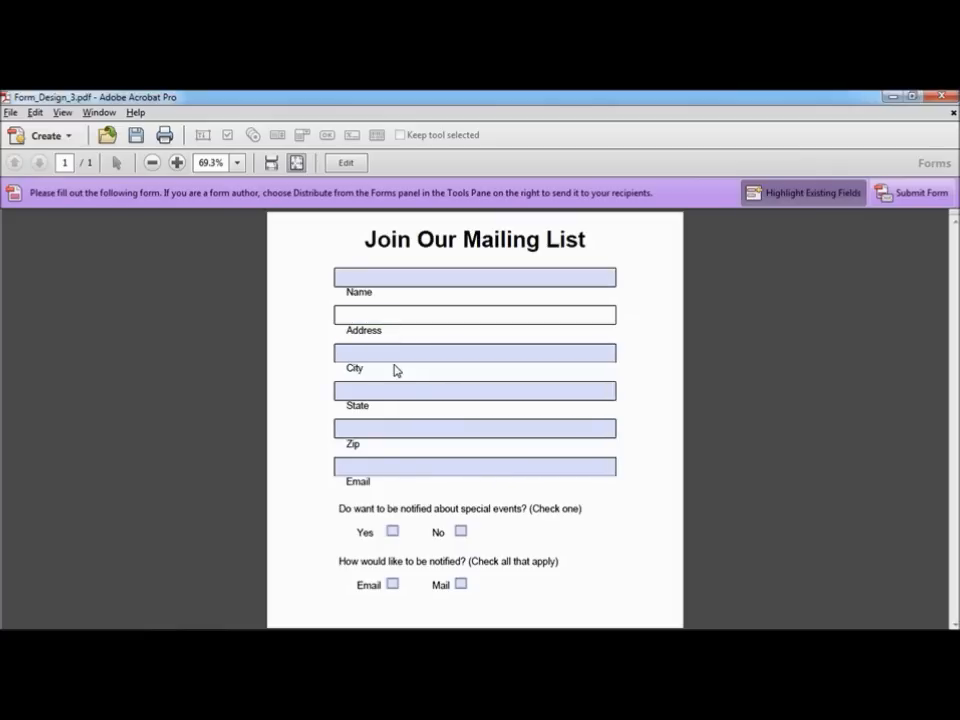
{"action": "left_click", "coordinate": [394, 354]}
{"action": "left_click", "coordinate": [392, 531]}
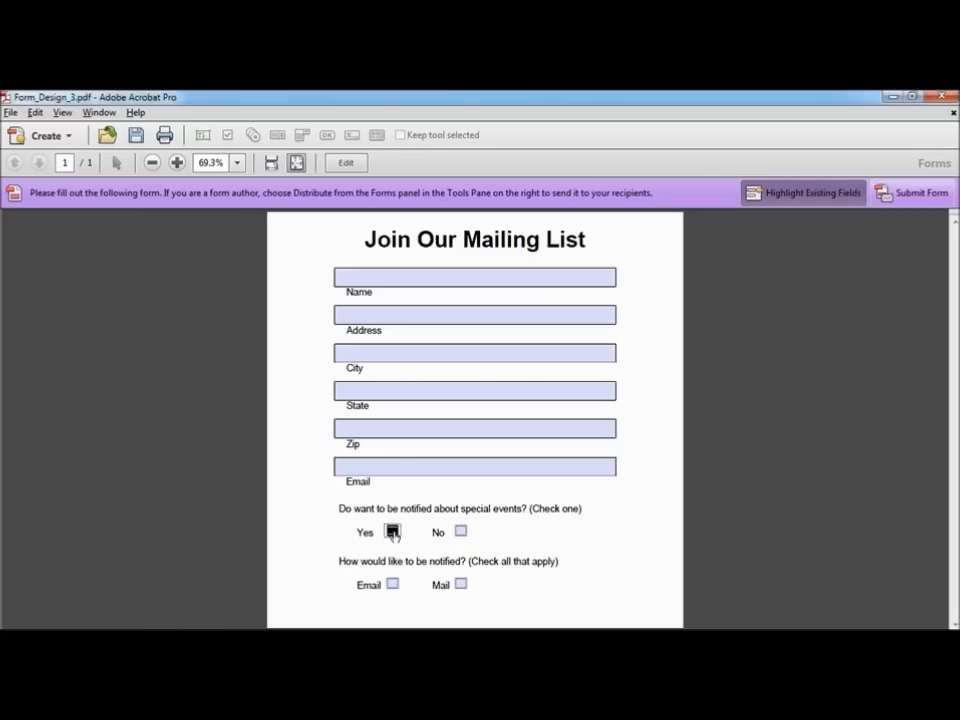
{"action": "left_click", "coordinate": [460, 531]}
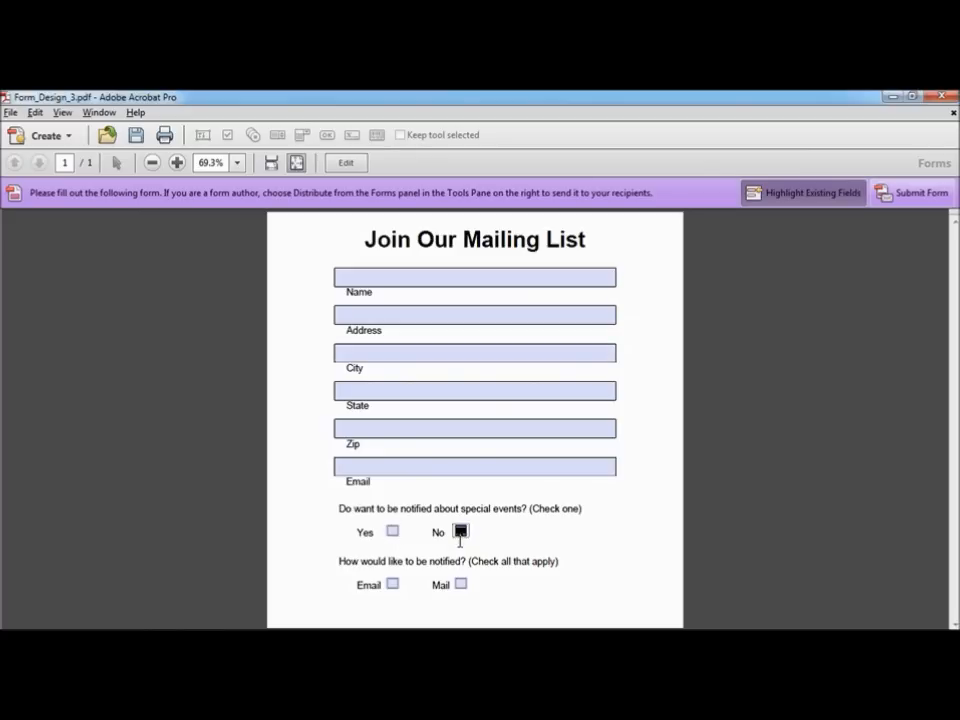
{"action": "left_click", "coordinate": [392, 583]}
{"action": "left_click", "coordinate": [460, 585]}
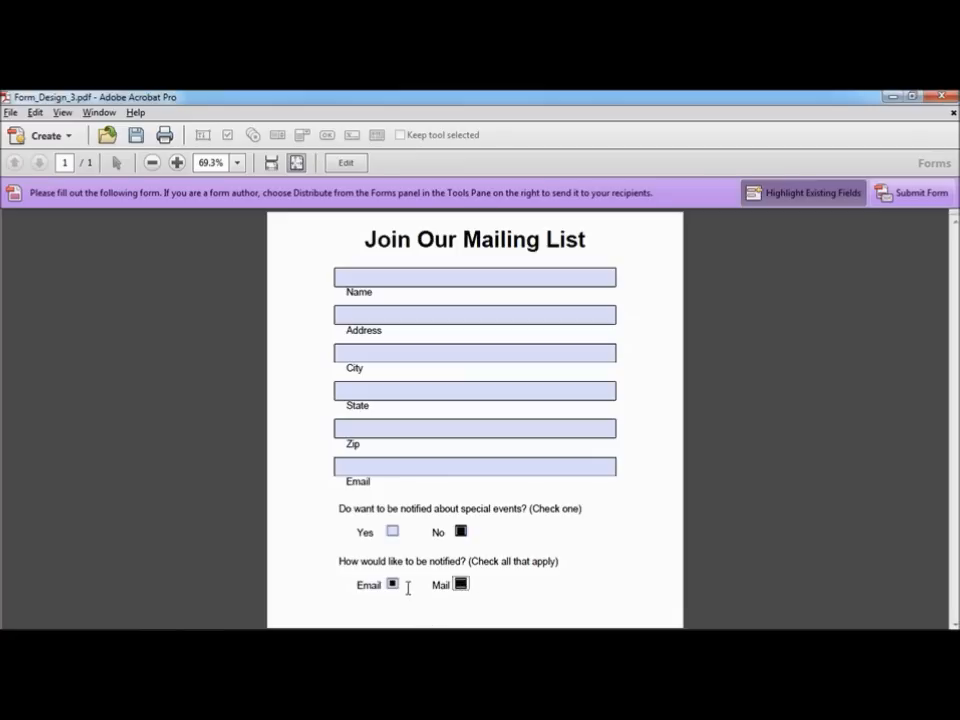
{"action": "left_click", "coordinate": [399, 390]}
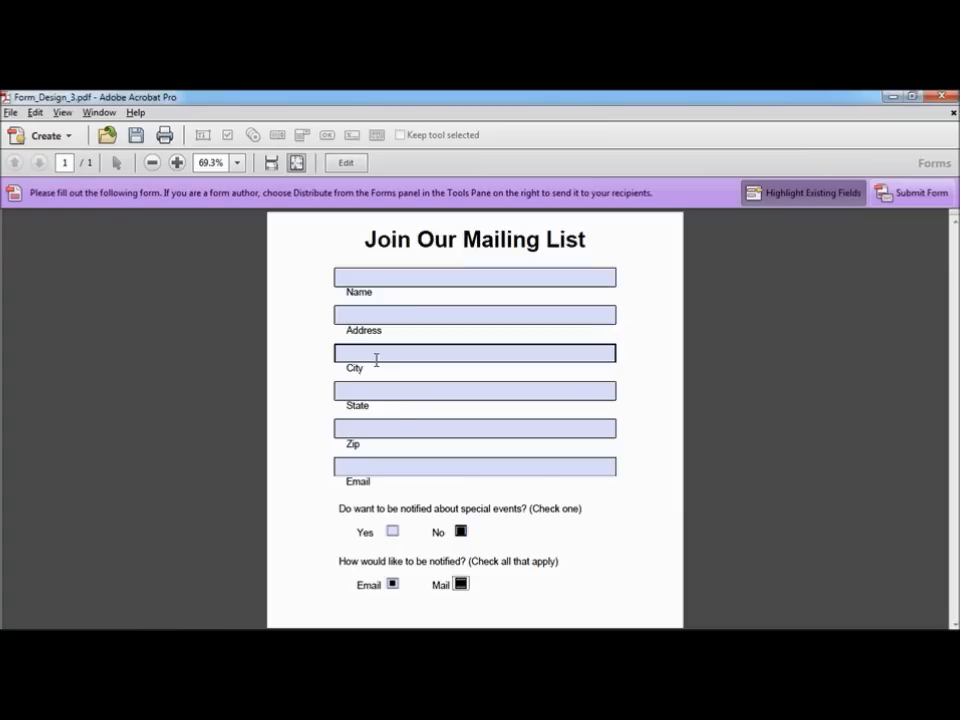
Step: Open Form_Design_4.pdf, the table-style mailing-list form
{"action": "left_click", "coordinate": [10, 112]}
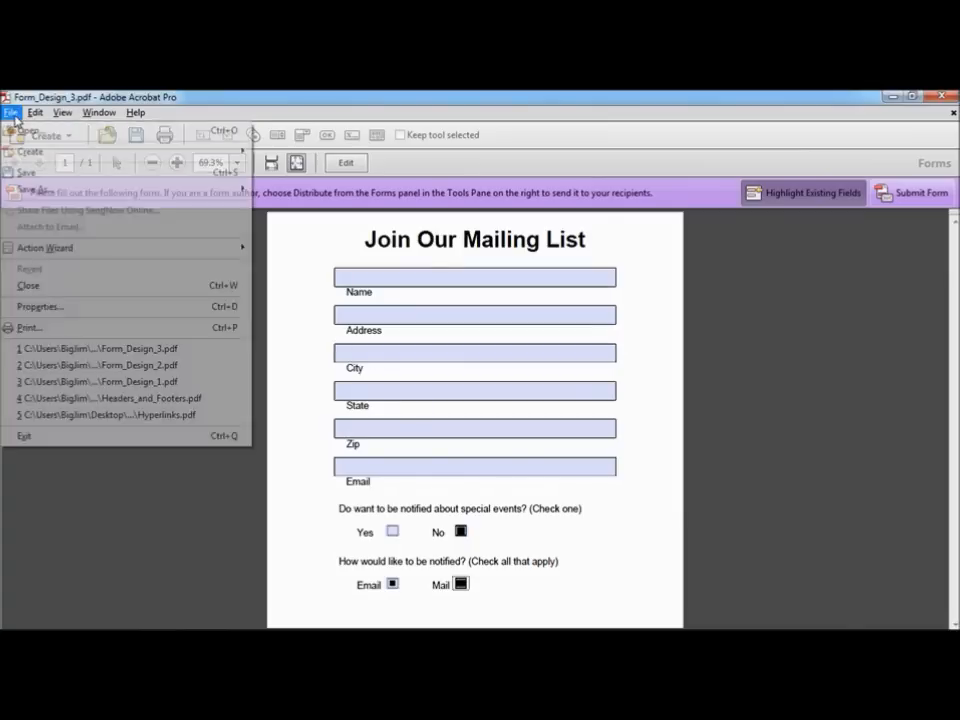
{"action": "left_click", "coordinate": [32, 130]}
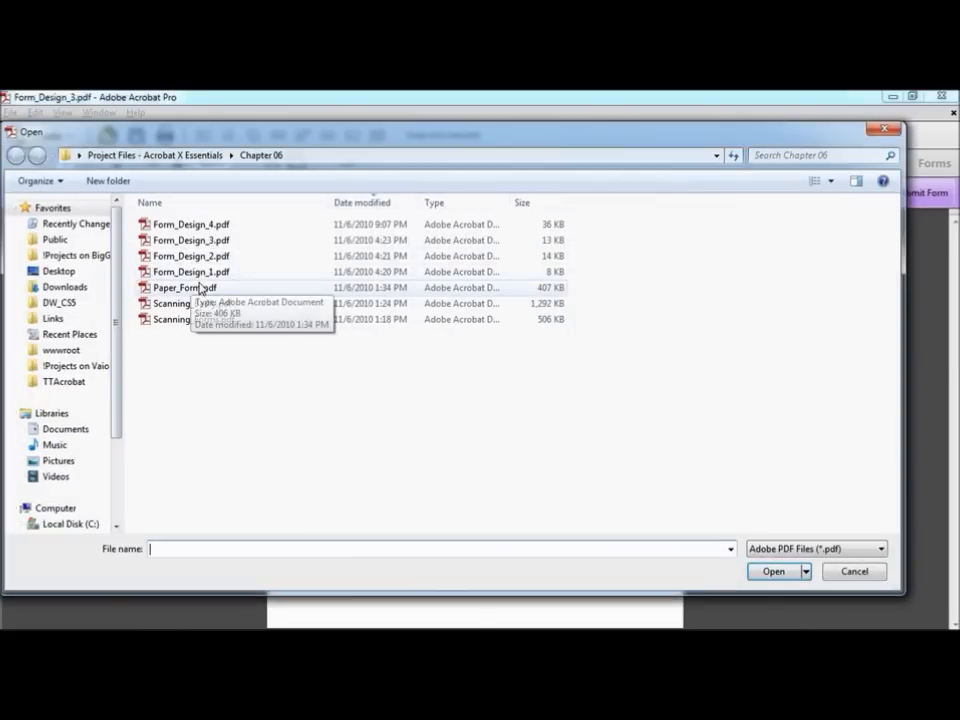
{"action": "left_click", "coordinate": [213, 228]}
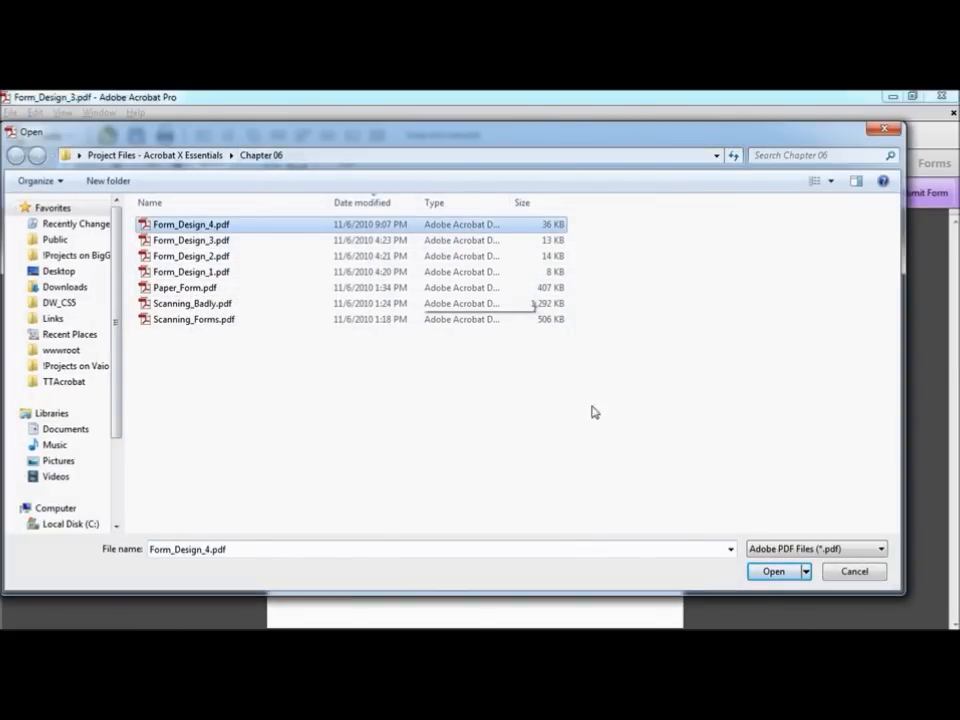
{"action": "left_click", "coordinate": [767, 571]}
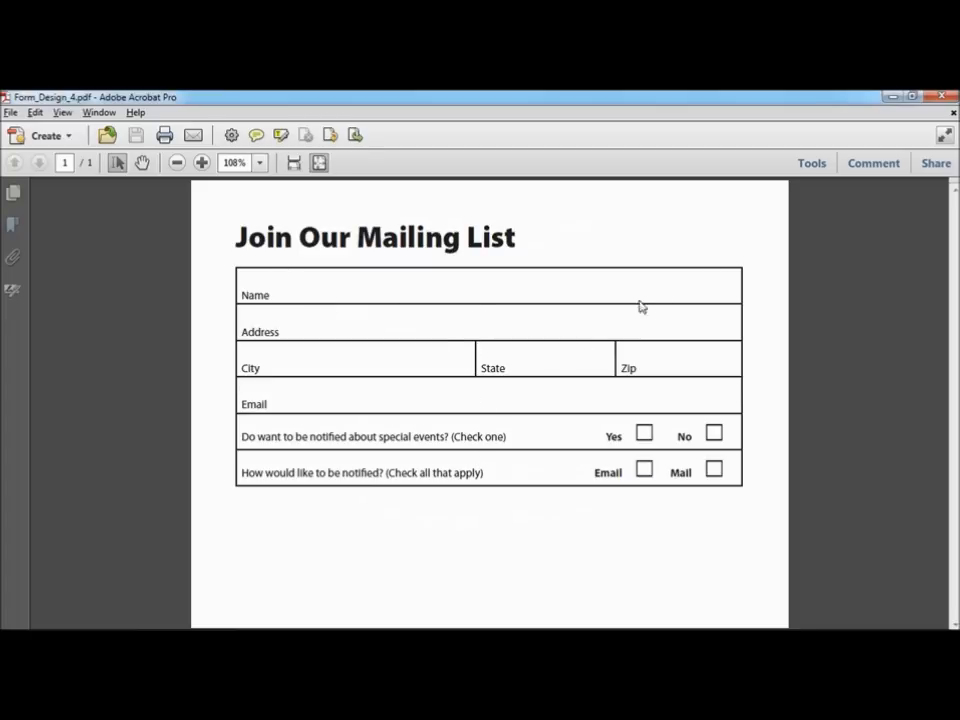
Step: Create a form from Form_Design_4.pdf with Forms > Create, auto-detecting fields, and dismiss the notice
{"action": "left_click", "coordinate": [807, 166]}
{"action": "left_click", "coordinate": [821, 265]}
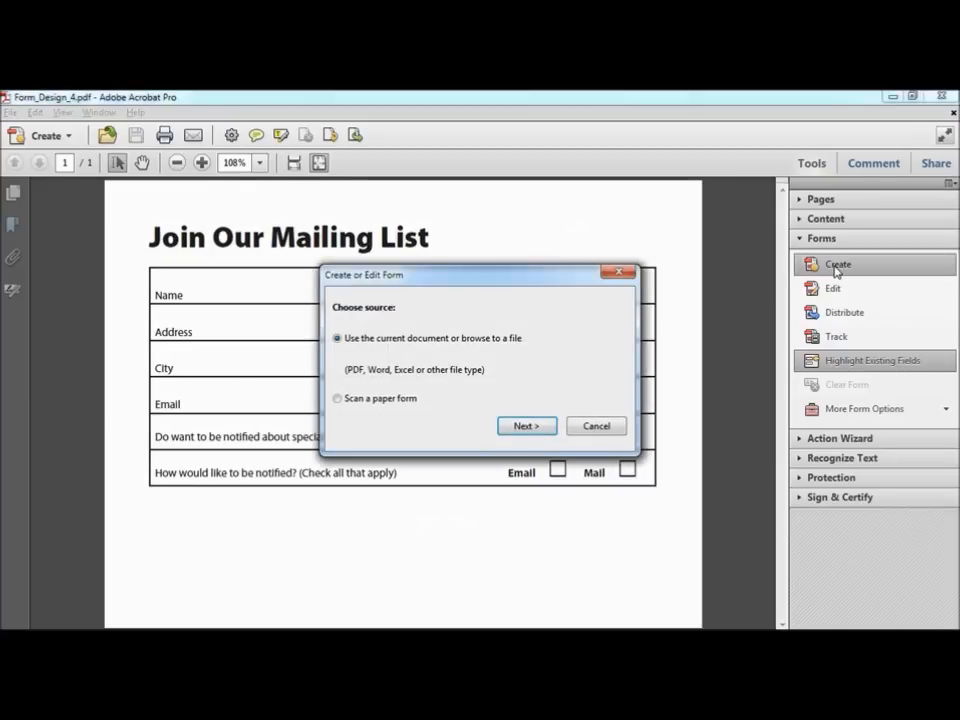
{"action": "left_click", "coordinate": [527, 427]}
{"action": "left_click", "coordinate": [530, 427]}
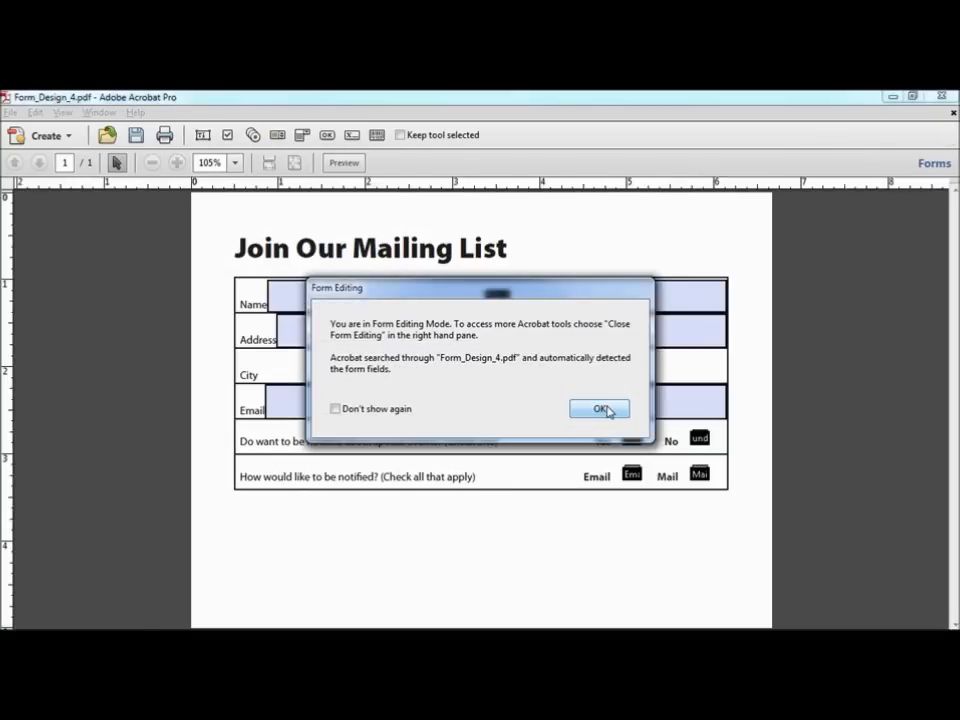
{"action": "left_click", "coordinate": [606, 408]}
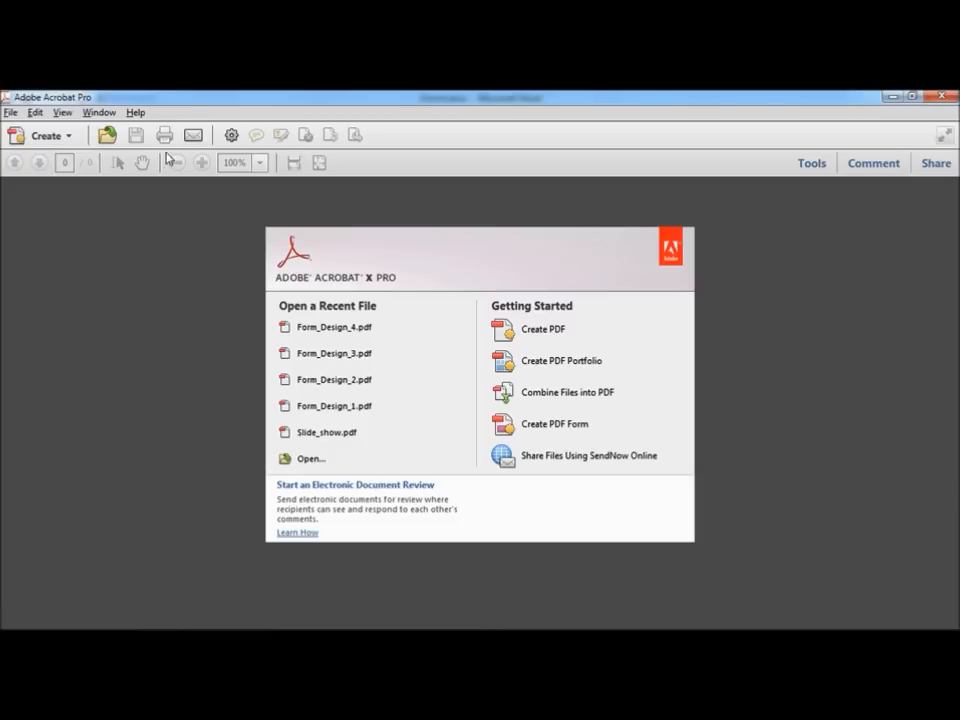
Step: Open Paper_Form.pdf, the blank Product Registration form, via File > Open
{"action": "left_click", "coordinate": [11, 113]}
{"action": "left_click", "coordinate": [22, 130]}
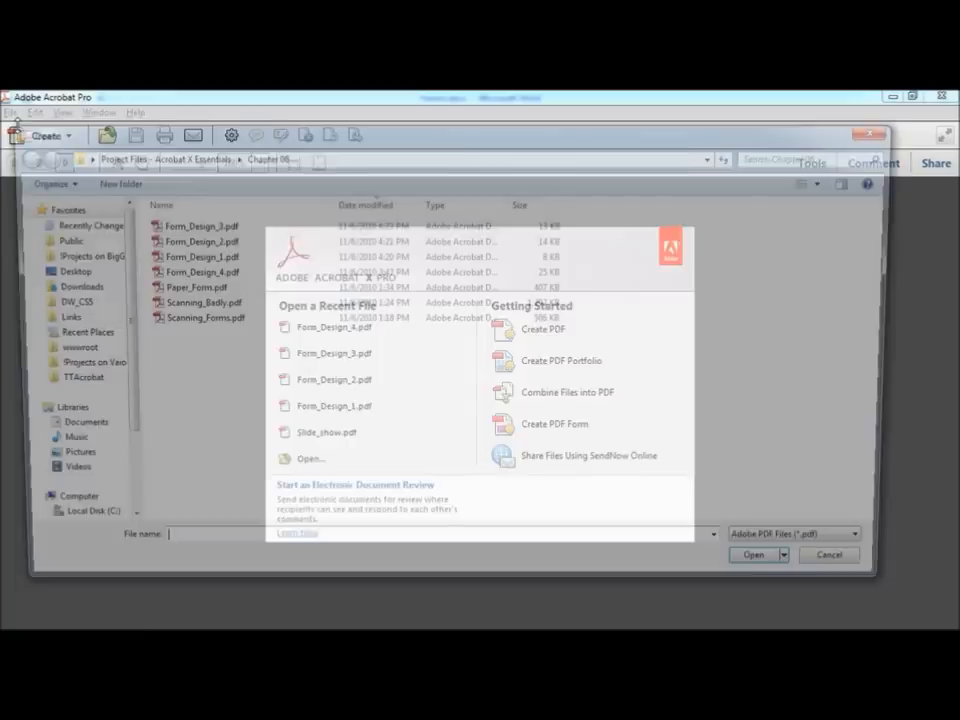
{"action": "left_click", "coordinate": [207, 287]}
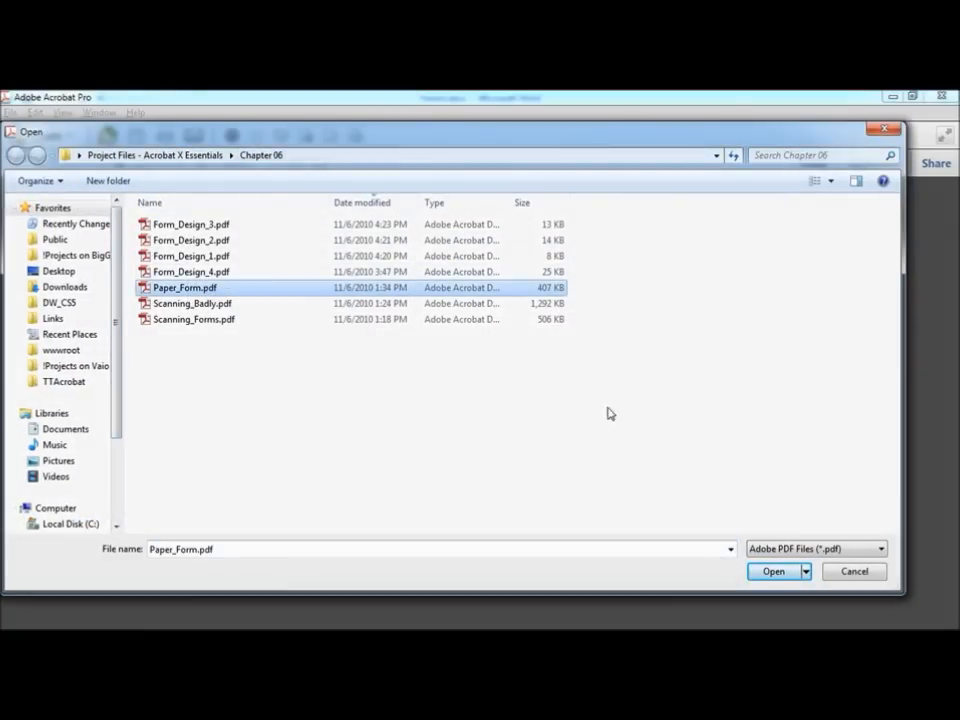
{"action": "left_click", "coordinate": [775, 573]}
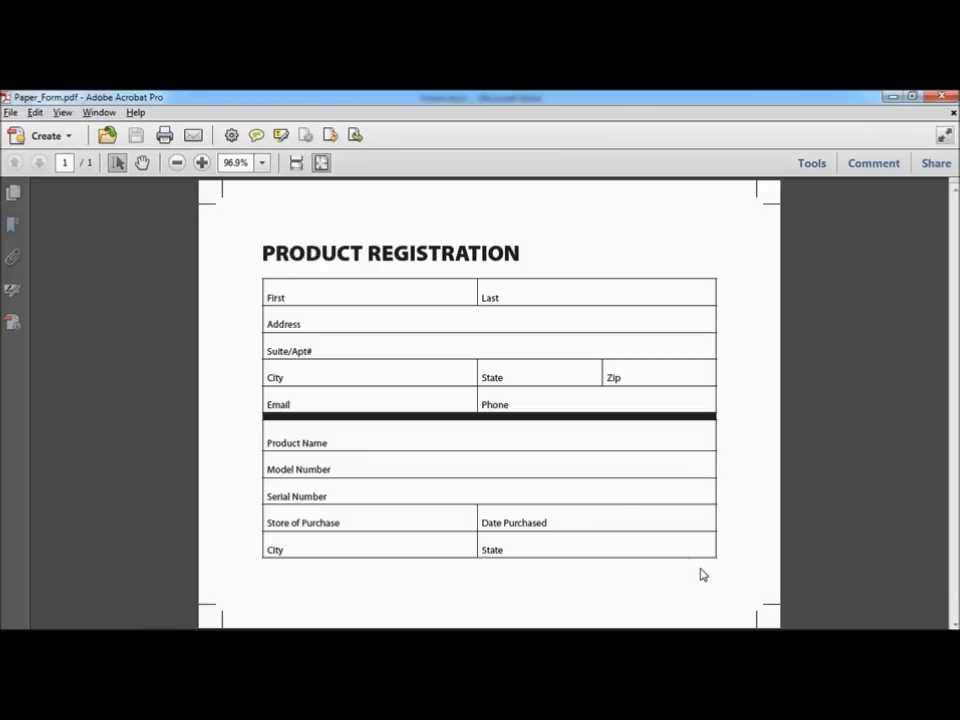
Step: Bring up the Print dialog, cancel it, and close Paper_Form.pdf back to the start screen
{"action": "left_click", "coordinate": [10, 113]}
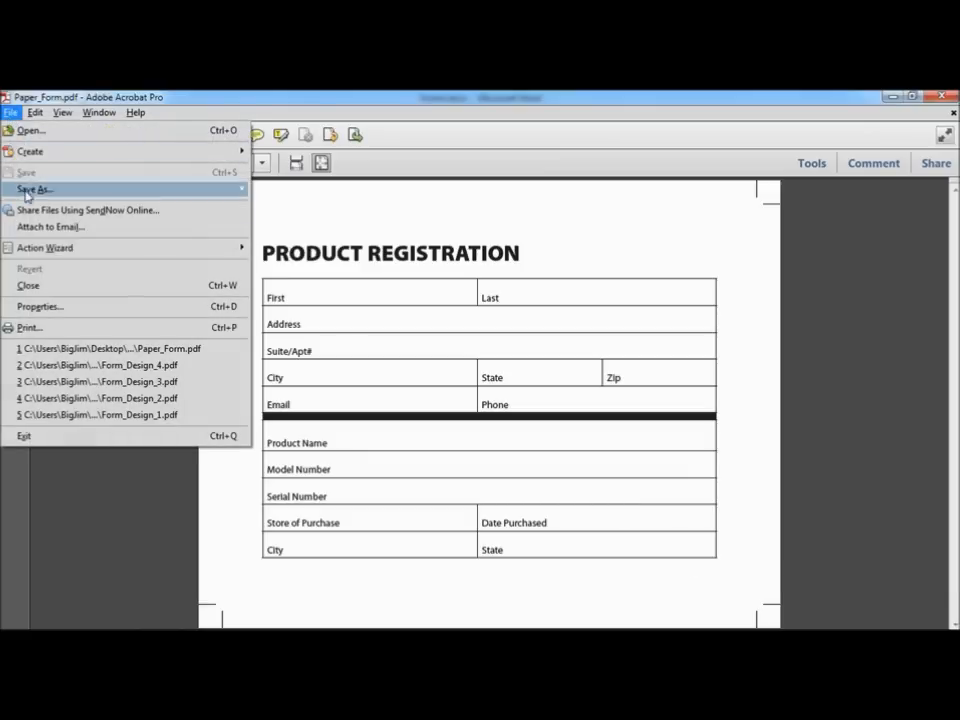
{"action": "left_click", "coordinate": [50, 328]}
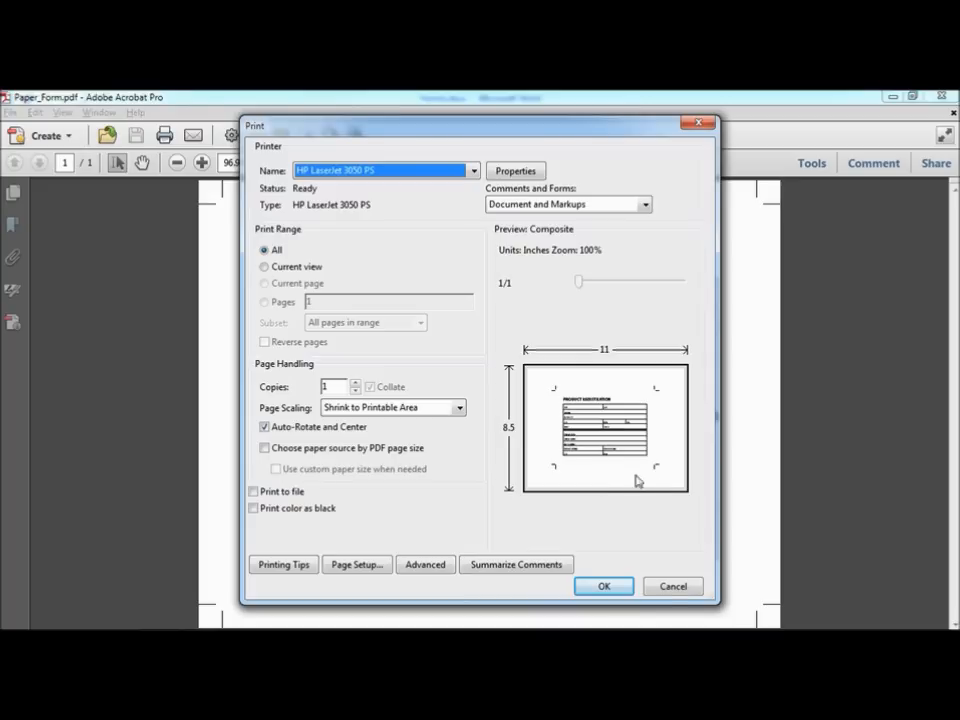
{"action": "left_click", "coordinate": [670, 589]}
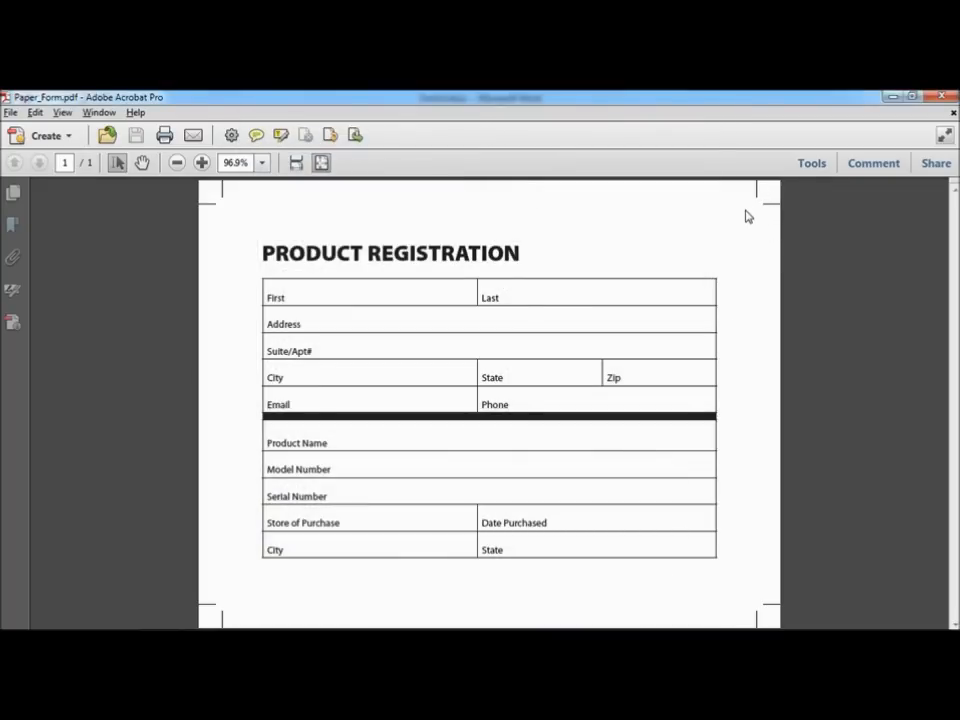
{"action": "left_click", "coordinate": [953, 113]}
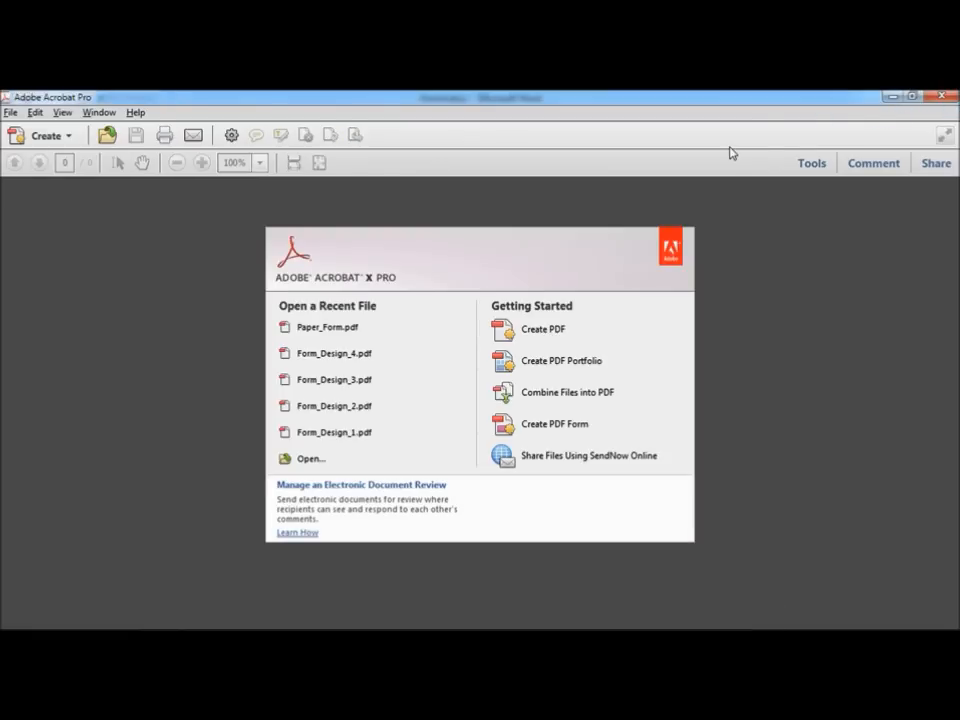
Step: Start Forms > Create from the file Scanned_Form.jpg, then cancel the Create or Edit Form dialog
{"action": "left_click", "coordinate": [806, 165]}
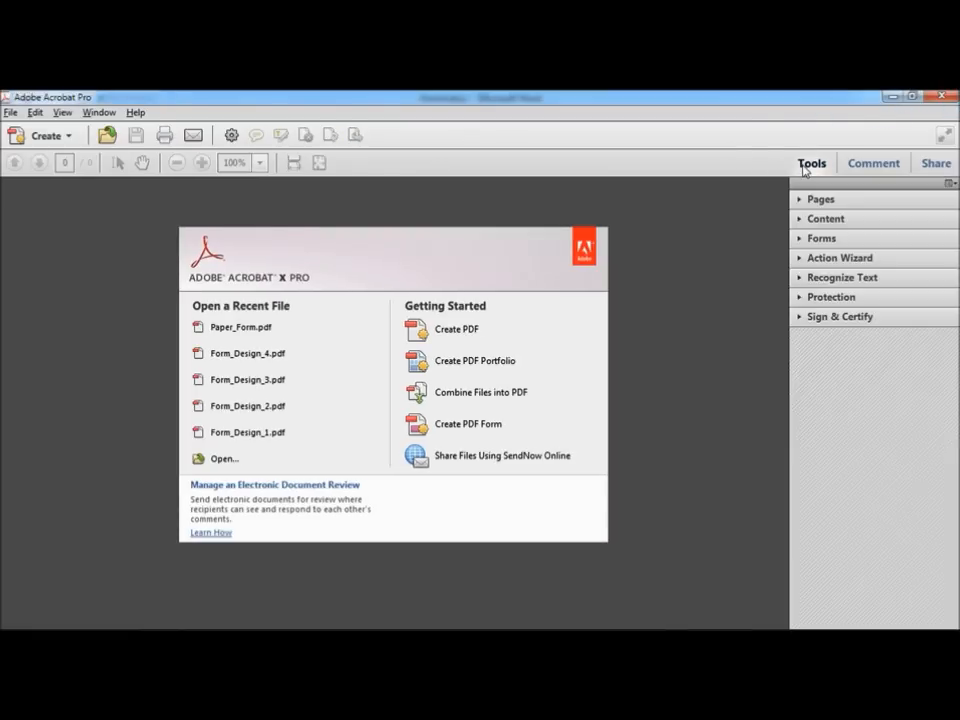
{"action": "left_click", "coordinate": [821, 240]}
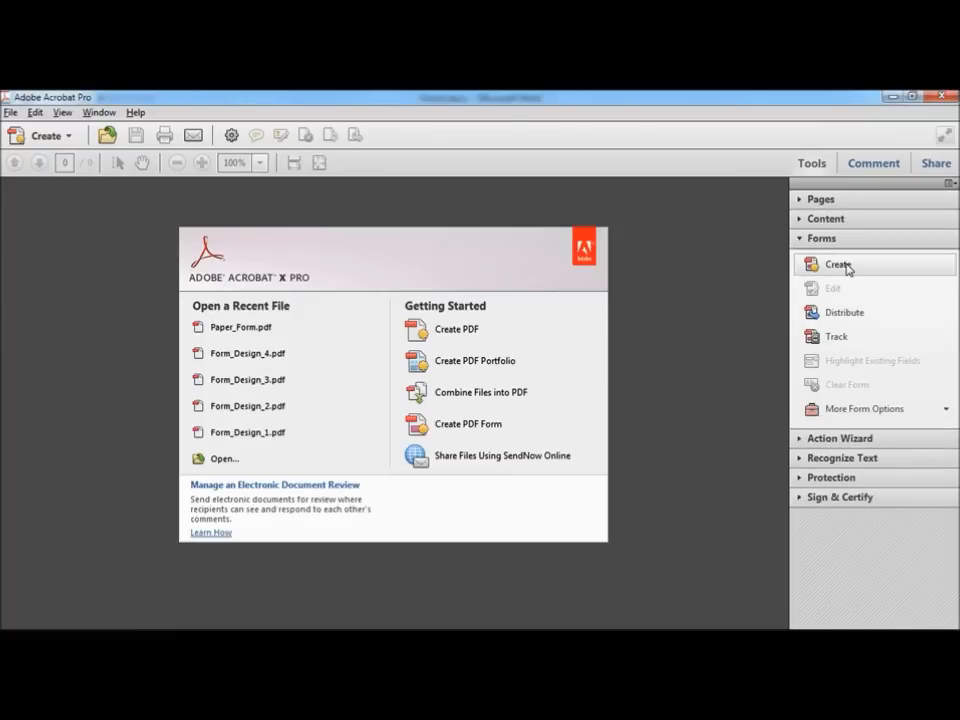
{"action": "left_click", "coordinate": [843, 266]}
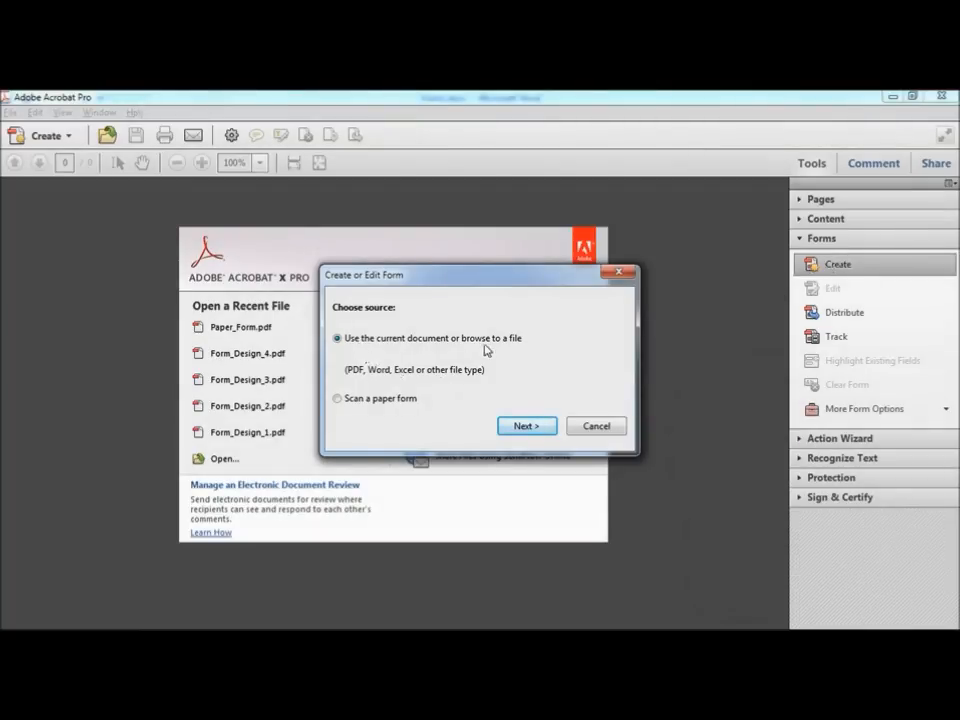
{"action": "left_click", "coordinate": [530, 427]}
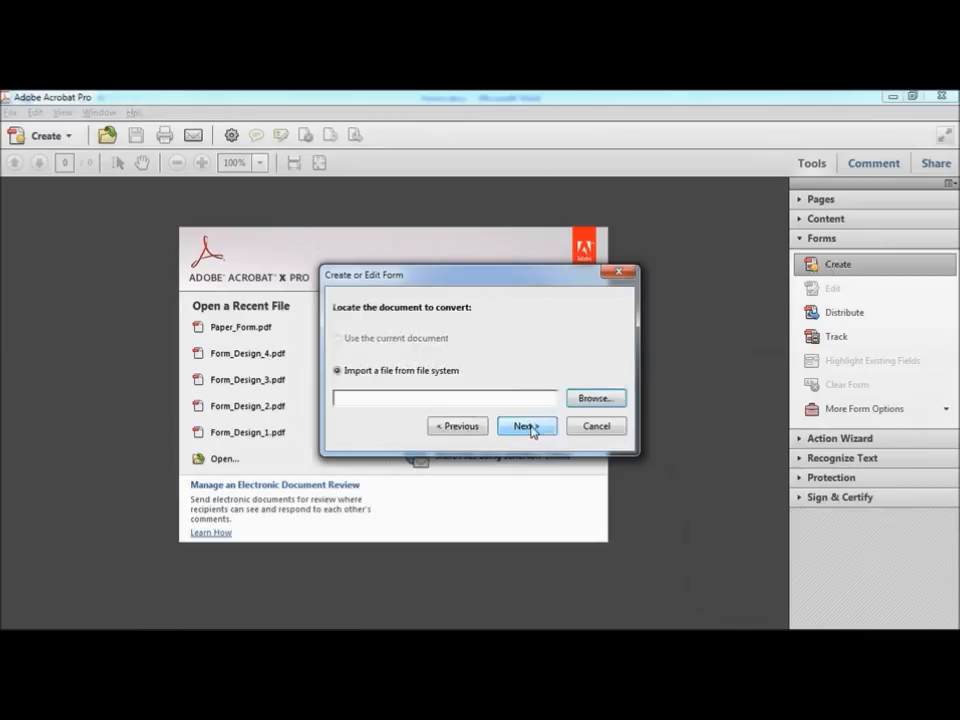
{"action": "left_click", "coordinate": [609, 401]}
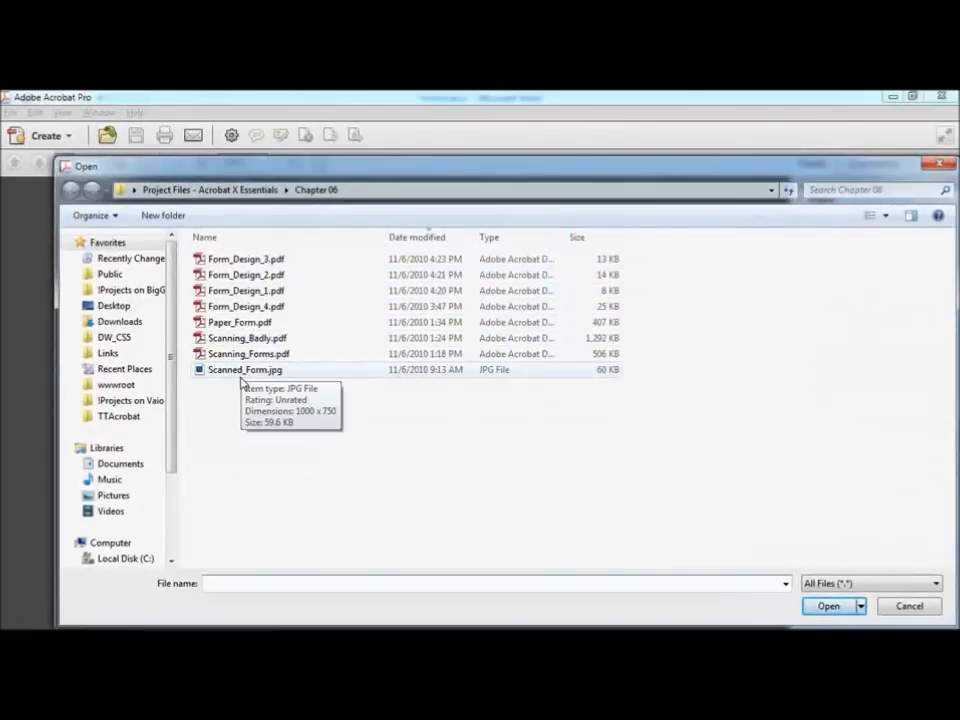
{"action": "left_click", "coordinate": [242, 372]}
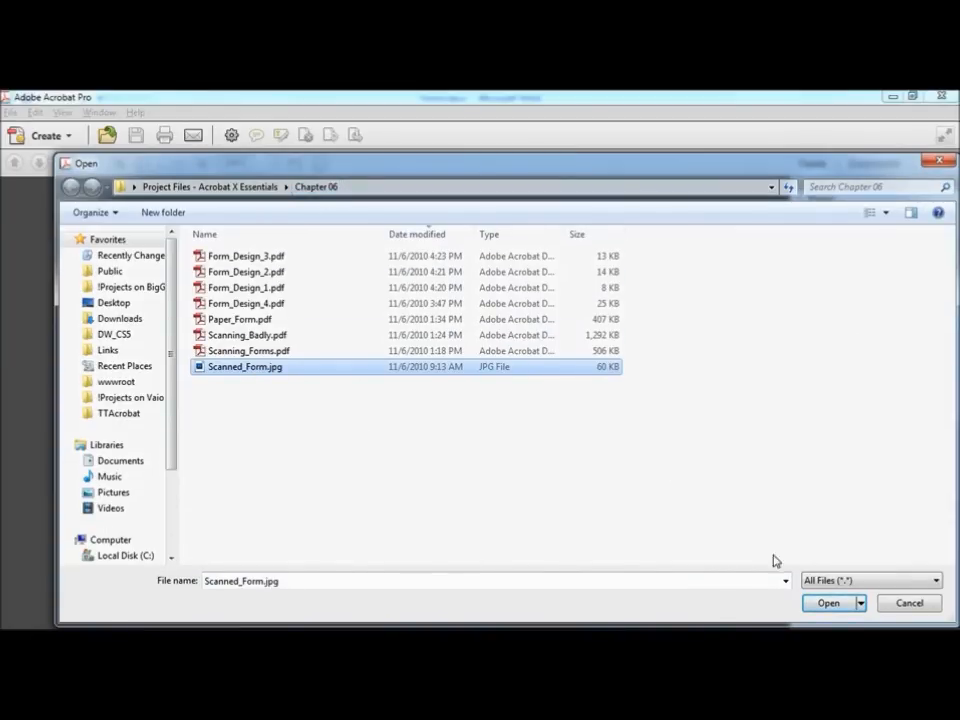
{"action": "left_click", "coordinate": [838, 604]}
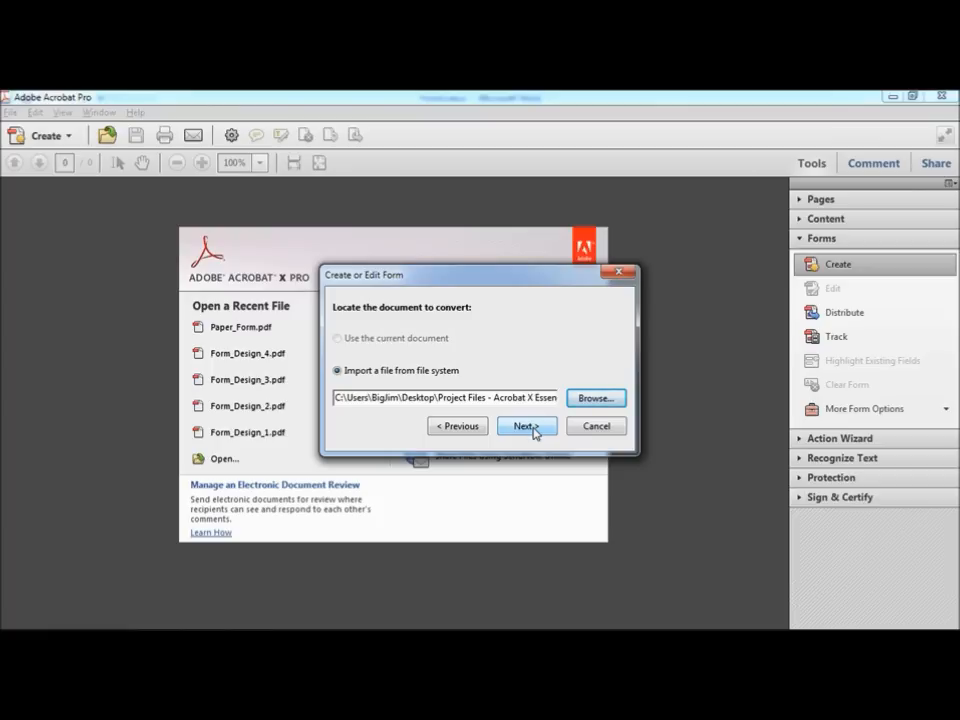
{"action": "left_click", "coordinate": [597, 427]}
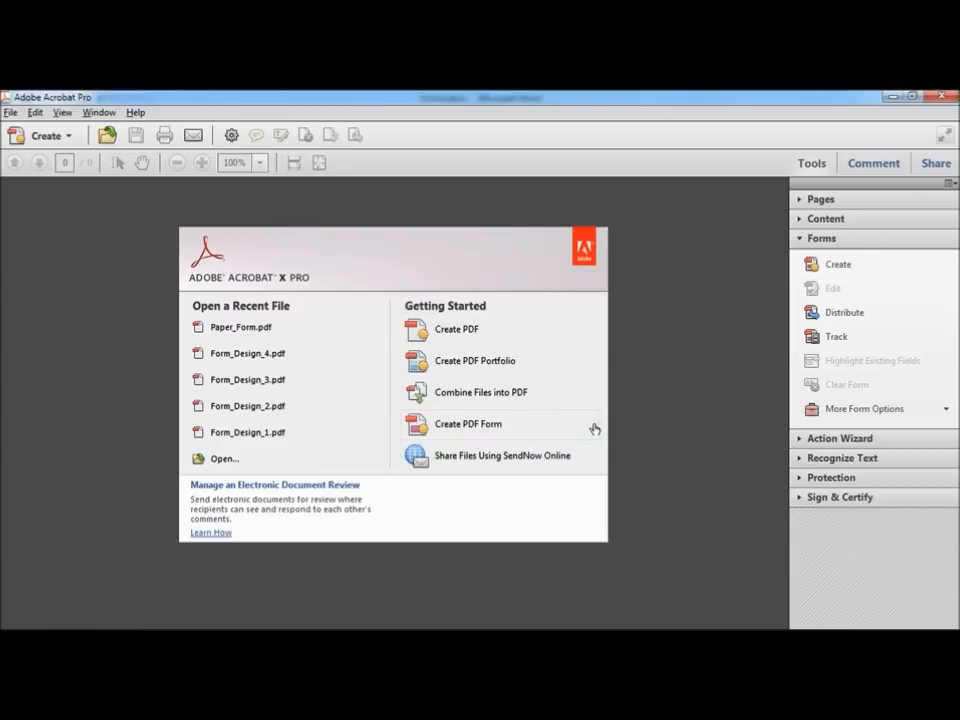
Step: Scan the paper form with the CanoScan LiDE 600F using Autodetect Color Mode and confirm completion
{"action": "left_click", "coordinate": [833, 266]}
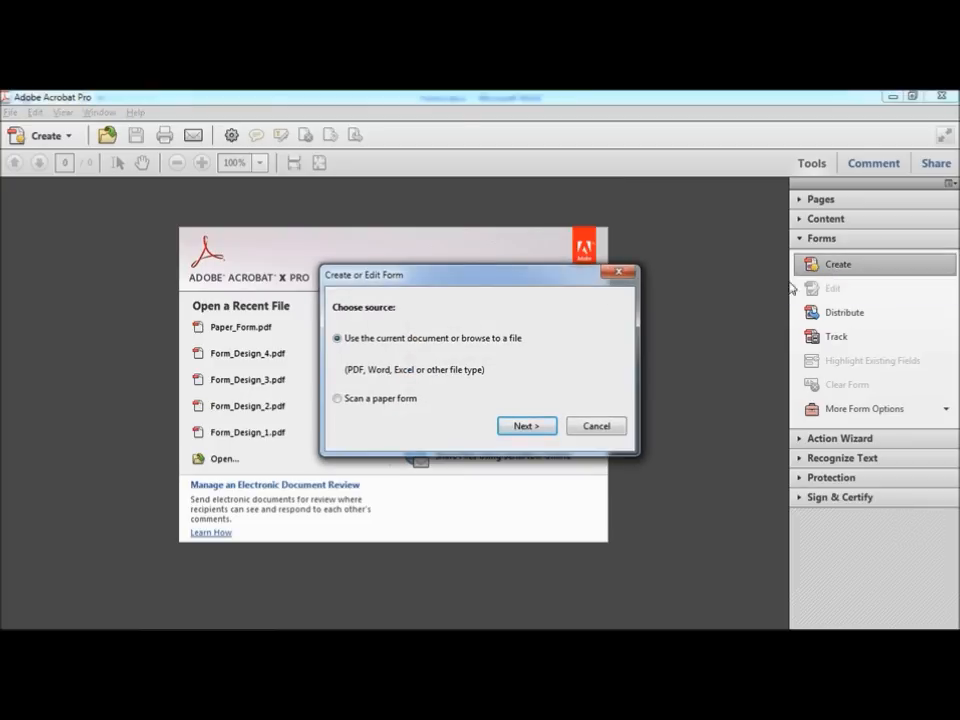
{"action": "left_click", "coordinate": [355, 401]}
{"action": "left_click", "coordinate": [527, 426]}
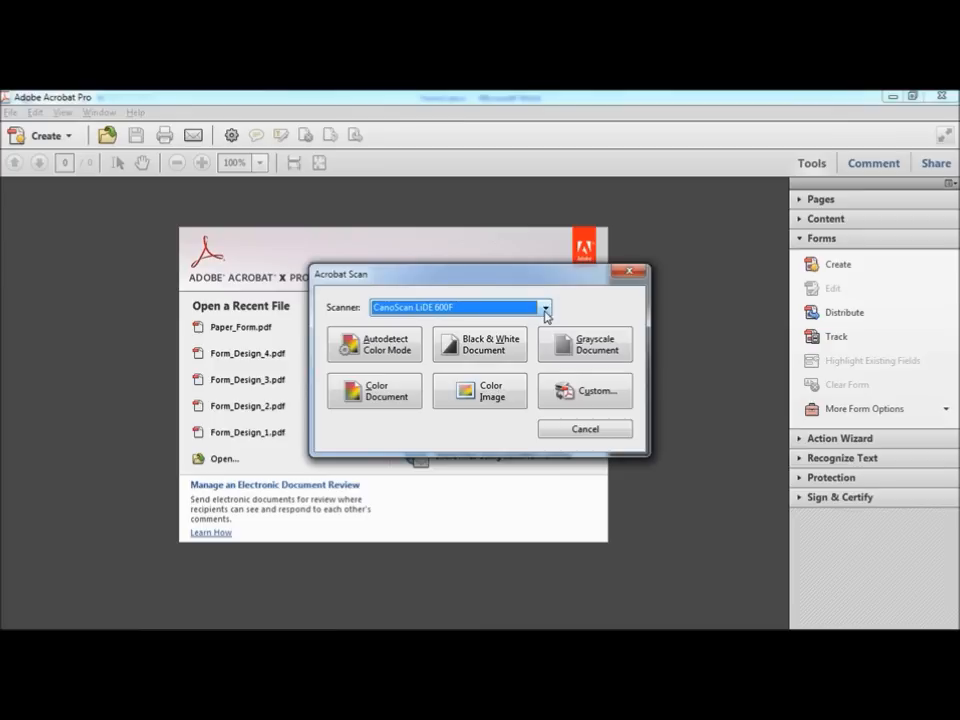
{"action": "left_click", "coordinate": [545, 308]}
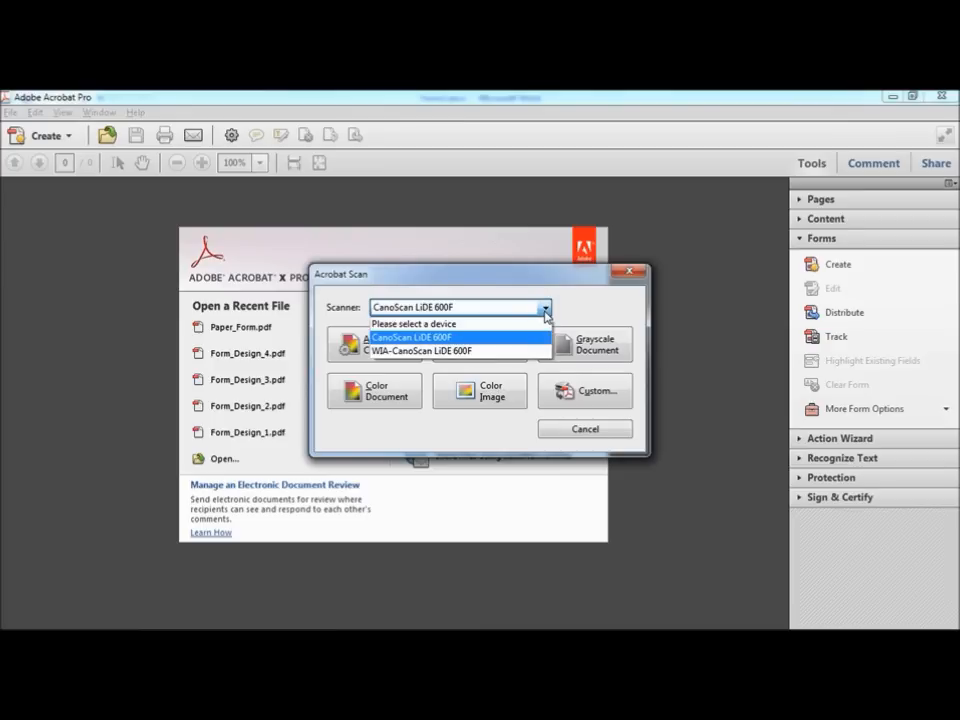
{"action": "left_click", "coordinate": [440, 340]}
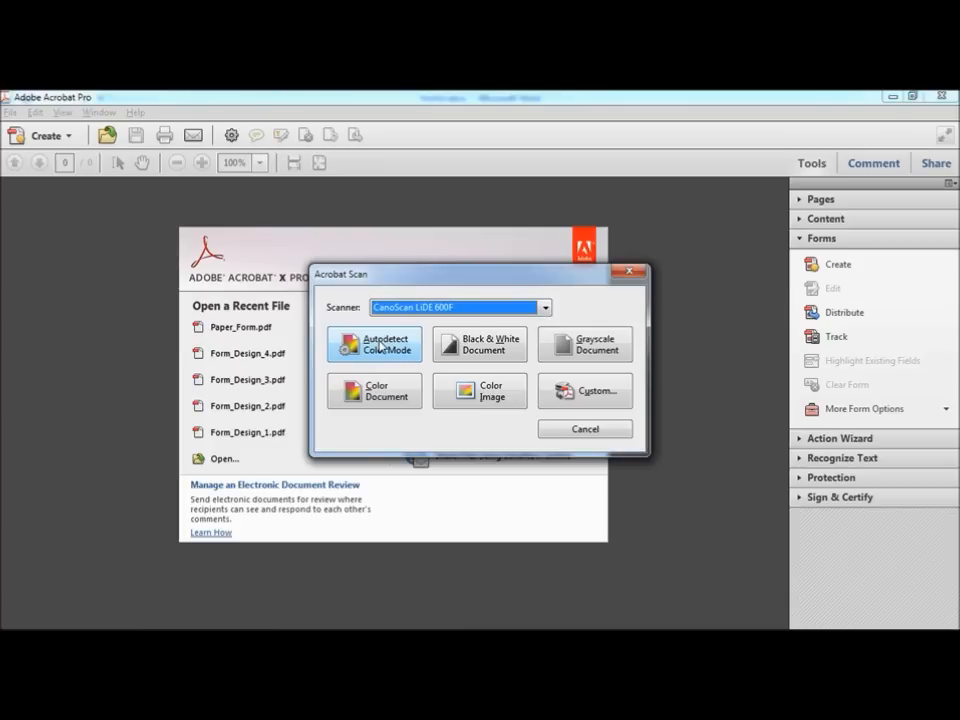
{"action": "left_click", "coordinate": [380, 347]}
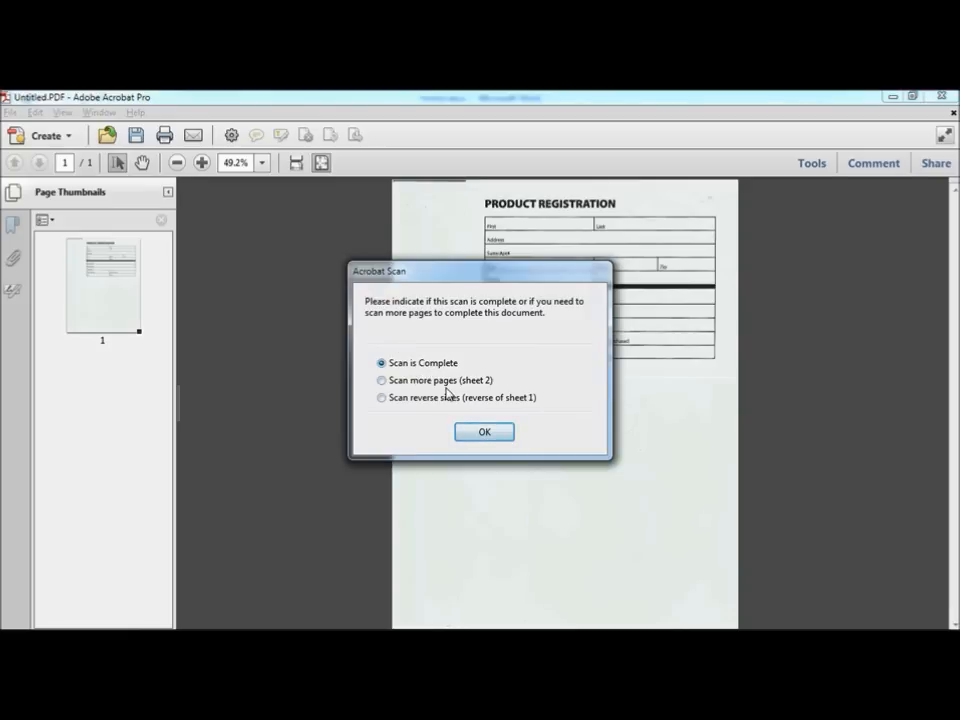
{"action": "left_click", "coordinate": [496, 435]}
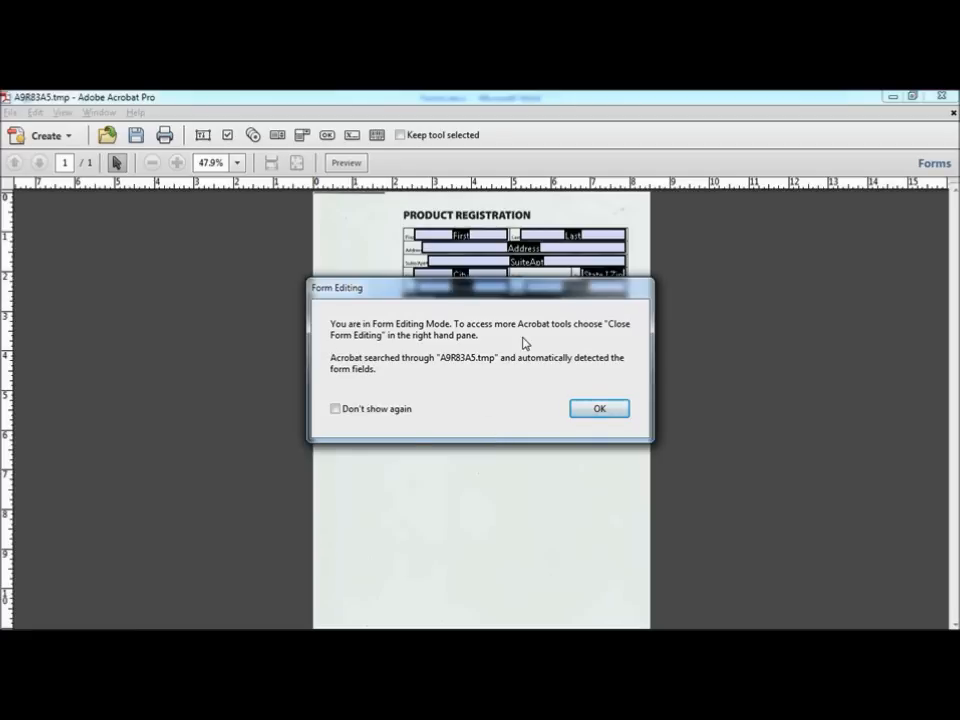
Step: Dismiss the Form Editing notice, zoom to 100%, and select the State I Zip field
{"action": "left_click", "coordinate": [598, 413]}
{"action": "left_click", "coordinate": [598, 413]}
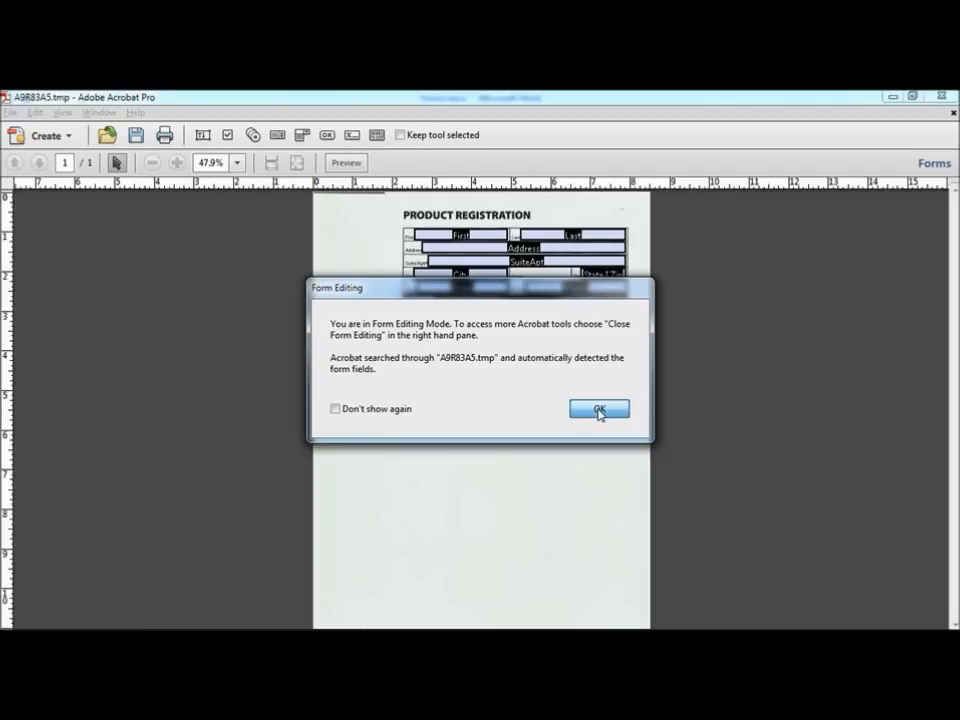
{"action": "left_click", "coordinate": [237, 162]}
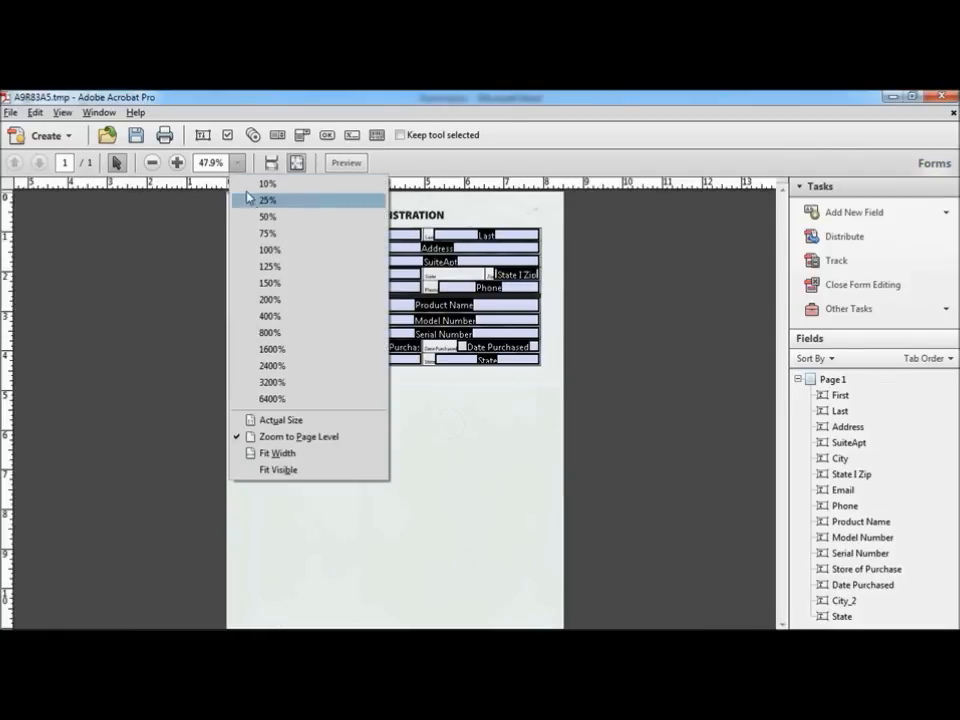
{"action": "left_click", "coordinate": [313, 251]}
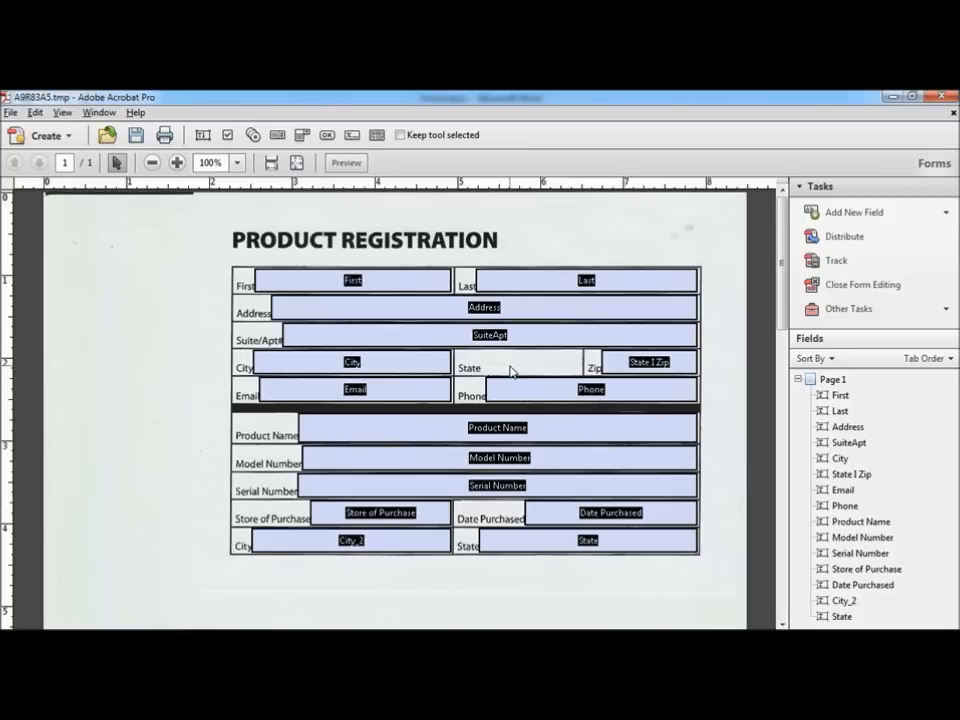
{"action": "left_click", "coordinate": [615, 366]}
Step: Open Scanning_Badly.pdf from the Chapter 06 folder via File > Open
{"action": "left_click", "coordinate": [10, 112]}
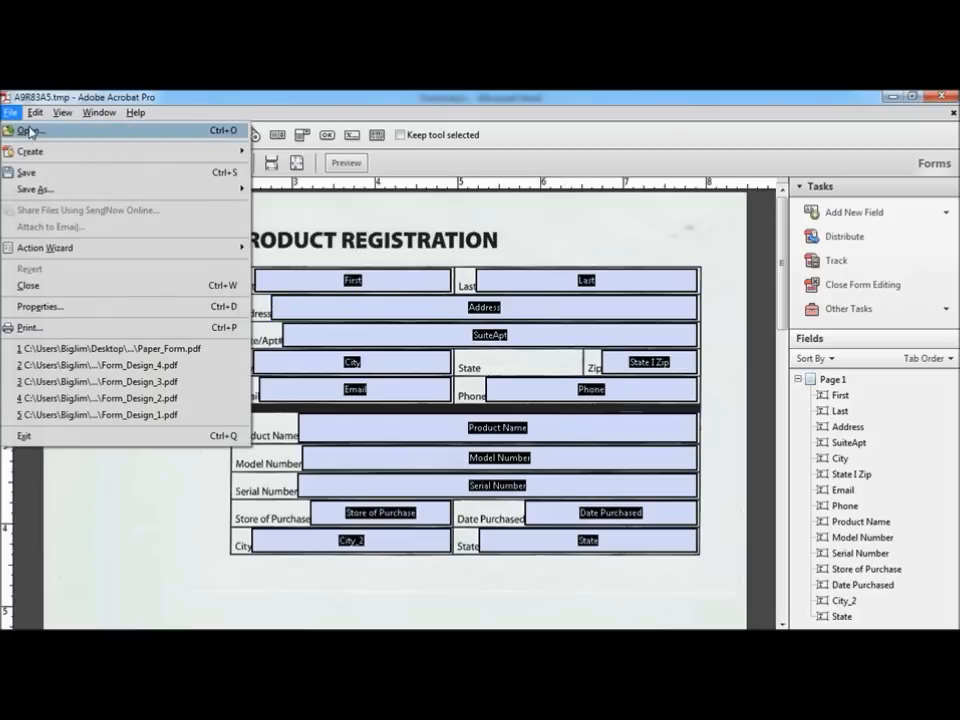
{"action": "left_click", "coordinate": [28, 130]}
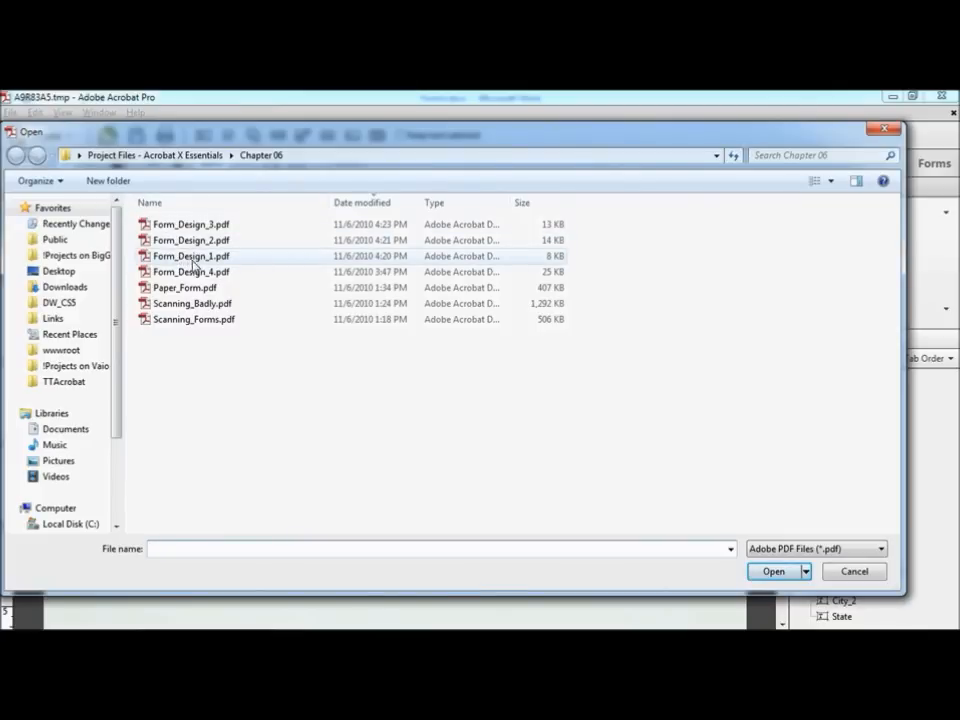
{"action": "left_click", "coordinate": [214, 306]}
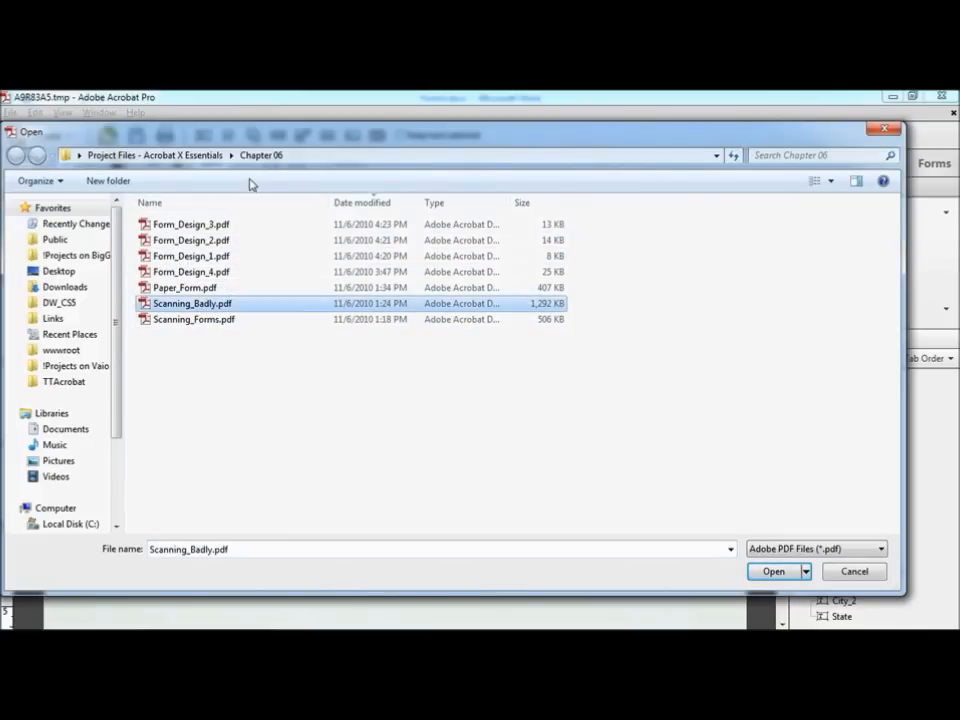
{"action": "left_click", "coordinate": [775, 572]}
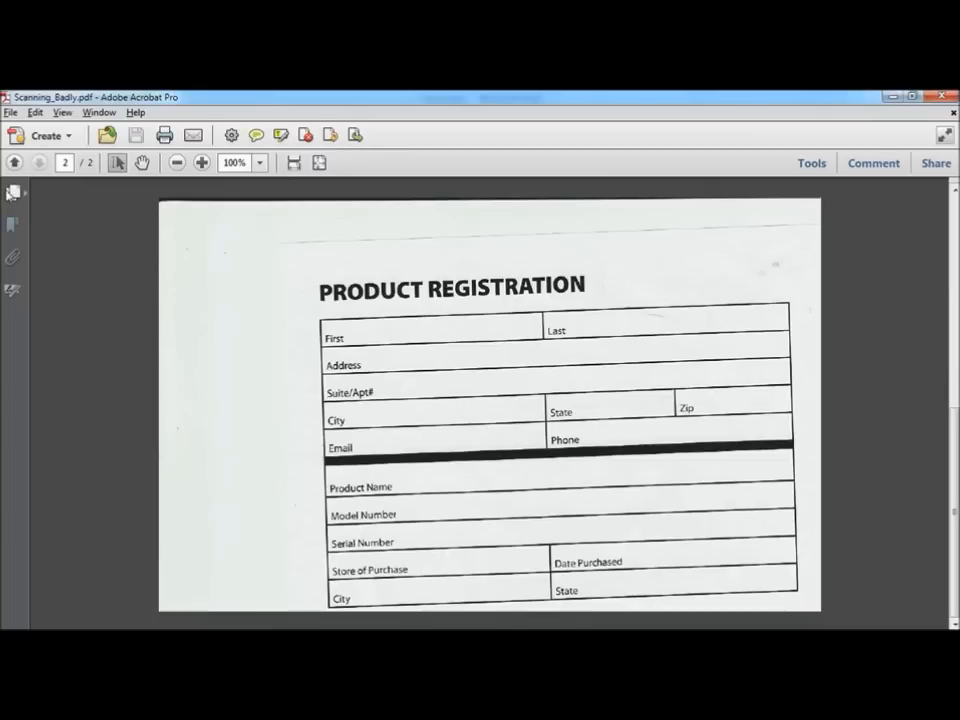
Step: View skewed page 1 in Page Thumbnails, then launch Forms > Create from the Tools pane
{"action": "left_click", "coordinate": [13, 192]}
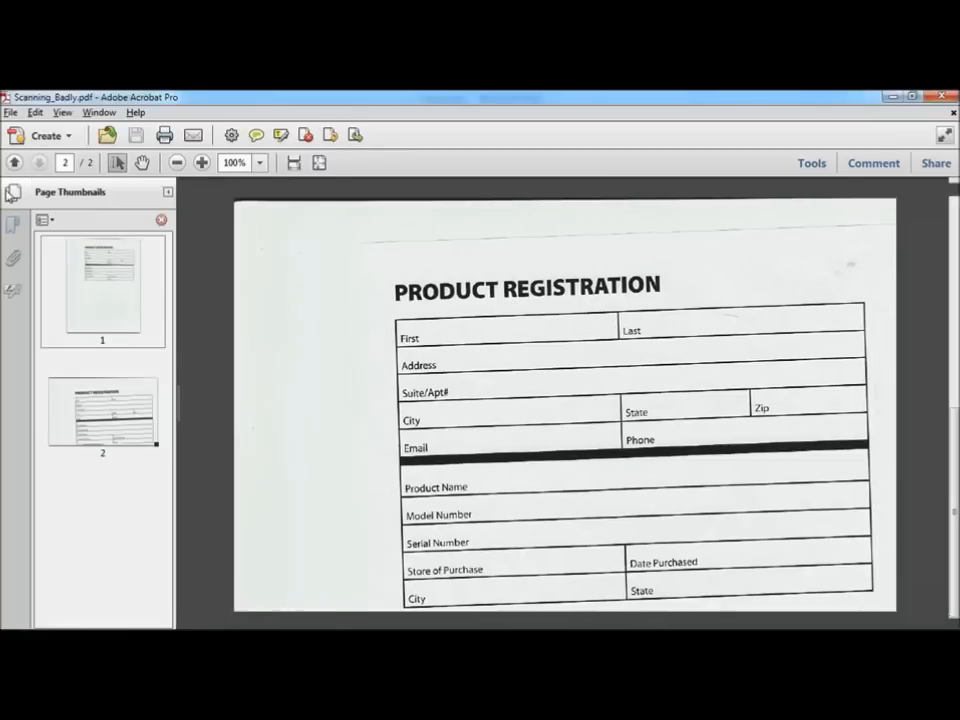
{"action": "left_click", "coordinate": [92, 261]}
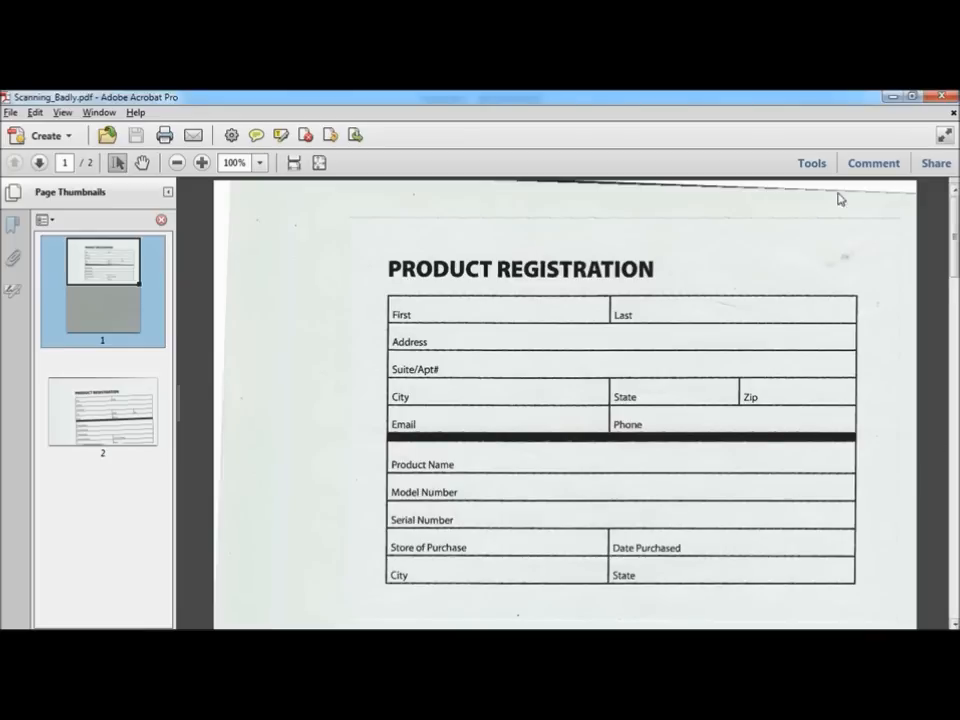
{"action": "left_click", "coordinate": [811, 165]}
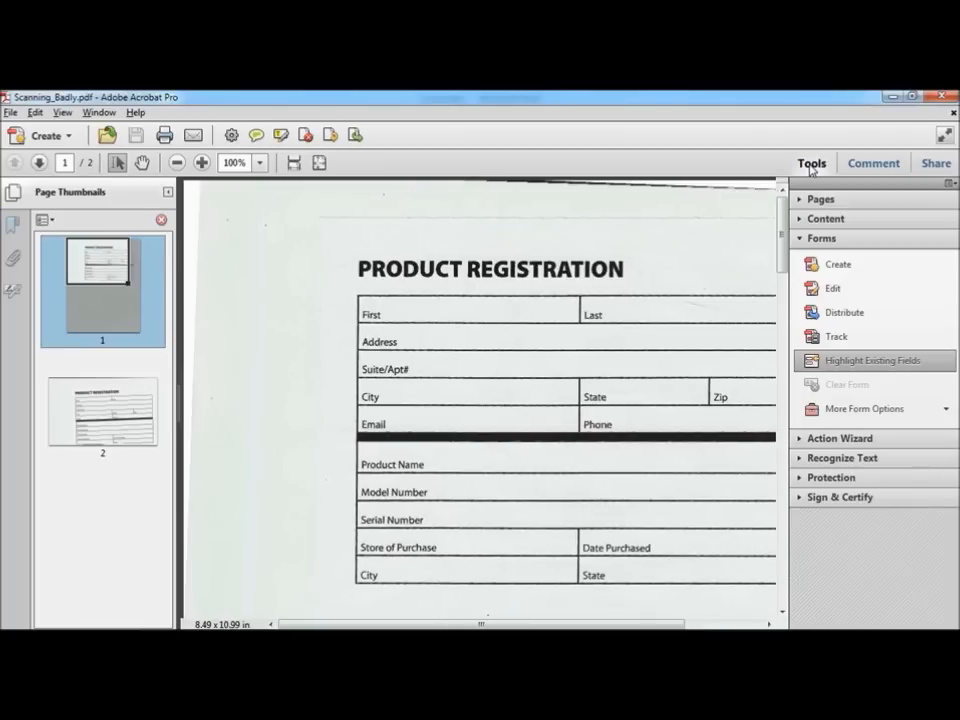
{"action": "left_click", "coordinate": [837, 266]}
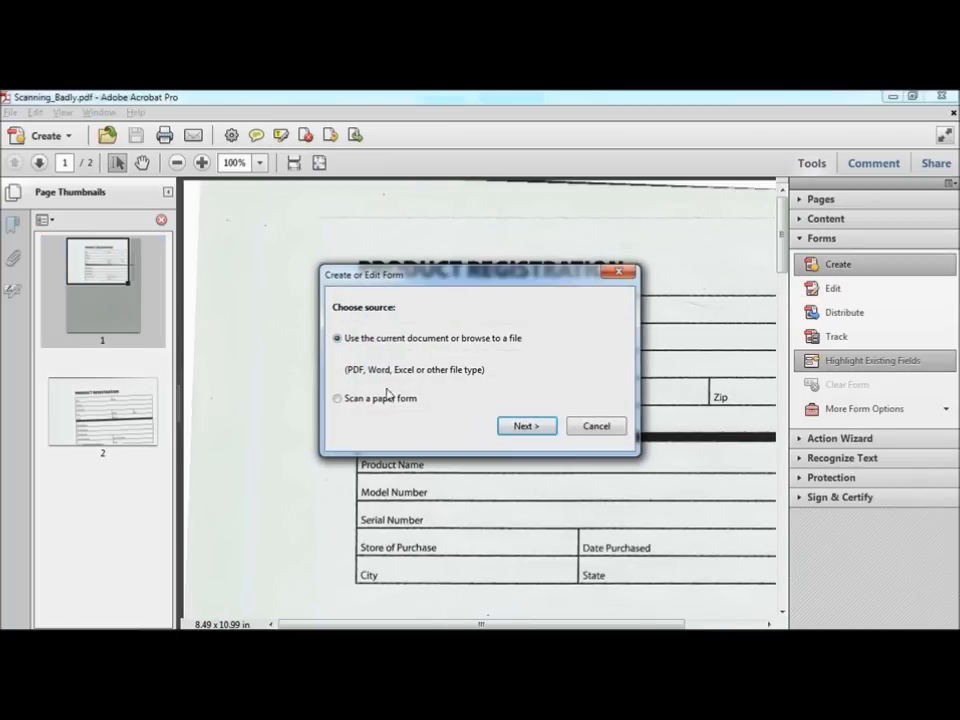
Step: Choose Scan a paper form and scan it with Autodetect Color Mode into Untitled.PDF
{"action": "left_click", "coordinate": [346, 399]}
{"action": "left_click", "coordinate": [527, 426]}
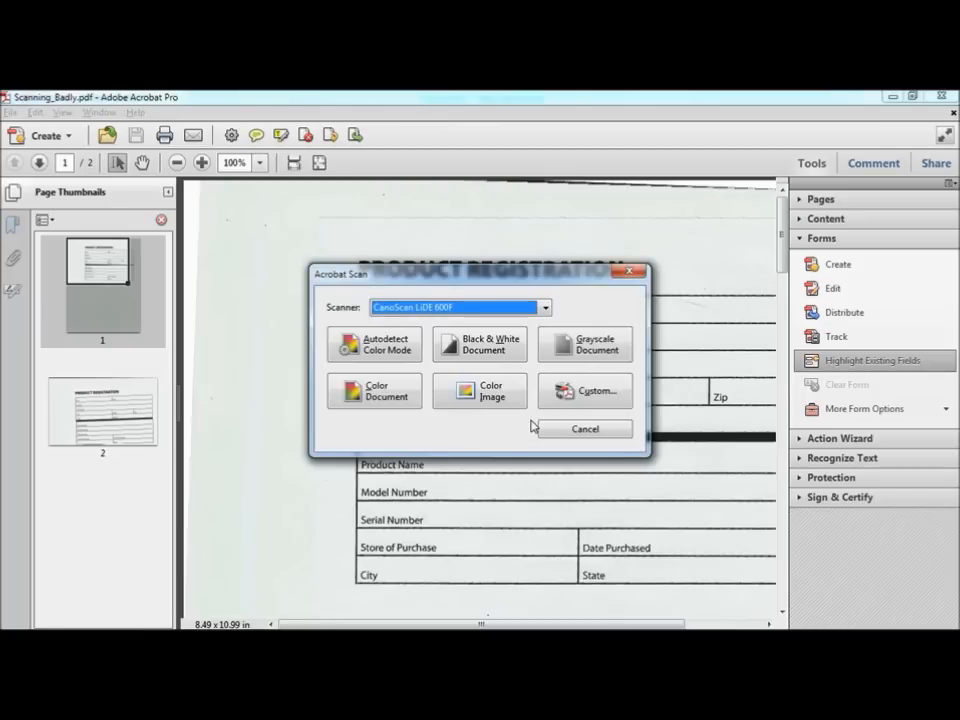
{"action": "left_click", "coordinate": [384, 350]}
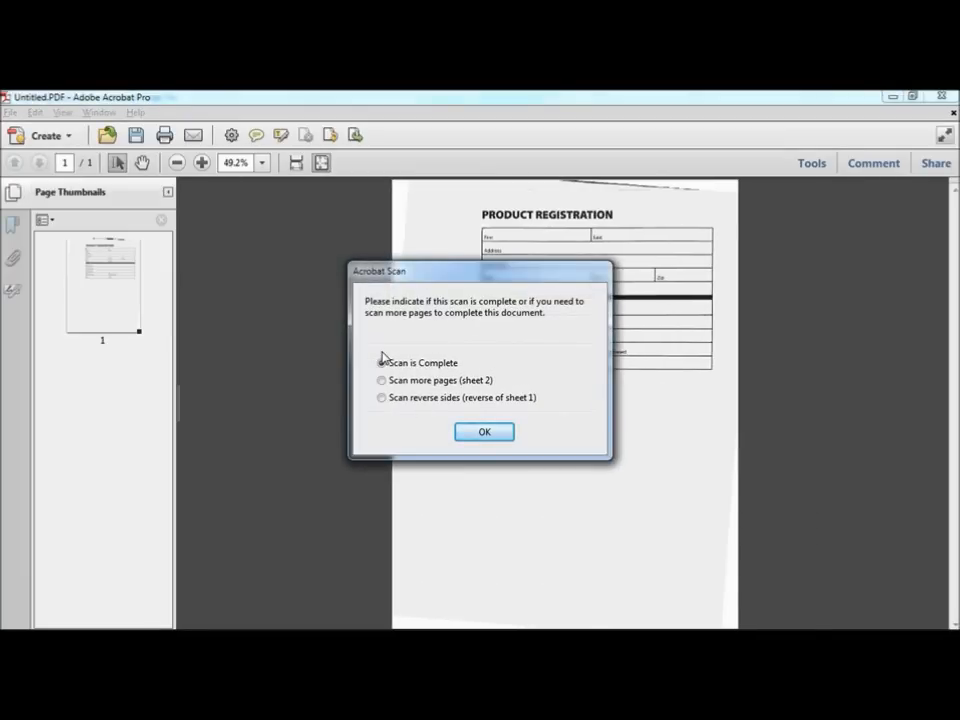
{"action": "left_click", "coordinate": [484, 433]}
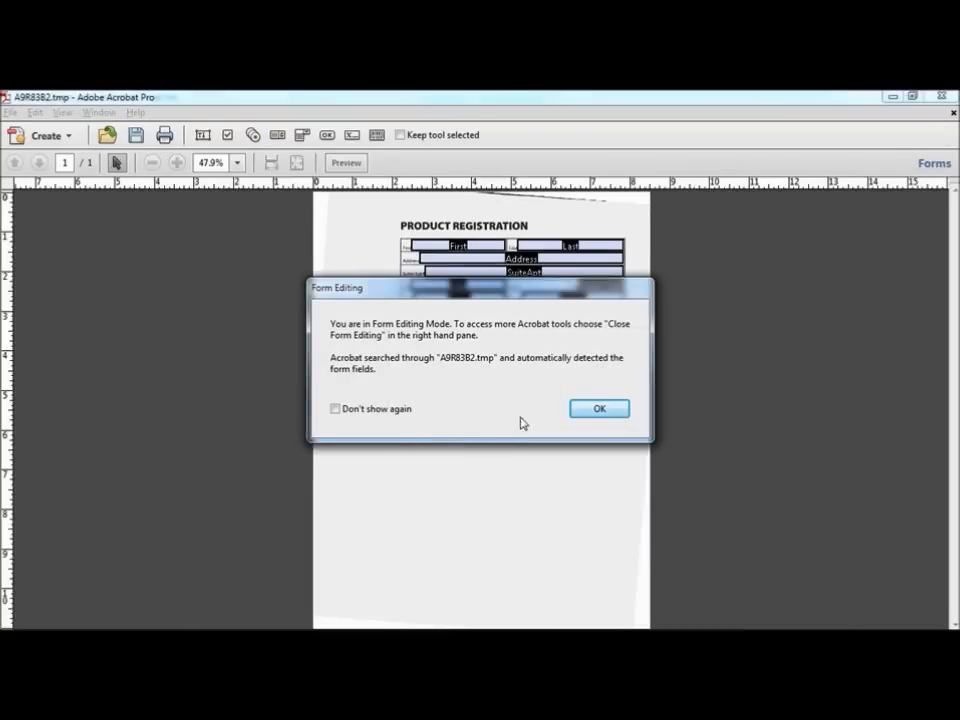
{"action": "left_click", "coordinate": [606, 413]}
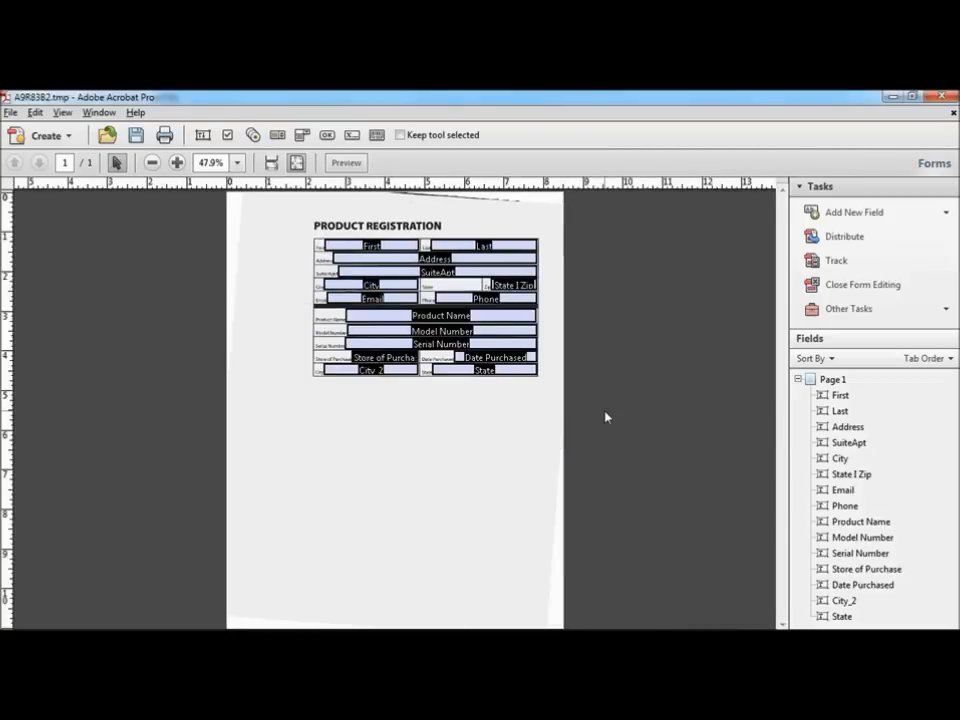
{"action": "left_click", "coordinate": [238, 164]}
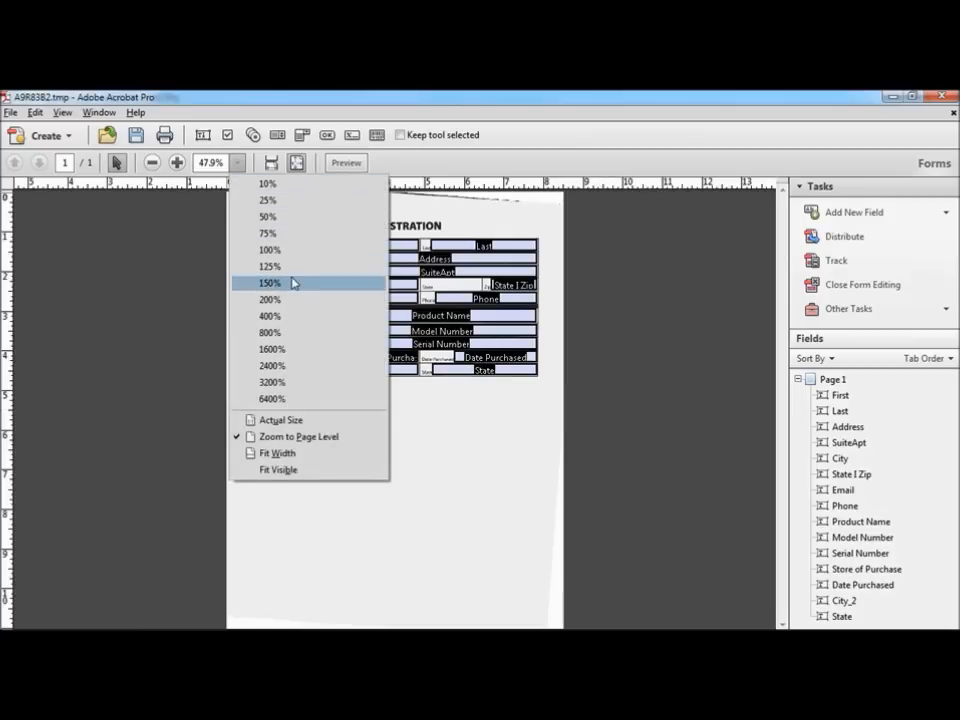
{"action": "left_click", "coordinate": [270, 250]}
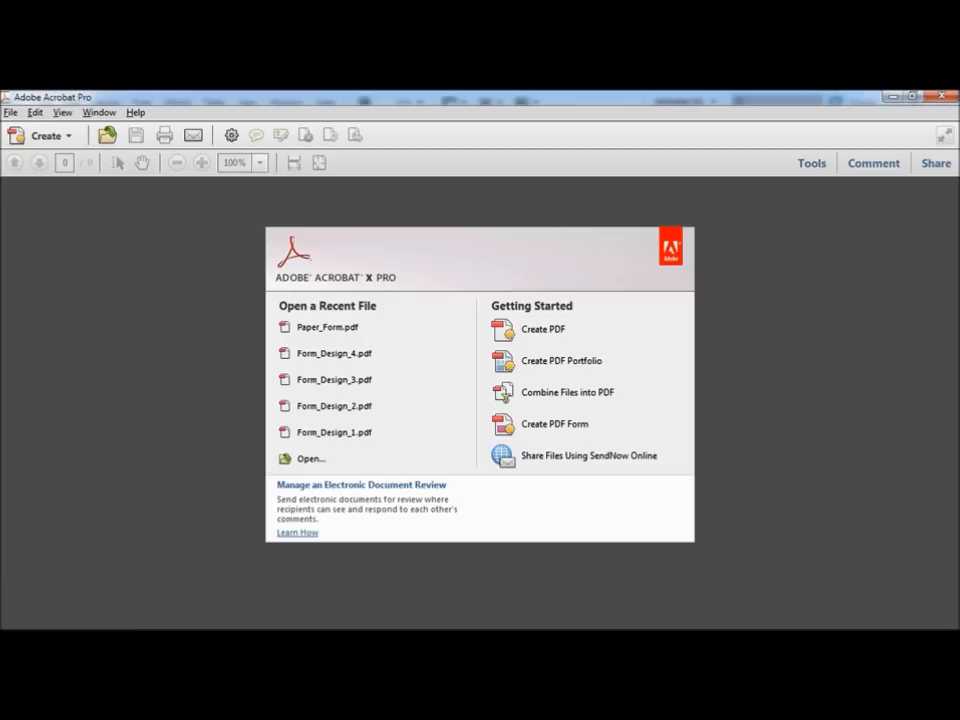
Step: Open Text_Fields.pdf, the Web Design Training Questionnaire, from the Chapter 06 folder
{"action": "left_click", "coordinate": [10, 112]}
{"action": "left_click", "coordinate": [24, 131]}
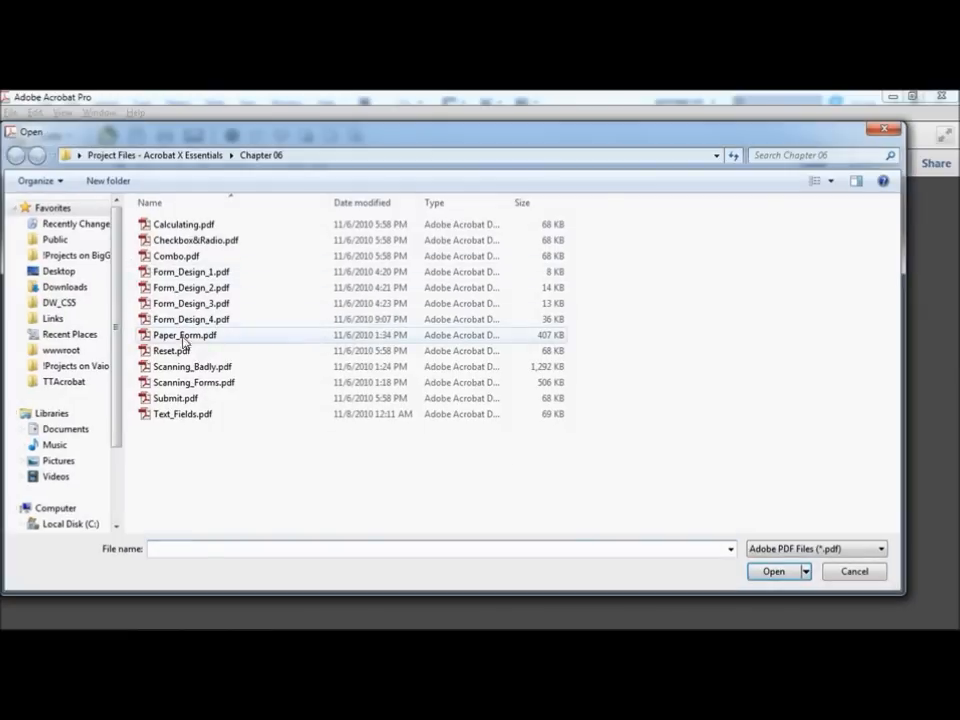
{"action": "left_click", "coordinate": [195, 416]}
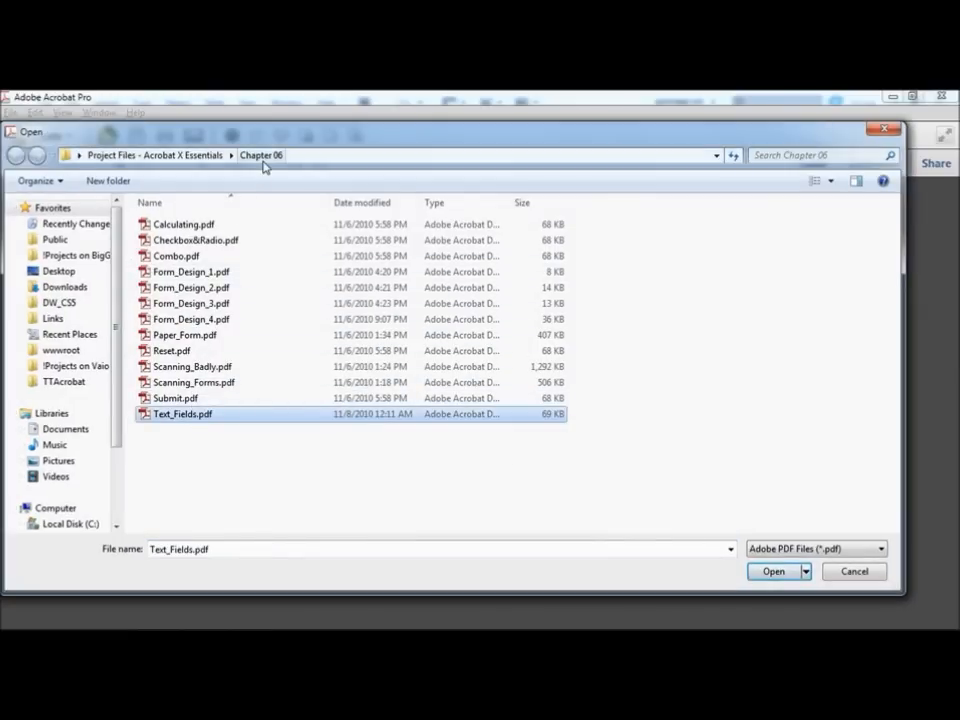
{"action": "left_click", "coordinate": [774, 571]}
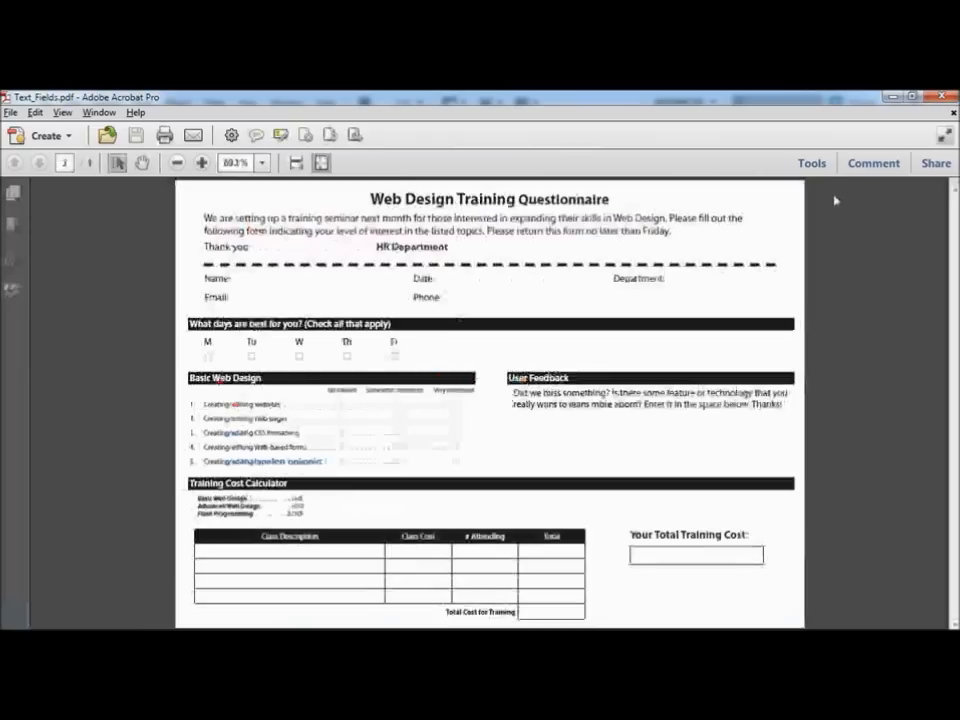
Step: Enter Form Editing via Tools > Forms > Edit, declining automatic field detection
{"action": "left_click", "coordinate": [811, 164]}
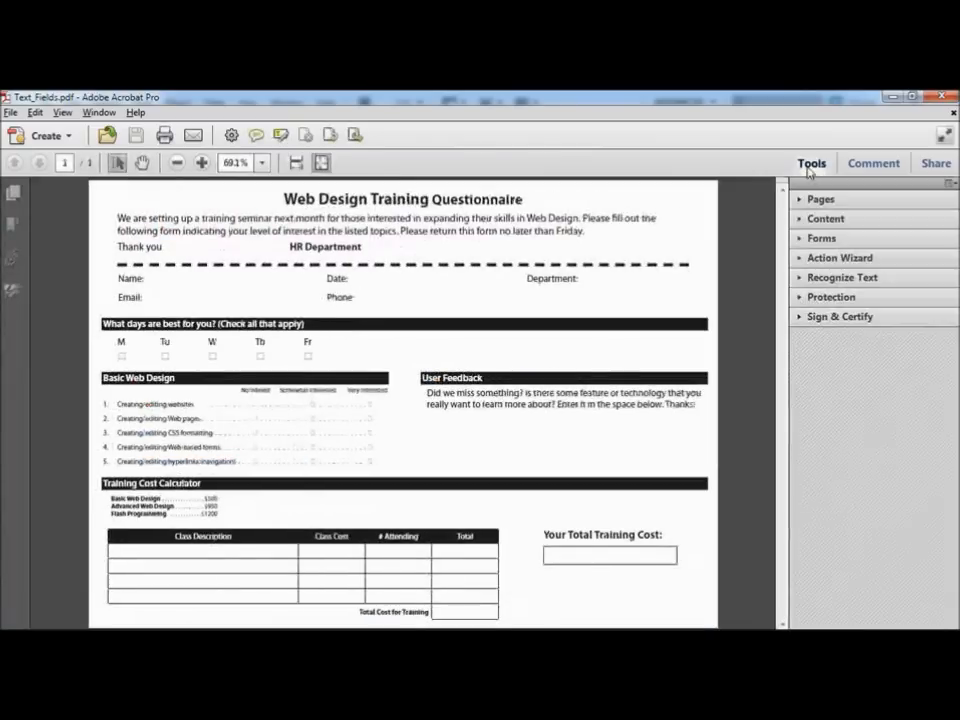
{"action": "left_click", "coordinate": [820, 238]}
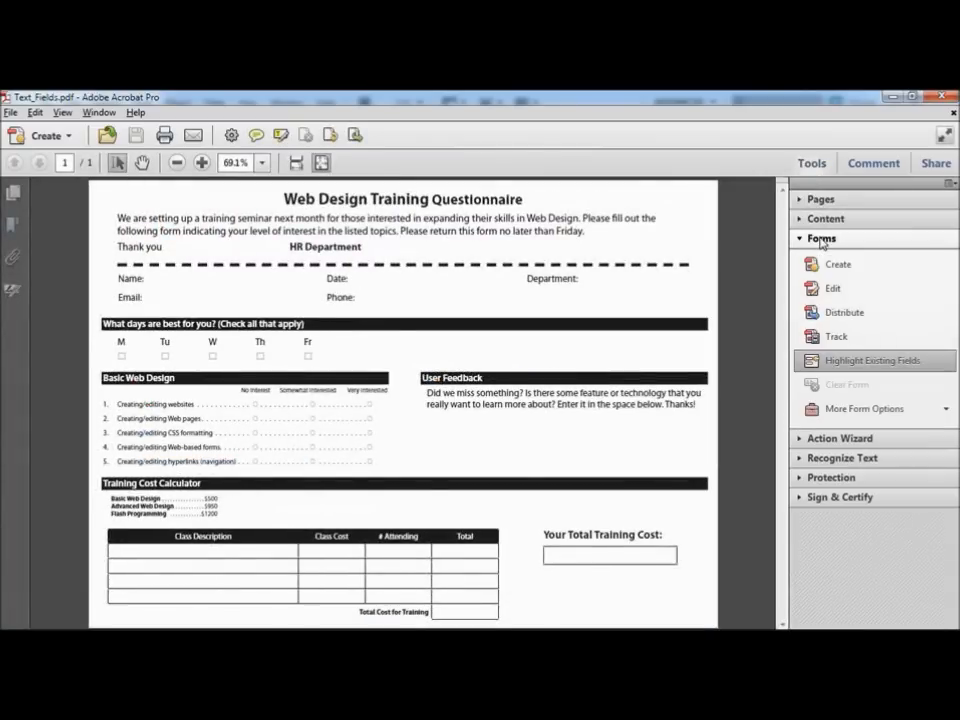
{"action": "left_click", "coordinate": [834, 289]}
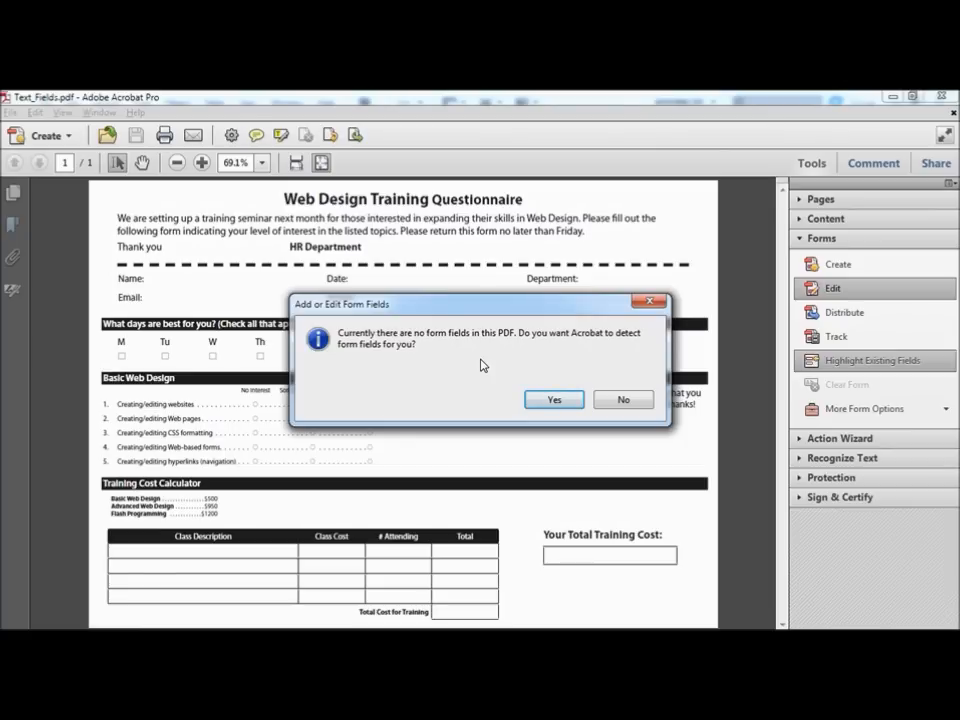
{"action": "left_click", "coordinate": [626, 400]}
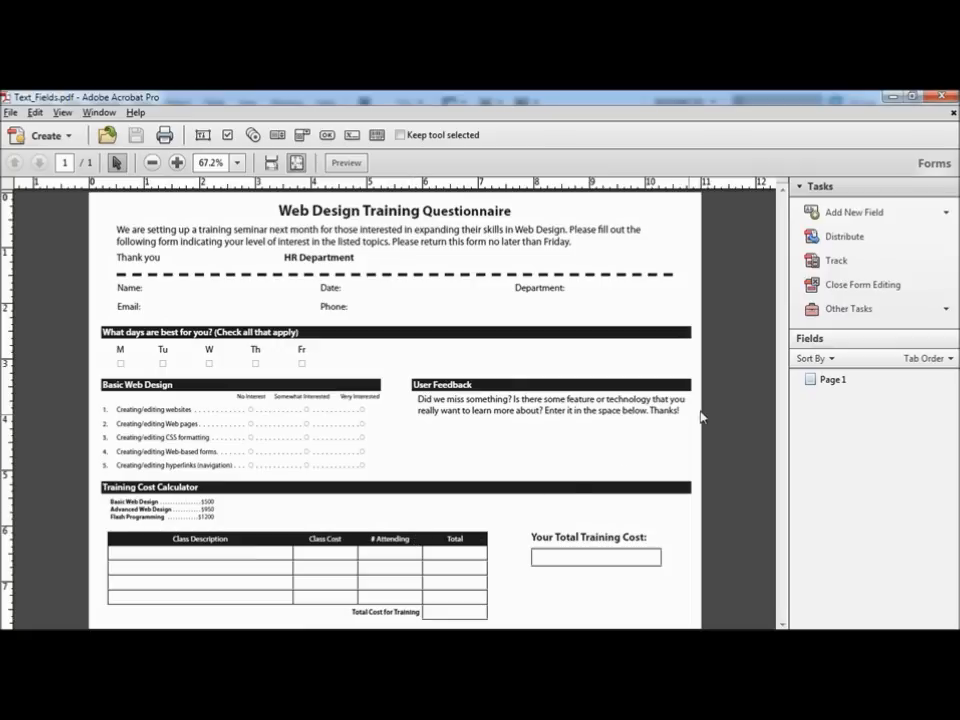
Step: Draw a text field to the right of the Name: label and name it Name
{"action": "left_click", "coordinate": [891, 213]}
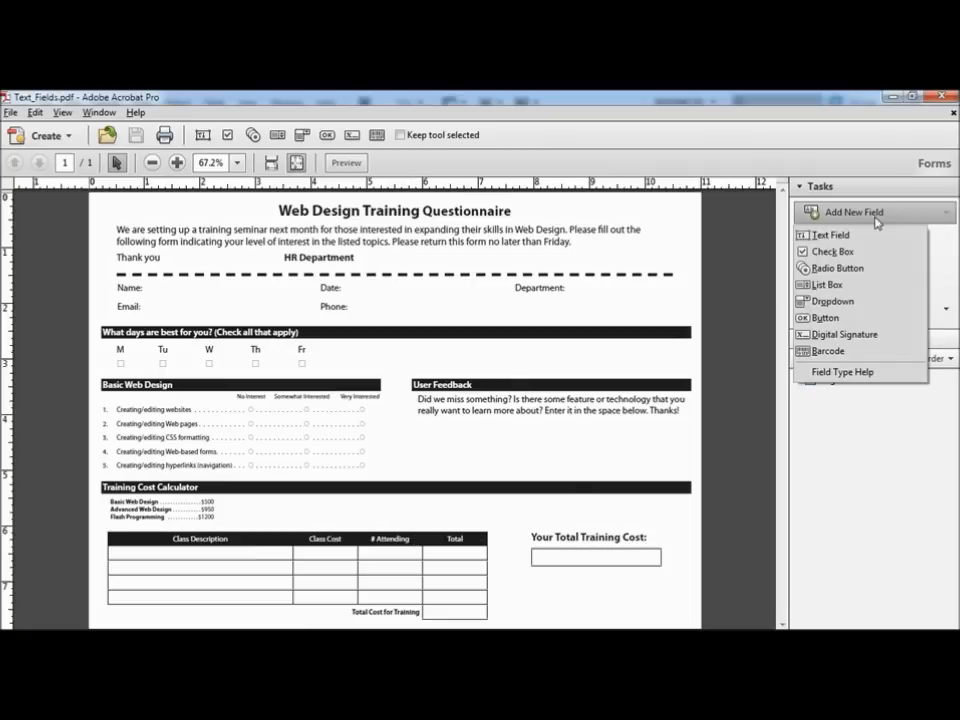
{"action": "left_click", "coordinate": [849, 236]}
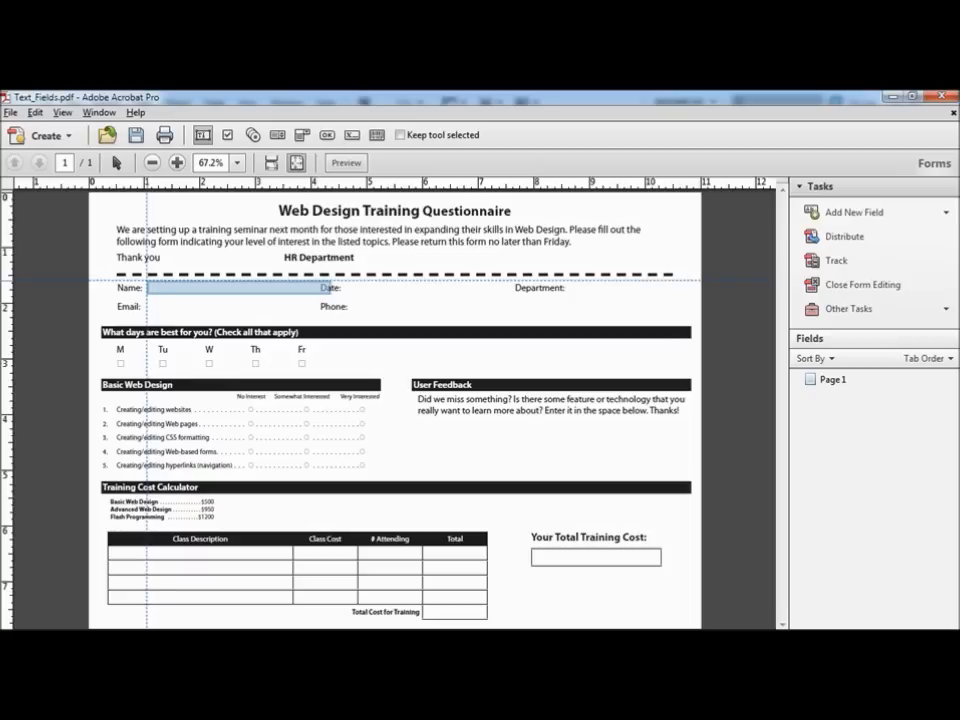
{"action": "left_click_drag", "start_coordinate": [145, 280], "coordinate": [314, 297]}
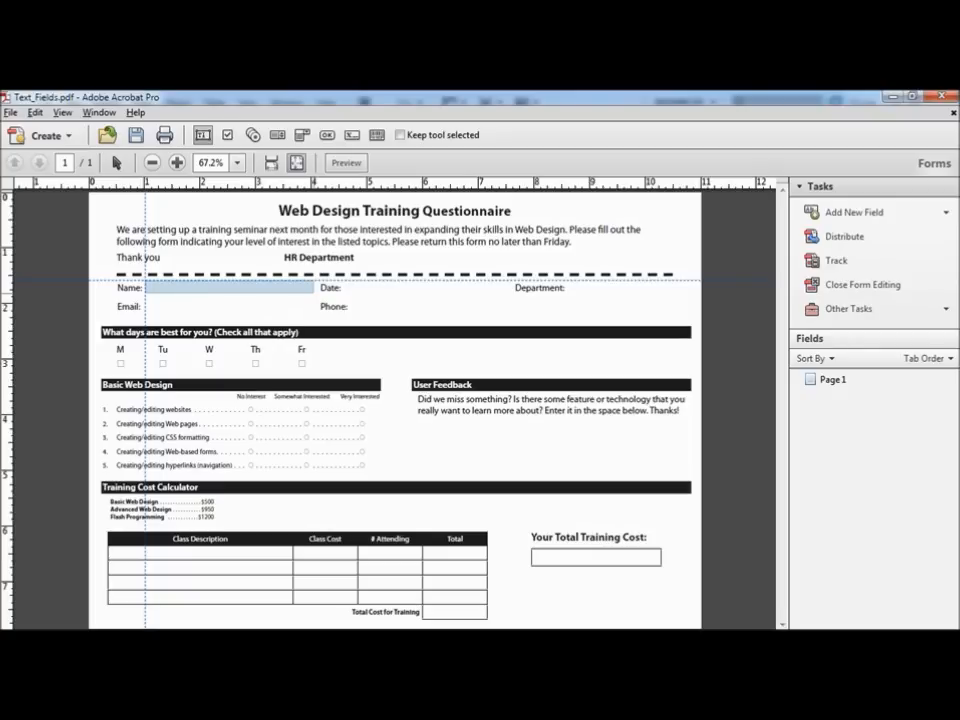
{"action": "left_click_drag", "start_coordinate": [314, 297], "coordinate": [314, 297]}
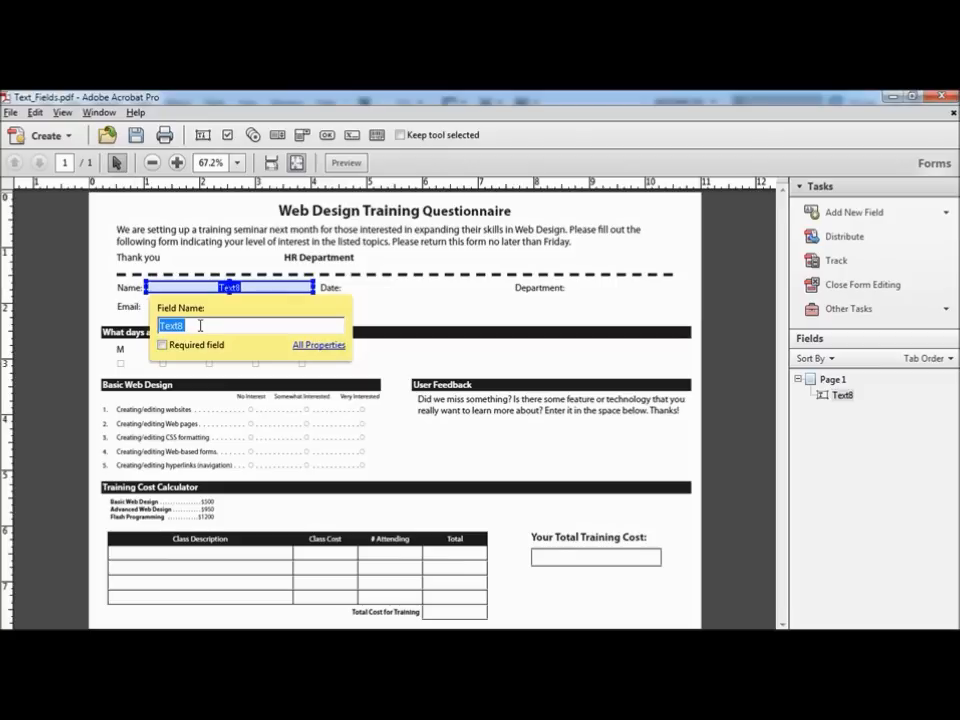
{"action": "type", "text": "Name"}
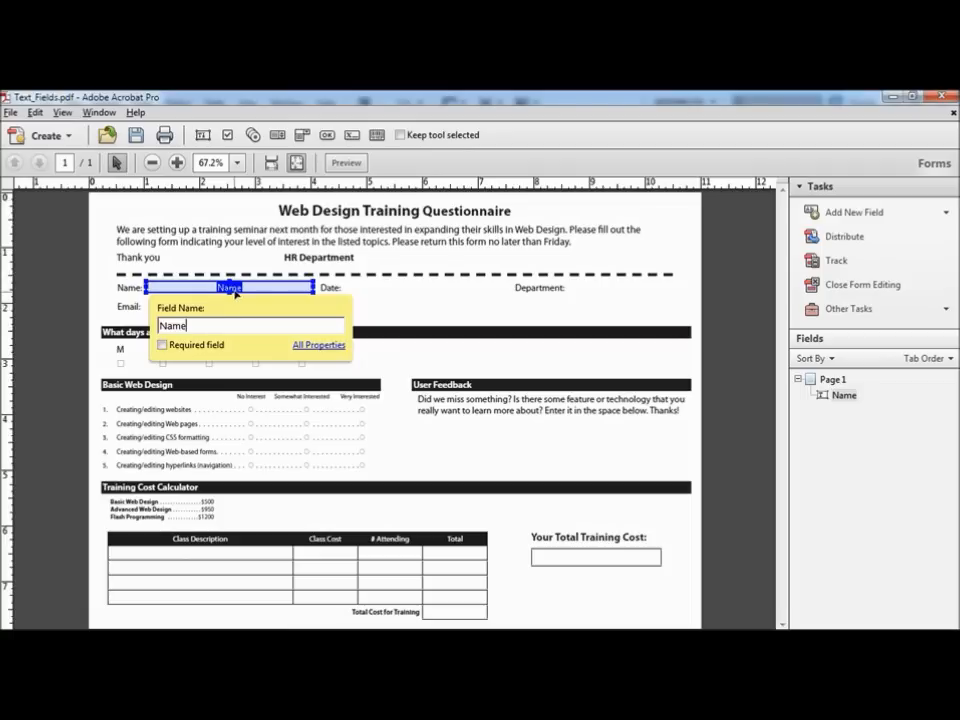
{"action": "left_click", "coordinate": [232, 289]}
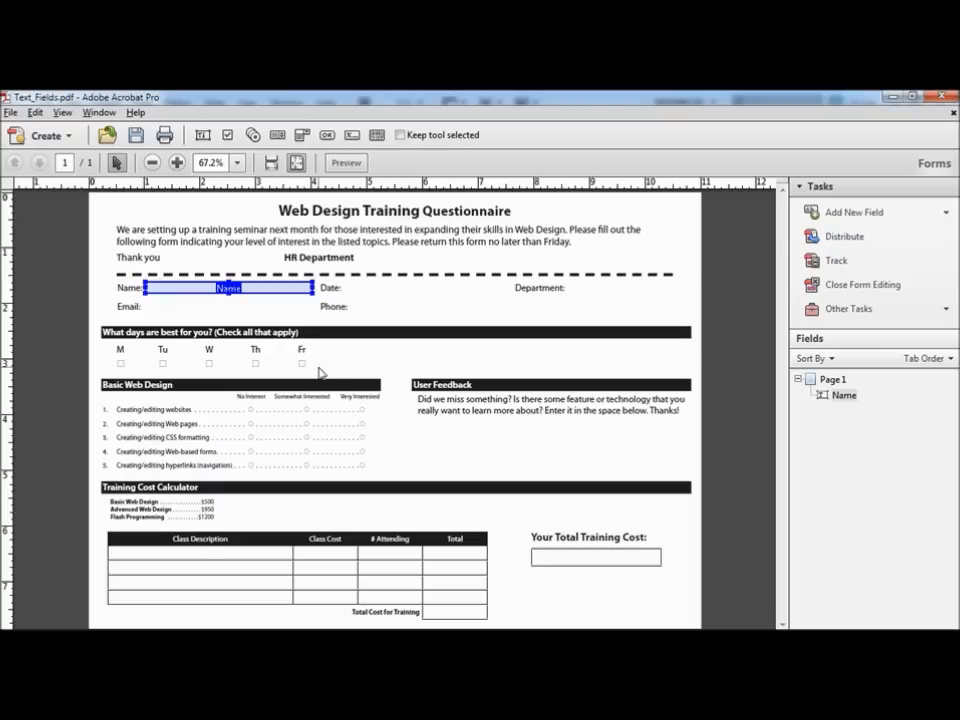
Step: Give the Name field the tooltip 'Enter your full name' in its properties
{"action": "double_click", "coordinate": [240, 289]}
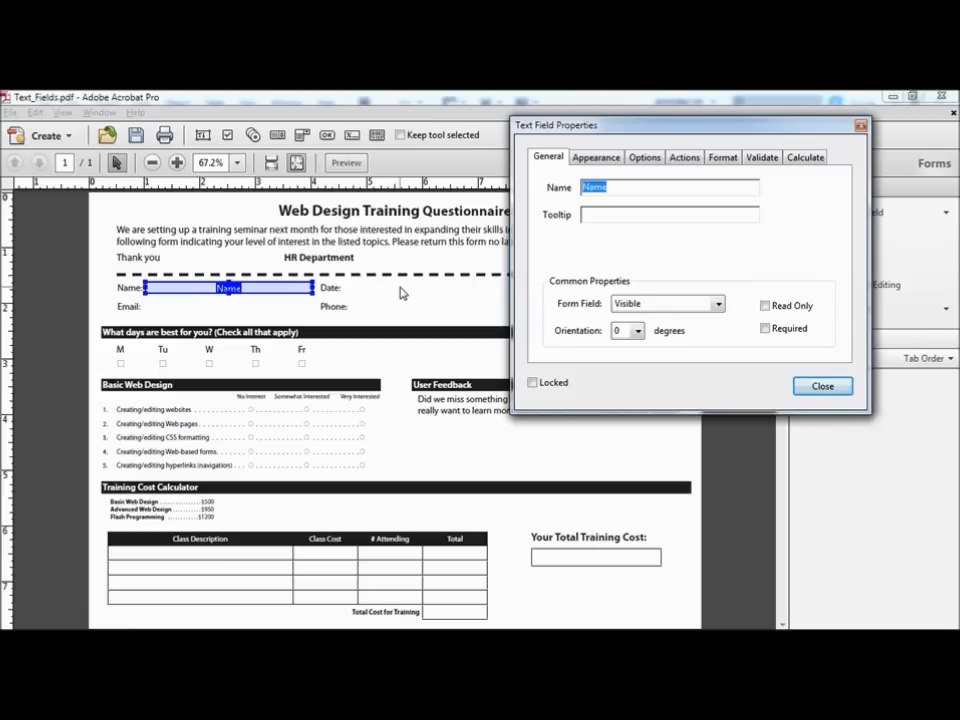
{"action": "left_click", "coordinate": [595, 215]}
{"action": "type", "text": "Enter y"}
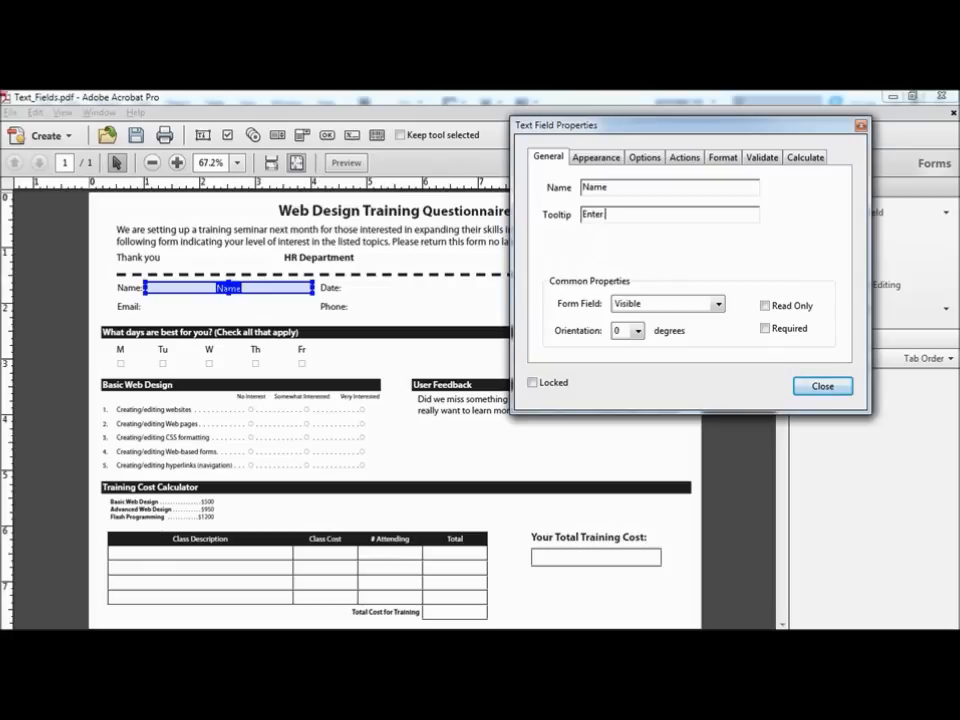
{"action": "type", "text": "our full name"}
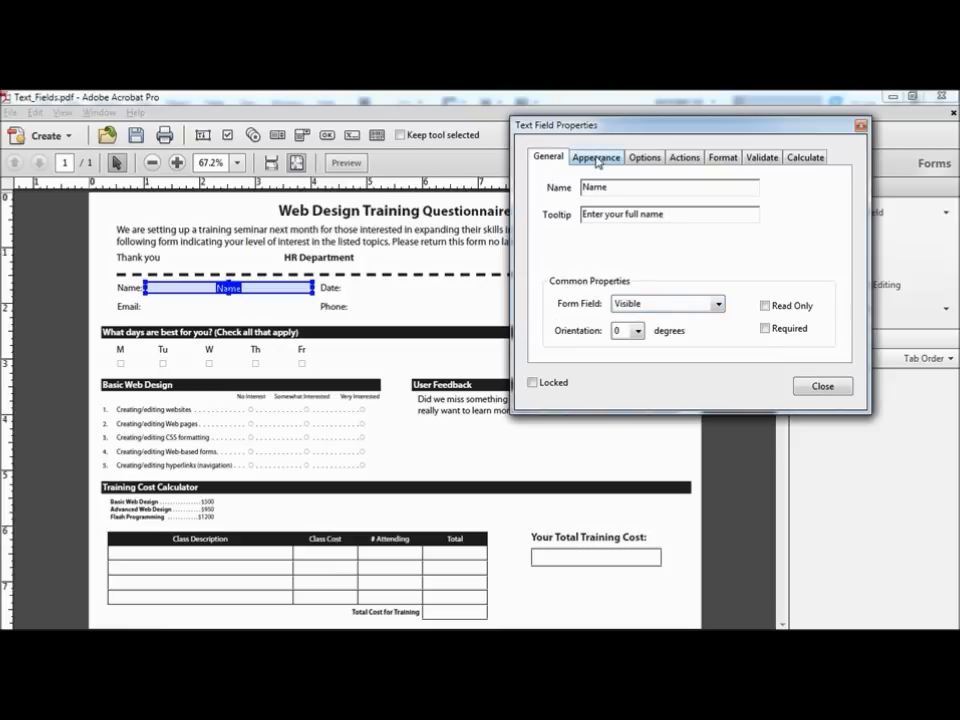
{"action": "left_click", "coordinate": [596, 159]}
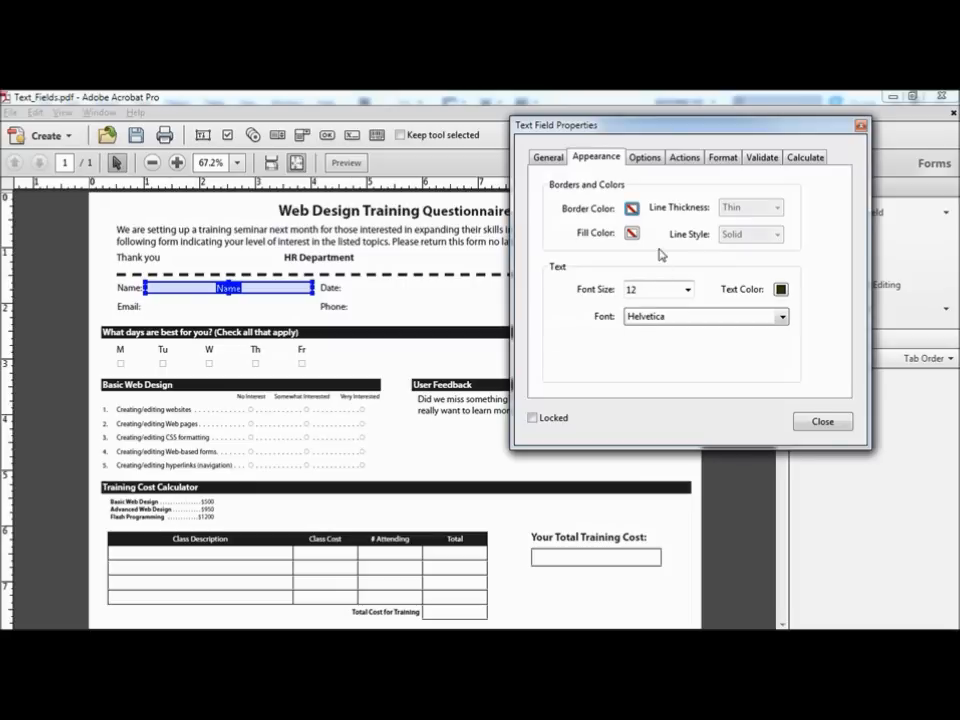
Step: Give the Name field a black, thin, solid border with no fill colour
{"action": "left_click", "coordinate": [632, 210]}
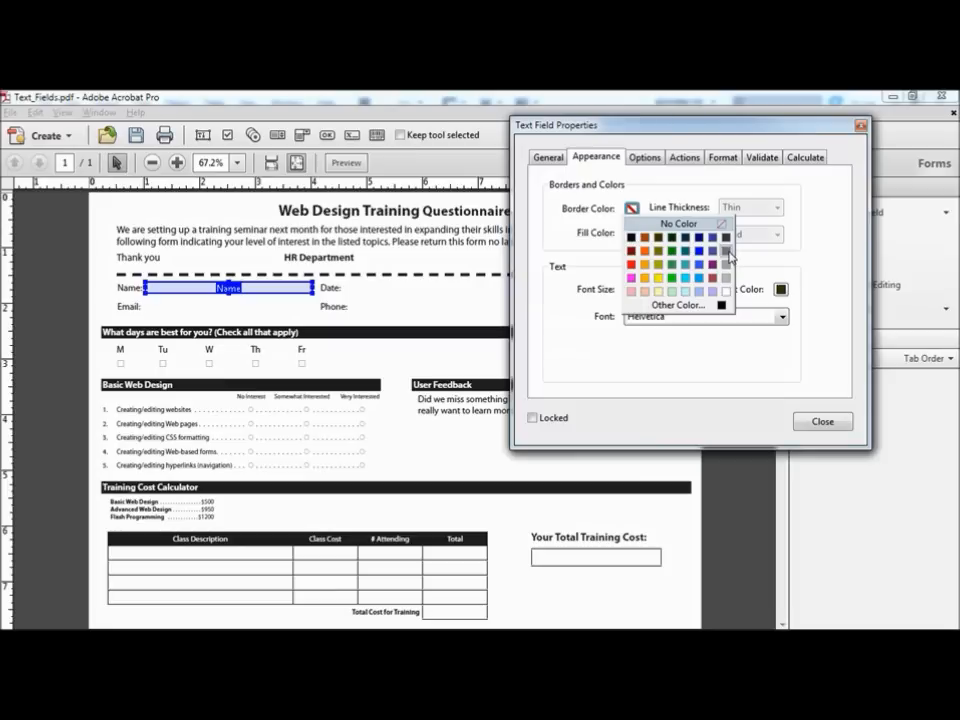
{"action": "left_click", "coordinate": [632, 240]}
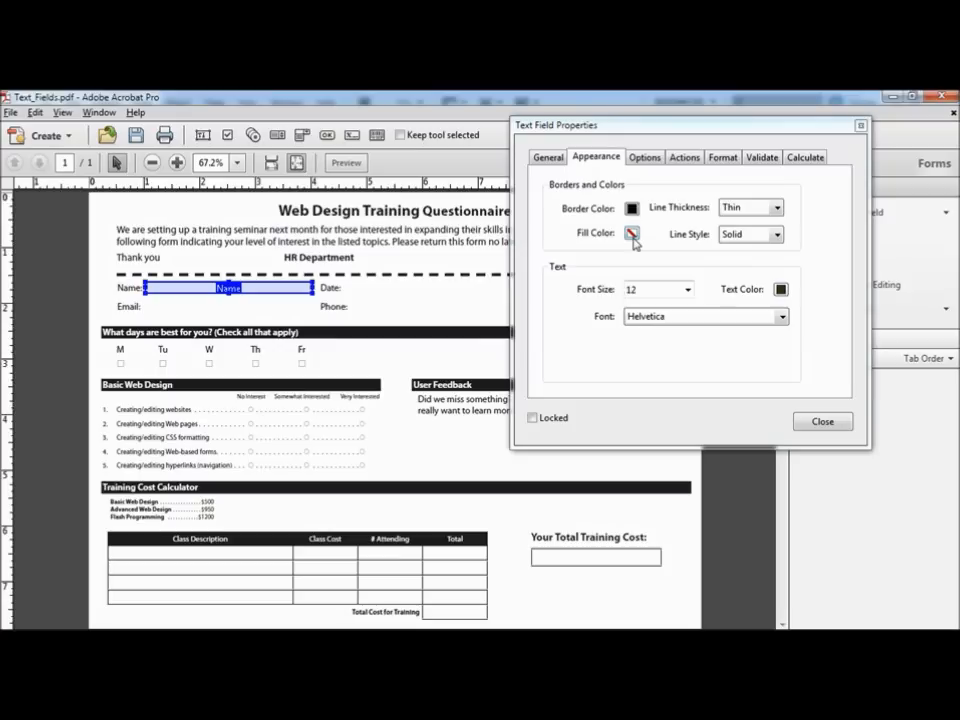
{"action": "left_click", "coordinate": [778, 208]}
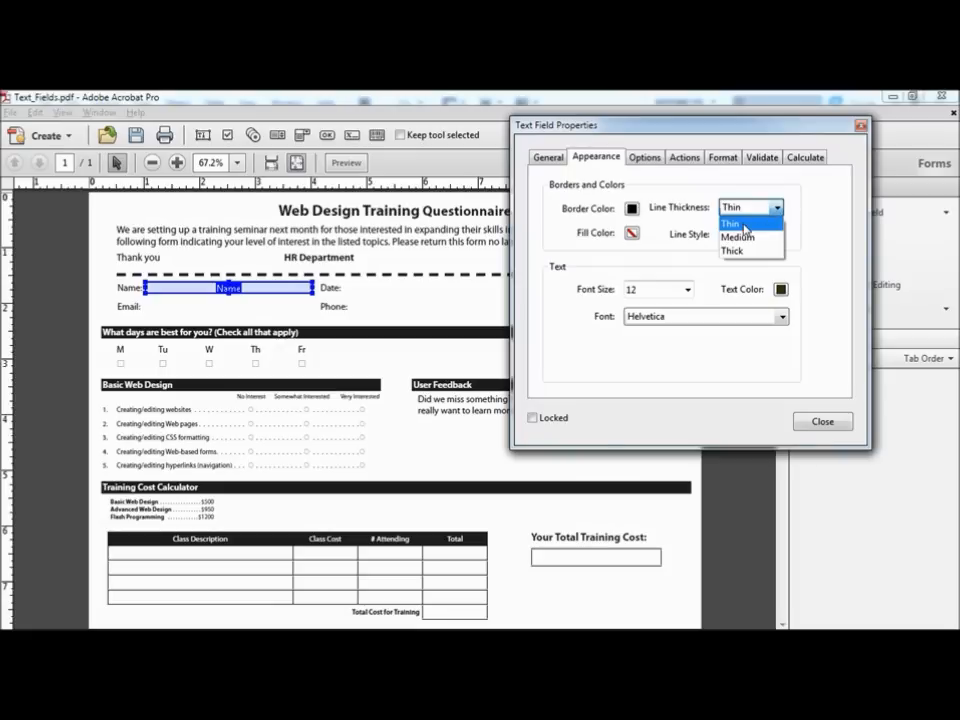
{"action": "left_click", "coordinate": [743, 228]}
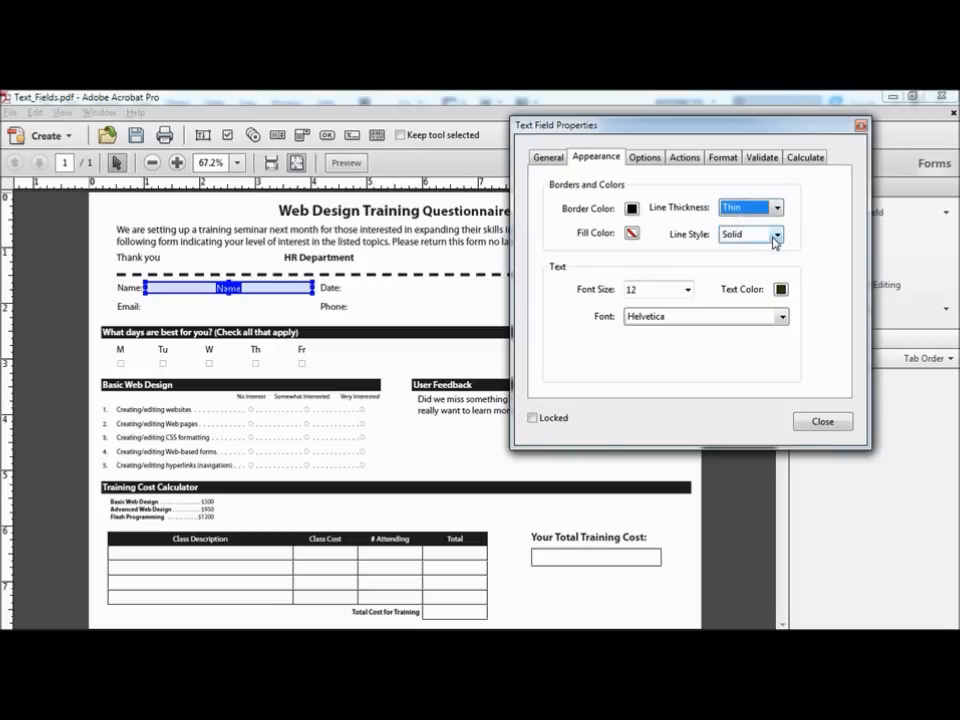
{"action": "left_click", "coordinate": [776, 236]}
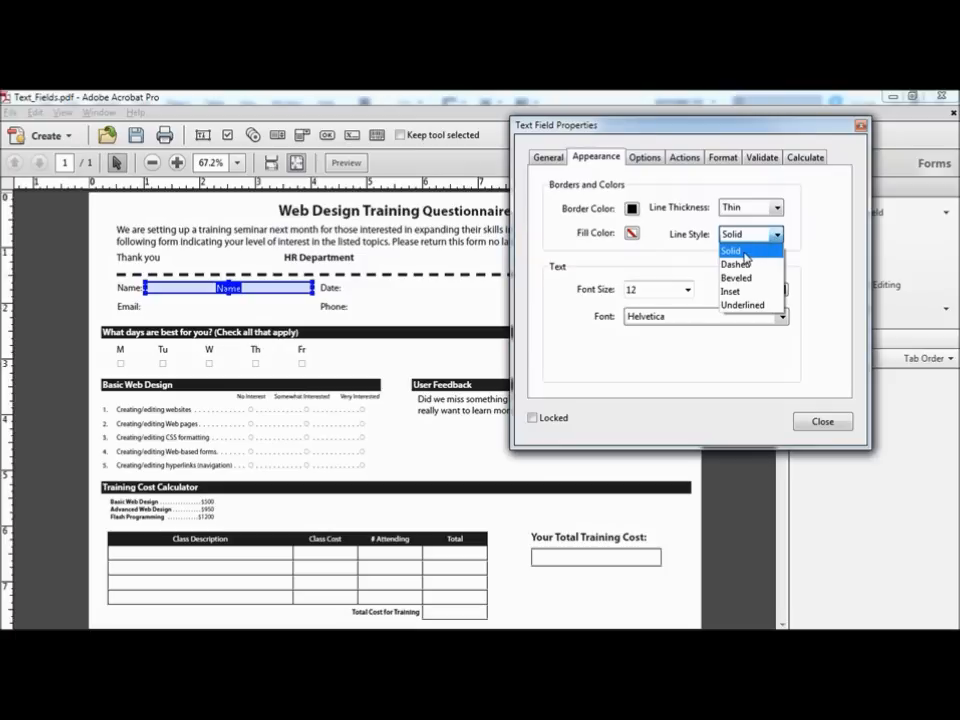
{"action": "left_click", "coordinate": [744, 255]}
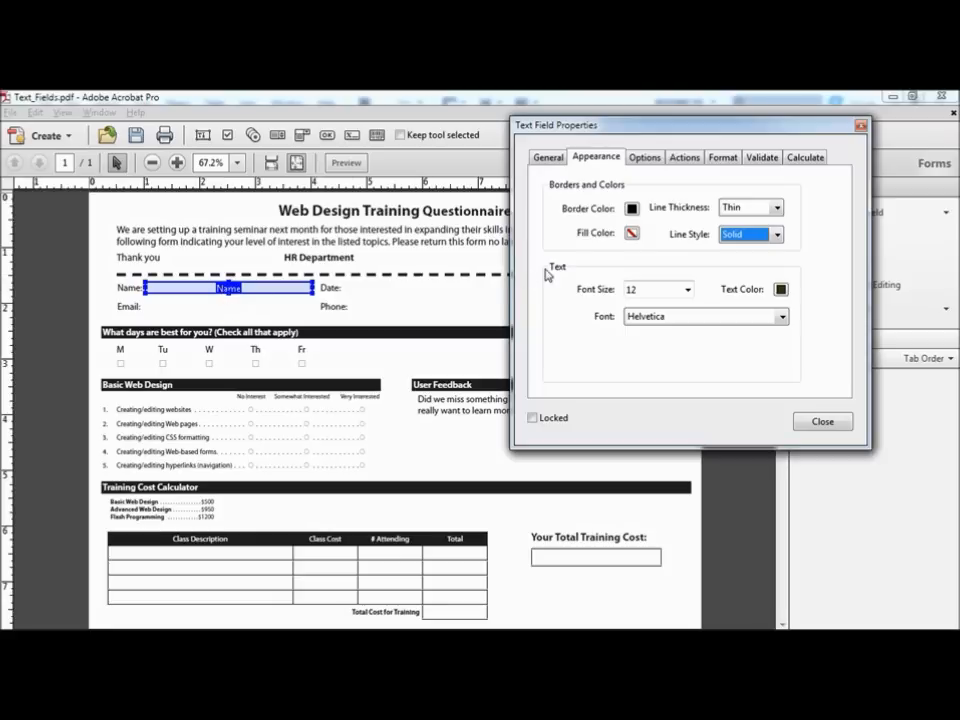
{"action": "left_click", "coordinate": [632, 234]}
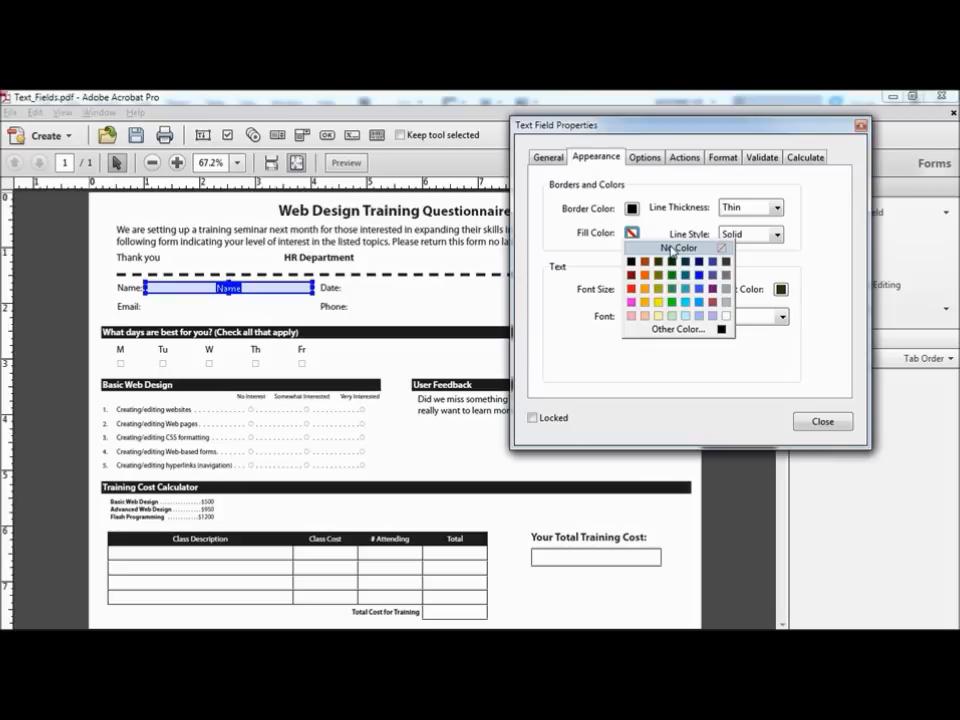
{"action": "left_click", "coordinate": [670, 249]}
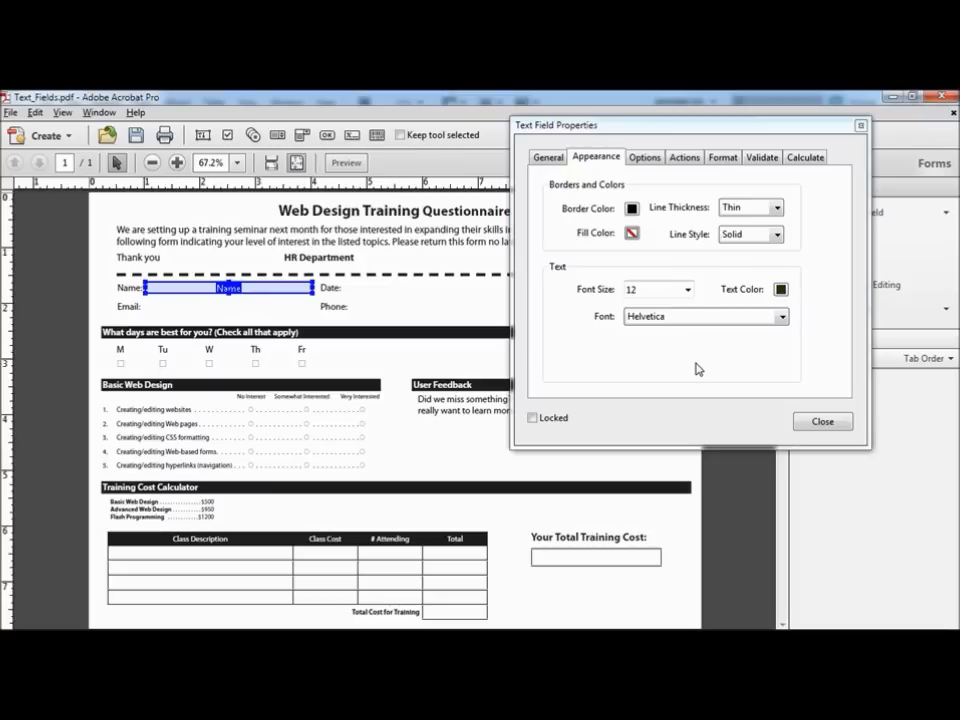
Step: Set the Name field's text to Helvetica, size 10, in a dark colour
{"action": "left_click", "coordinate": [653, 322]}
{"action": "left_click", "coordinate": [653, 324]}
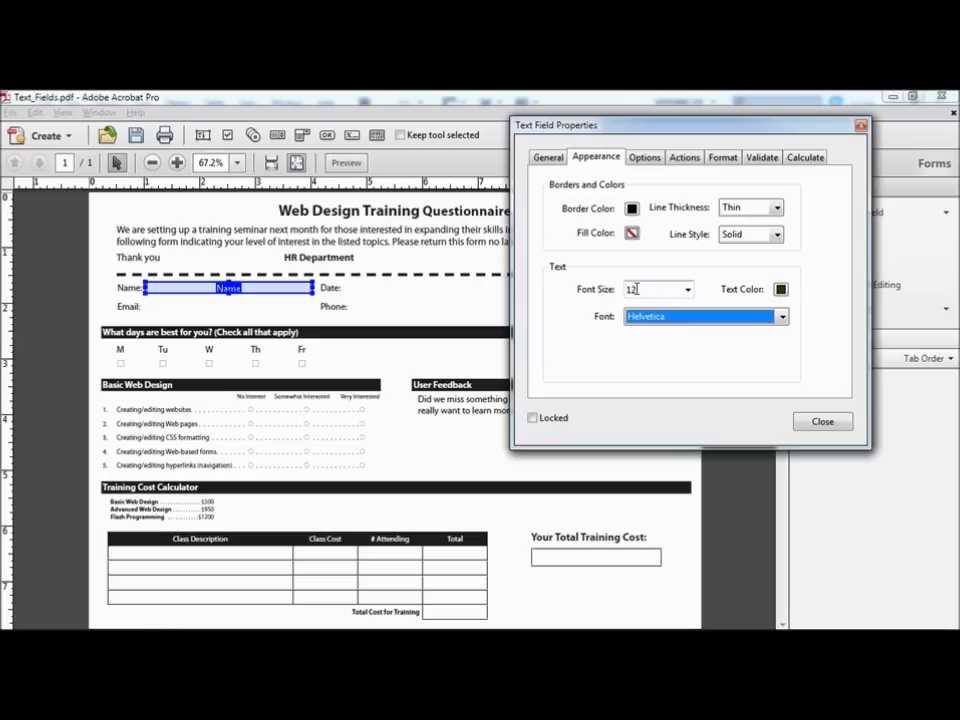
{"action": "left_click", "coordinate": [687, 289]}
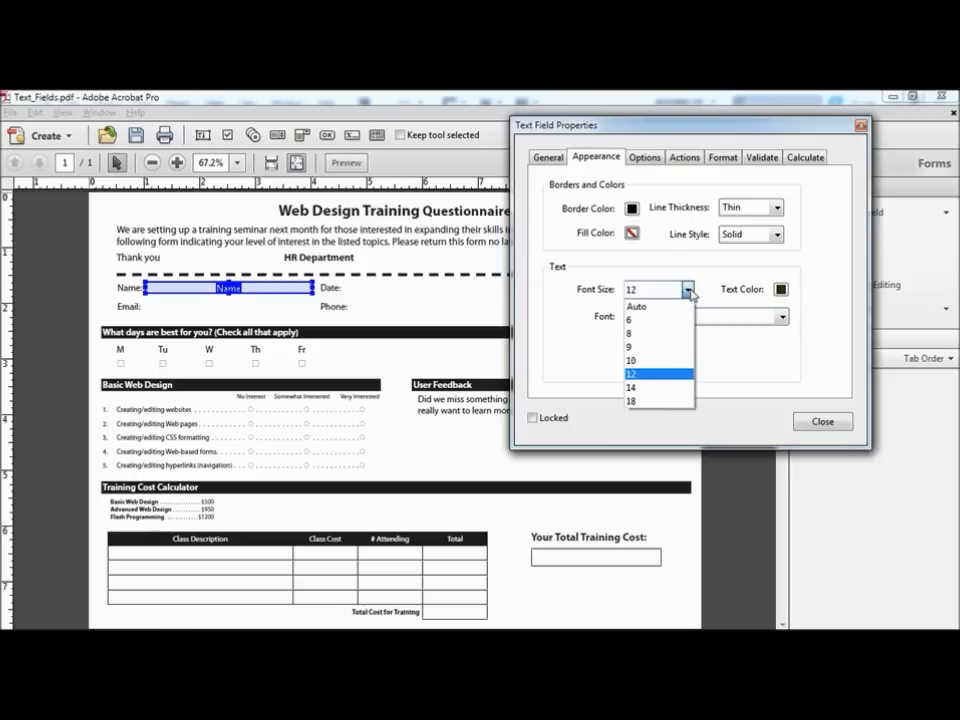
{"action": "left_click", "coordinate": [661, 361]}
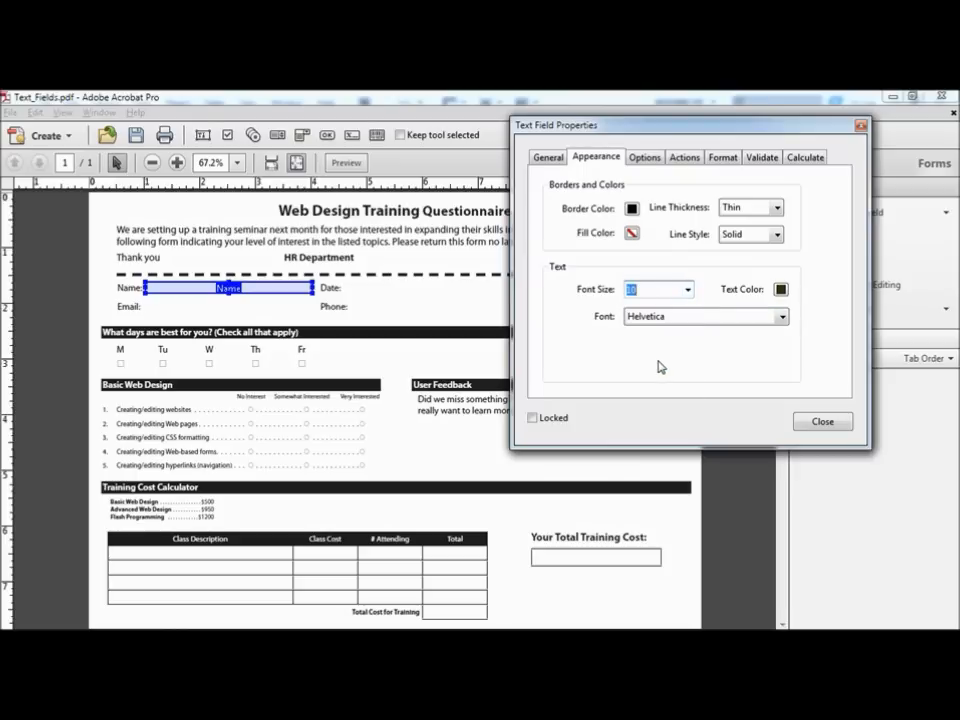
{"action": "left_click", "coordinate": [781, 290]}
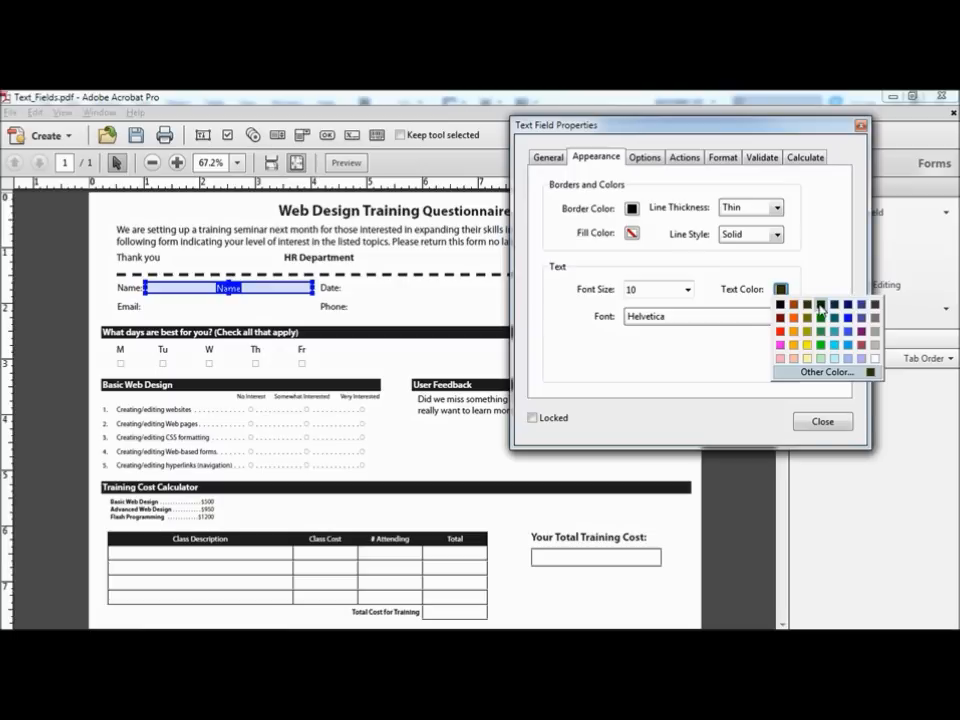
{"action": "left_click", "coordinate": [807, 306]}
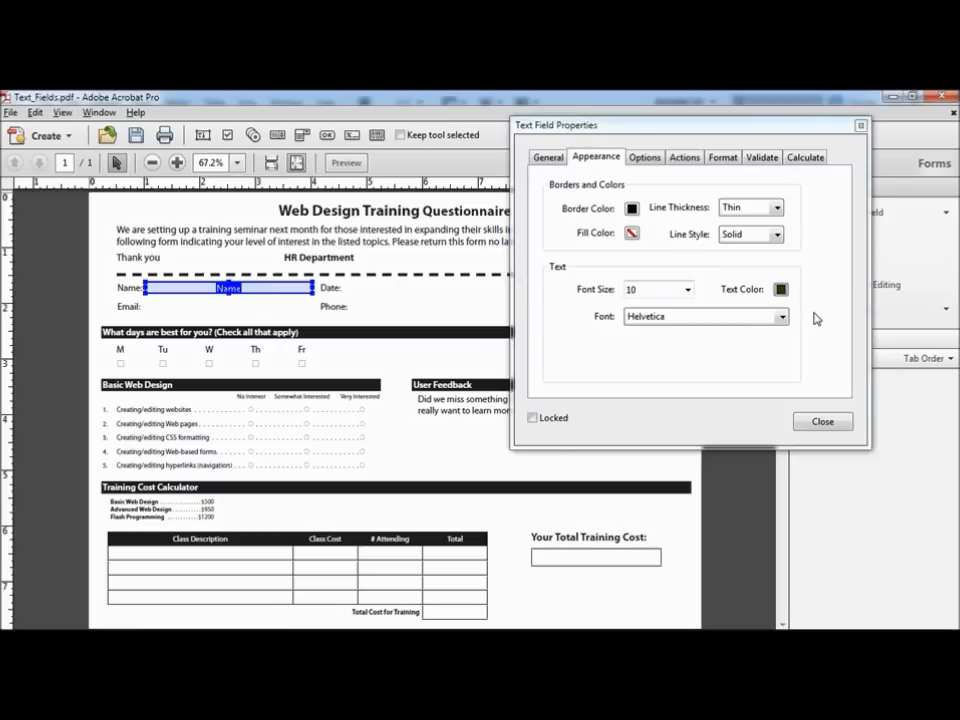
Step: Keep the Name field text left-aligned and clear the sample default value CA
{"action": "left_click", "coordinate": [646, 159]}
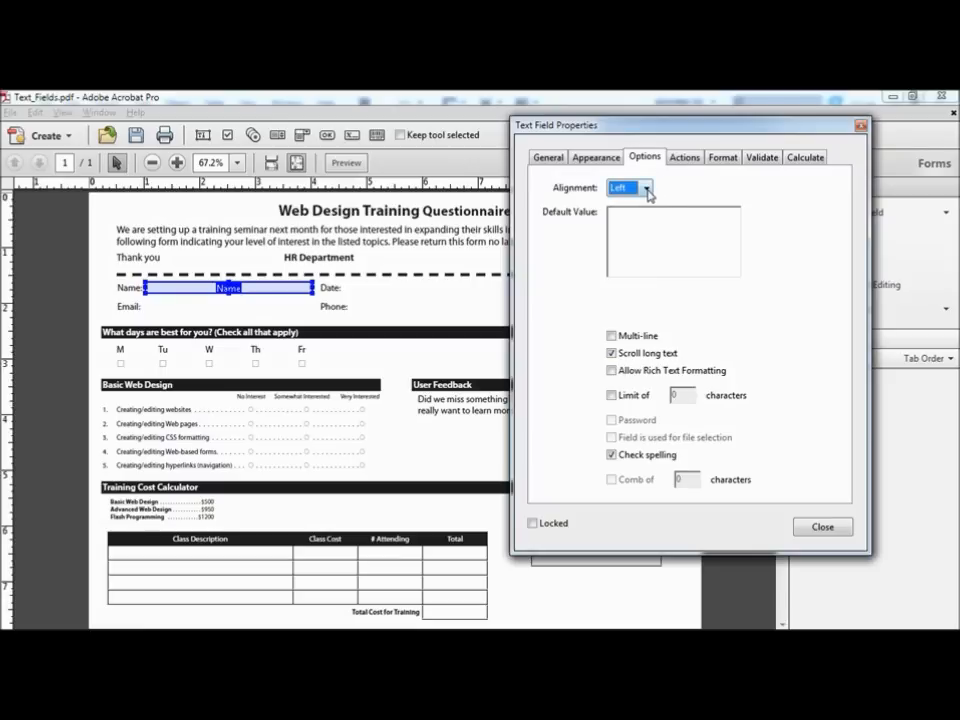
{"action": "left_click", "coordinate": [647, 189]}
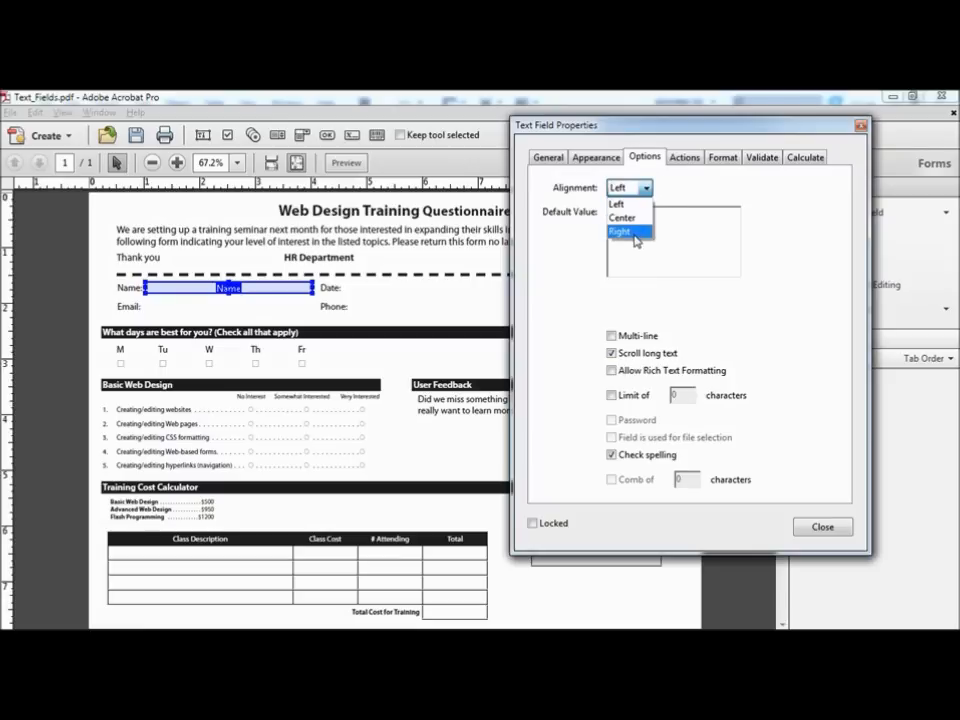
{"action": "left_click", "coordinate": [630, 203]}
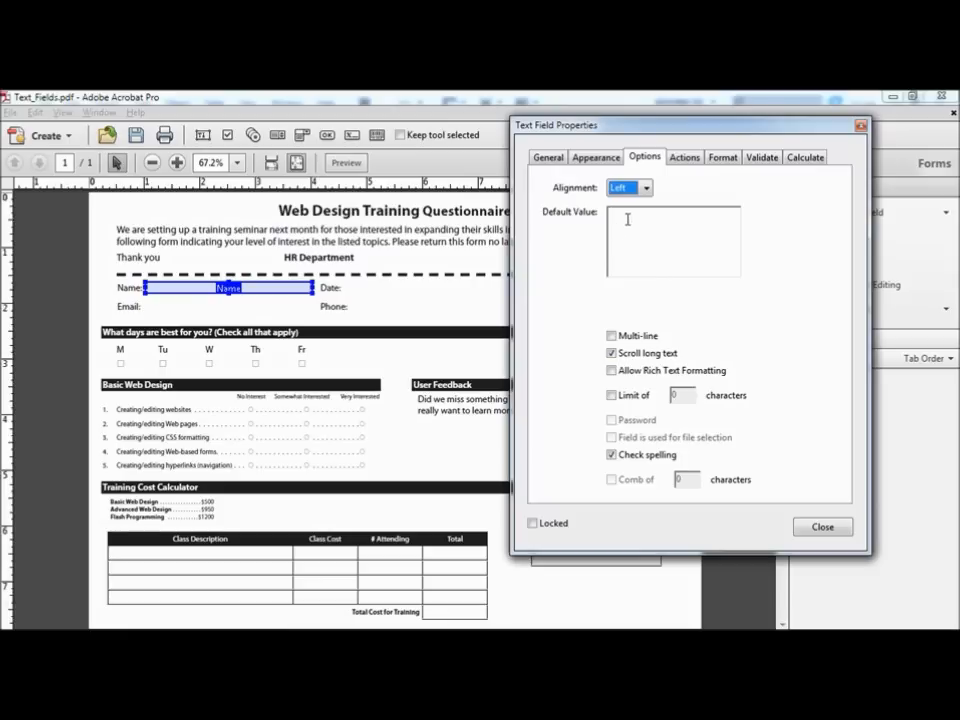
{"action": "left_click", "coordinate": [628, 219]}
{"action": "type", "text": "CA"}
{"action": "key", "text": "BackSpace"}
{"action": "key", "text": "BackSpace"}
Step: Browse the Name field's available action types without adding any action
{"action": "left_click", "coordinate": [693, 160]}
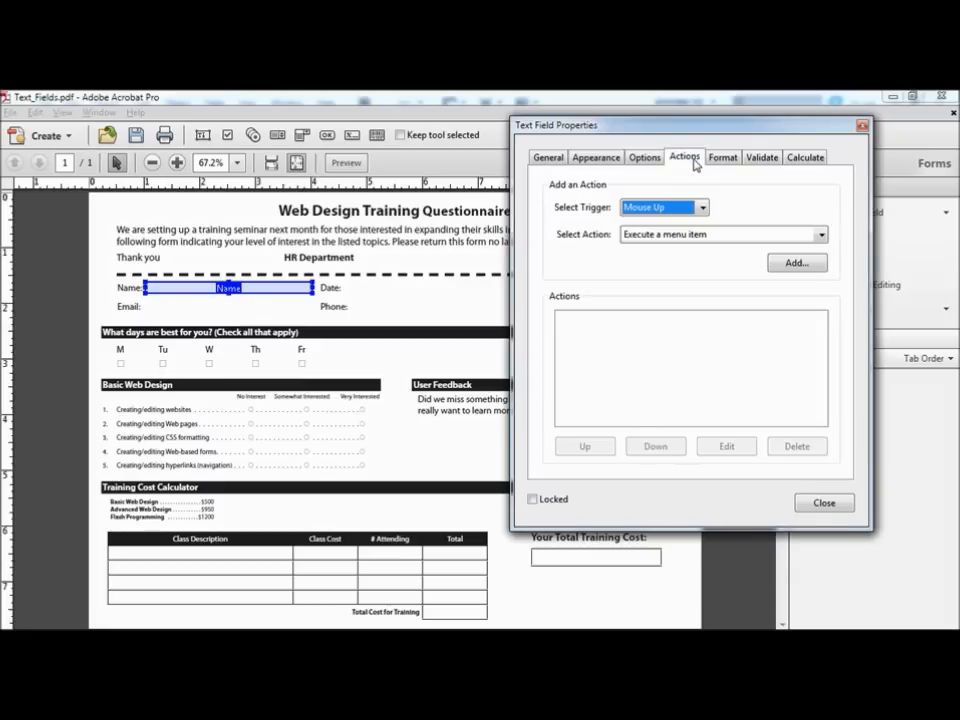
{"action": "left_click", "coordinate": [821, 235]}
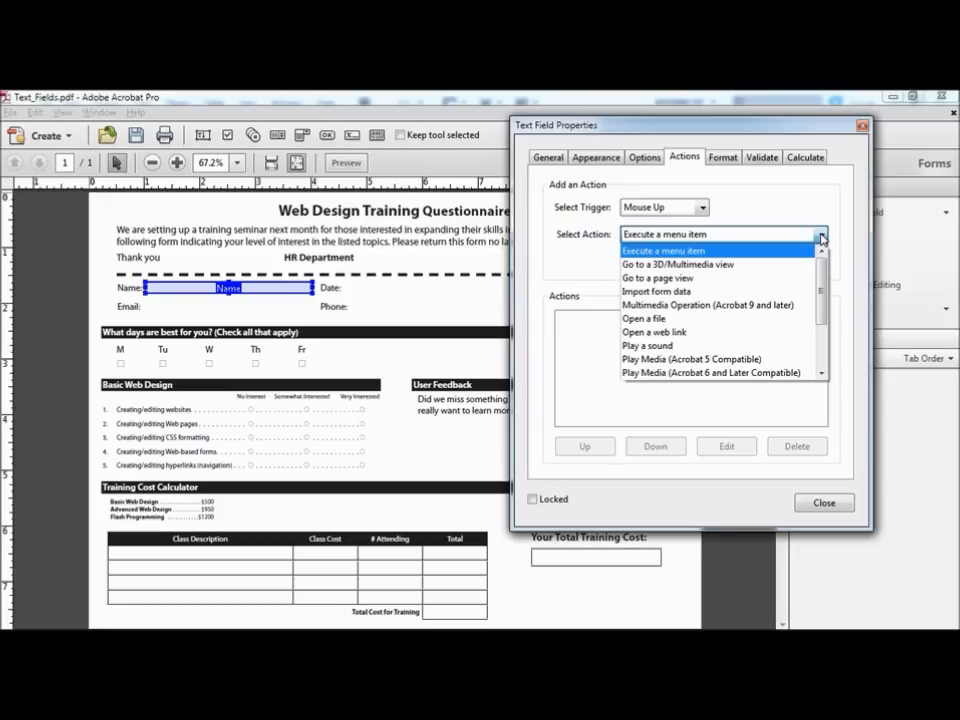
{"action": "scroll", "coordinate": [740, 340], "scroll_direction": "down", "scroll_amount": 2}
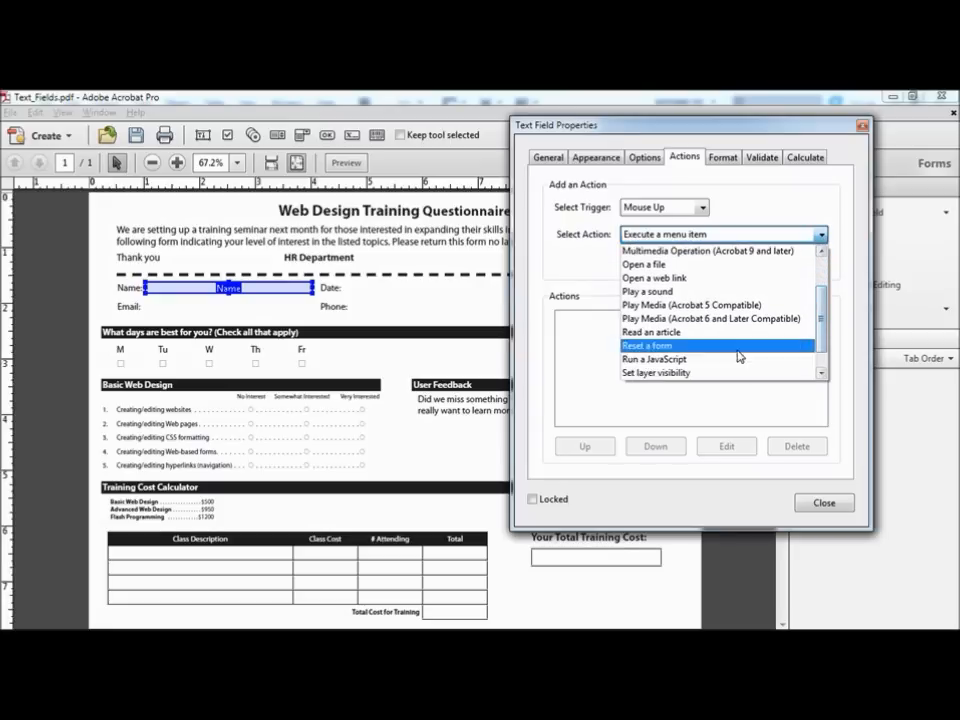
{"action": "left_click", "coordinate": [738, 205]}
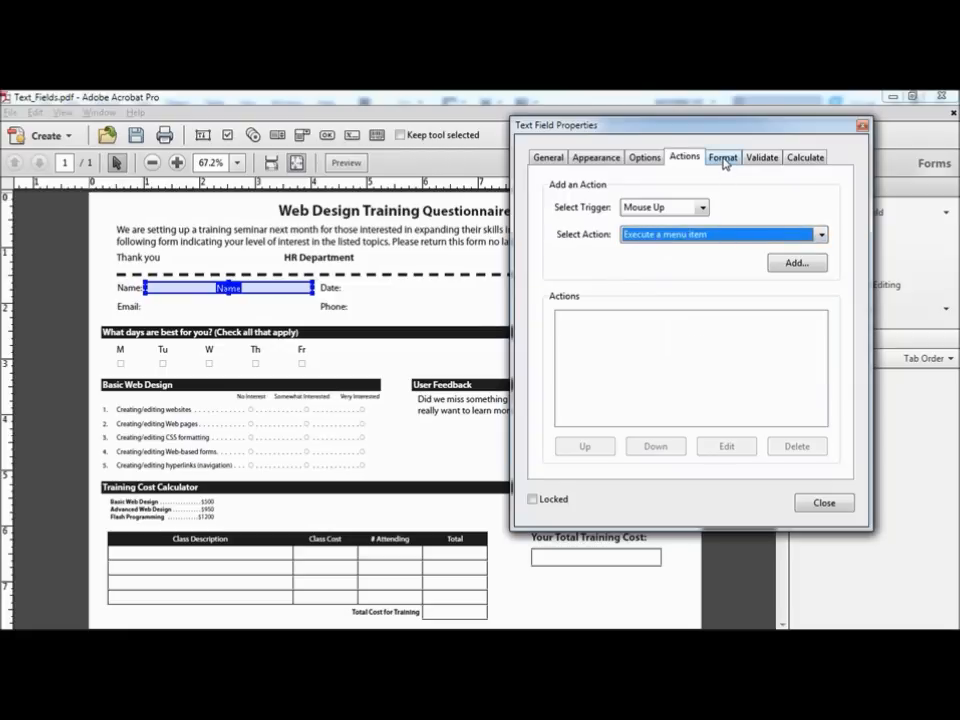
Step: Preview the Special formats Zip Code, Phone Number, Social Security Number and Arbitrary Mask
{"action": "left_click", "coordinate": [724, 161]}
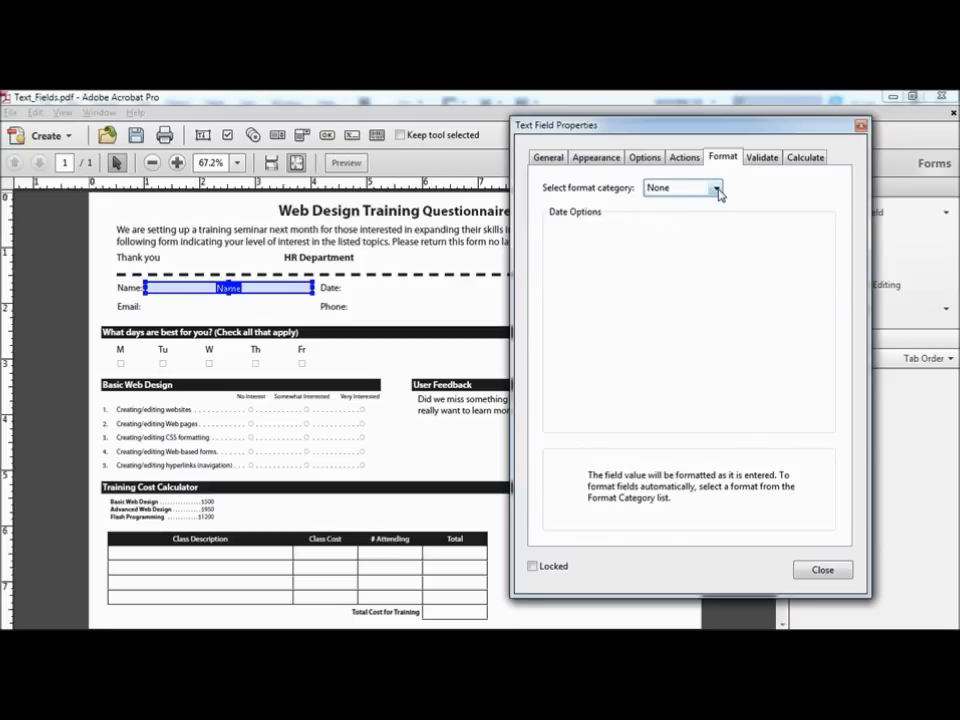
{"action": "left_click", "coordinate": [716, 189]}
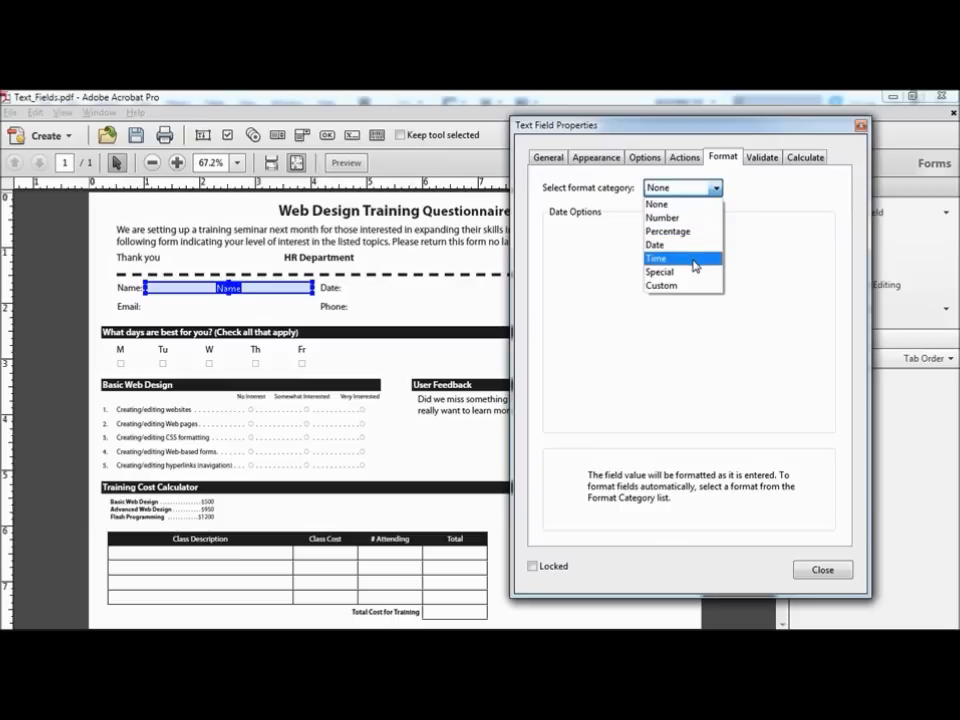
{"action": "left_click", "coordinate": [662, 271]}
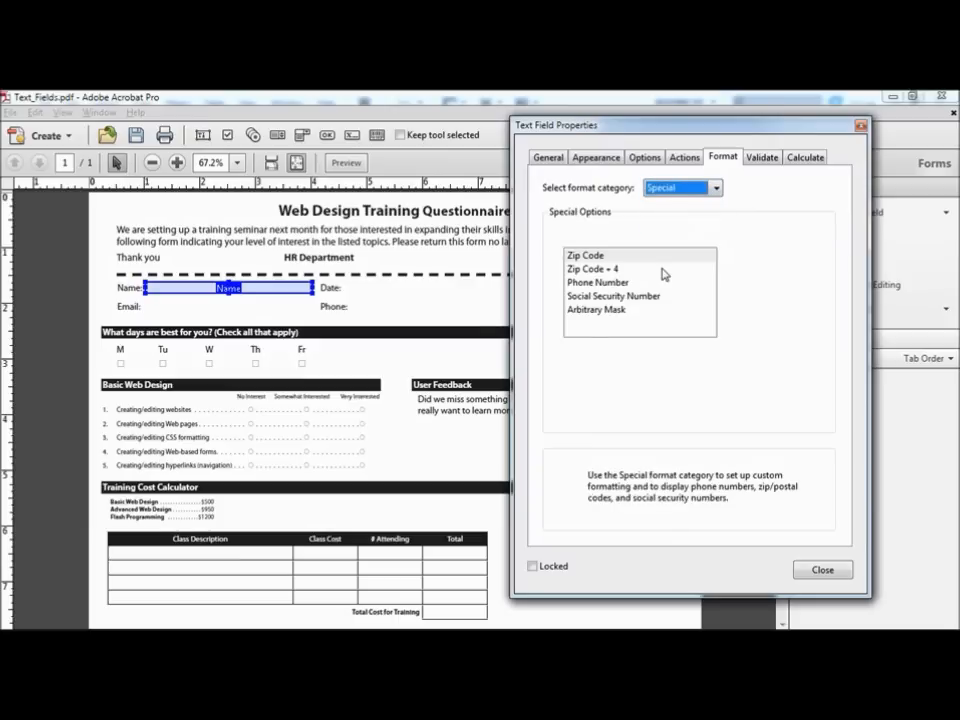
{"action": "left_click", "coordinate": [583, 256]}
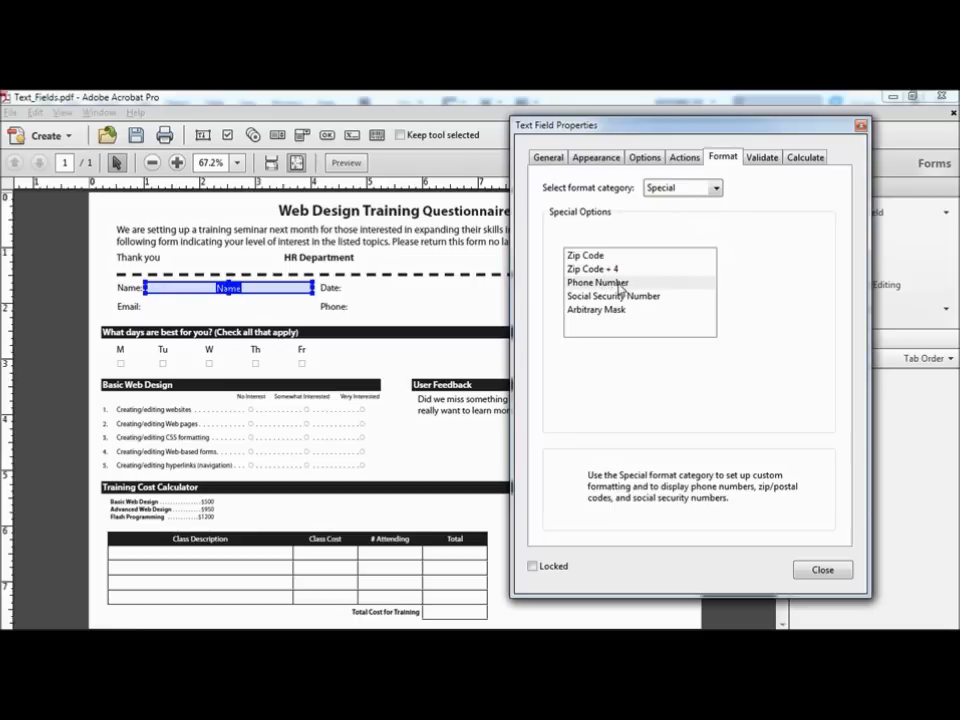
{"action": "left_click", "coordinate": [615, 284]}
{"action": "left_click", "coordinate": [650, 297]}
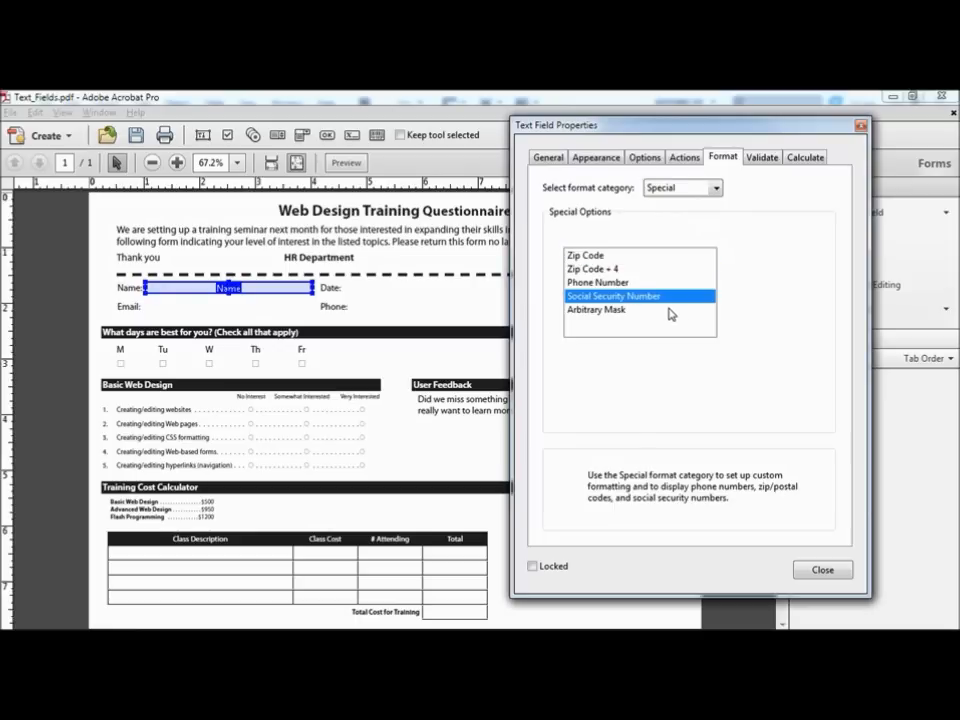
{"action": "left_click", "coordinate": [612, 311]}
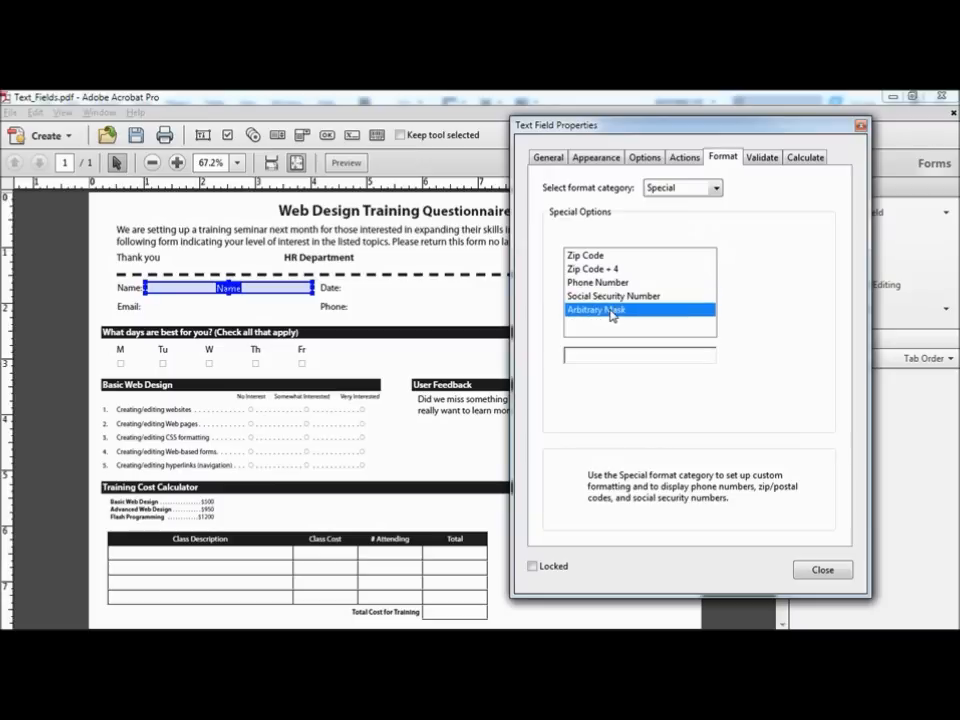
Step: Look at the Custom format, then reset the Name field's format category to None
{"action": "left_click", "coordinate": [716, 188]}
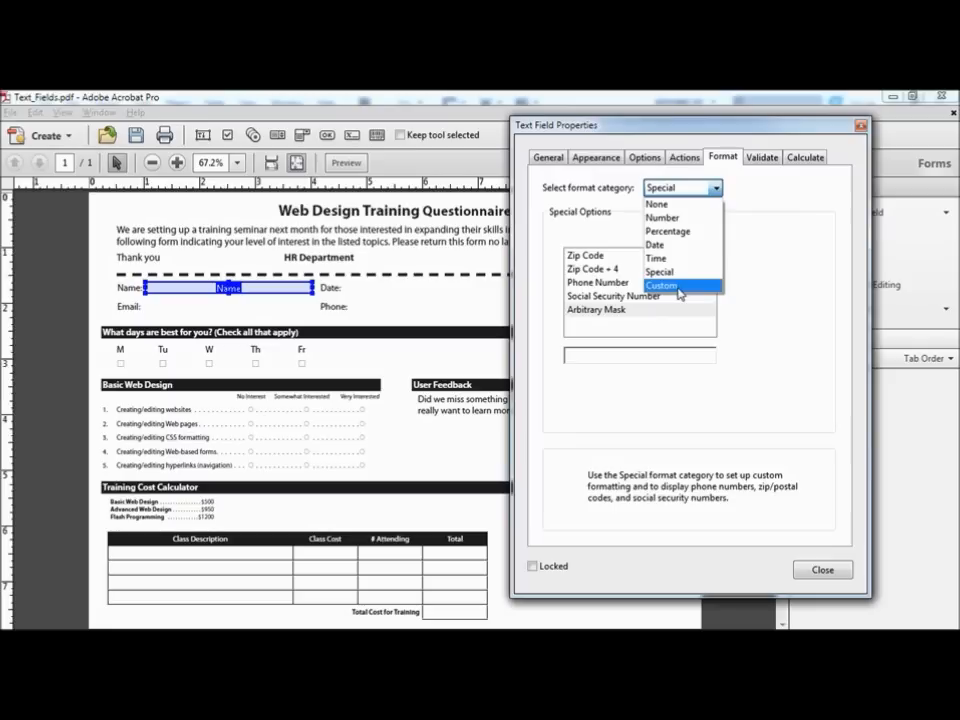
{"action": "left_click", "coordinate": [680, 288]}
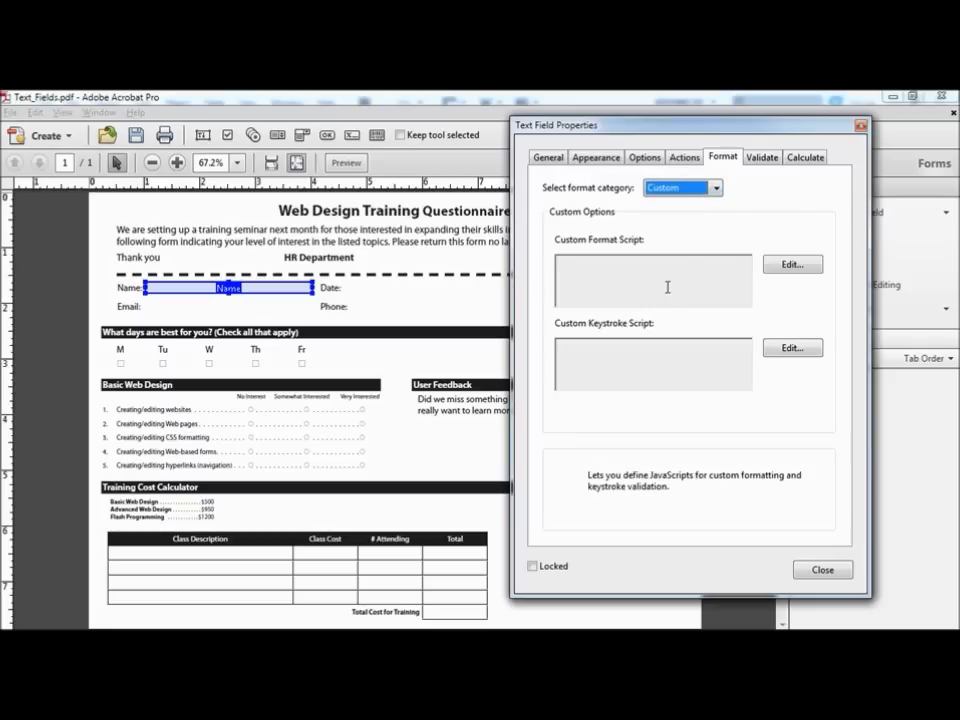
{"action": "left_click", "coordinate": [714, 190]}
{"action": "left_click", "coordinate": [685, 205]}
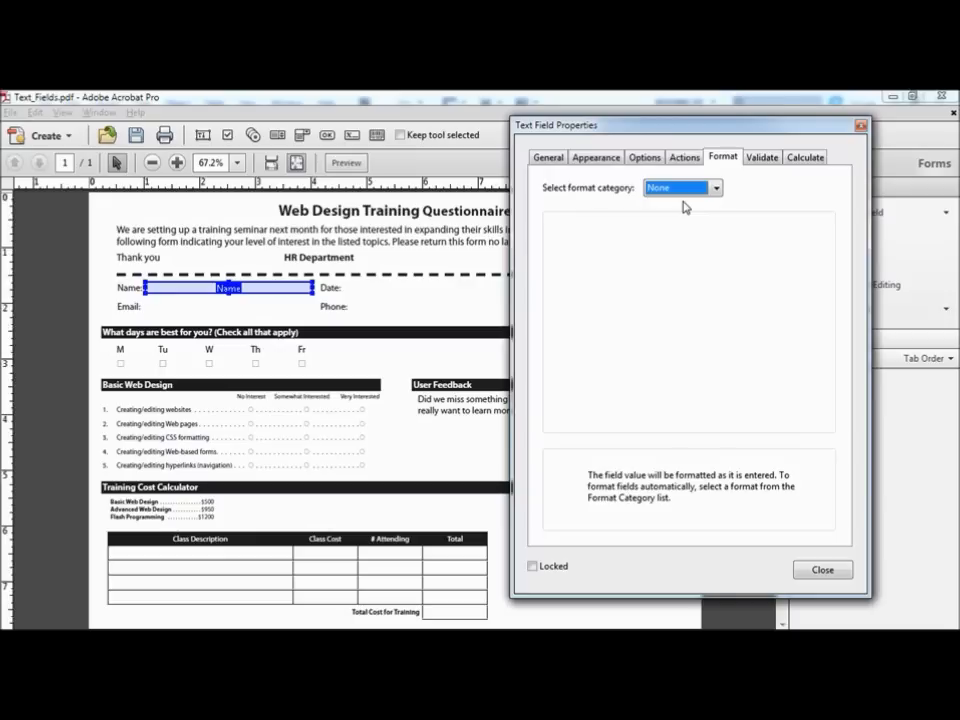
{"action": "left_click", "coordinate": [762, 157]}
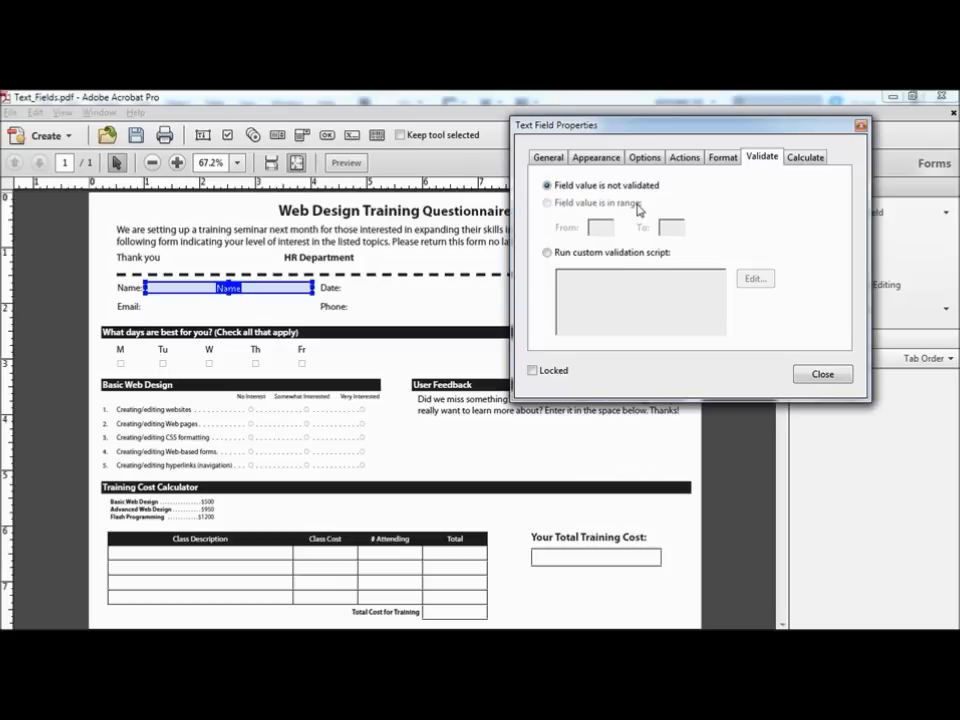
Step: Try custom validation and calculation, then turn both off for the Name field
{"action": "left_click", "coordinate": [548, 253]}
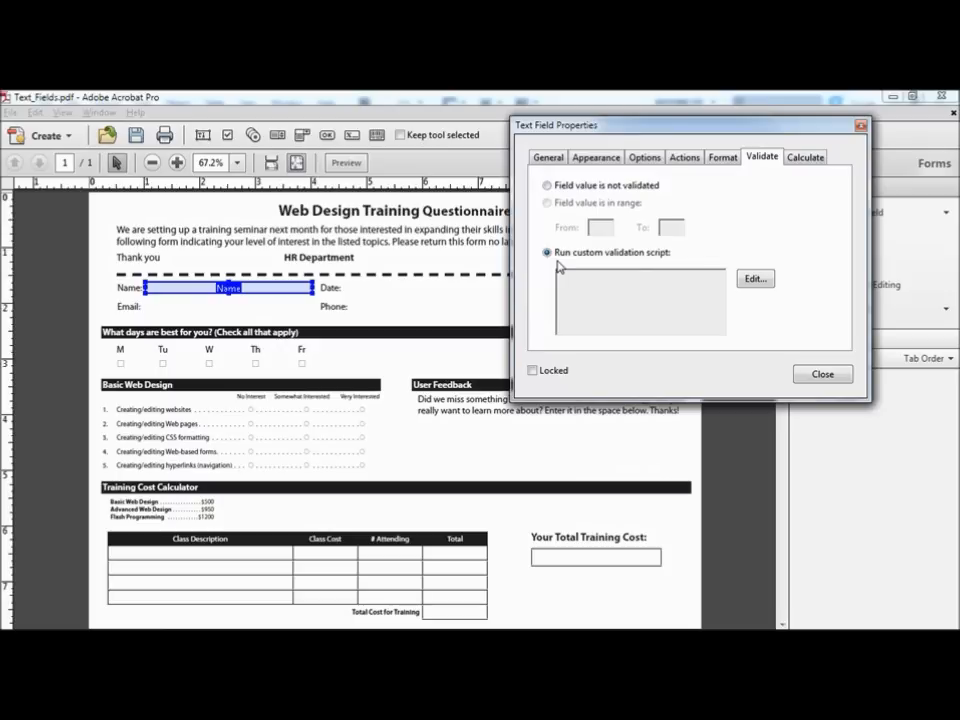
{"action": "left_click", "coordinate": [548, 187]}
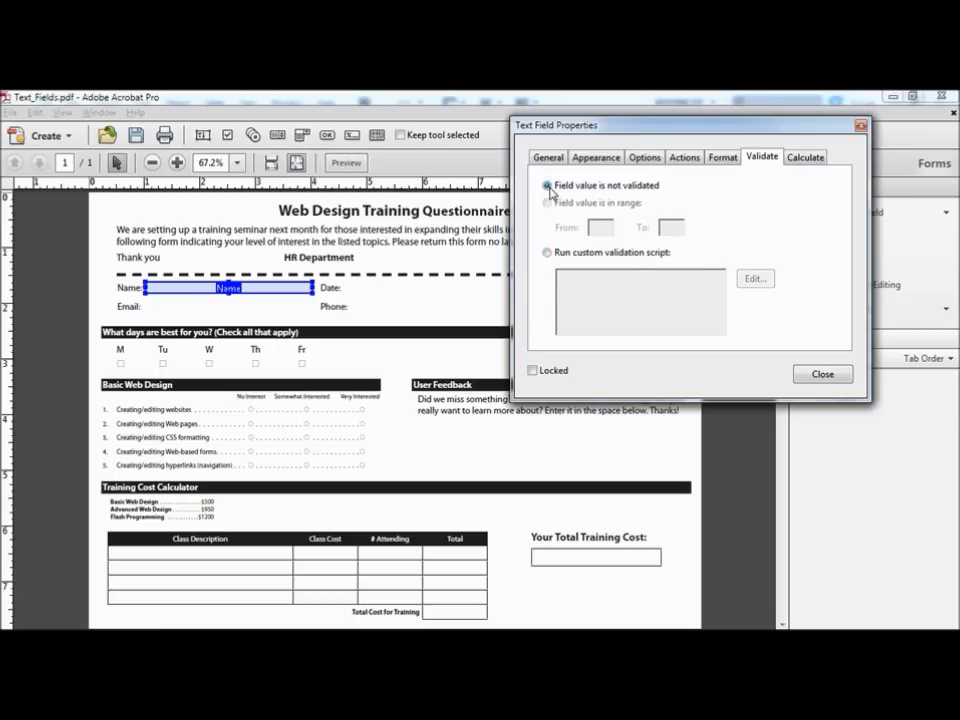
{"action": "left_click", "coordinate": [810, 158]}
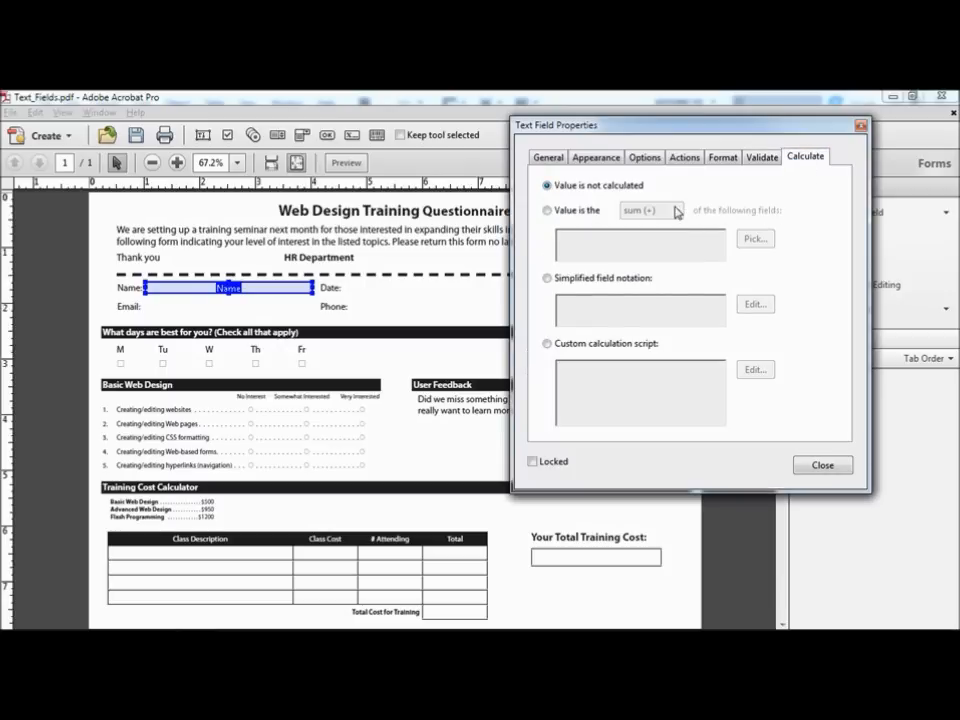
{"action": "left_click", "coordinate": [561, 211]}
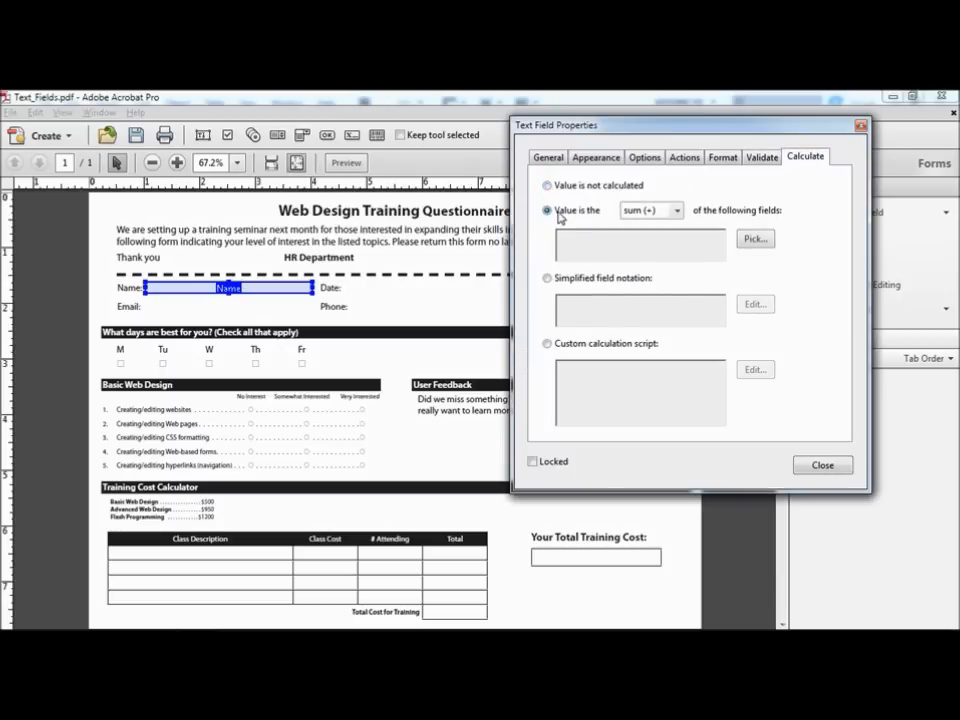
{"action": "left_click", "coordinate": [678, 212]}
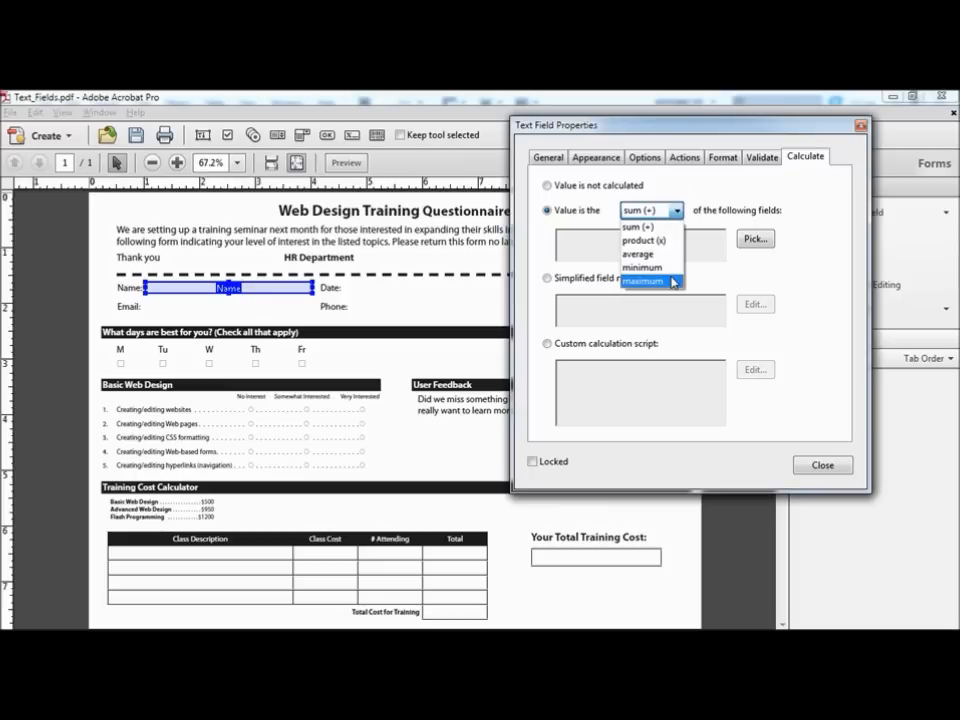
{"action": "left_click", "coordinate": [549, 191]}
{"action": "left_click", "coordinate": [548, 187]}
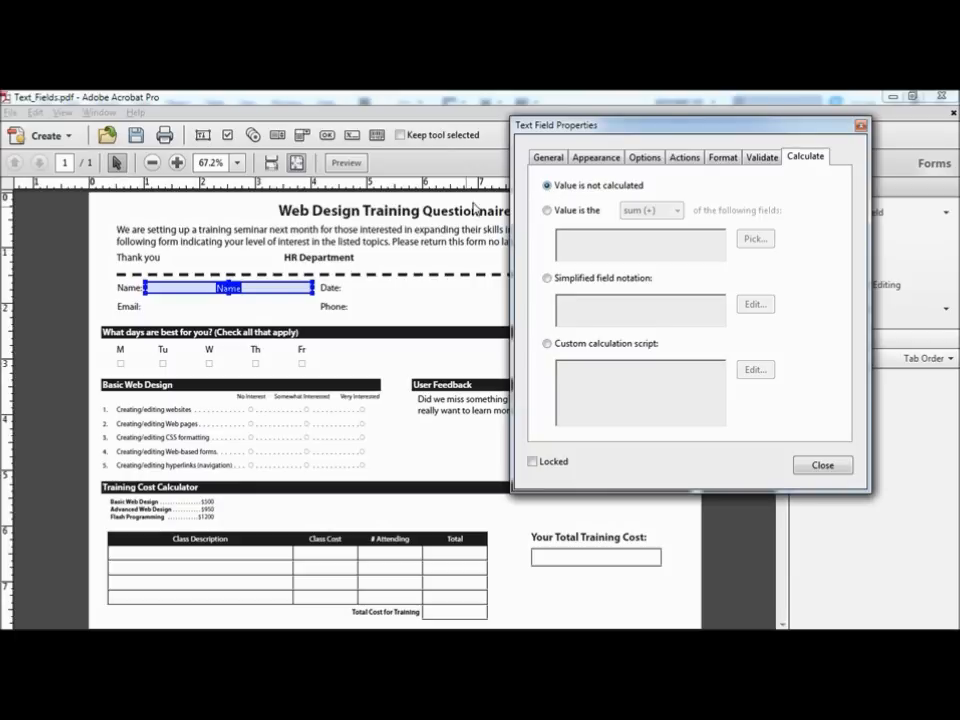
Step: Make the Name field's properties the new defaults and close the properties dialog
{"action": "right_click", "coordinate": [245, 291]}
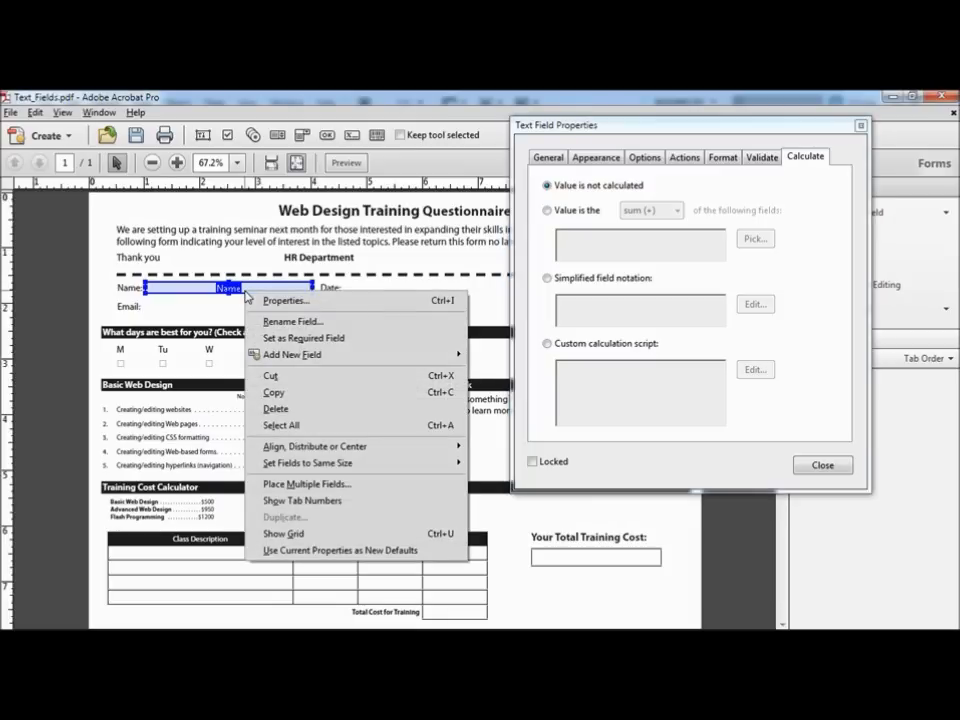
{"action": "left_click", "coordinate": [367, 557]}
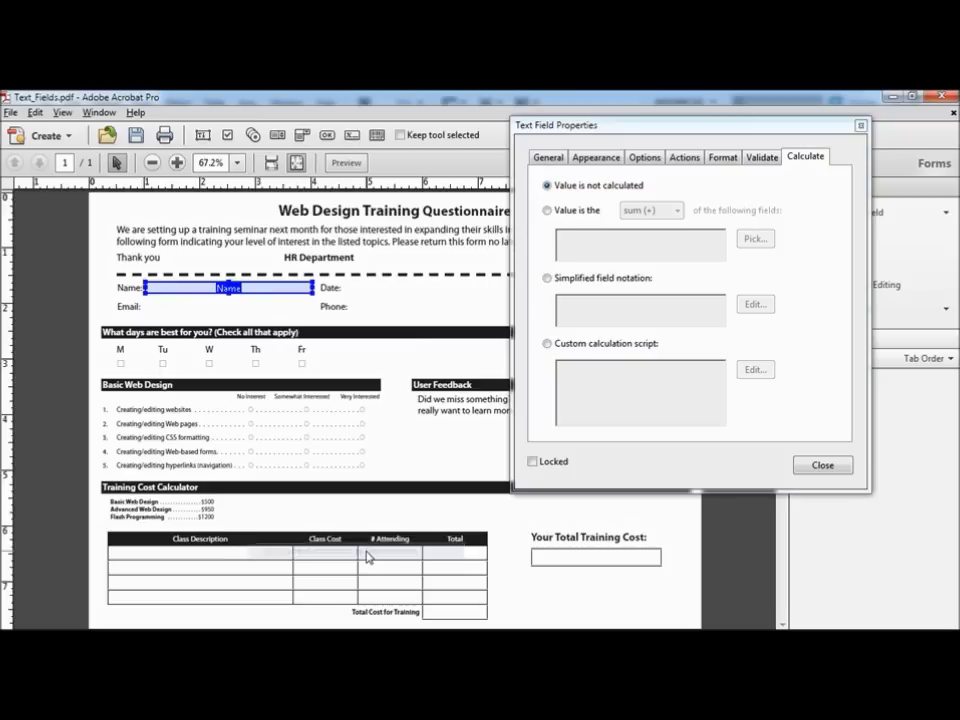
{"action": "left_click", "coordinate": [861, 128]}
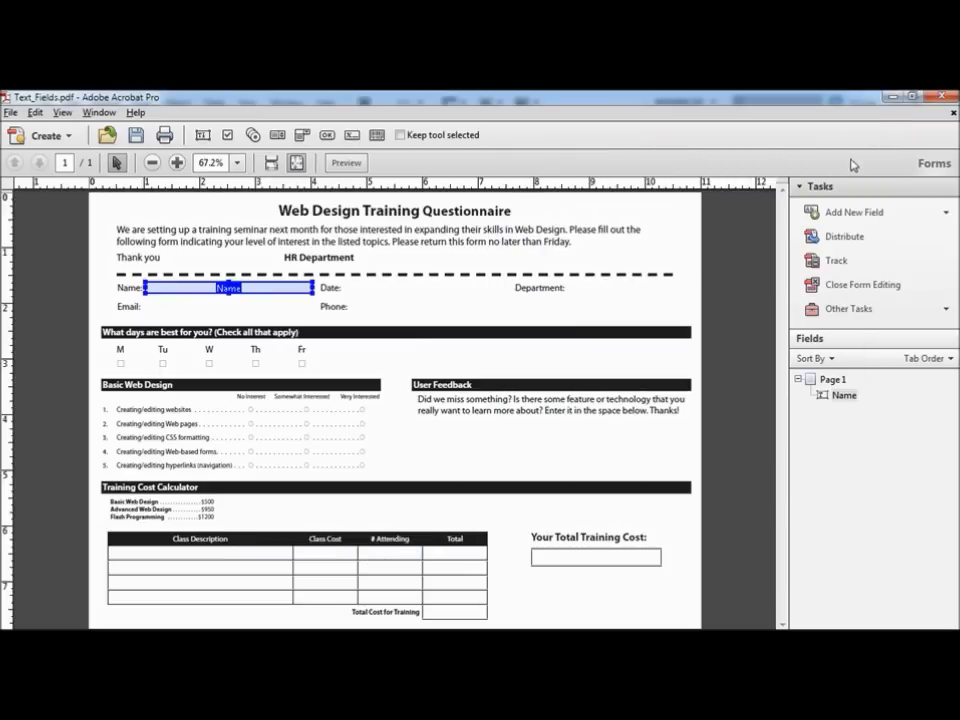
Step: Place a text field on the Date line and name it Date
{"action": "left_click", "coordinate": [851, 214]}
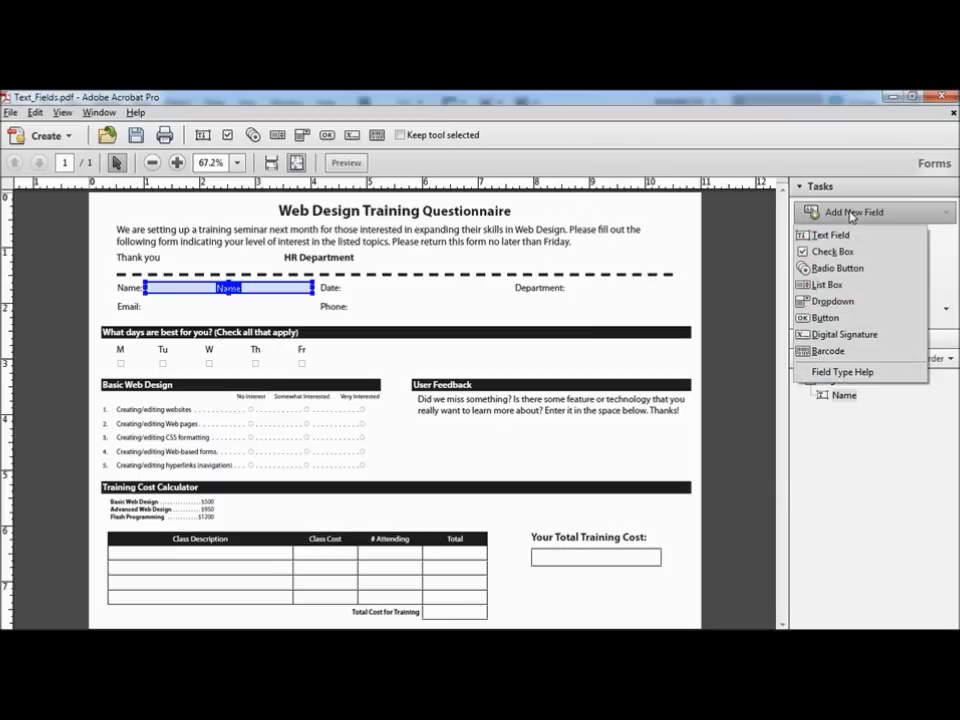
{"action": "left_click", "coordinate": [832, 236]}
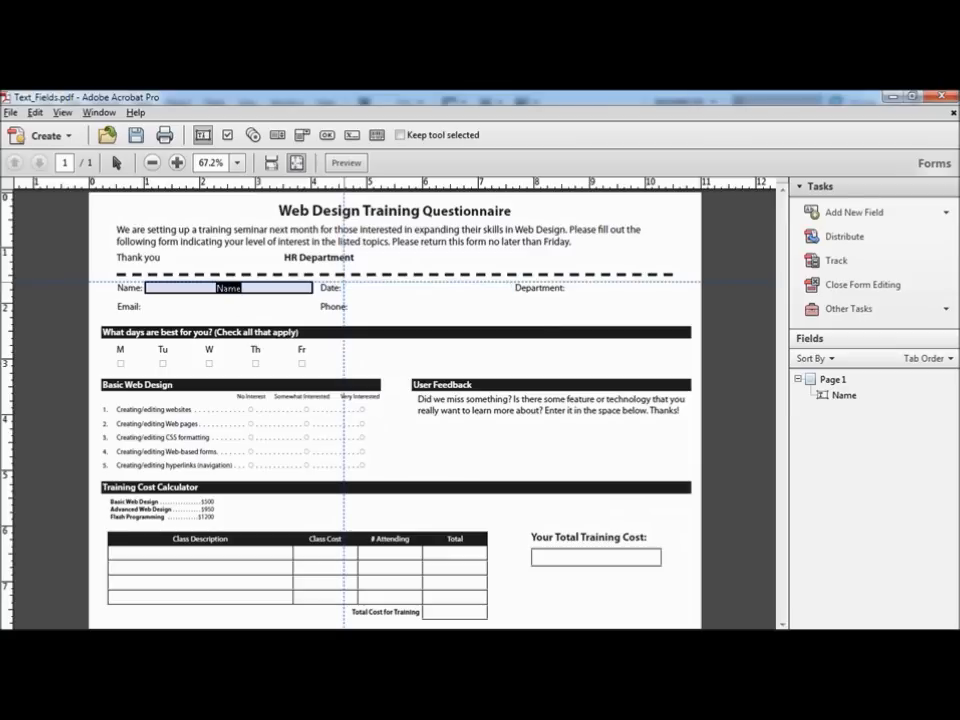
{"action": "left_click", "coordinate": [344, 284]}
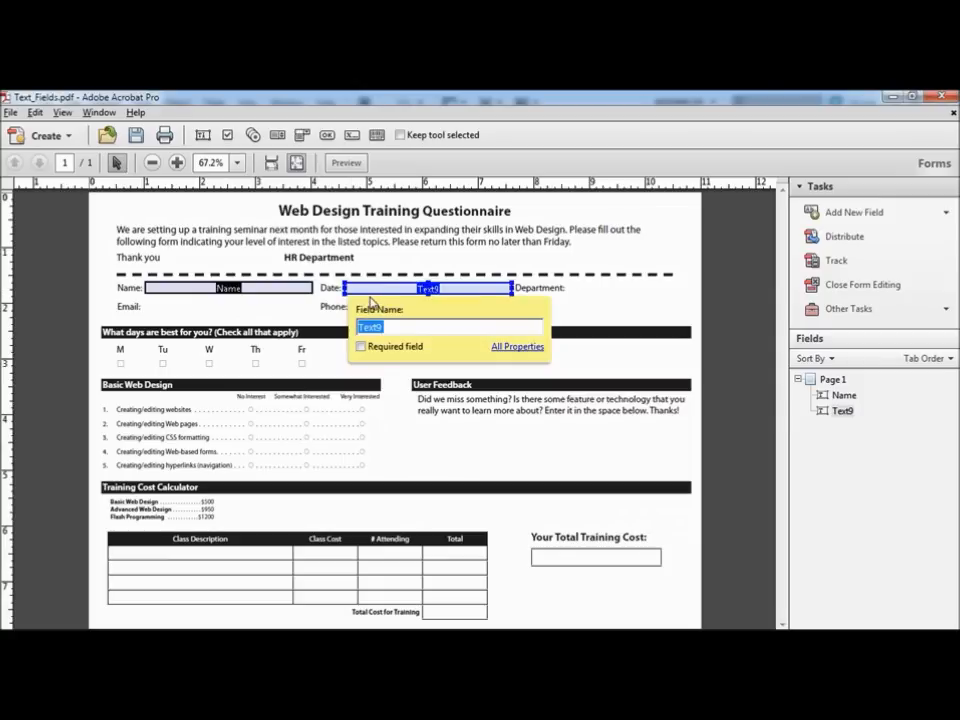
{"action": "type", "text": "Date"}
{"action": "key", "text": "Return"}
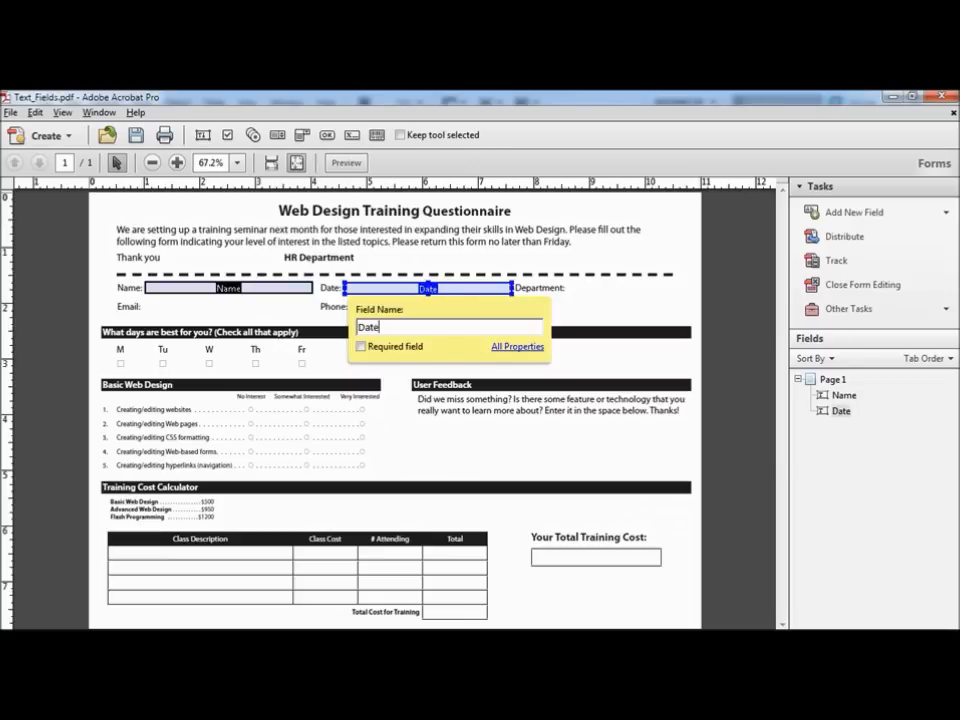
Step: Format the Date field as a Date with the mm/dd/yy pattern
{"action": "left_click", "coordinate": [500, 347]}
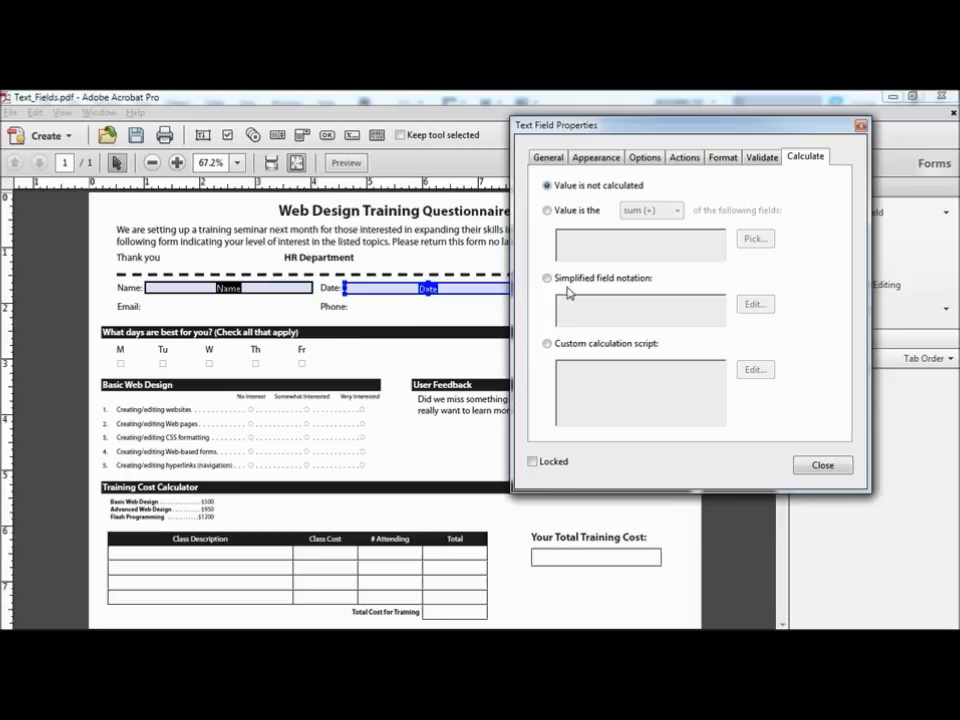
{"action": "left_click", "coordinate": [727, 160]}
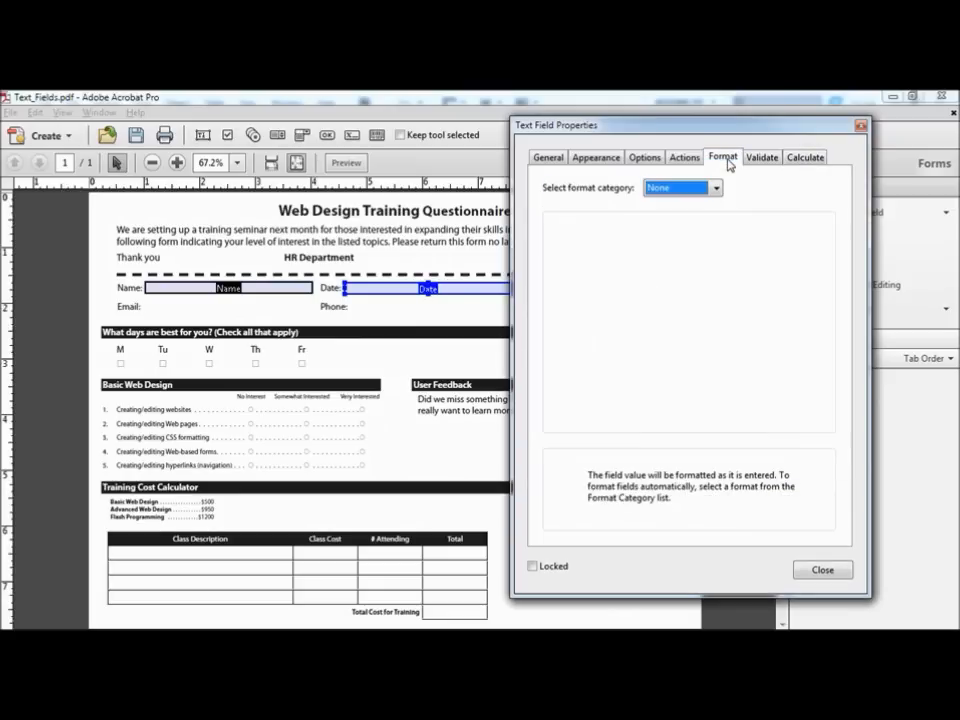
{"action": "left_click", "coordinate": [716, 188]}
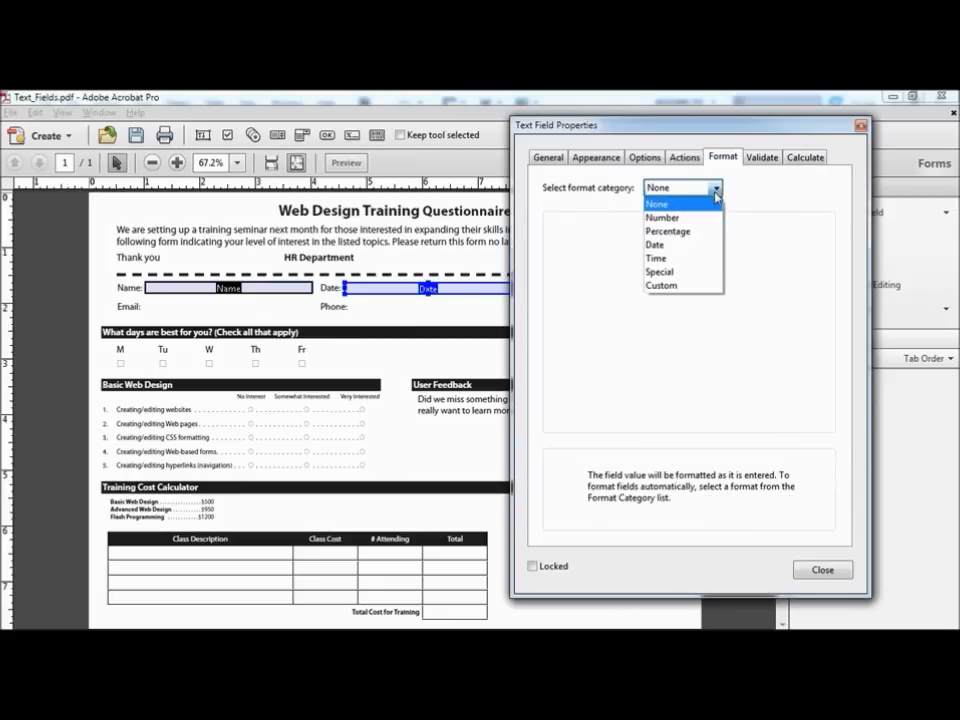
{"action": "left_click", "coordinate": [686, 245]}
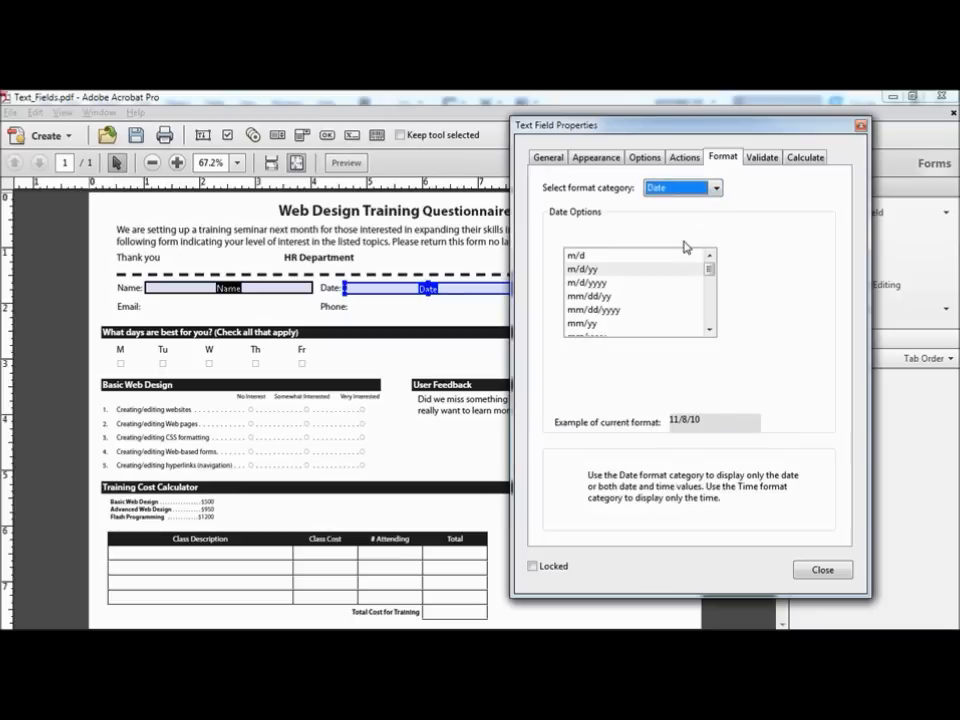
{"action": "left_click", "coordinate": [597, 297]}
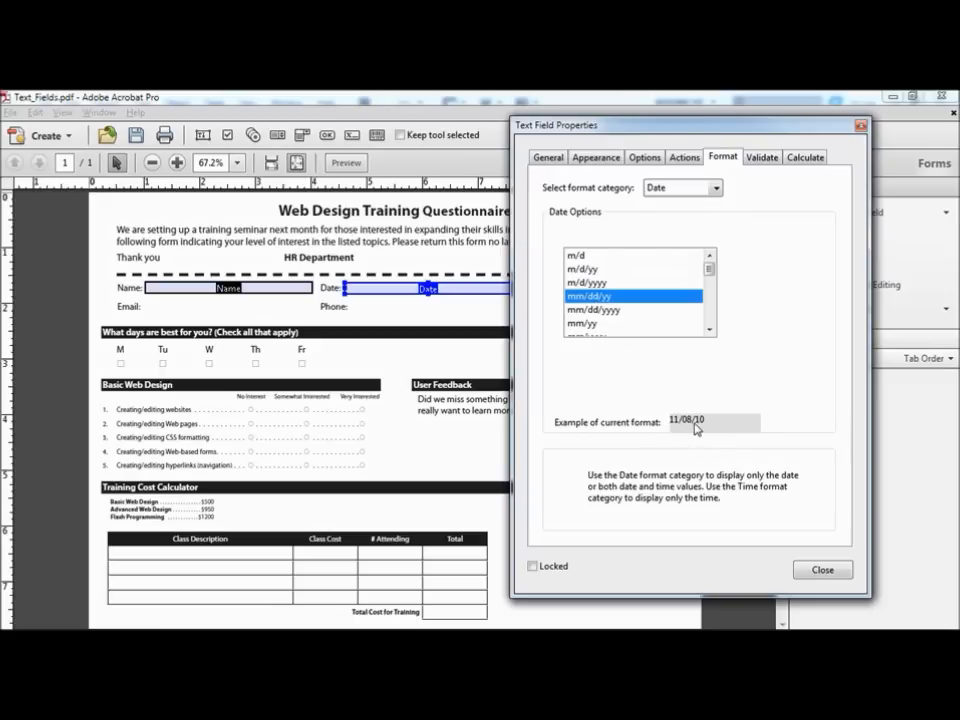
Step: Give the Date field the tooltip 'Enter date as two digits, for month, day and year'
{"action": "left_click", "coordinate": [548, 160]}
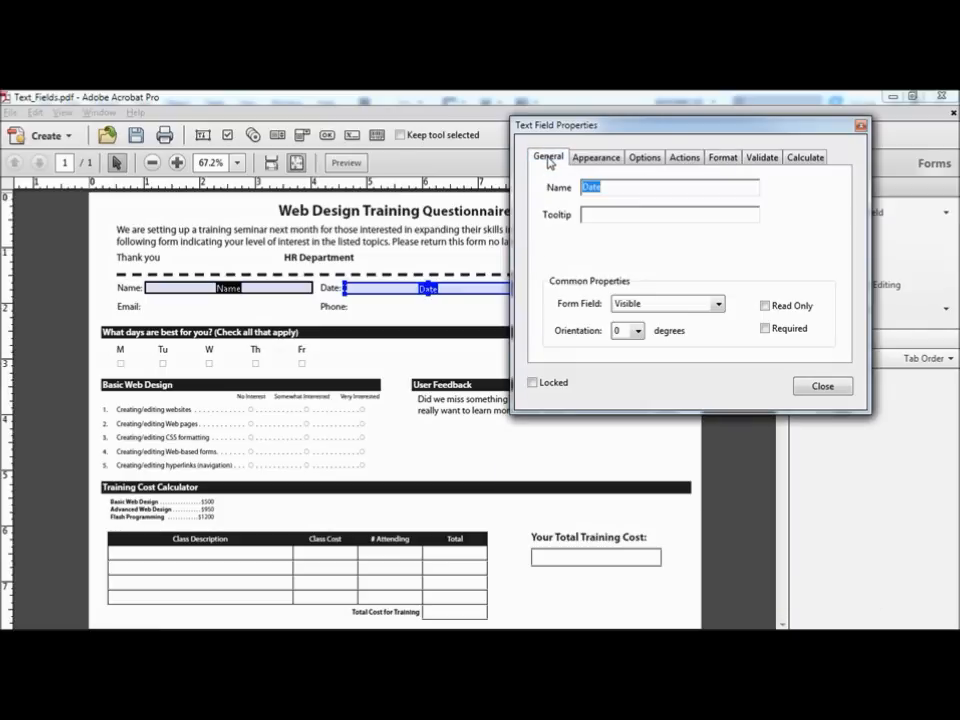
{"action": "left_click", "coordinate": [599, 216]}
{"action": "type", "text": "Enter date as two d"}
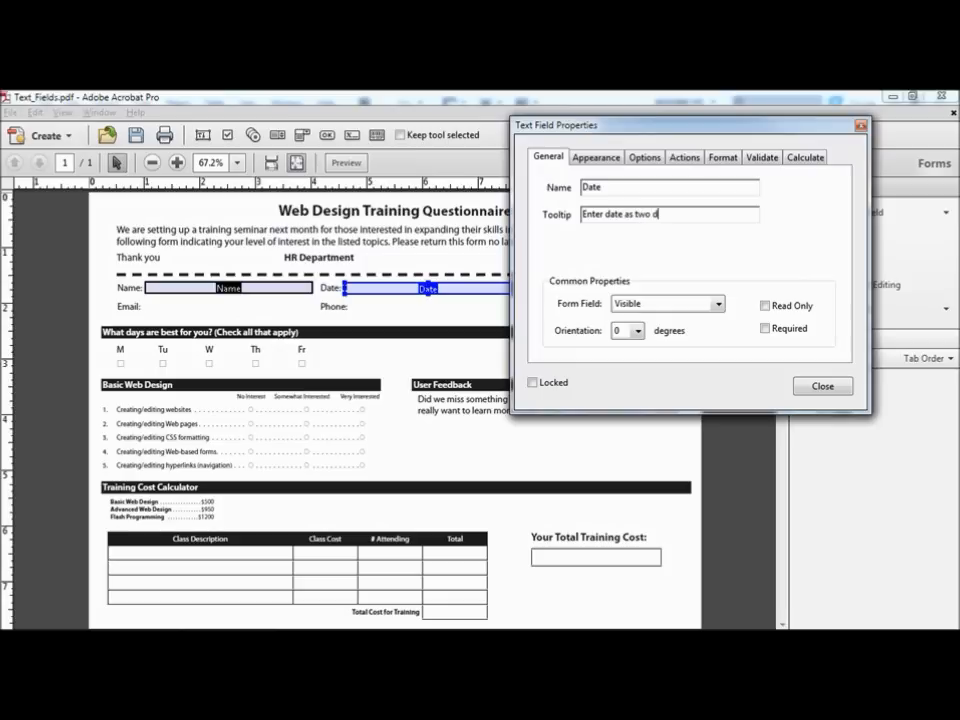
{"action": "type", "text": "igits, for month, day and year"}
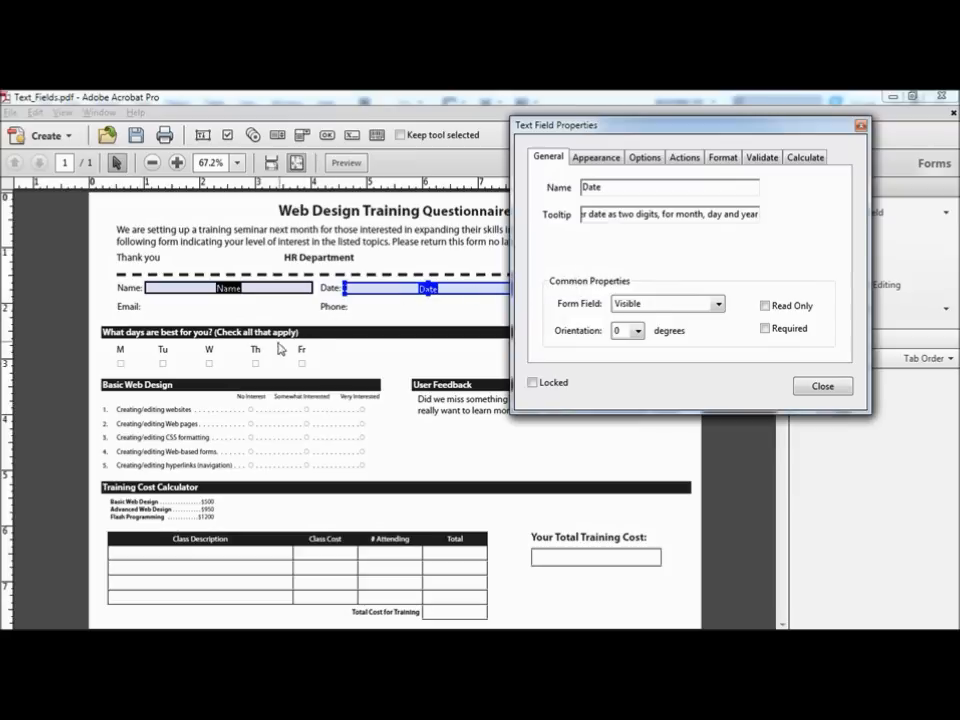
Step: Place a text field beside the Email label and name it Email
{"action": "right_click", "coordinate": [146, 307]}
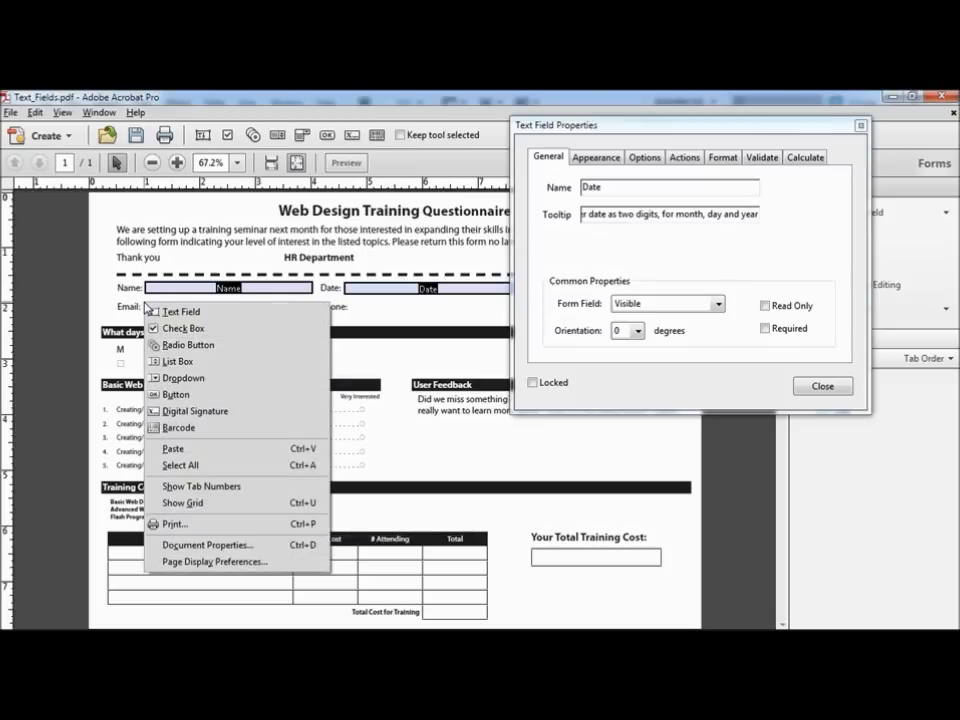
{"action": "left_click", "coordinate": [210, 314]}
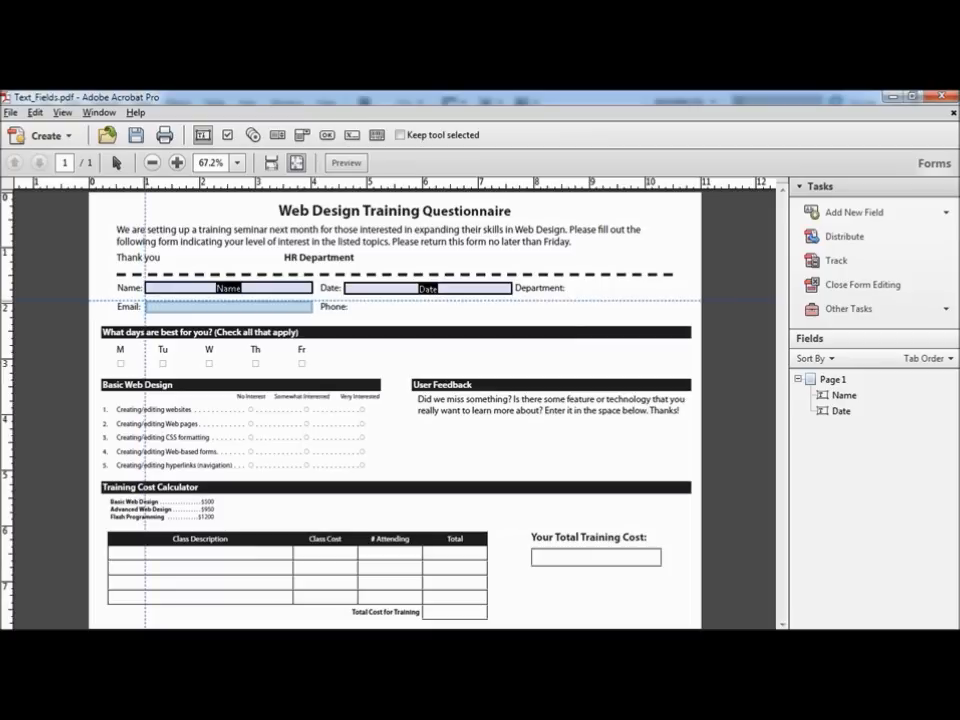
{"action": "left_click", "coordinate": [145, 300]}
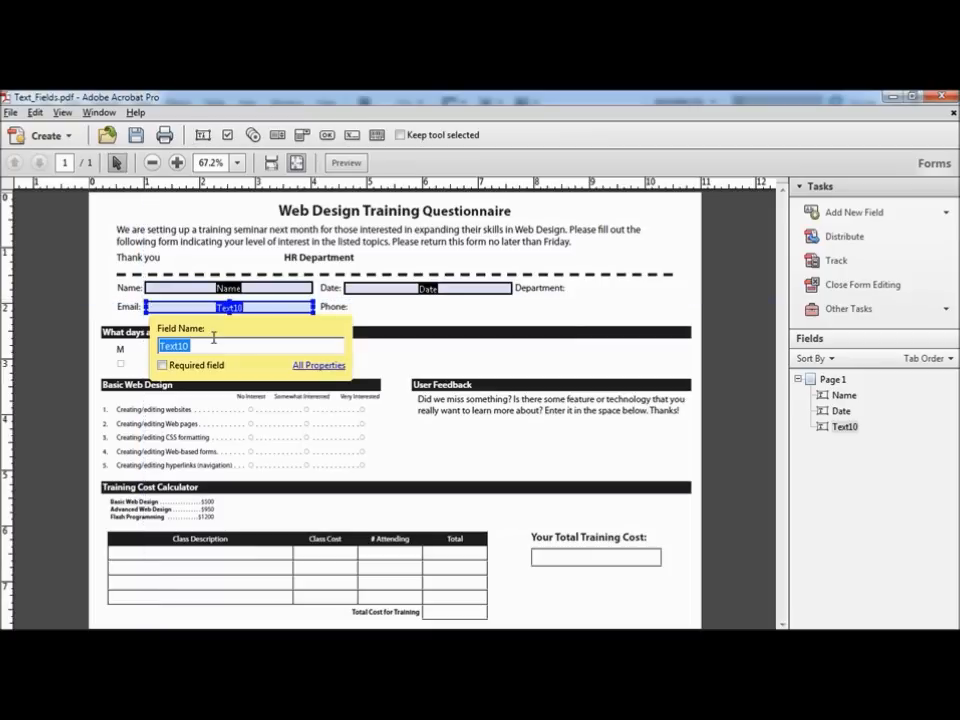
{"action": "type", "text": "Emai"}
{"action": "key", "text": "Return"}
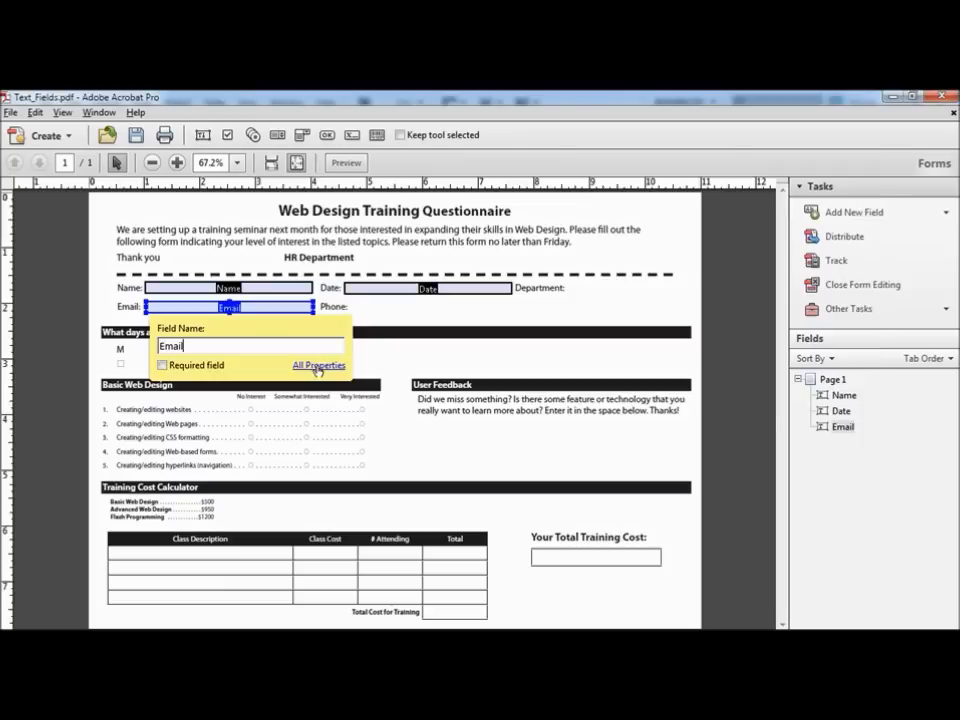
Step: Give the Email field the tooltip 'Enter your email address'
{"action": "left_click", "coordinate": [318, 366]}
{"action": "left_click", "coordinate": [599, 215]}
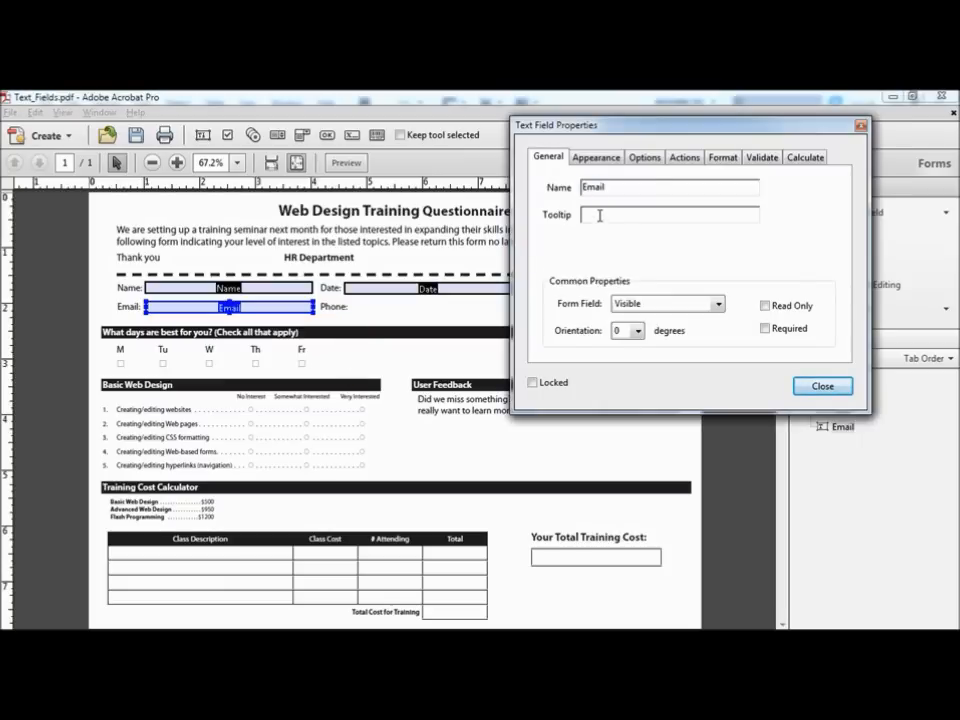
{"action": "type", "text": "Enter your email "}
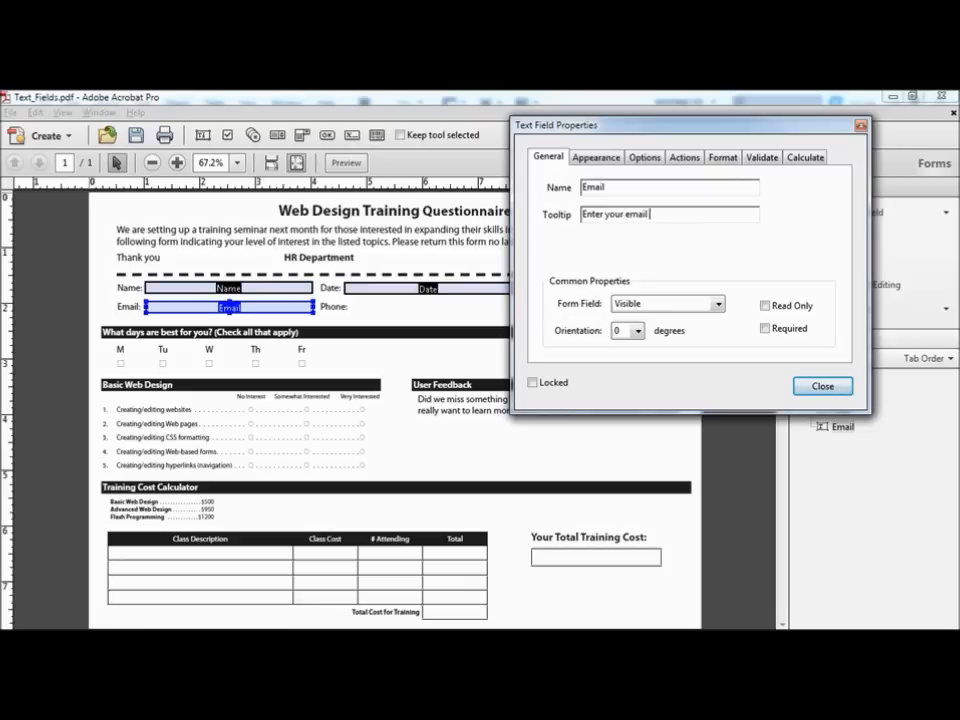
{"action": "type", "text": "address"}
Step: Duplicate the Email field as Email#1 beside the Phone label and select its name for renaming
{"action": "left_click", "coordinate": [241, 310]}
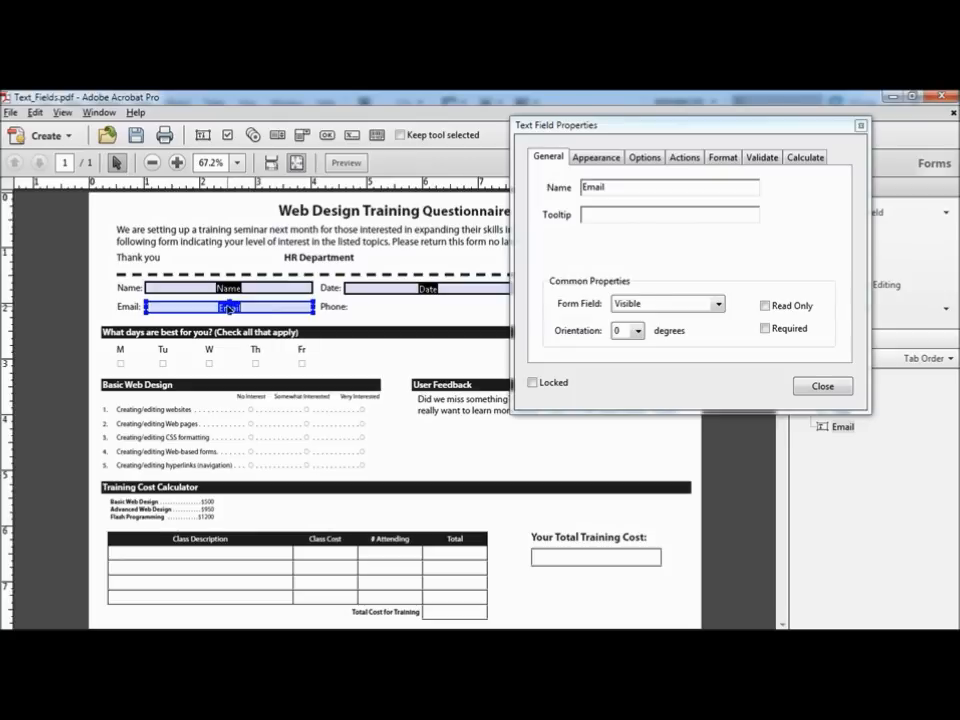
{"action": "left_click_drag", "start_coordinate": [229, 308], "coordinate": [437, 310]}
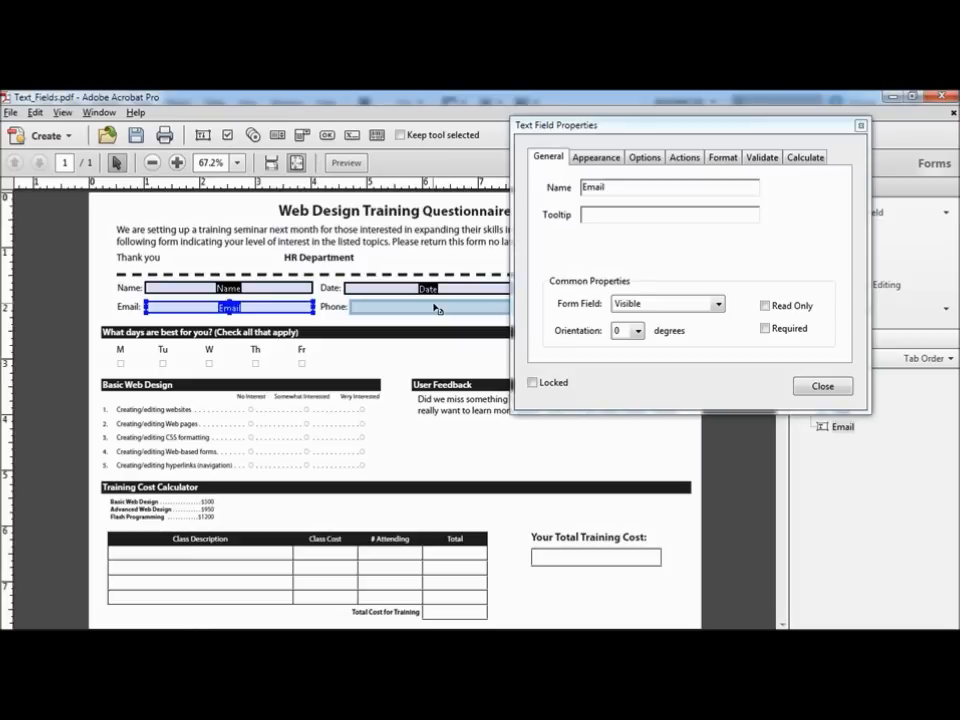
{"action": "left_click_drag", "start_coordinate": [437, 310], "coordinate": [438, 311]}
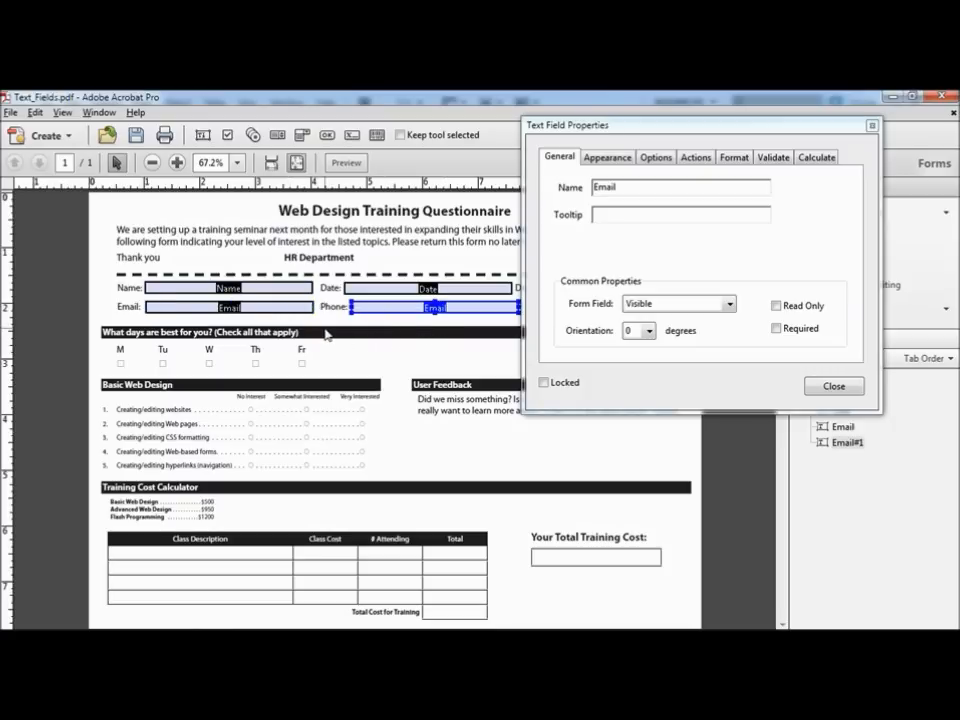
{"action": "double_click", "coordinate": [626, 187]}
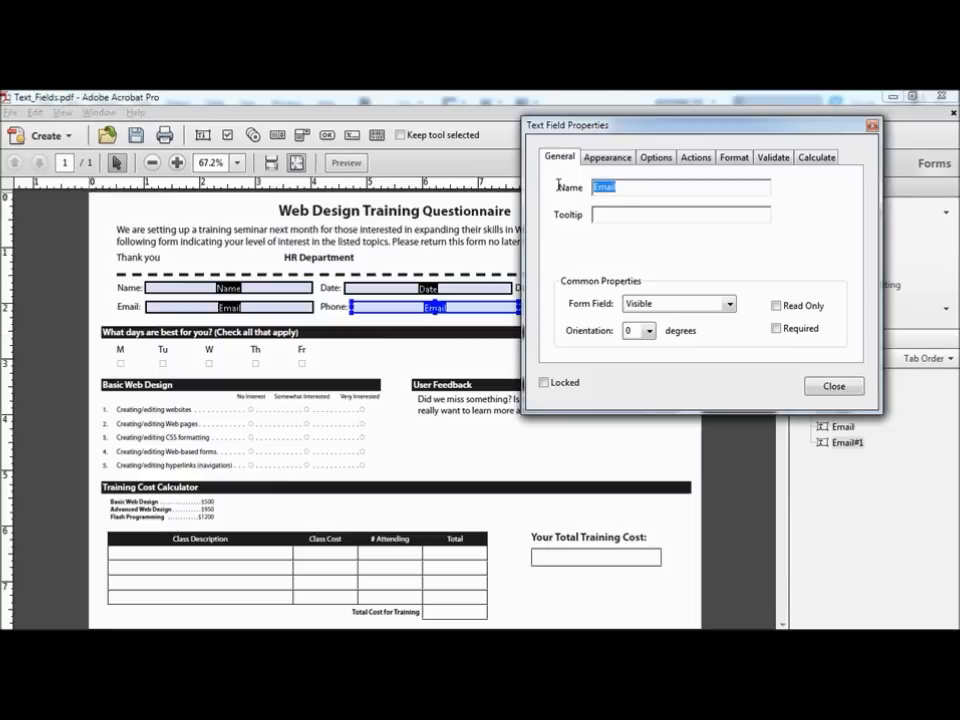
Step: Name the copy 'Phone' and enter the tooltip 'Enter your phone number with area code'
{"action": "type", "text": "Phone"}
{"action": "key", "text": "Return"}
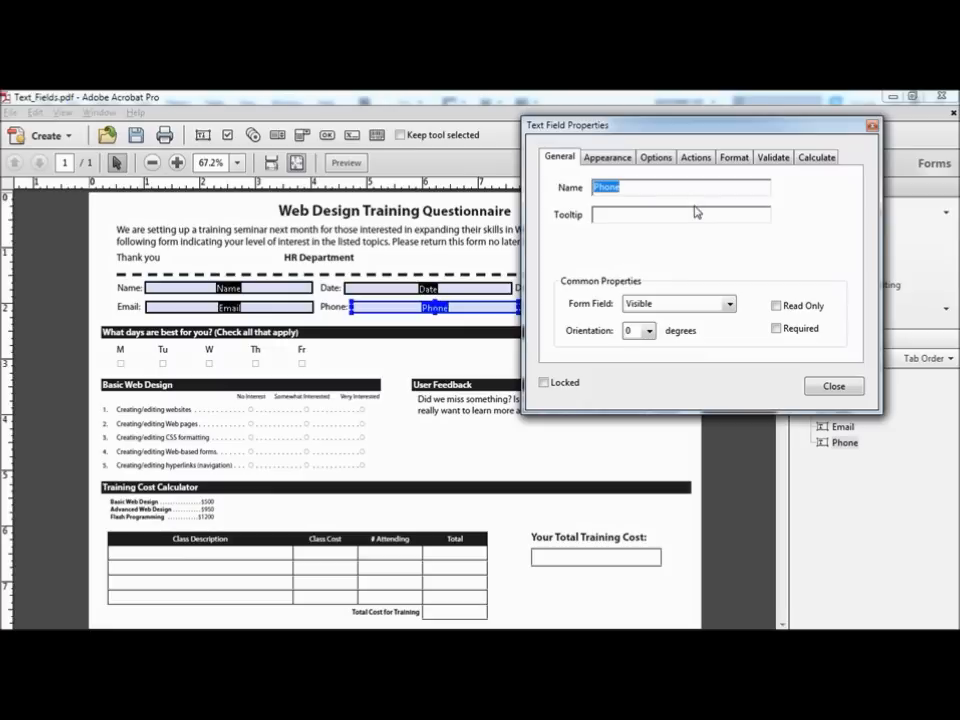
{"action": "left_click", "coordinate": [613, 215]}
{"action": "type", "text": "Enter your"}
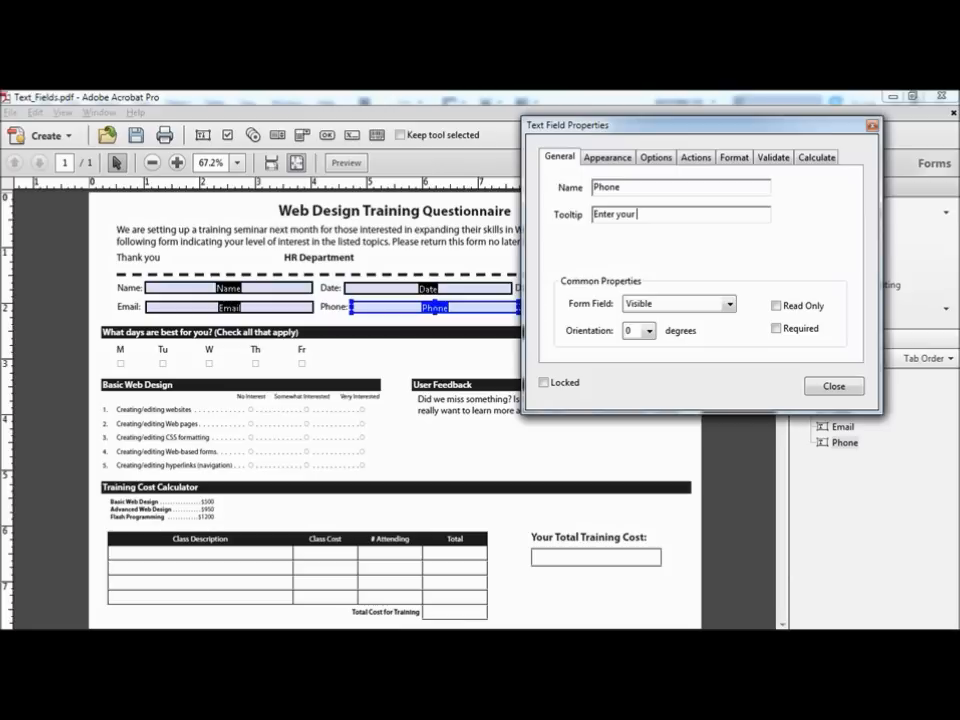
{"action": "type", "text": " phone number with area code"}
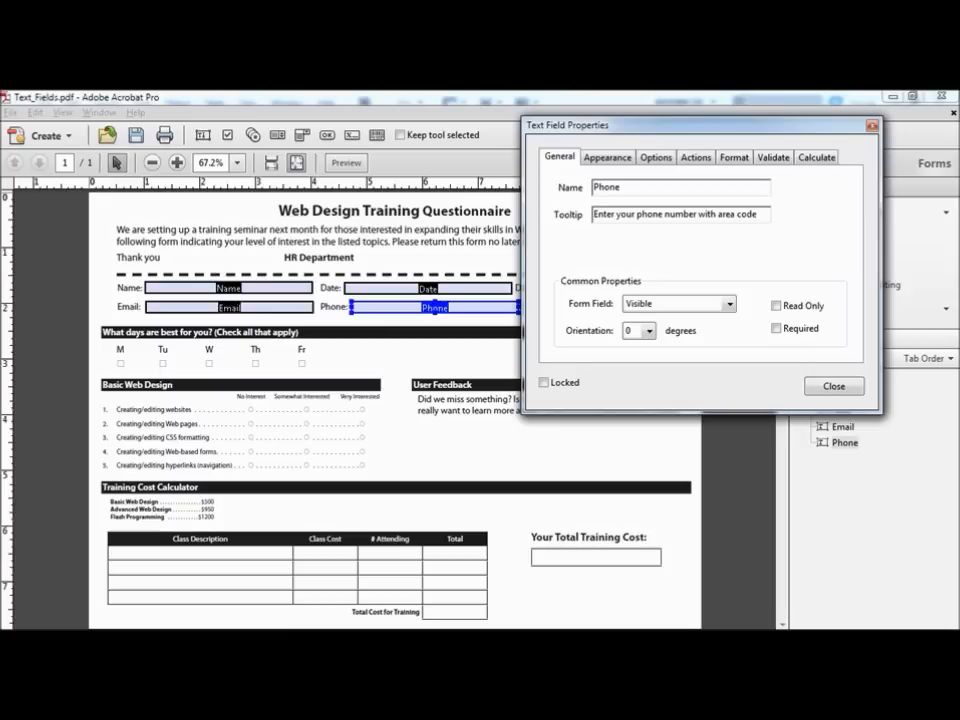
Step: Set the Phone field's format to Special > Phone Number and close Text Field Properties
{"action": "left_click", "coordinate": [741, 159]}
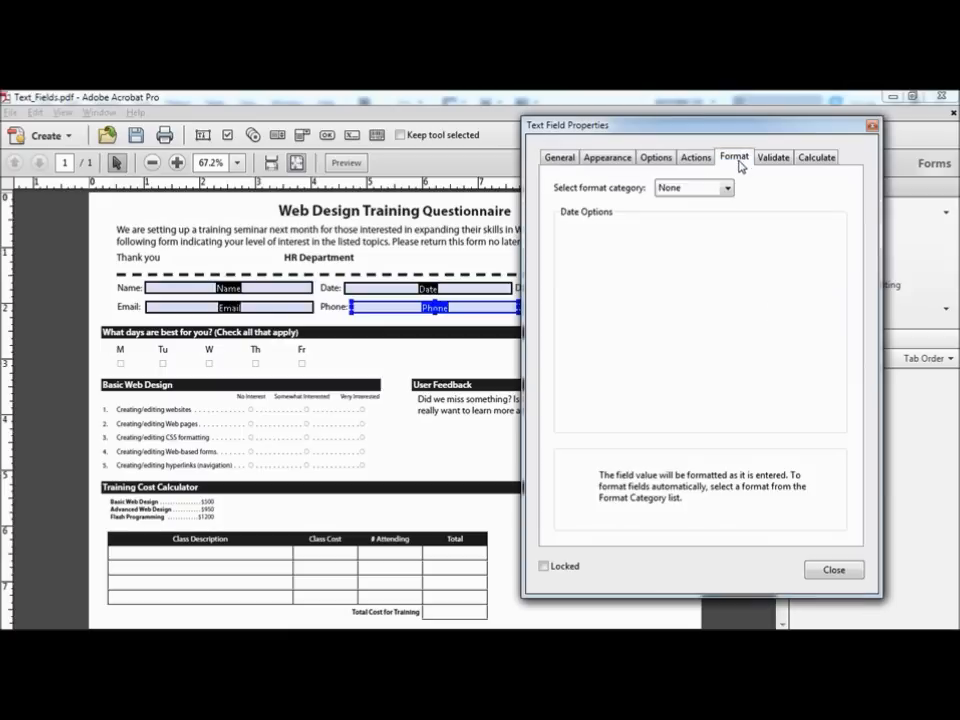
{"action": "left_click", "coordinate": [727, 189]}
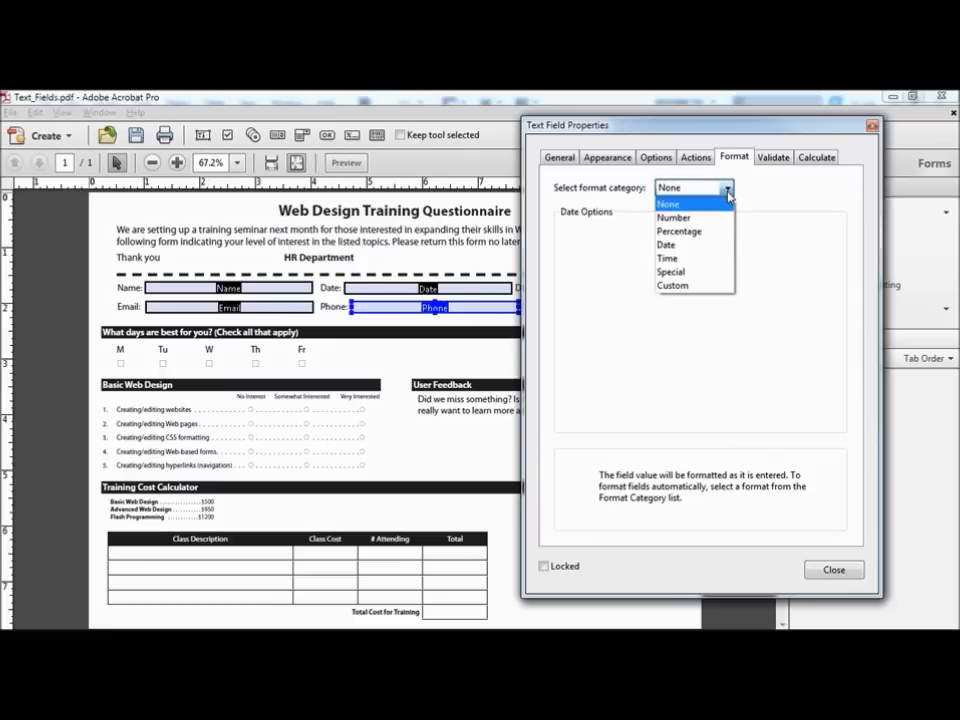
{"action": "left_click", "coordinate": [700, 272]}
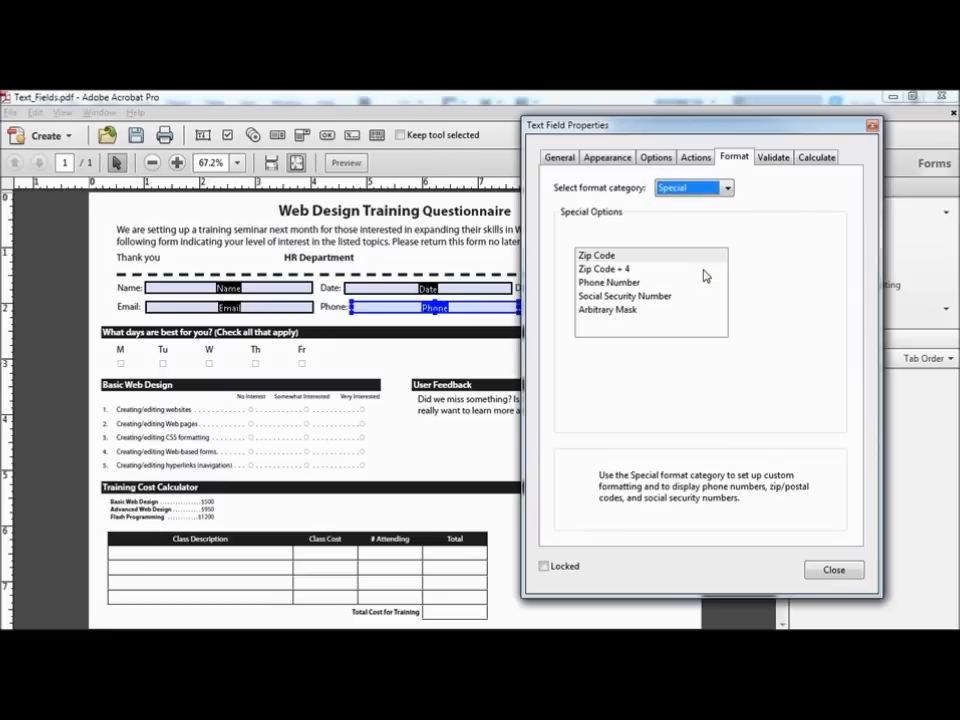
{"action": "left_click", "coordinate": [597, 284]}
{"action": "left_click", "coordinate": [596, 288]}
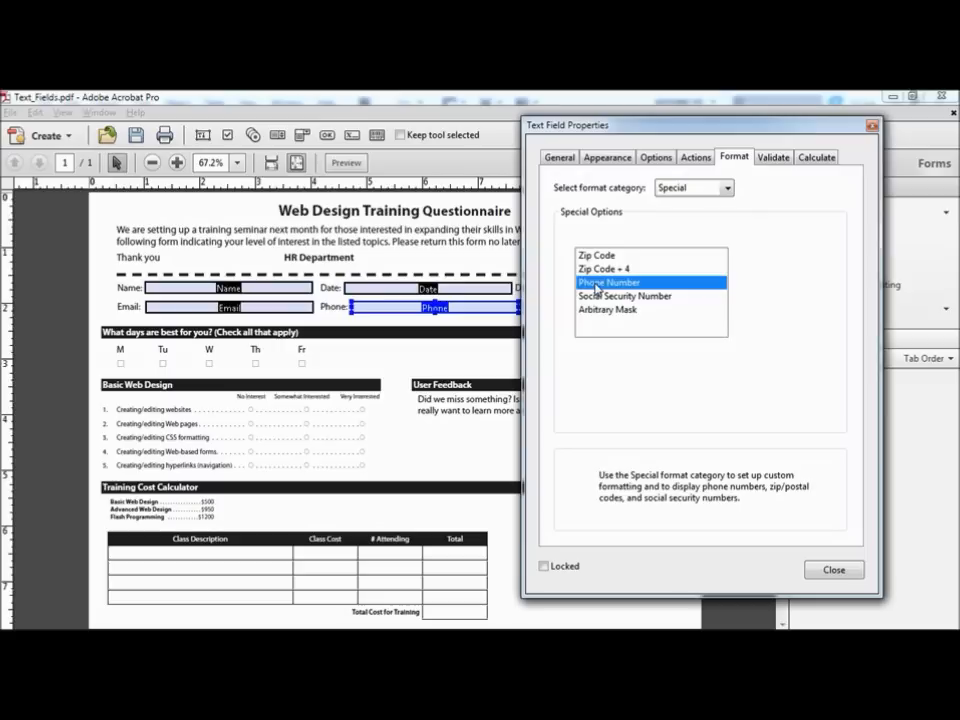
{"action": "left_click", "coordinate": [872, 127]}
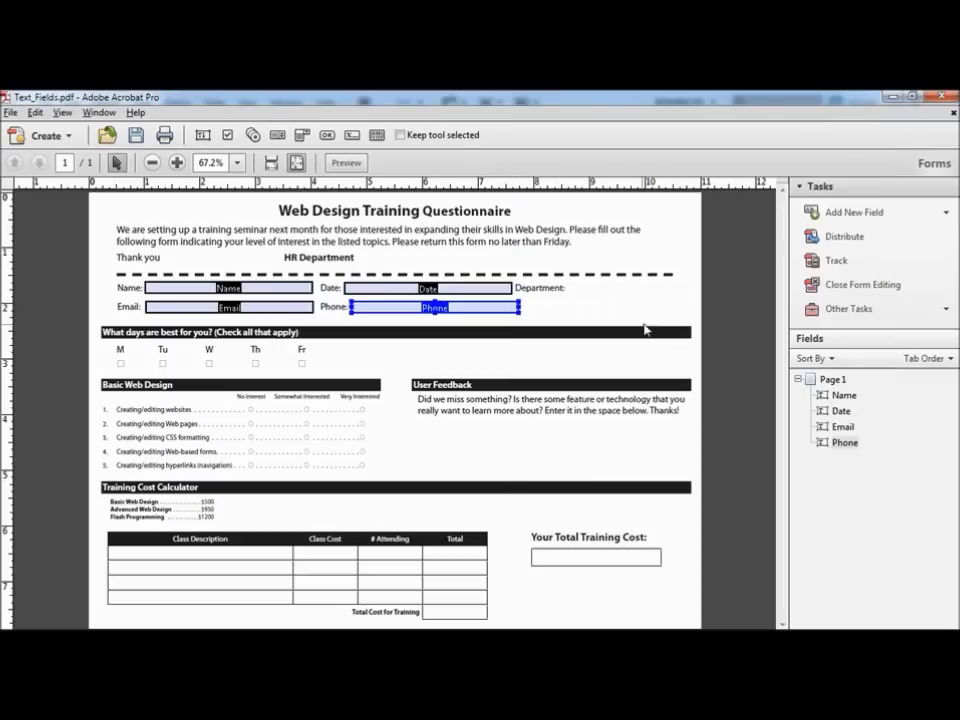
Step: Draw a large text field named Feedback across the User Feedback box and open All Properties
{"action": "right_click", "coordinate": [429, 432]}
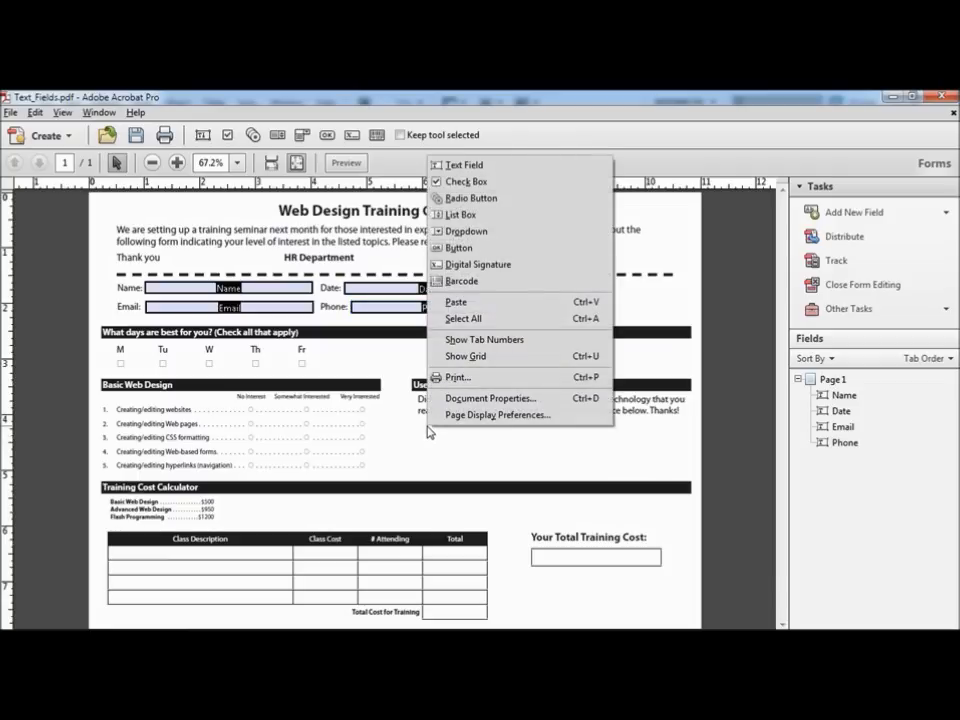
{"action": "left_click", "coordinate": [478, 166]}
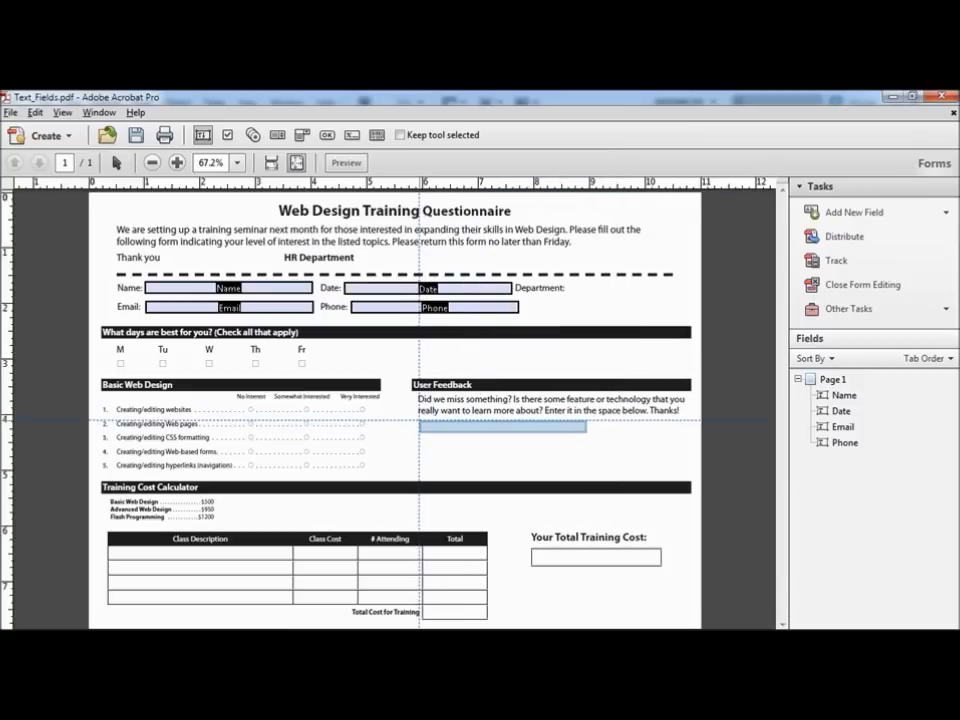
{"action": "left_click_drag", "start_coordinate": [418, 420], "coordinate": [678, 473]}
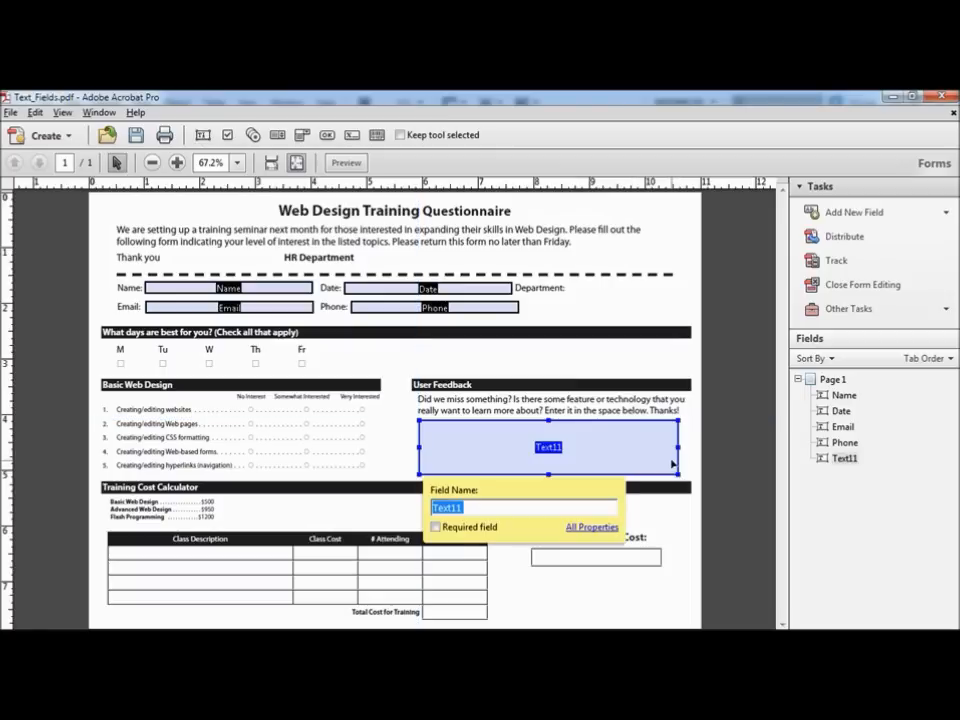
{"action": "type", "text": "Feedback"}
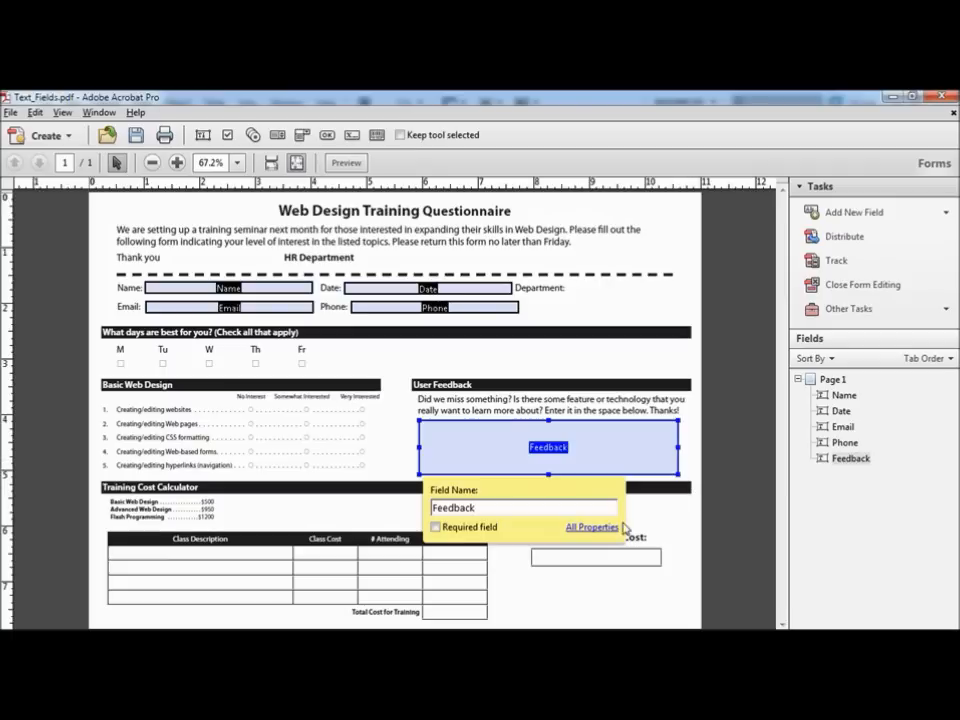
{"action": "left_click", "coordinate": [591, 528]}
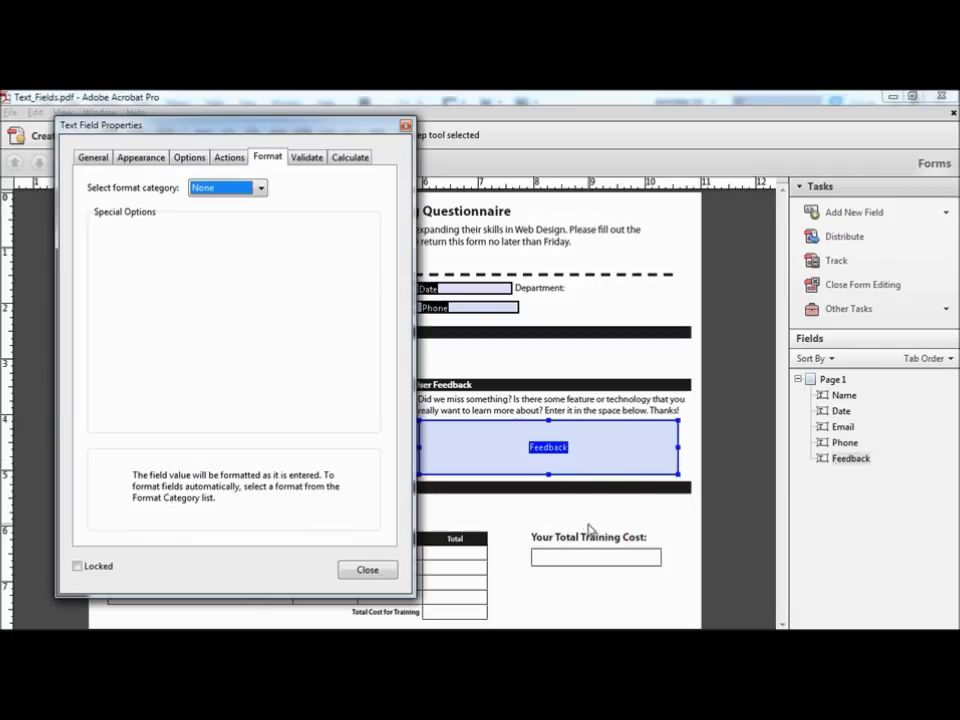
Step: Give Feedback the tooltip 'Enter your suggestions here', enable Multi-line on Options, and close the dialog
{"action": "left_click", "coordinate": [93, 158]}
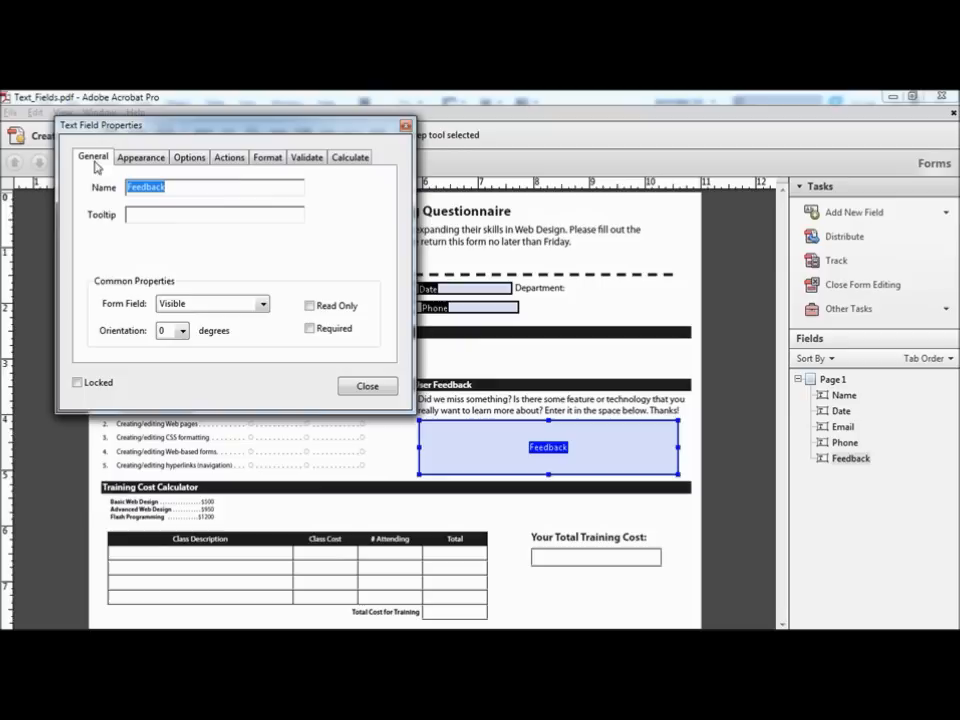
{"action": "left_click", "coordinate": [142, 213]}
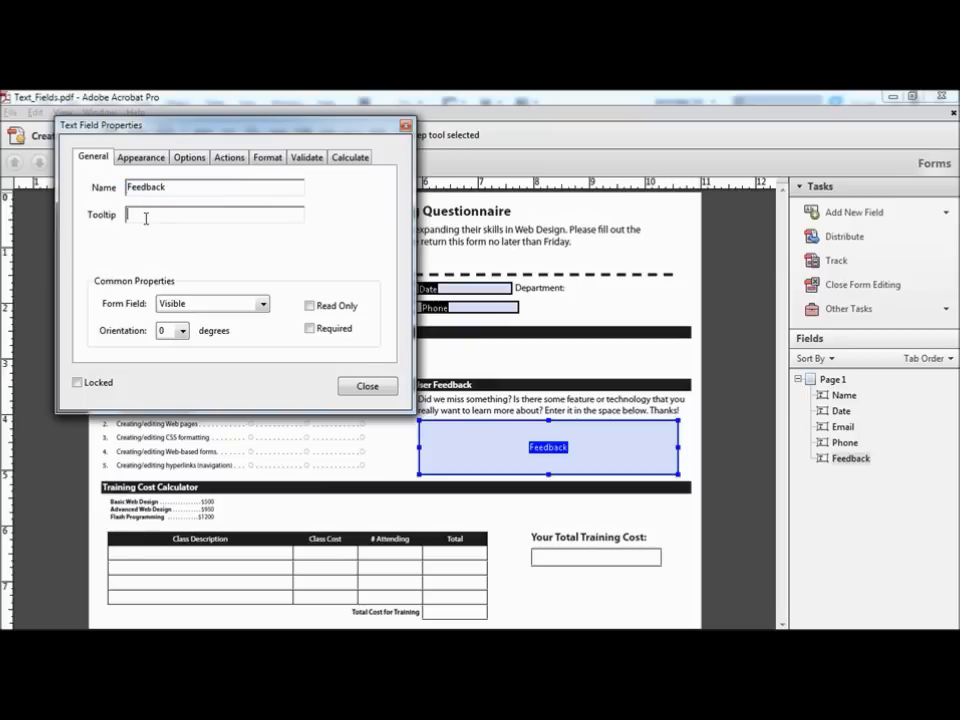
{"action": "type", "text": "Enter your suggestions here"}
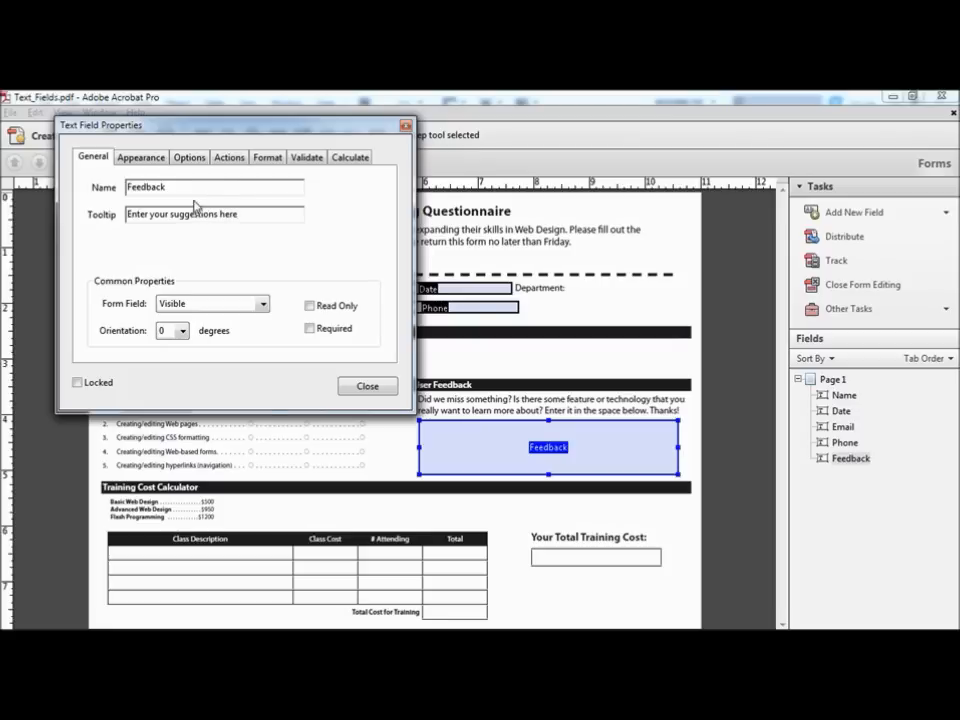
{"action": "left_click", "coordinate": [189, 159]}
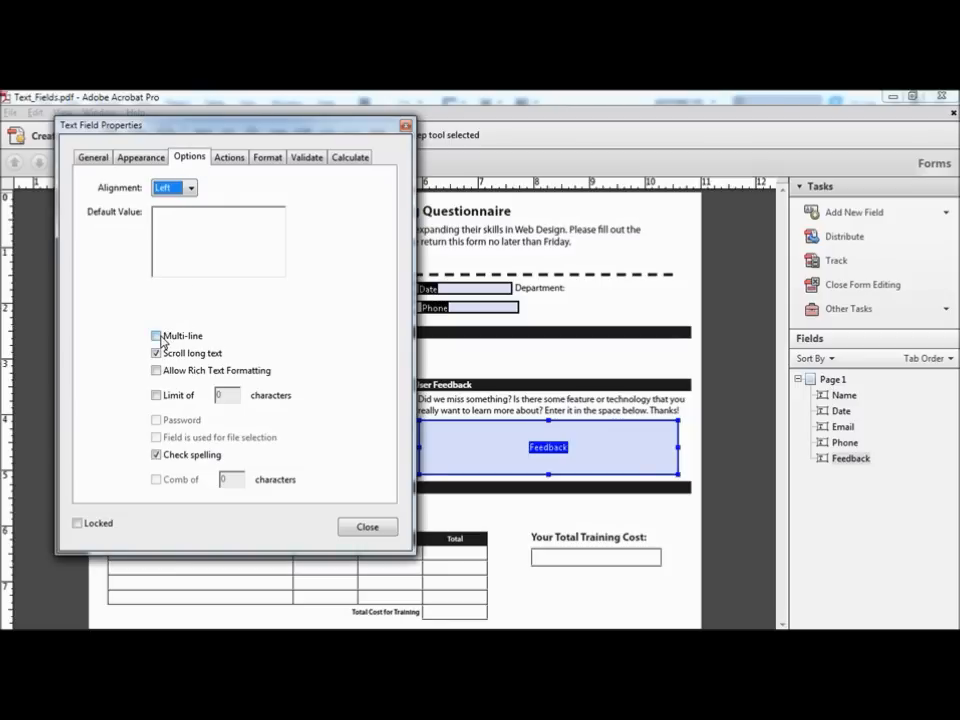
{"action": "left_click", "coordinate": [157, 337]}
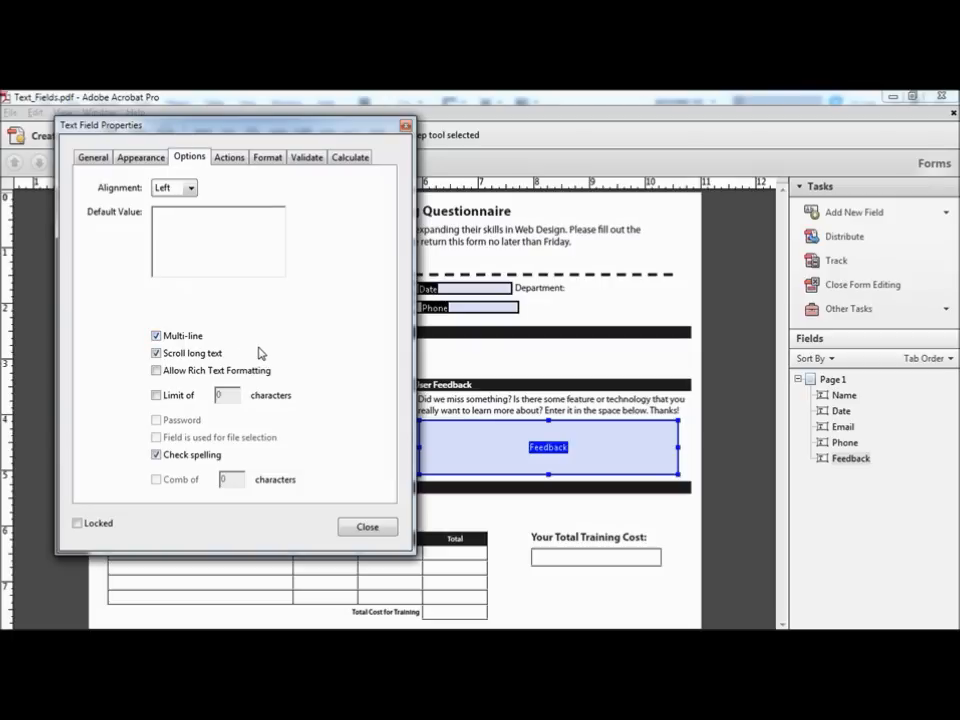
{"action": "left_click", "coordinate": [405, 127]}
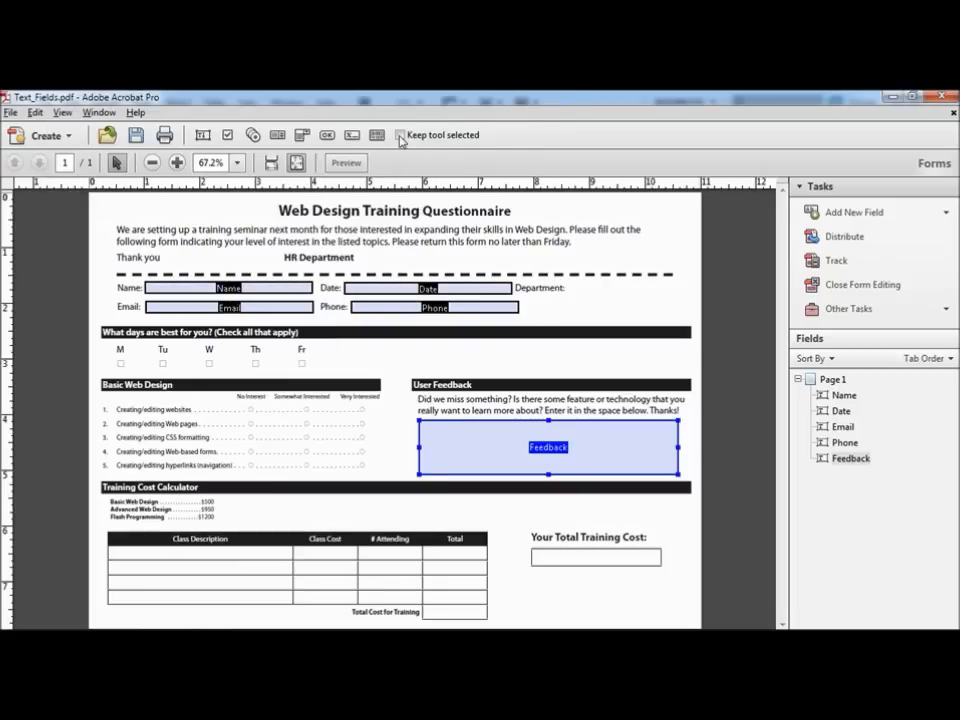
Step: Save the form through File > Save As > PDF under the name my_new_form.pdf
{"action": "left_click", "coordinate": [11, 113]}
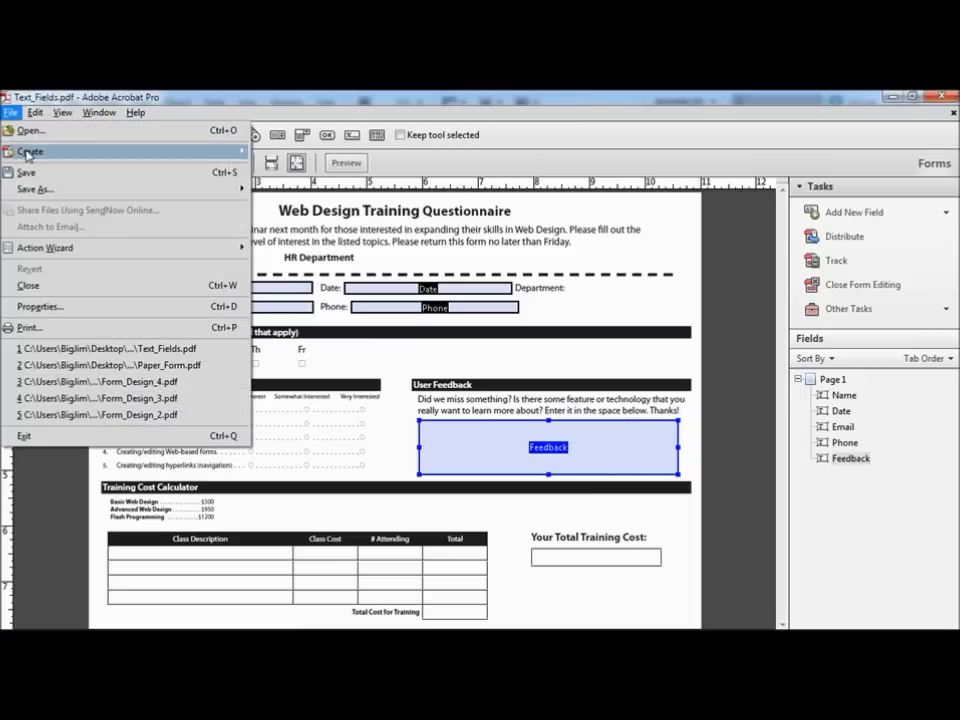
{"action": "mouse_move", "coordinate": [55, 191]}
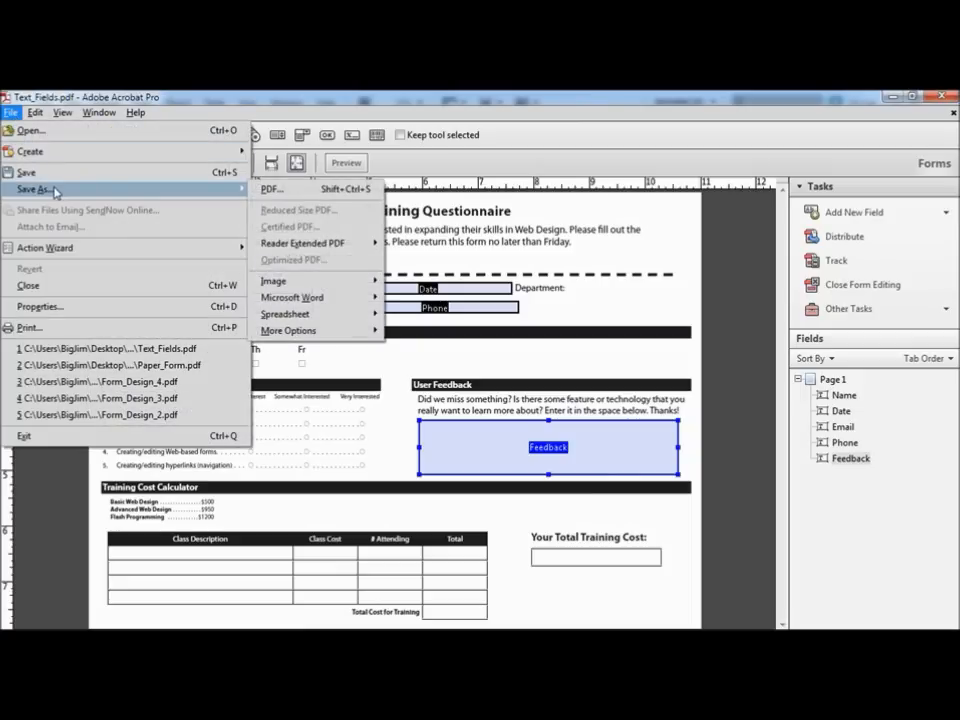
{"action": "left_click", "coordinate": [271, 189]}
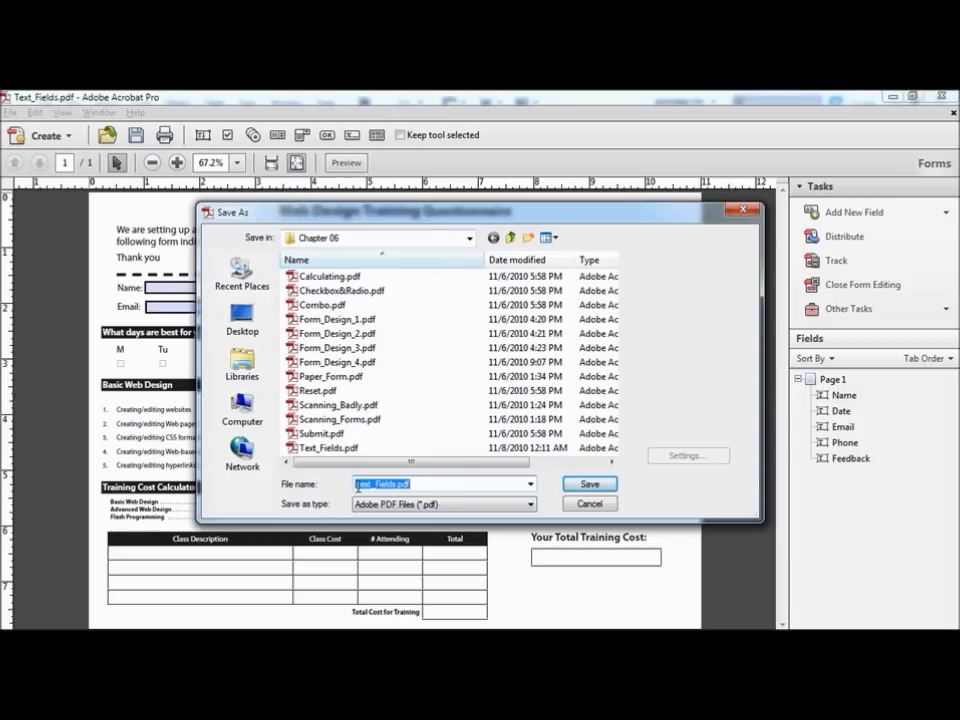
{"action": "type", "text": "my_"}
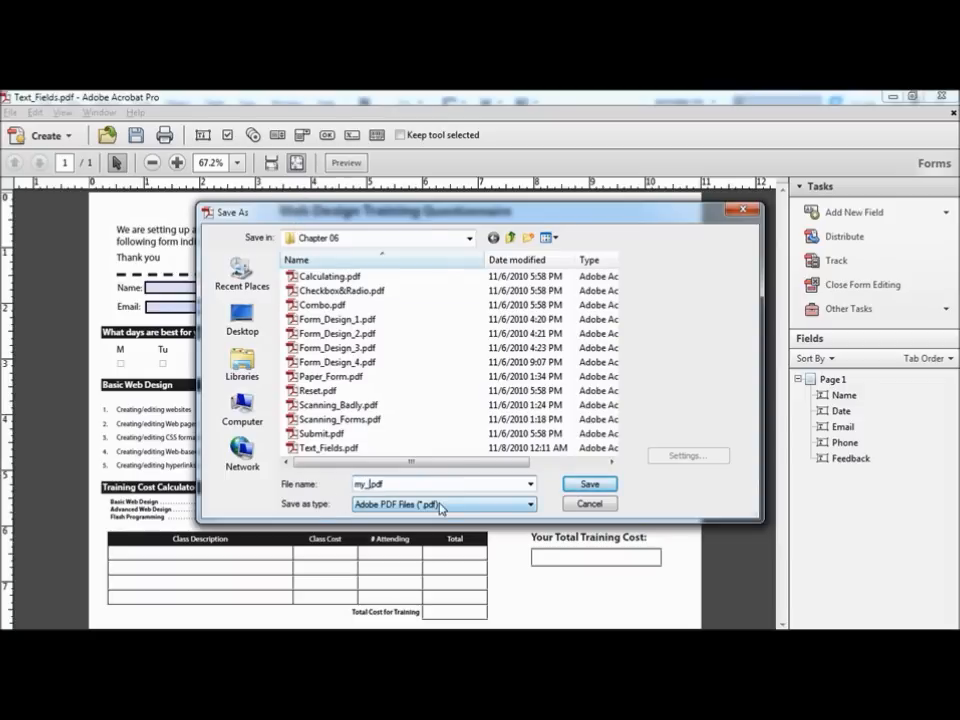
{"action": "type", "text": "new_form"}
{"action": "left_click", "coordinate": [585, 484]}
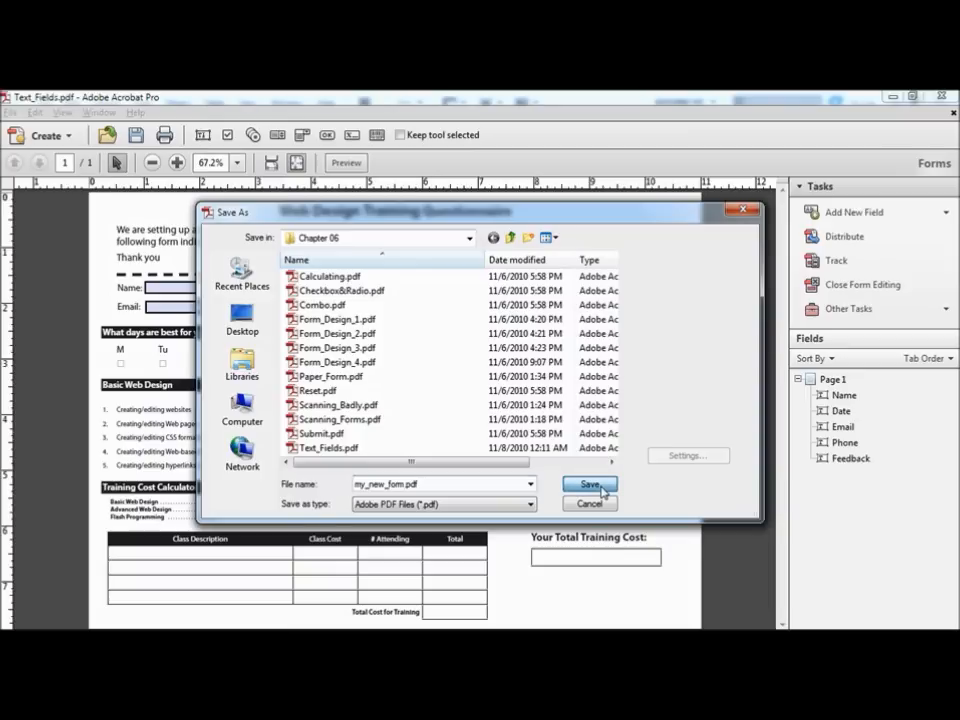
{"action": "left_click", "coordinate": [580, 457]}
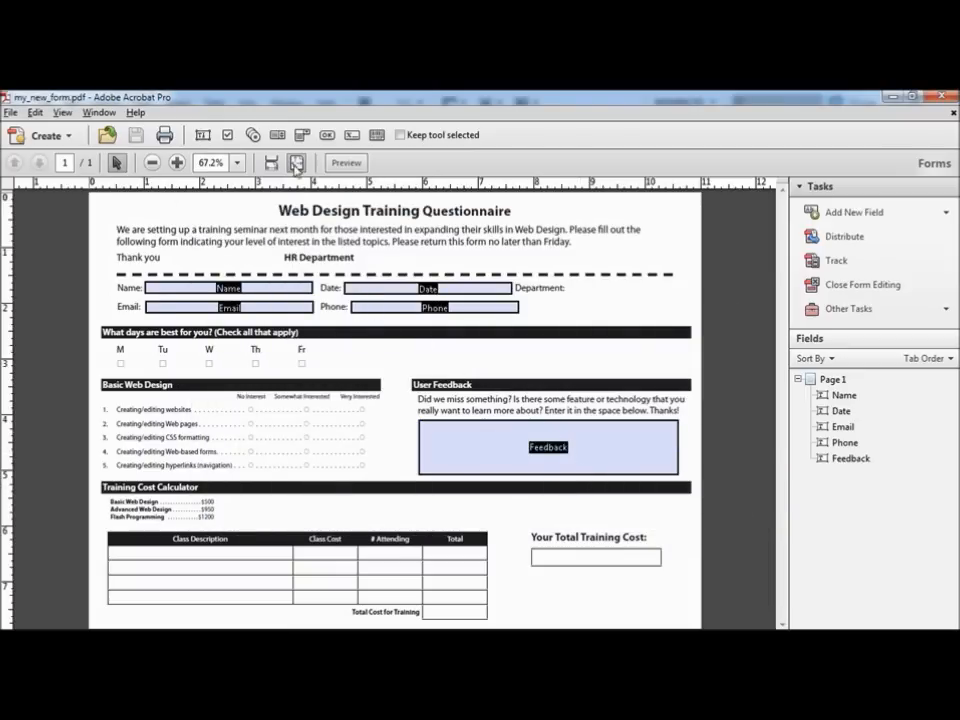
Step: Preview the form and fill in a sample name and the date 11/7/10
{"action": "left_click", "coordinate": [345, 162]}
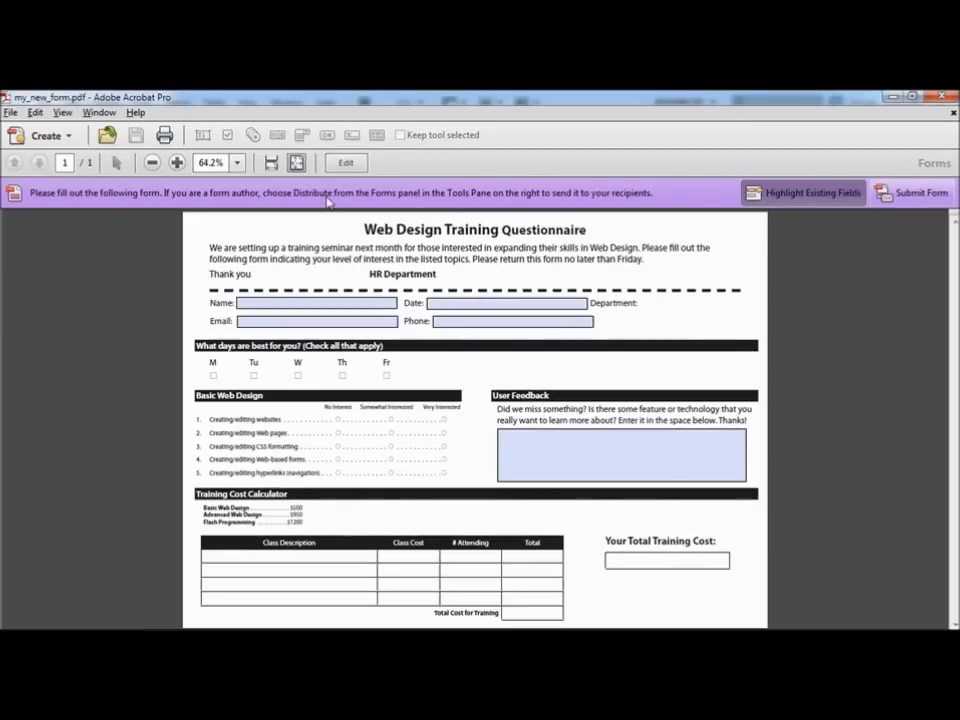
{"action": "left_click", "coordinate": [259, 303]}
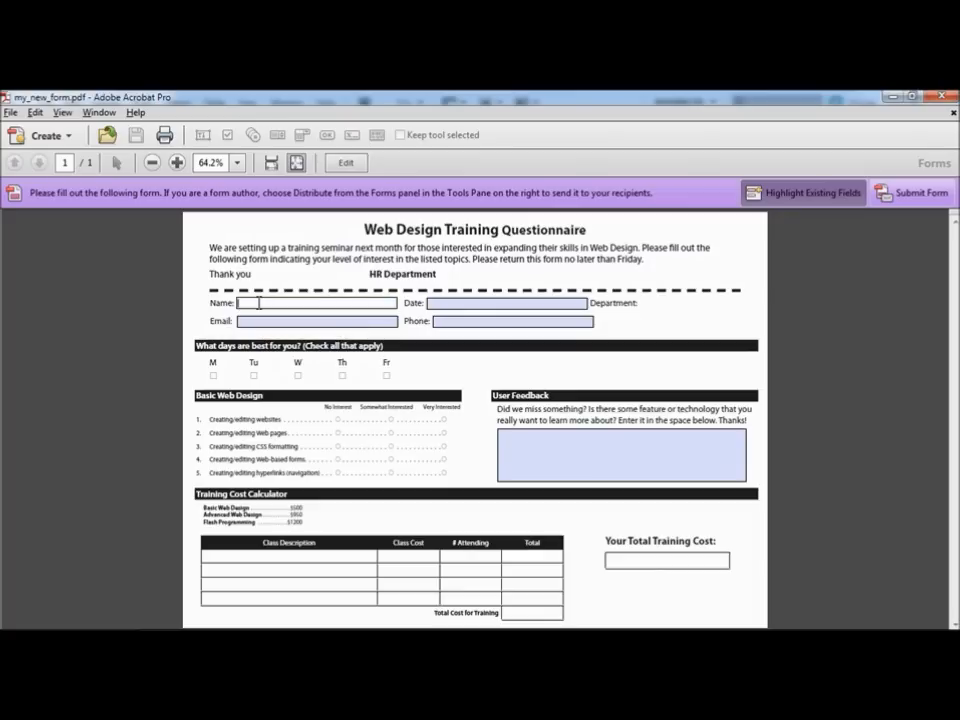
{"action": "type", "text": "Jim"}
{"action": "left_click", "coordinate": [432, 305]}
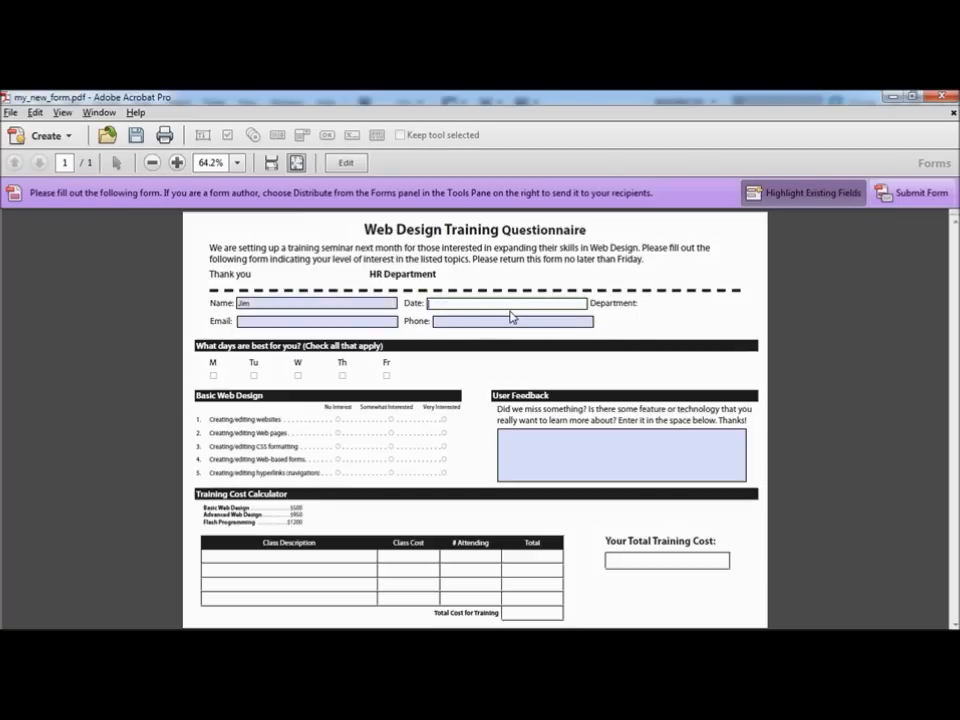
{"action": "type", "text": "11/7/10"}
{"action": "key", "text": "Tab"}
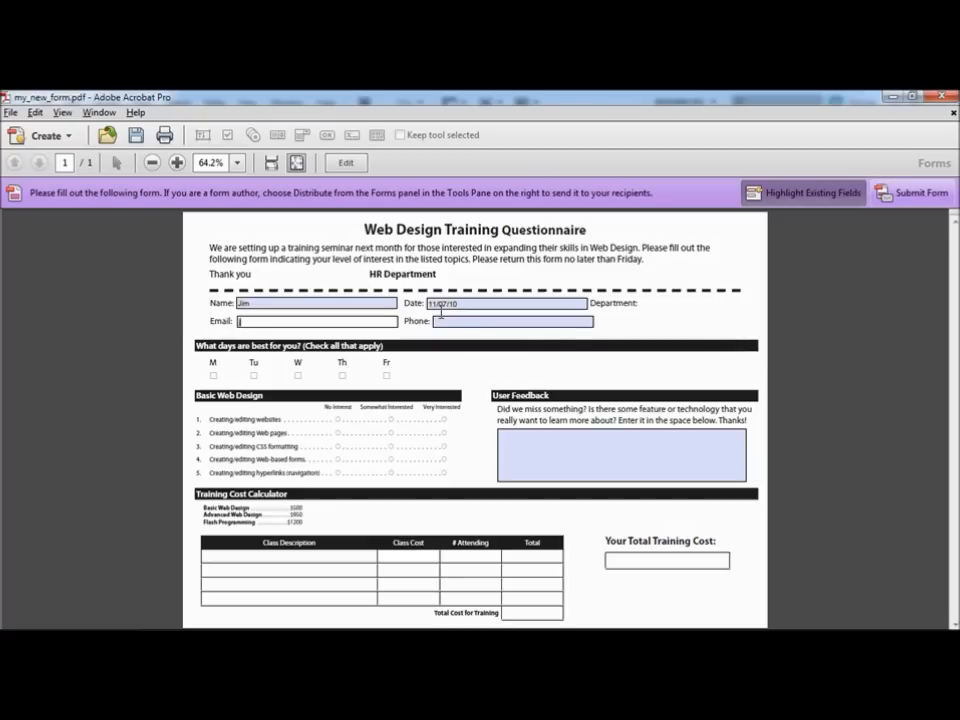
Step: Enter a sample e-mail and a ten-digit phone number, which auto-formats with parentheses and dash
{"action": "type", "text": "jim@email.com"}
{"action": "key", "text": "Tab"}
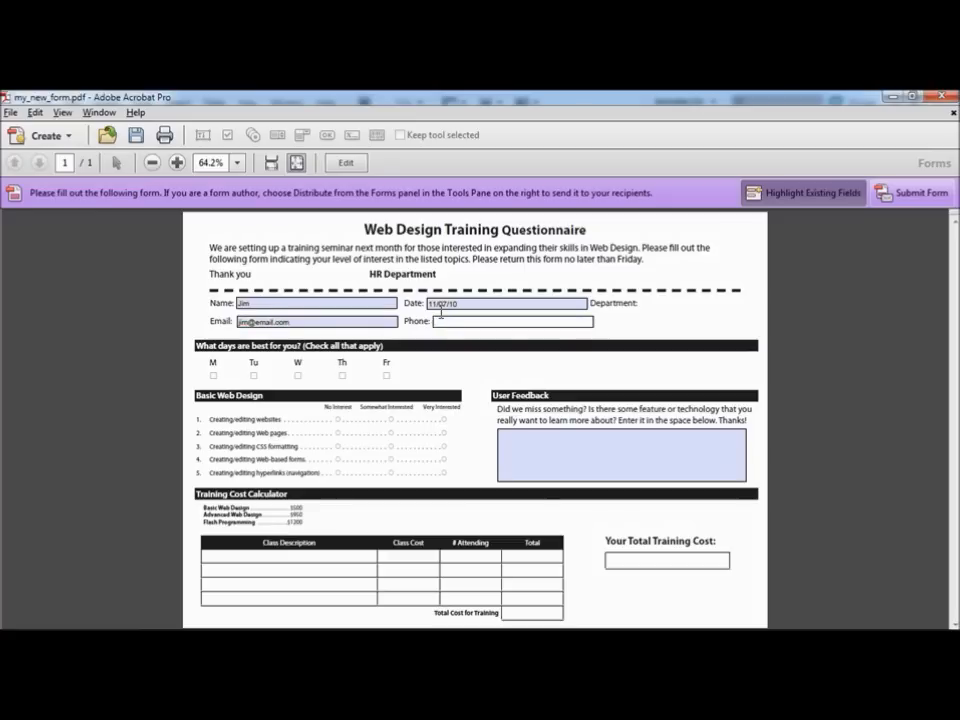
{"action": "type", "text": "3334445555"}
{"action": "key", "text": "Return"}
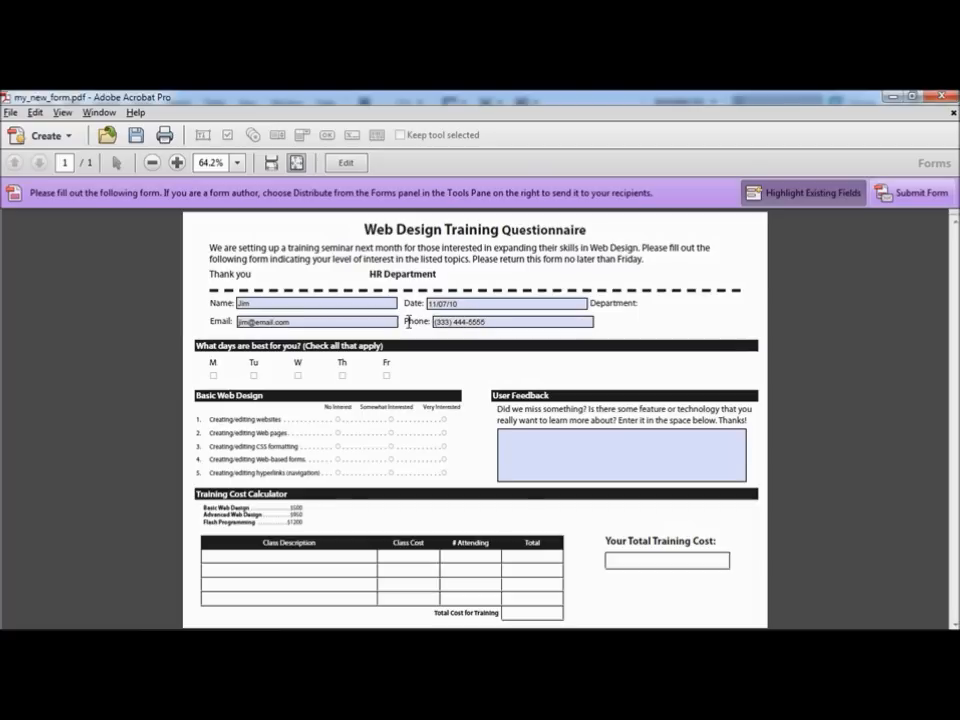
{"action": "left_click", "coordinate": [542, 442]}
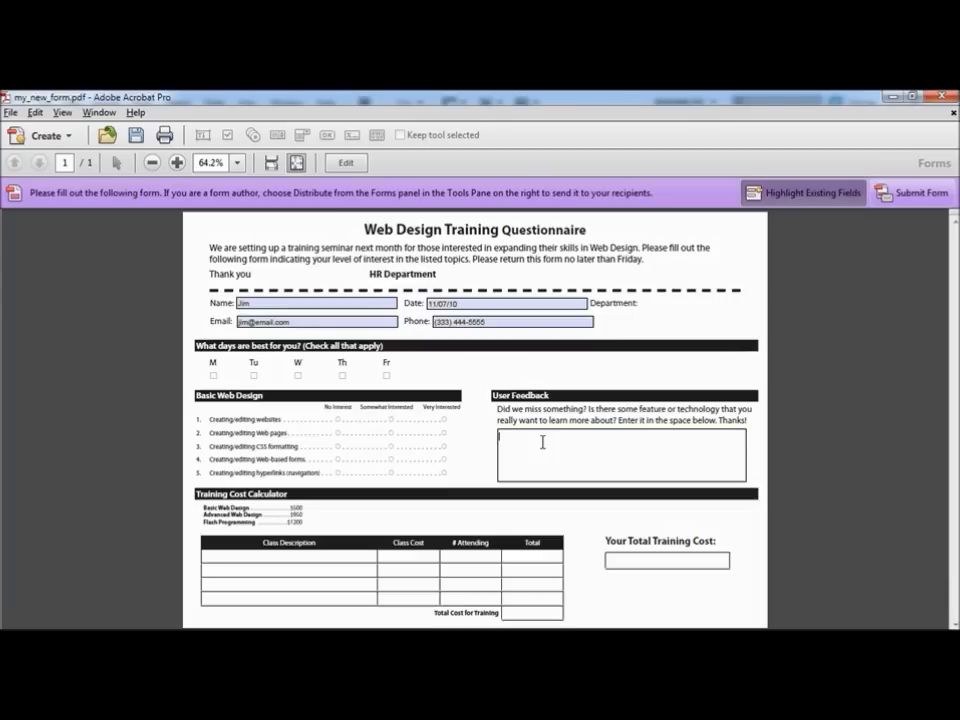
Step: Type a long sentence into Feedback that wraps to a second line, fixing a typo
{"action": "type", "text": "You can enter more than one line of data into the field and when you do"}
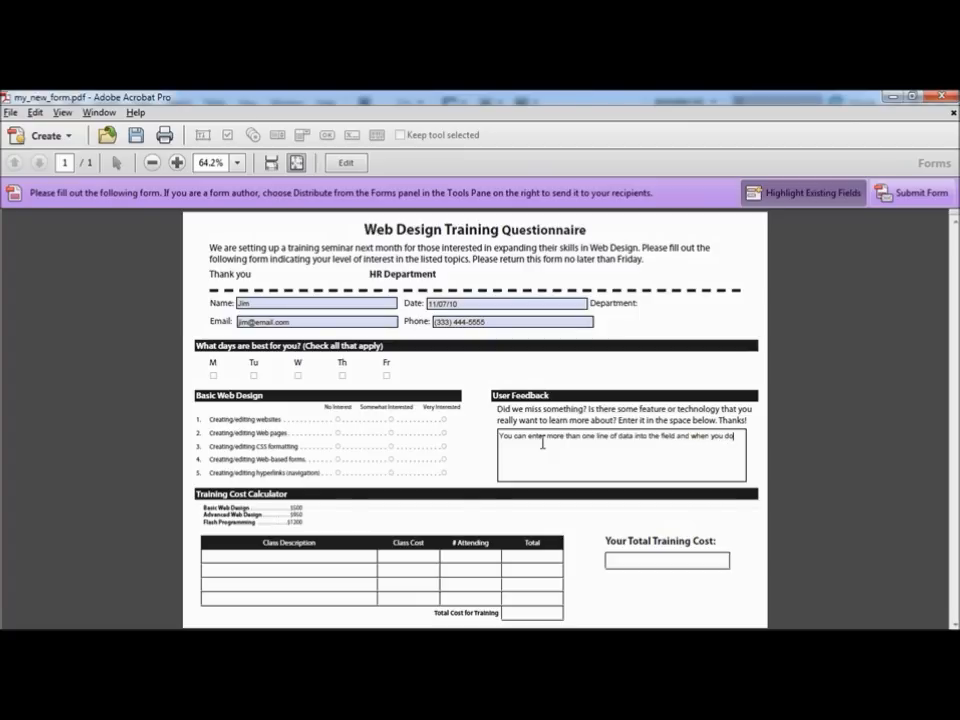
{"action": "type", "text": " the text will nw"}
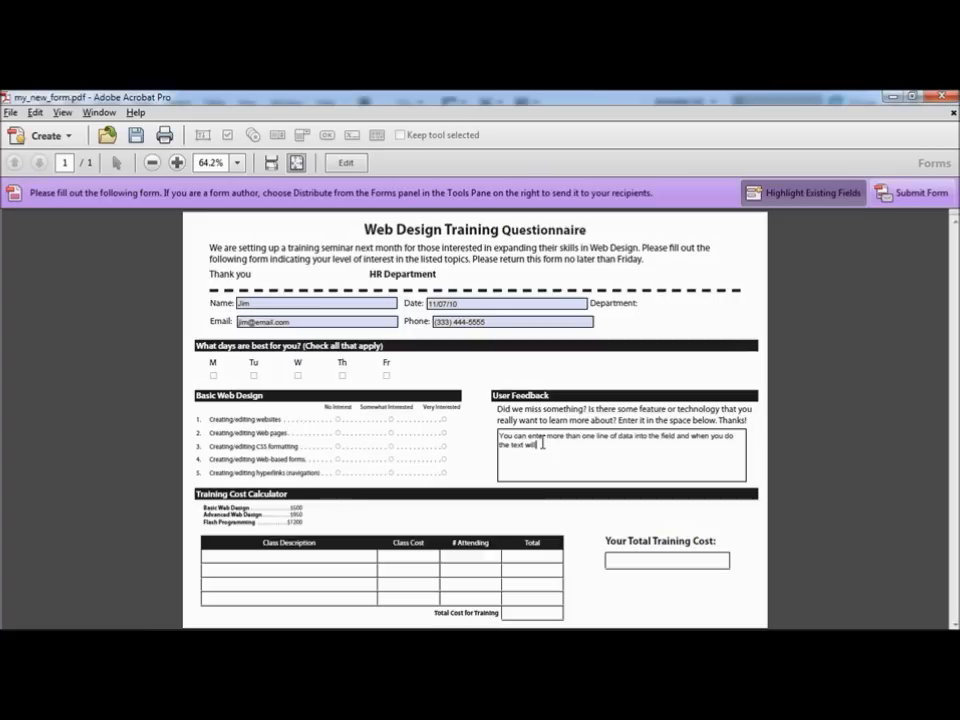
{"action": "type", "text": "rap"}
{"action": "key", "text": "BackSpace"}
{"action": "key", "text": "BackSpace"}
{"action": "key", "text": "BackSpace"}
{"action": "type", "text": "rap to the next line"}
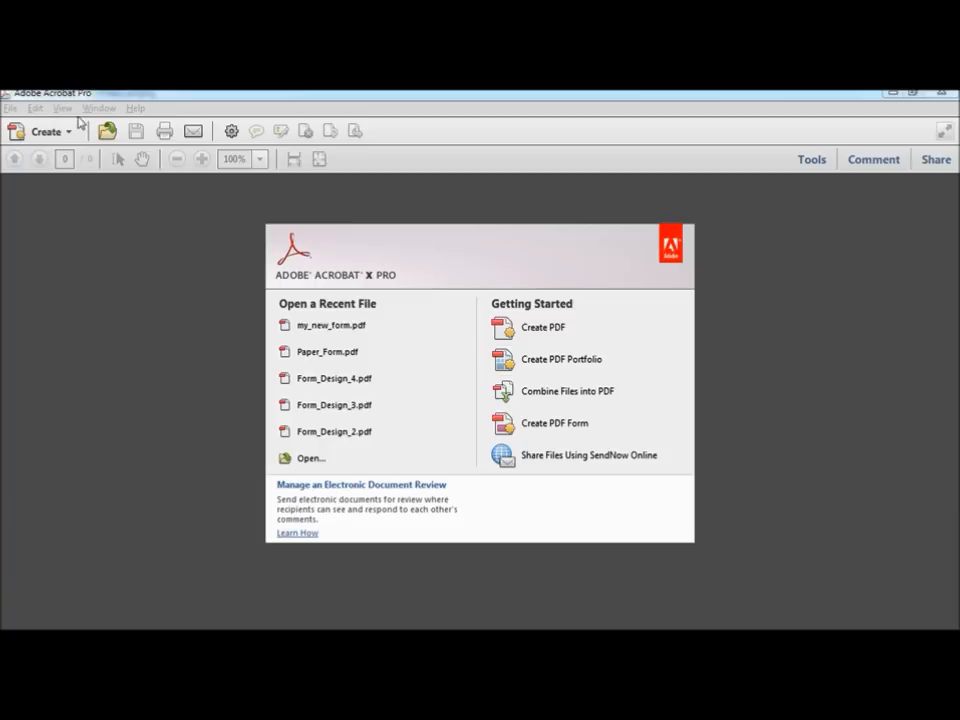
Step: Open Checkbox&Radiobutton.pdf from Chapter 06 and select the heading above the weekday checkboxes
{"action": "left_click", "coordinate": [12, 109]}
{"action": "left_click", "coordinate": [26, 126]}
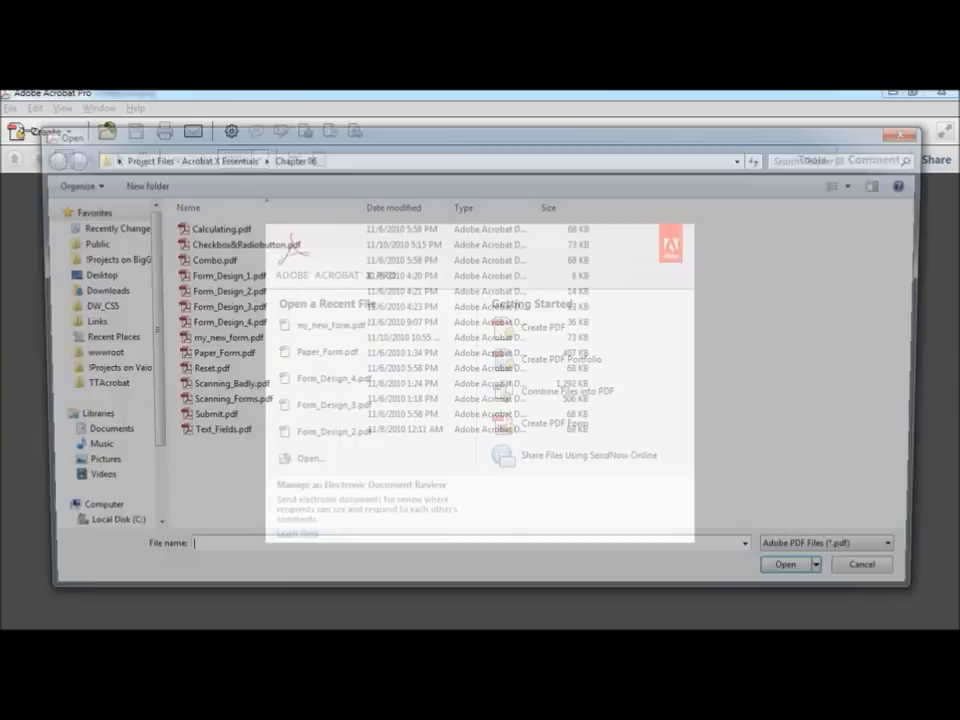
{"action": "left_click", "coordinate": [266, 249]}
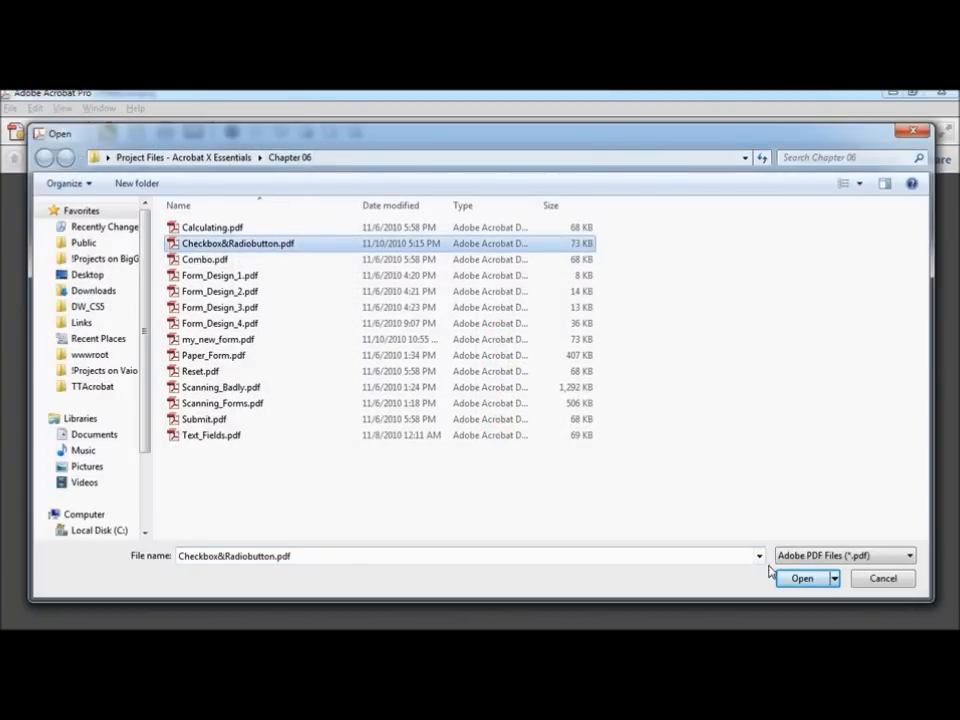
{"action": "left_click", "coordinate": [801, 578]}
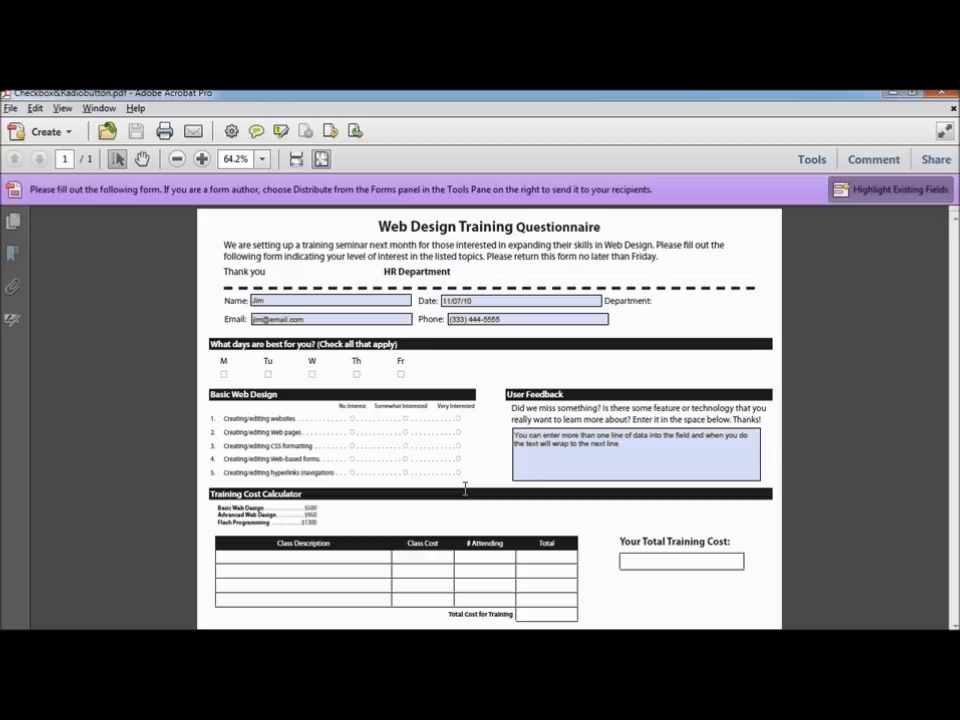
{"action": "left_click_drag", "start_coordinate": [210, 344], "coordinate": [402, 351]}
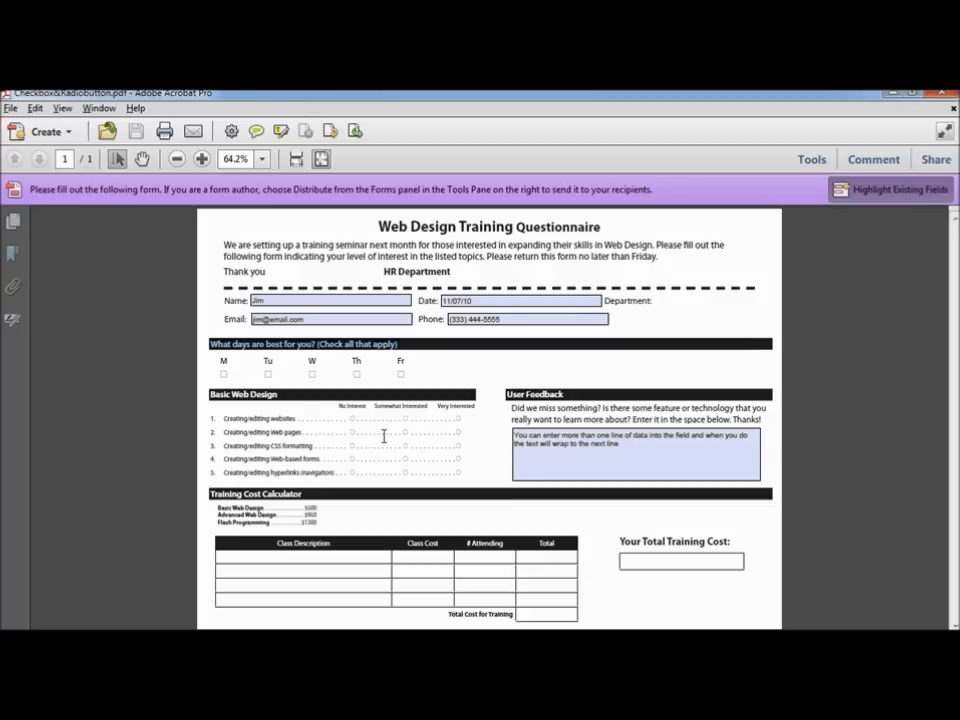
Step: Enter form-editing mode and pick the Check Box field tool
{"action": "left_click", "coordinate": [812, 160]}
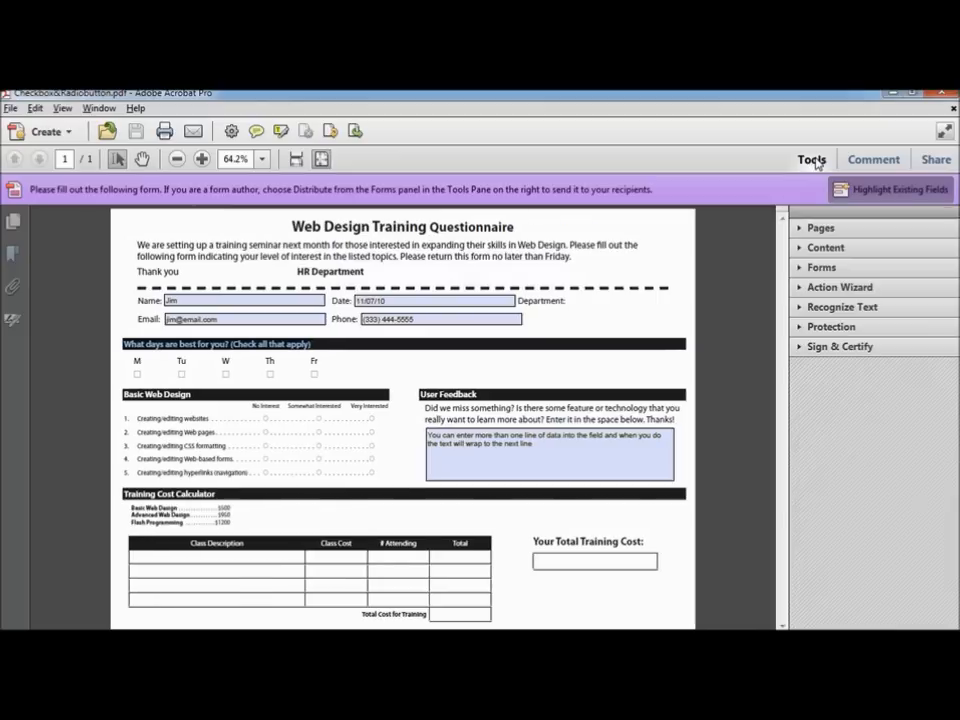
{"action": "left_click", "coordinate": [820, 267]}
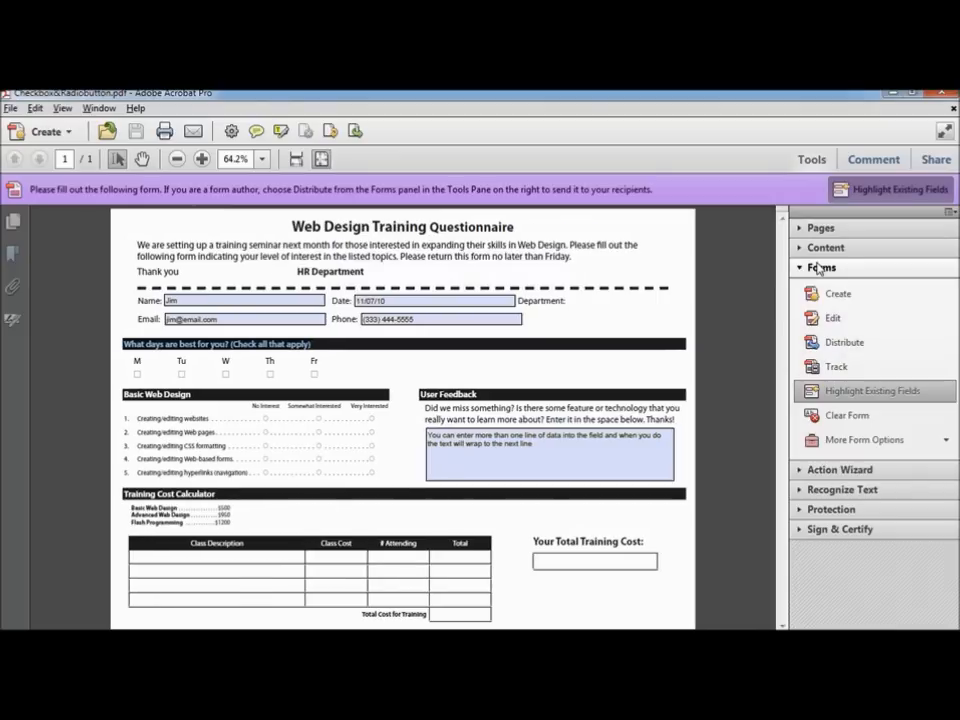
{"action": "left_click", "coordinate": [853, 320]}
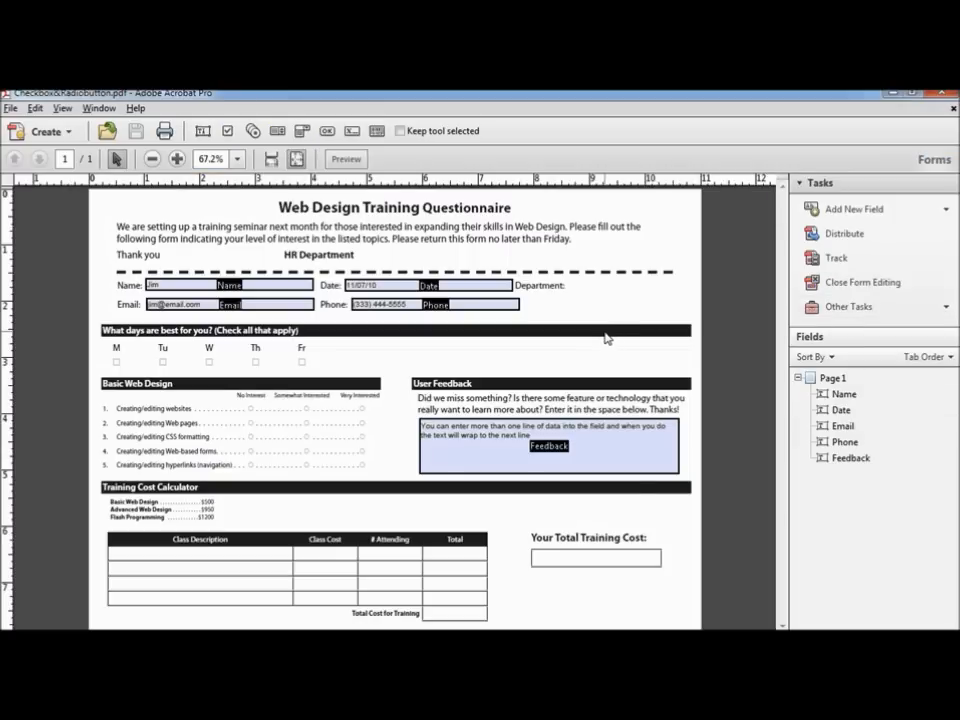
{"action": "left_click", "coordinate": [845, 210]}
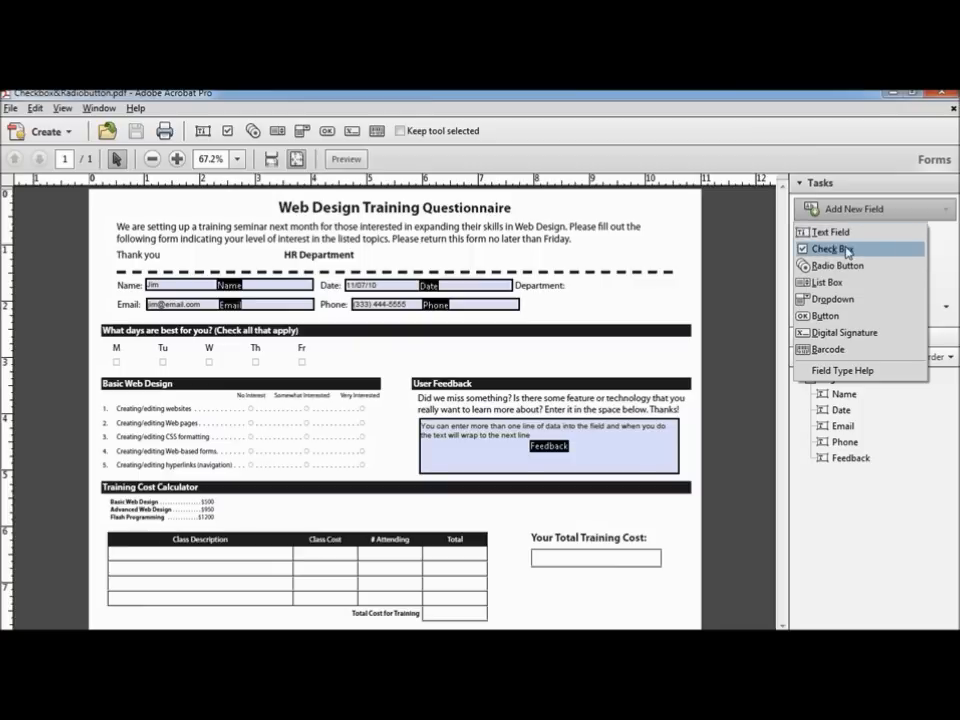
{"action": "left_click", "coordinate": [846, 250]}
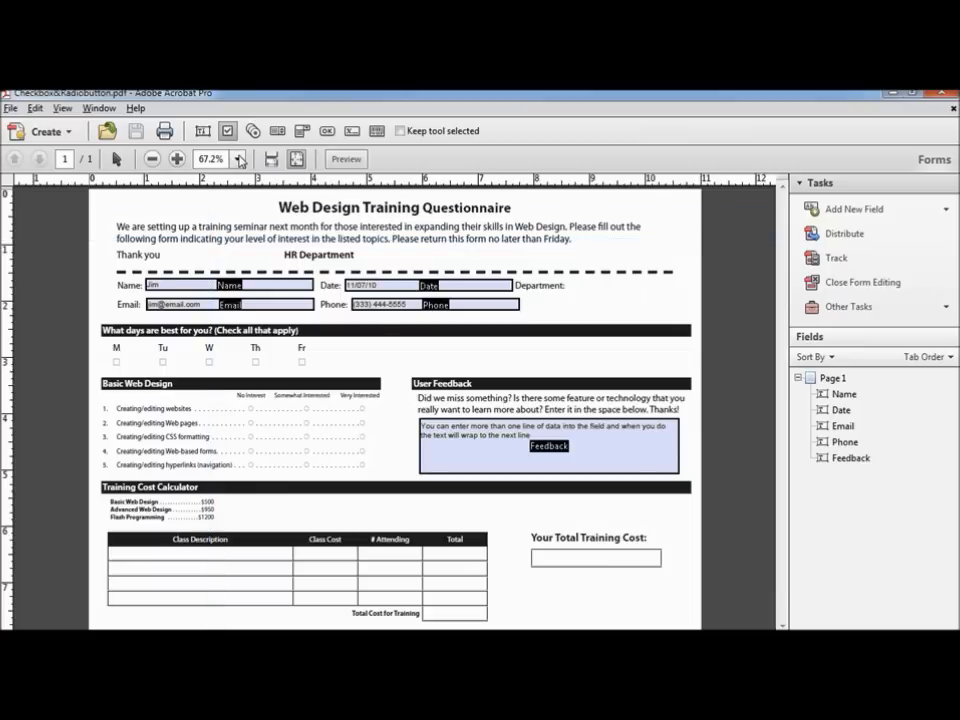
Step: Zoom the page to 150% and scroll down to the weekday boxes
{"action": "left_click", "coordinate": [239, 159]}
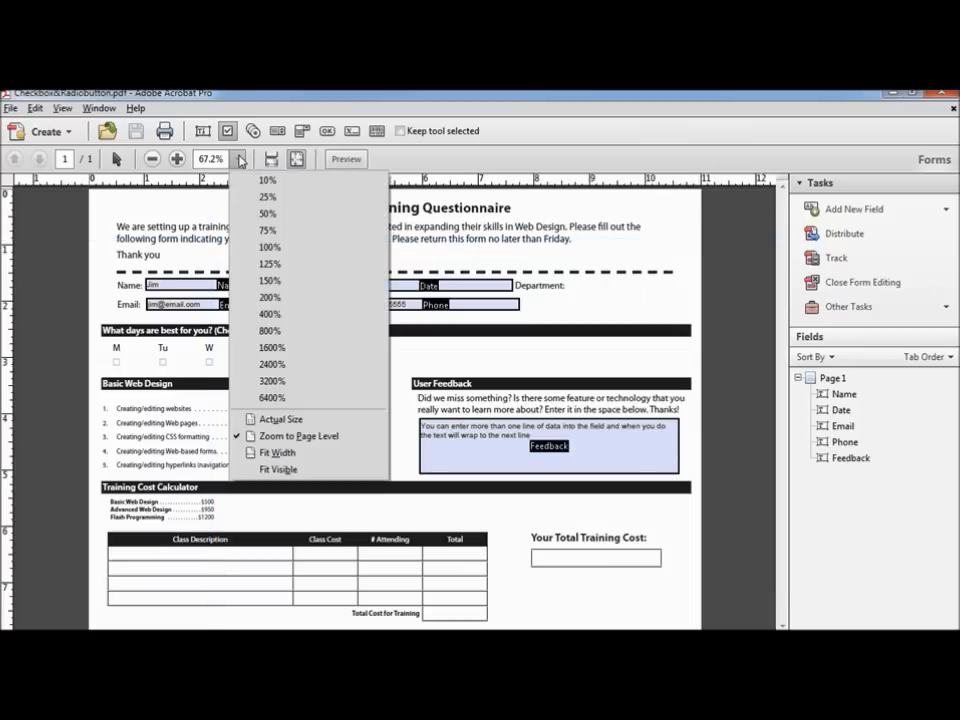
{"action": "left_click", "coordinate": [296, 281]}
{"action": "scroll", "coordinate": [345, 350], "scroll_direction": "down", "scroll_amount": 5}
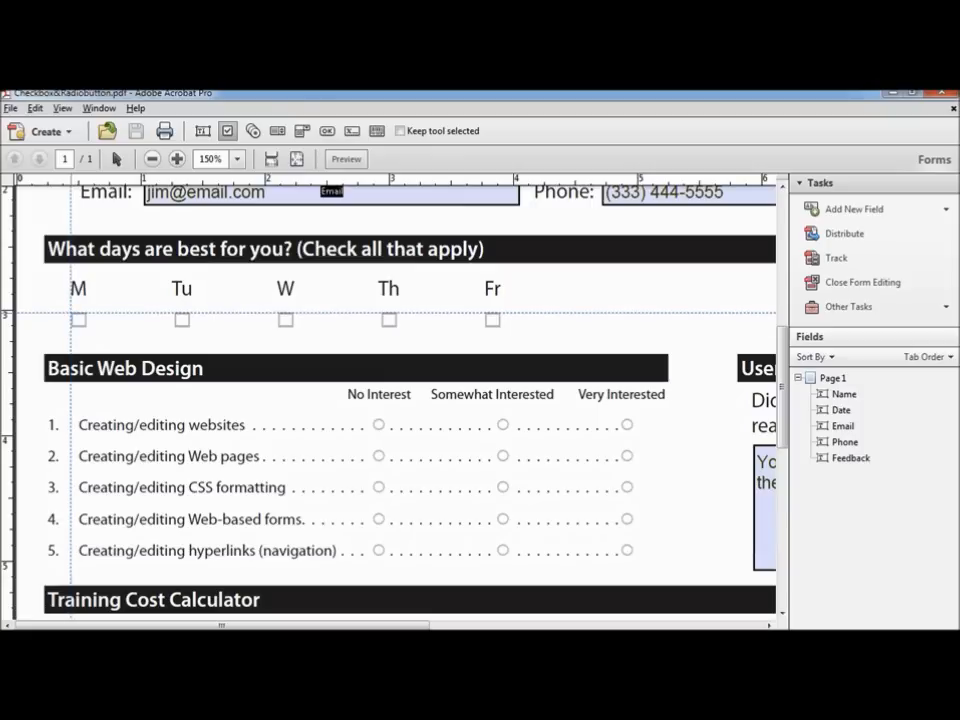
Step: Draw a check box named Monday over the M box and open All Properties
{"action": "left_click", "coordinate": [72, 314]}
{"action": "left_click_drag", "start_coordinate": [71, 313], "coordinate": [86, 327]}
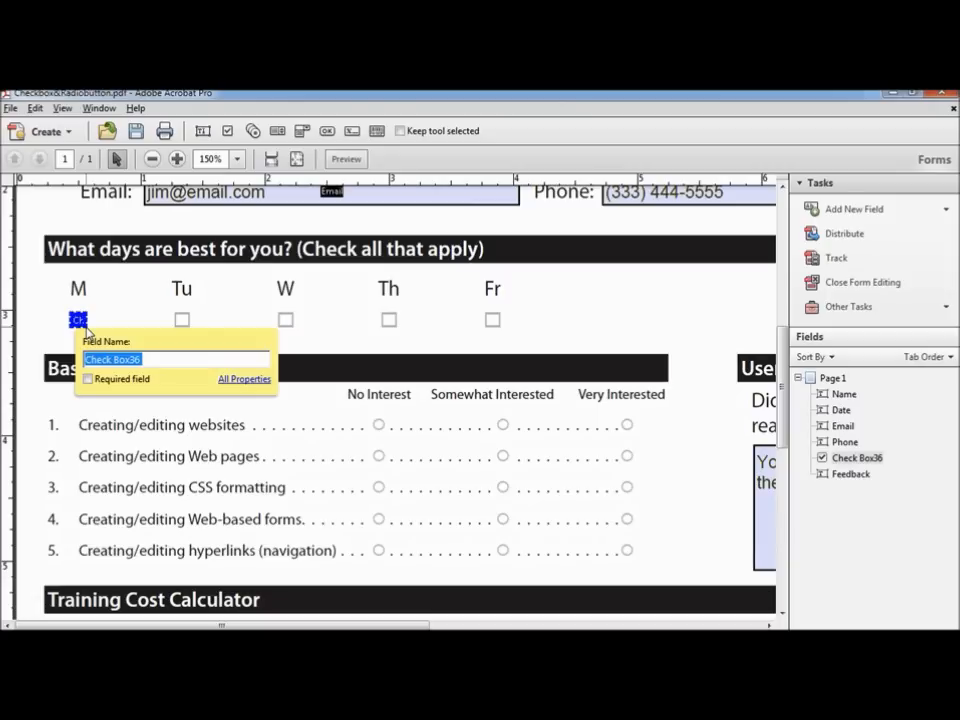
{"action": "type", "text": "Monday"}
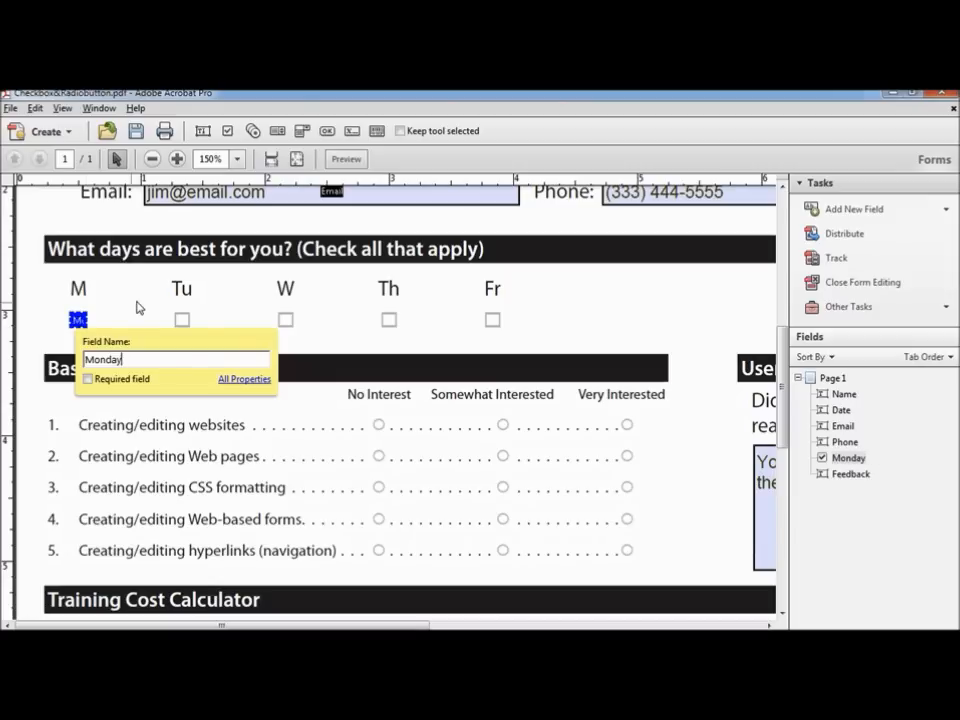
{"action": "left_click", "coordinate": [243, 379]}
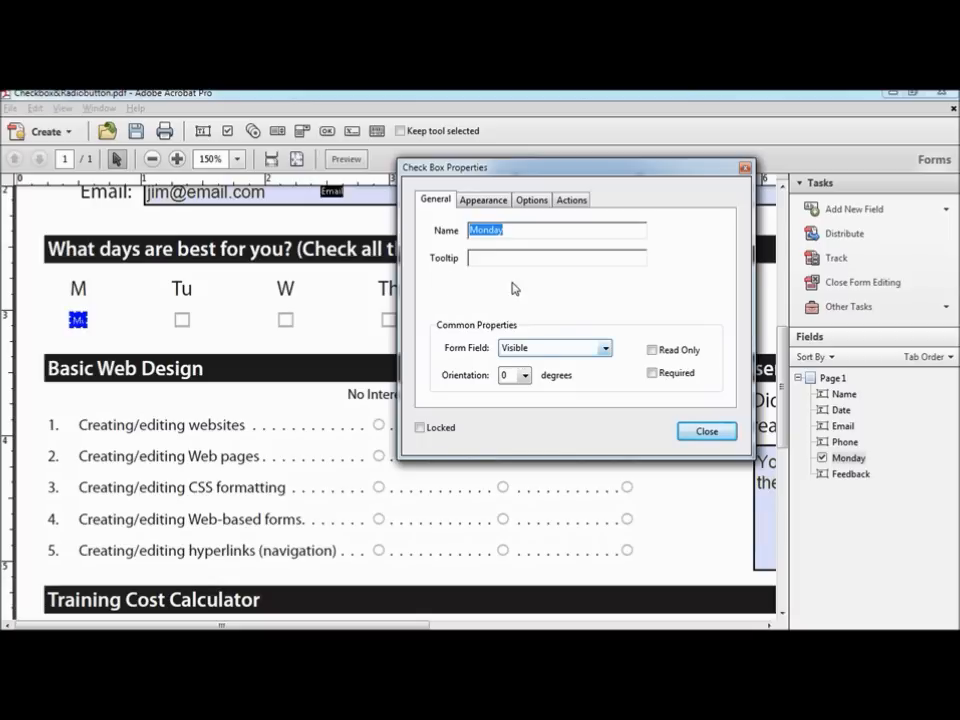
Step: Set the Monday check box's border and fill colours to No Color
{"action": "left_click", "coordinate": [486, 201]}
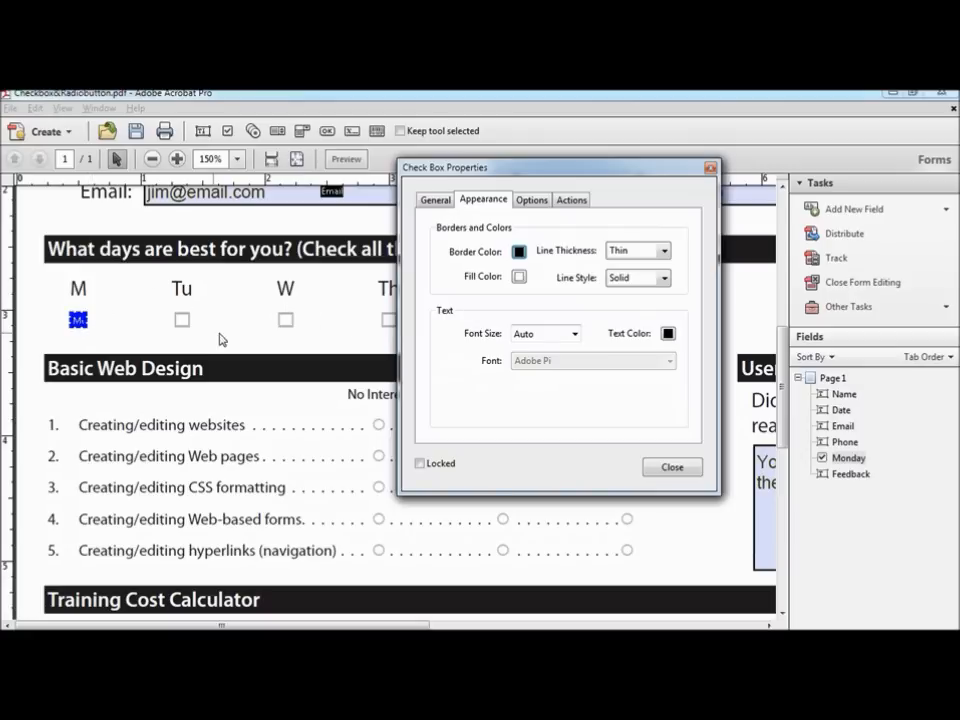
{"action": "left_click", "coordinate": [519, 253]}
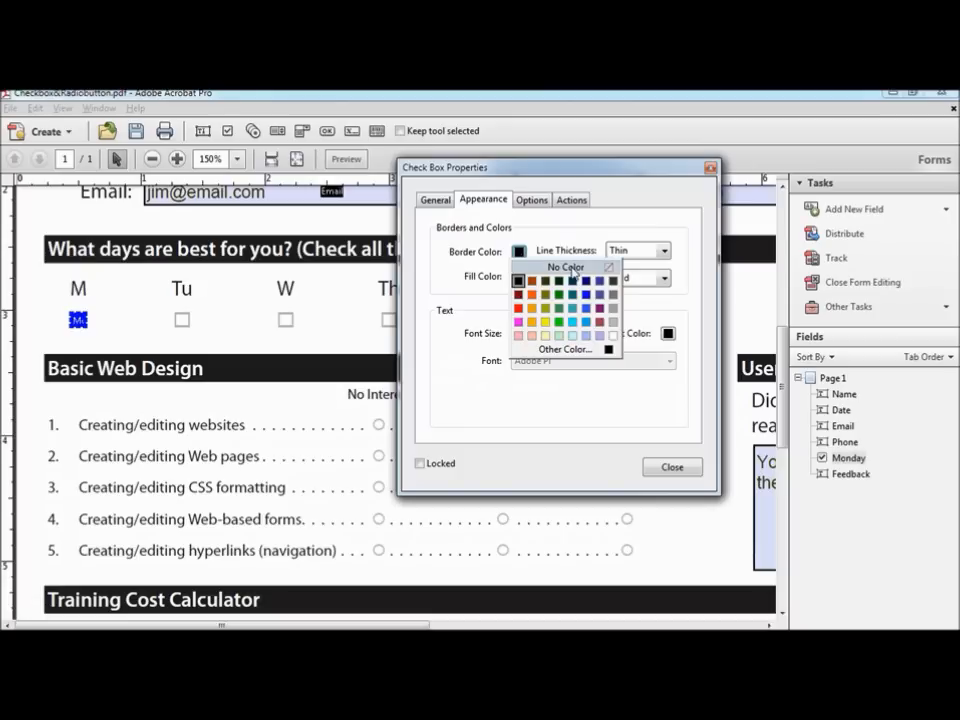
{"action": "left_click", "coordinate": [566, 267]}
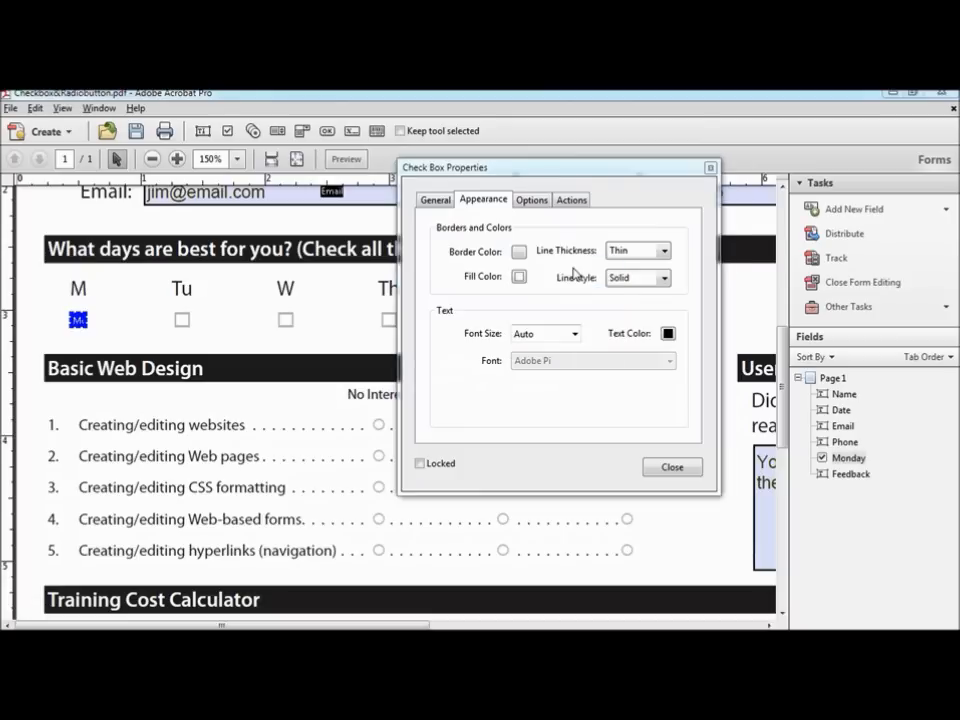
{"action": "left_click", "coordinate": [519, 278]}
{"action": "left_click", "coordinate": [562, 291]}
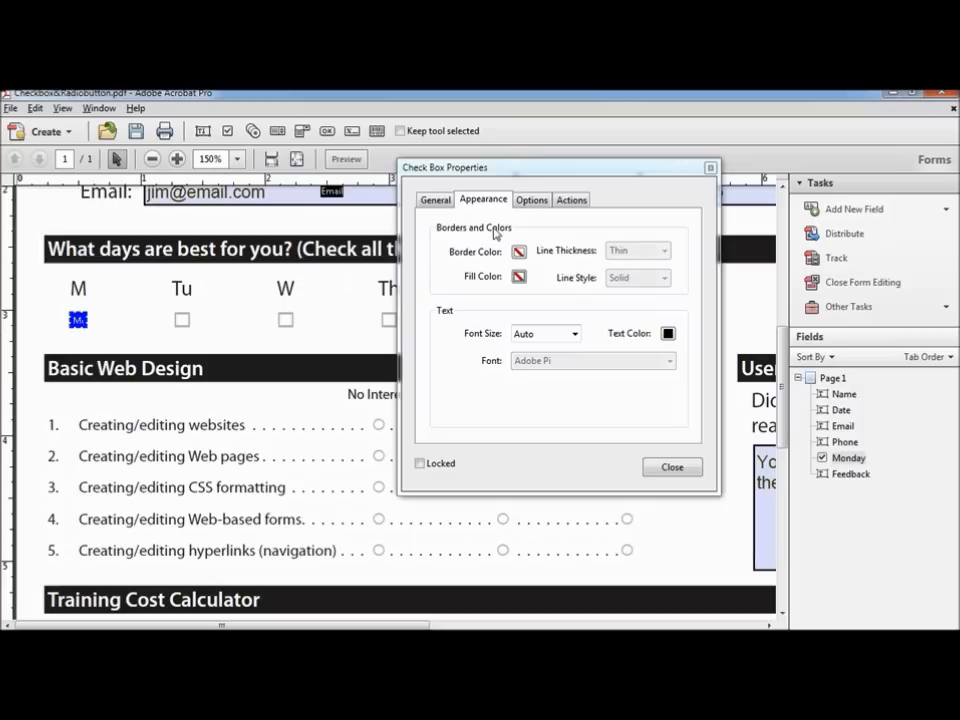
Step: Choose the Square check box style, keeping export value Yes and actions unchanged
{"action": "left_click", "coordinate": [532, 200]}
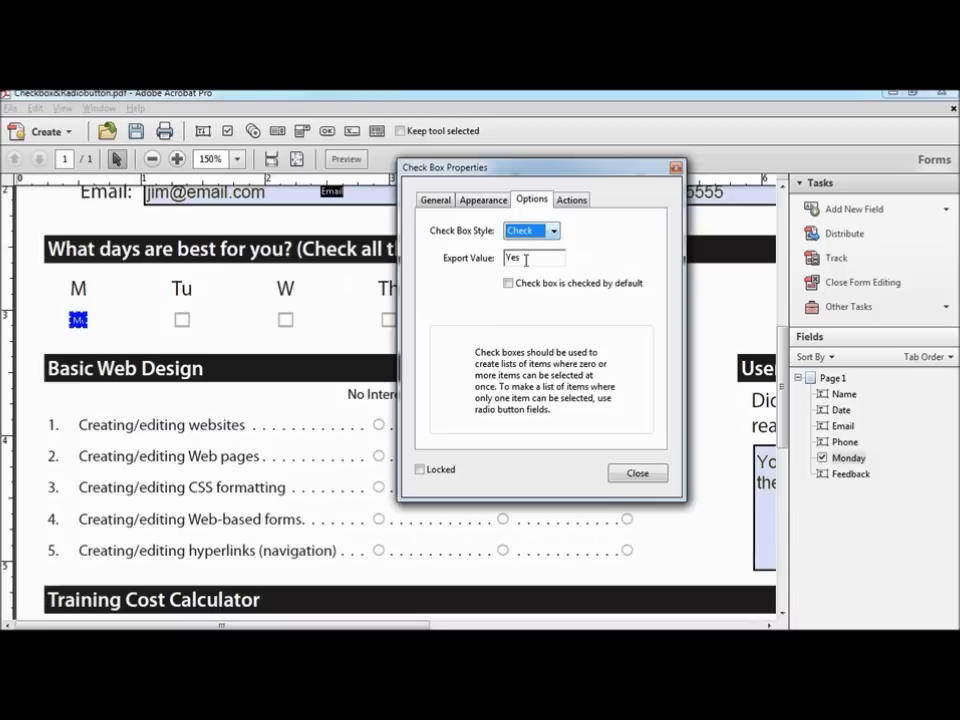
{"action": "left_click_drag", "start_coordinate": [525, 258], "coordinate": [498, 259]}
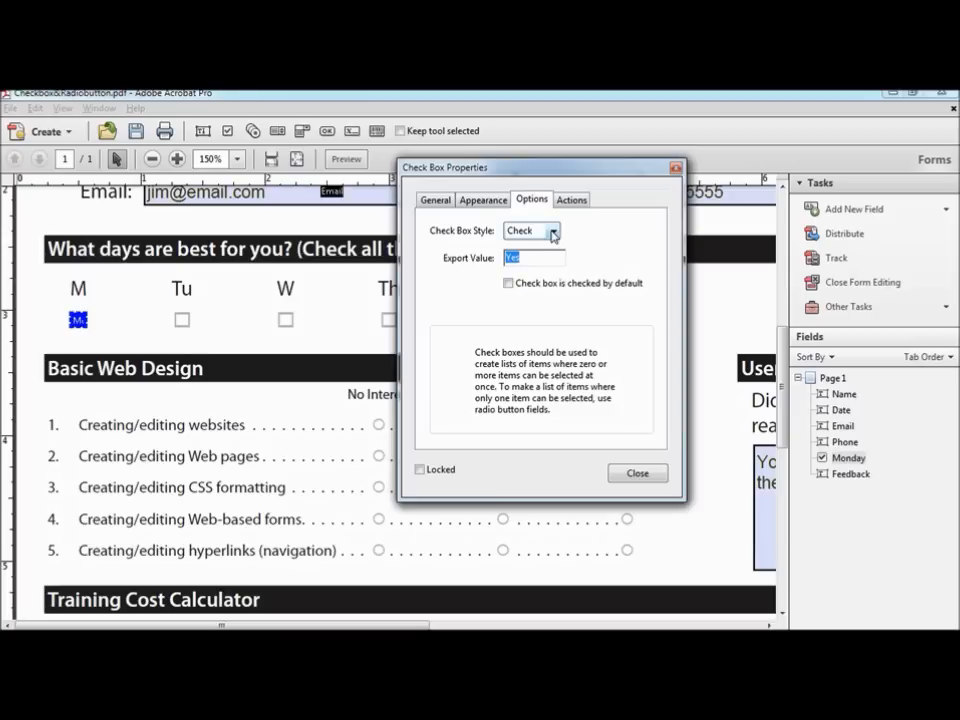
{"action": "left_click", "coordinate": [553, 233]}
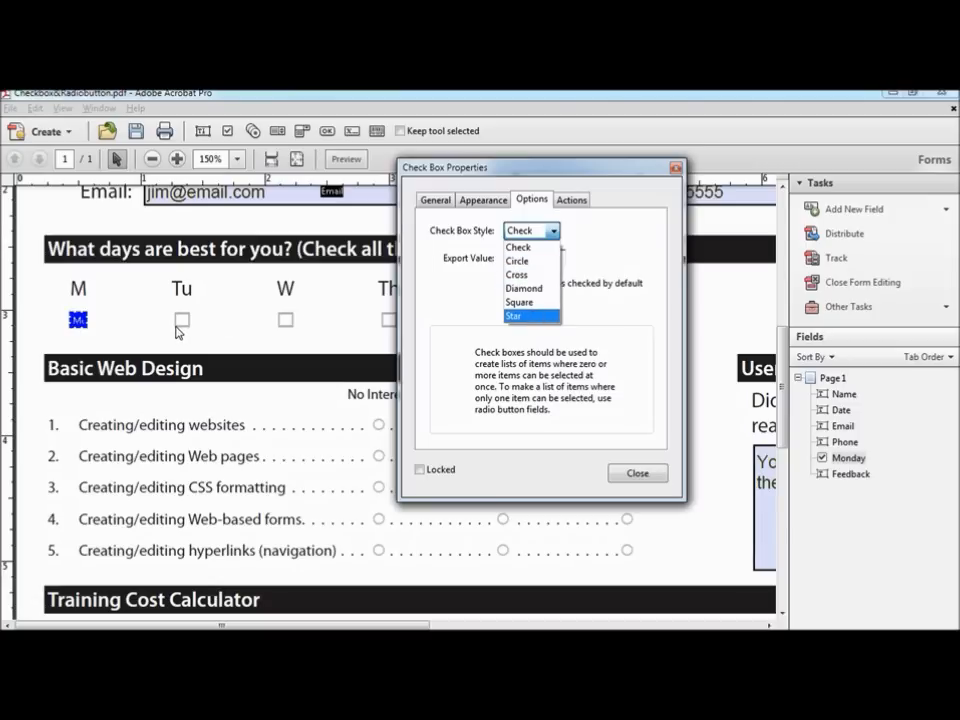
{"action": "left_click", "coordinate": [526, 302]}
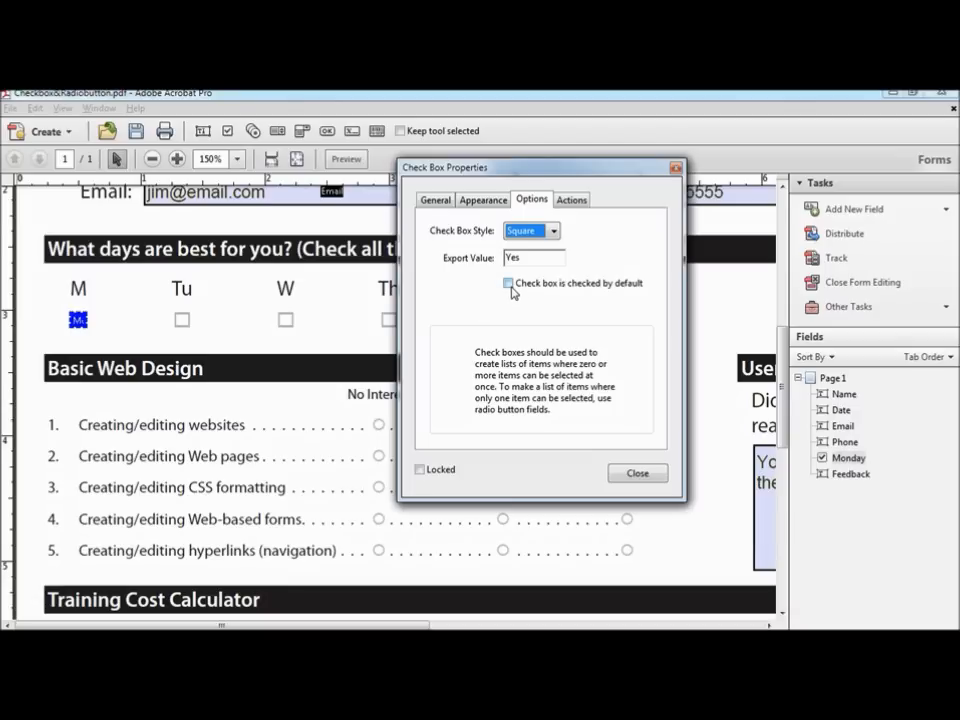
{"action": "left_click", "coordinate": [579, 201]}
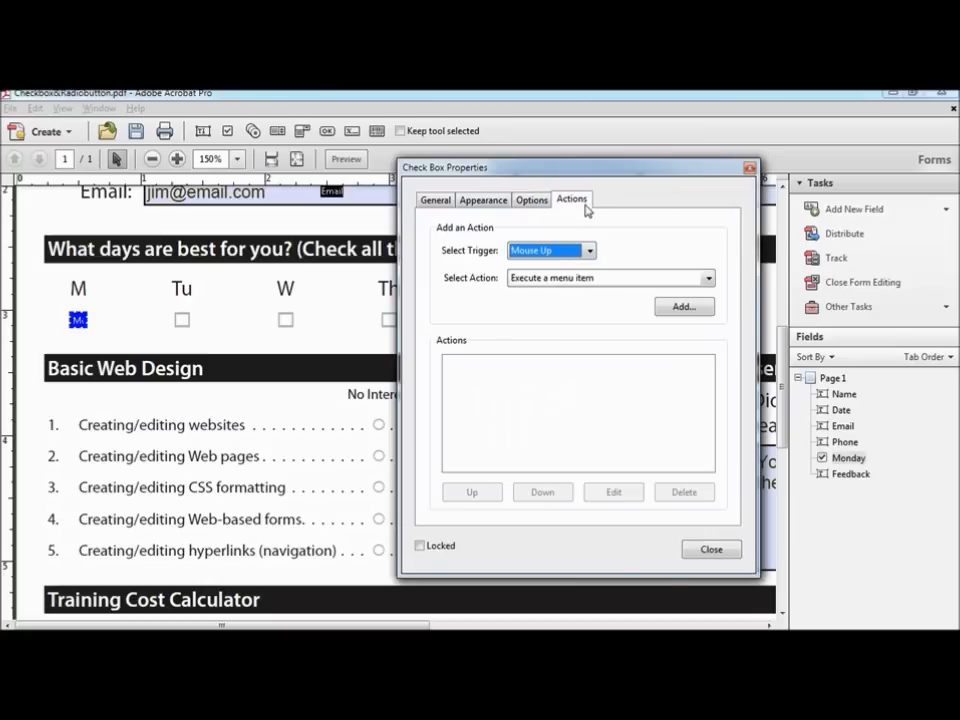
{"action": "left_click", "coordinate": [709, 279]}
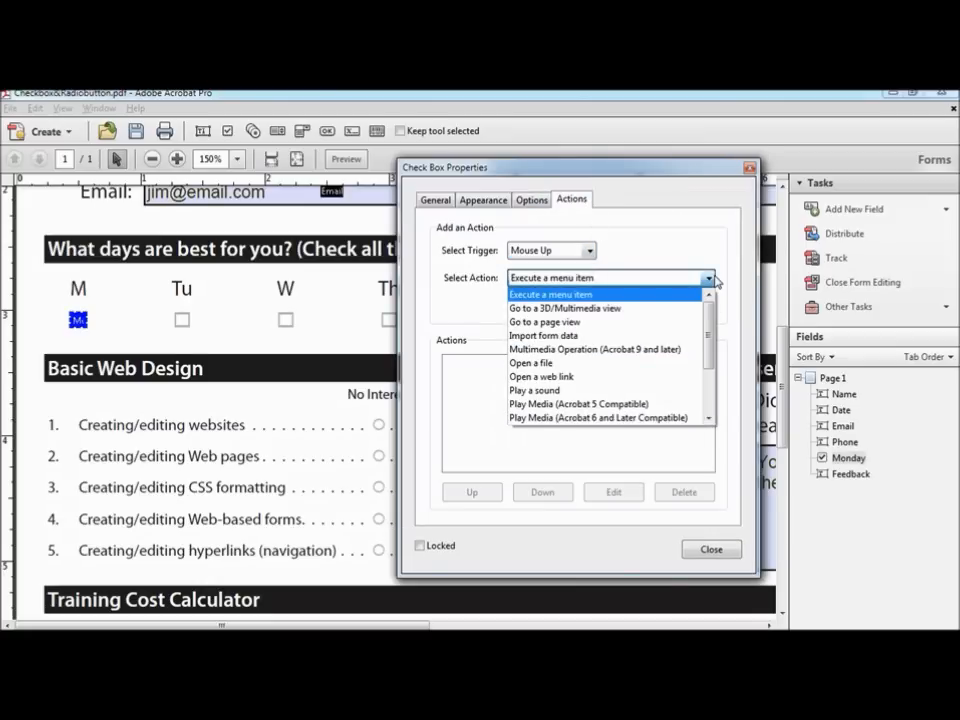
{"action": "left_click", "coordinate": [712, 280]}
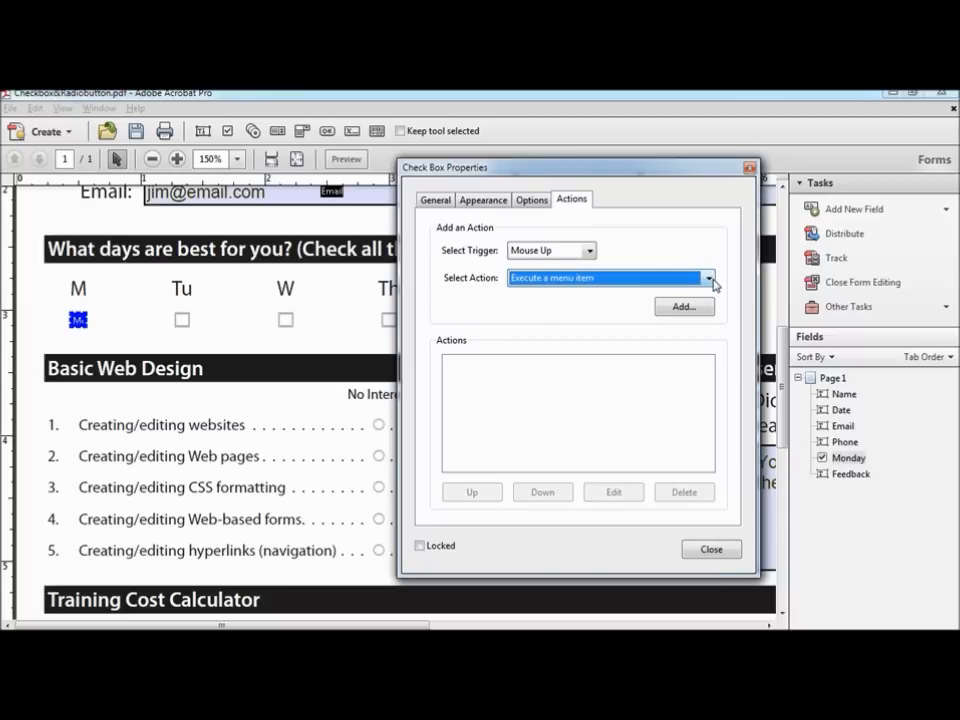
Step: Close the dialog and make Monday's properties the default for new check box fields
{"action": "left_click", "coordinate": [750, 170]}
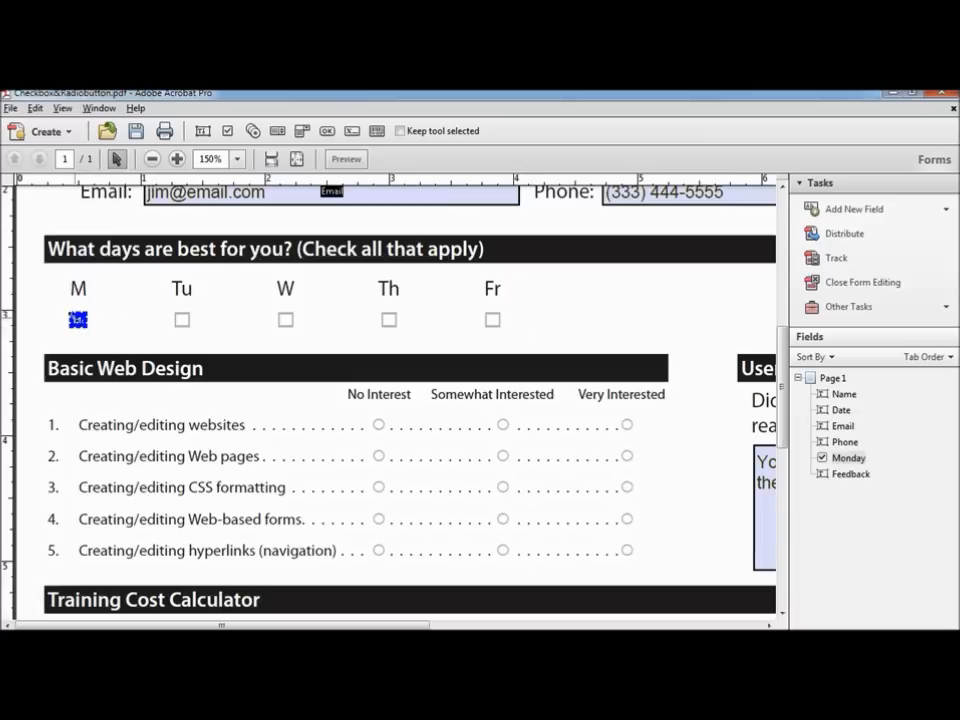
{"action": "right_click", "coordinate": [80, 319]}
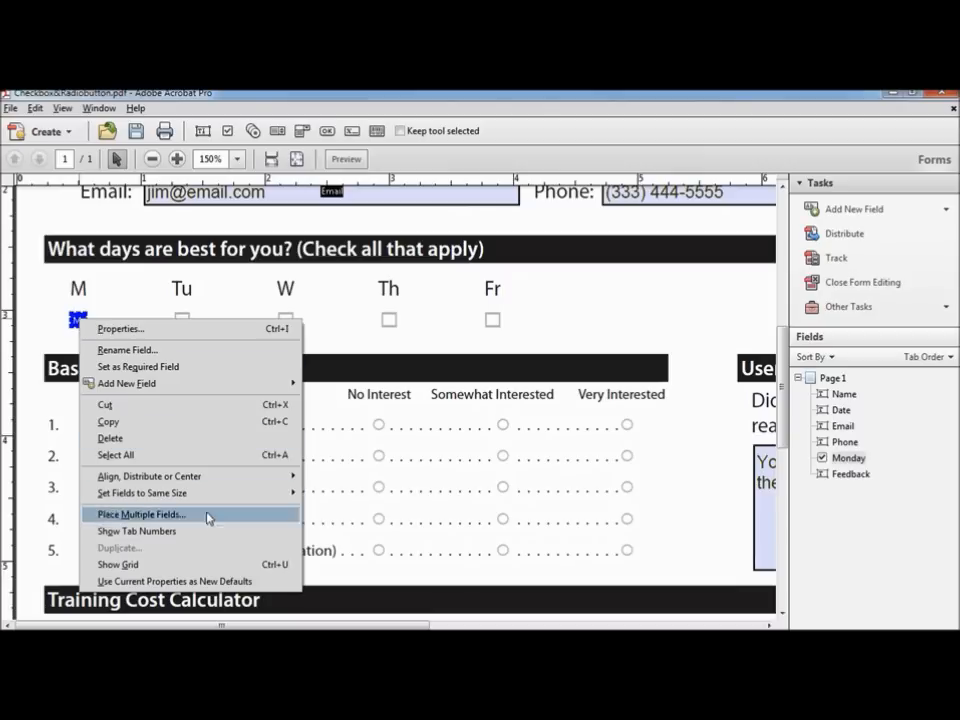
{"action": "left_click", "coordinate": [224, 582]}
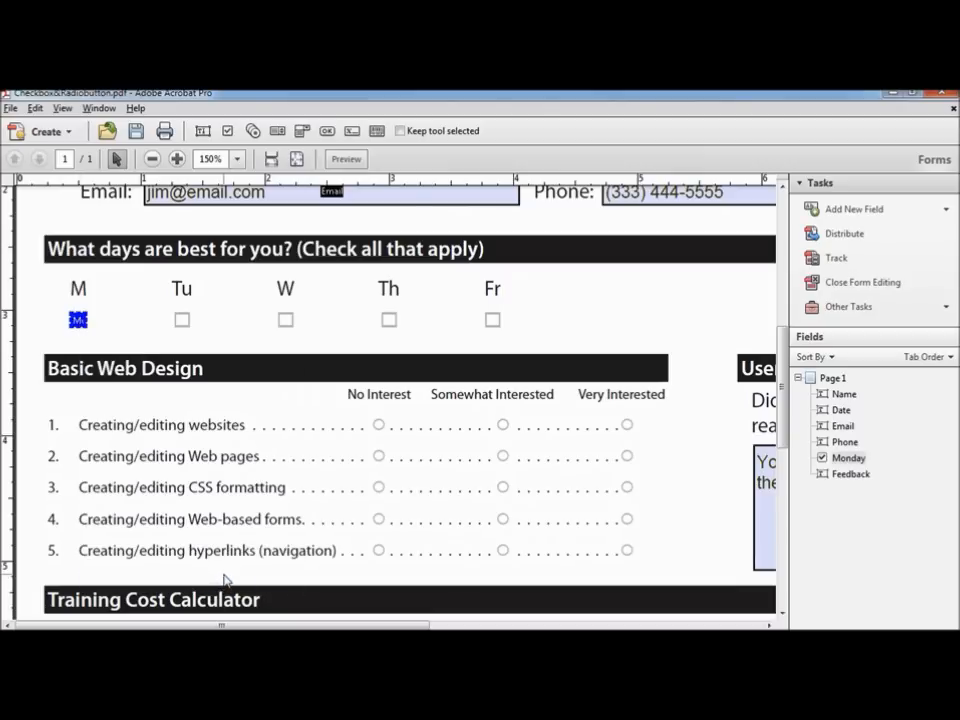
{"action": "left_click", "coordinate": [856, 211]}
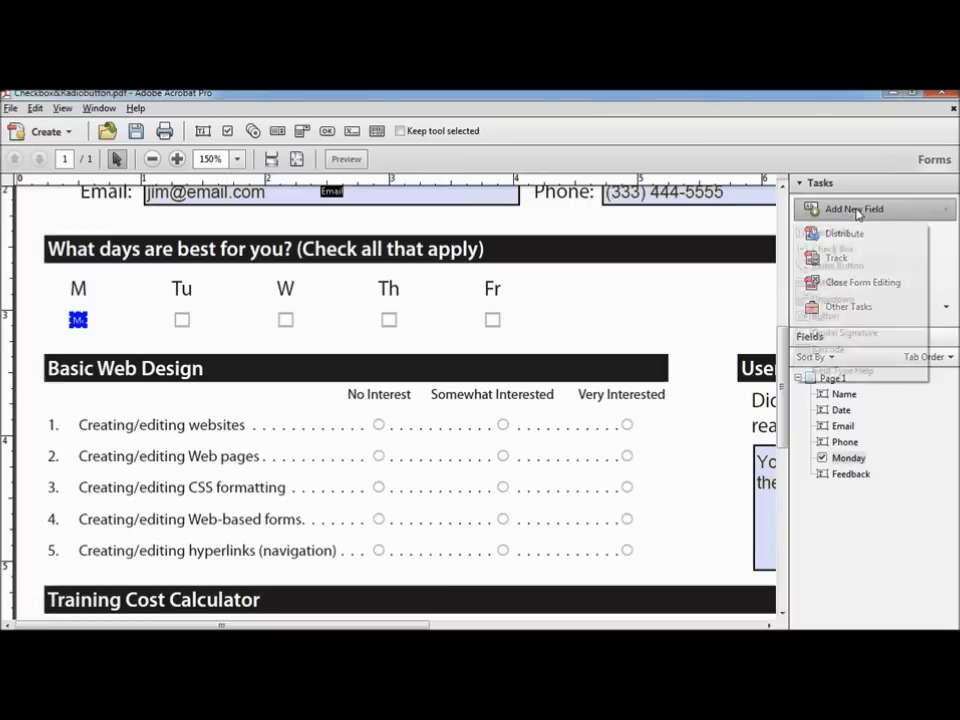
{"action": "left_click", "coordinate": [855, 250]}
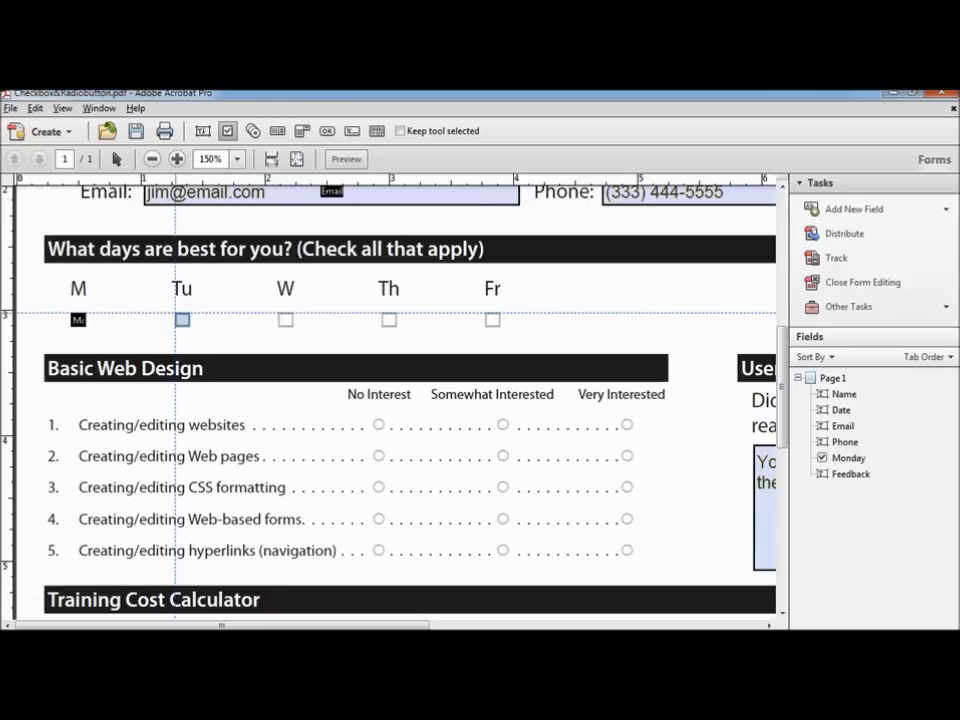
Step: Add check boxes named Tuesday and Wednesday on the Tu and W boxes
{"action": "left_click", "coordinate": [182, 319]}
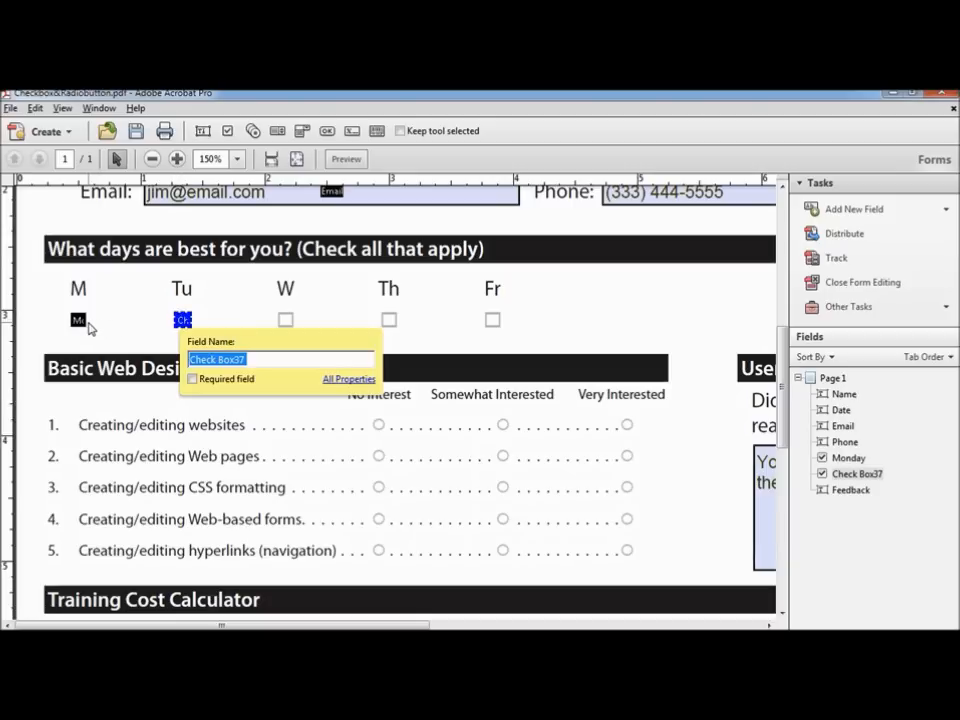
{"action": "type", "text": "T"}
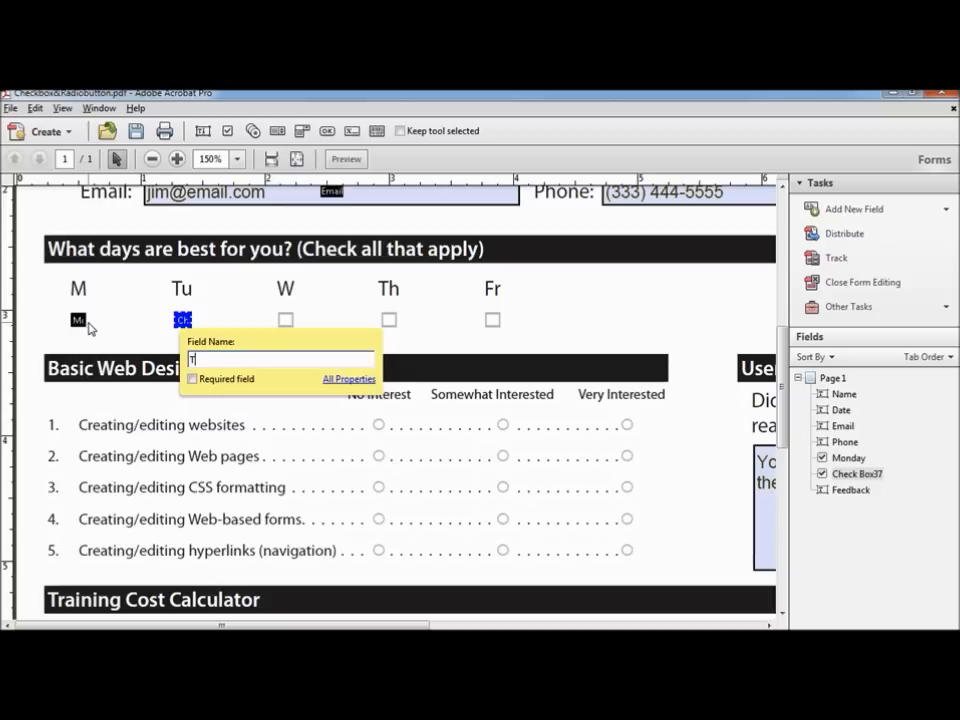
{"action": "type", "text": "uesday"}
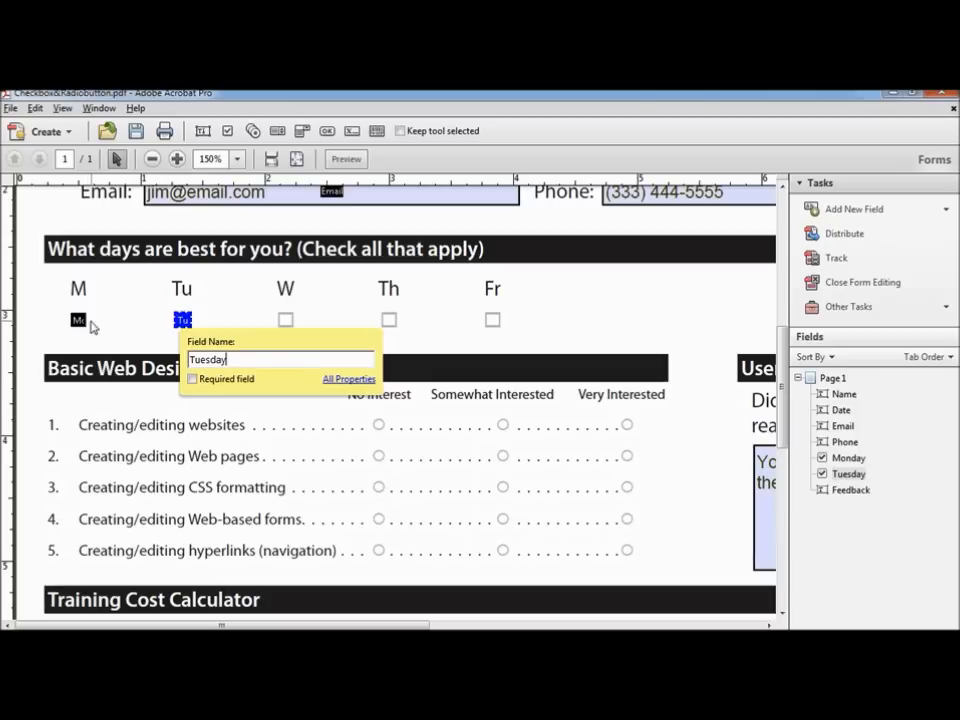
{"action": "right_click", "coordinate": [289, 320]}
{"action": "left_click", "coordinate": [339, 342]}
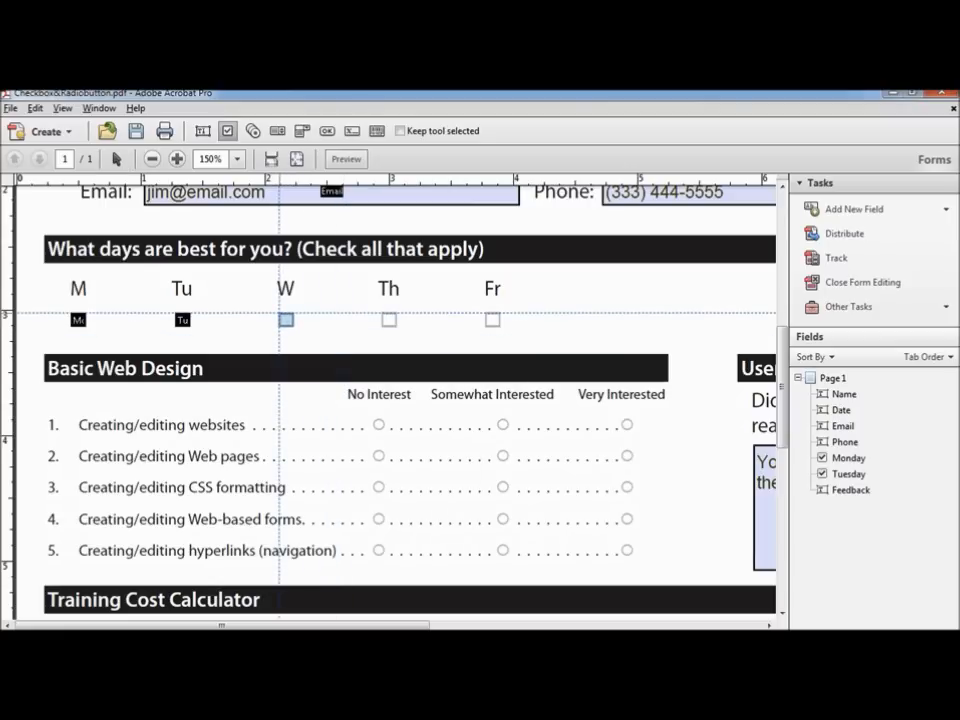
{"action": "left_click", "coordinate": [286, 320]}
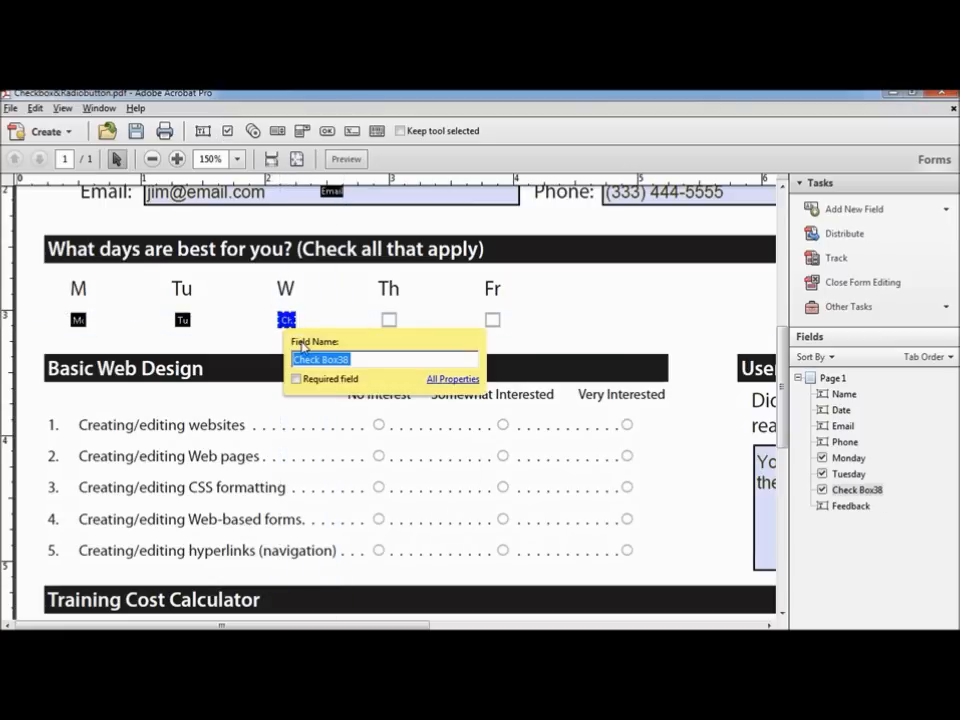
{"action": "type", "text": "Wednesday"}
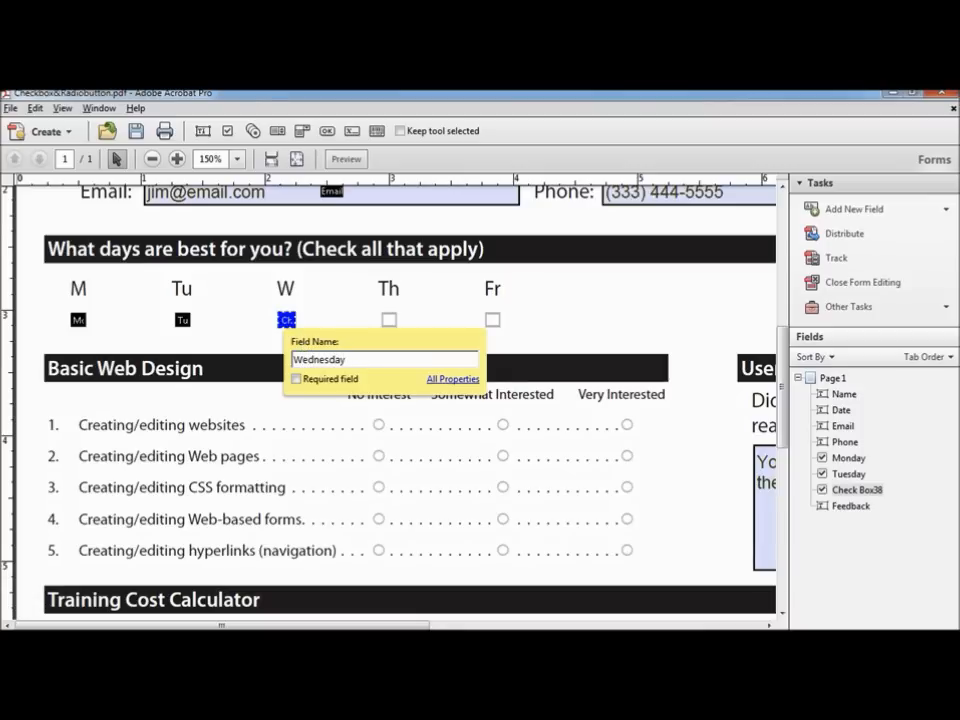
Step: Add check boxes named Thursday and Friday under the Th and Fr labels
{"action": "right_click", "coordinate": [393, 315]}
{"action": "left_click", "coordinate": [420, 338]}
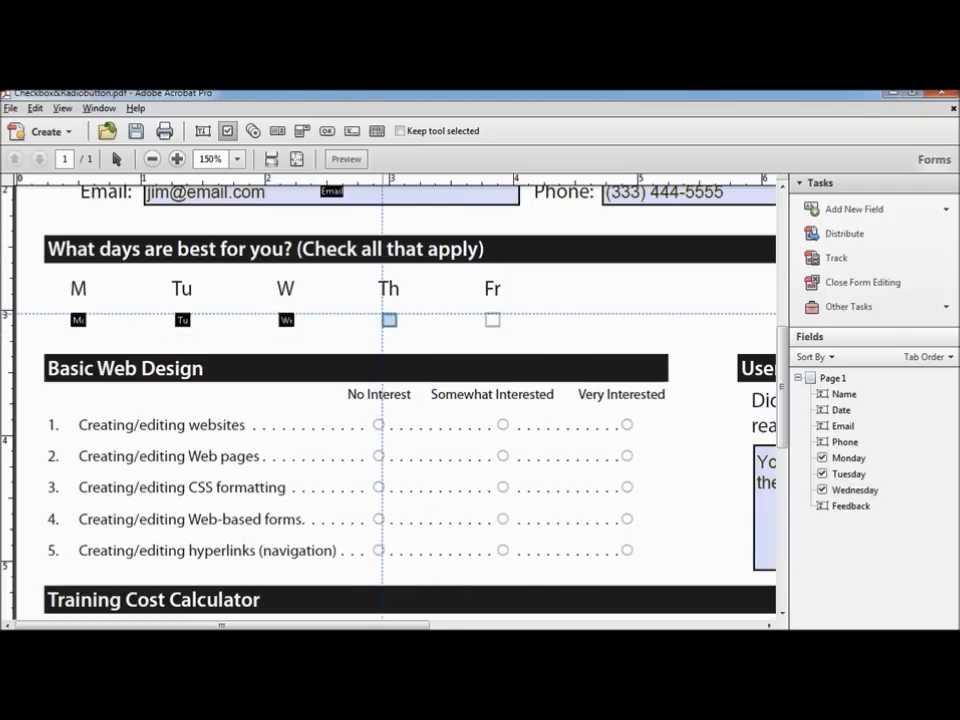
{"action": "left_click", "coordinate": [382, 313]}
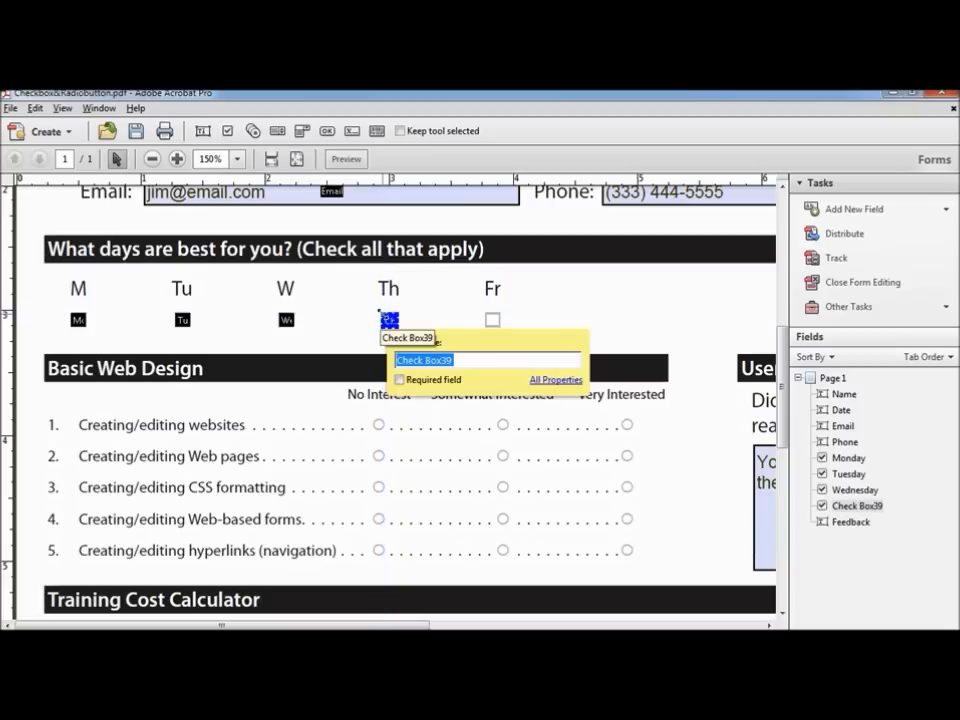
{"action": "type", "text": "Thursday"}
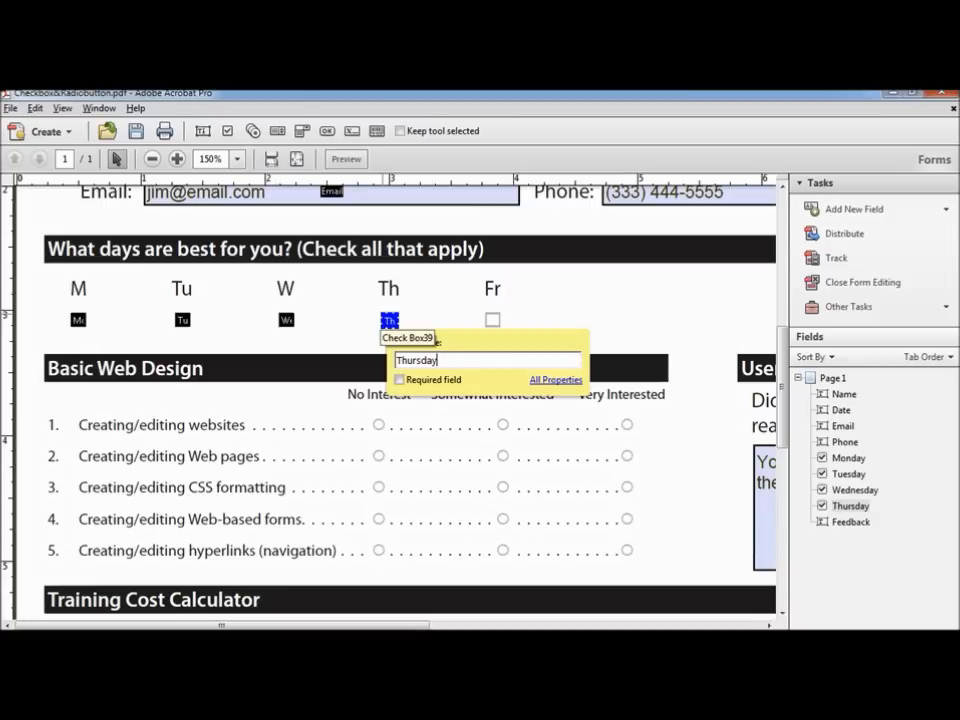
{"action": "right_click", "coordinate": [489, 317]}
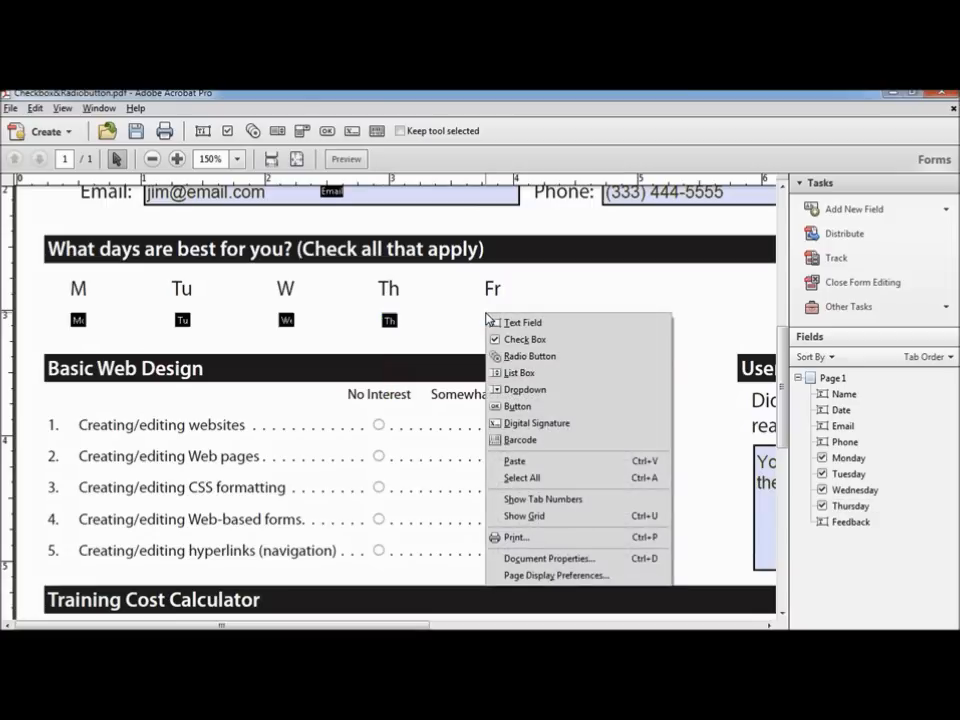
{"action": "left_click", "coordinate": [519, 340]}
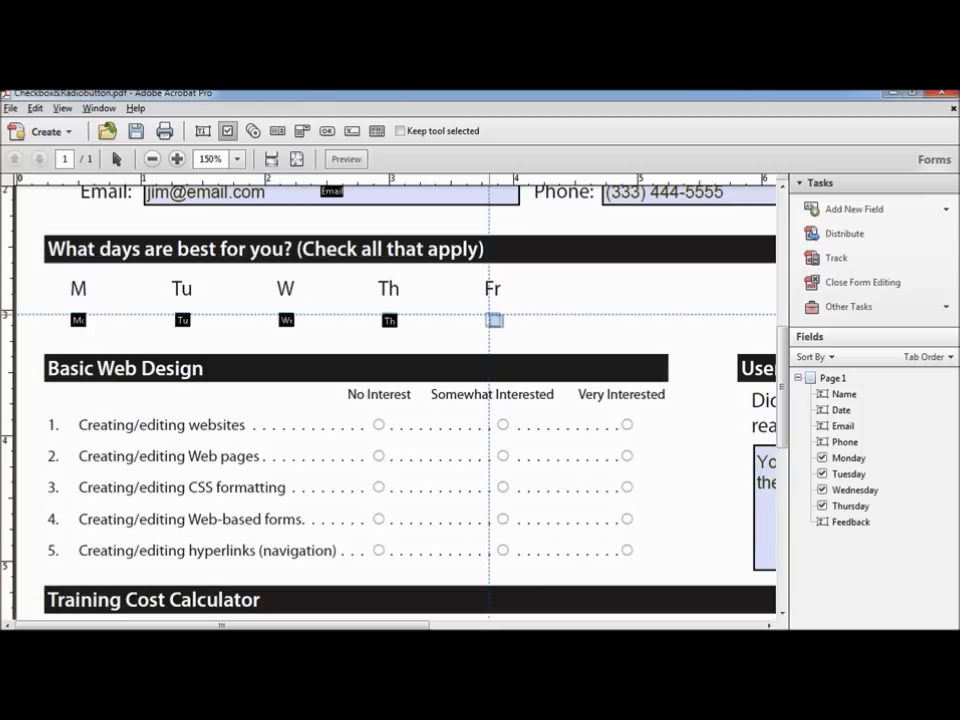
{"action": "left_click", "coordinate": [492, 320]}
{"action": "type", "text": "Friday"}
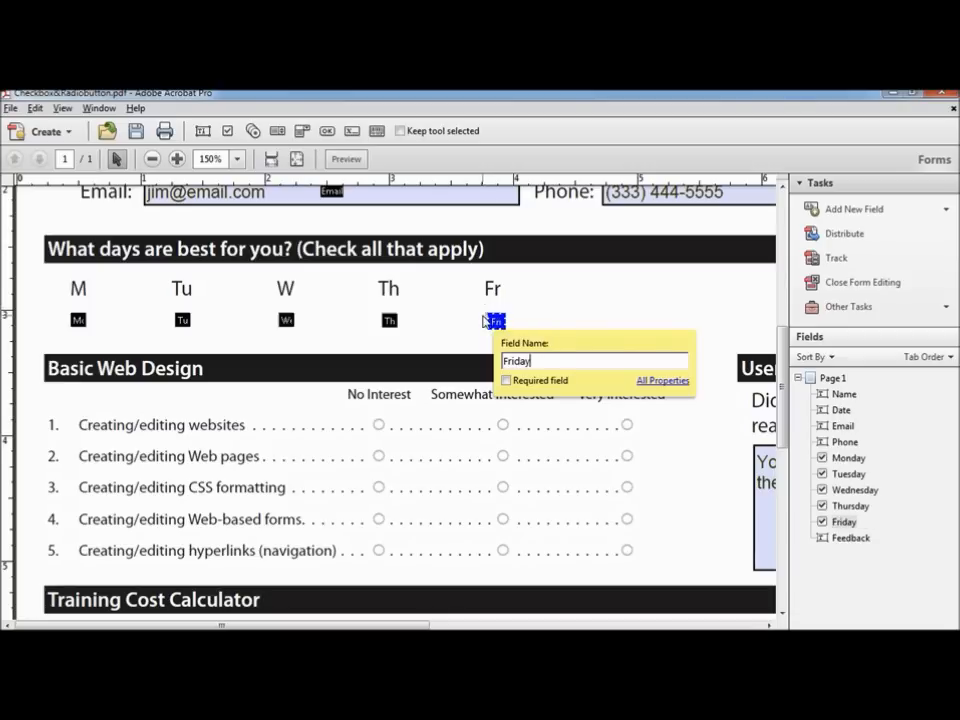
Step: Drag and arrow-nudge the Friday check box into line under Fr
{"action": "mouse_move", "coordinate": [496, 322]}
{"action": "left_mouse_down"}
{"action": "mouse_move", "coordinate": [519, 313]}
{"action": "mouse_move", "coordinate": [497, 320]}
{"action": "left_mouse_up"}
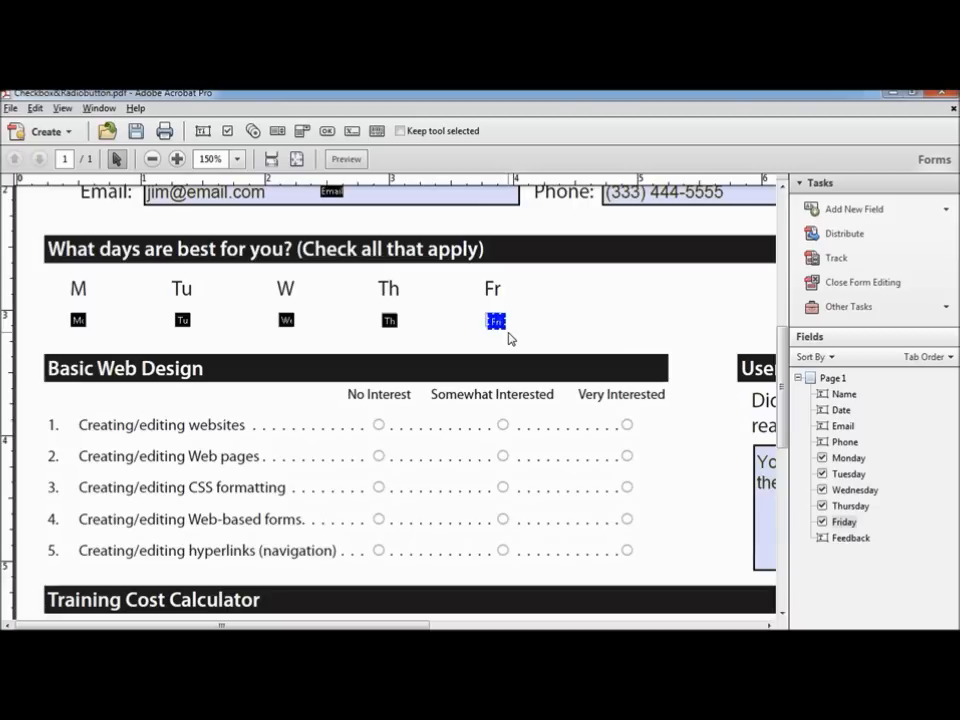
{"action": "key", "text": "Up"}
{"action": "key", "text": "Up"}
{"action": "key", "text": "Up"}
{"action": "key", "text": "Left"}
{"action": "key", "text": "Left"}
{"action": "key", "text": "Left"}
{"action": "key", "text": "Down"}
{"action": "key", "text": "Down"}
{"action": "key", "text": "Down"}
{"action": "key", "text": "Right"}
{"action": "key", "text": "Up"}
{"action": "key", "text": "Up"}
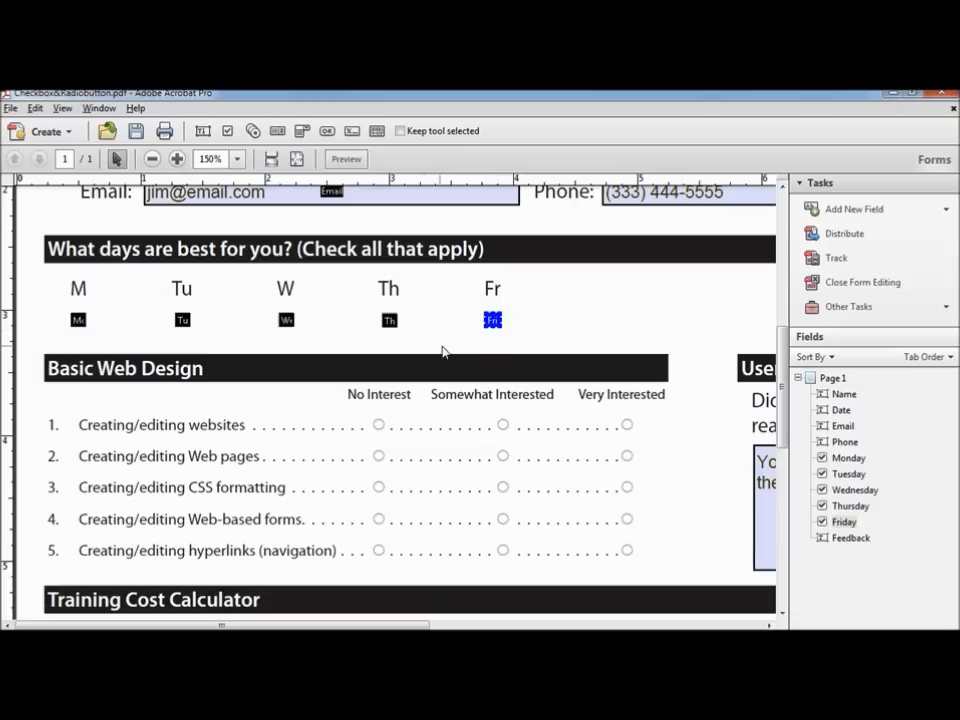
Step: Select all five weekday check boxes, Monday through Friday, together
{"action": "left_click", "coordinate": [389, 318], "text": "shift"}
{"action": "left_click", "coordinate": [286, 319], "text": "shift"}
{"action": "left_click", "coordinate": [182, 319], "text": "shift"}
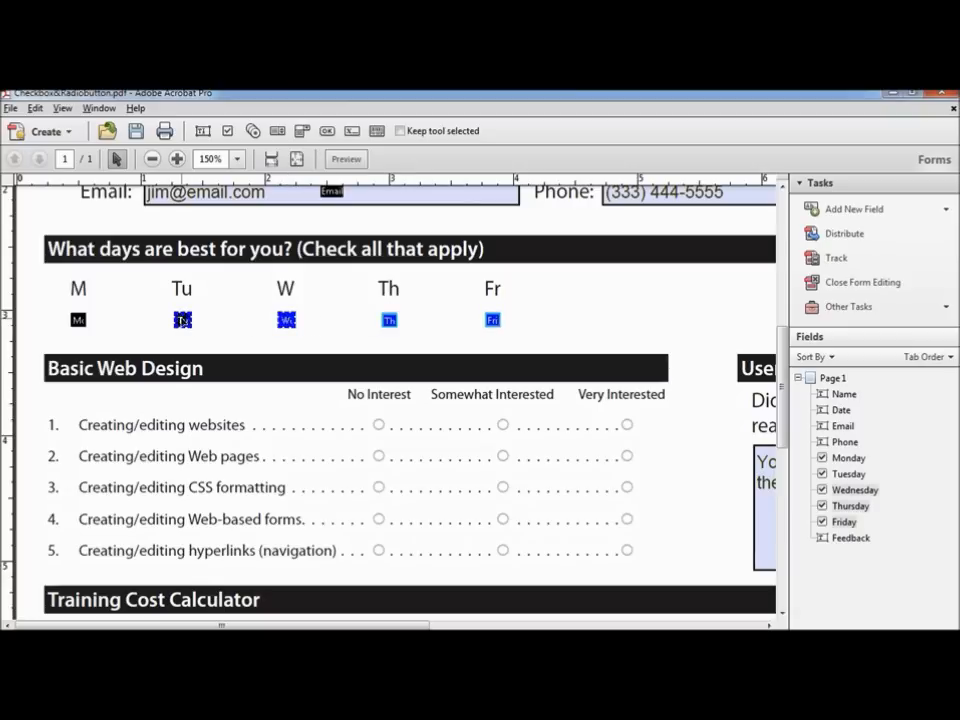
{"action": "left_click", "coordinate": [78, 319], "text": "shift"}
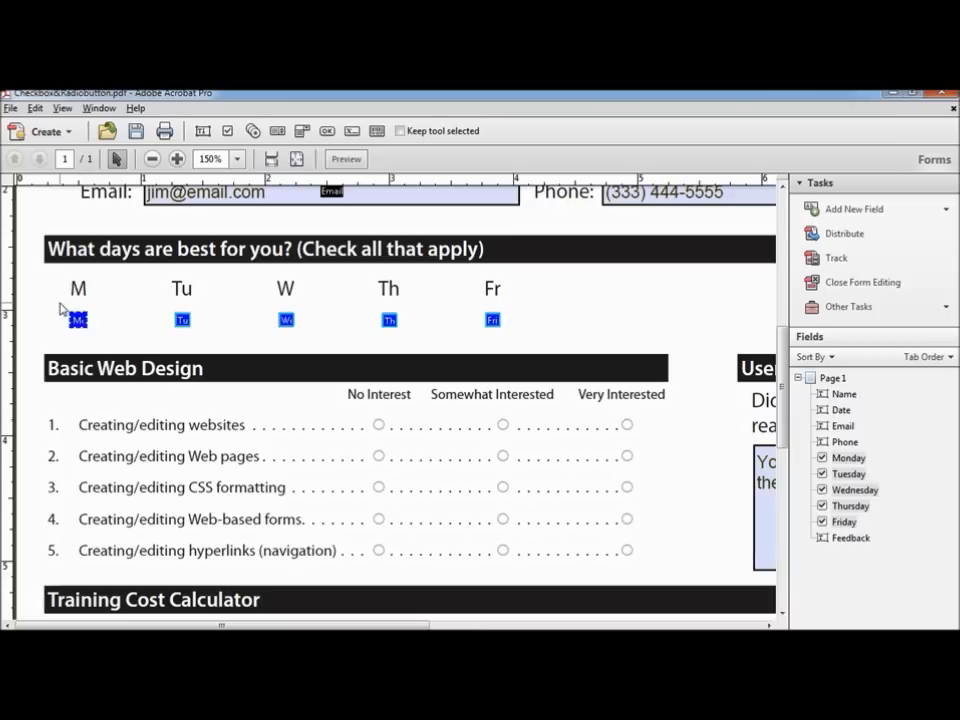
{"action": "left_click_drag", "start_coordinate": [53, 303], "coordinate": [538, 345]}
Step: Align the tops of the five selected day check boxes
{"action": "right_click", "coordinate": [76, 320]}
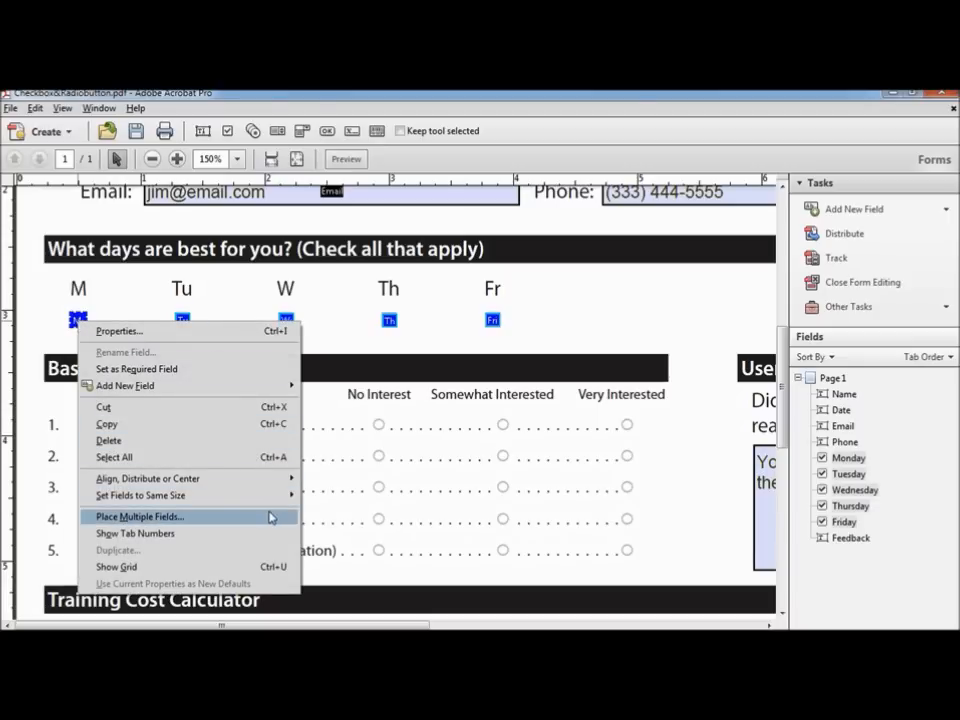
{"action": "mouse_move", "coordinate": [288, 488]}
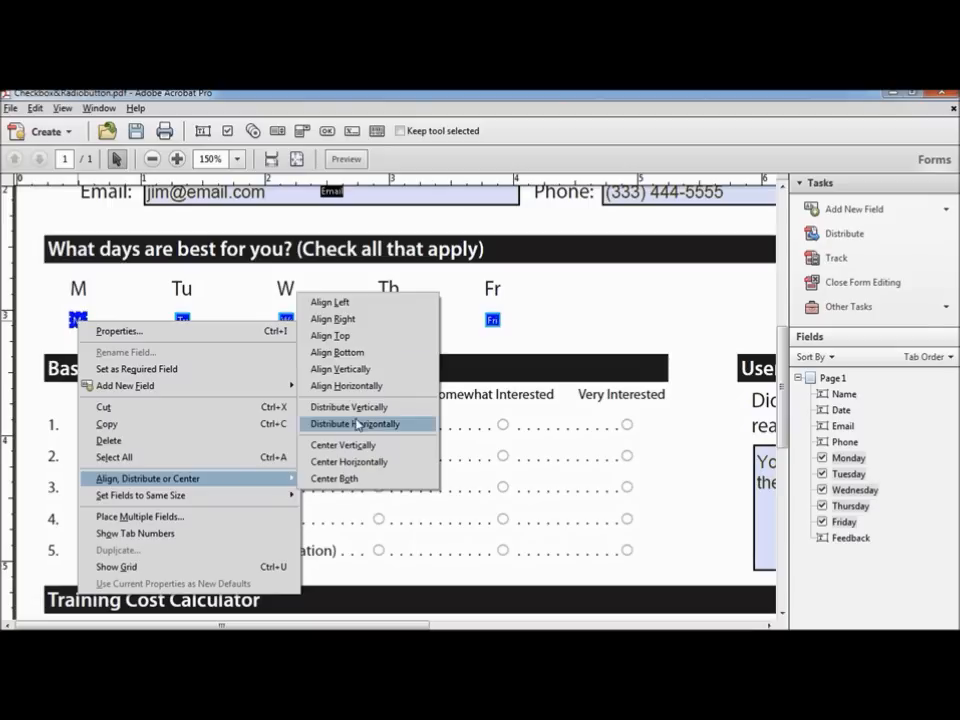
{"action": "left_click", "coordinate": [359, 341]}
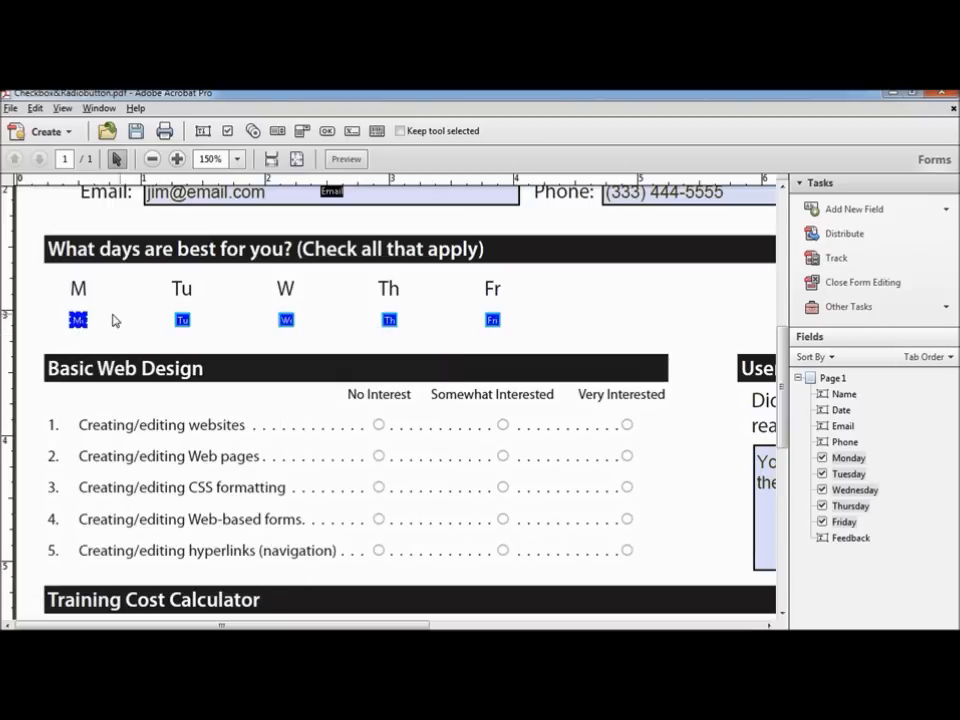
Step: Distribute the five day check boxes horizontally across the row
{"action": "right_click", "coordinate": [78, 320]}
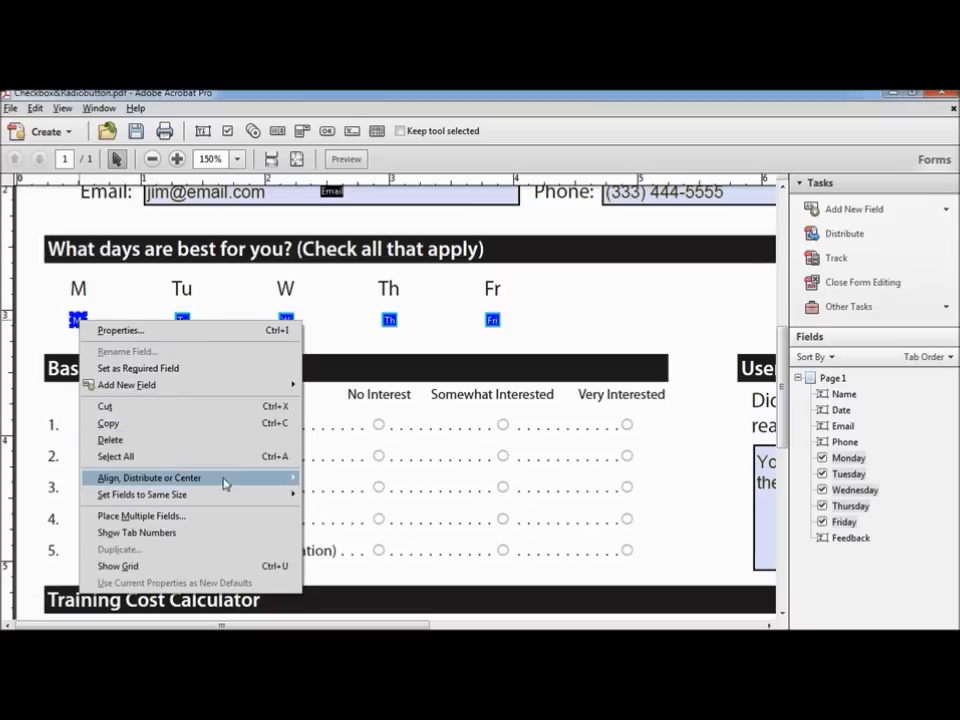
{"action": "mouse_move", "coordinate": [232, 487]}
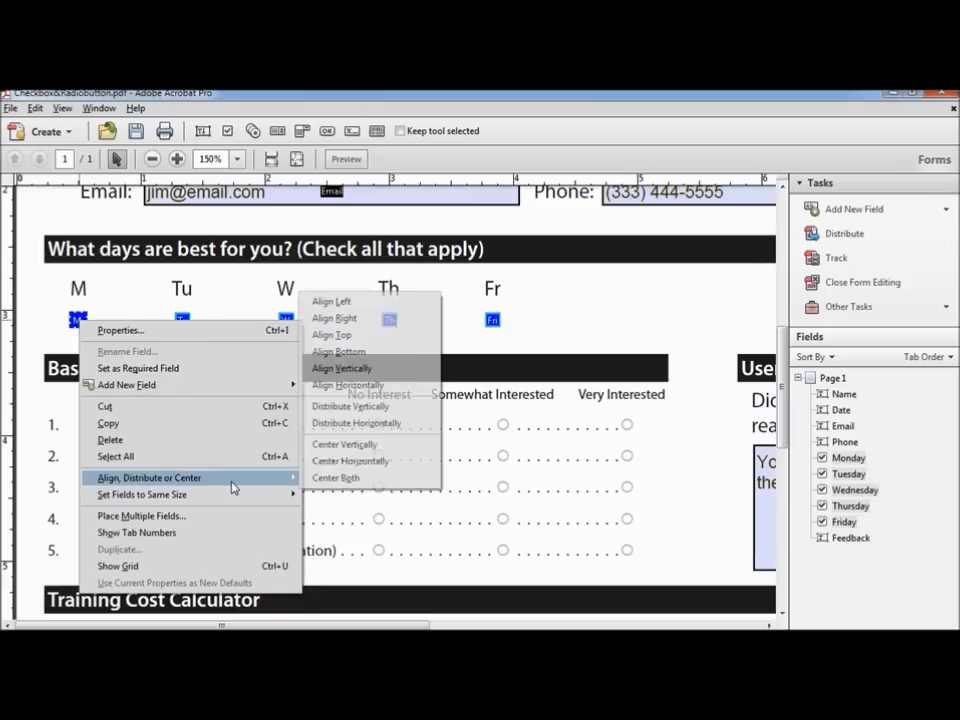
{"action": "left_click", "coordinate": [414, 428]}
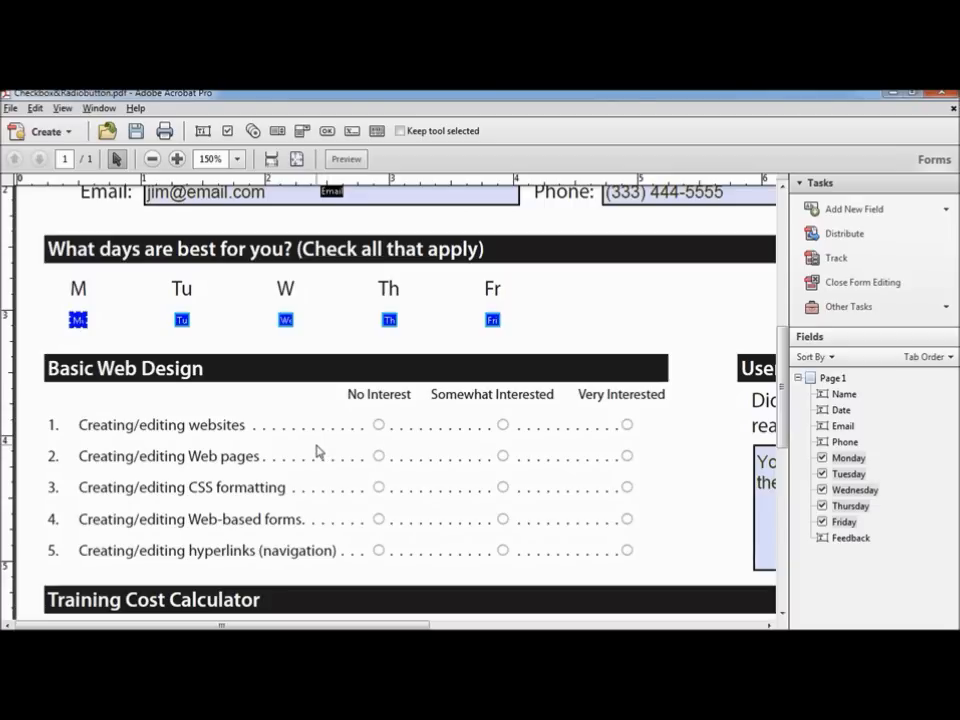
{"action": "left_click", "coordinate": [355, 161]}
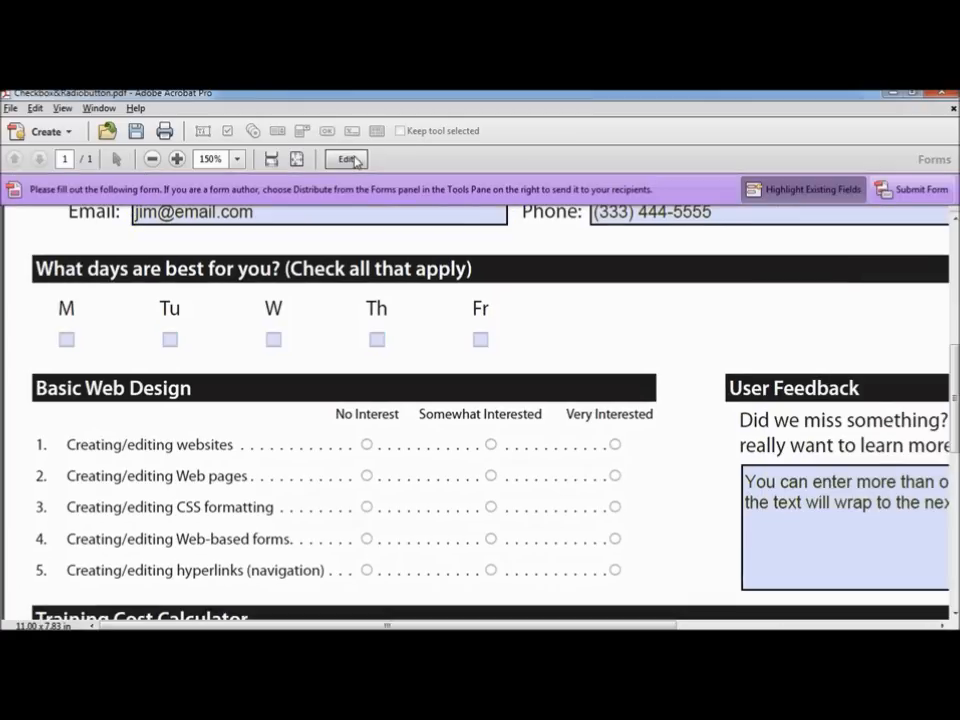
Step: In Preview, tick then untick the M, Tu, W, Th and Fr boxes, then return to Edit
{"action": "left_click", "coordinate": [67, 341]}
{"action": "left_click", "coordinate": [170, 340]}
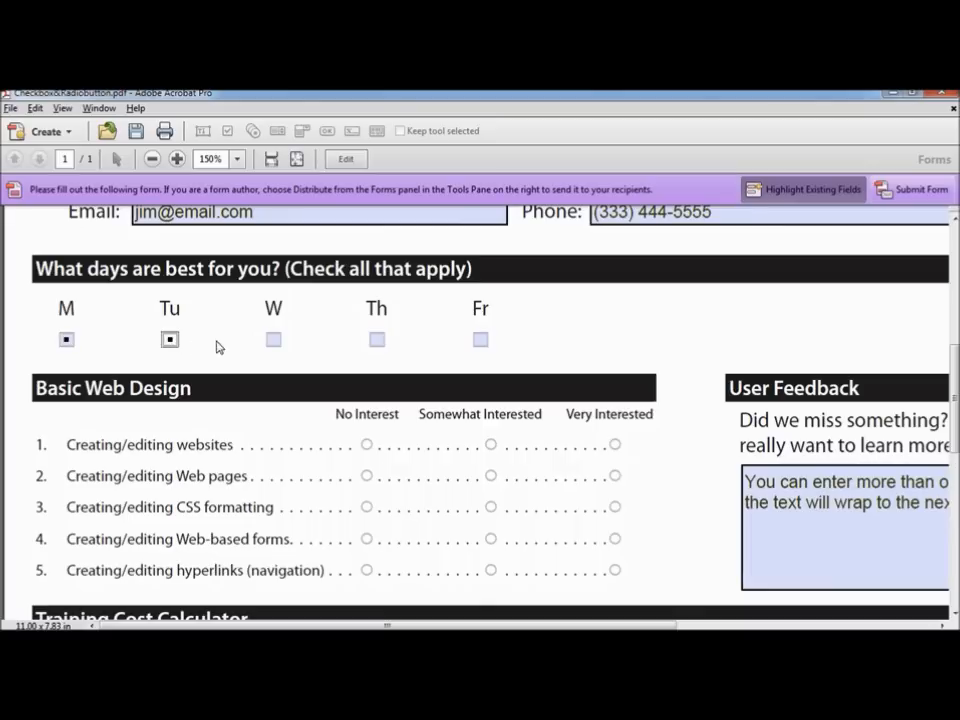
{"action": "left_click", "coordinate": [273, 340]}
{"action": "left_click", "coordinate": [377, 340]}
{"action": "left_click", "coordinate": [480, 340]}
{"action": "left_click", "coordinate": [480, 340]}
{"action": "left_click", "coordinate": [377, 340]}
{"action": "left_click", "coordinate": [273, 340]}
{"action": "left_click", "coordinate": [169, 340]}
{"action": "left_click", "coordinate": [66, 340]}
{"action": "left_click", "coordinate": [350, 160]}
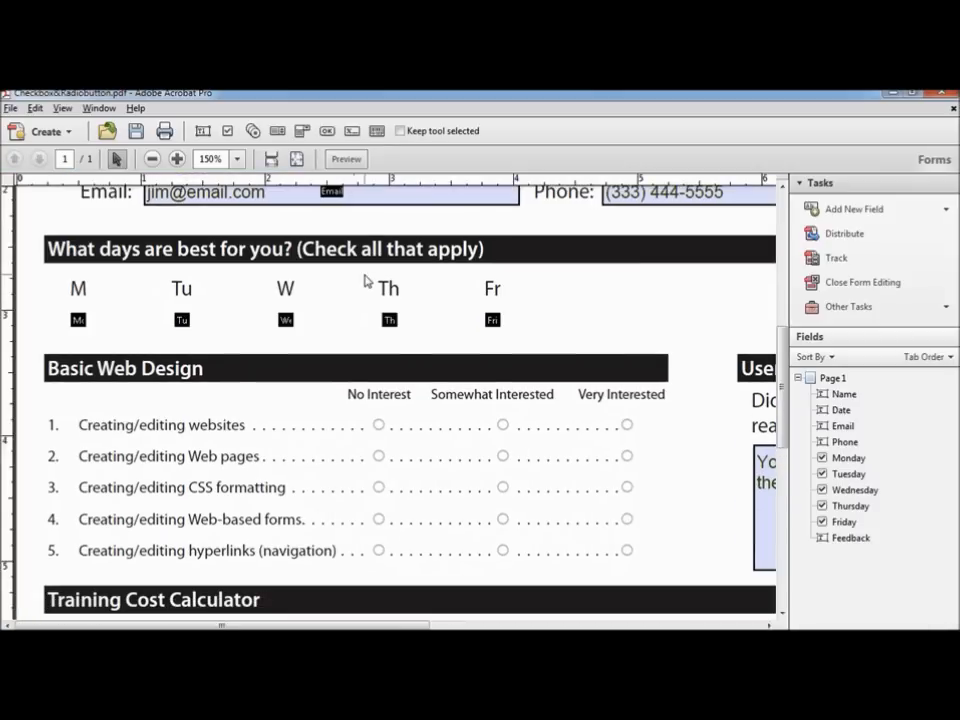
{"action": "left_click", "coordinate": [390, 320]}
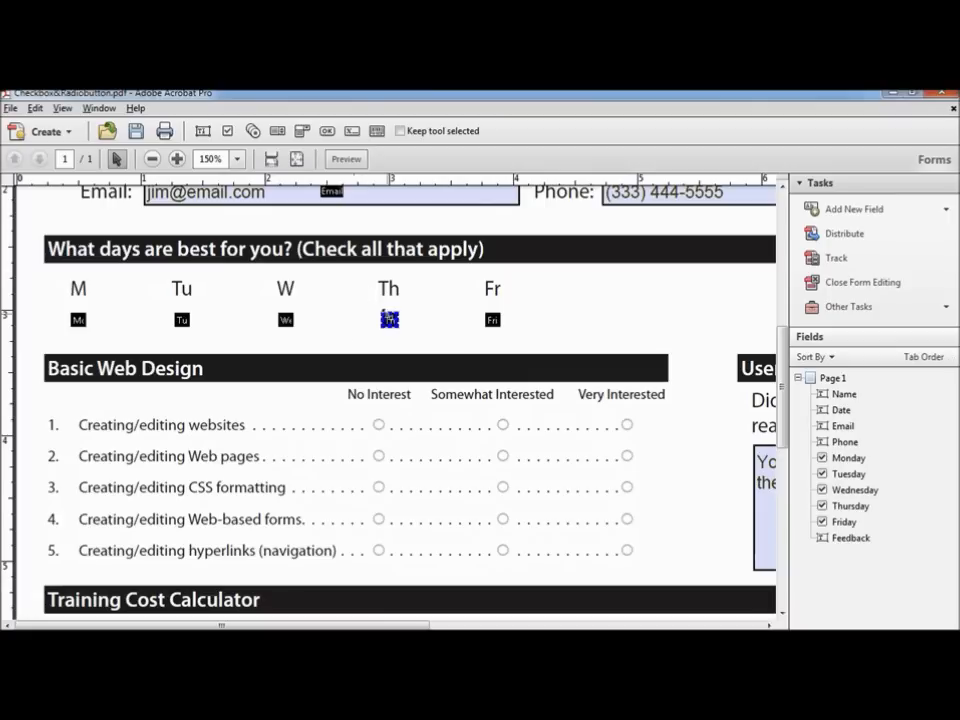
{"action": "double_click", "coordinate": [390, 320]}
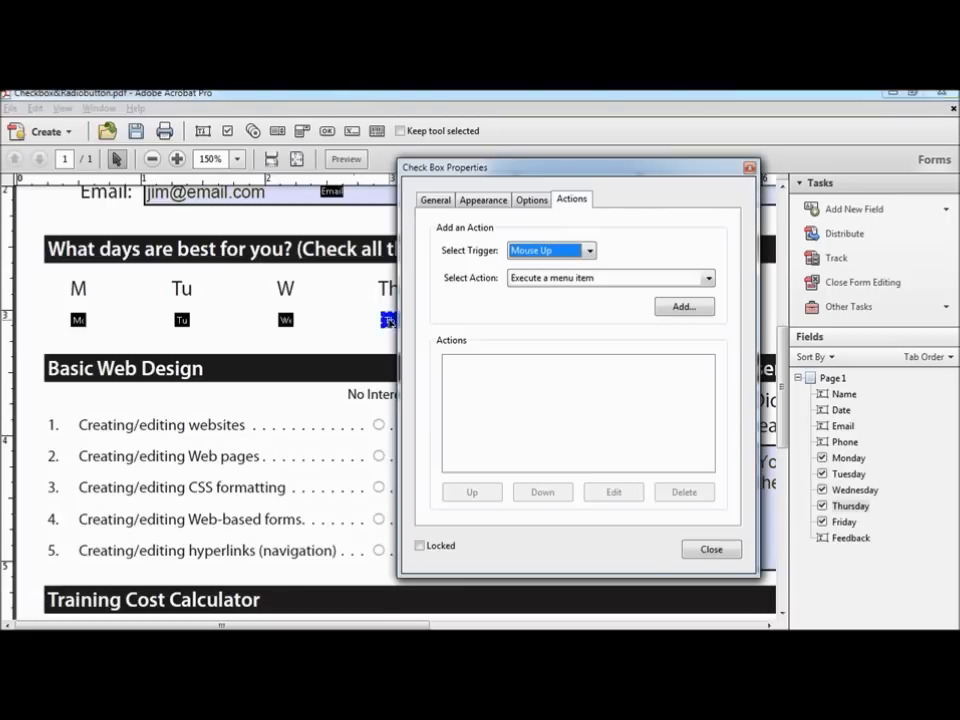
{"action": "left_click", "coordinate": [713, 551]}
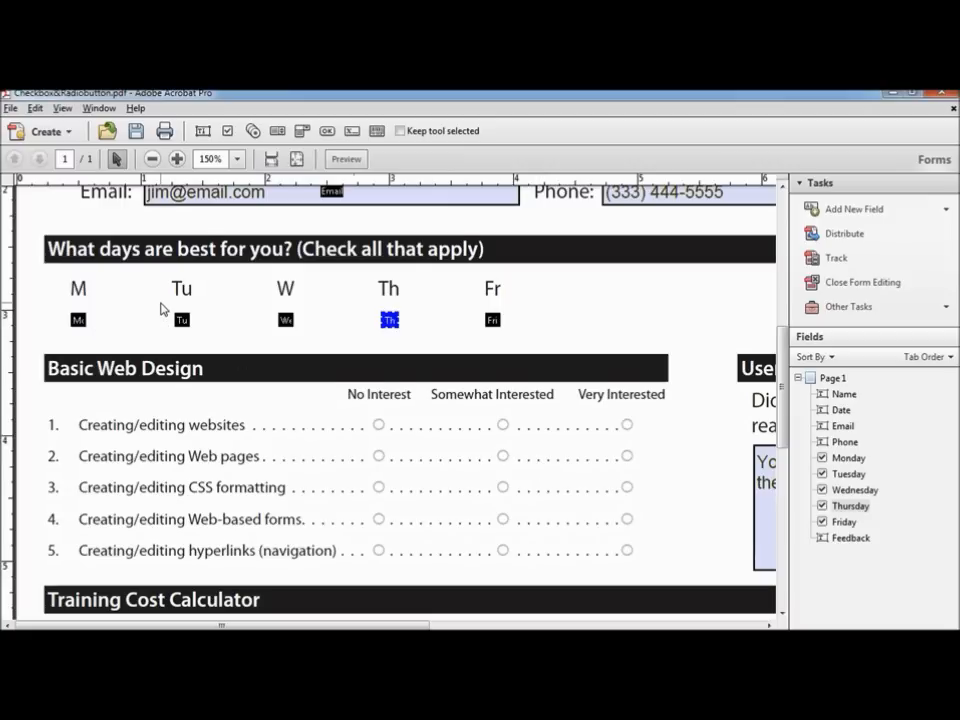
{"action": "scroll", "coordinate": [160, 309], "scroll_direction": "down", "scroll_amount": 3}
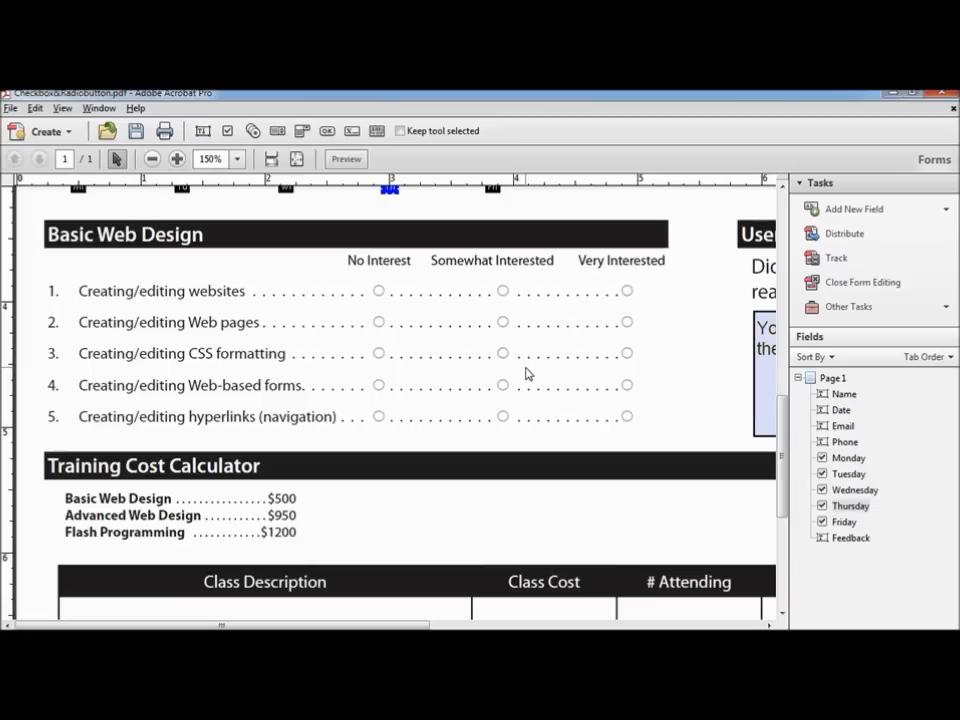
Step: Place a radio button on item 1's No Interest circle and select its default Group41/Choice1 names
{"action": "left_click", "coordinate": [855, 209]}
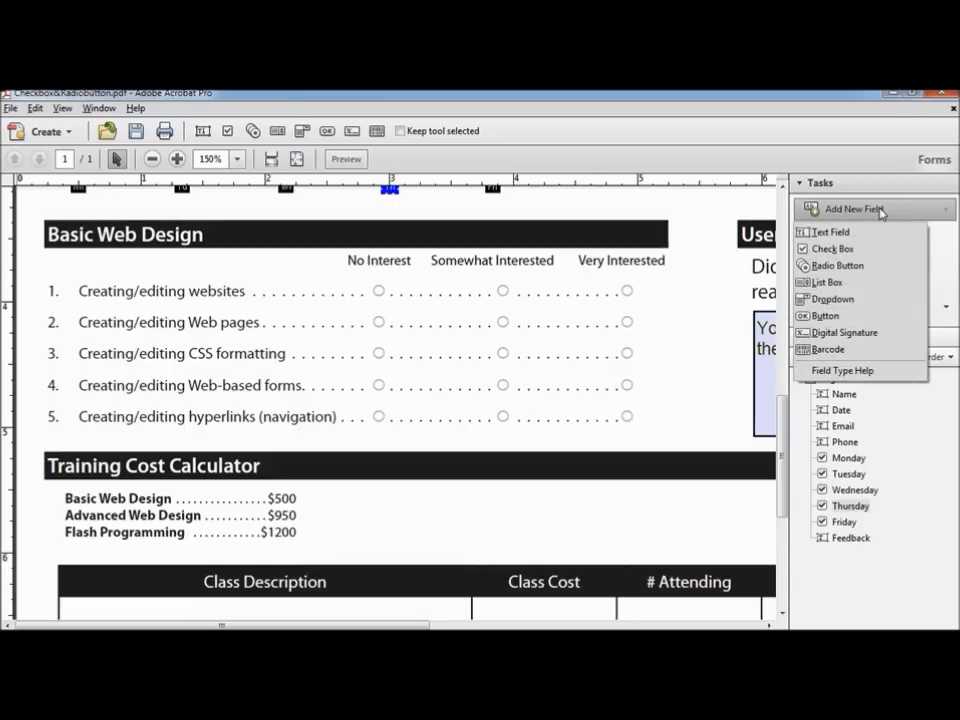
{"action": "left_click", "coordinate": [837, 266]}
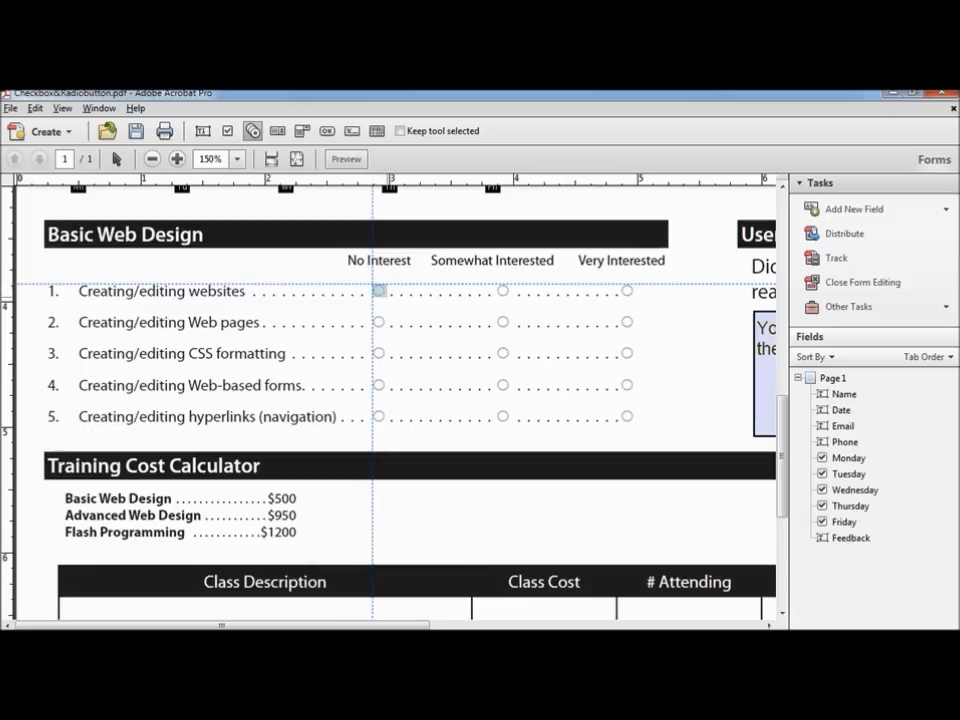
{"action": "left_click", "coordinate": [378, 290]}
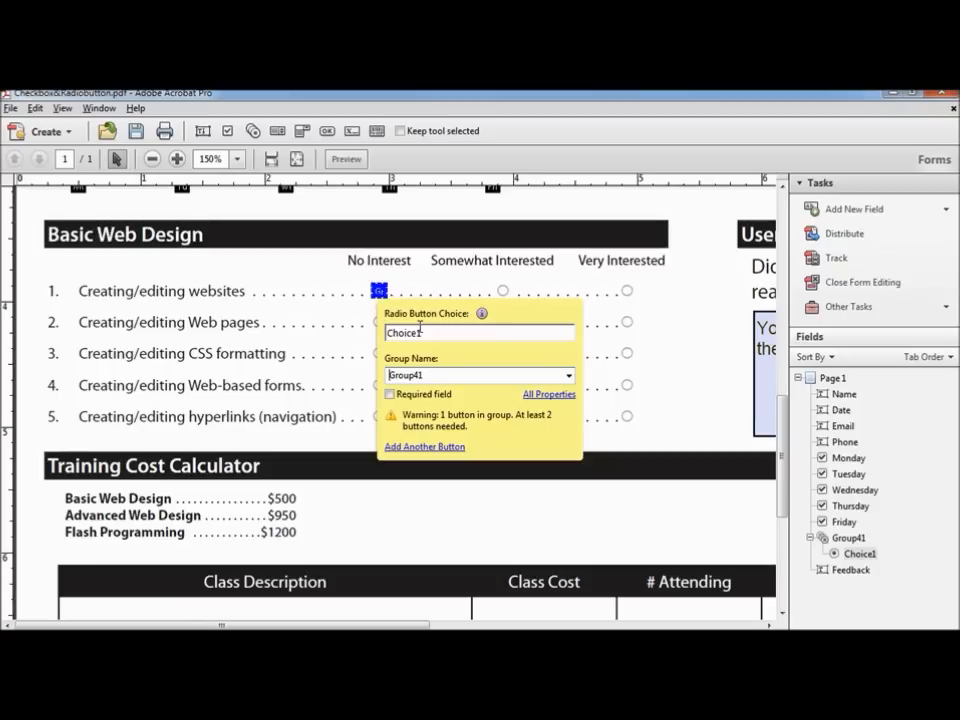
{"action": "double_click", "coordinate": [415, 375]}
{"action": "left_click_drag", "start_coordinate": [435, 333], "coordinate": [387, 333]}
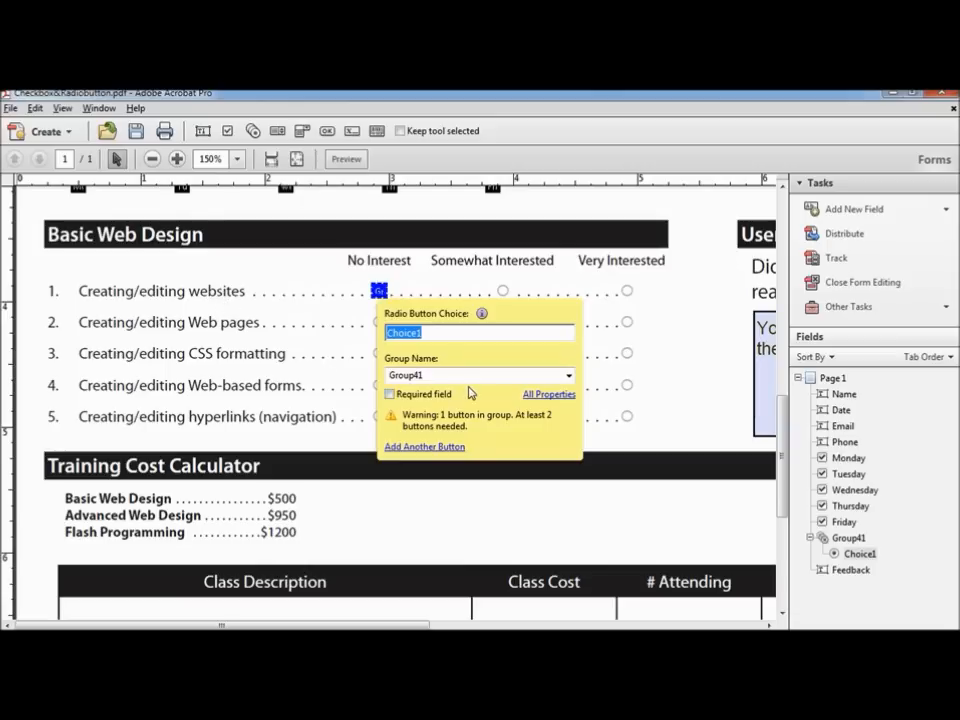
Step: Name the radio group Websites and set the button's choice value to 0
{"action": "key", "text": "Tab"}
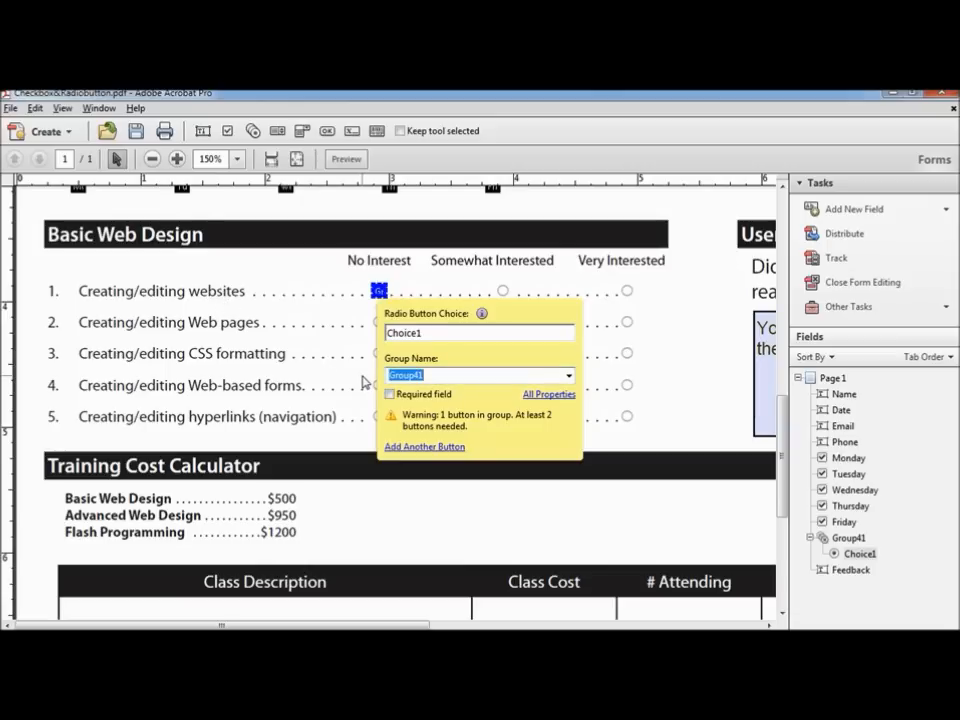
{"action": "type", "text": "Websites"}
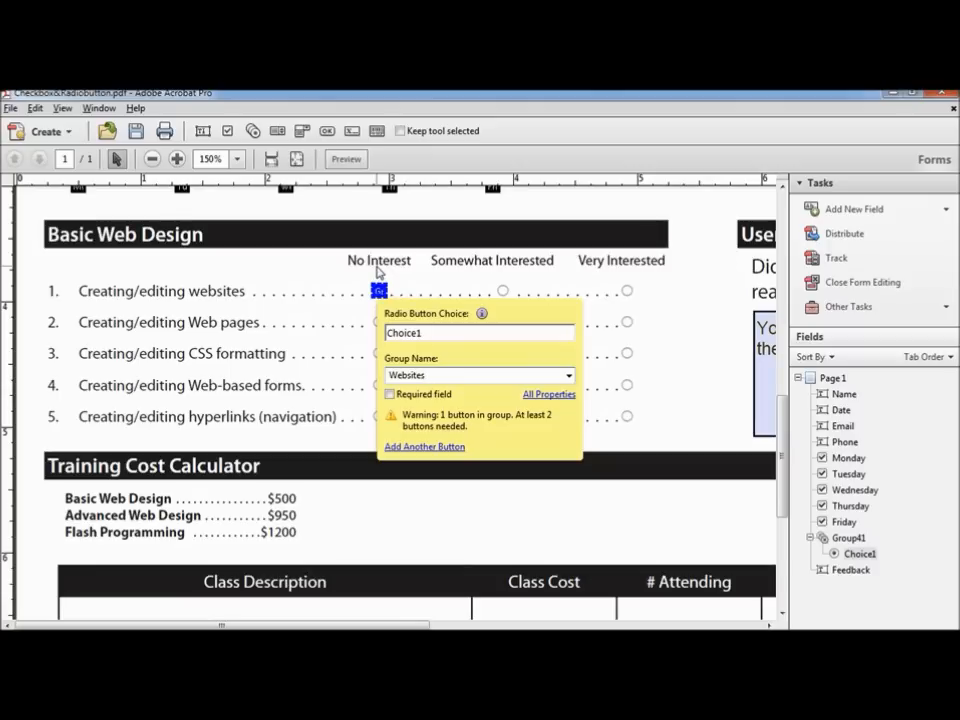
{"action": "double_click", "coordinate": [443, 334]}
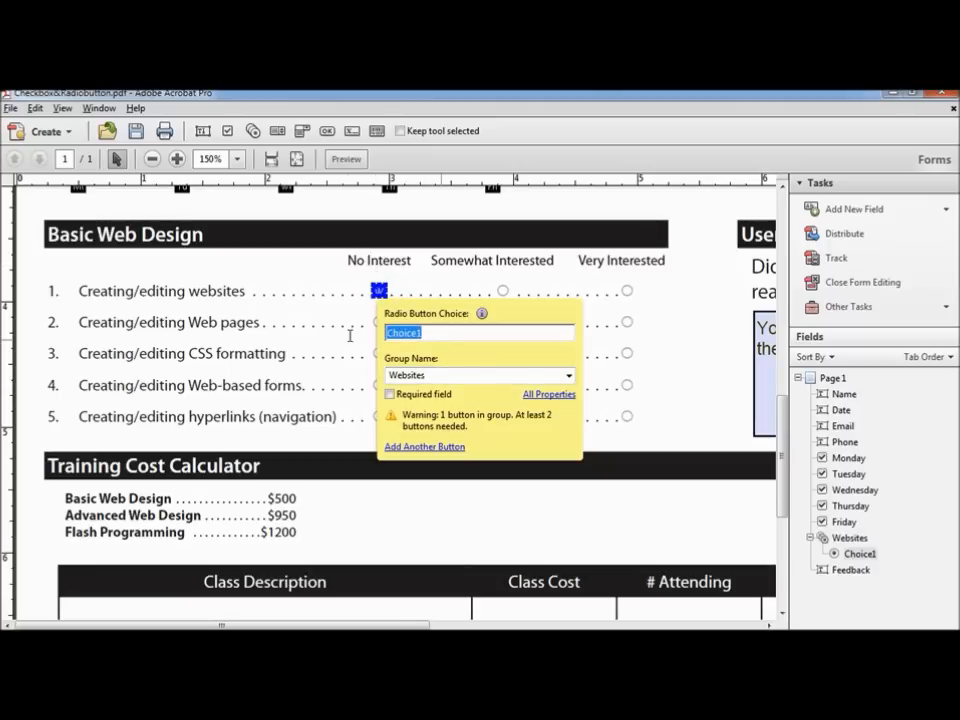
{"action": "type", "text": "0"}
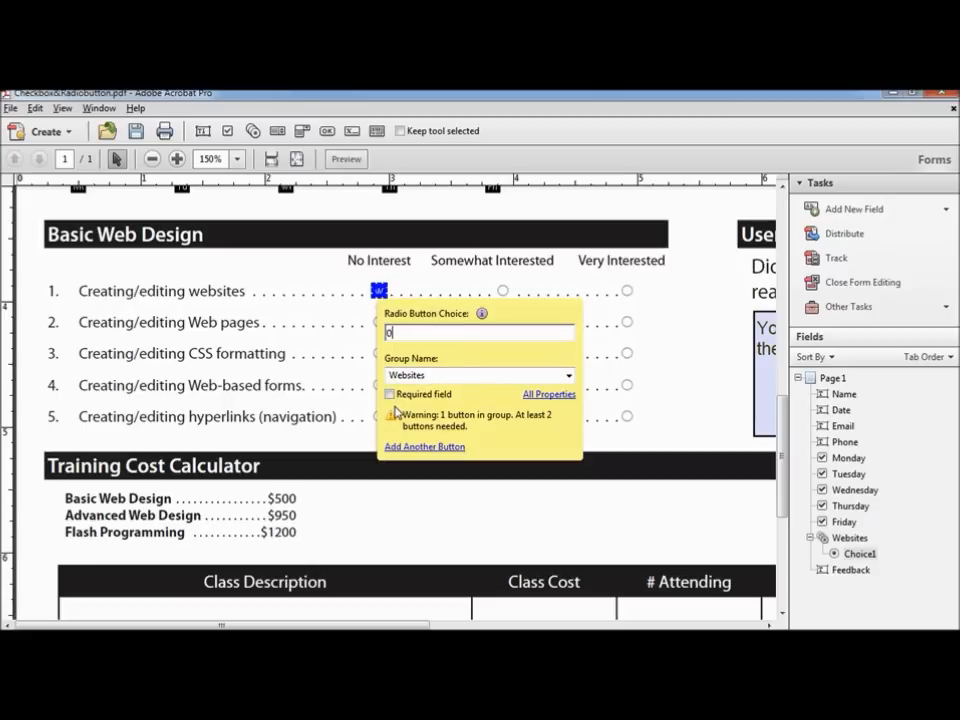
Step: Set the first Websites radio button's border colour and fill colour to No Color
{"action": "left_click", "coordinate": [546, 395]}
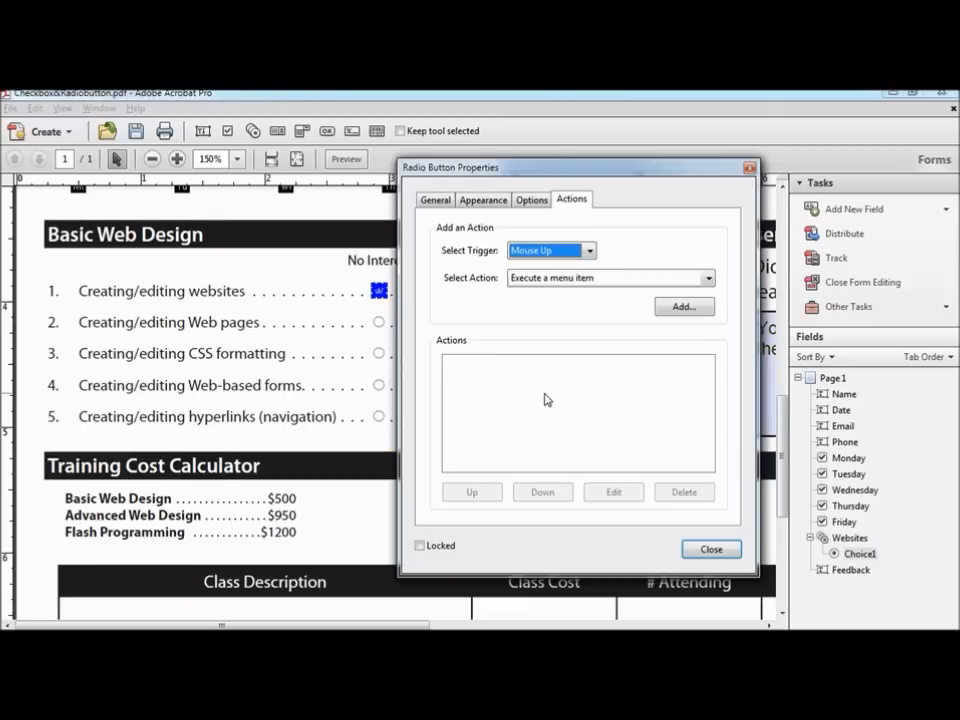
{"action": "left_click", "coordinate": [446, 202]}
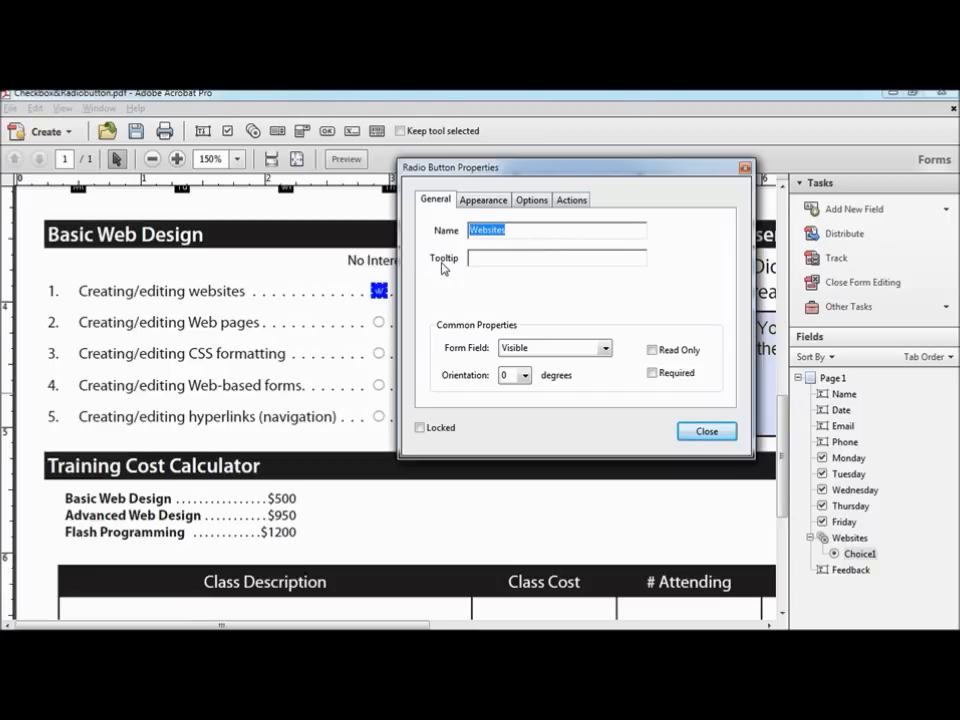
{"action": "left_click", "coordinate": [498, 204]}
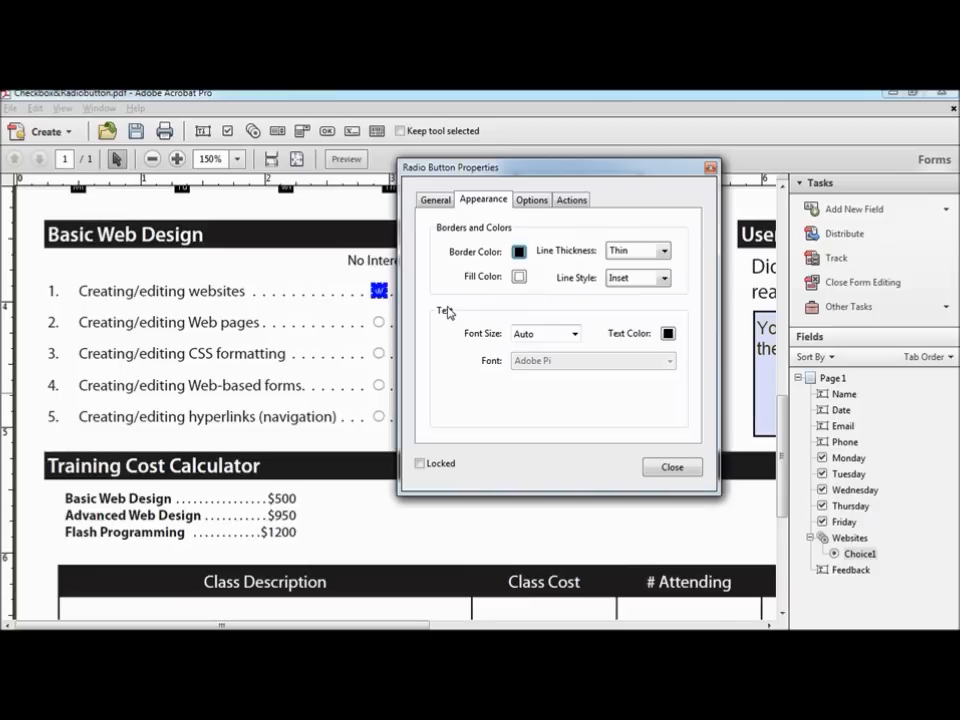
{"action": "left_click", "coordinate": [517, 252]}
{"action": "left_click", "coordinate": [558, 266]}
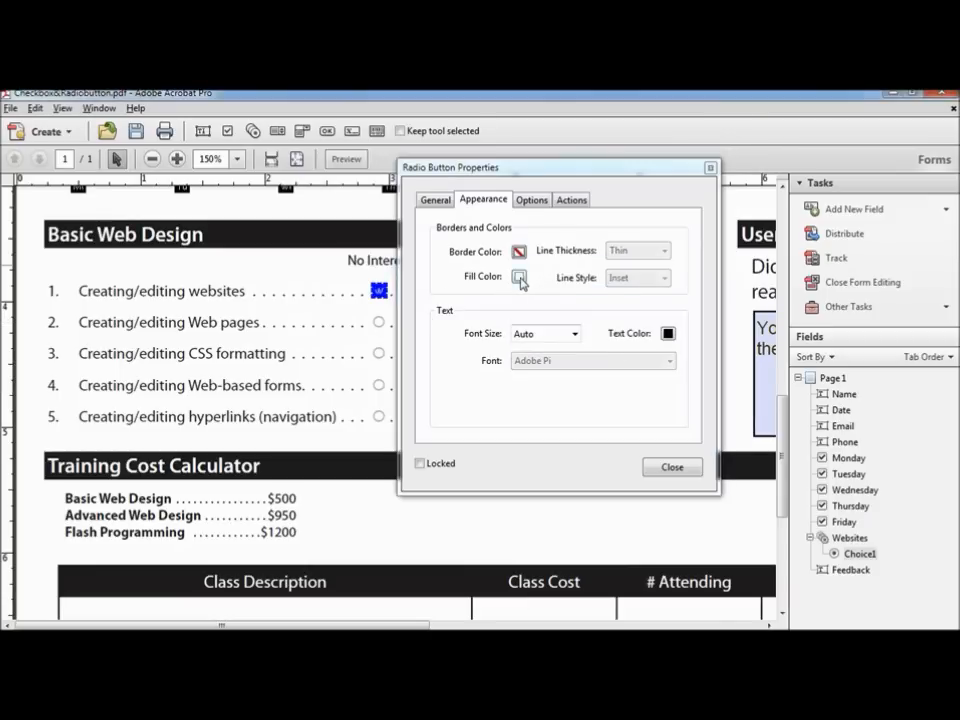
{"action": "left_click", "coordinate": [520, 280]}
{"action": "left_click", "coordinate": [532, 290]}
Step: Keep the Circle button style with choice value 0, then close the radio button properties
{"action": "left_click", "coordinate": [543, 202]}
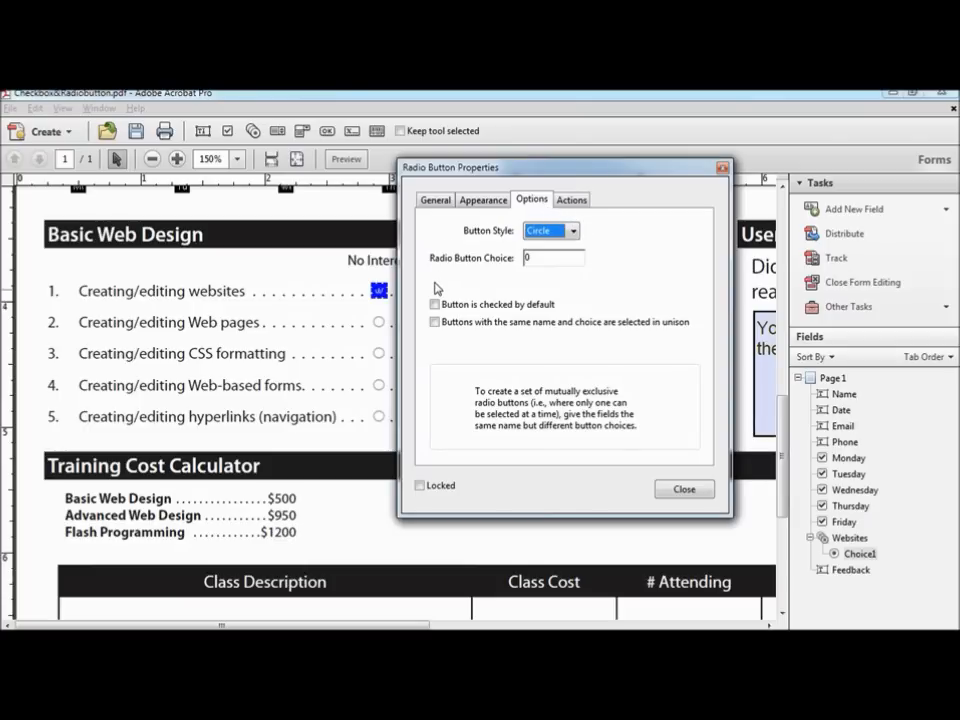
{"action": "left_click", "coordinate": [574, 233]}
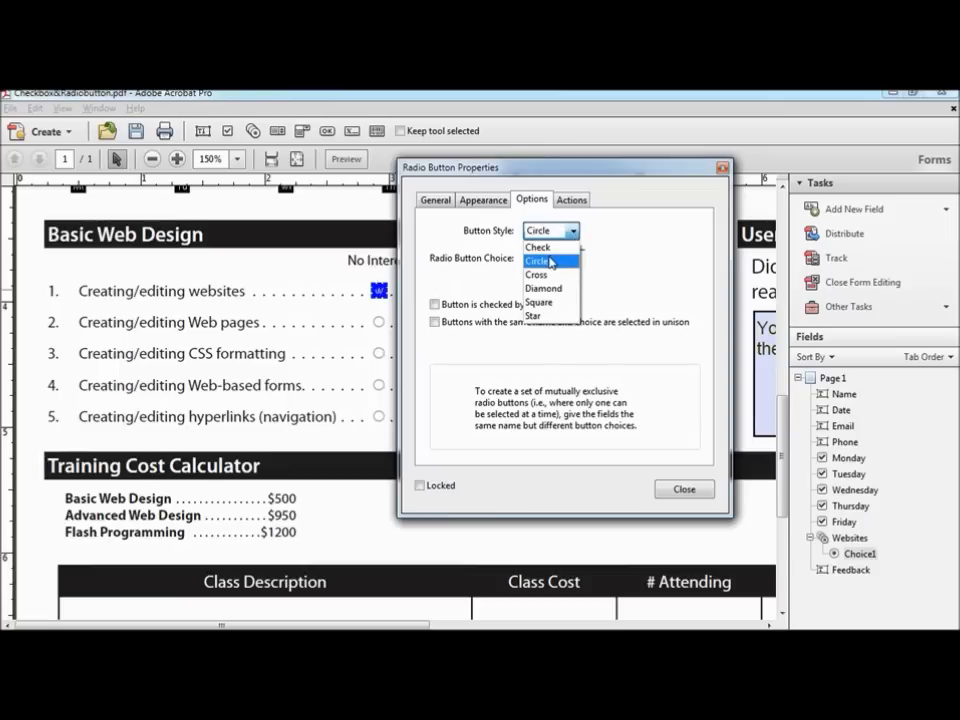
{"action": "left_click", "coordinate": [550, 262]}
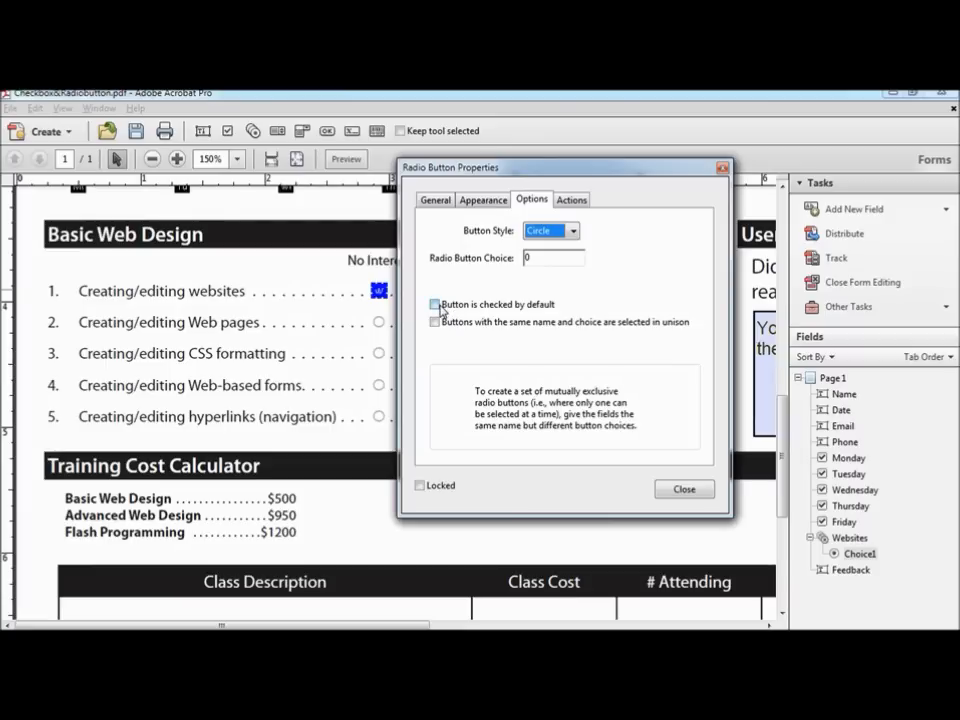
{"action": "left_click", "coordinate": [571, 200]}
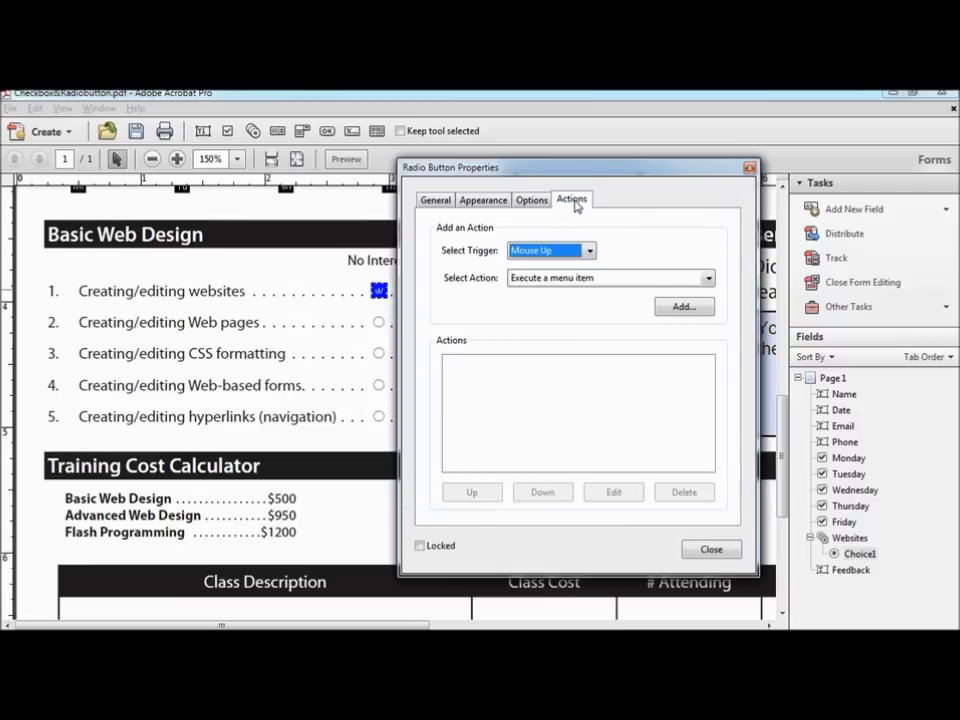
{"action": "left_click", "coordinate": [748, 170]}
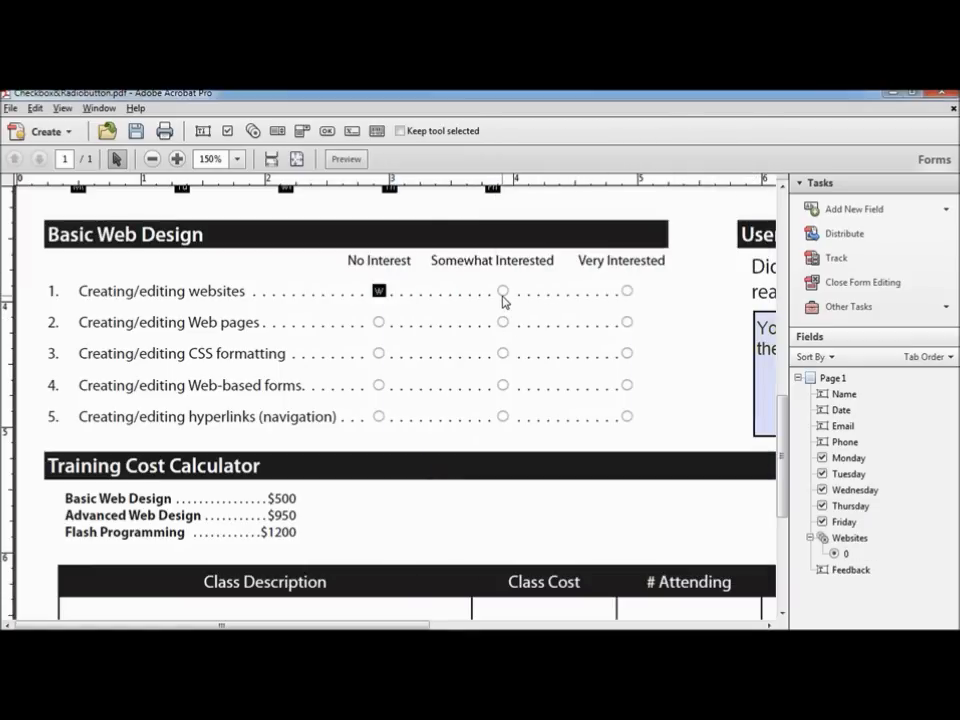
Step: Make the No Interest button's properties the default and add row 1's Somewhat Interested button with choice 1
{"action": "right_click", "coordinate": [380, 290]}
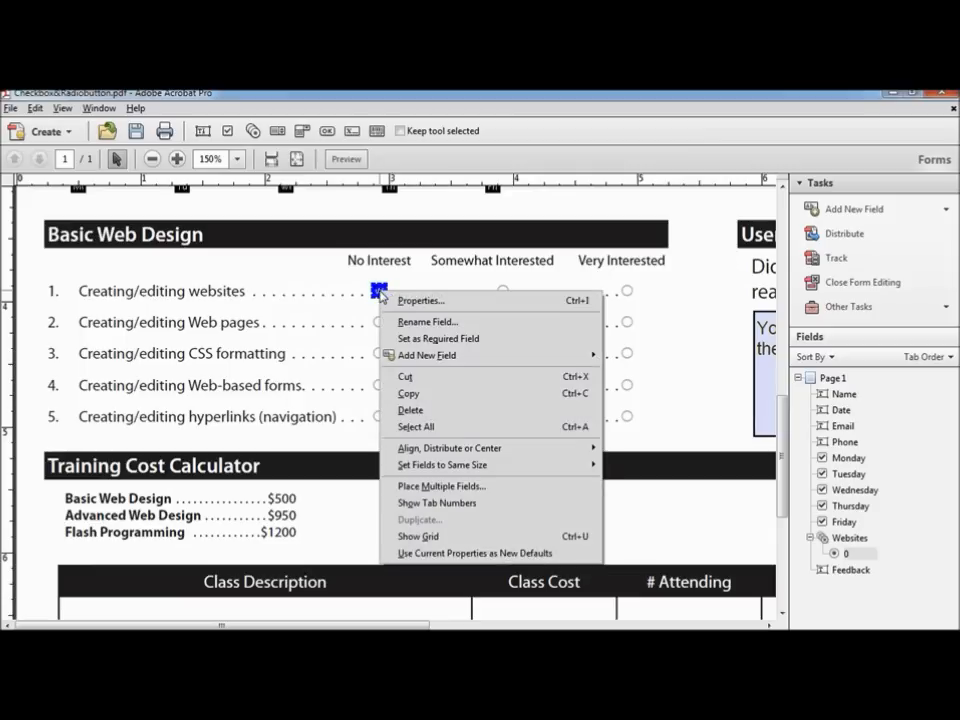
{"action": "left_click", "coordinate": [460, 556]}
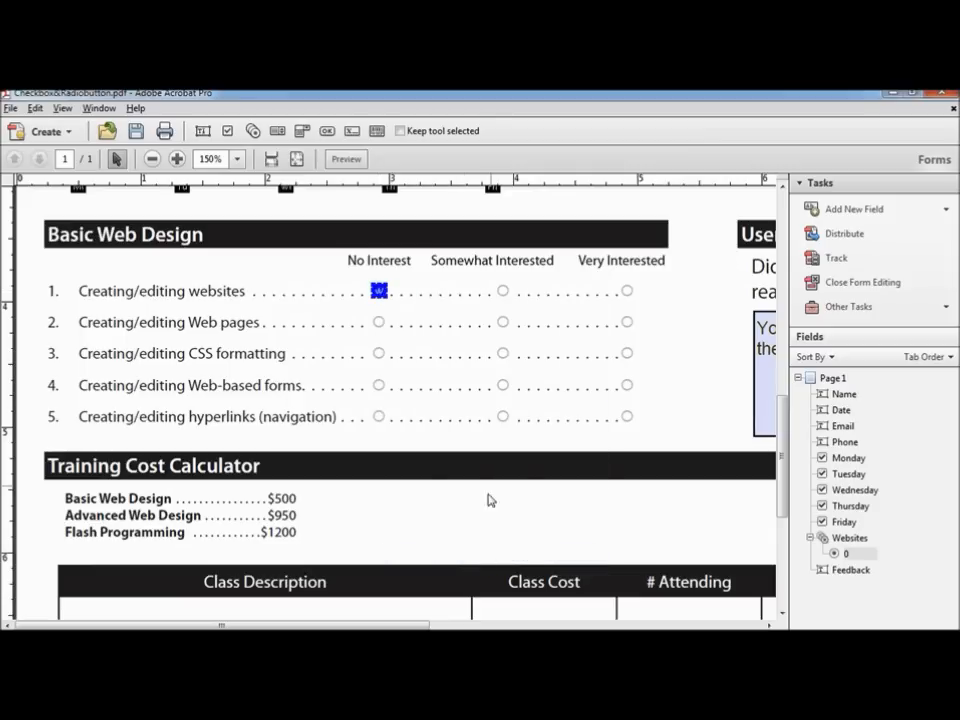
{"action": "left_click", "coordinate": [880, 210]}
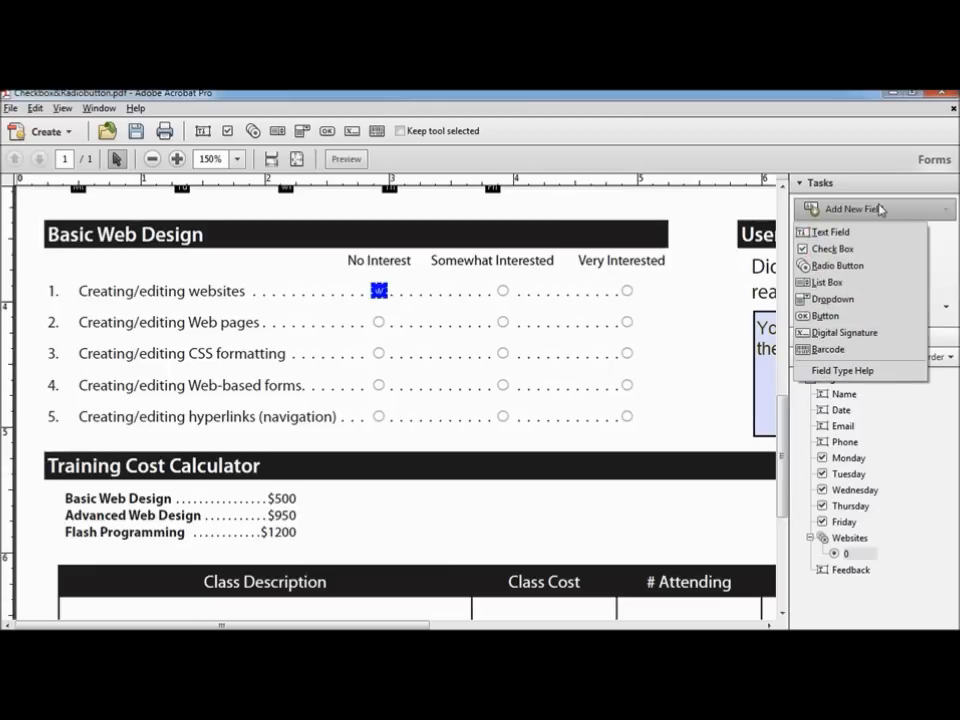
{"action": "left_click", "coordinate": [840, 266]}
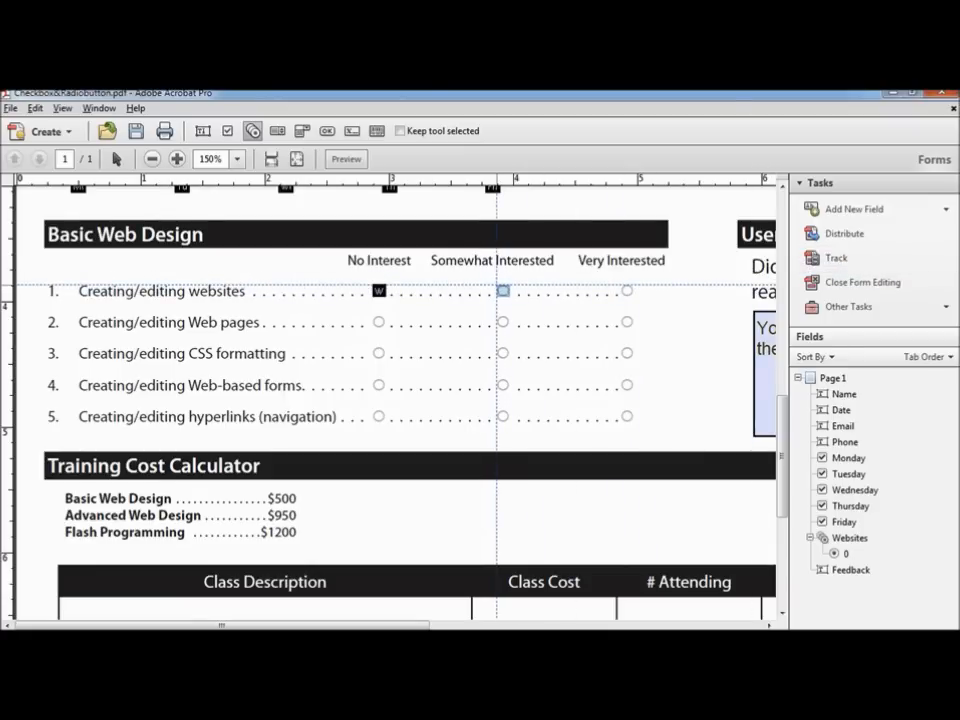
{"action": "left_click", "coordinate": [503, 291]}
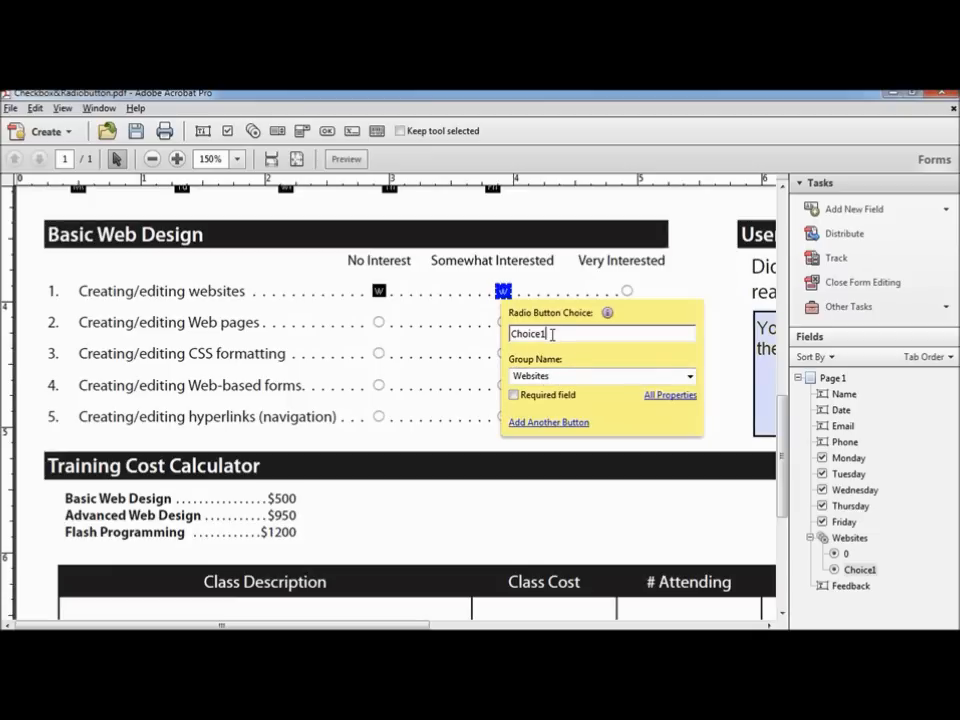
{"action": "left_click_drag", "start_coordinate": [551, 332], "coordinate": [484, 338]}
{"action": "type", "text": "1"}
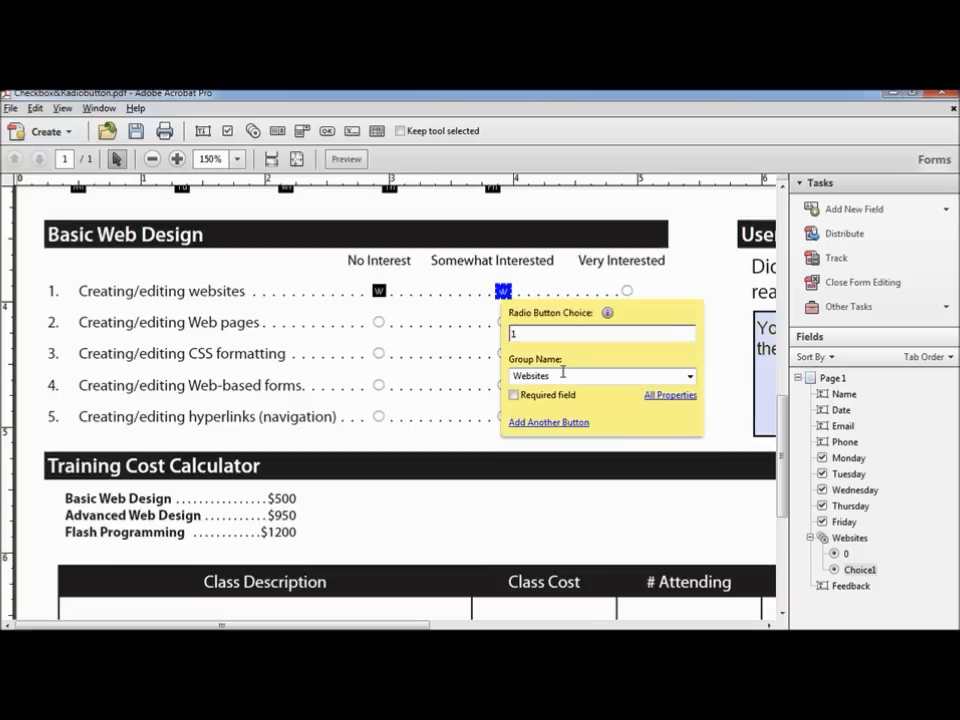
Step: Add row 1's Very Interested button to the Websites group with choice 2
{"action": "left_click", "coordinate": [549, 423]}
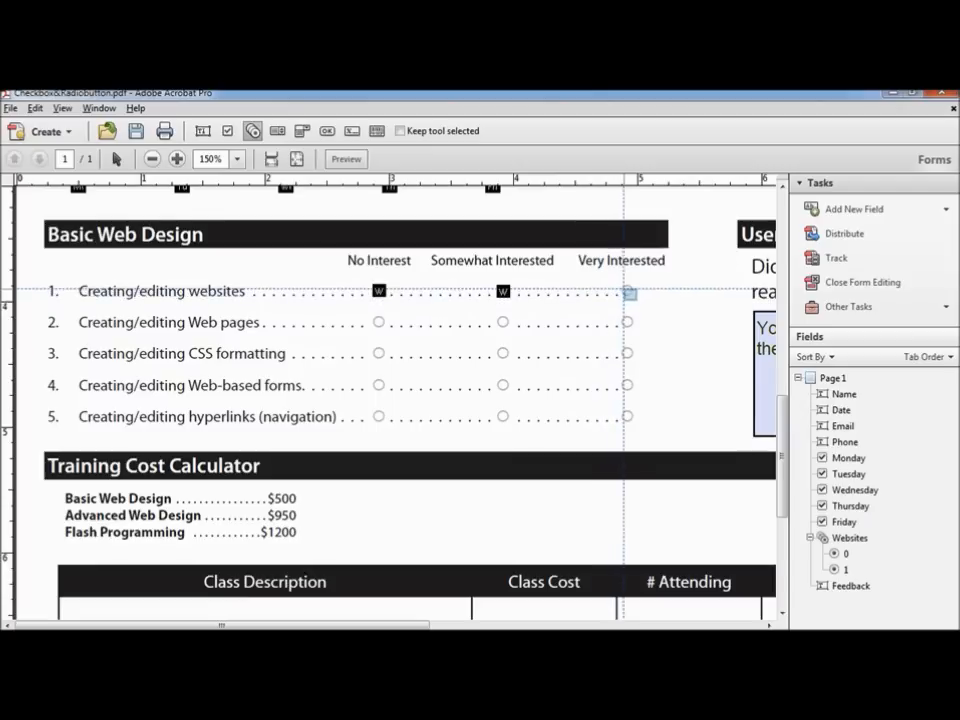
{"action": "left_click", "coordinate": [627, 290]}
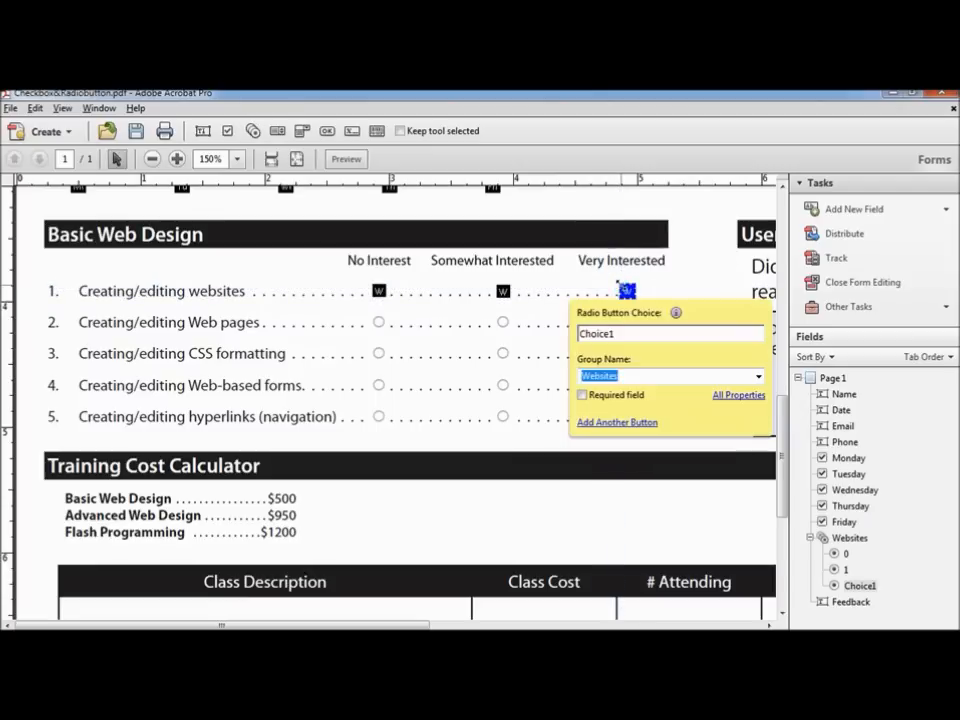
{"action": "double_click", "coordinate": [621, 334]}
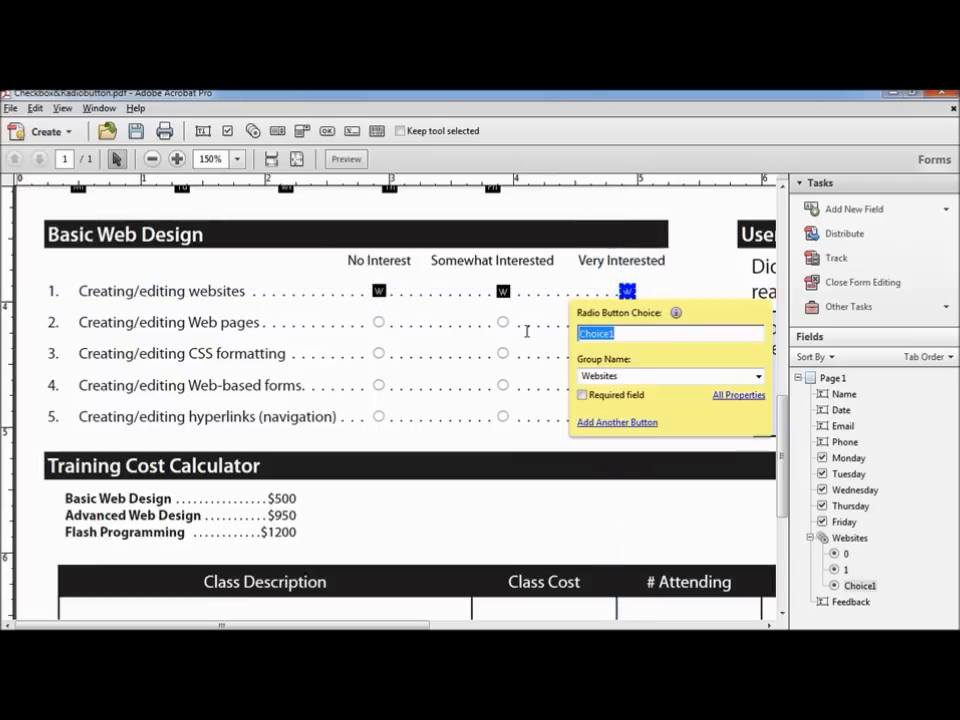
{"action": "type", "text": "2"}
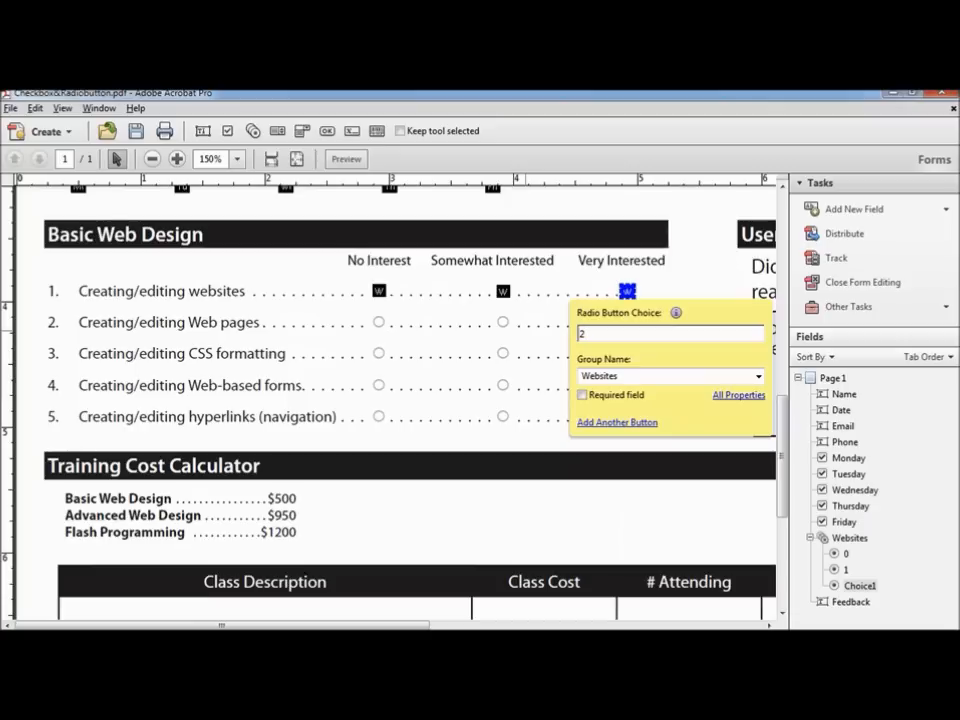
Step: Place a new radio button under No Interest in row 2
{"action": "left_click", "coordinate": [885, 212]}
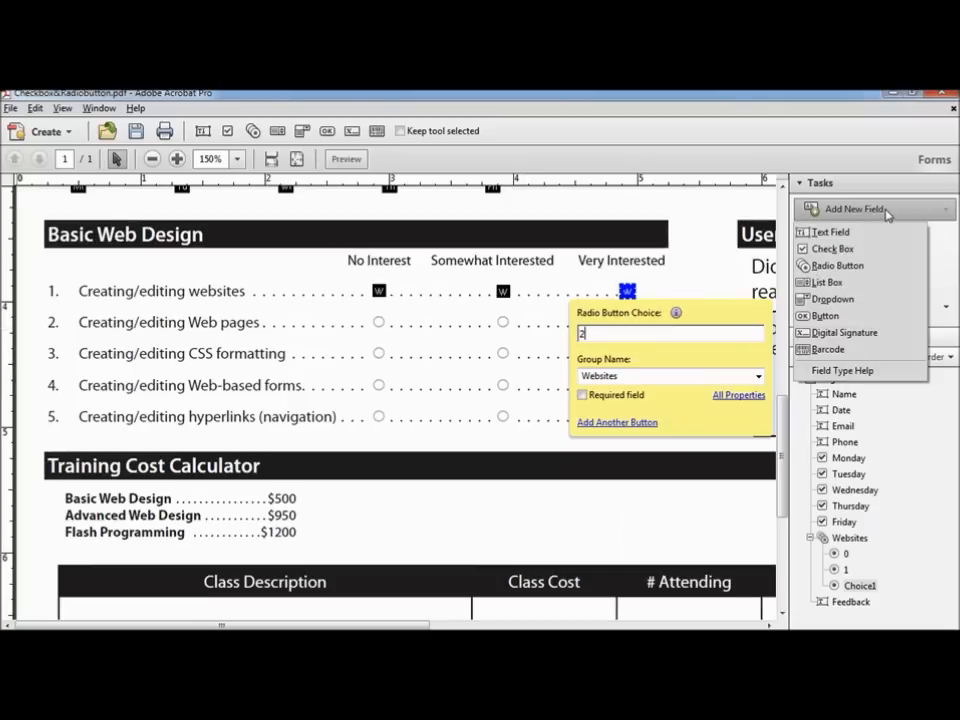
{"action": "left_click", "coordinate": [617, 422]}
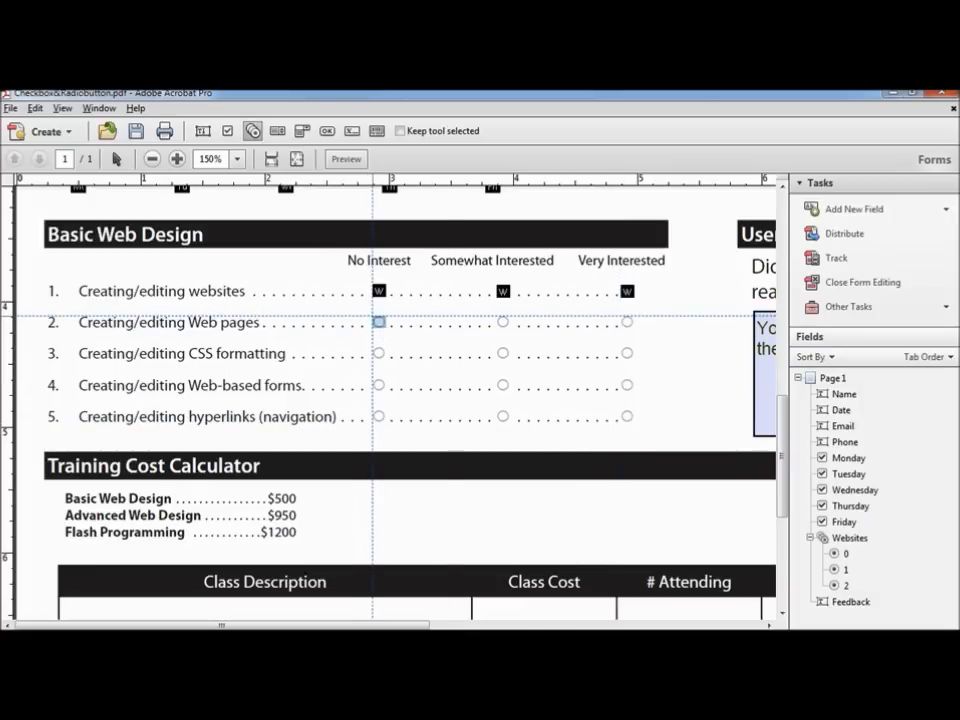
{"action": "left_click", "coordinate": [378, 321]}
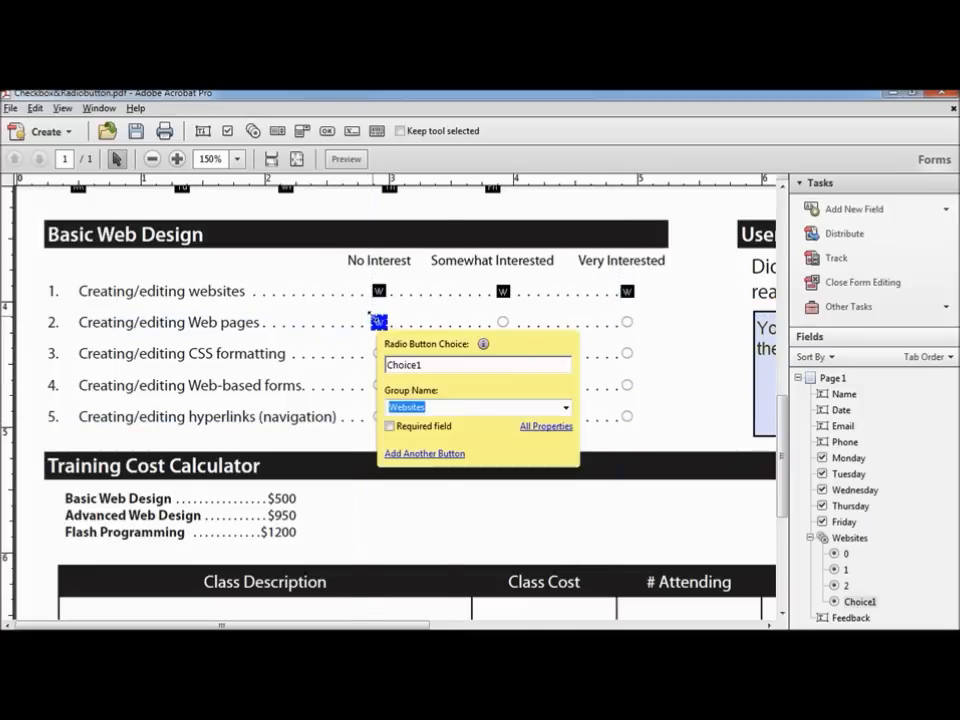
Step: Rename row 2's group to Webpages and give its No Interest button choice 0
{"action": "double_click", "coordinate": [436, 407]}
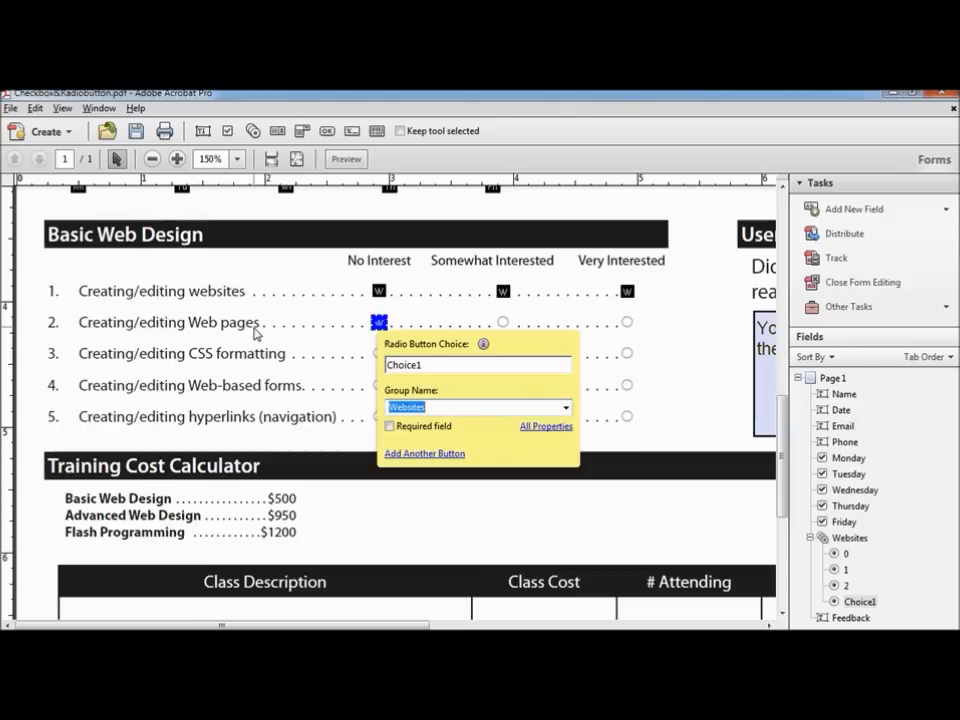
{"action": "type", "text": "Webpages"}
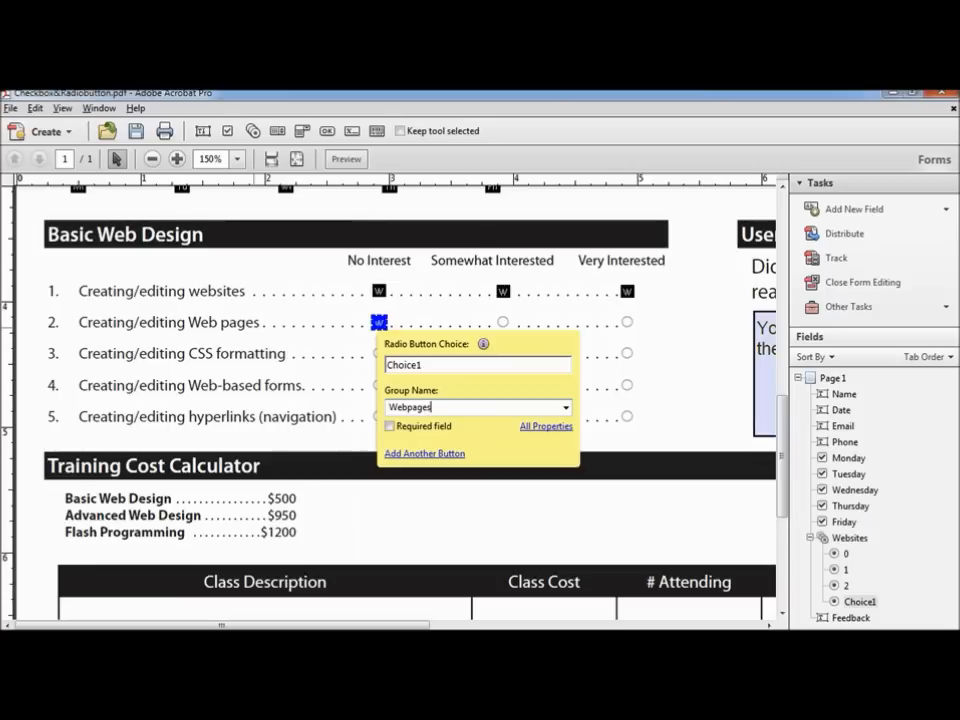
{"action": "left_click", "coordinate": [433, 366]}
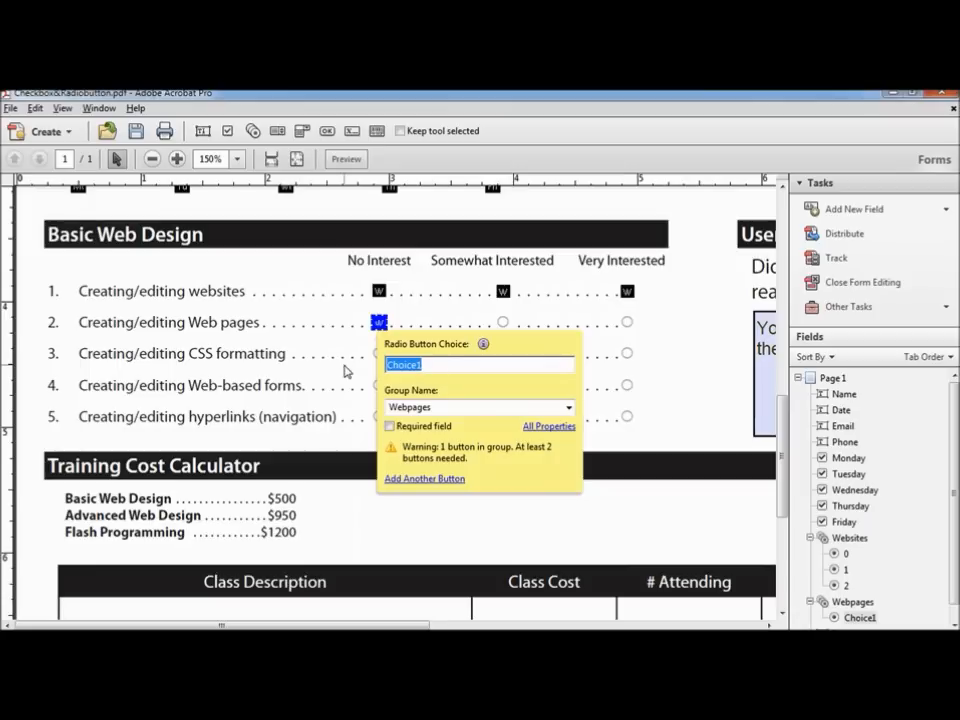
{"action": "type", "text": "0"}
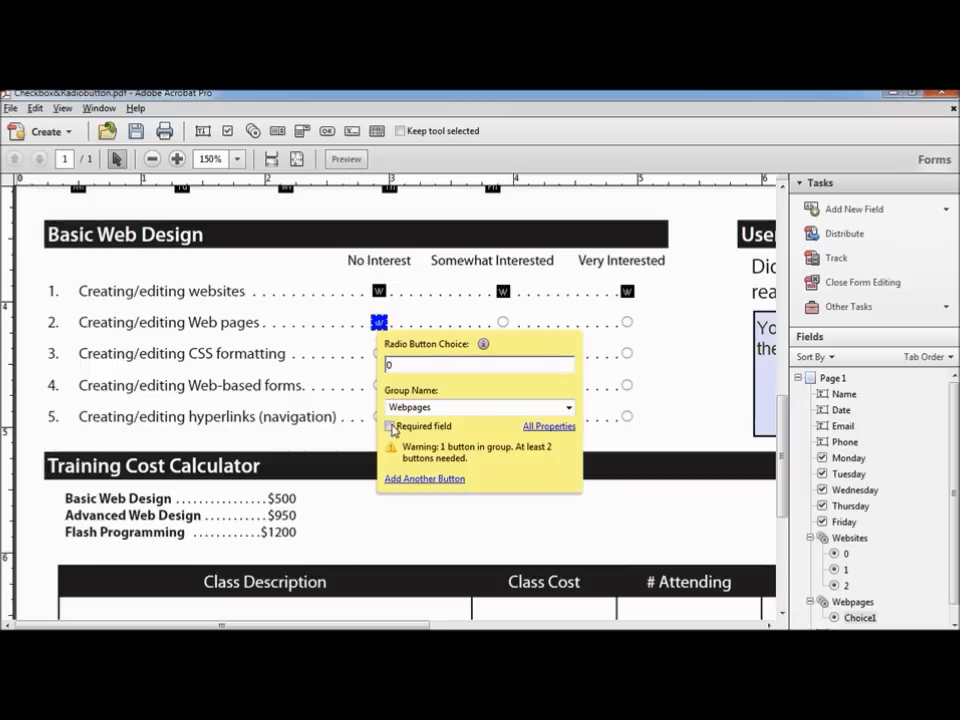
Step: Add row 2's Somewhat Interested and Very Interested buttons to Webpages with choices 1 and 2
{"action": "left_click", "coordinate": [426, 479]}
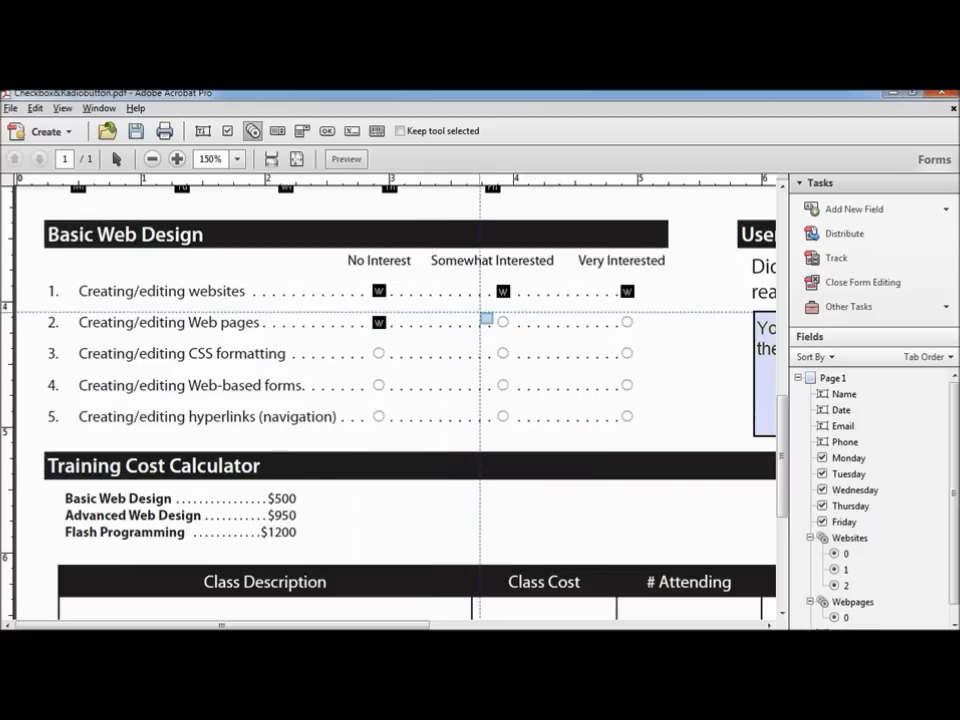
{"action": "left_click", "coordinate": [497, 318]}
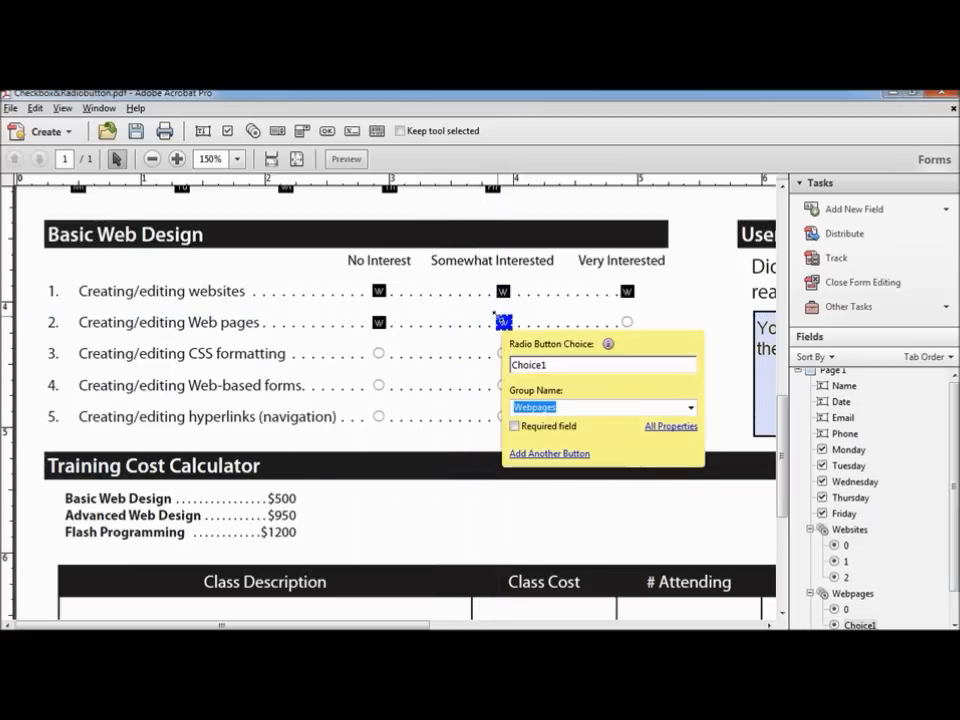
{"action": "left_click", "coordinate": [540, 364]}
{"action": "left_click_drag", "start_coordinate": [553, 368], "coordinate": [487, 369]}
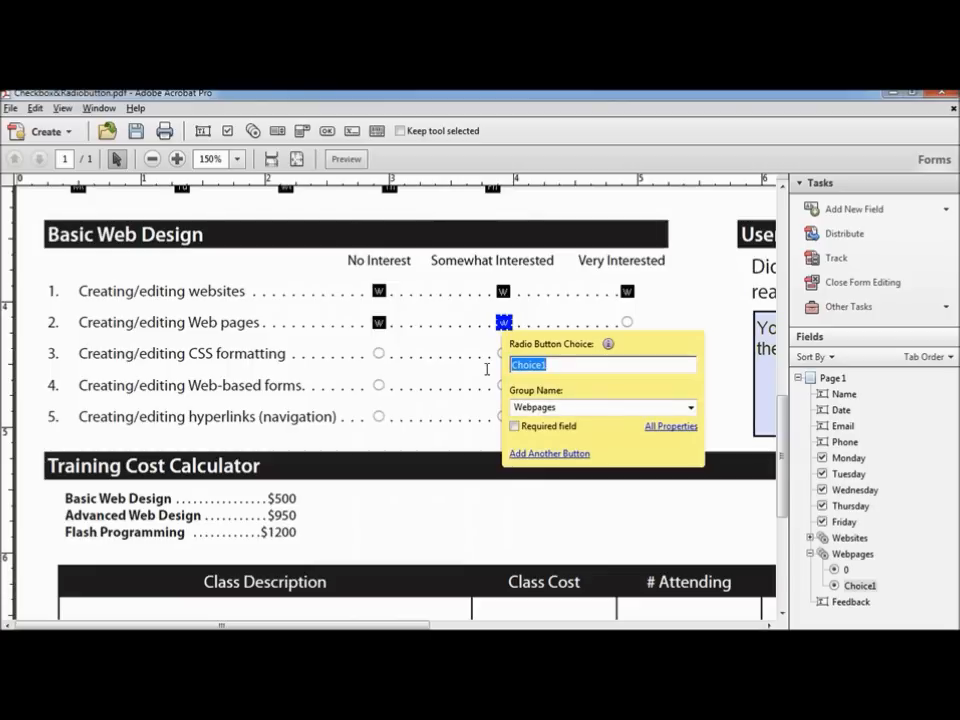
{"action": "type", "text": "1"}
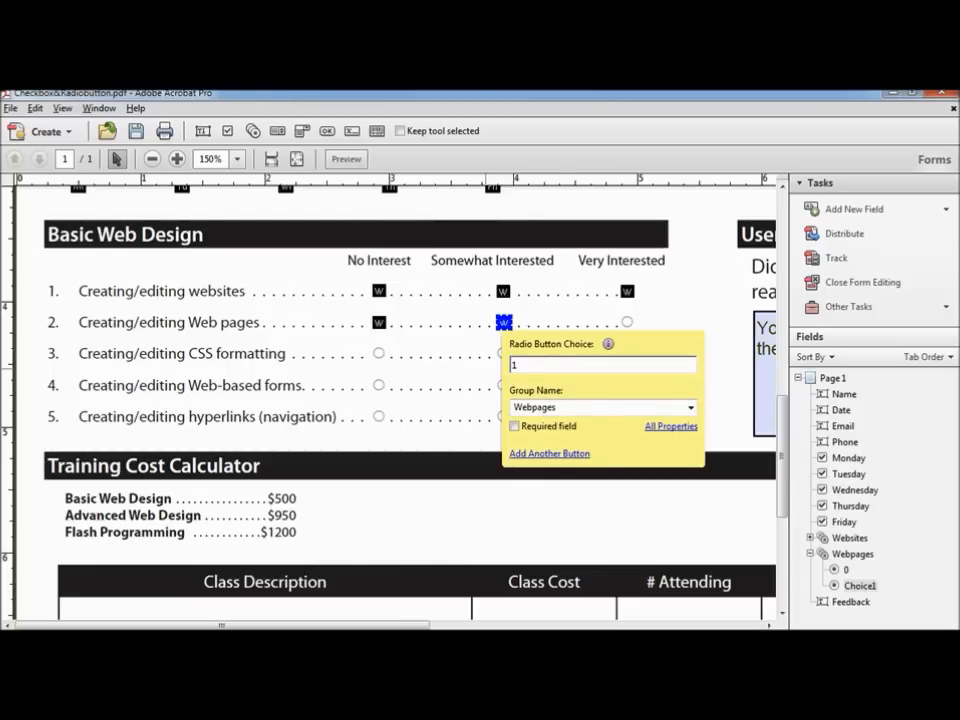
{"action": "left_click", "coordinate": [538, 453]}
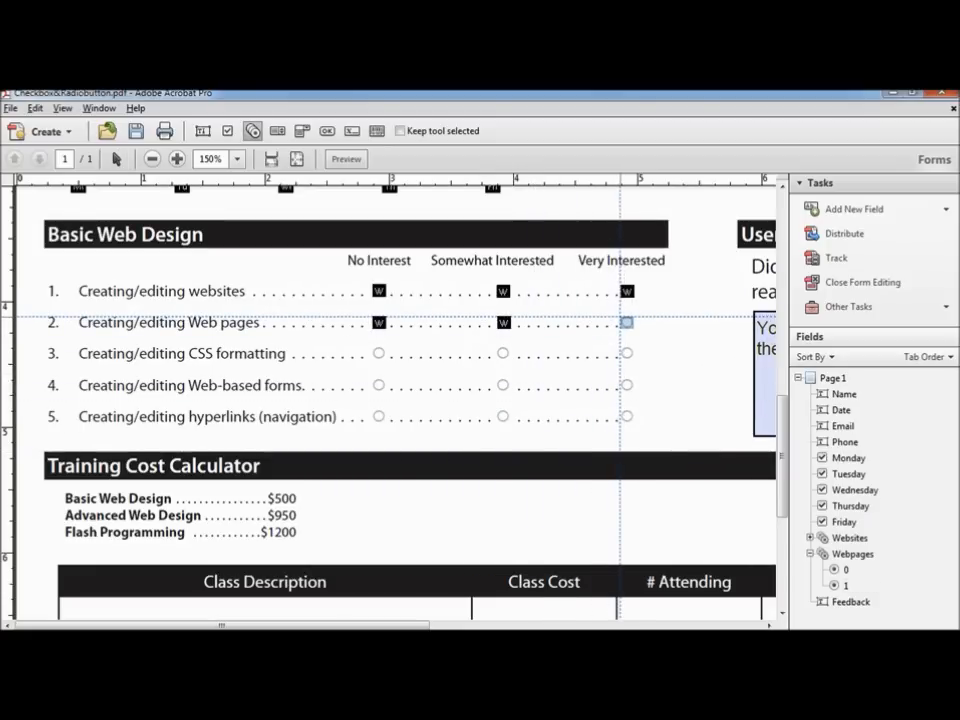
{"action": "left_click", "coordinate": [620, 317]}
{"action": "left_click_drag", "start_coordinate": [617, 365], "coordinate": [553, 366]}
{"action": "type", "text": "2"}
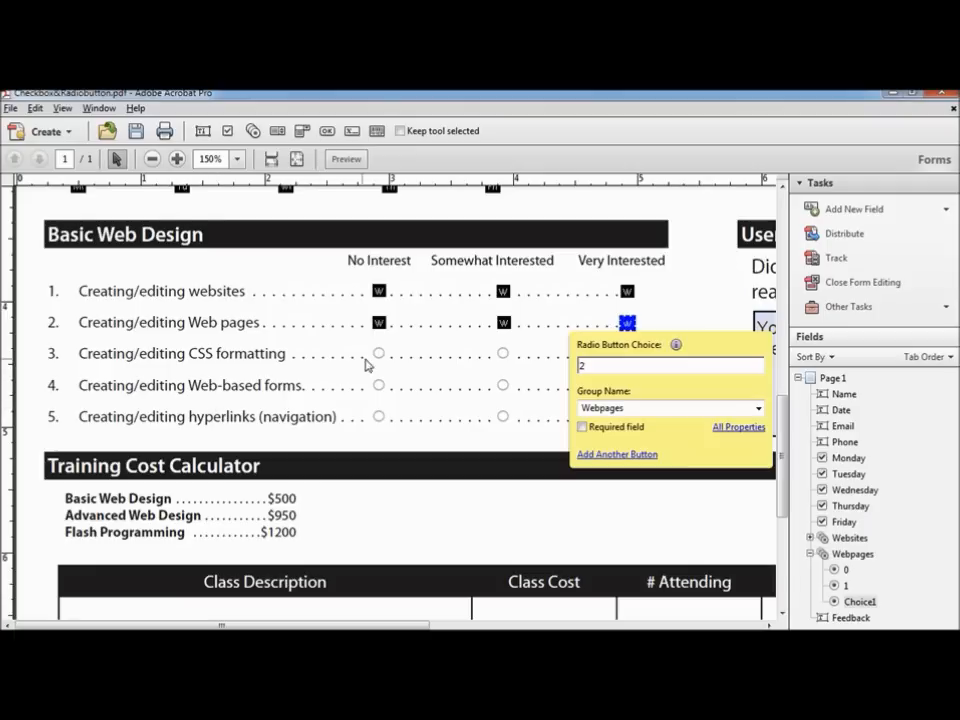
{"action": "left_click", "coordinate": [502, 322]}
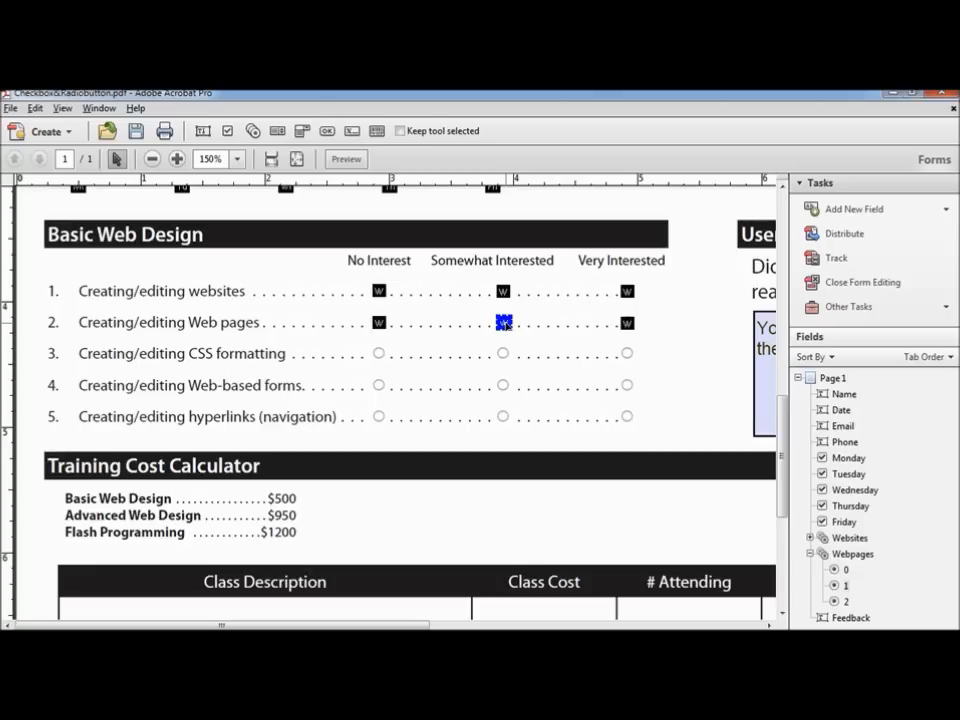
Step: Select the No Interest buttons of items 1 and 2 and right-align them
{"action": "double_click", "coordinate": [504, 323]}
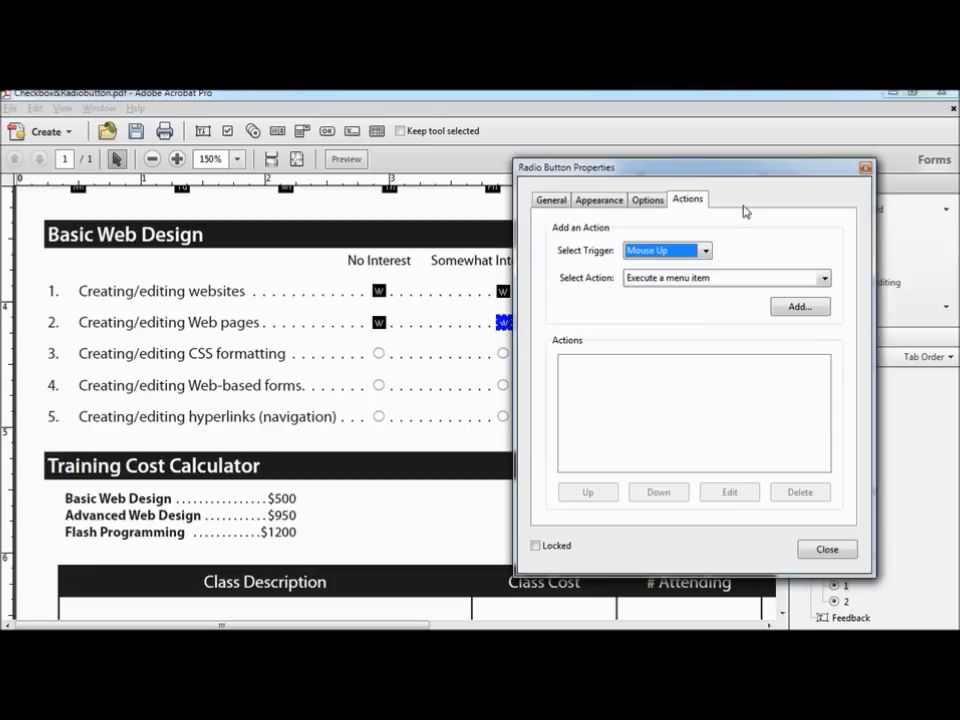
{"action": "left_click", "coordinate": [865, 168]}
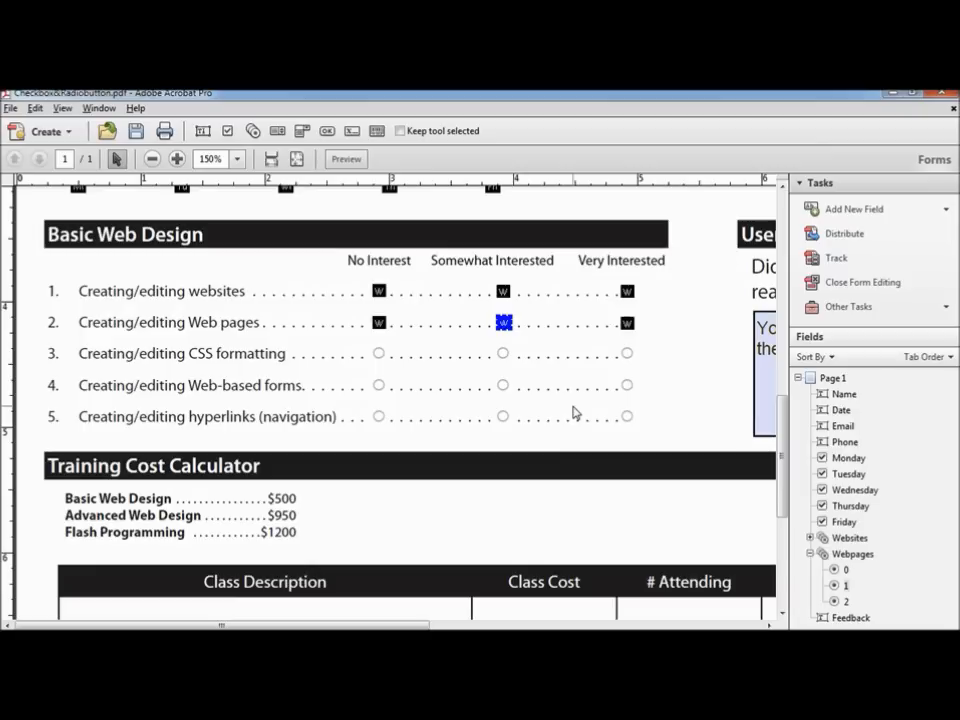
{"action": "left_click", "coordinate": [380, 290]}
{"action": "left_click", "coordinate": [503, 291], "text": "ctrl"}
{"action": "left_click", "coordinate": [626, 291], "text": "ctrl"}
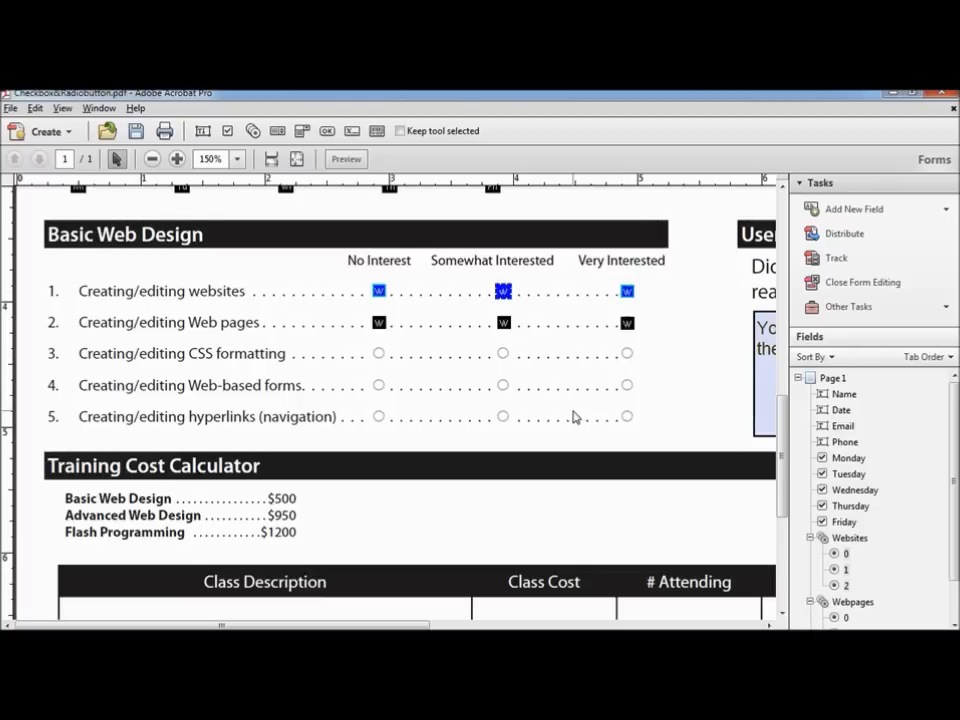
{"action": "left_click_drag", "start_coordinate": [352, 277], "coordinate": [652, 298]}
{"action": "left_click_drag", "start_coordinate": [351, 264], "coordinate": [414, 379]}
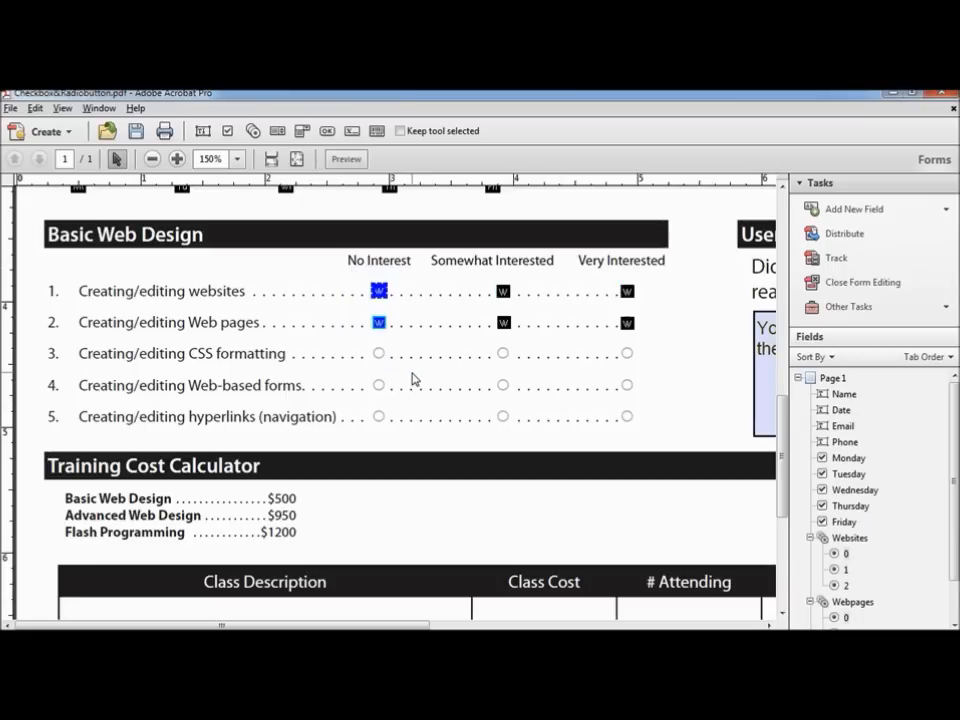
{"action": "right_click", "coordinate": [380, 292]}
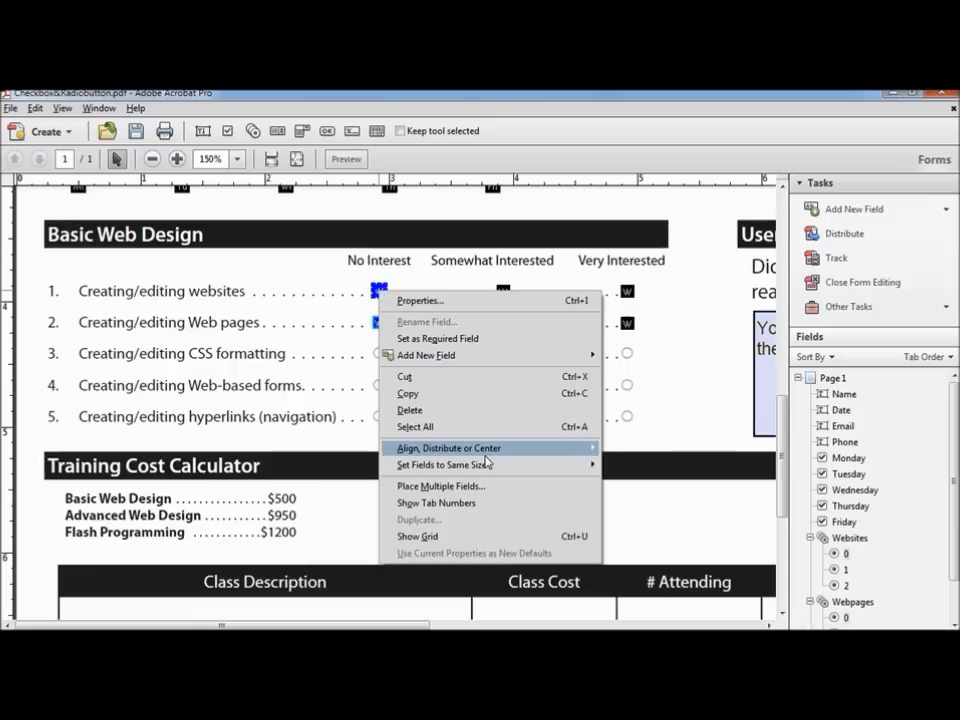
{"action": "mouse_move", "coordinate": [508, 458]}
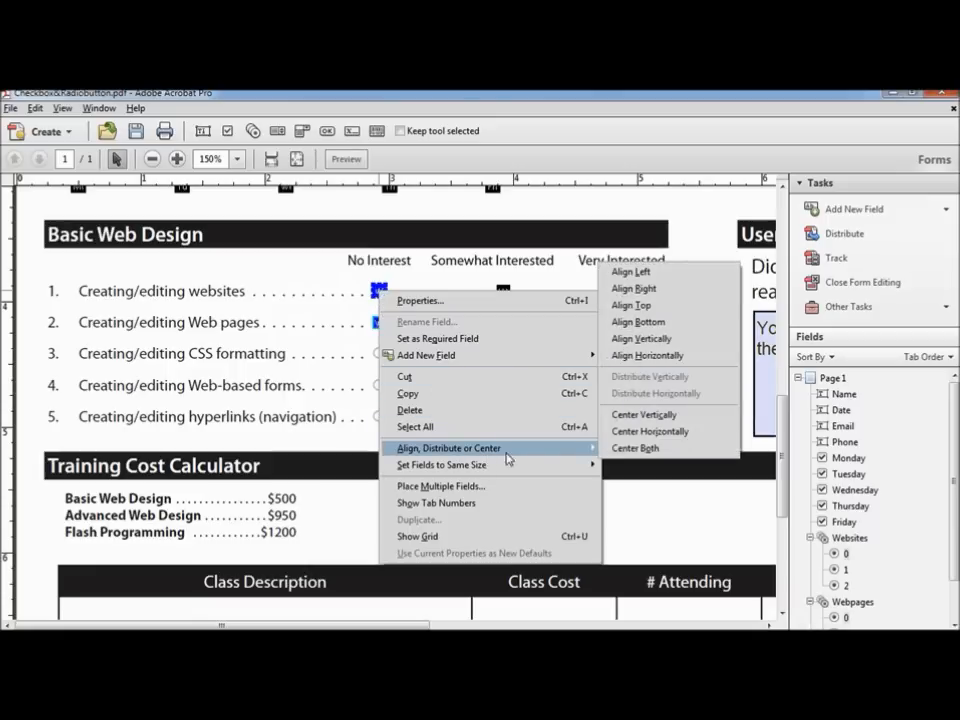
{"action": "left_click", "coordinate": [688, 292]}
{"action": "left_click", "coordinate": [324, 304]}
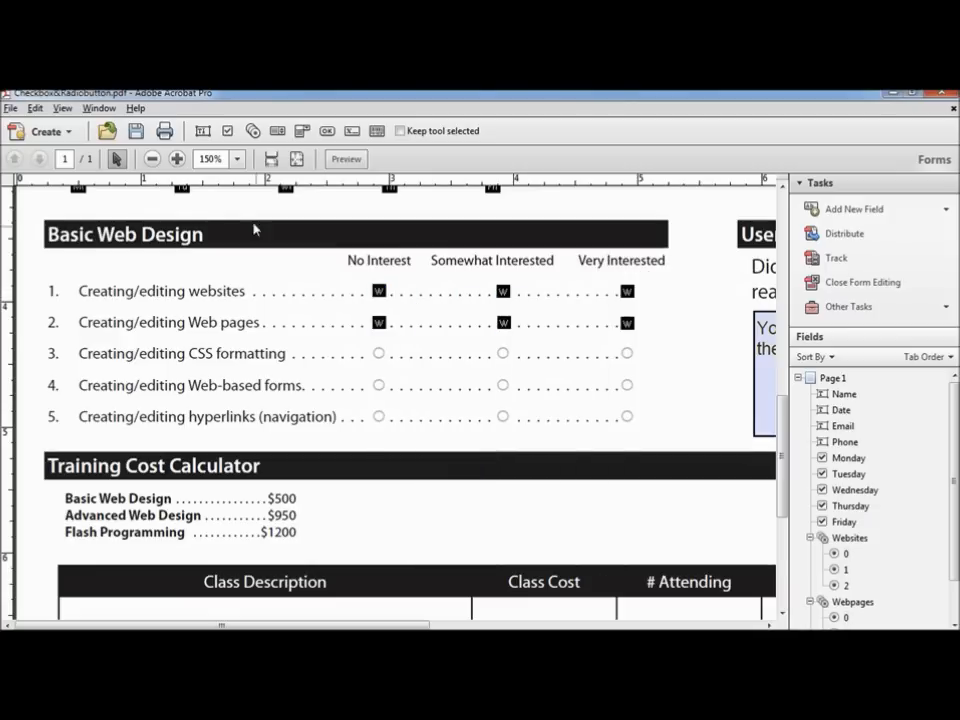
Step: Preview the form and test each rating, ending with Very Interested selected for items 1 and 2
{"action": "left_click", "coordinate": [346, 159]}
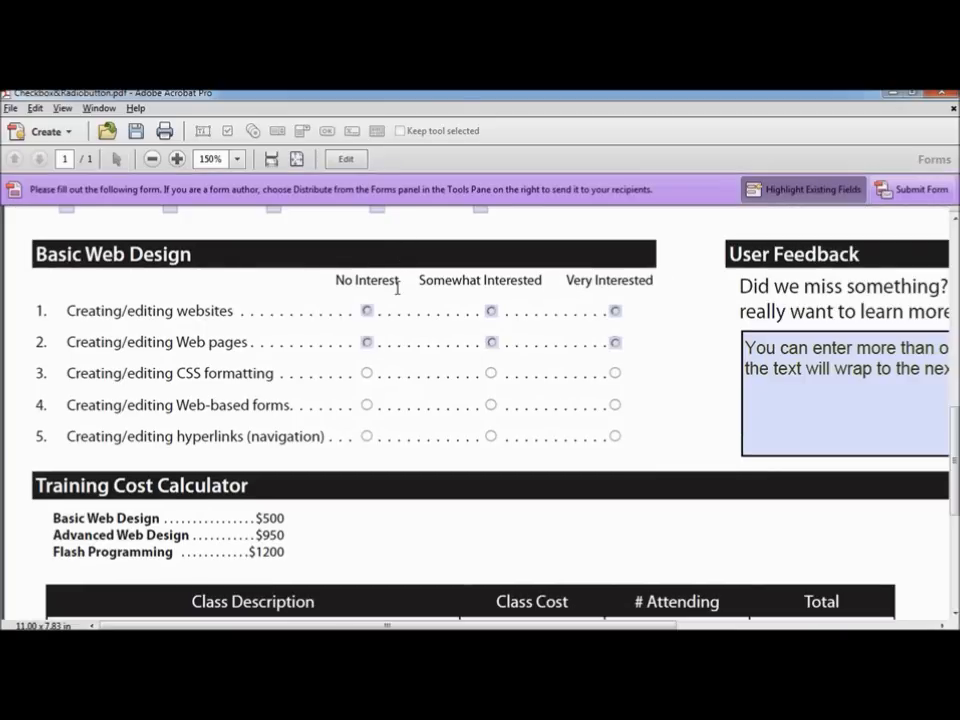
{"action": "left_click", "coordinate": [367, 312]}
{"action": "left_click", "coordinate": [491, 311]}
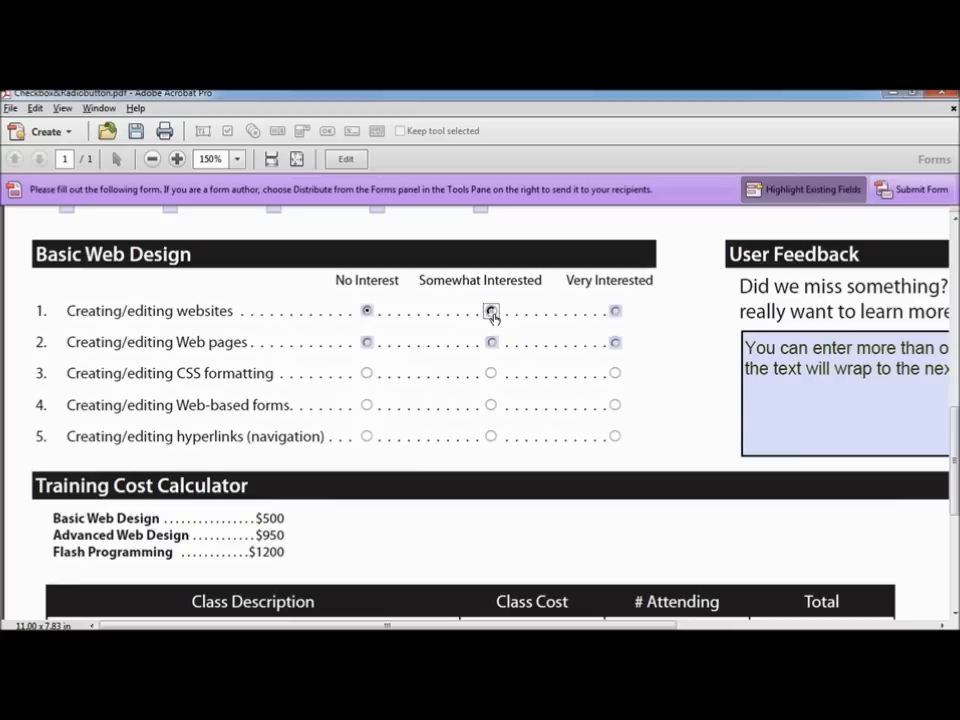
{"action": "left_click", "coordinate": [615, 312]}
{"action": "left_click", "coordinate": [366, 342]}
{"action": "left_click", "coordinate": [615, 342]}
{"action": "left_click", "coordinate": [615, 315]}
{"action": "left_click", "coordinate": [10, 107]}
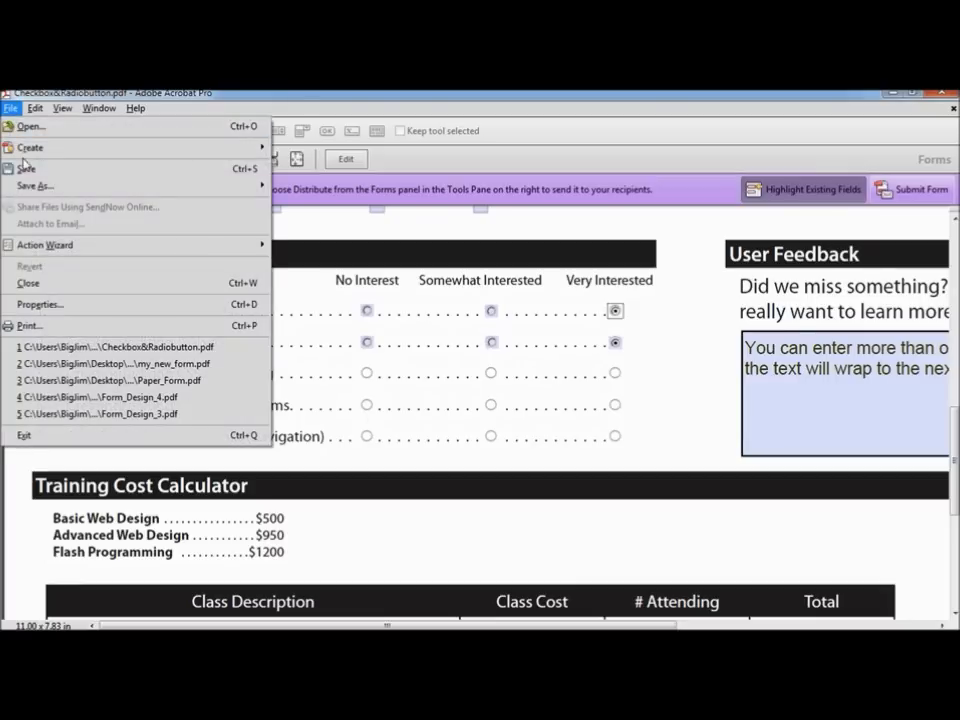
Step: Save the form as PDF over my_new_form.pdf, confirming the replacement
{"action": "mouse_move", "coordinate": [36, 186]}
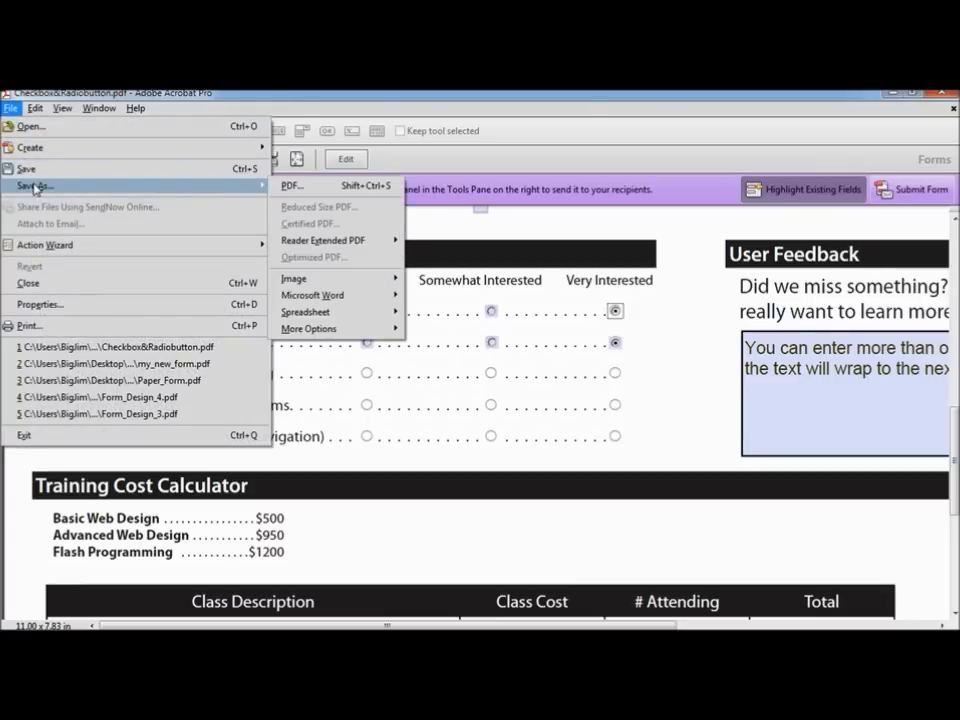
{"action": "left_click", "coordinate": [320, 192]}
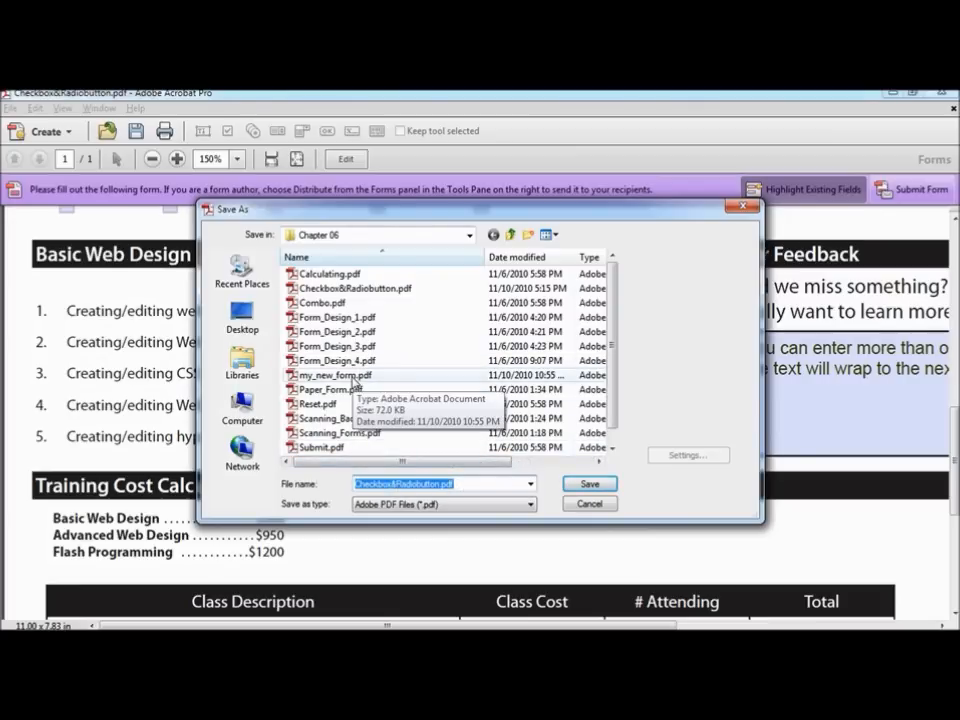
{"action": "left_click", "coordinate": [354, 377]}
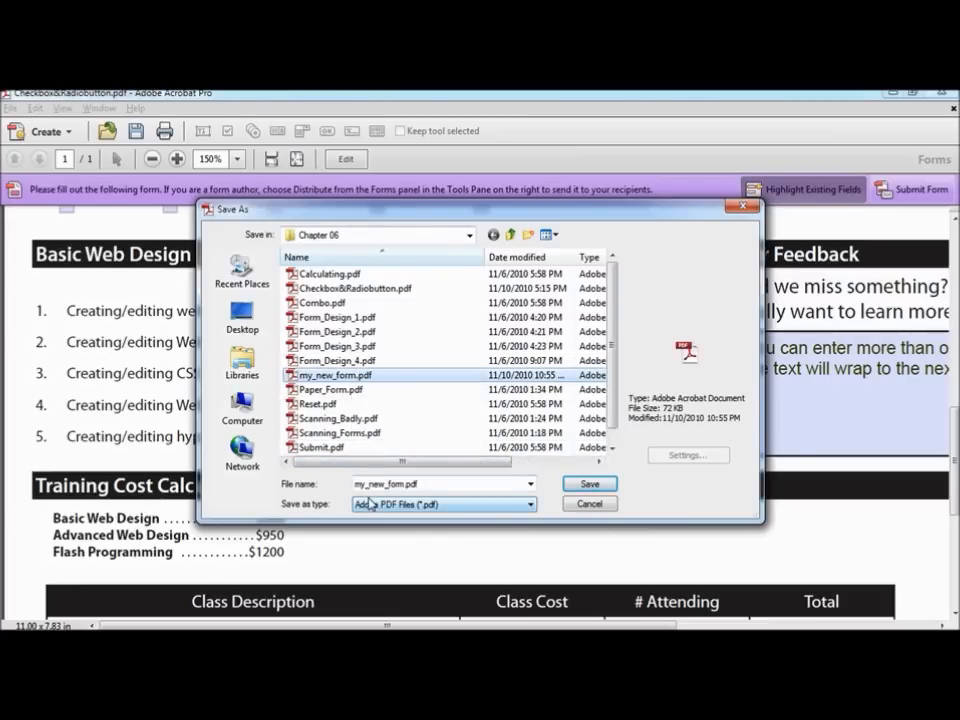
{"action": "left_click", "coordinate": [585, 486]}
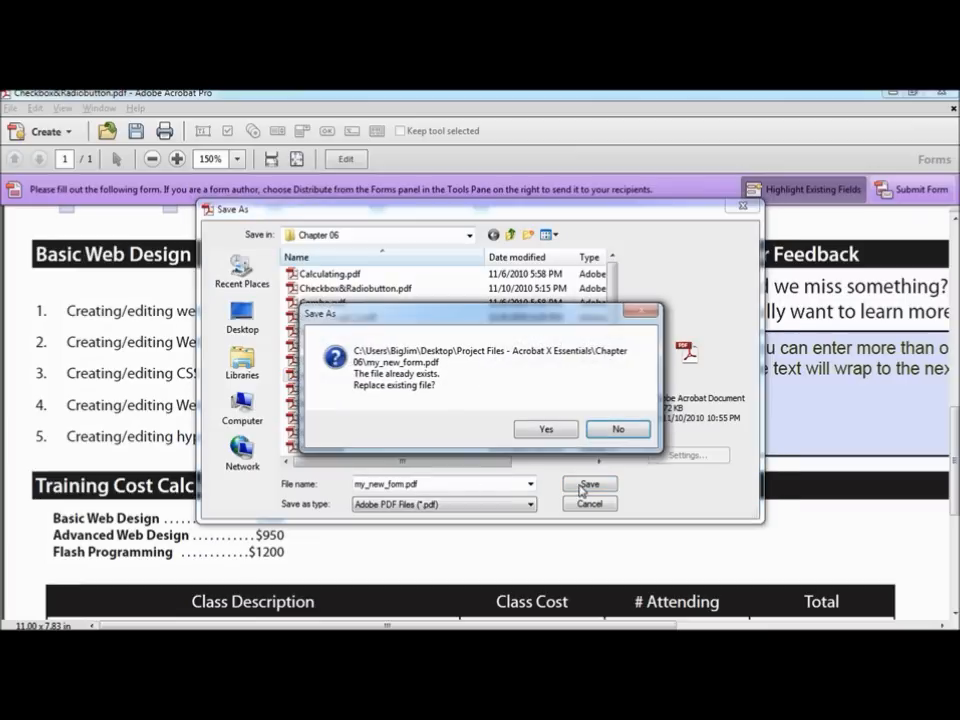
{"action": "left_click", "coordinate": [547, 430]}
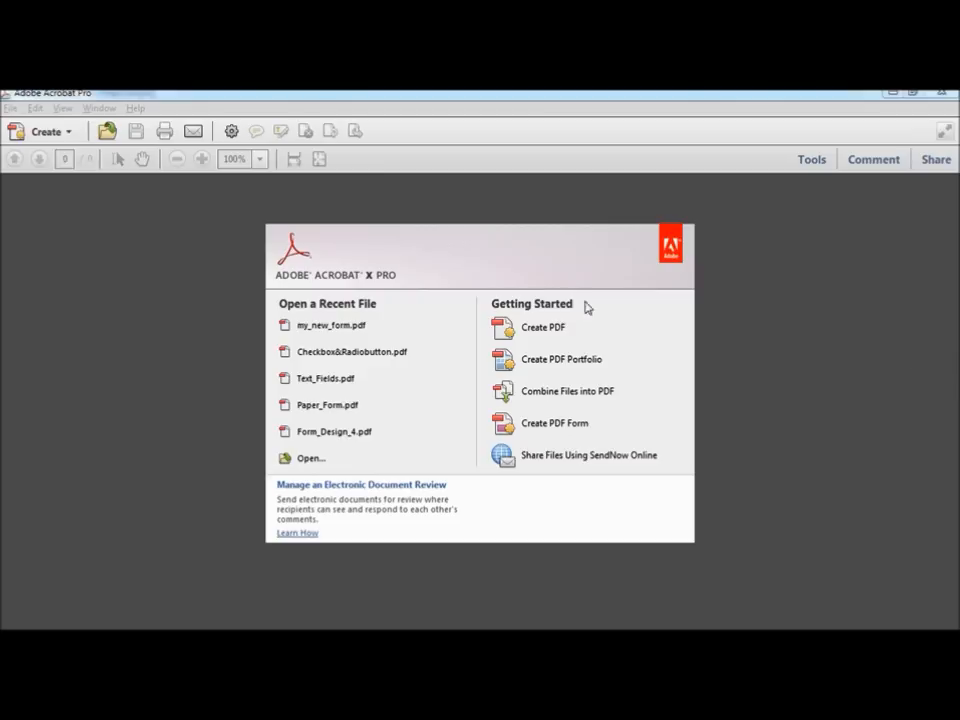
Step: Open List&Dropdown.pdf and select its Department: label
{"action": "left_click", "coordinate": [10, 107]}
{"action": "left_click", "coordinate": [28, 126]}
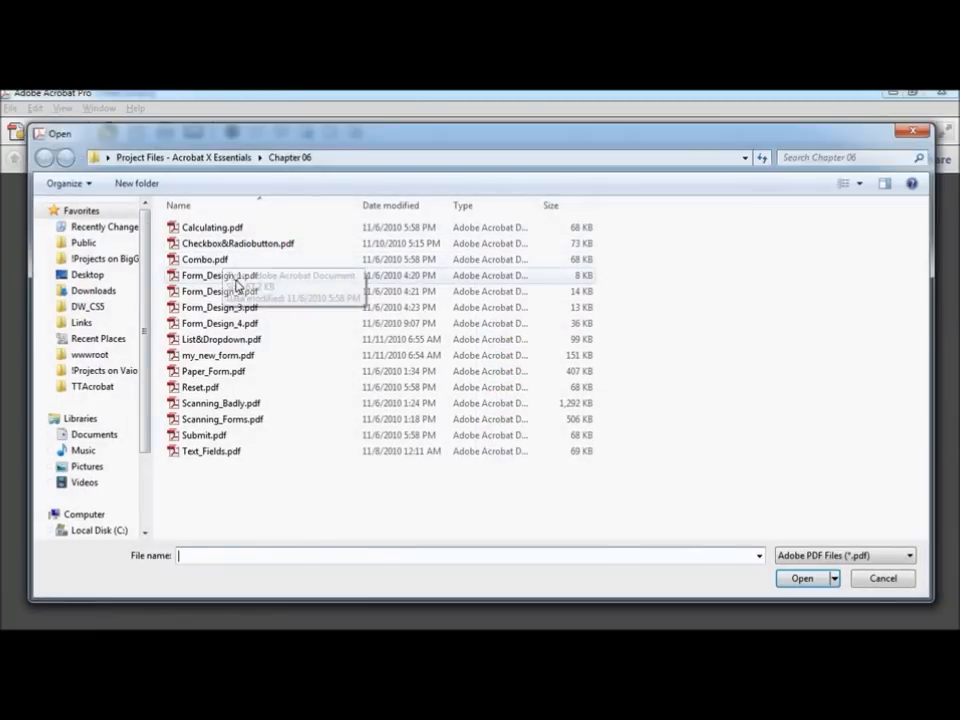
{"action": "left_click", "coordinate": [238, 340]}
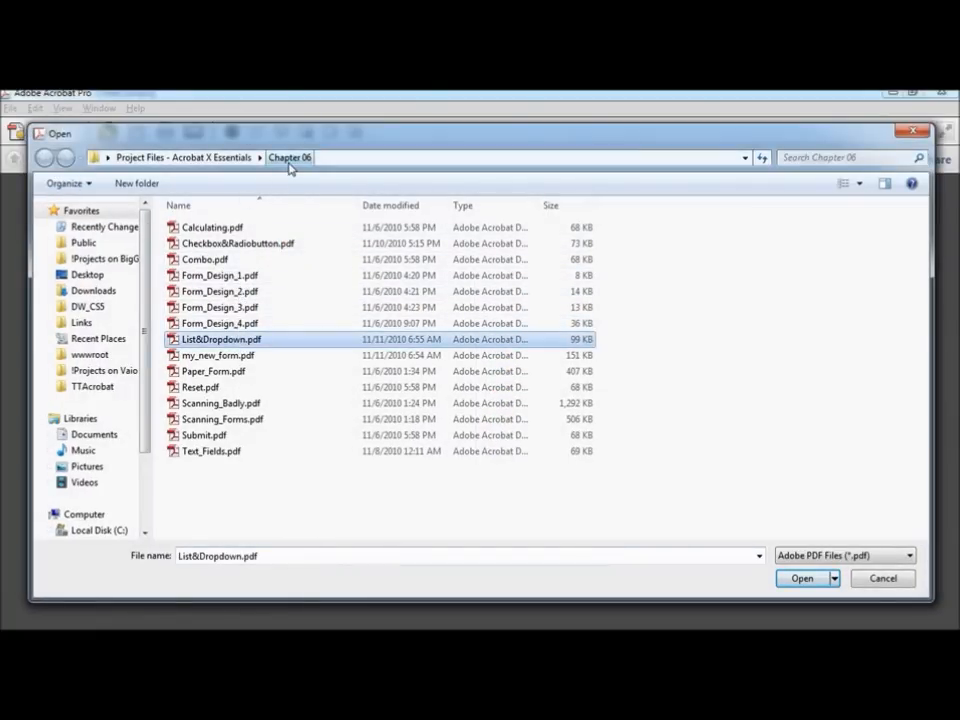
{"action": "left_click", "coordinate": [806, 580]}
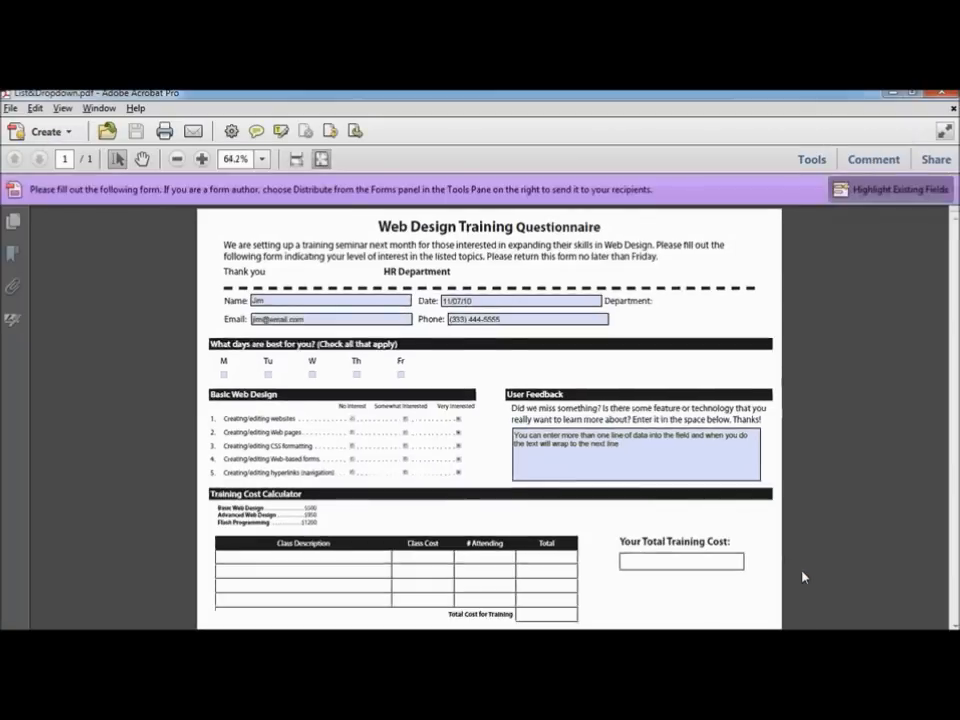
{"action": "double_click", "coordinate": [624, 301]}
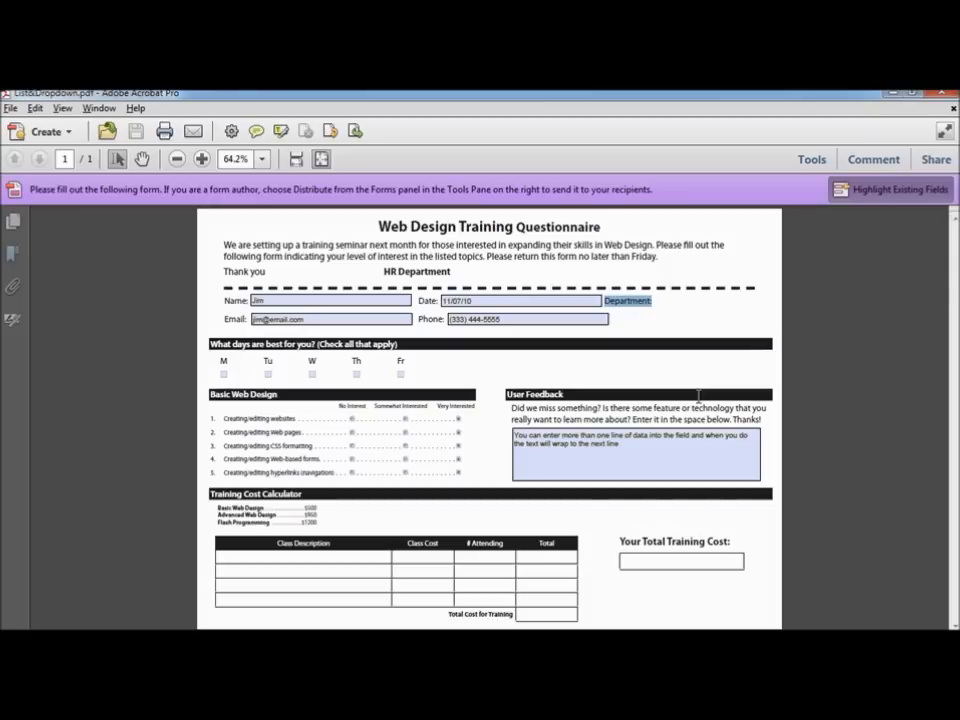
Step: Enter form editing, start a new list box field, and zoom the page to 150%
{"action": "left_click", "coordinate": [812, 162]}
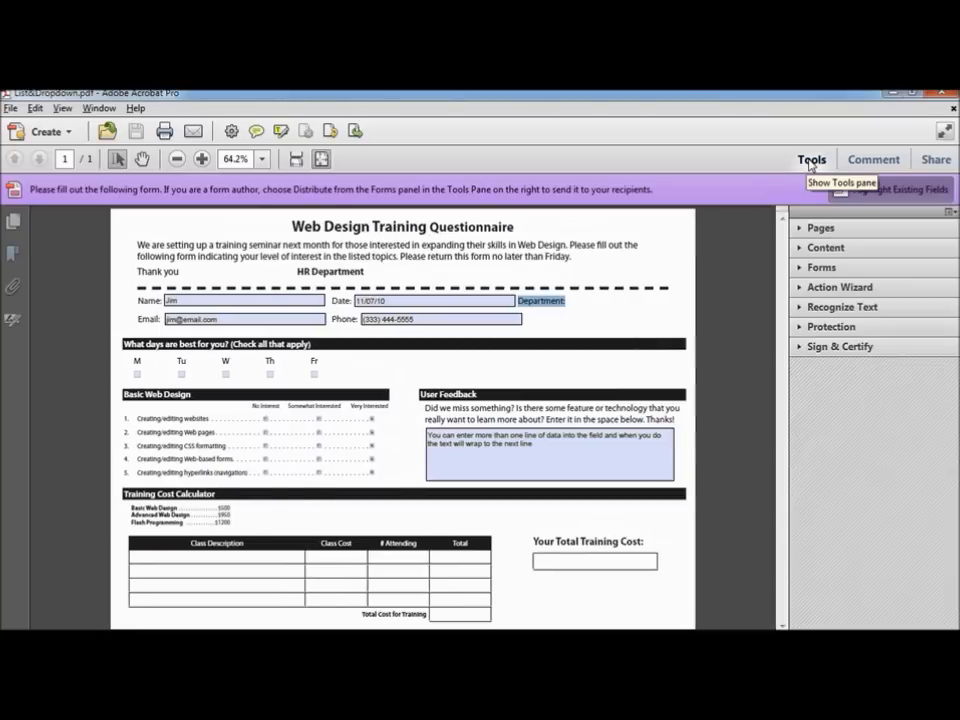
{"action": "left_click", "coordinate": [822, 268]}
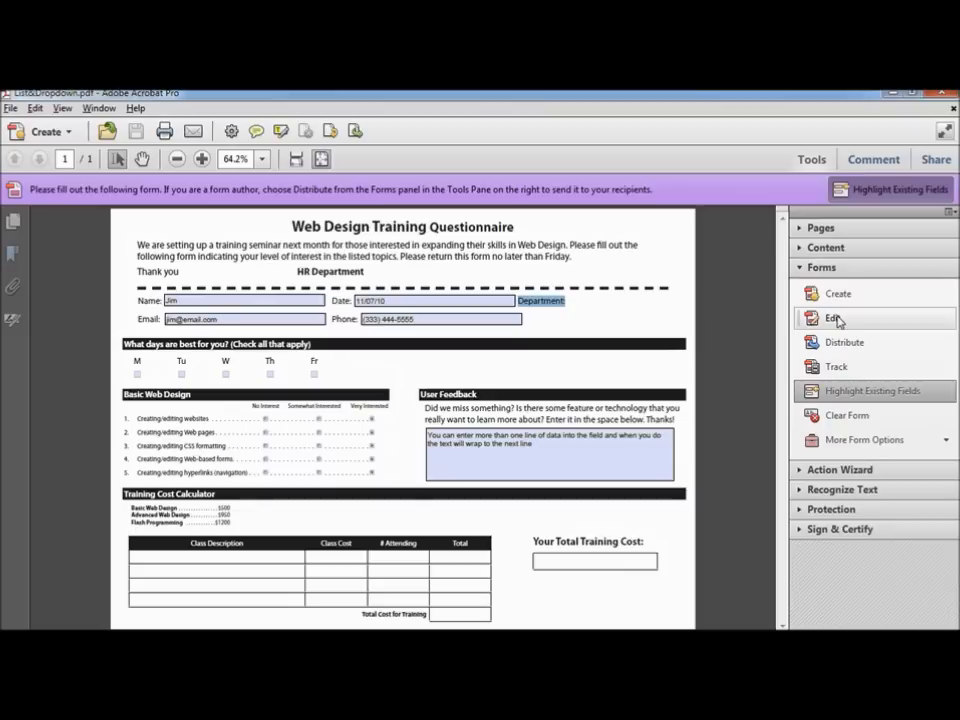
{"action": "left_click", "coordinate": [834, 318]}
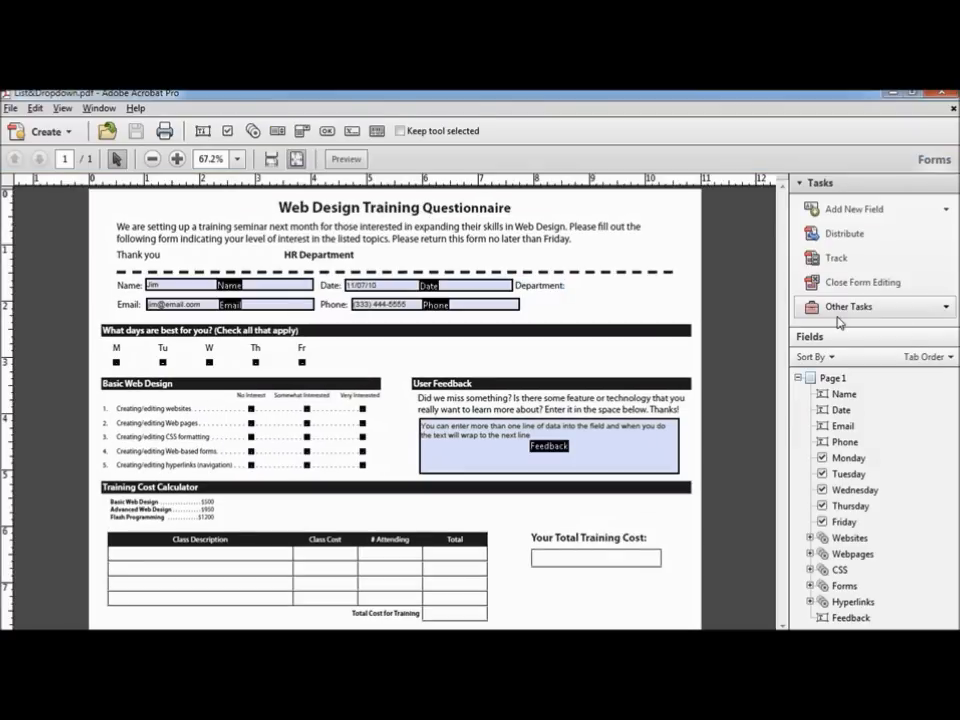
{"action": "left_click", "coordinate": [870, 212]}
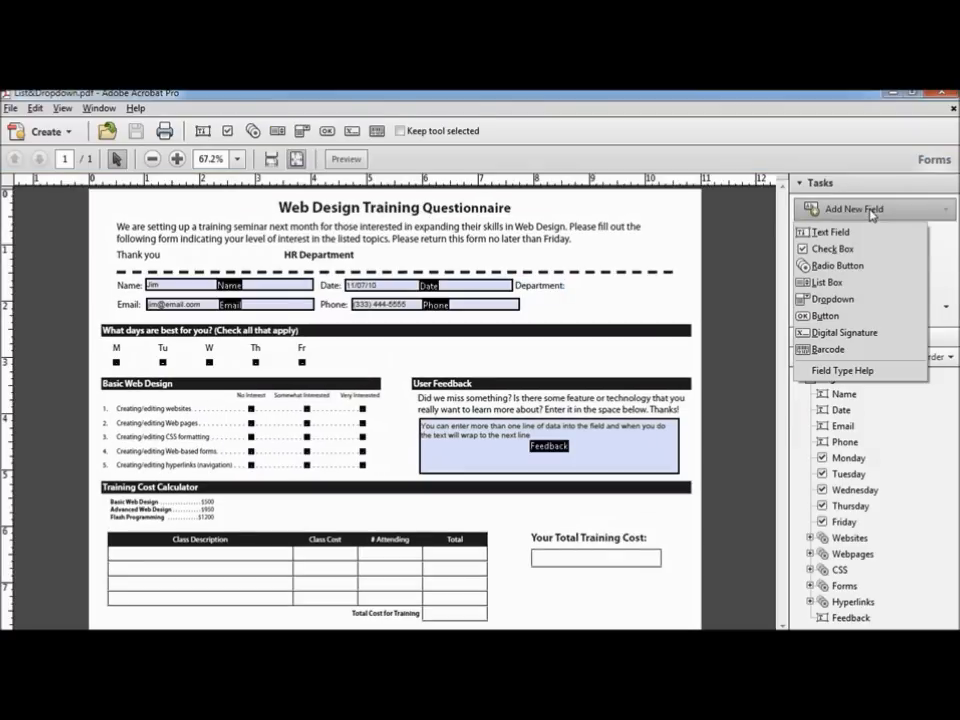
{"action": "left_click", "coordinate": [845, 282]}
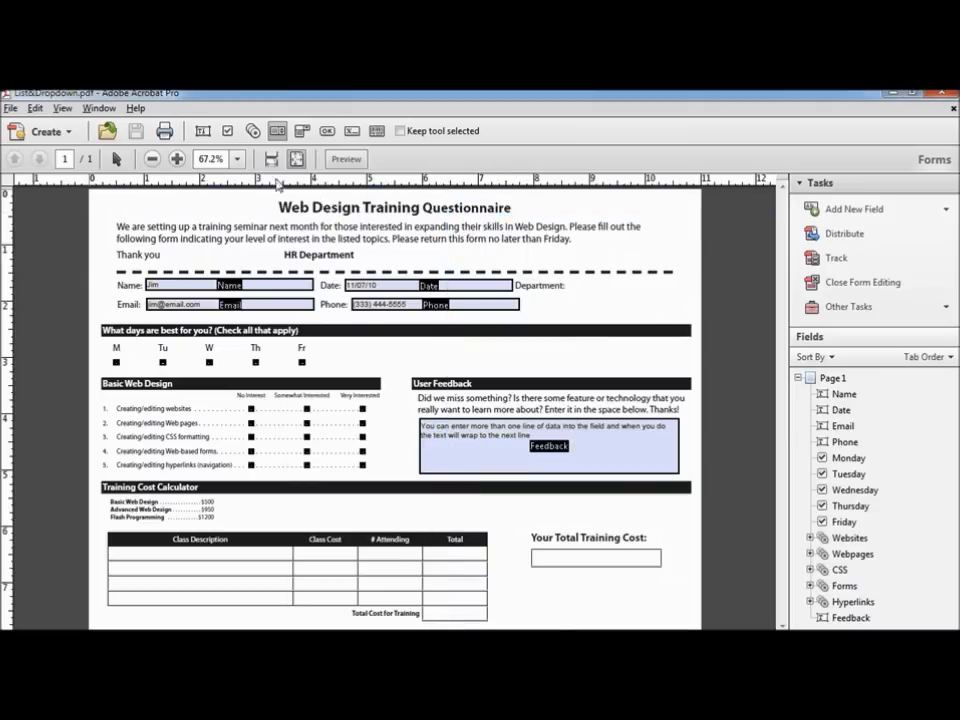
{"action": "left_click", "coordinate": [237, 159]}
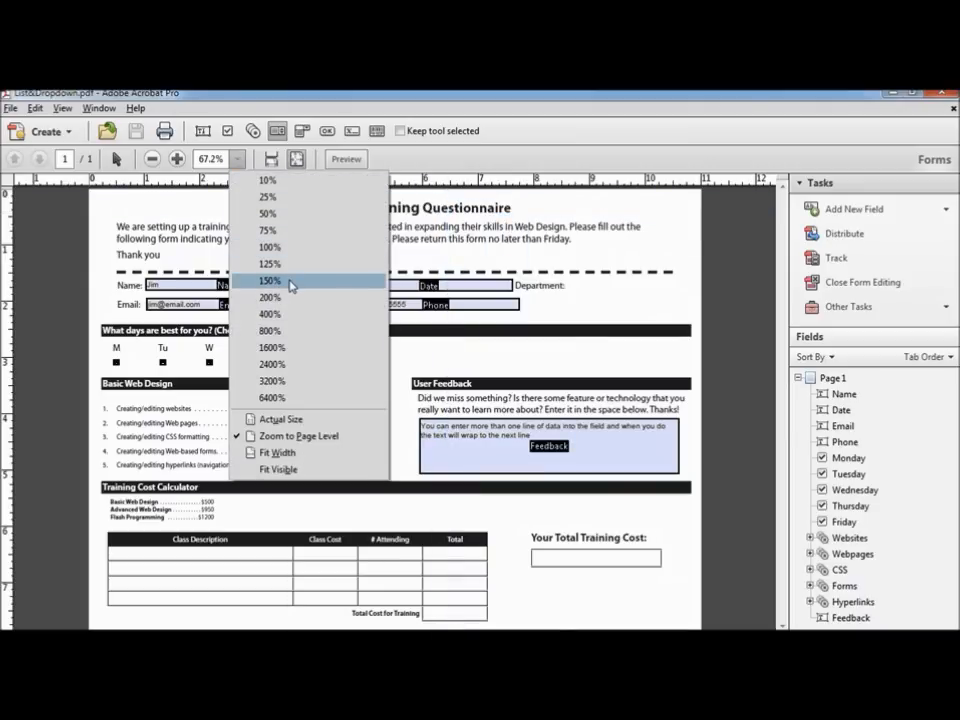
{"action": "left_click", "coordinate": [289, 281]}
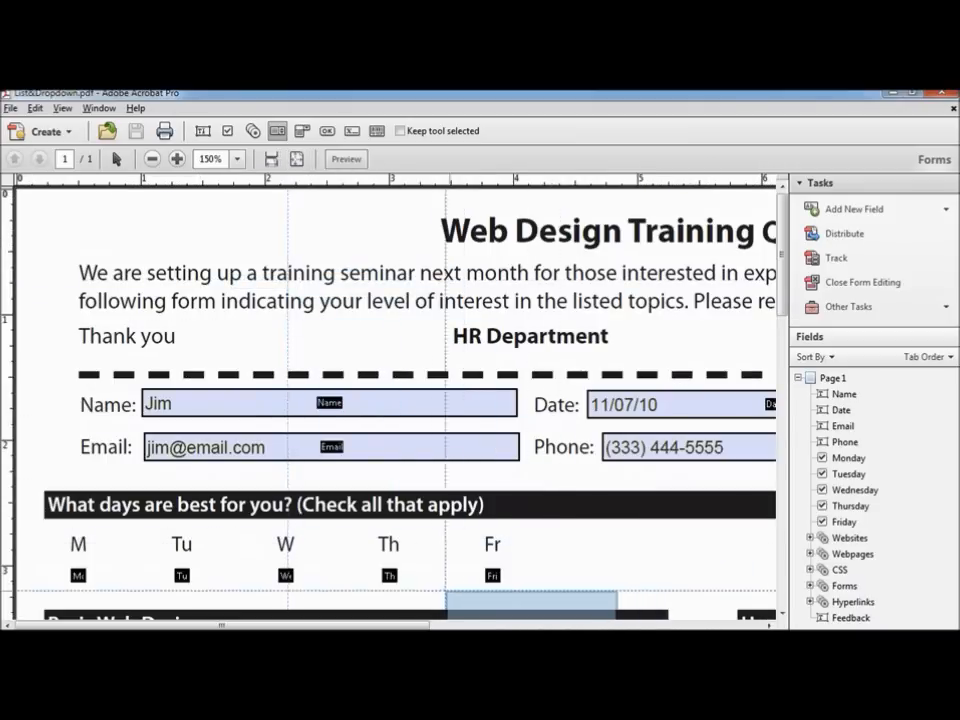
Step: Draw a list box beside Department: and name it Department
{"action": "left_click_drag", "start_coordinate": [388, 627], "coordinate": [606, 627]}
{"action": "left_click_drag", "start_coordinate": [438, 627], "coordinate": [554, 627]}
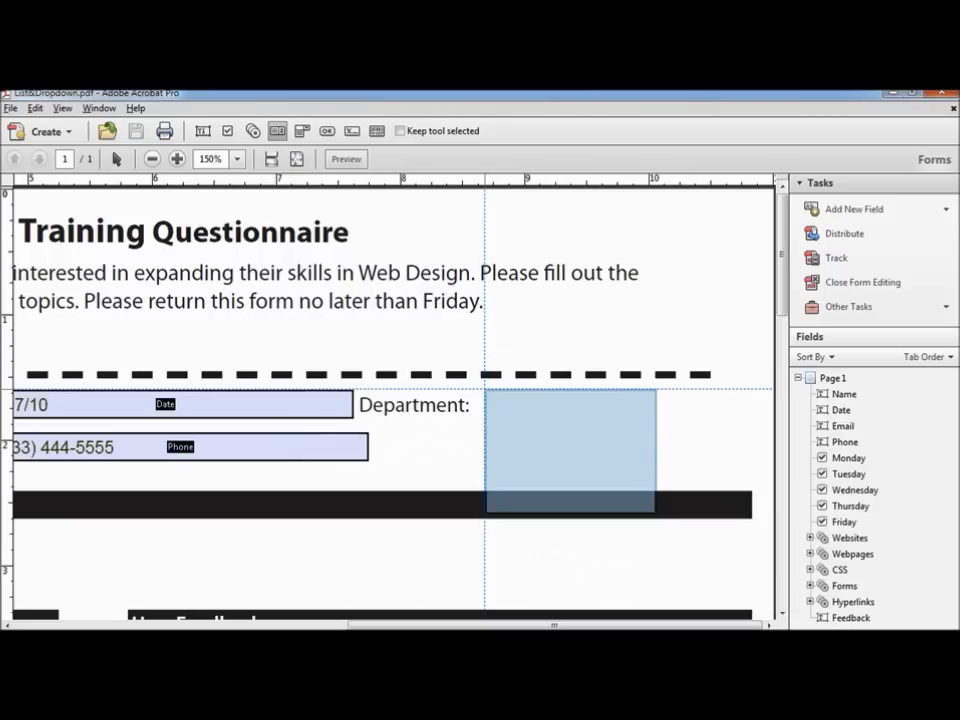
{"action": "mouse_move", "coordinate": [570, 450]}
{"action": "left_mouse_down"}
{"action": "mouse_move", "coordinate": [434, 451]}
{"action": "mouse_move", "coordinate": [601, 451]}
{"action": "mouse_move", "coordinate": [562, 451]}
{"action": "left_mouse_up"}
{"action": "left_click_drag", "start_coordinate": [477, 392], "coordinate": [747, 484]}
{"action": "type", "text": "Department"}
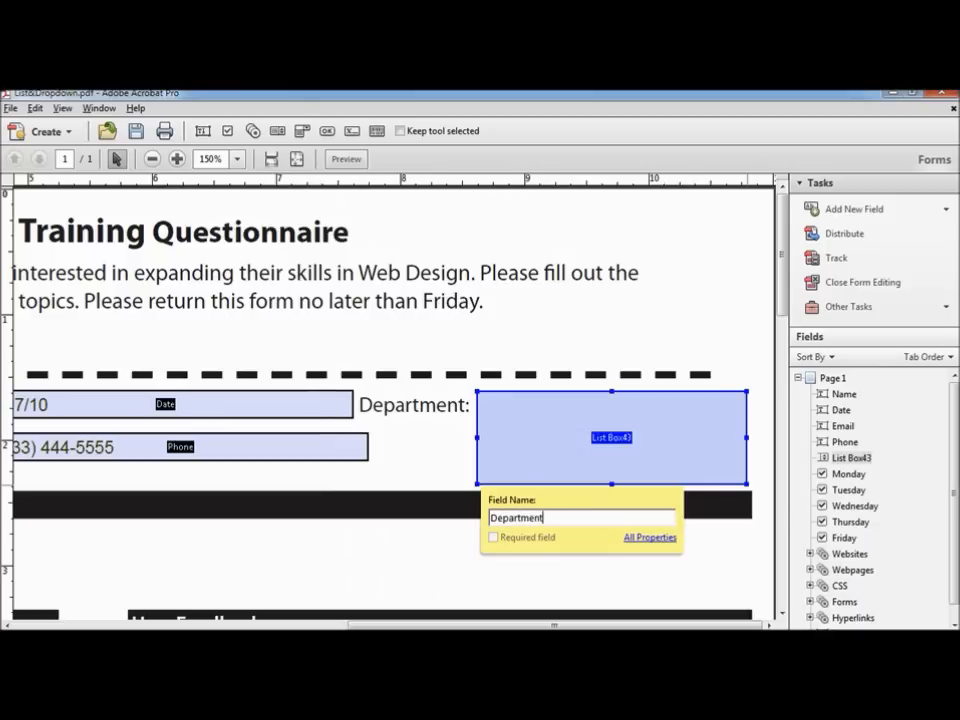
{"action": "key", "text": "Return"}
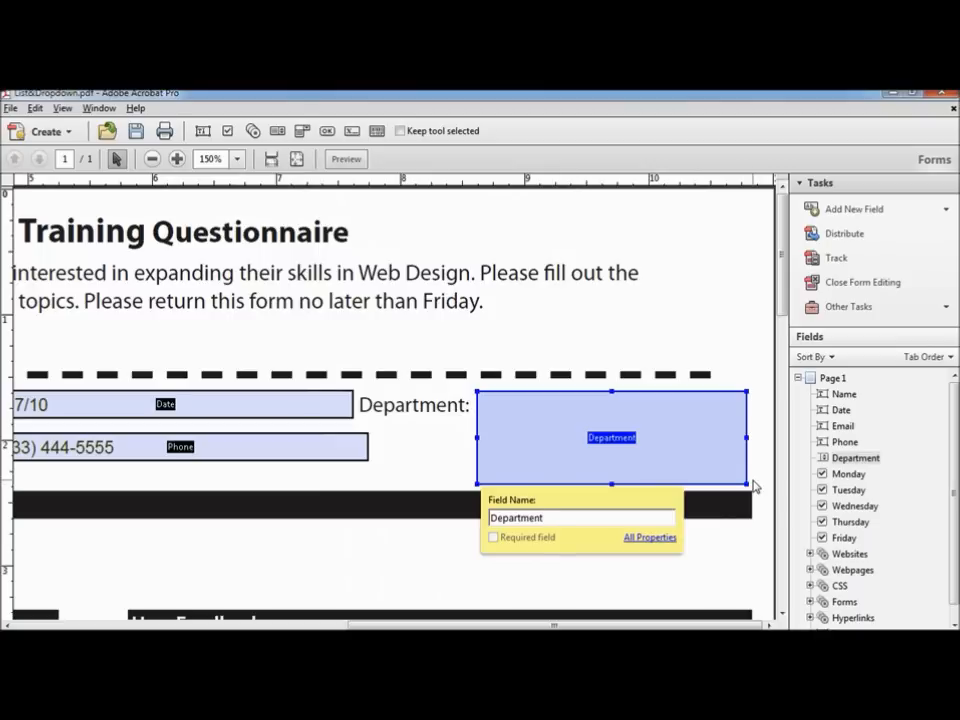
Step: Give the Department list box the tooltip 'Select your department from the list'
{"action": "left_click", "coordinate": [650, 538]}
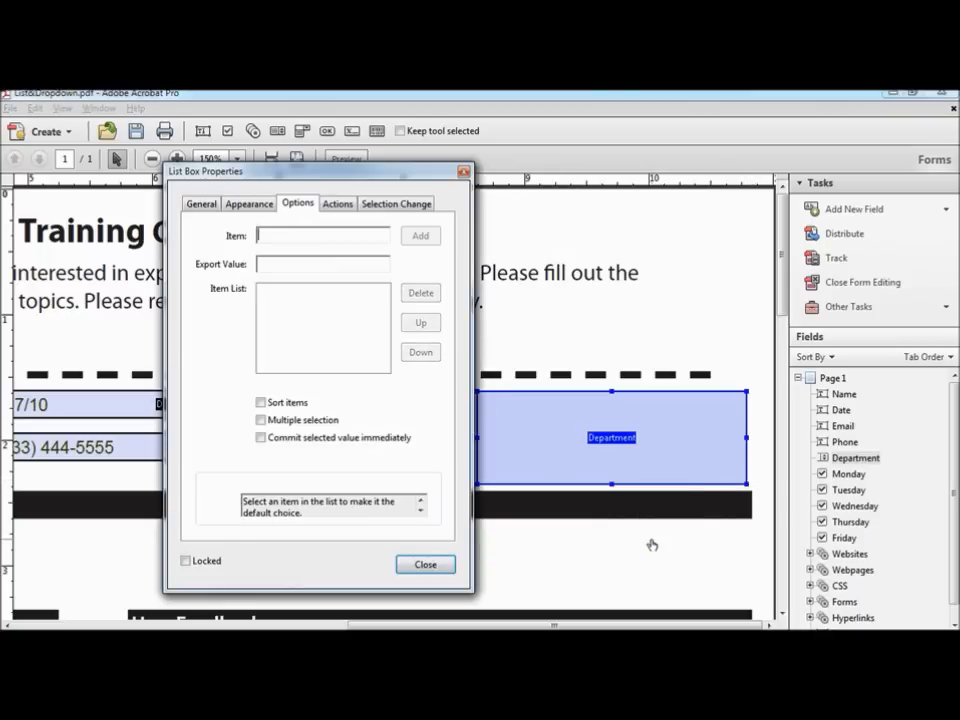
{"action": "left_click", "coordinate": [203, 205]}
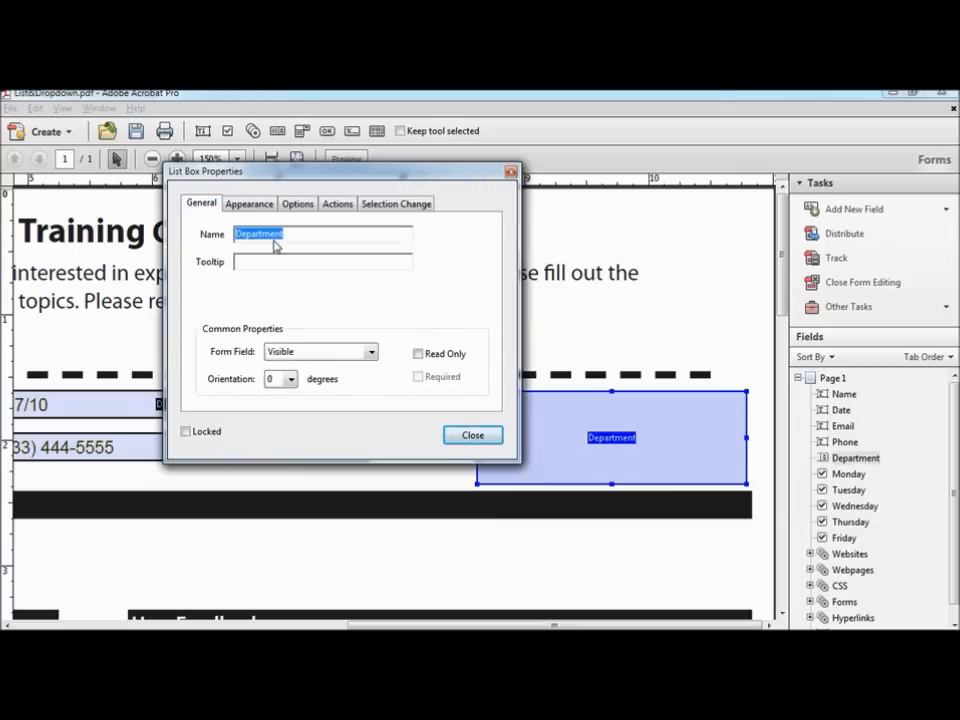
{"action": "left_click", "coordinate": [245, 261]}
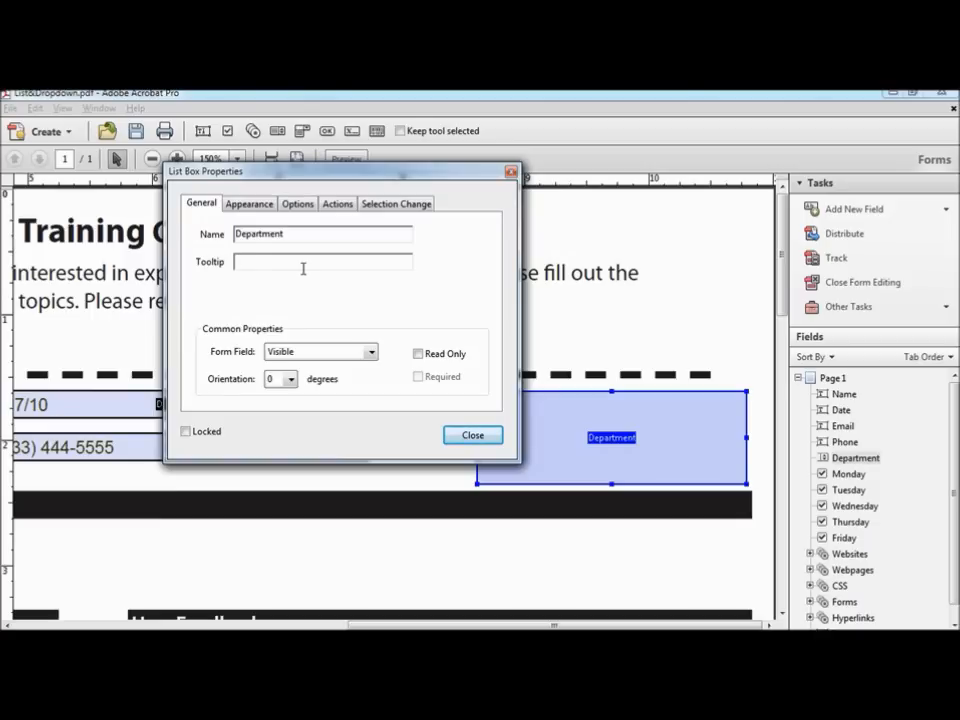
{"action": "type", "text": "Select your department from the list"}
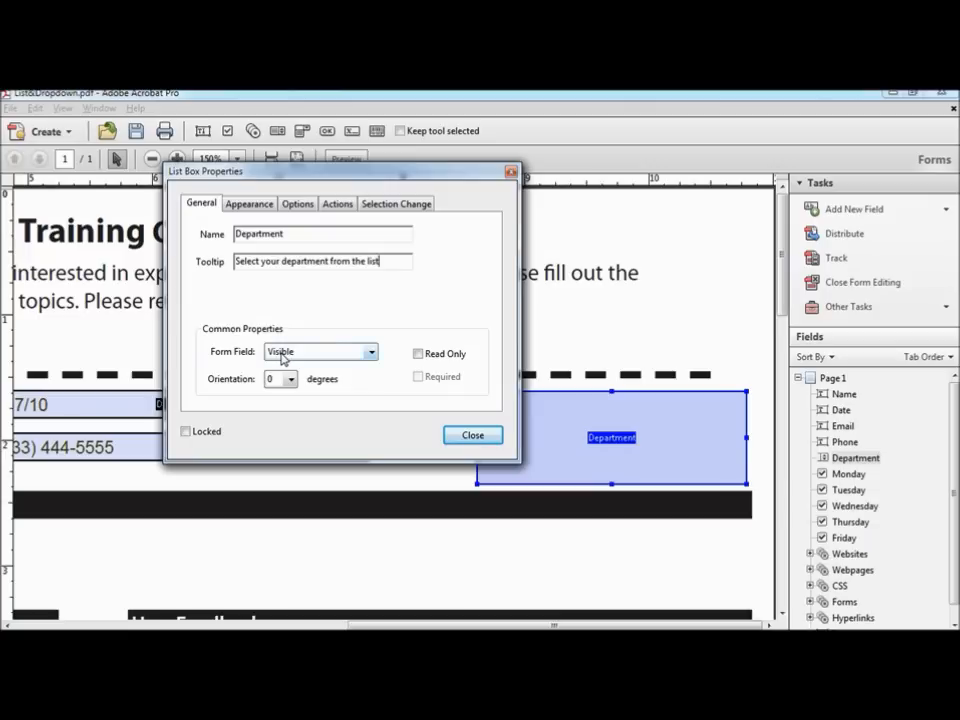
{"action": "left_click", "coordinate": [262, 205]}
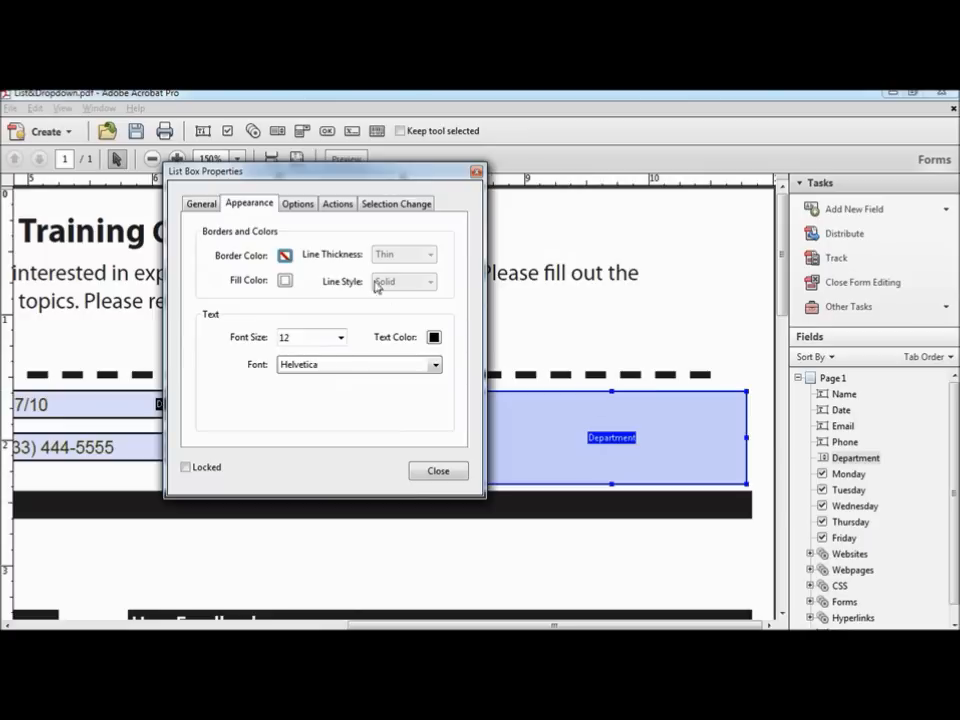
Step: Set the Department list box border to black and its text to 10-point dark grey
{"action": "left_click", "coordinate": [285, 256]}
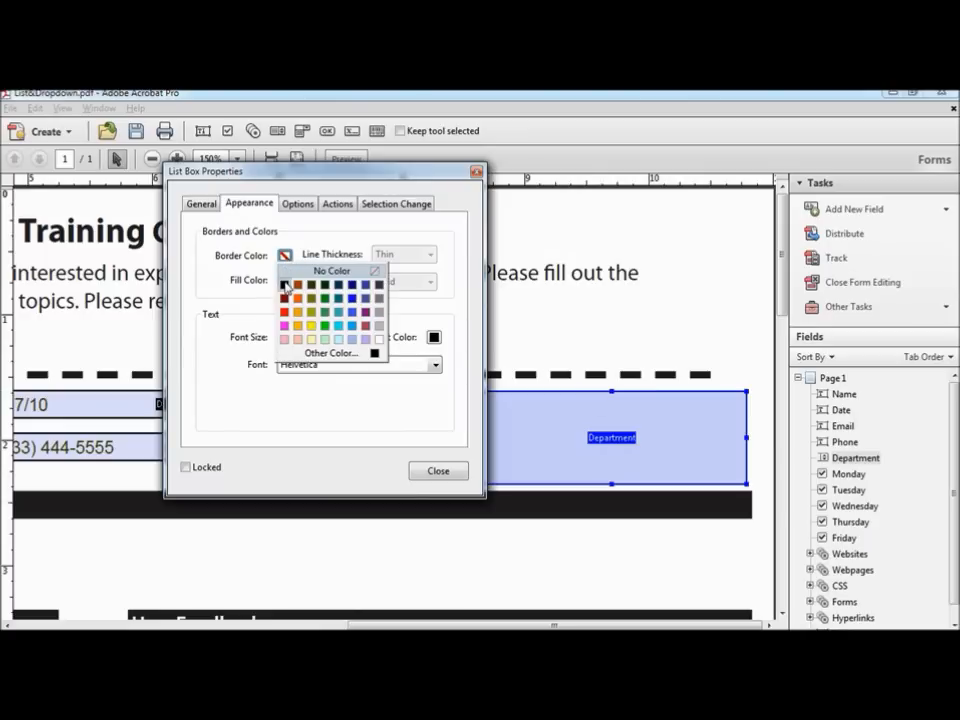
{"action": "left_click", "coordinate": [285, 285]}
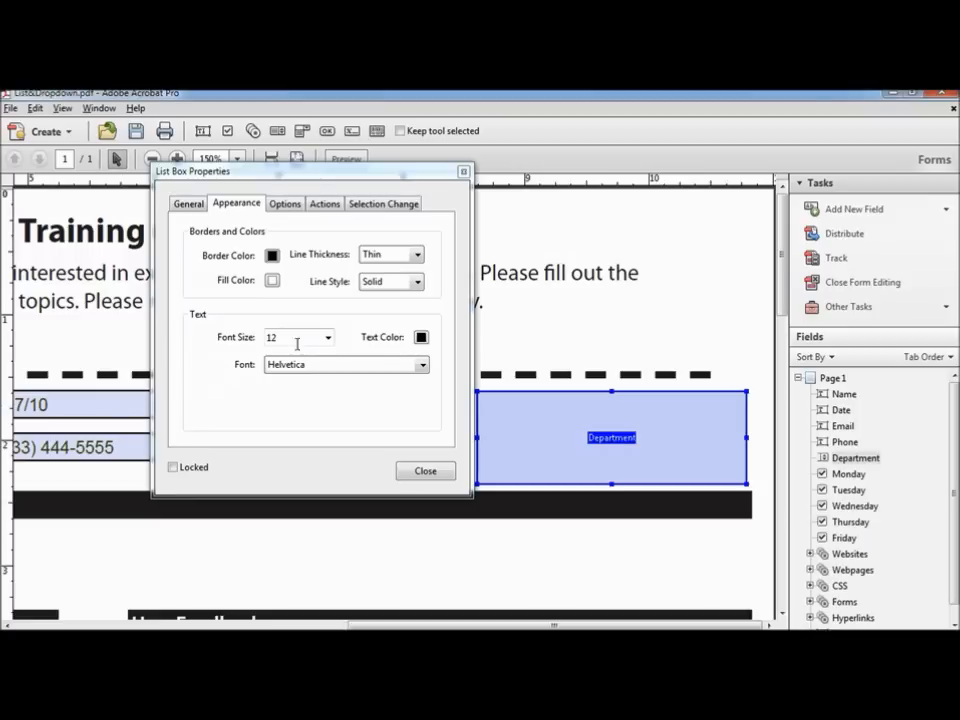
{"action": "left_click", "coordinate": [327, 338]}
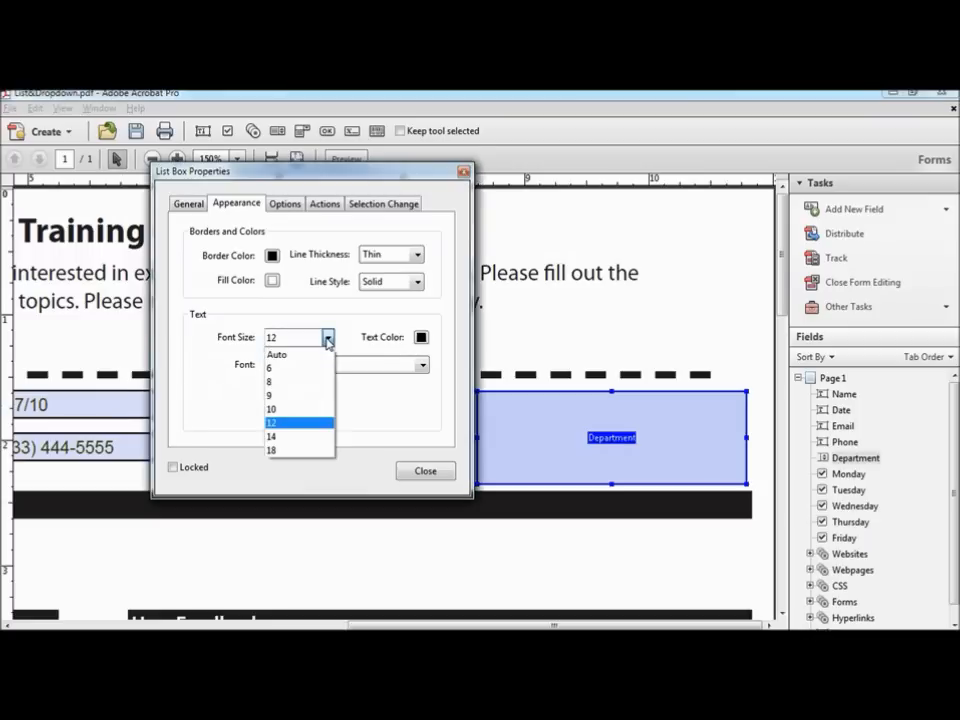
{"action": "left_click", "coordinate": [278, 409]}
{"action": "left_click", "coordinate": [422, 339]}
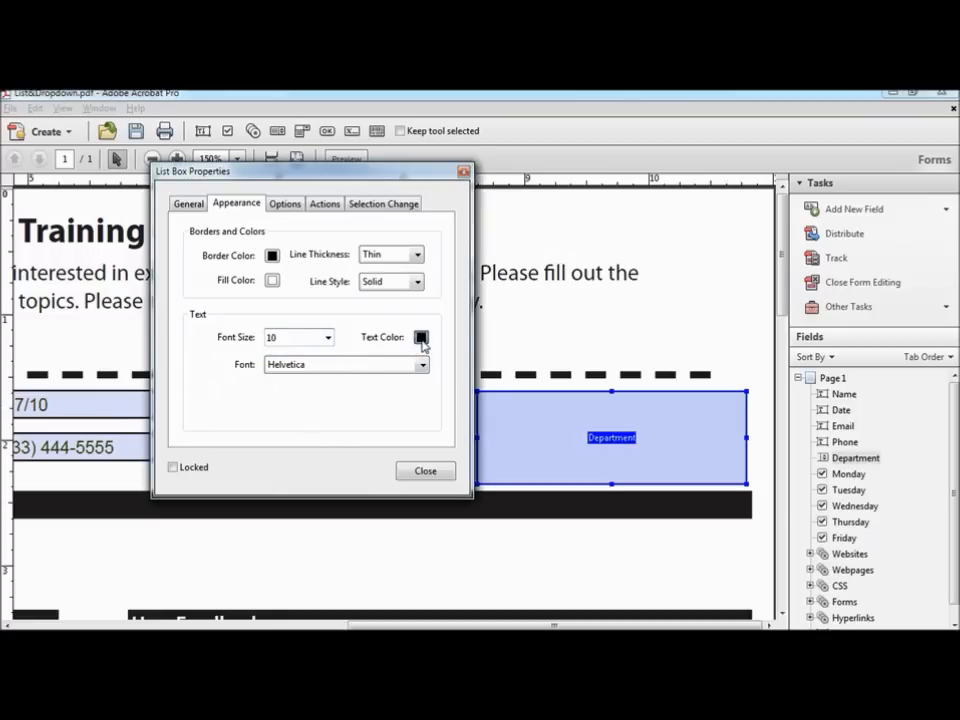
{"action": "left_click", "coordinate": [453, 357]}
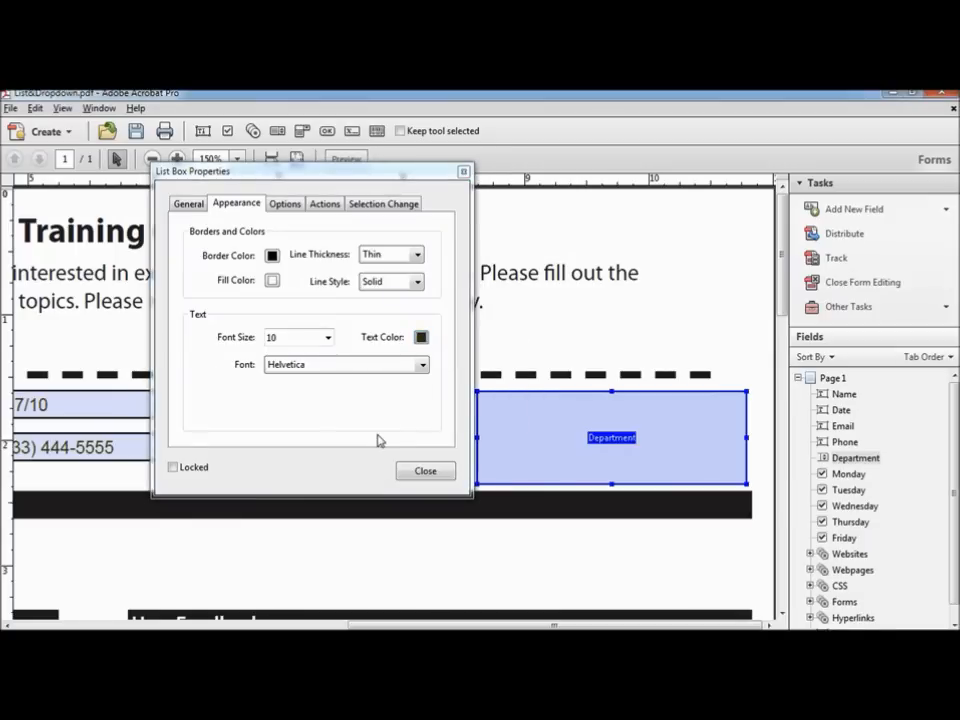
{"action": "left_click", "coordinate": [297, 207]}
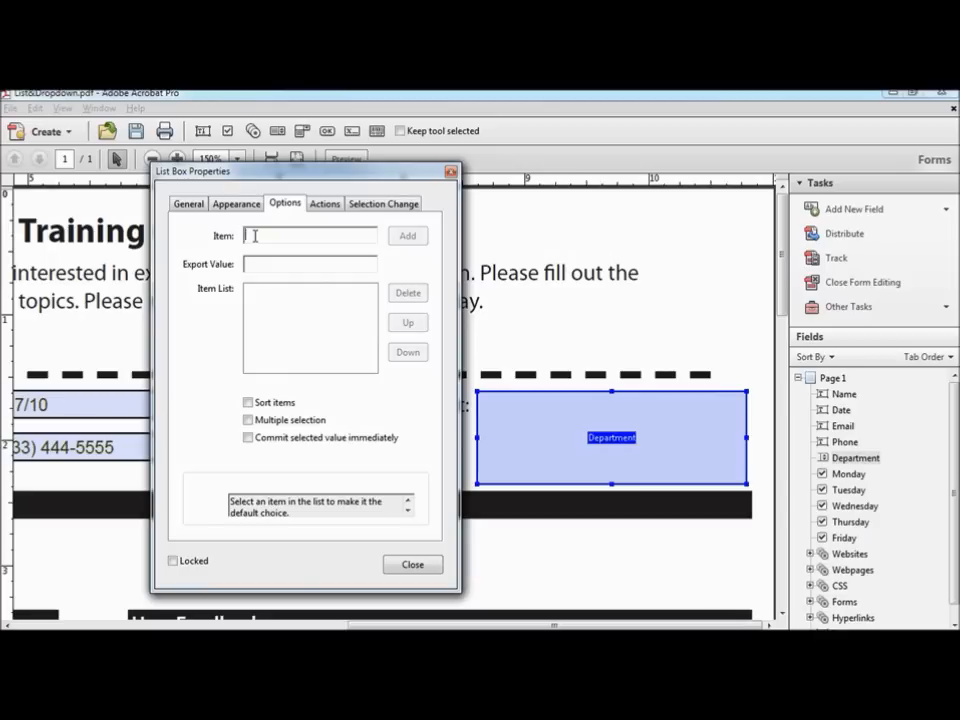
Step: Add list items Human Resources (HR) and Design & Marketing (D&M)
{"action": "type", "text": "Human Resources"}
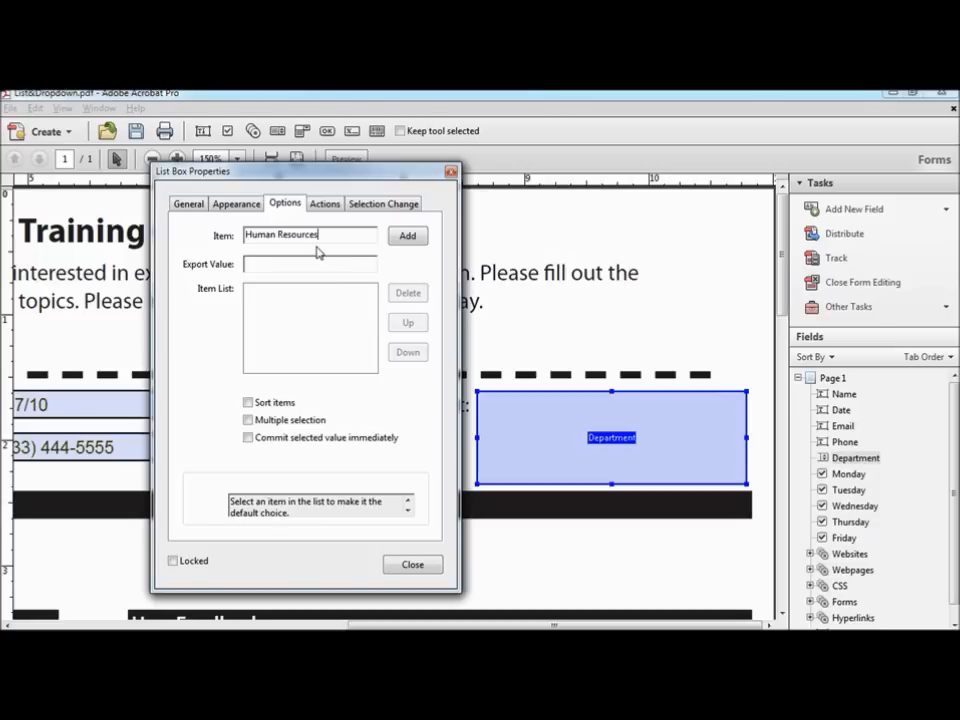
{"action": "left_click", "coordinate": [252, 266]}
{"action": "type", "text": "HR"}
{"action": "left_click", "coordinate": [408, 236]}
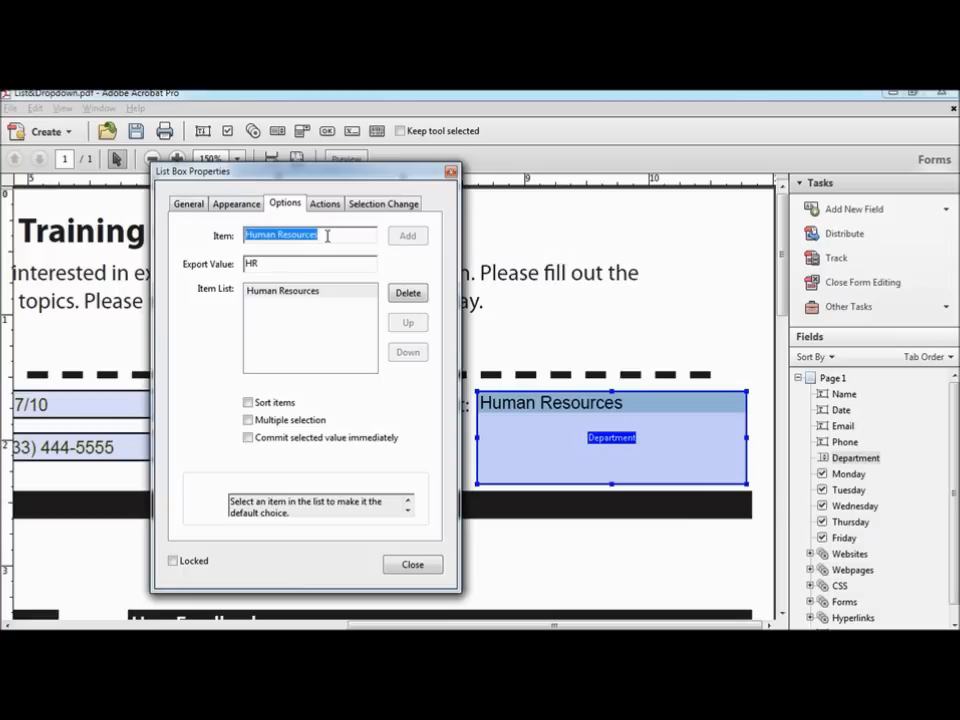
{"action": "type", "text": "Design"}
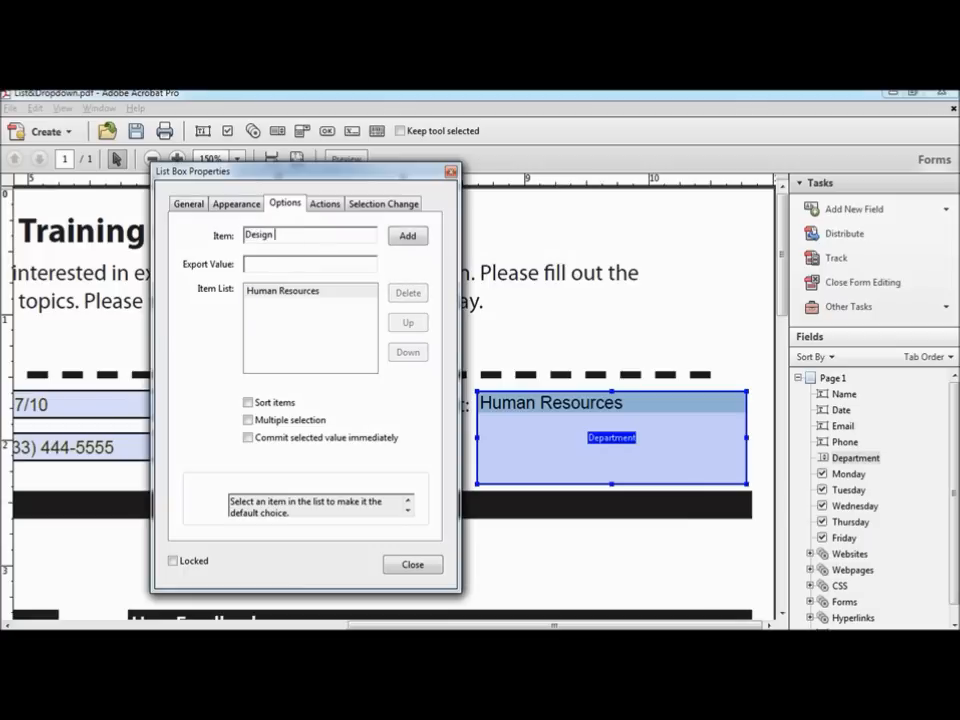
{"action": "type", "text": " & Marketing"}
{"action": "type", "text": "D&M"}
{"action": "left_click", "coordinate": [408, 238]}
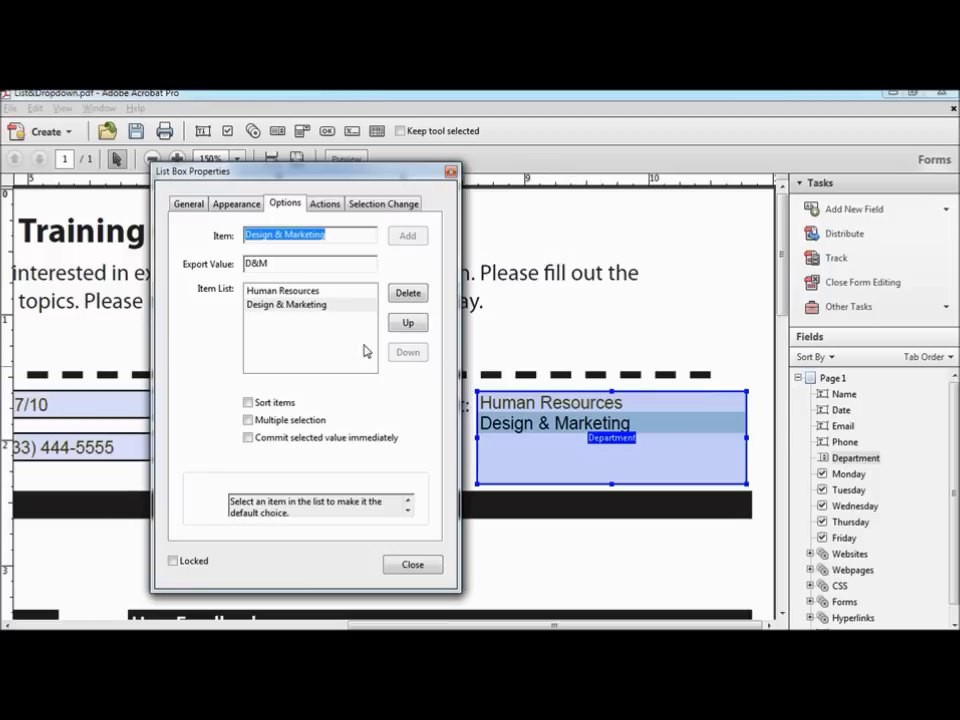
Step: Add list items Engineering (ENG) and Sales (SAL)
{"action": "type", "text": "E"}
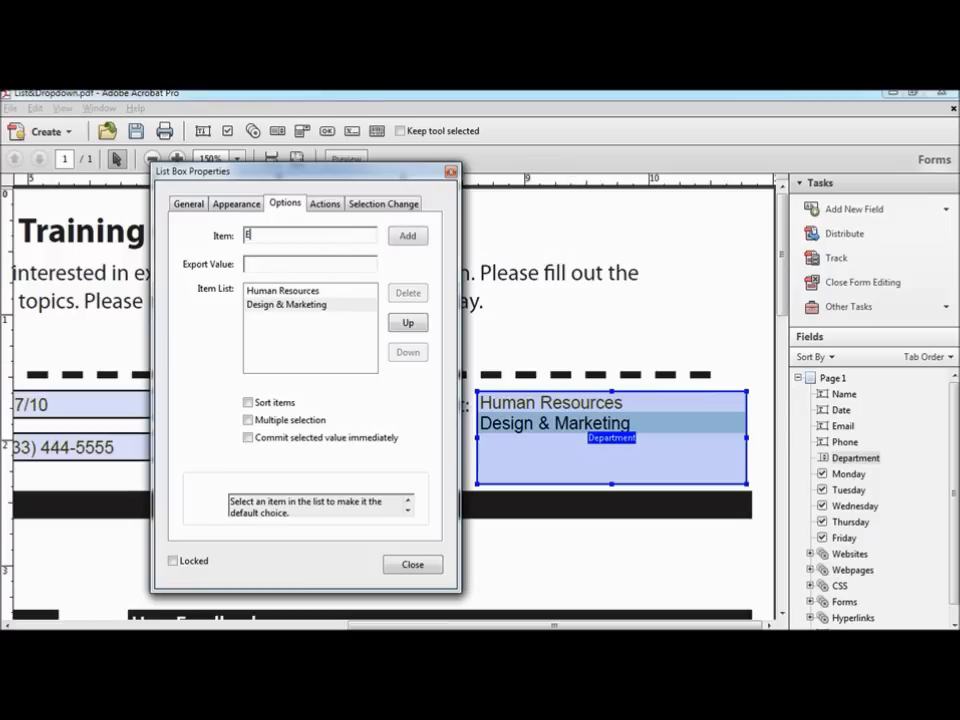
{"action": "type", "text": "ngineering"}
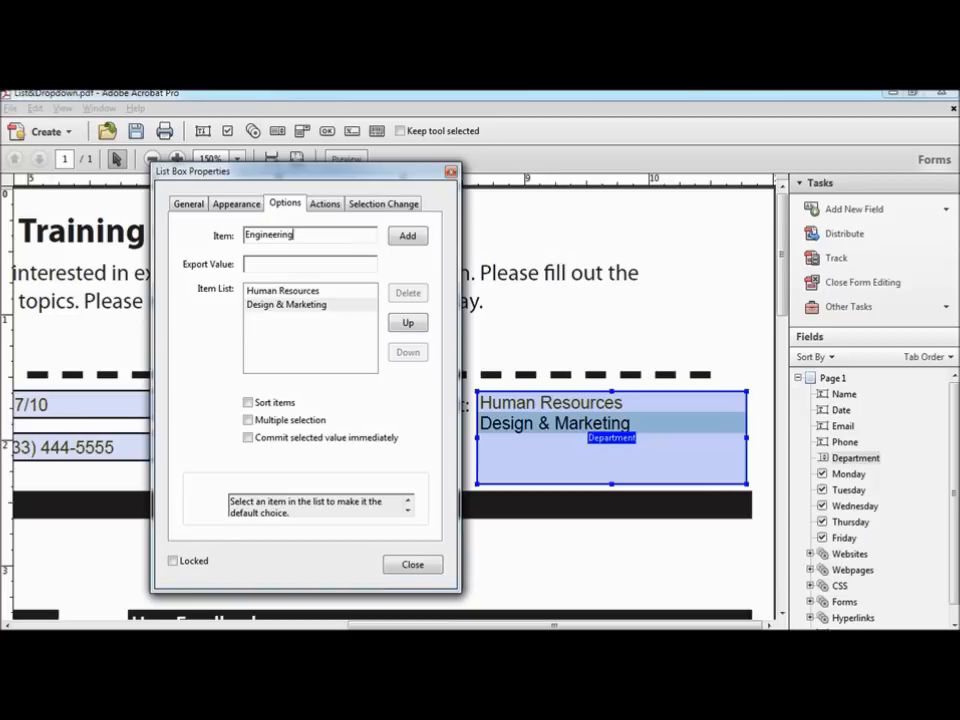
{"action": "type", "text": "ENG"}
{"action": "left_click", "coordinate": [407, 236]}
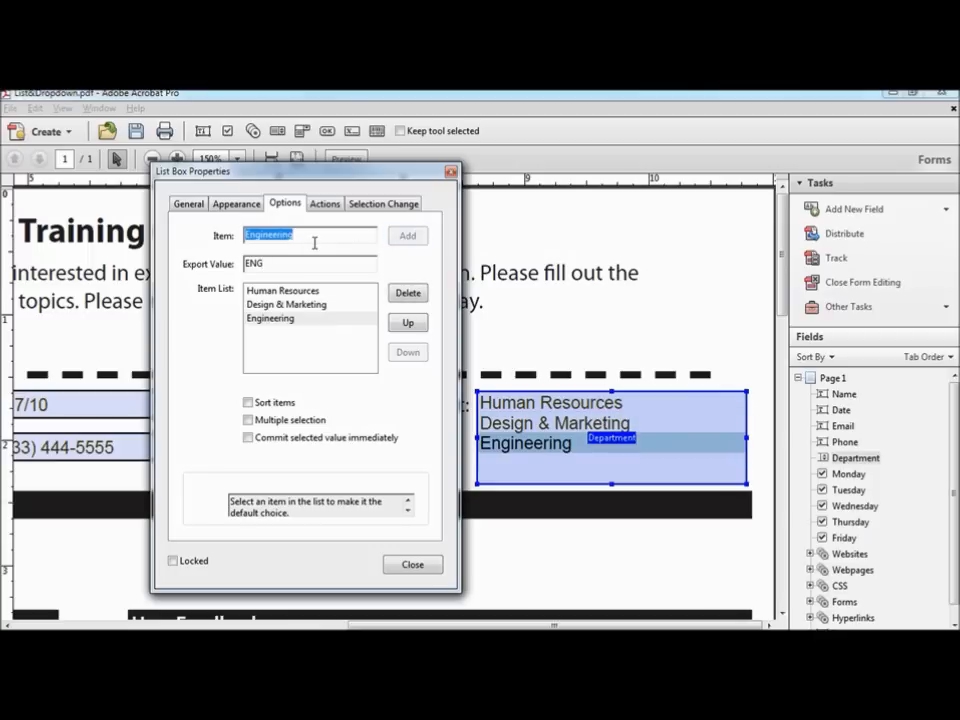
{"action": "type", "text": "Sales"}
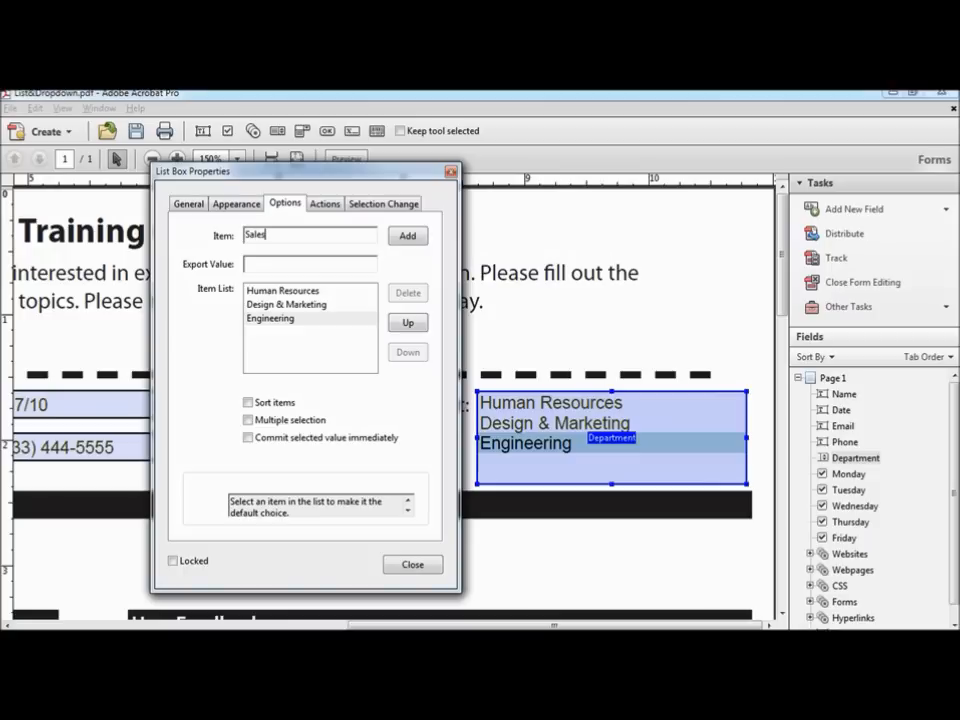
{"action": "key", "text": "Tab"}
{"action": "type", "text": "SAL"}
{"action": "left_click", "coordinate": [410, 236]}
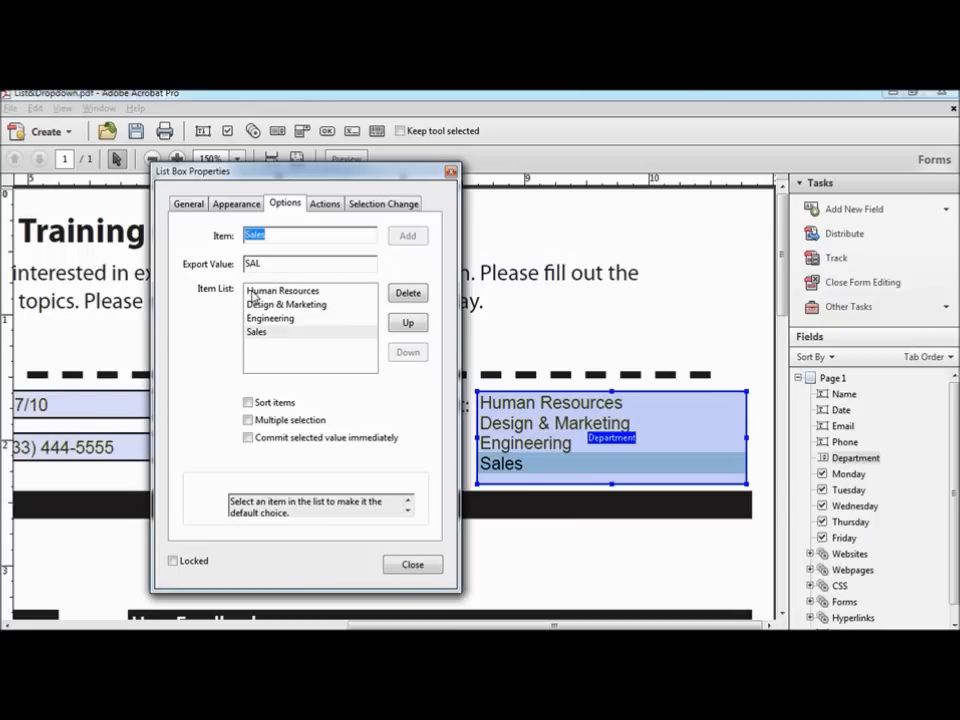
Step: Move Engineering to the top and sort Department items alphabetically, with multiple selection off
{"action": "left_click", "coordinate": [268, 317]}
{"action": "left_click", "coordinate": [409, 323]}
{"action": "left_click", "coordinate": [409, 323]}
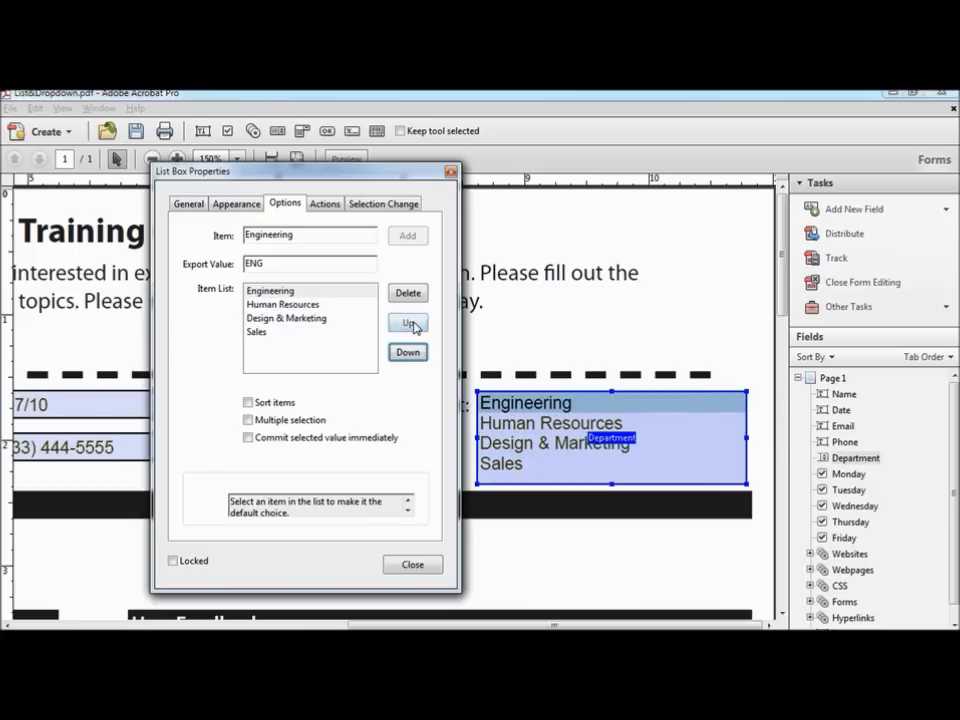
{"action": "left_click", "coordinate": [249, 404]}
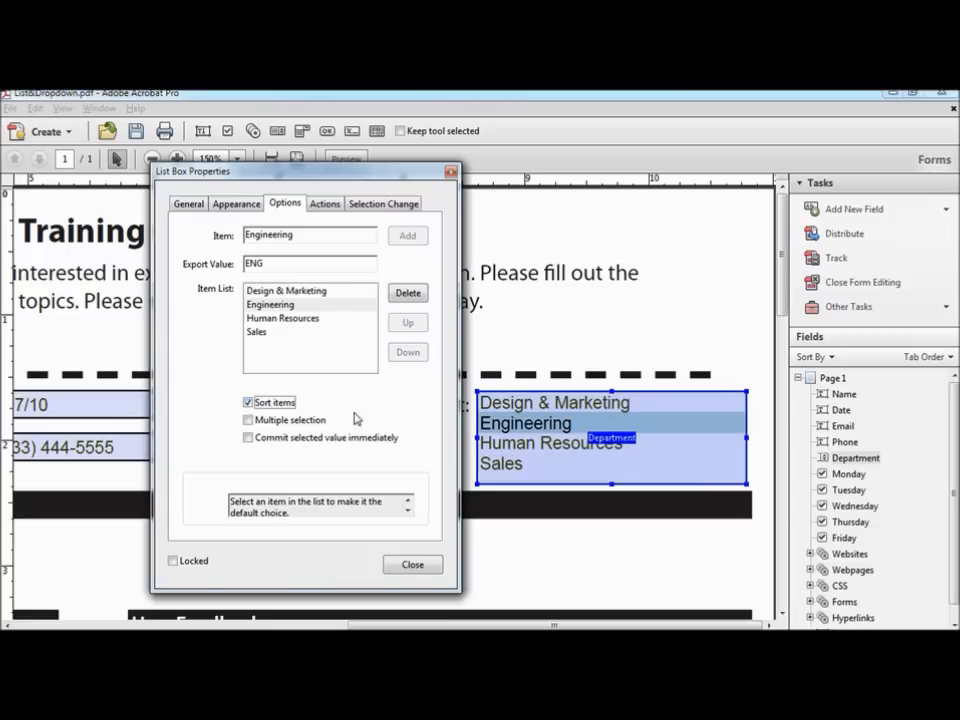
{"action": "left_click", "coordinate": [248, 424]}
Step: Make Design & Marketing the default department and commit the selected value immediately
{"action": "left_click", "coordinate": [283, 320]}
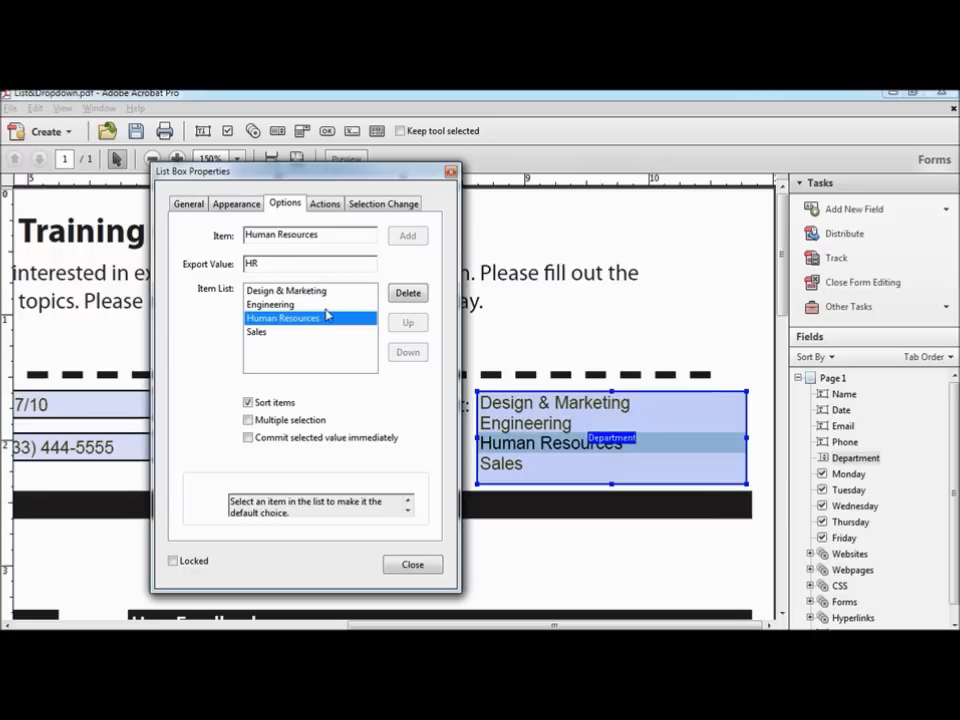
{"action": "left_click", "coordinate": [290, 291]}
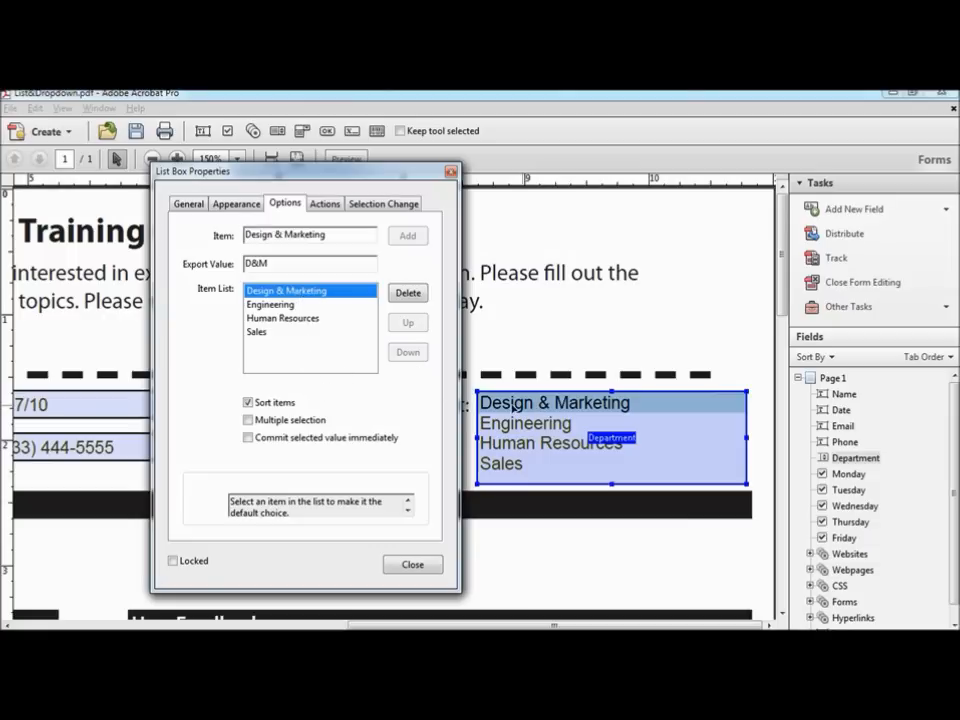
{"action": "left_click", "coordinate": [248, 438]}
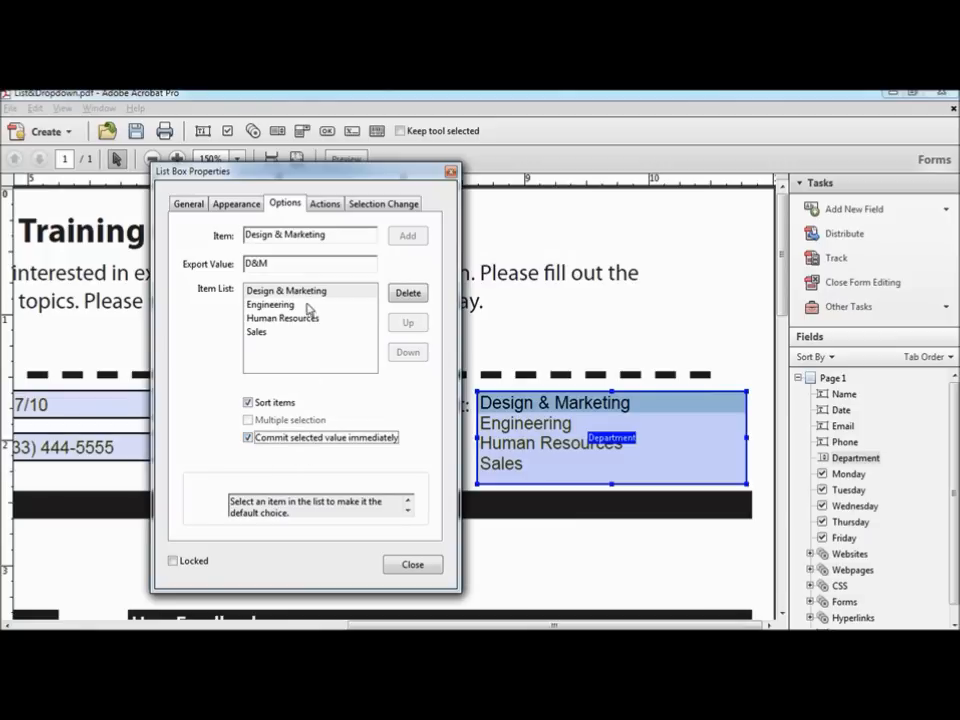
{"action": "left_click", "coordinate": [326, 204]}
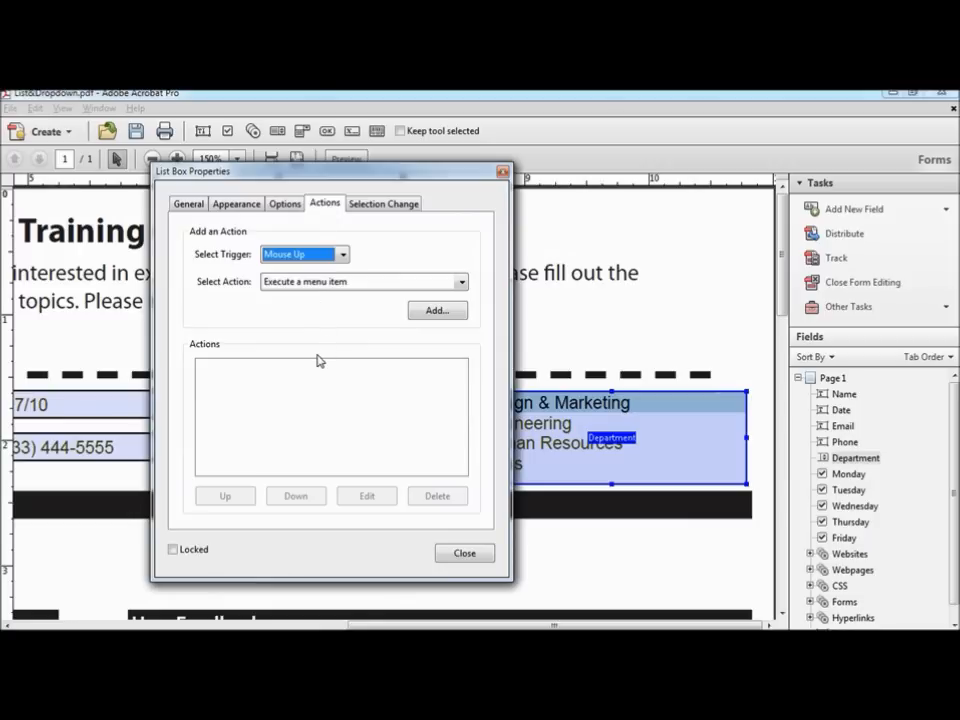
Step: Review the list box's action options without changes, close its properties, and preview the form
{"action": "left_click", "coordinate": [461, 282]}
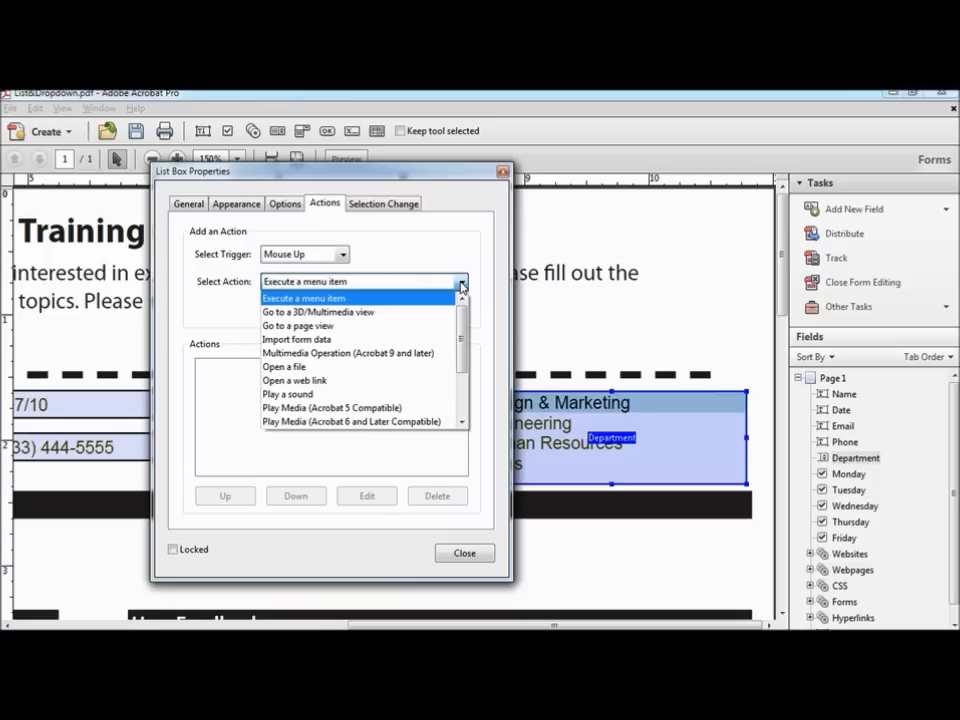
{"action": "left_click", "coordinate": [461, 285]}
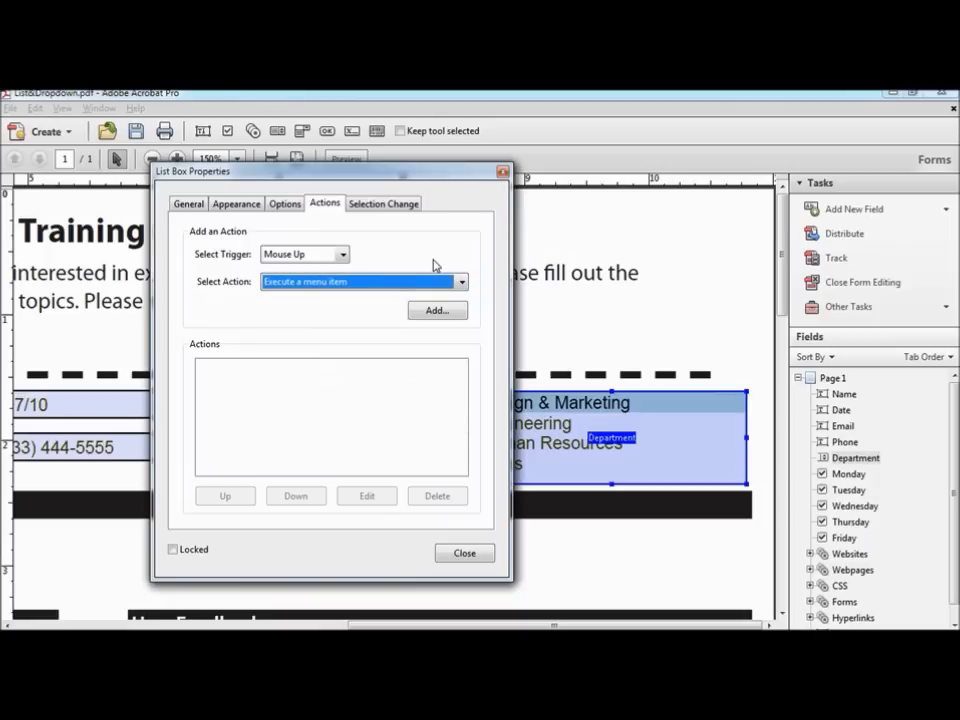
{"action": "left_click", "coordinate": [393, 206]}
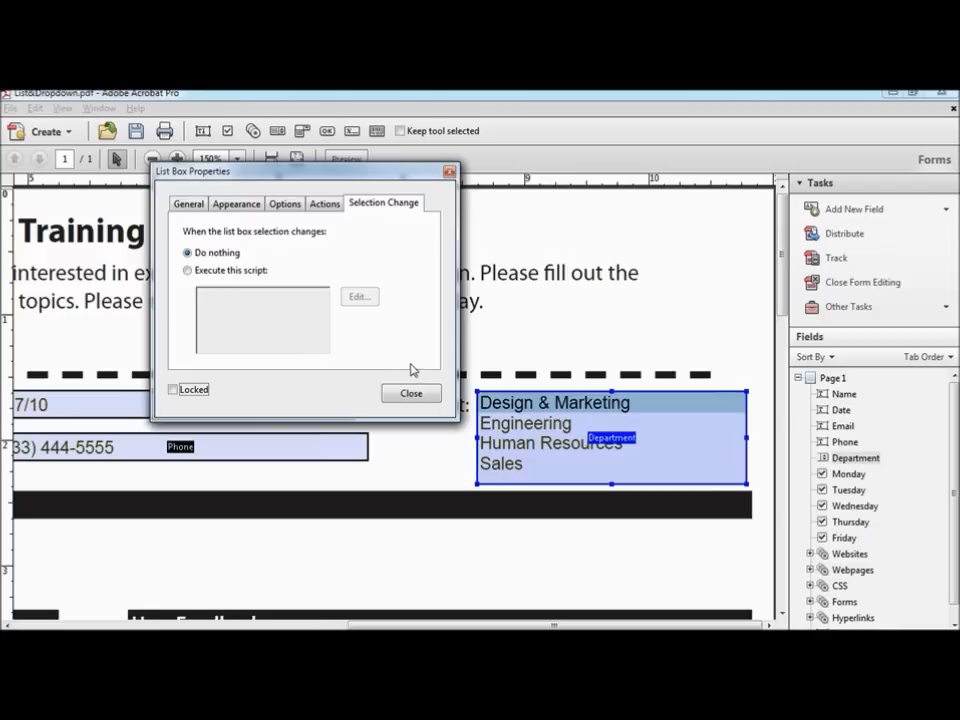
{"action": "left_click", "coordinate": [412, 394]}
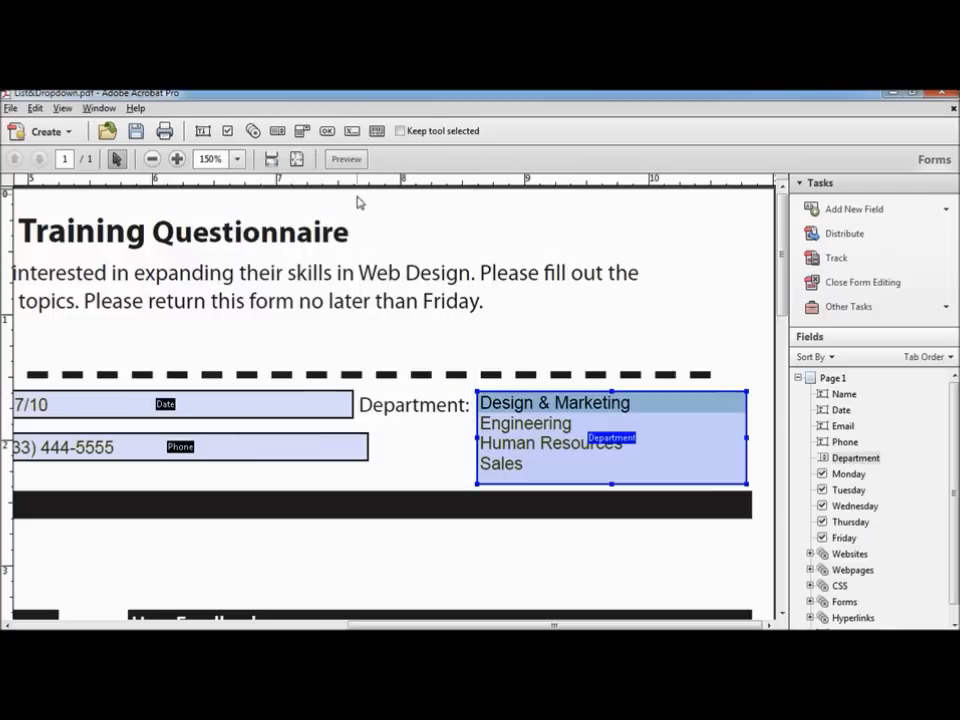
{"action": "left_click", "coordinate": [347, 160]}
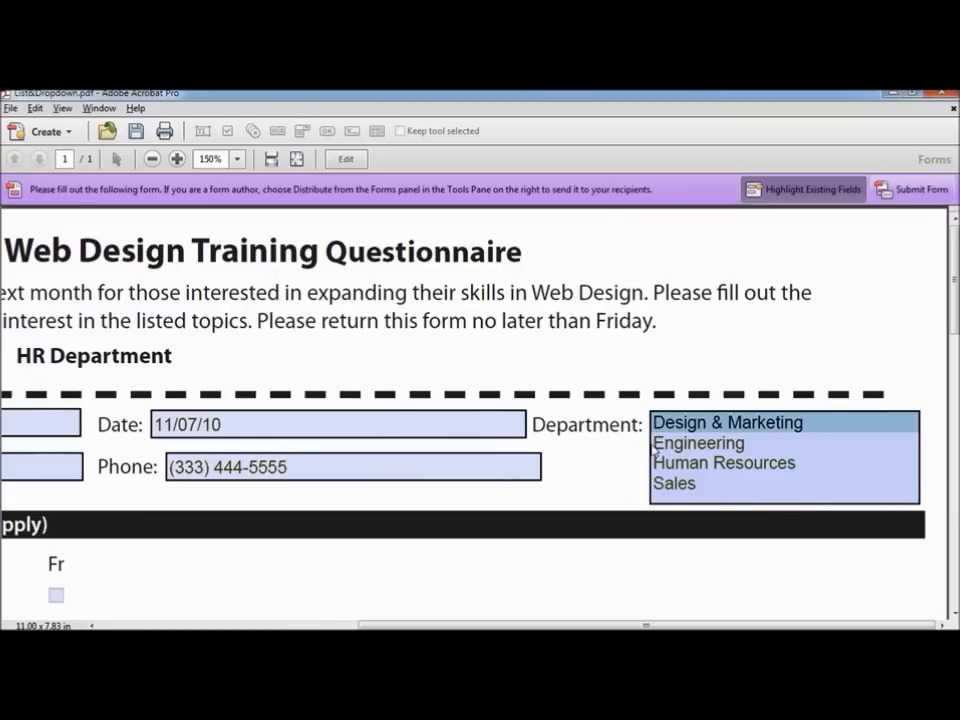
{"action": "left_click", "coordinate": [718, 451]}
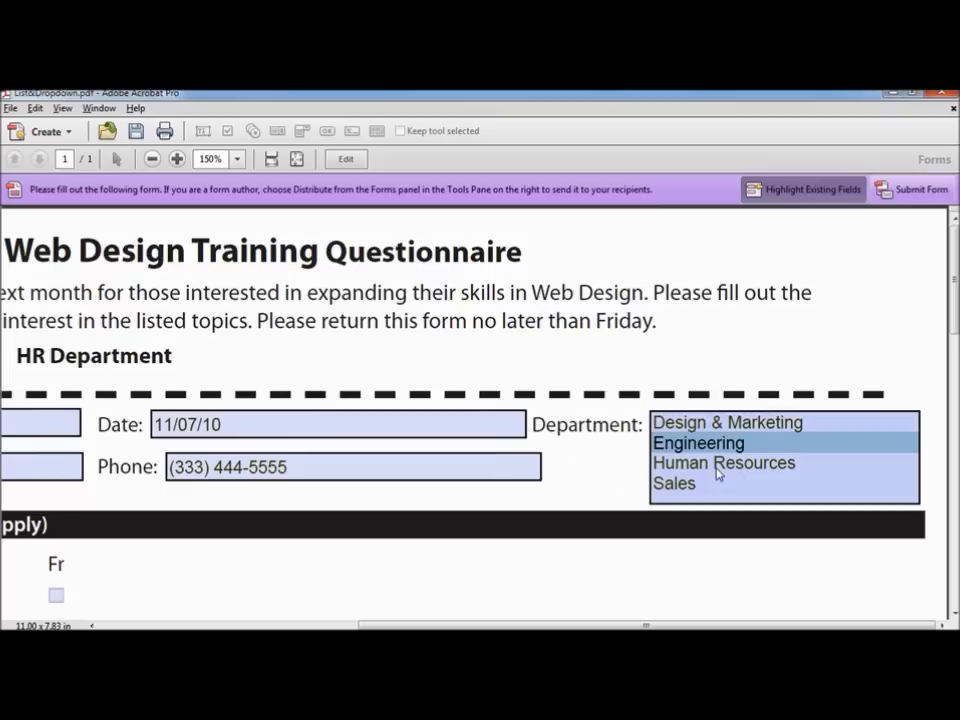
{"action": "left_click", "coordinate": [718, 470]}
{"action": "left_click", "coordinate": [695, 485]}
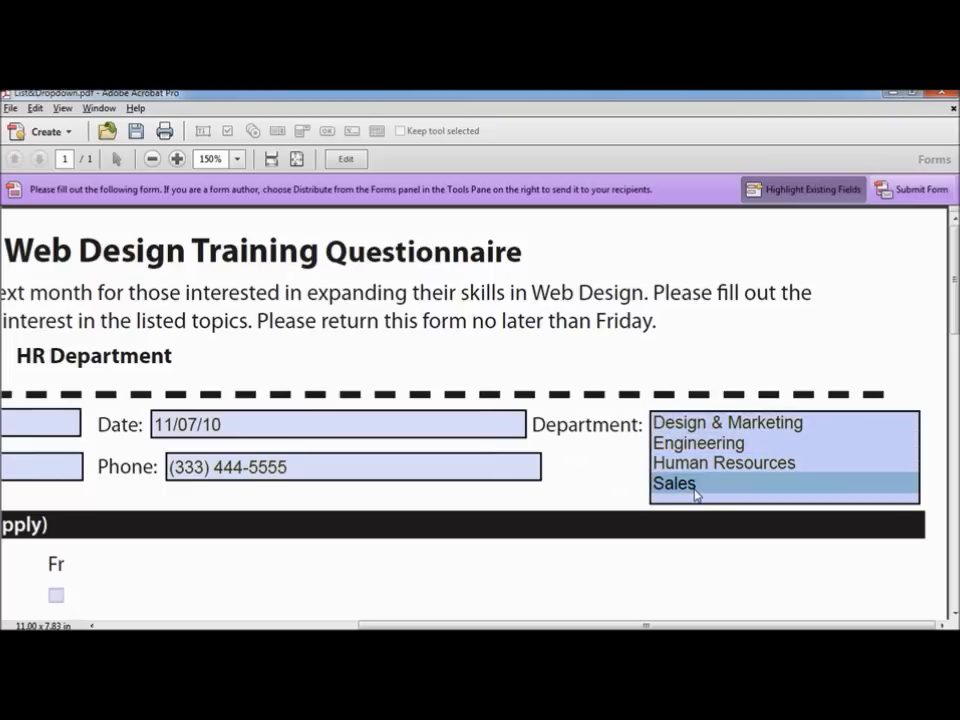
{"action": "left_click", "coordinate": [701, 424]}
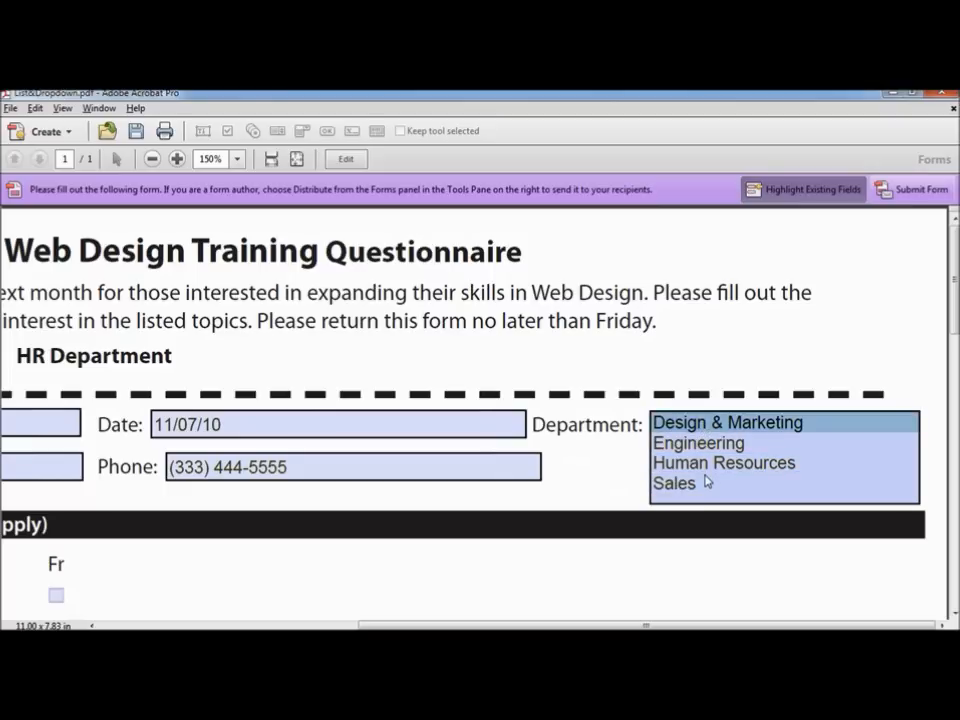
Step: Save the form as PDF over my_new_form.pdf, confirming the replacement
{"action": "left_click", "coordinate": [10, 108]}
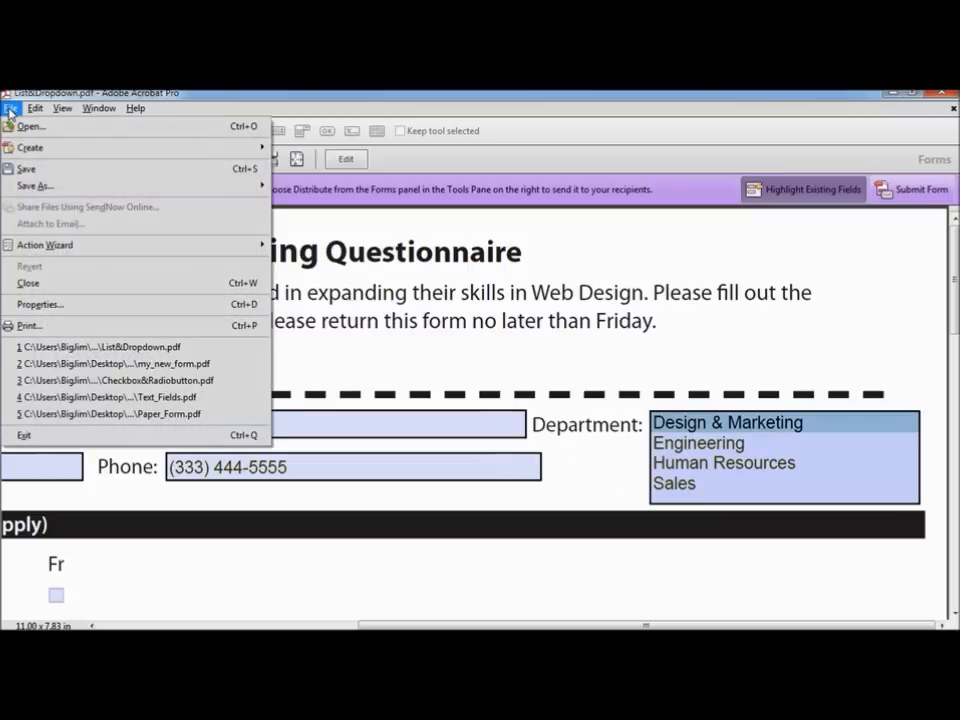
{"action": "mouse_move", "coordinate": [34, 185]}
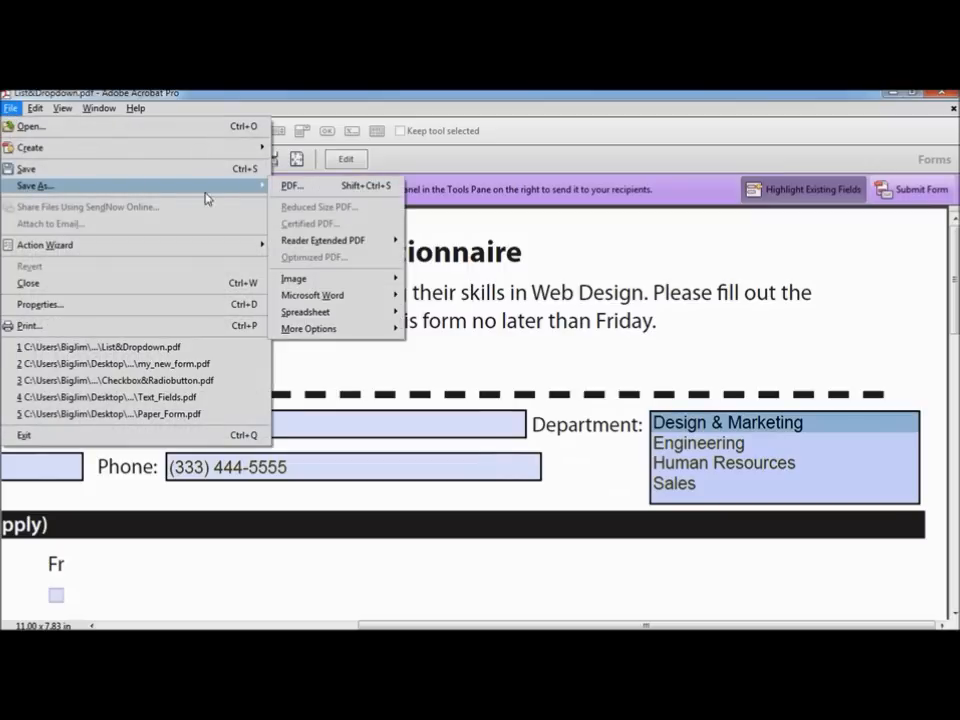
{"action": "left_click", "coordinate": [300, 186]}
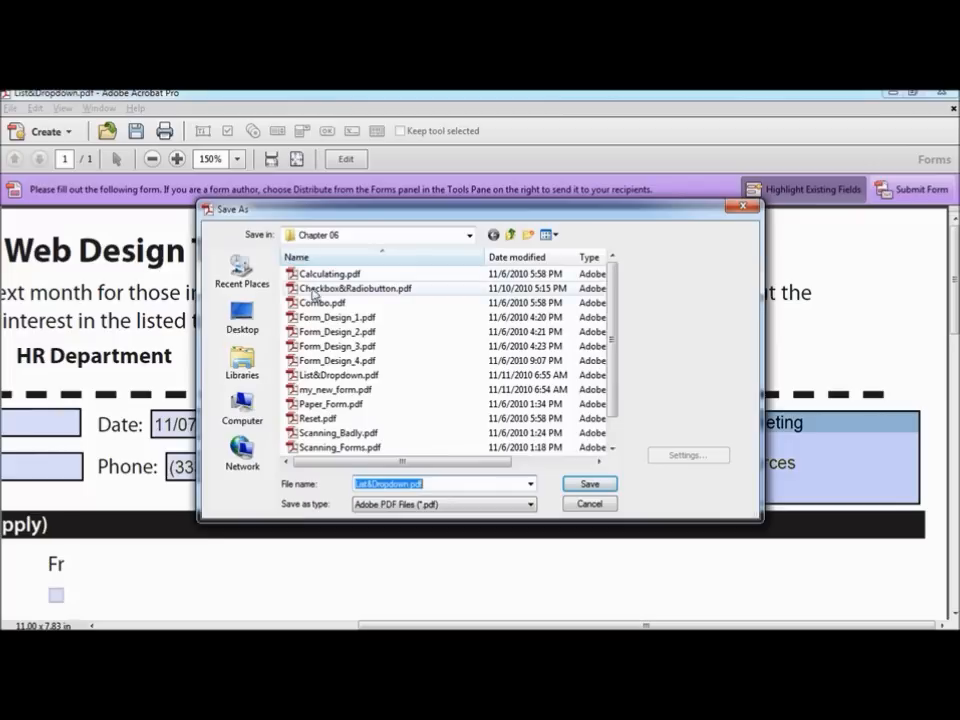
{"action": "left_click", "coordinate": [340, 390]}
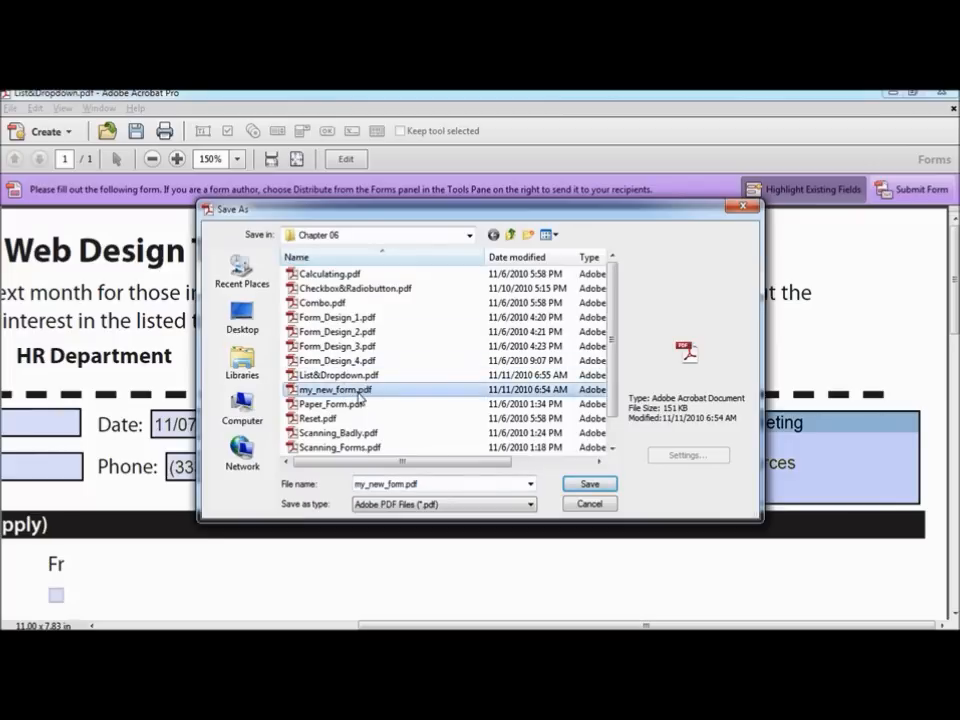
{"action": "left_click", "coordinate": [592, 485]}
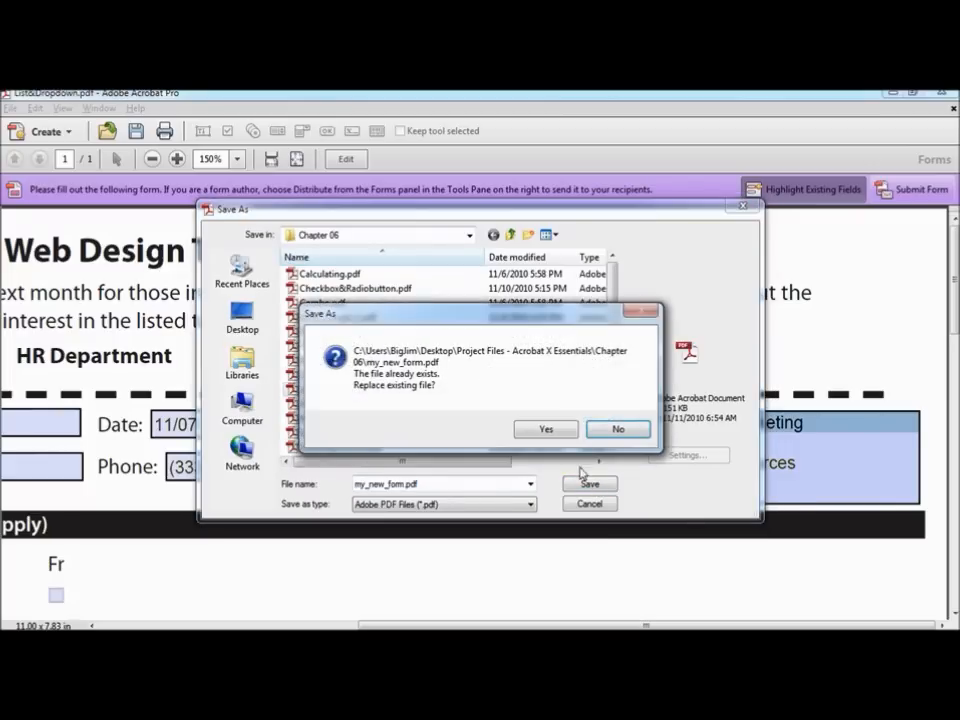
{"action": "left_click", "coordinate": [547, 430]}
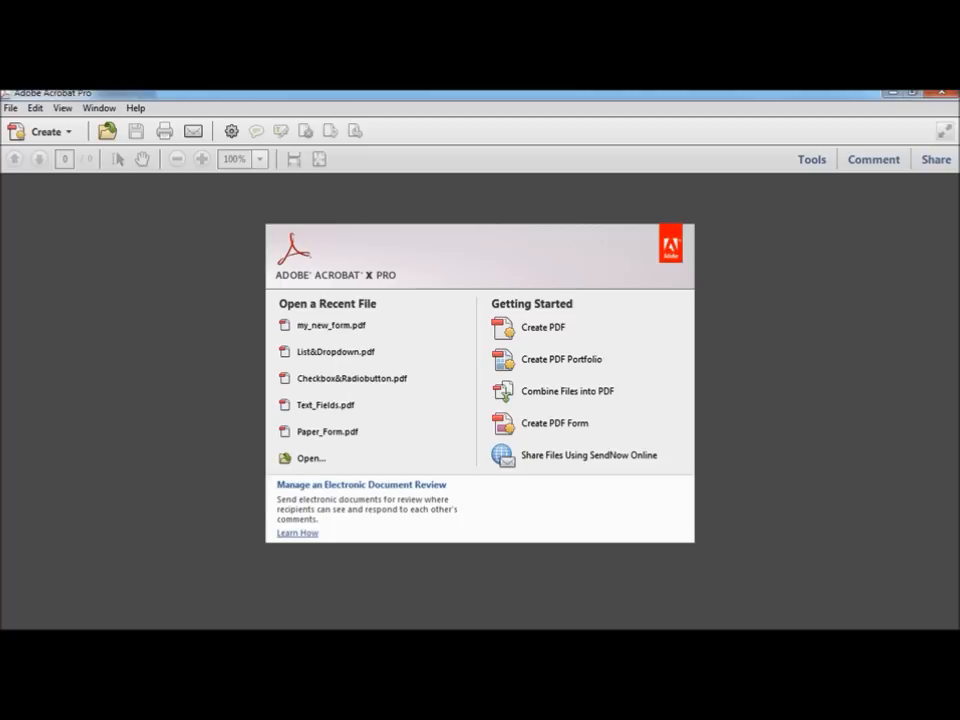
Step: Open Calculate.pdf and show the Forms tools in the Tools pane
{"action": "left_click", "coordinate": [10, 107]}
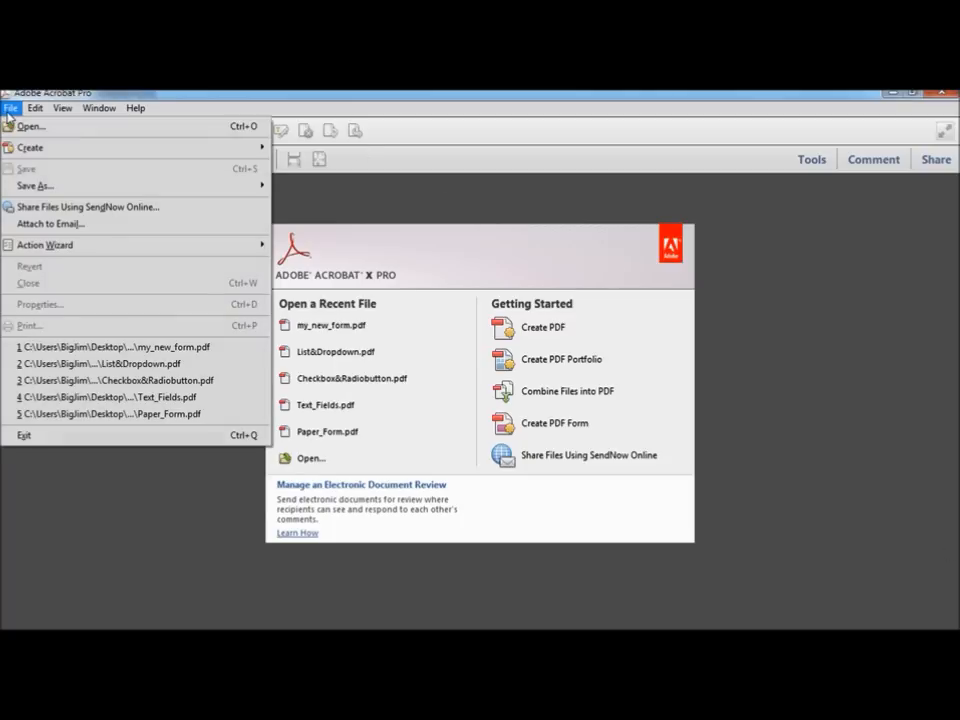
{"action": "left_click", "coordinate": [24, 127]}
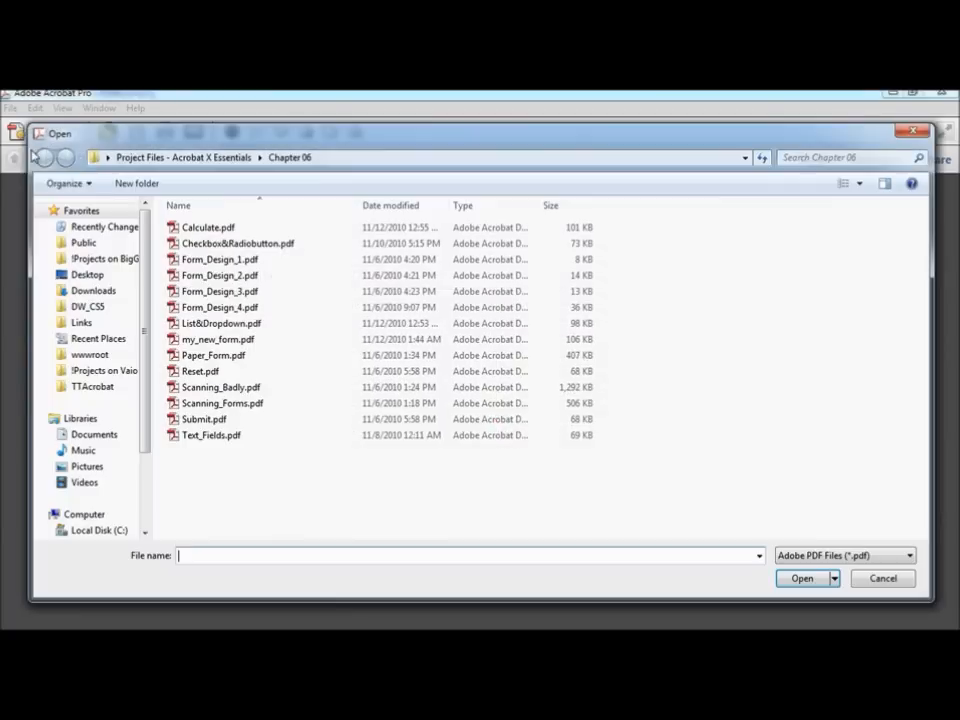
{"action": "left_click", "coordinate": [218, 230]}
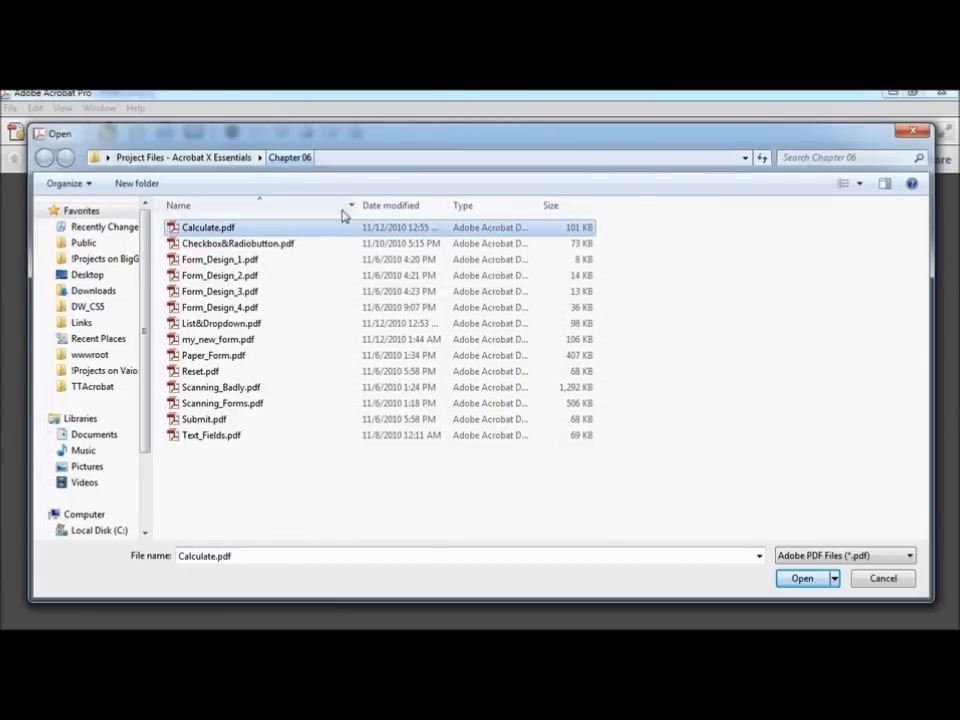
{"action": "left_click", "coordinate": [799, 580]}
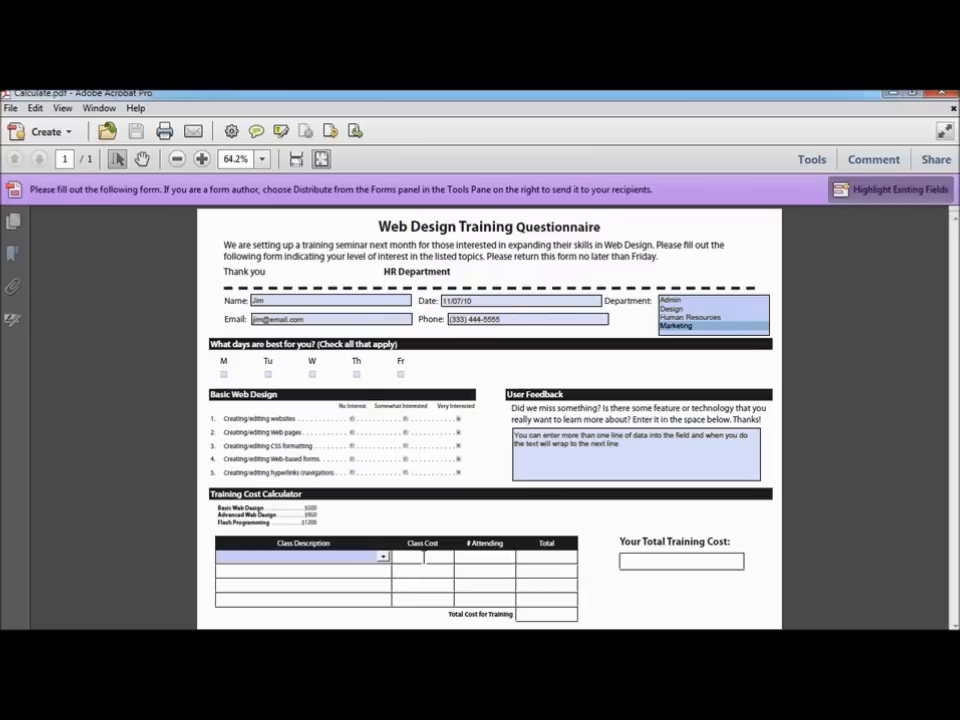
{"action": "left_click", "coordinate": [813, 161]}
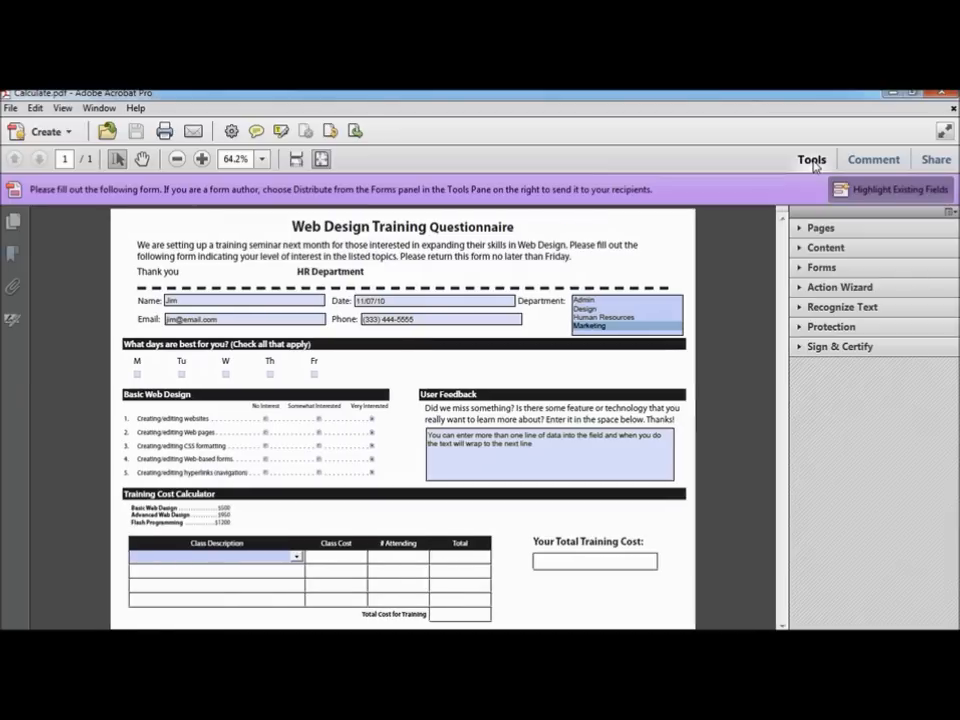
{"action": "left_click", "coordinate": [821, 269]}
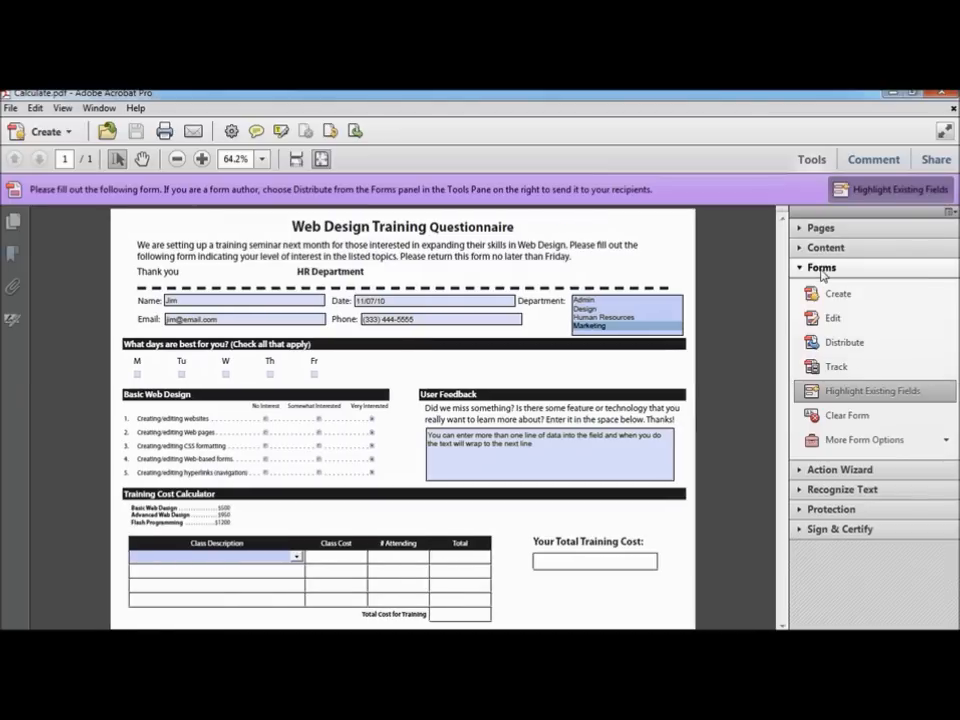
Step: In form editing at 100% zoom, draw a text field in the first Class Cost cell
{"action": "left_click", "coordinate": [844, 318]}
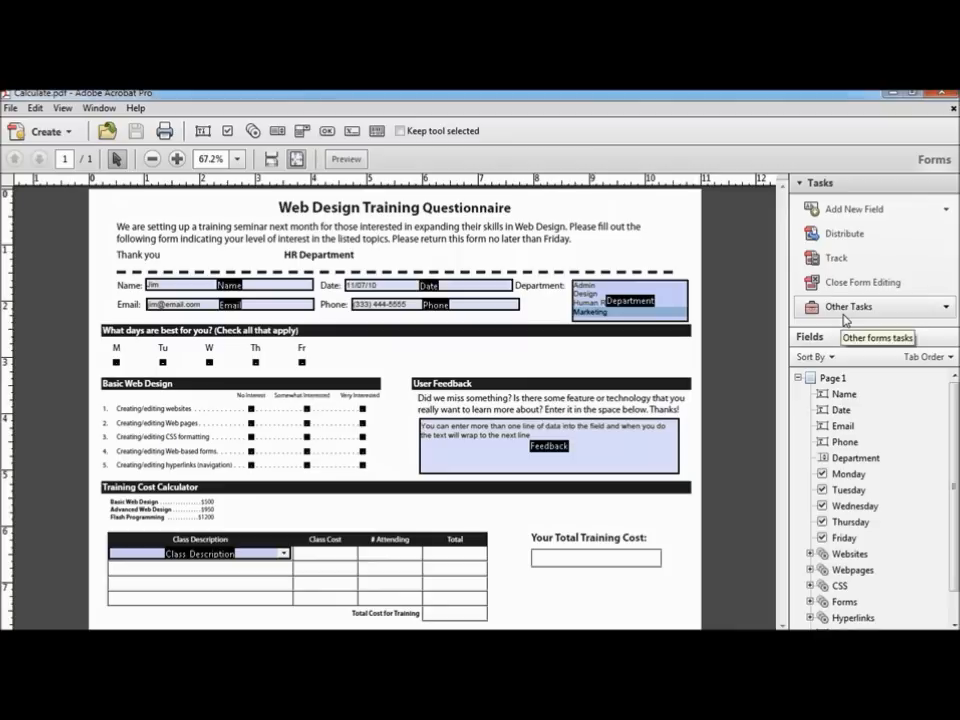
{"action": "left_click", "coordinate": [849, 212]}
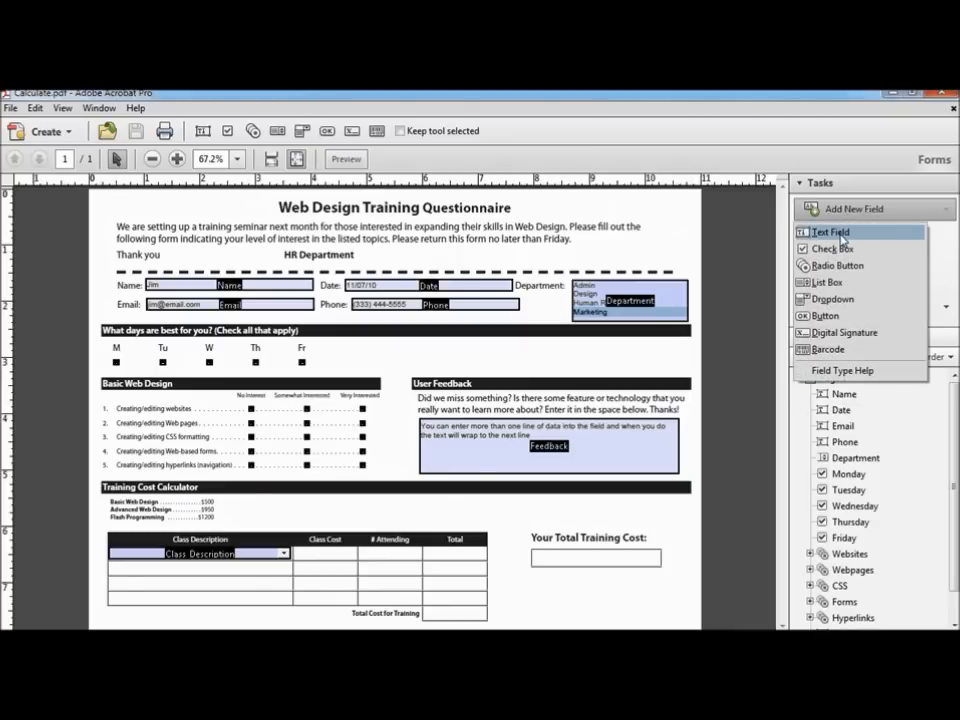
{"action": "left_click", "coordinate": [843, 237]}
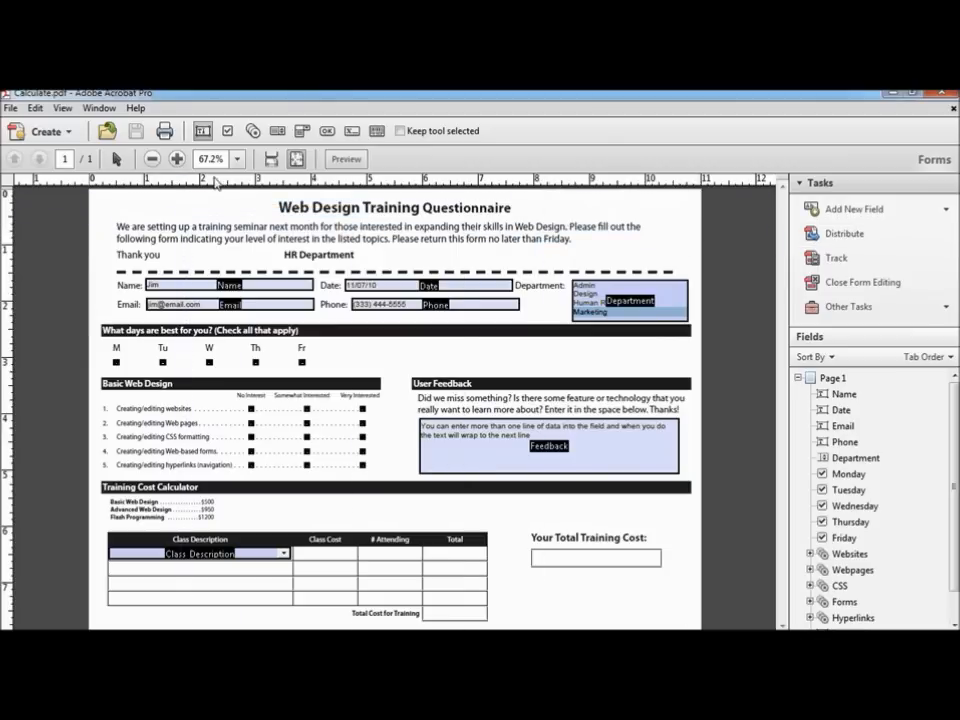
{"action": "left_click", "coordinate": [237, 159]}
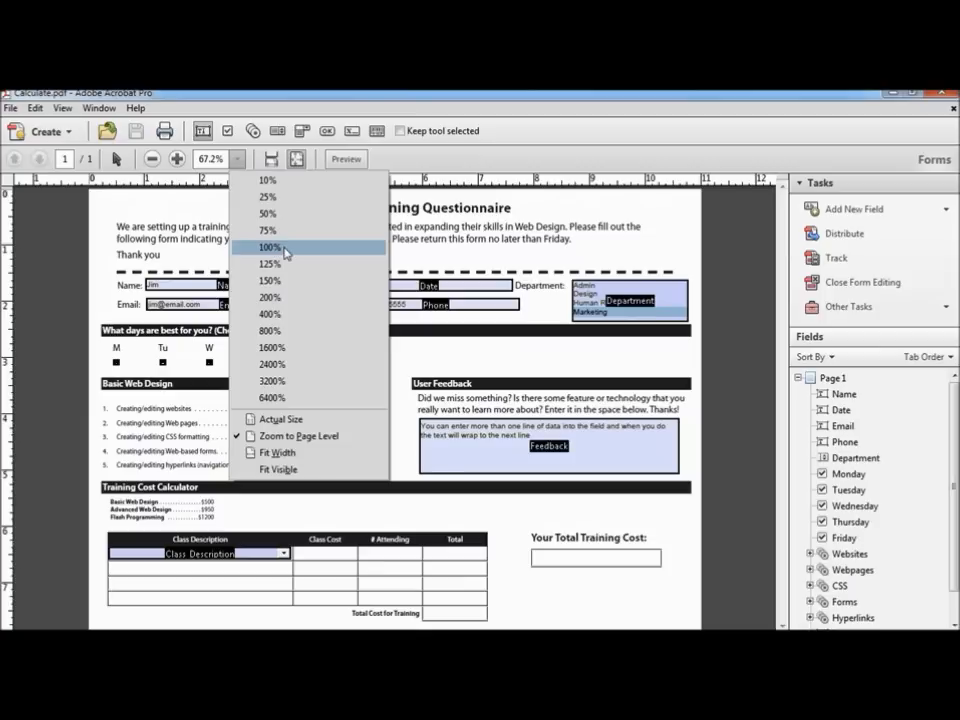
{"action": "left_click", "coordinate": [270, 247]}
{"action": "left_click_drag", "start_coordinate": [783, 254], "coordinate": [783, 520]}
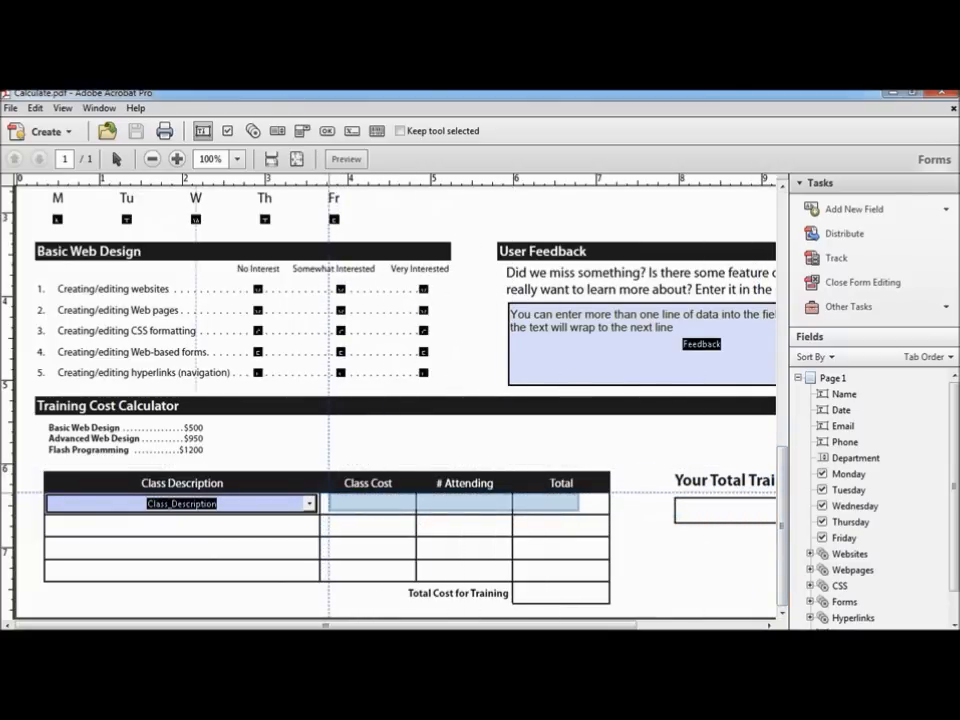
{"action": "left_click_drag", "start_coordinate": [330, 494], "coordinate": [404, 513]}
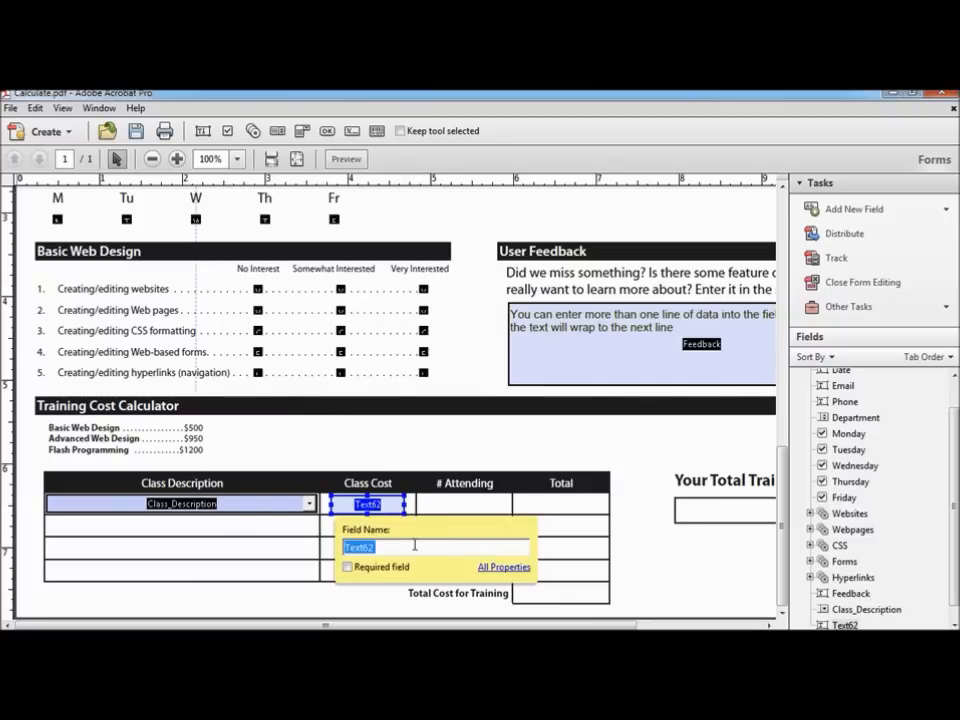
Step: Name the new field Cost and give it the tooltip 'Enter the cost of the class'
{"action": "type", "text": "Cost"}
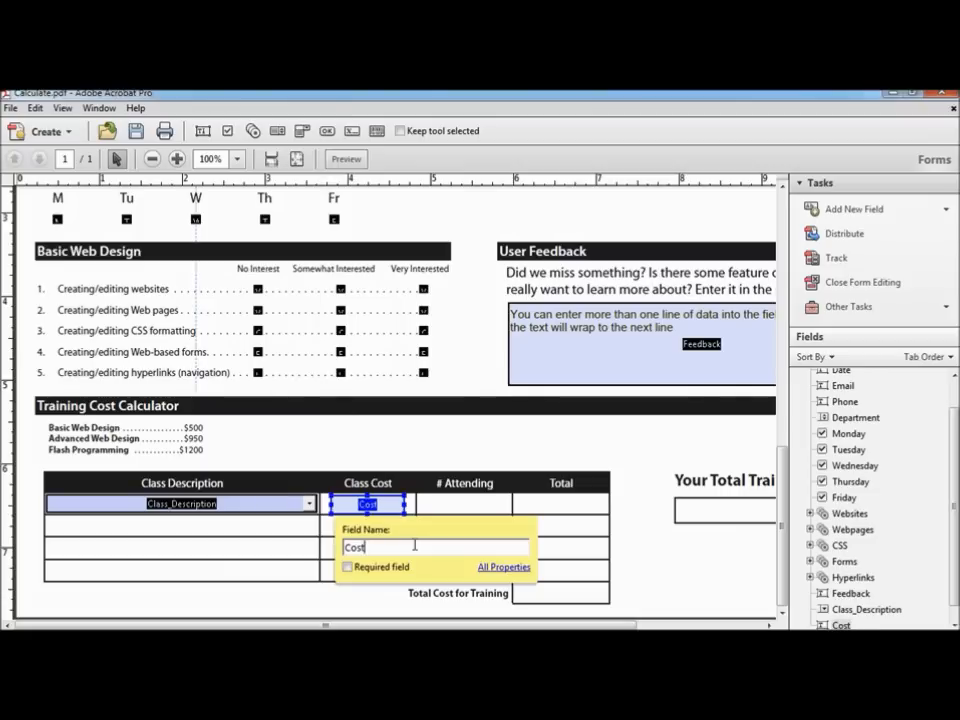
{"action": "left_click", "coordinate": [505, 567]}
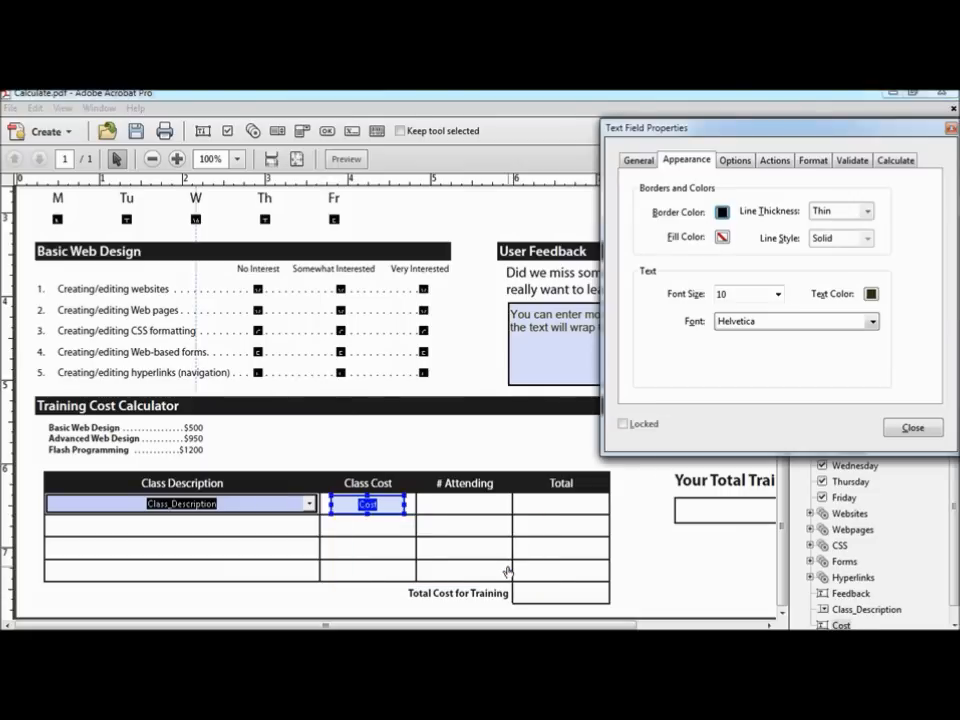
{"action": "left_click", "coordinate": [640, 161]}
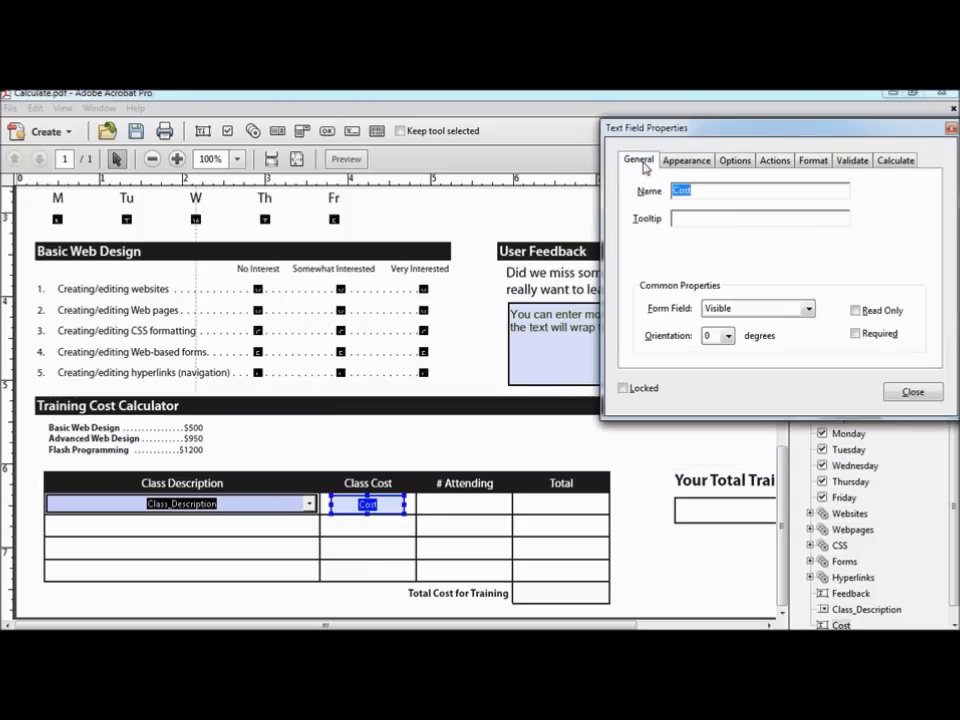
{"action": "left_click", "coordinate": [682, 220]}
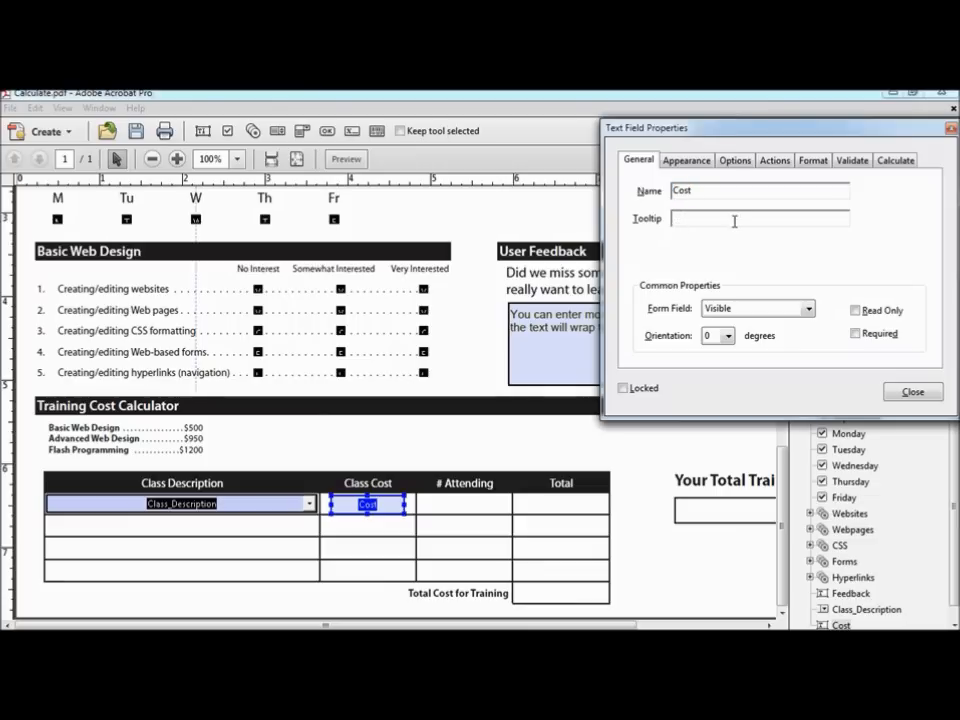
{"action": "type", "text": "Enter the cost of the class"}
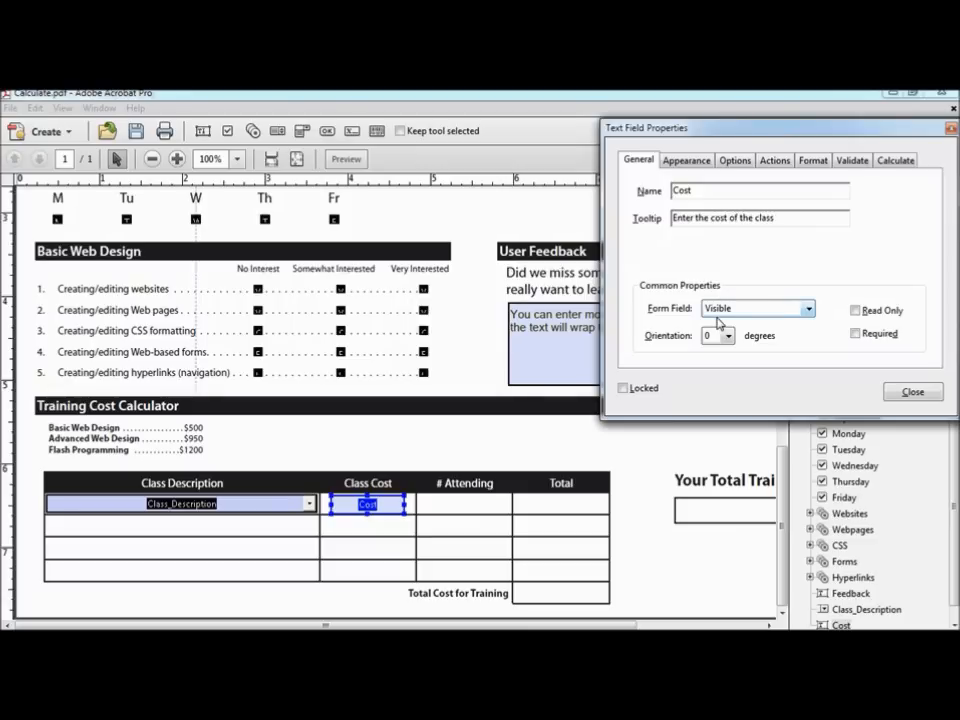
Step: Set the Cost field's border colour to No Color, keeping dark text
{"action": "left_click", "coordinate": [683, 163]}
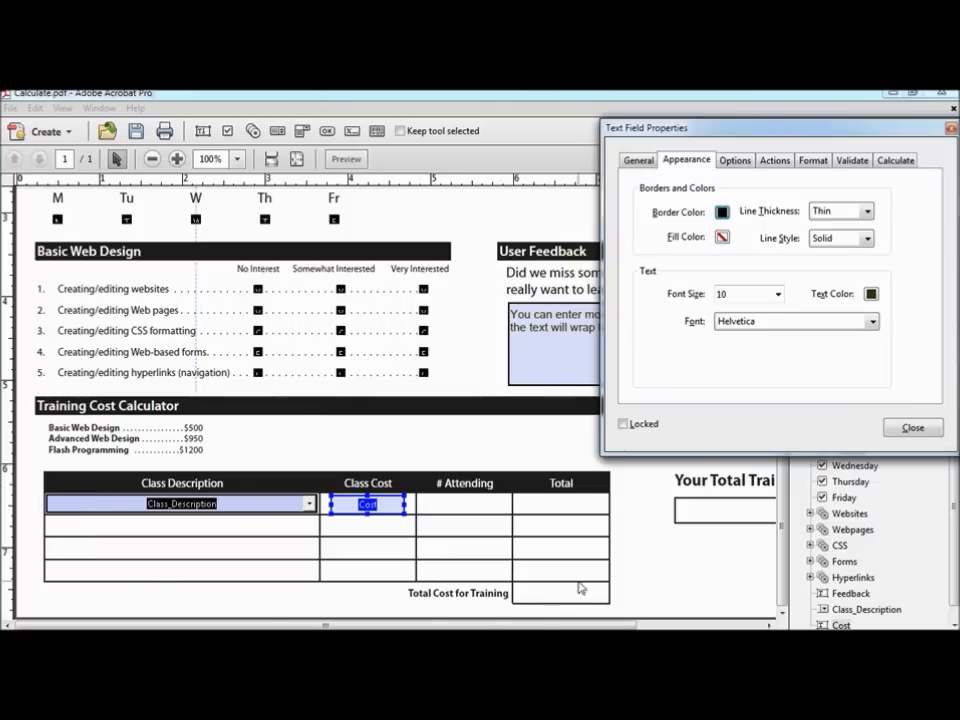
{"action": "left_click", "coordinate": [722, 212]}
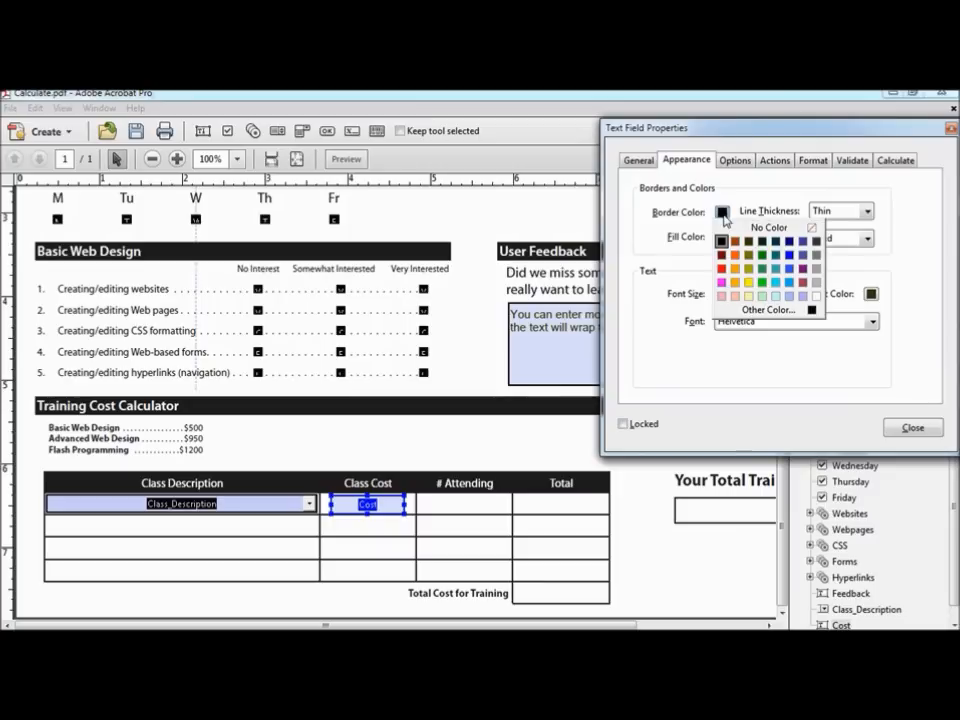
{"action": "left_click", "coordinate": [768, 228]}
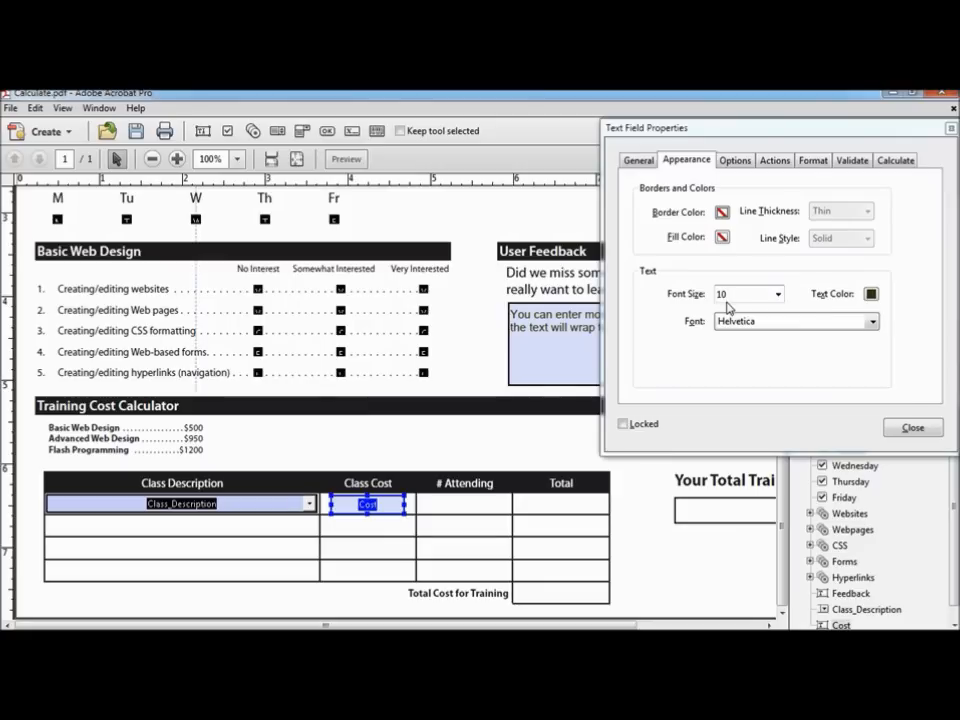
{"action": "left_click", "coordinate": [872, 294]}
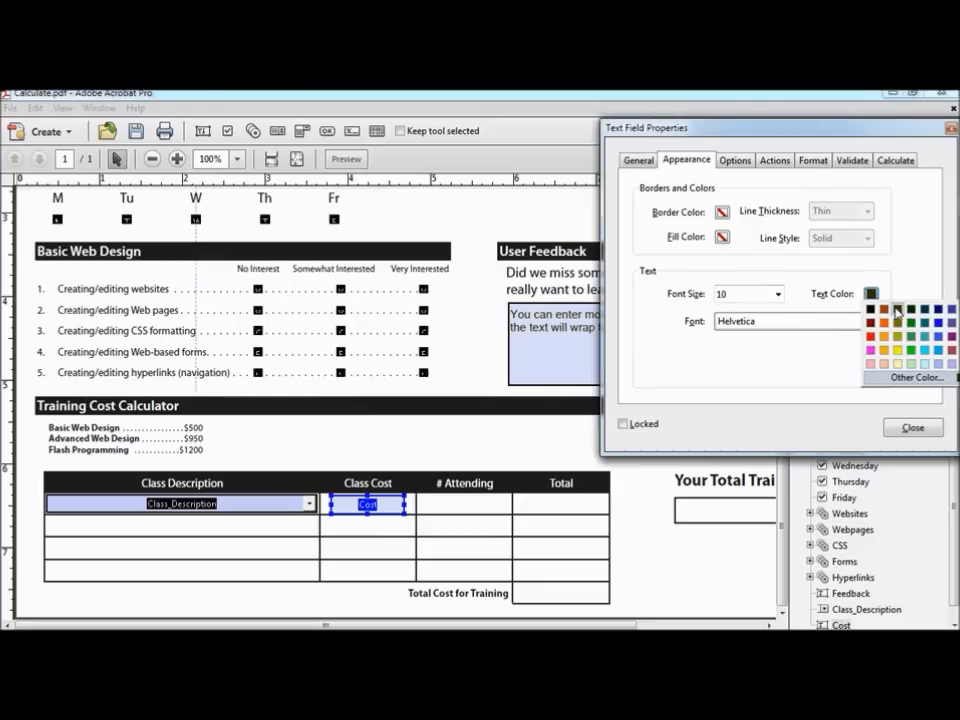
{"action": "left_click", "coordinate": [896, 311]}
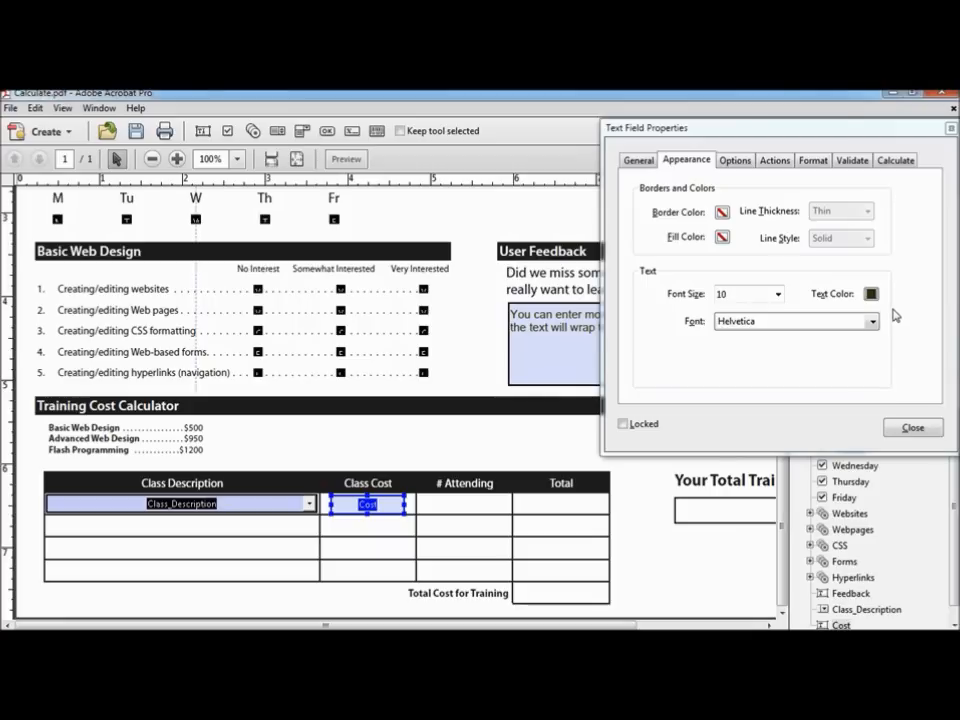
{"action": "left_click", "coordinate": [742, 164]}
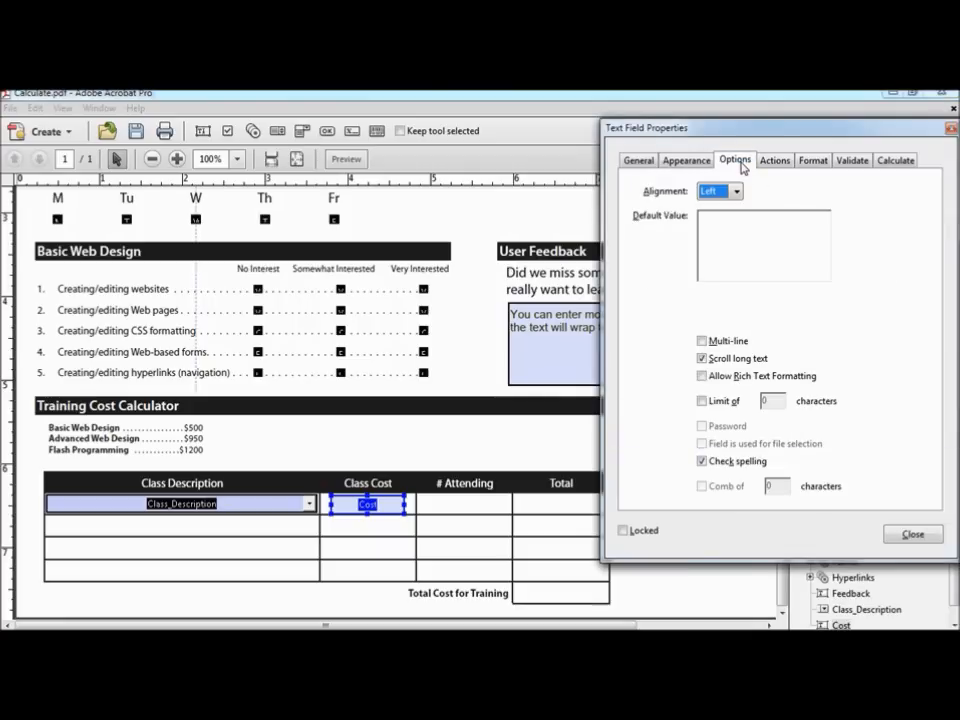
Step: Right-align Cost and format it as a Number with 0 decimal places and $ currency symbol
{"action": "left_click", "coordinate": [738, 193]}
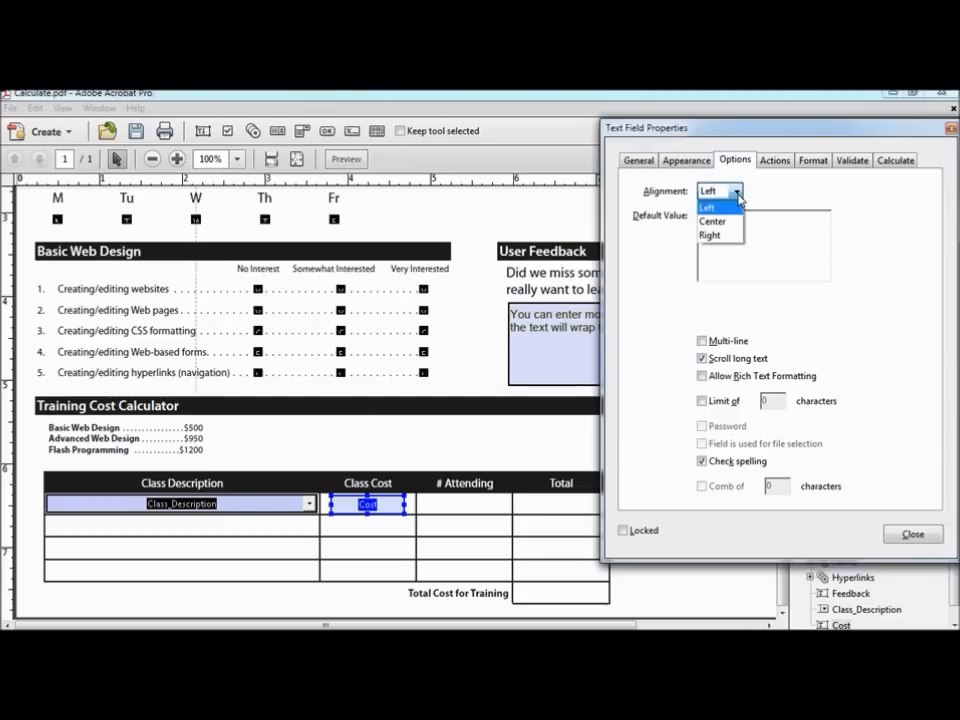
{"action": "left_click", "coordinate": [730, 236]}
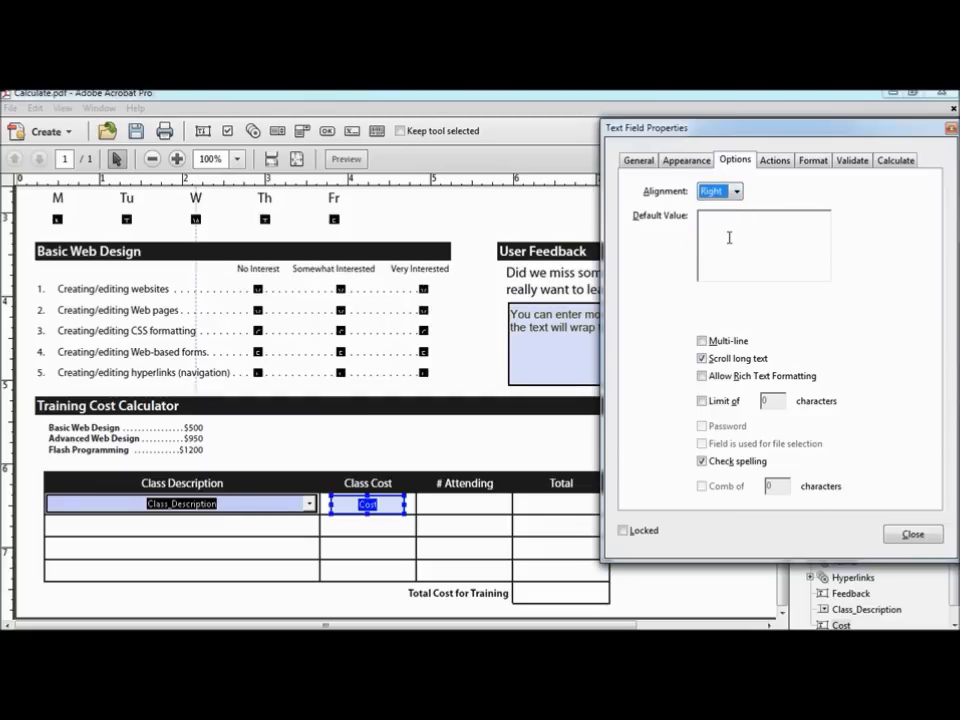
{"action": "left_click", "coordinate": [813, 160]}
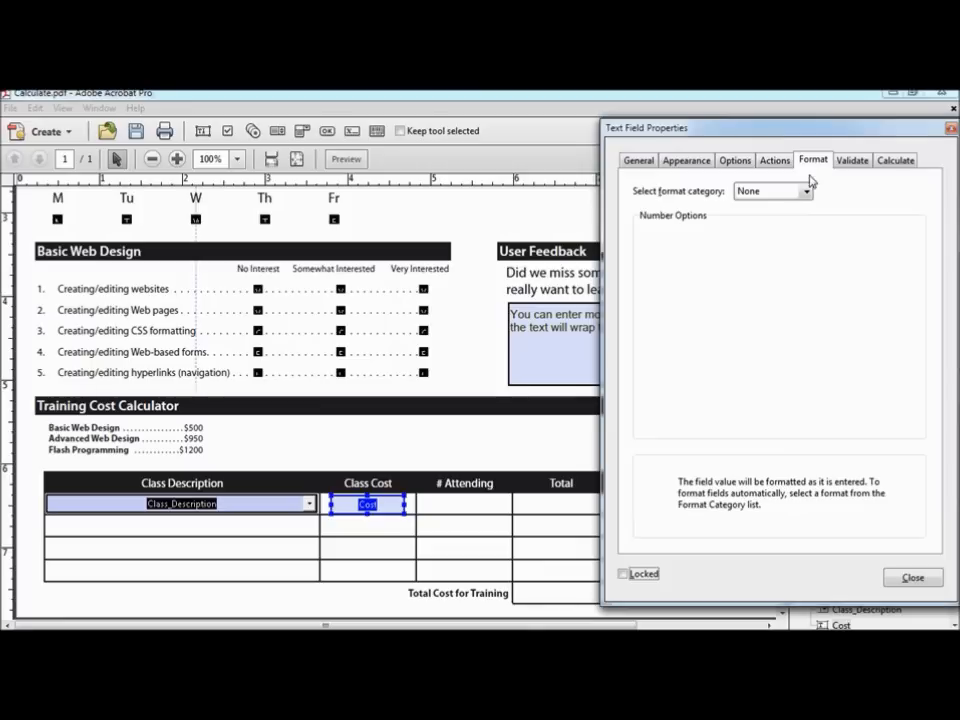
{"action": "left_click", "coordinate": [806, 191]}
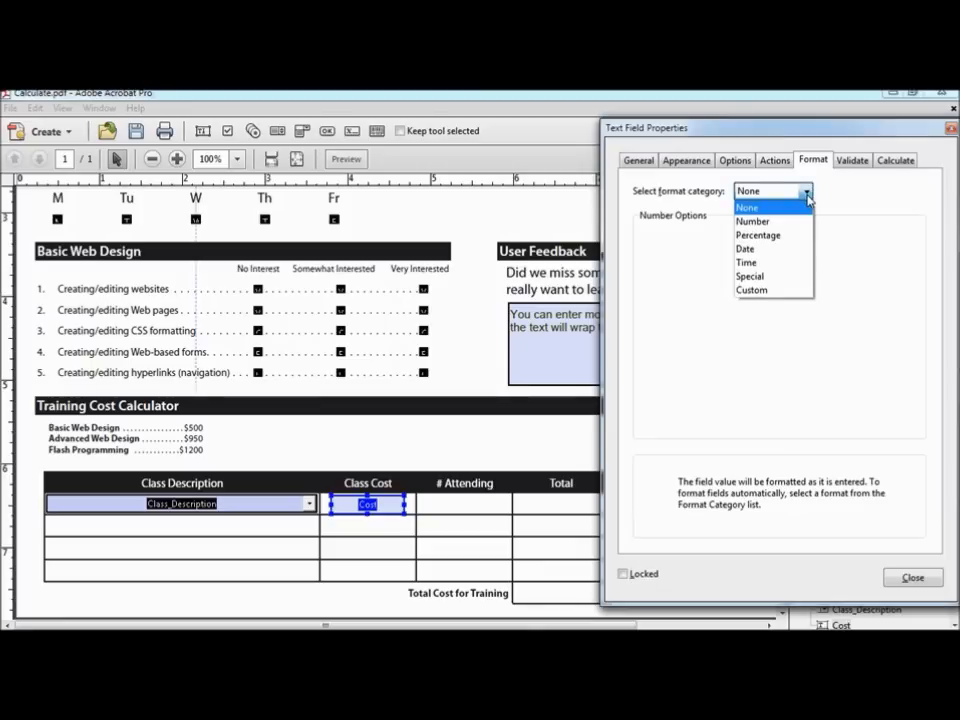
{"action": "left_click", "coordinate": [765, 224]}
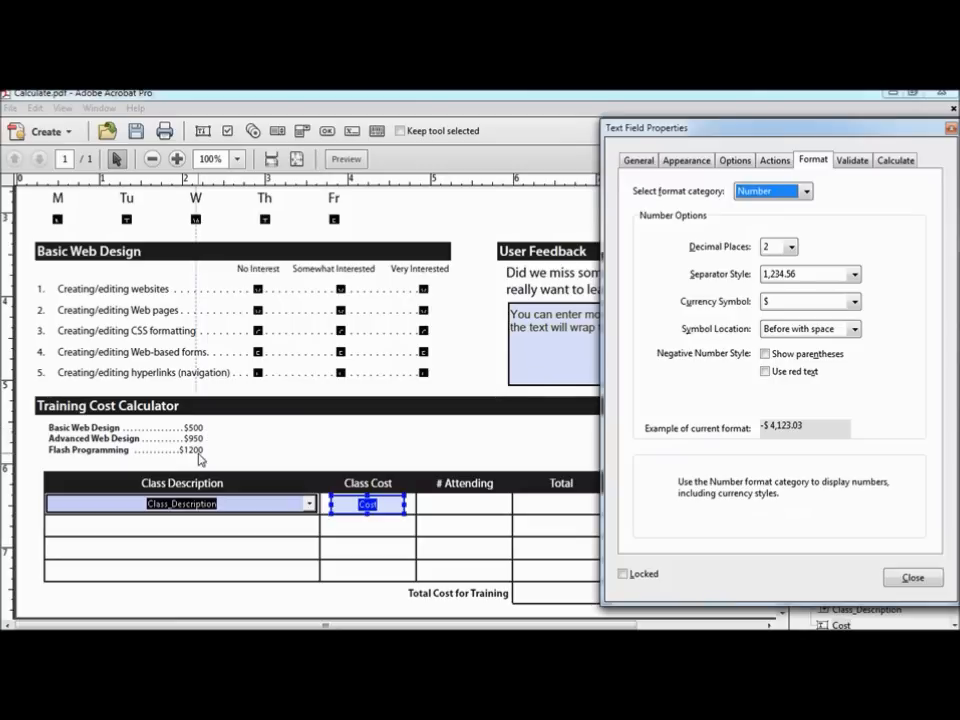
{"action": "left_click", "coordinate": [792, 247]}
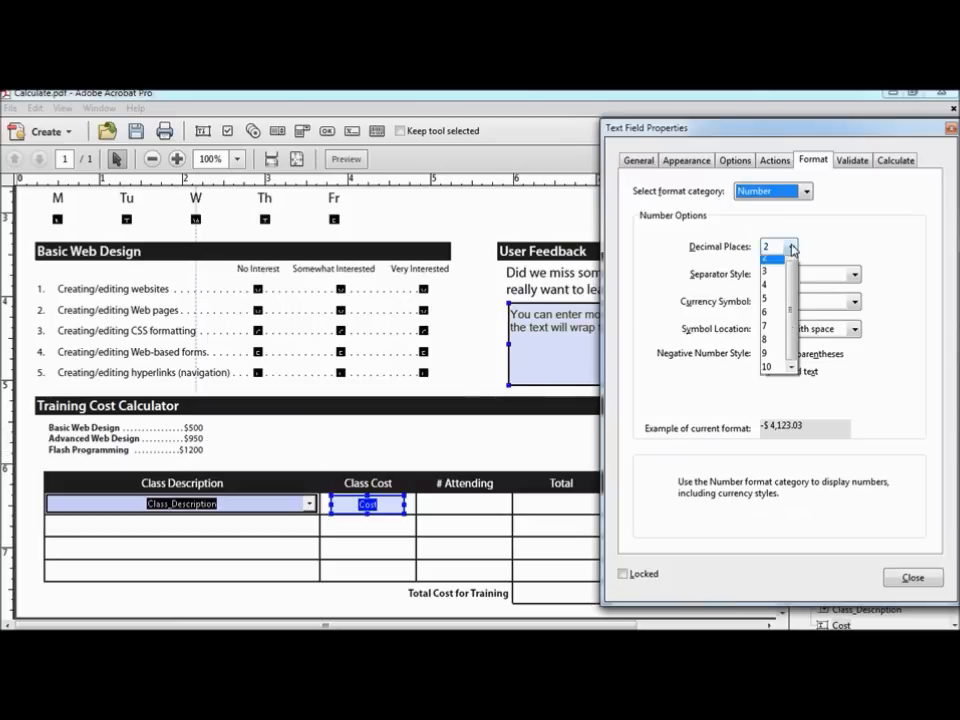
{"action": "left_click_drag", "start_coordinate": [792, 293], "coordinate": [792, 277]}
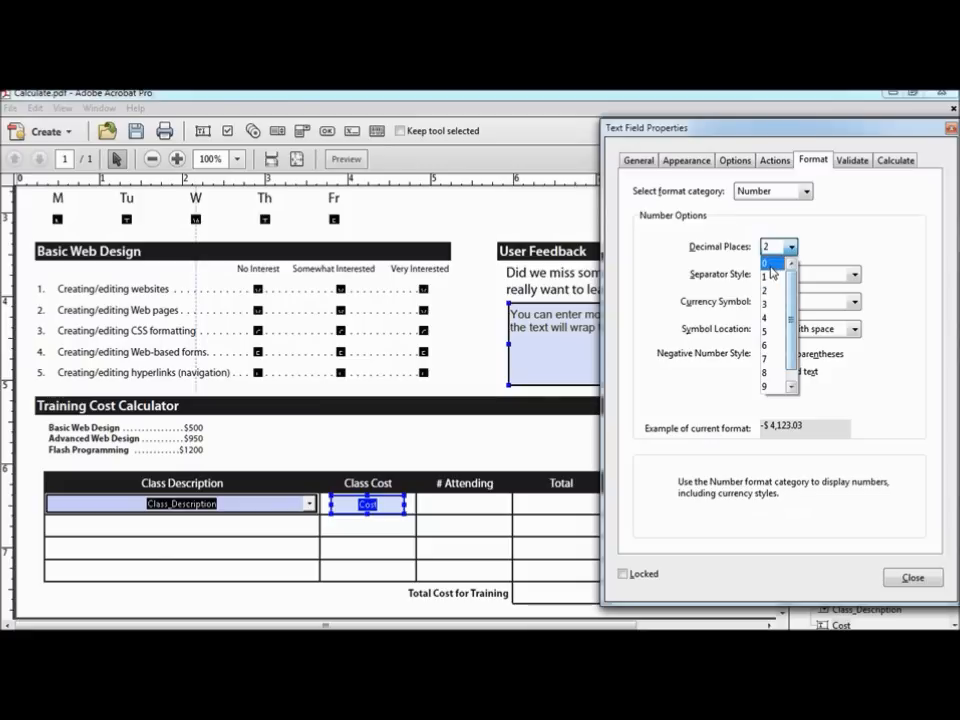
{"action": "left_click", "coordinate": [770, 264]}
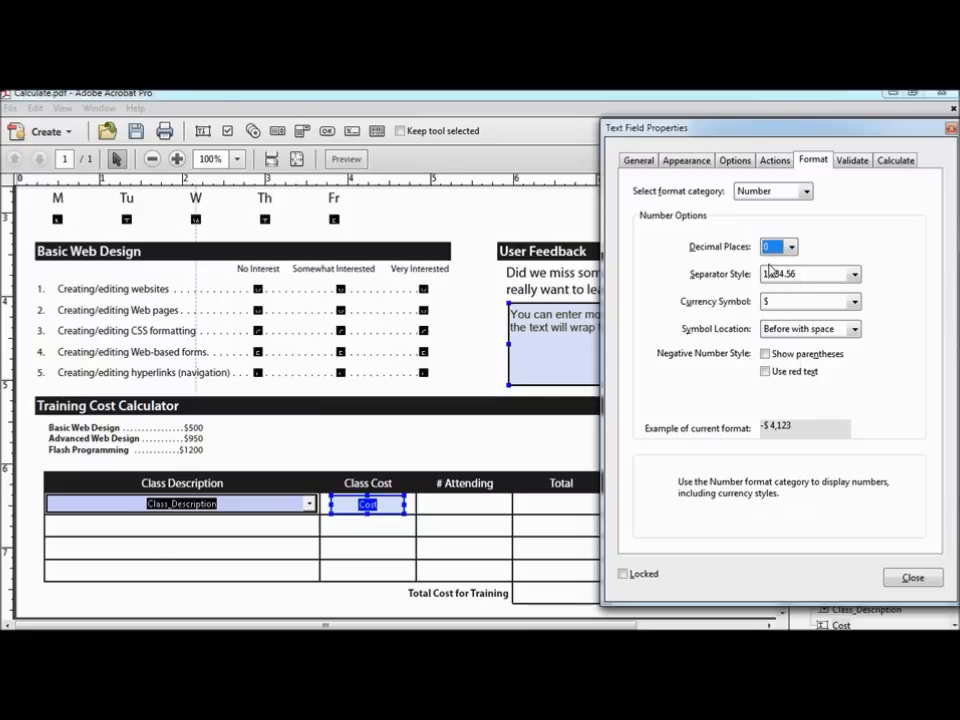
{"action": "left_click", "coordinate": [854, 303]}
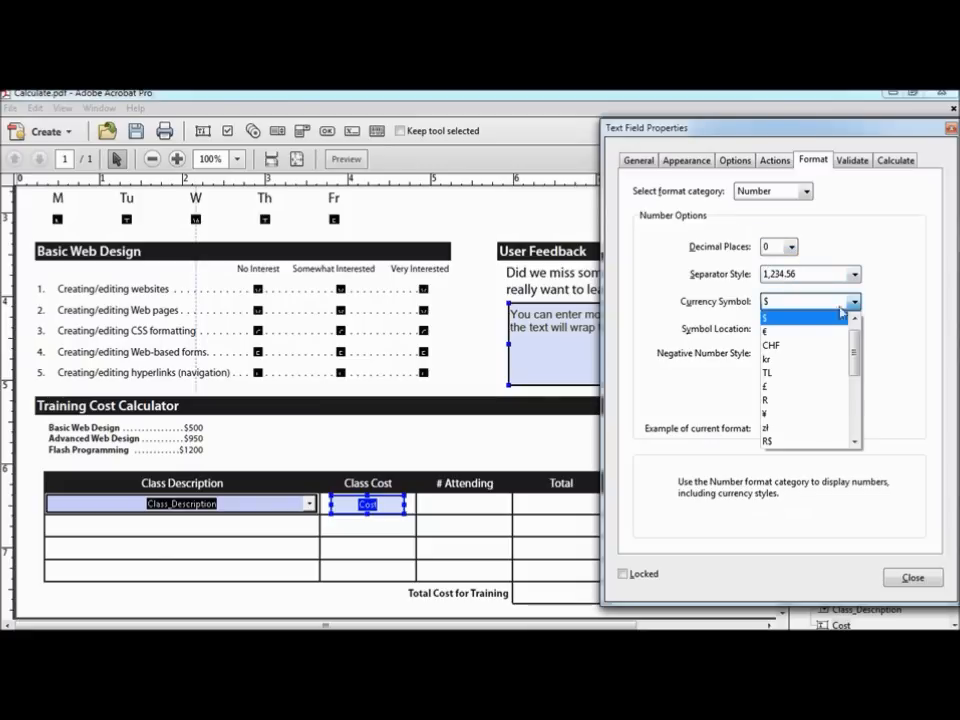
{"action": "left_click", "coordinate": [769, 318]}
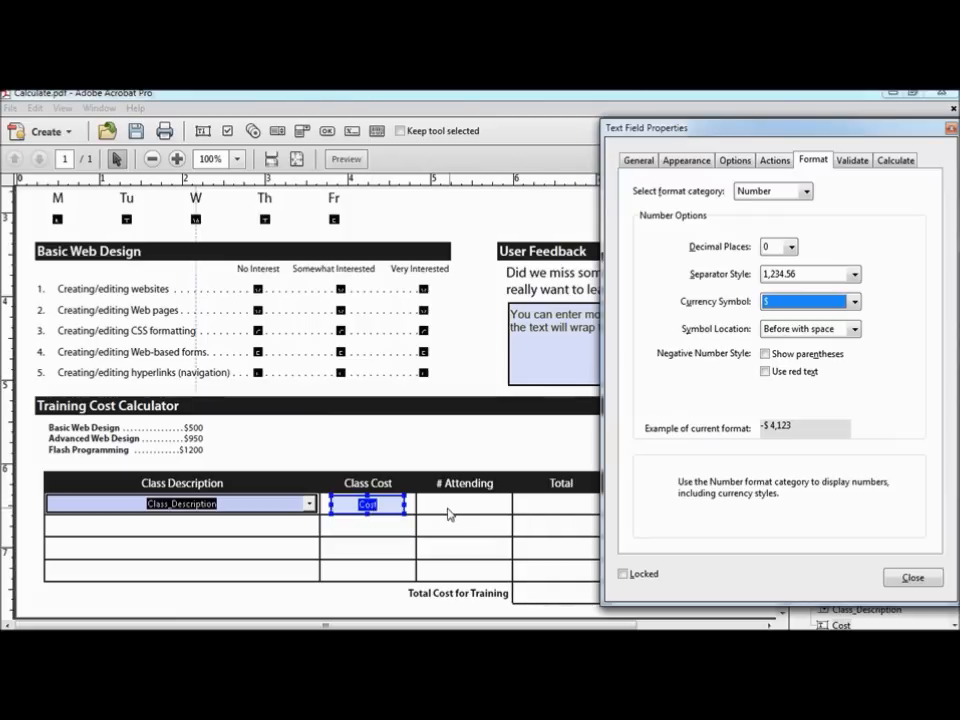
{"action": "right_click", "coordinate": [379, 509]}
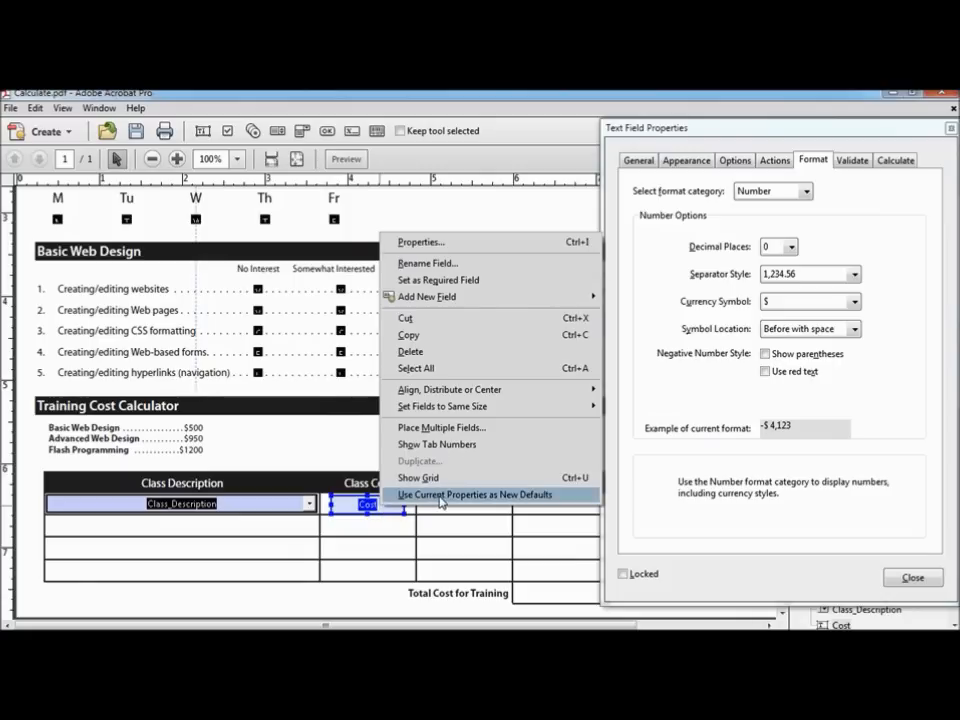
Step: Use Cost's properties as the new-field defaults and begin placing another text field
{"action": "left_click", "coordinate": [441, 495]}
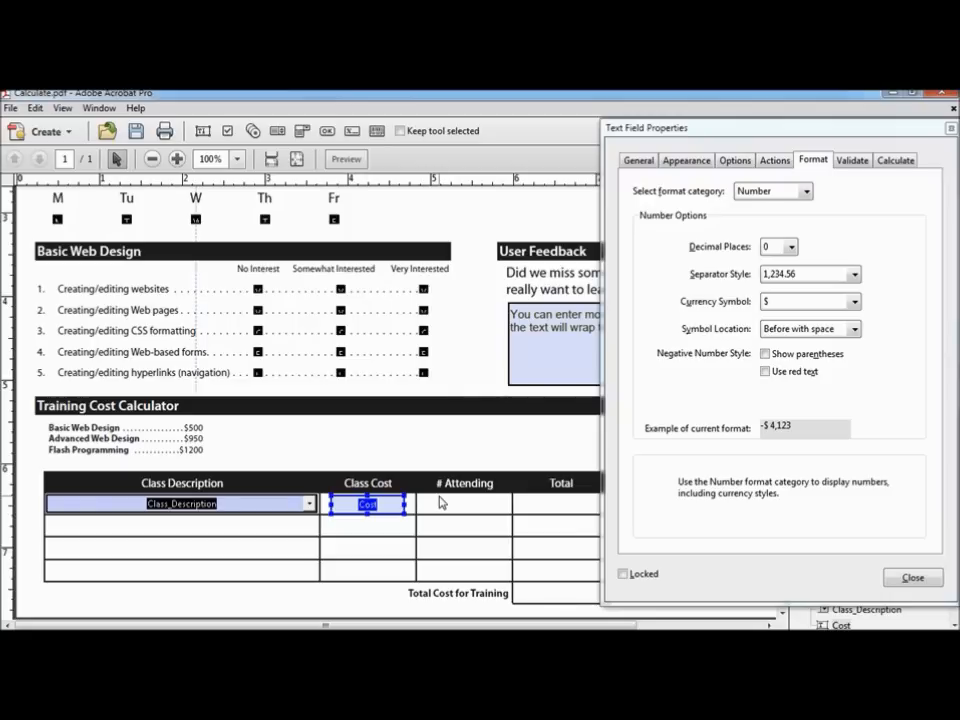
{"action": "right_click", "coordinate": [437, 503]}
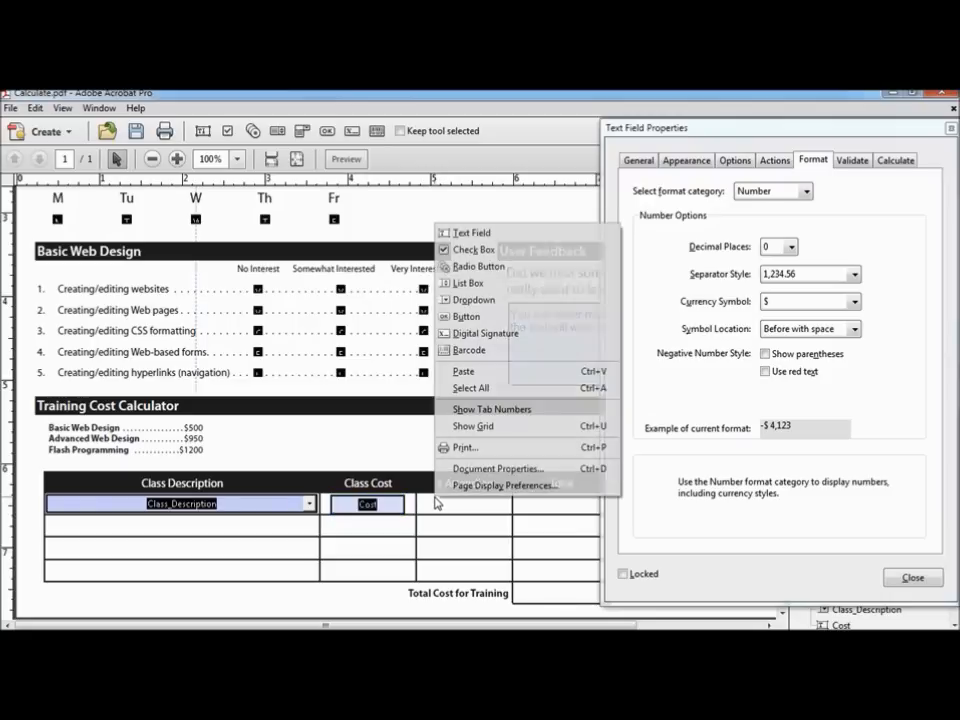
{"action": "left_click", "coordinate": [498, 238]}
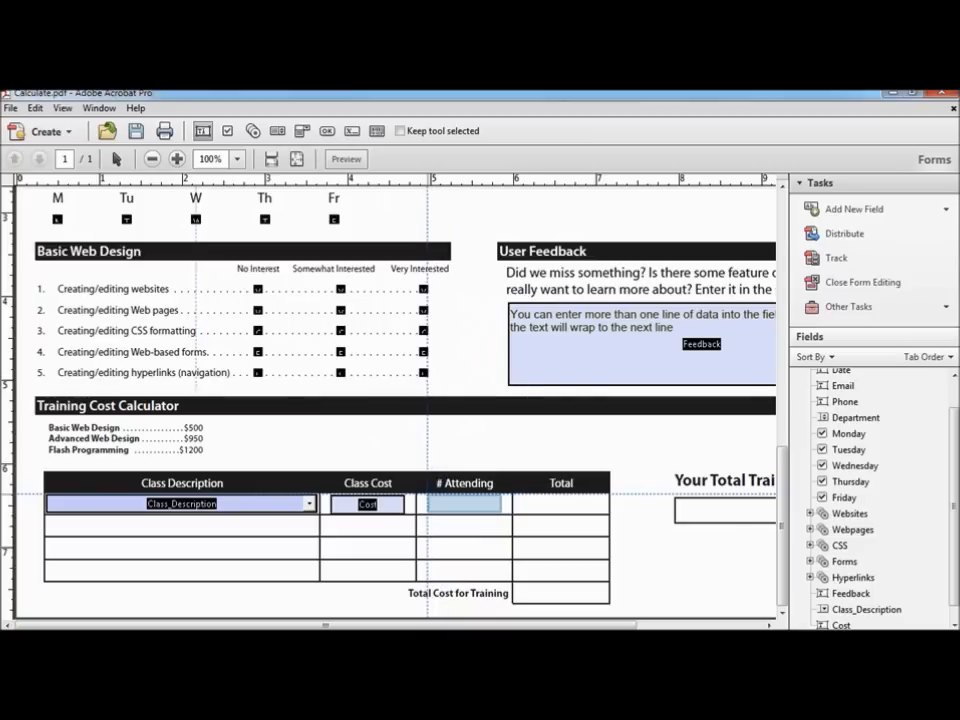
Step: Place a text field named Attending in the # Attending cell with a participant-count tooltip
{"action": "left_click", "coordinate": [427, 494]}
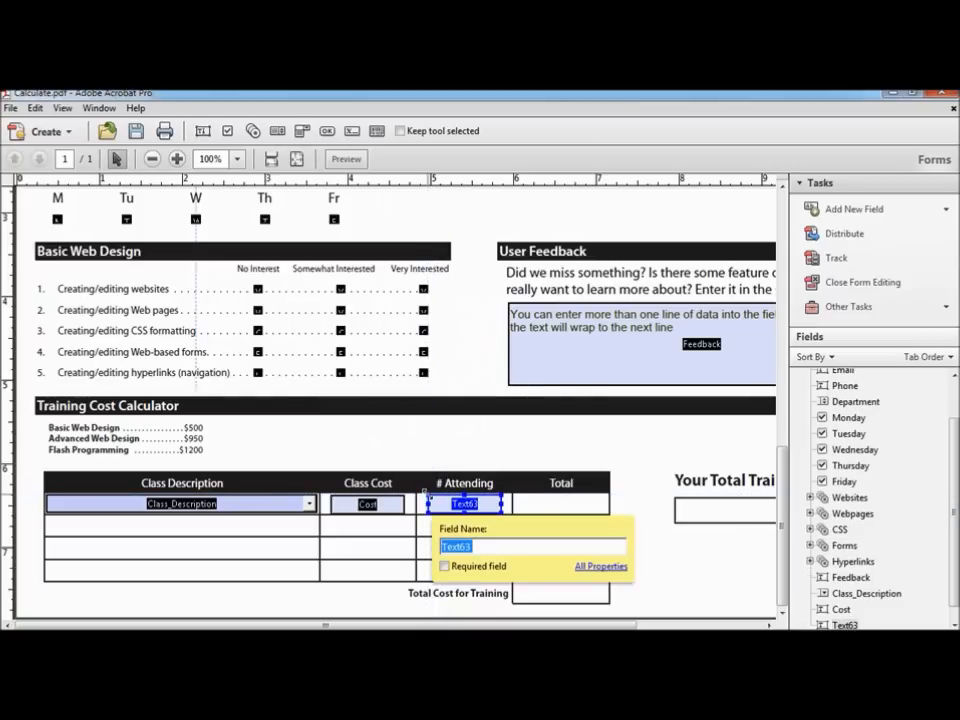
{"action": "type", "text": "Attending"}
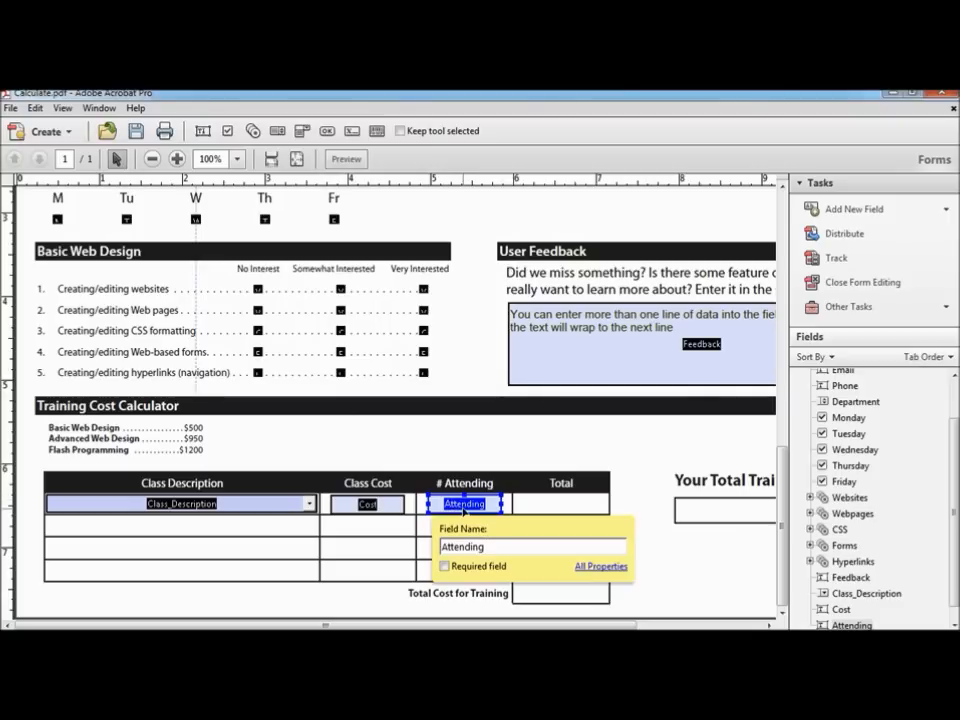
{"action": "left_click", "coordinate": [610, 567]}
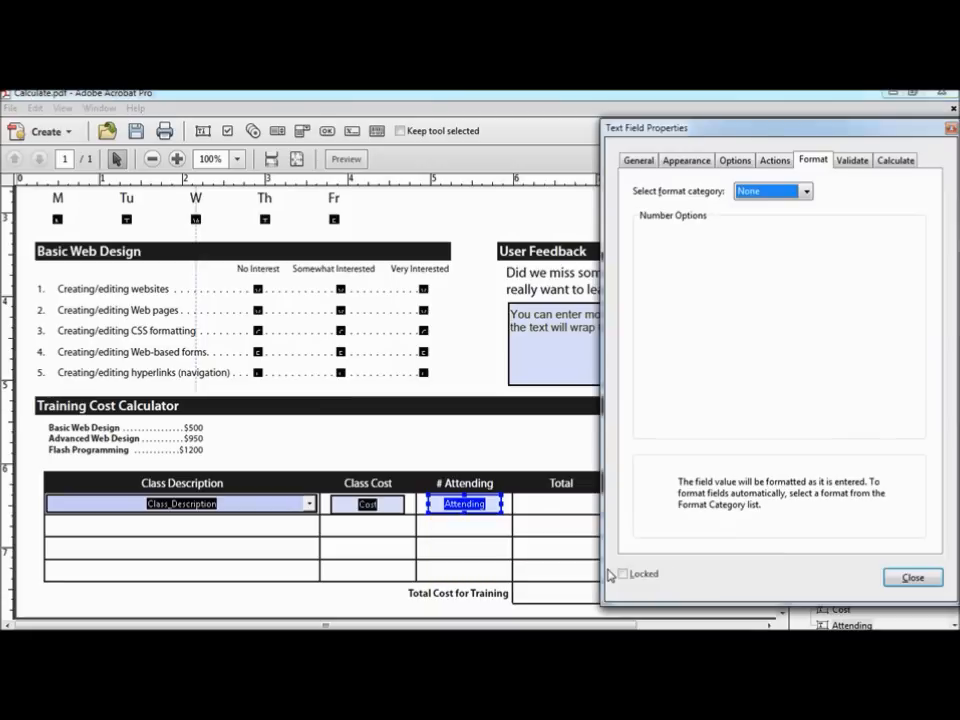
{"action": "left_click", "coordinate": [640, 162]}
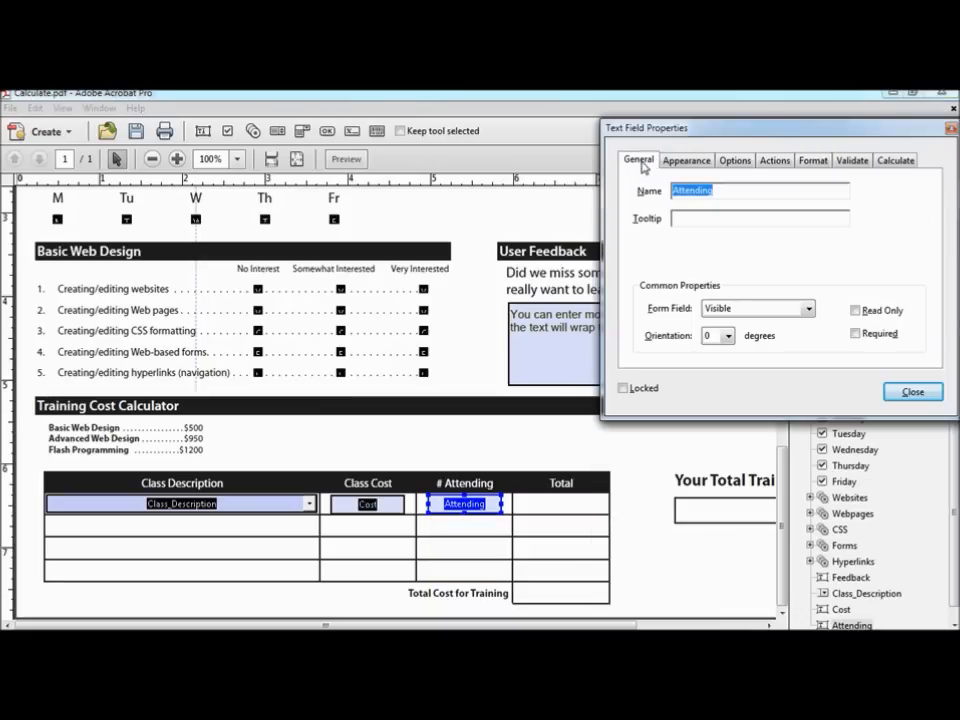
{"action": "left_click", "coordinate": [690, 217]}
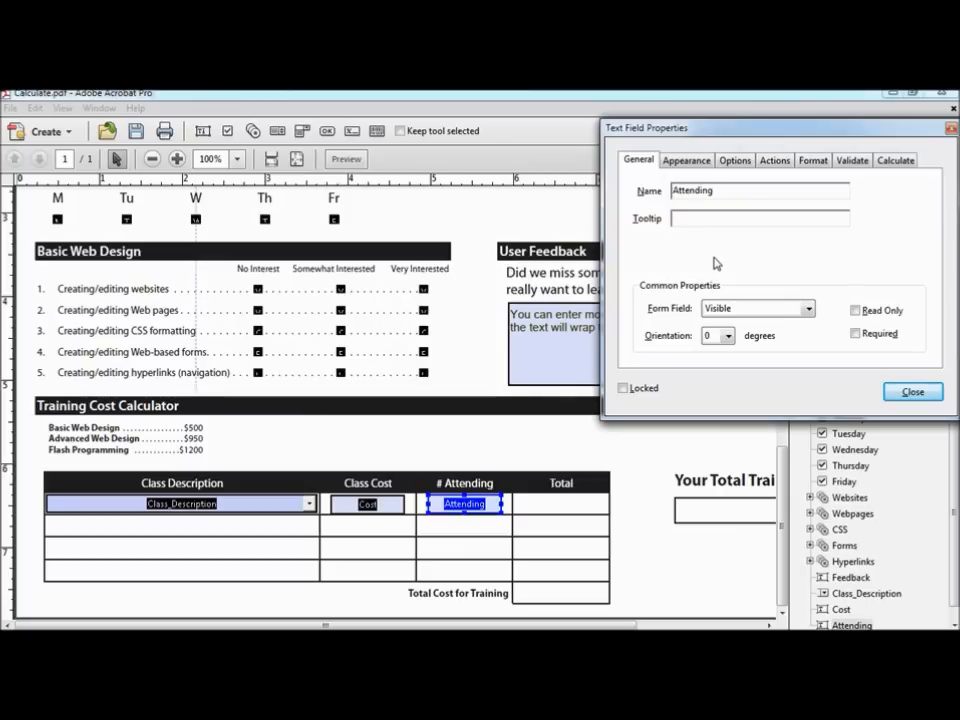
{"action": "type", "text": "Enter the number of participants"}
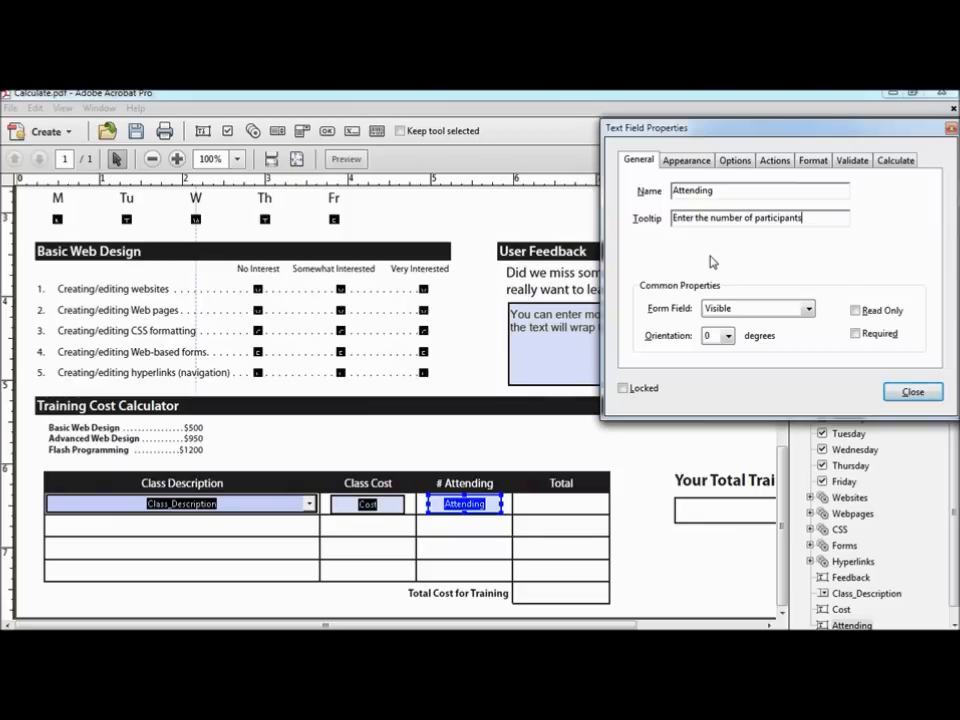
Step: Centre the text in the Attending field
{"action": "left_click", "coordinate": [696, 164]}
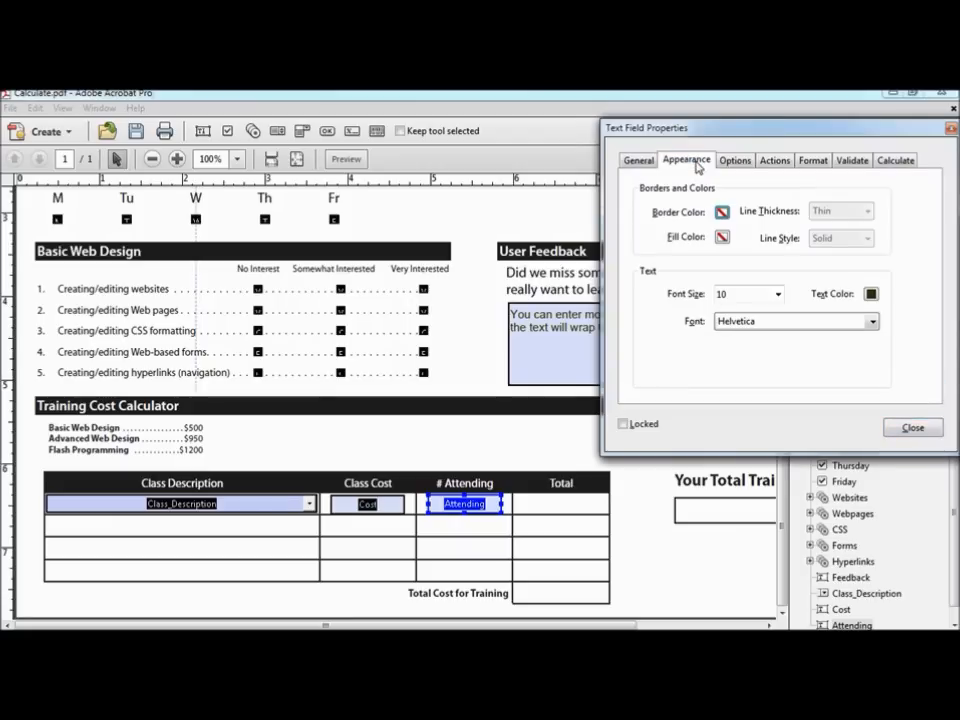
{"action": "left_click", "coordinate": [737, 163]}
{"action": "left_click", "coordinate": [737, 192]}
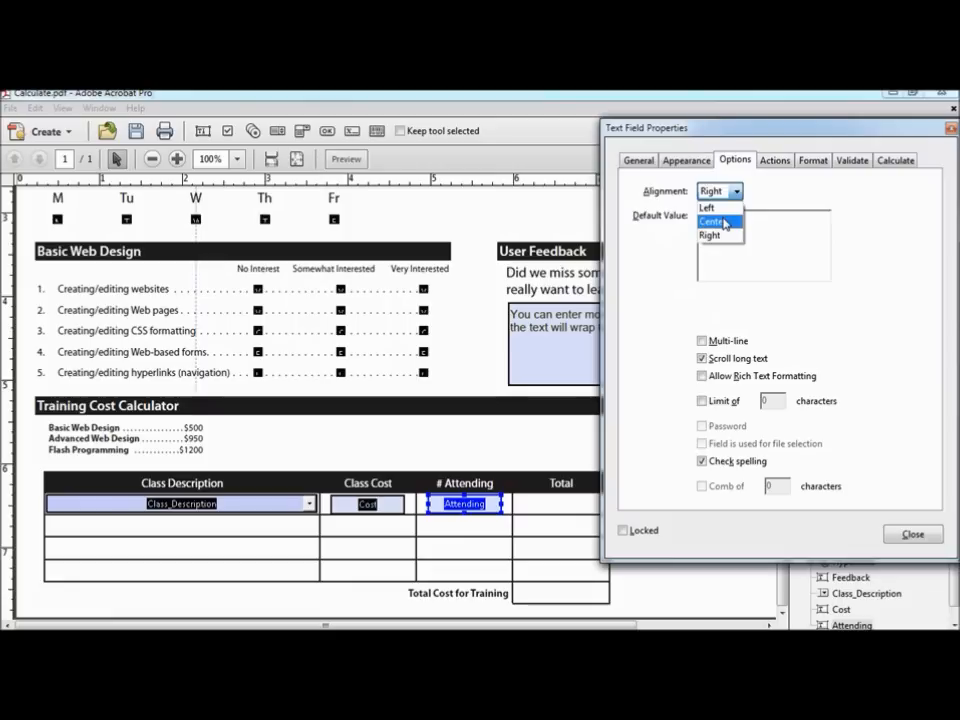
{"action": "left_click", "coordinate": [725, 222]}
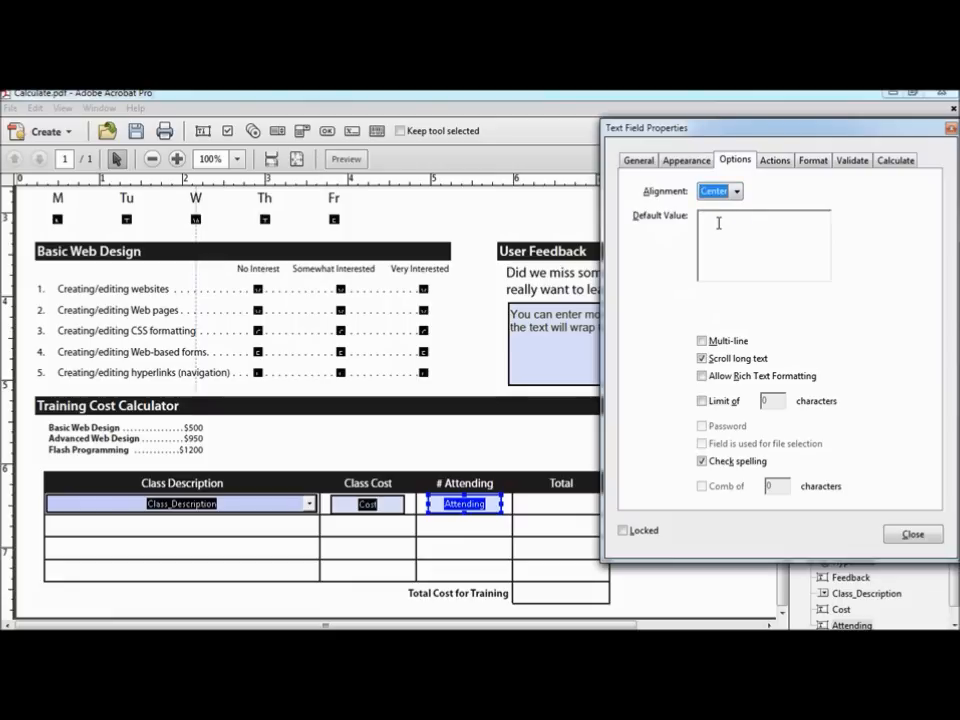
Step: Format Attending as a Number with 0 decimal places and no currency symbol
{"action": "left_click", "coordinate": [813, 159]}
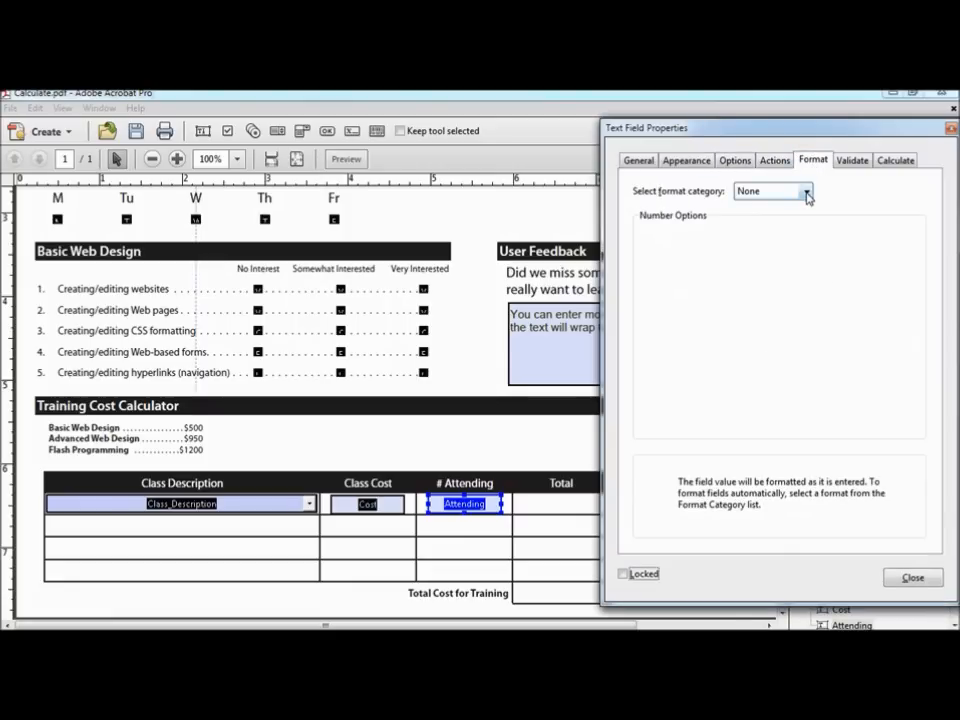
{"action": "left_click", "coordinate": [806, 191]}
{"action": "left_click", "coordinate": [794, 221]}
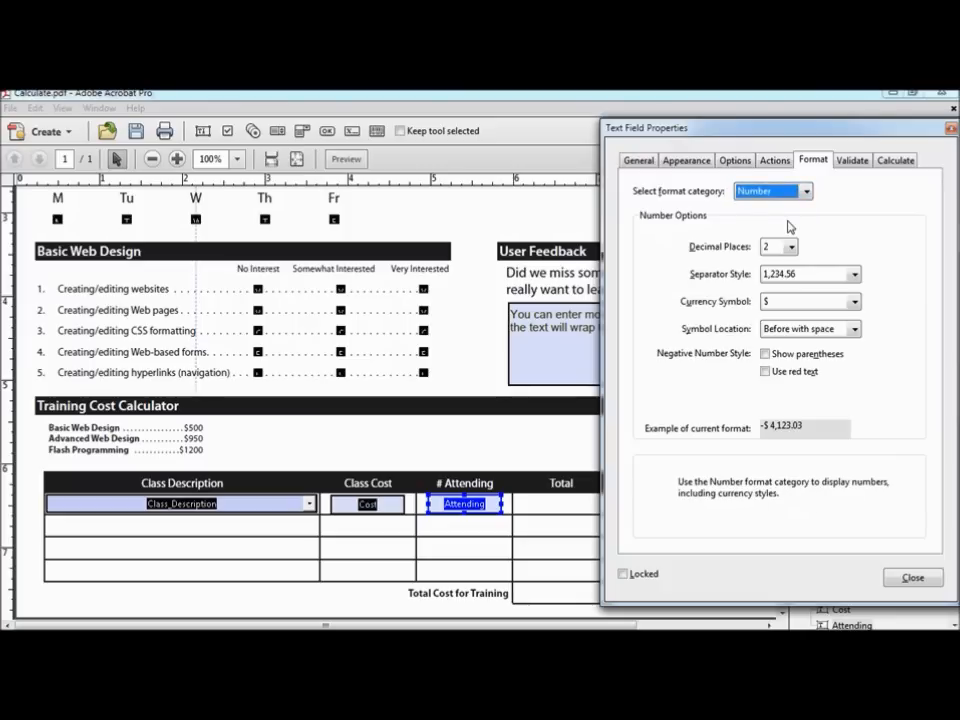
{"action": "left_click", "coordinate": [791, 247]}
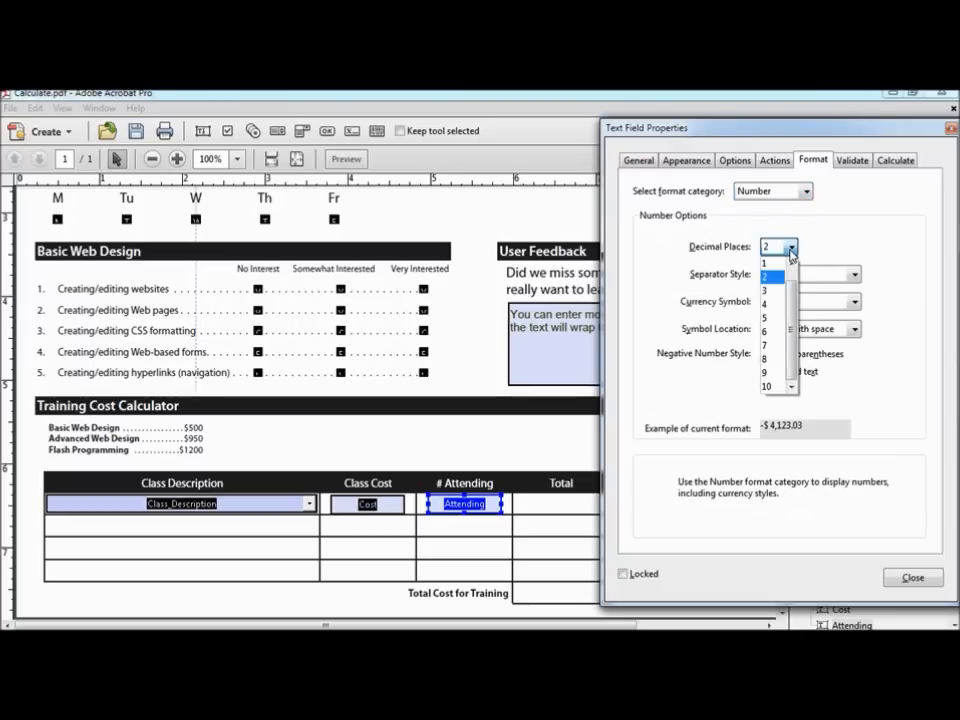
{"action": "scroll", "coordinate": [790, 265], "scroll_direction": "up", "scroll_amount": 1}
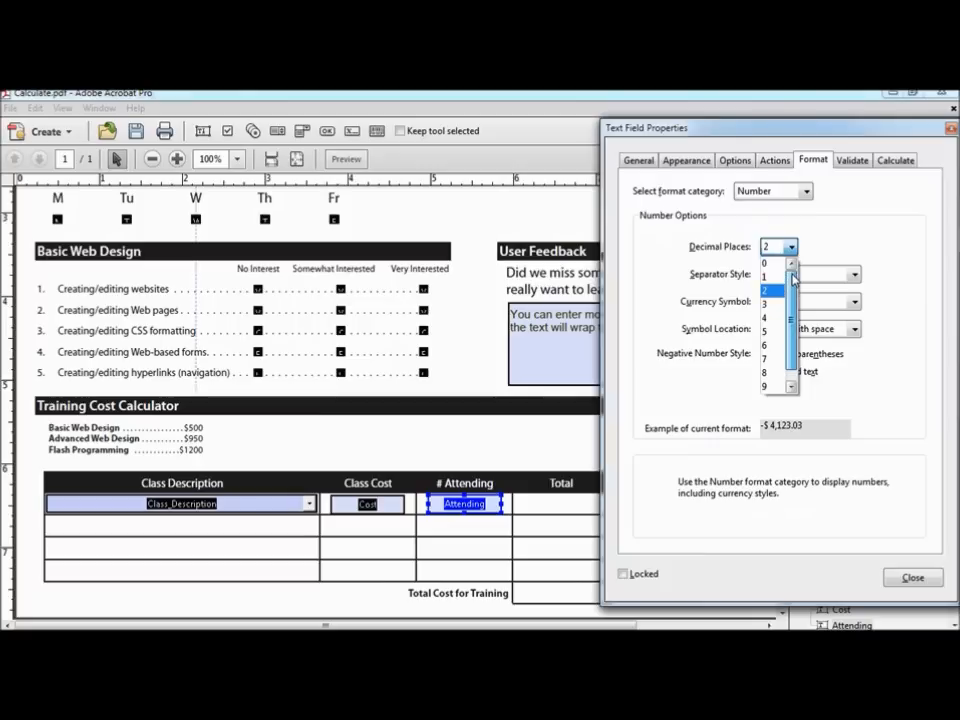
{"action": "left_click", "coordinate": [775, 264]}
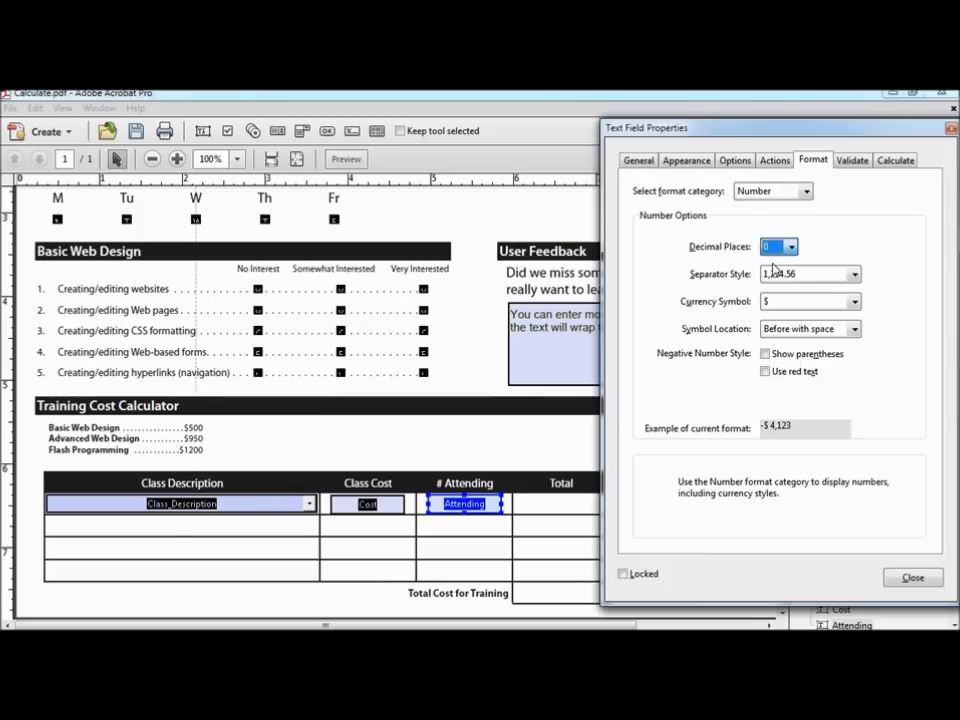
{"action": "left_click", "coordinate": [853, 302]}
{"action": "scroll", "coordinate": [866, 344], "scroll_direction": "up", "scroll_amount": 1}
{"action": "left_click", "coordinate": [776, 318]}
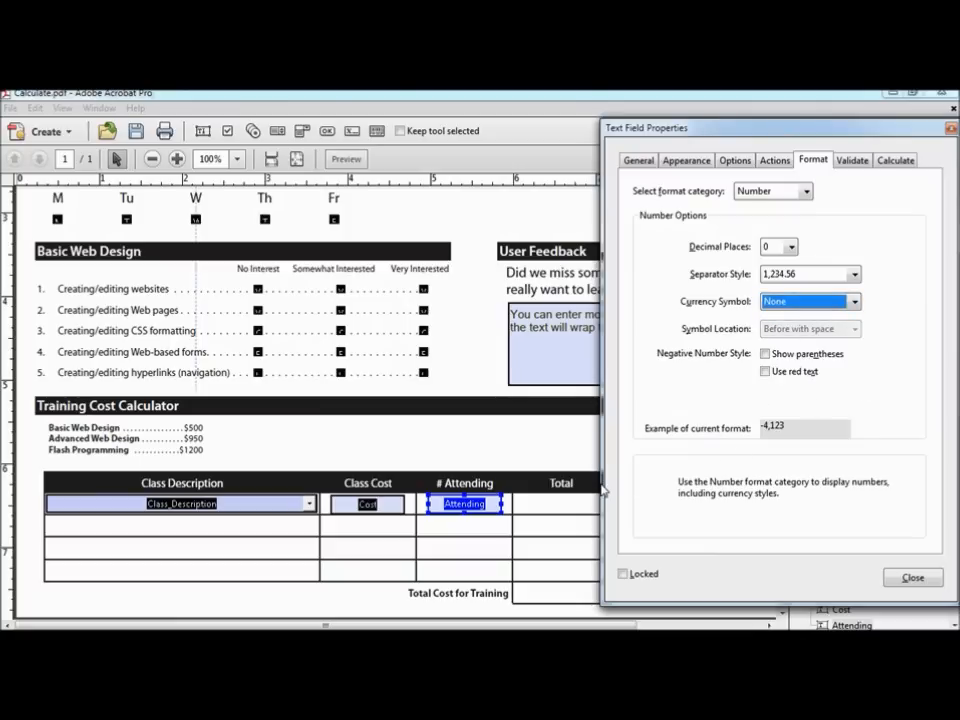
Step: Place a text field named Total in the first row's Total cell and make it Read Only
{"action": "right_click", "coordinate": [533, 503]}
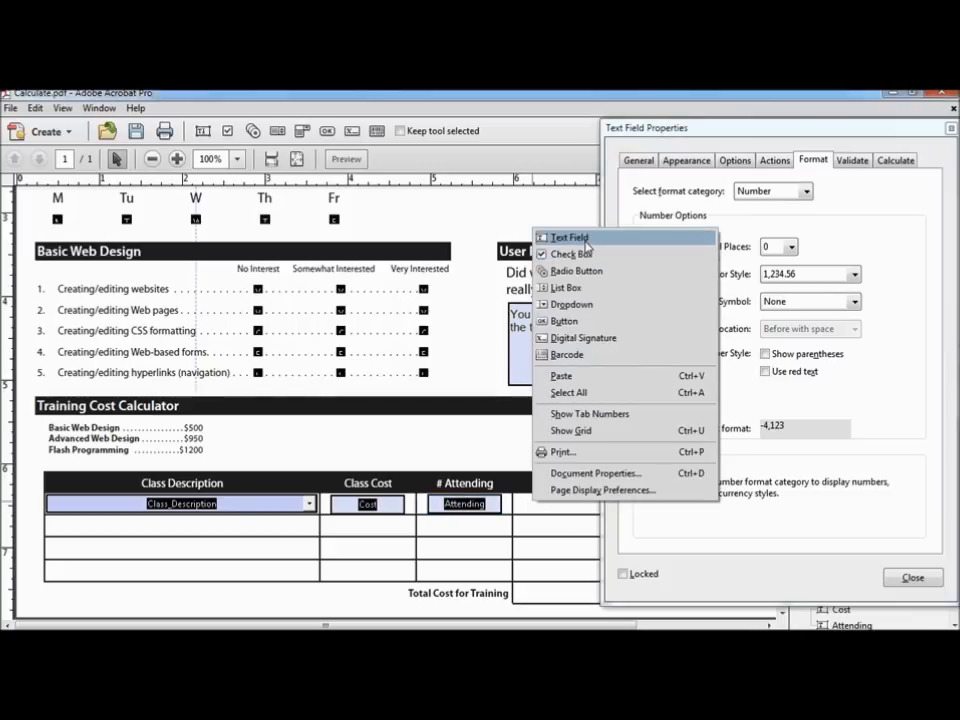
{"action": "left_click", "coordinate": [570, 238]}
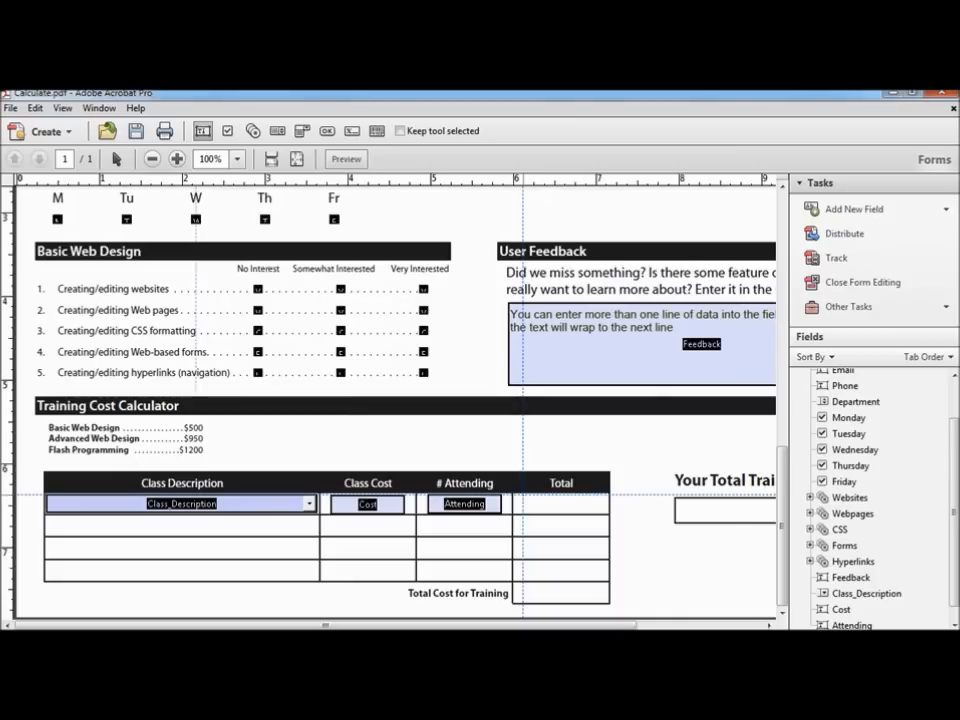
{"action": "left_click", "coordinate": [522, 495]}
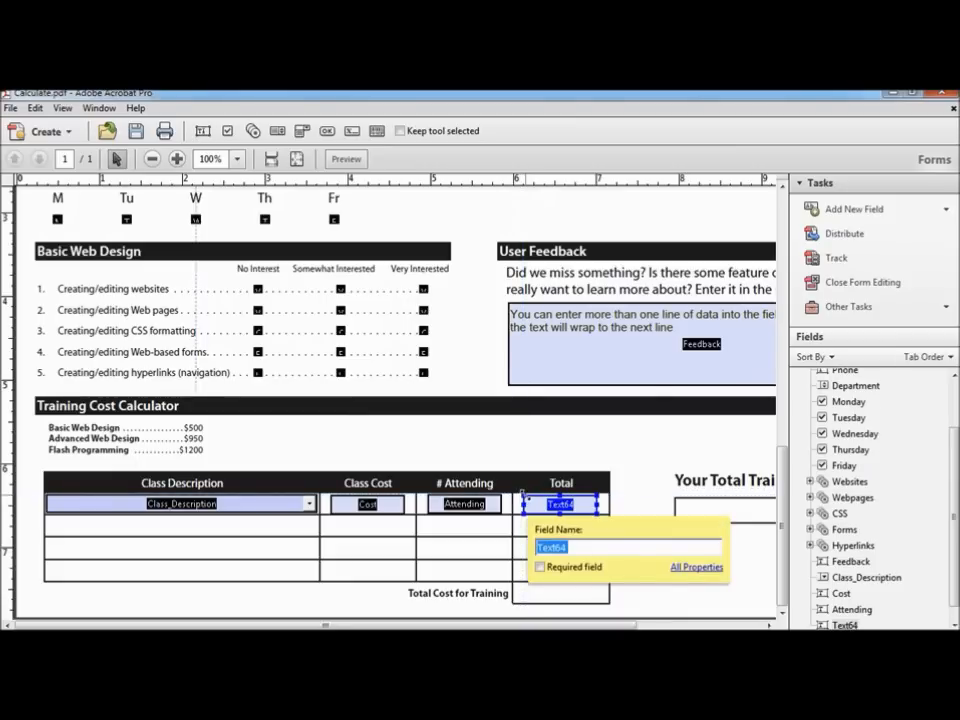
{"action": "type", "text": "Tot"}
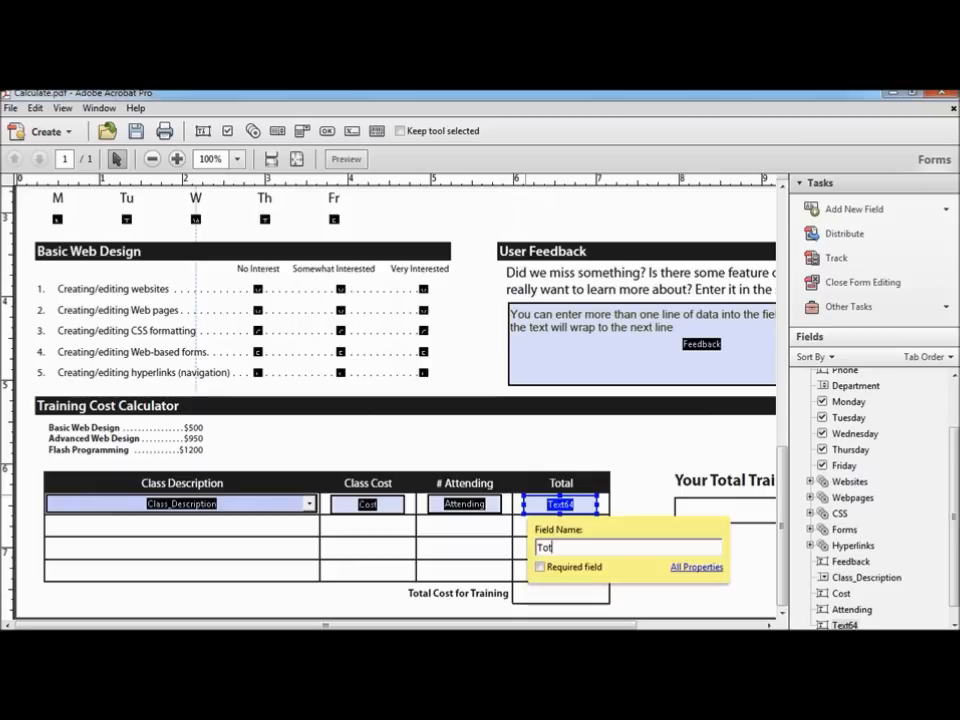
{"action": "key", "text": "Return"}
{"action": "left_click", "coordinate": [697, 567]}
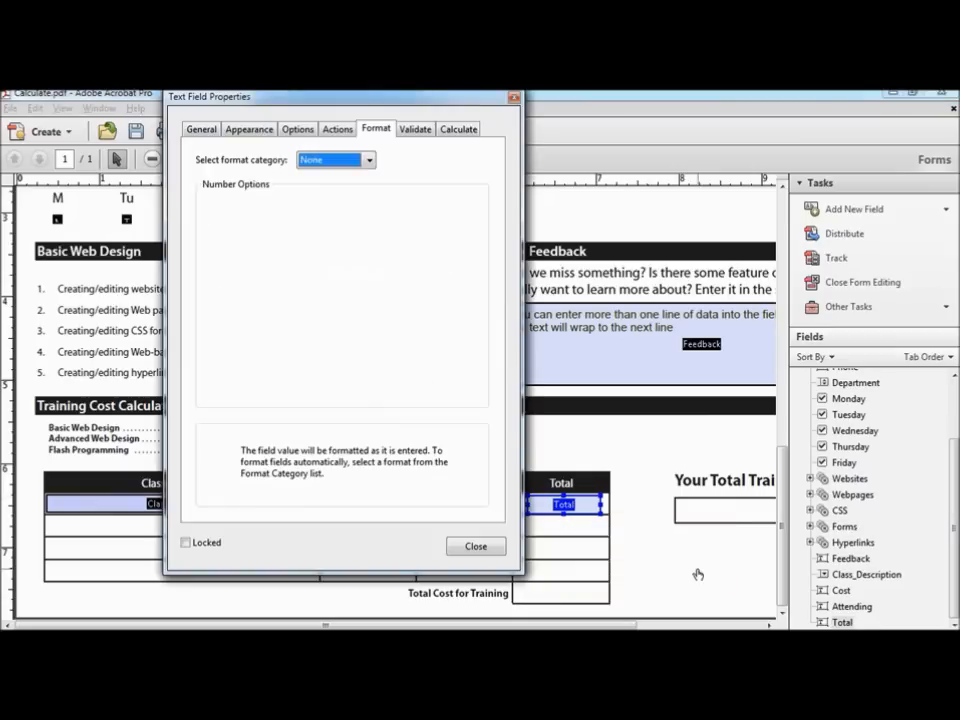
{"action": "left_click", "coordinate": [204, 129]}
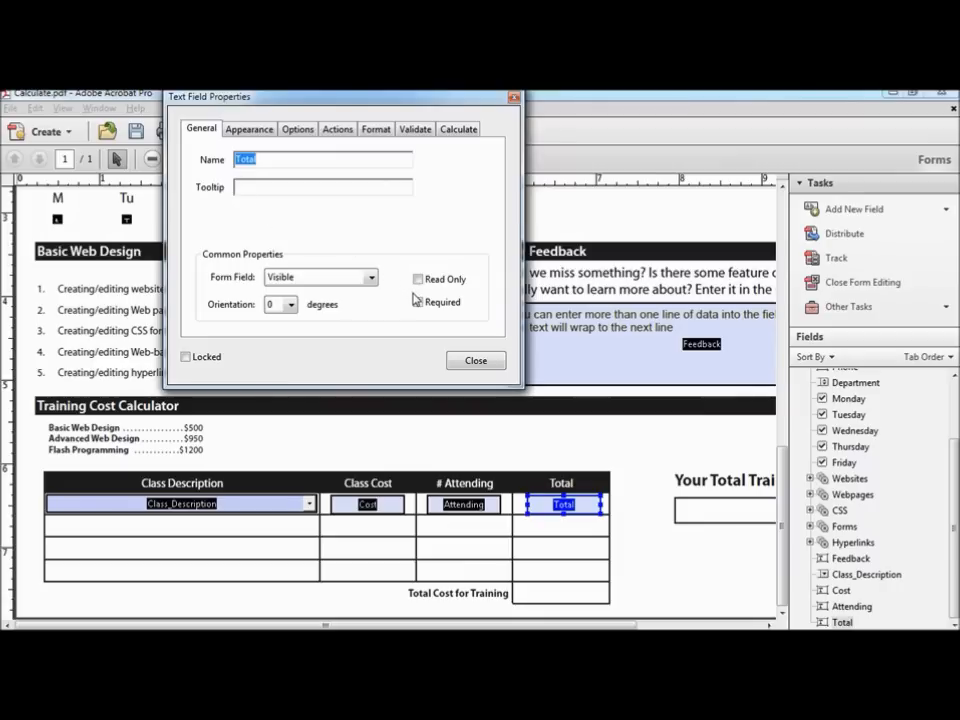
{"action": "left_click", "coordinate": [418, 280]}
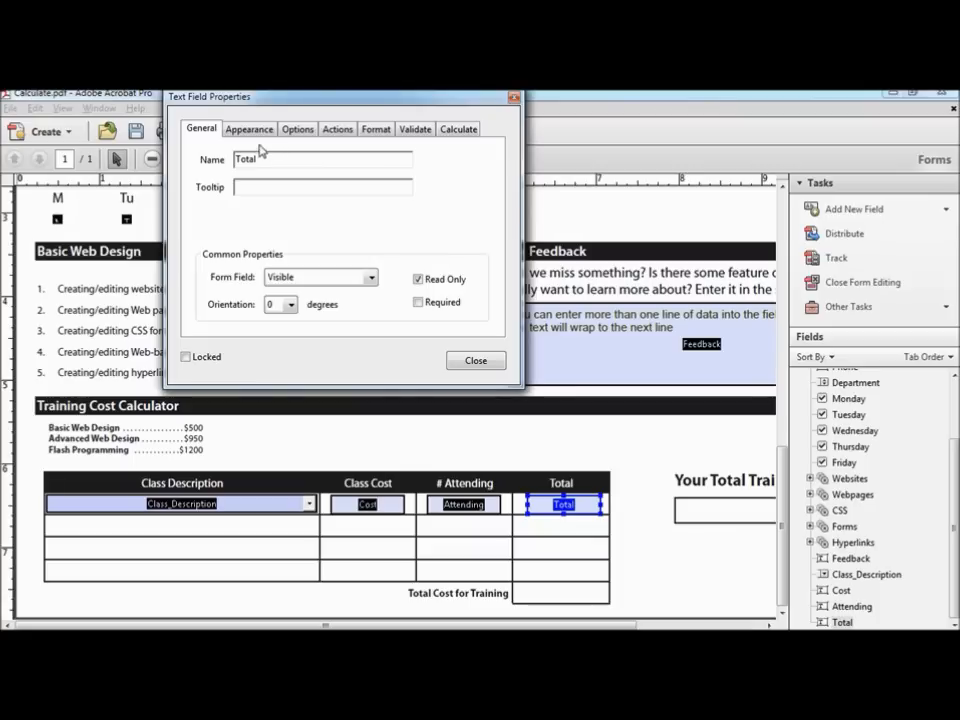
Step: Format the Total field as a Number with 0 decimal places and a $ currency symbol
{"action": "left_click", "coordinate": [249, 129]}
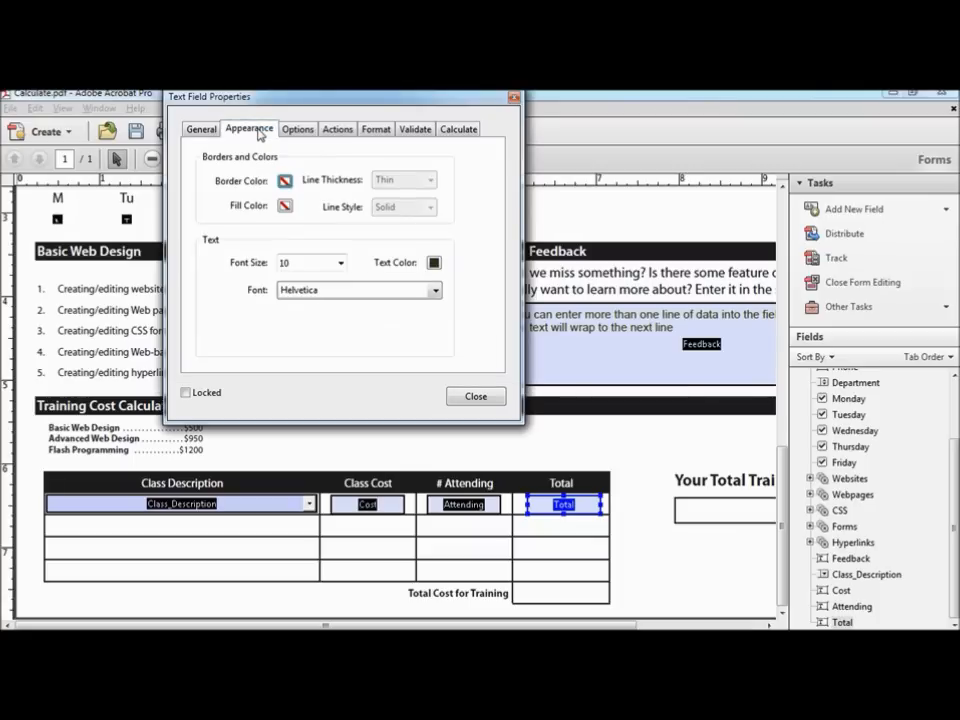
{"action": "left_click", "coordinate": [297, 130]}
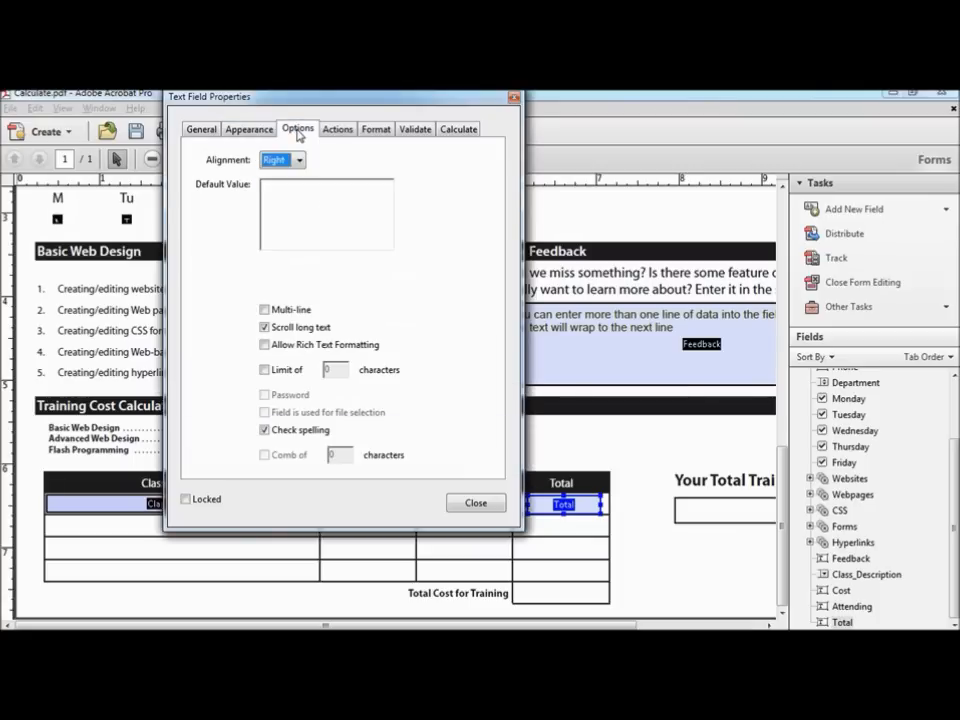
{"action": "left_click", "coordinate": [382, 131]}
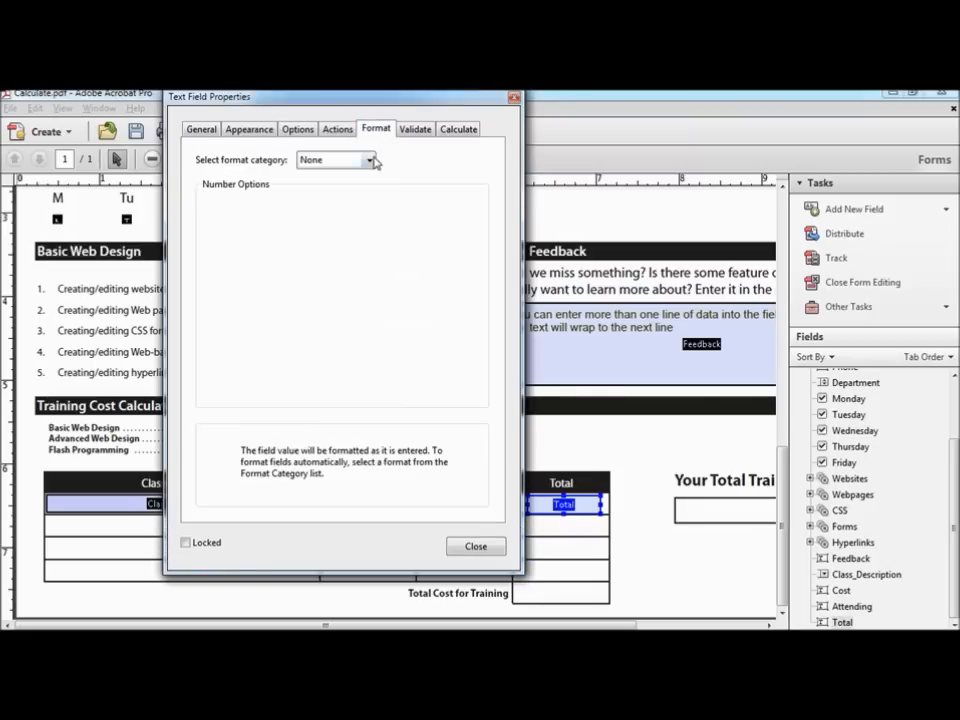
{"action": "left_click", "coordinate": [370, 160]}
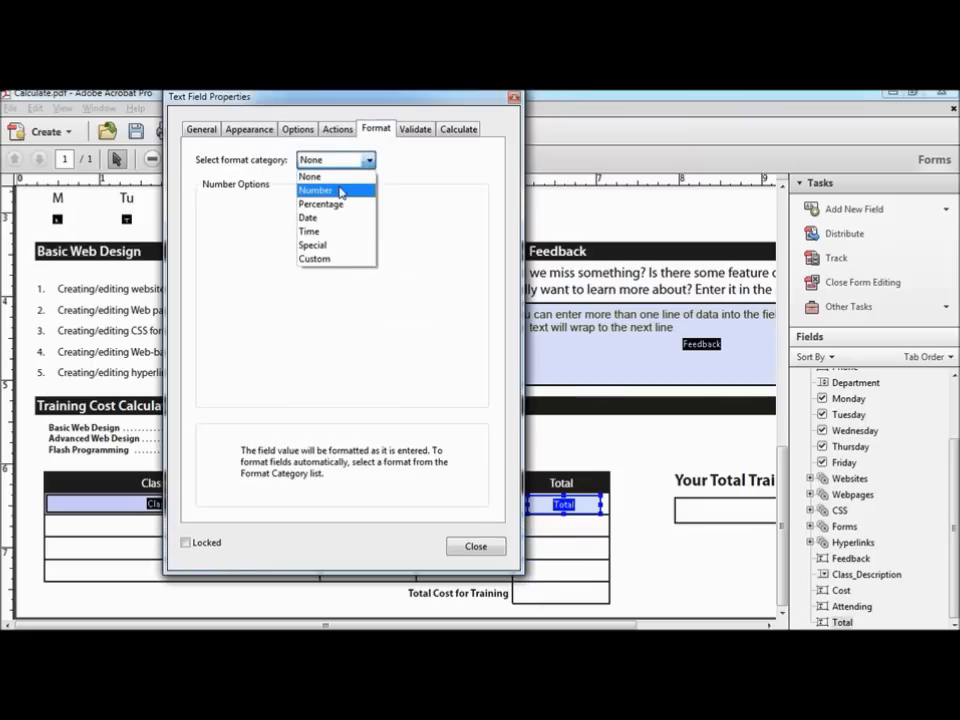
{"action": "left_click", "coordinate": [341, 191]}
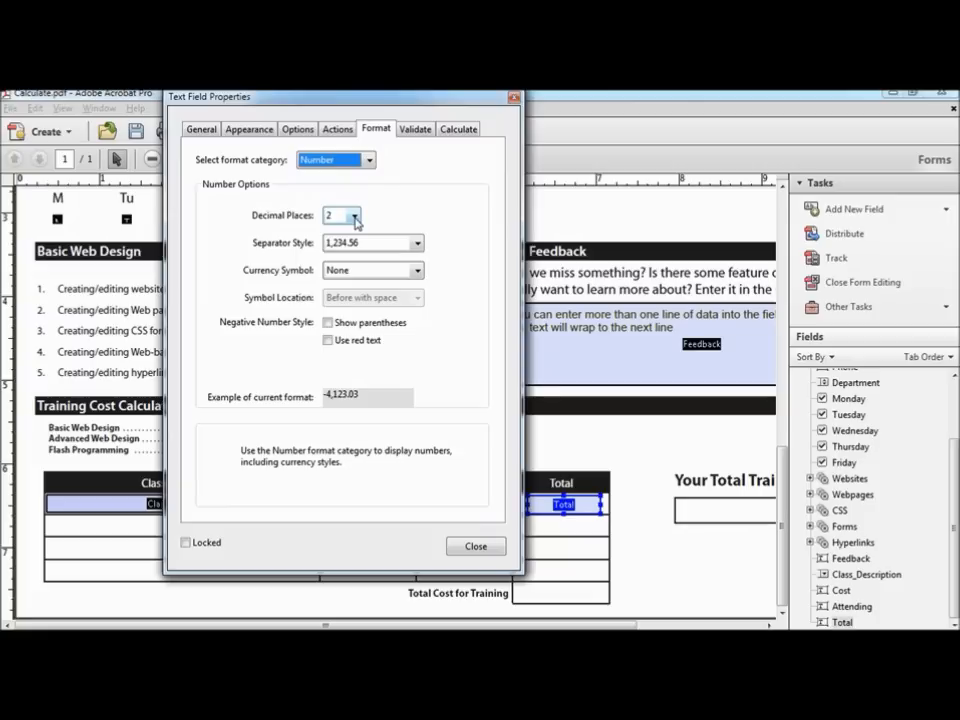
{"action": "left_click", "coordinate": [354, 216]}
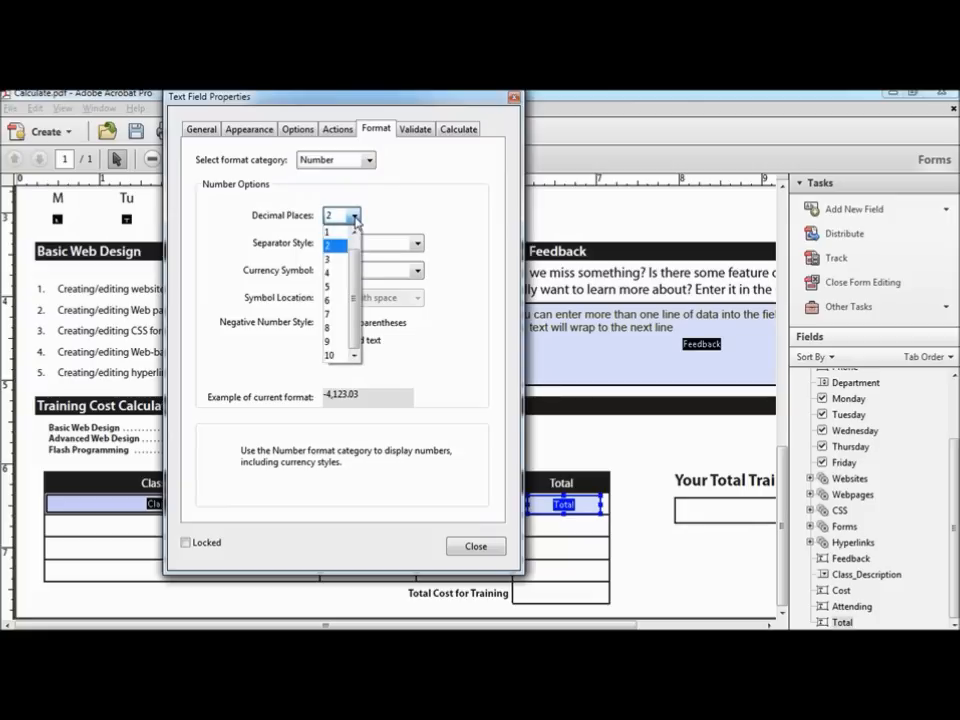
{"action": "left_click_drag", "start_coordinate": [353, 258], "coordinate": [353, 239]}
{"action": "left_click", "coordinate": [335, 232]}
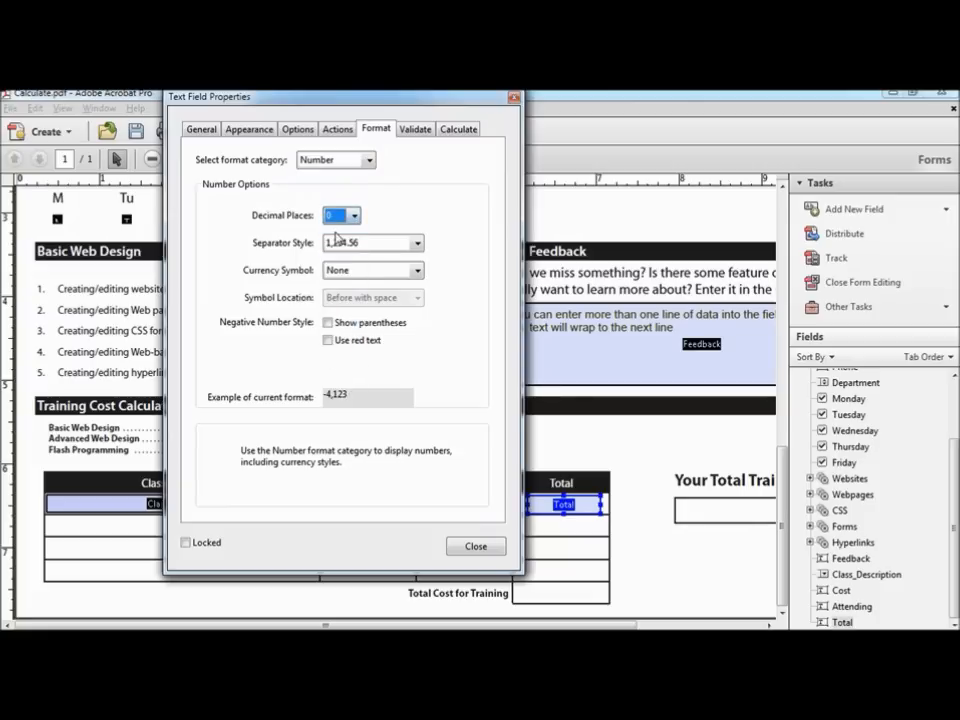
{"action": "left_click", "coordinate": [417, 270]}
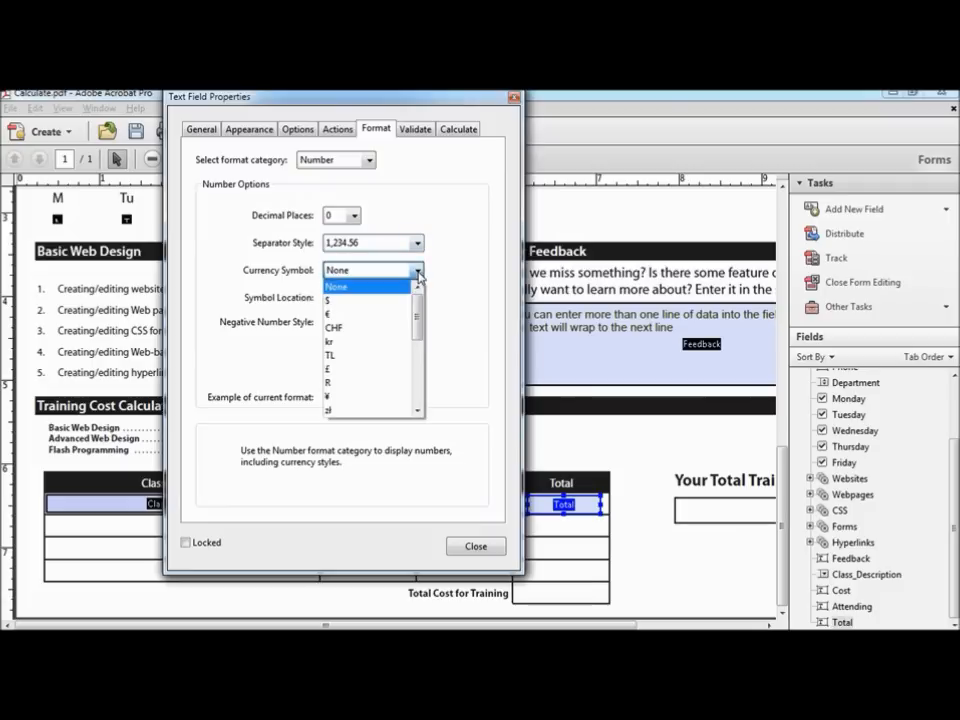
{"action": "left_click", "coordinate": [348, 302]}
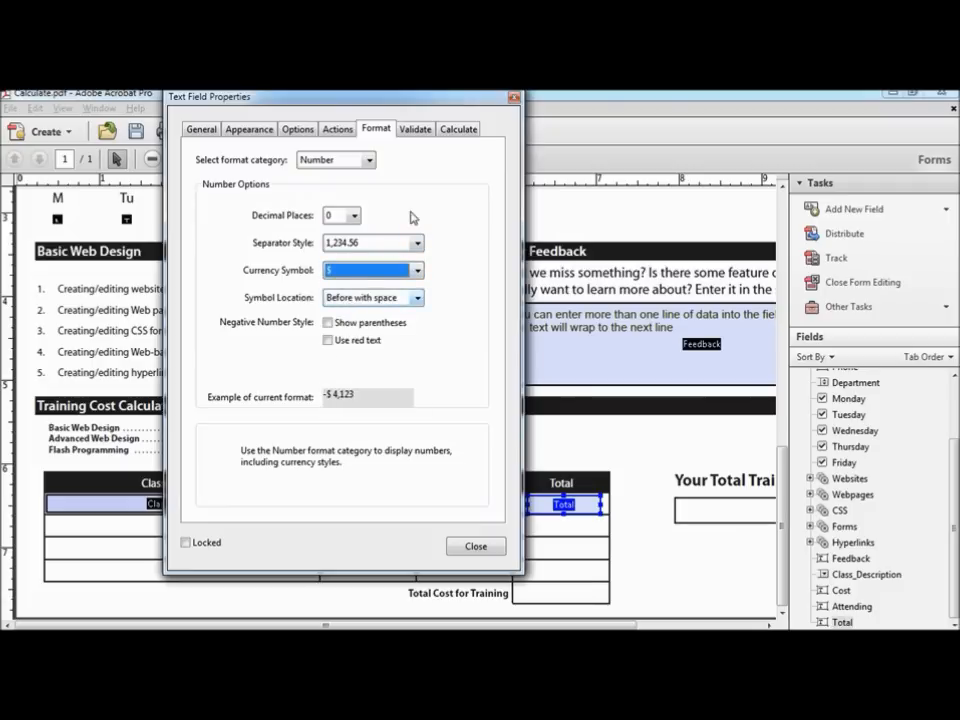
Step: Review the Total field's Calculate settings and close its properties
{"action": "left_click", "coordinate": [469, 134]}
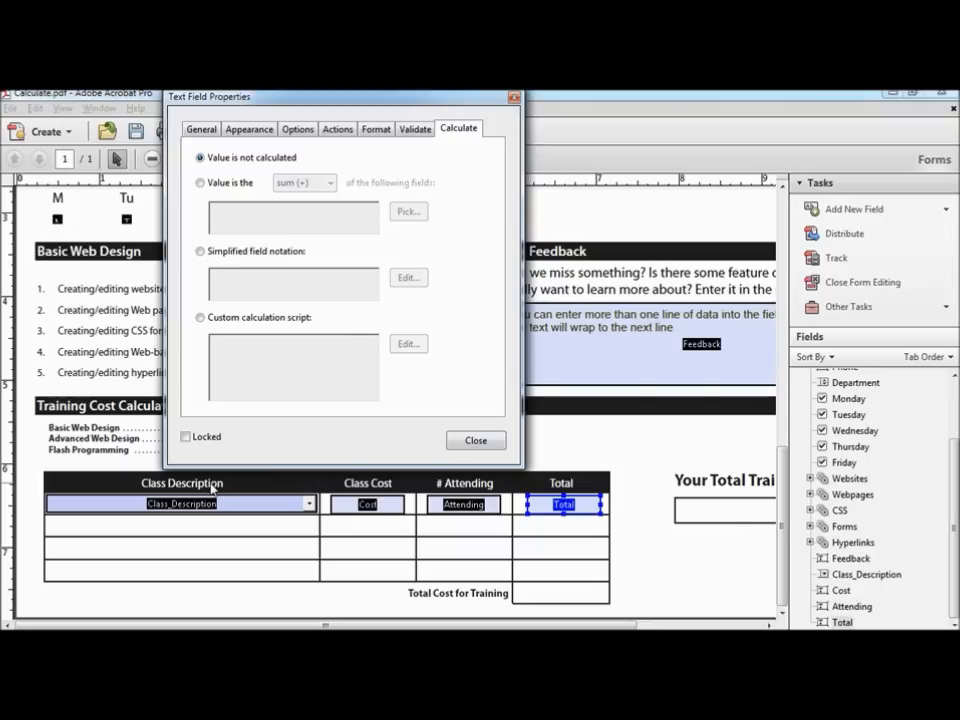
{"action": "left_click", "coordinate": [295, 510], "text": "shift"}
{"action": "left_click", "coordinate": [514, 99]}
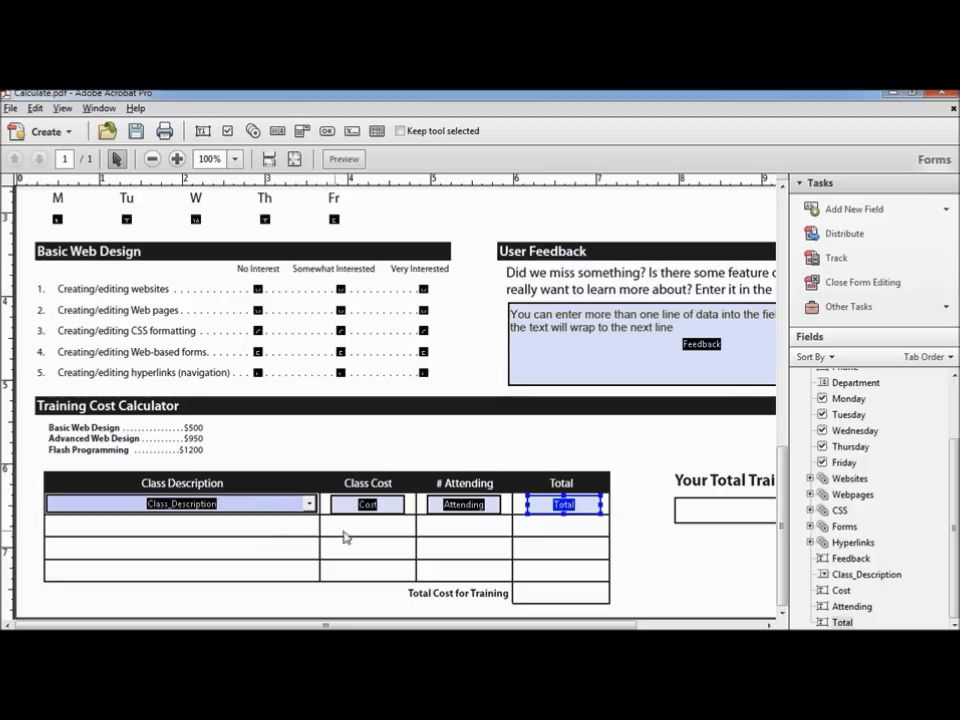
Step: Align the four first-row fields to Class_Description's top edge and nudge the row slightly upward
{"action": "left_click", "coordinate": [463, 505], "text": "shift"}
{"action": "left_click", "coordinate": [375, 505], "text": "shift"}
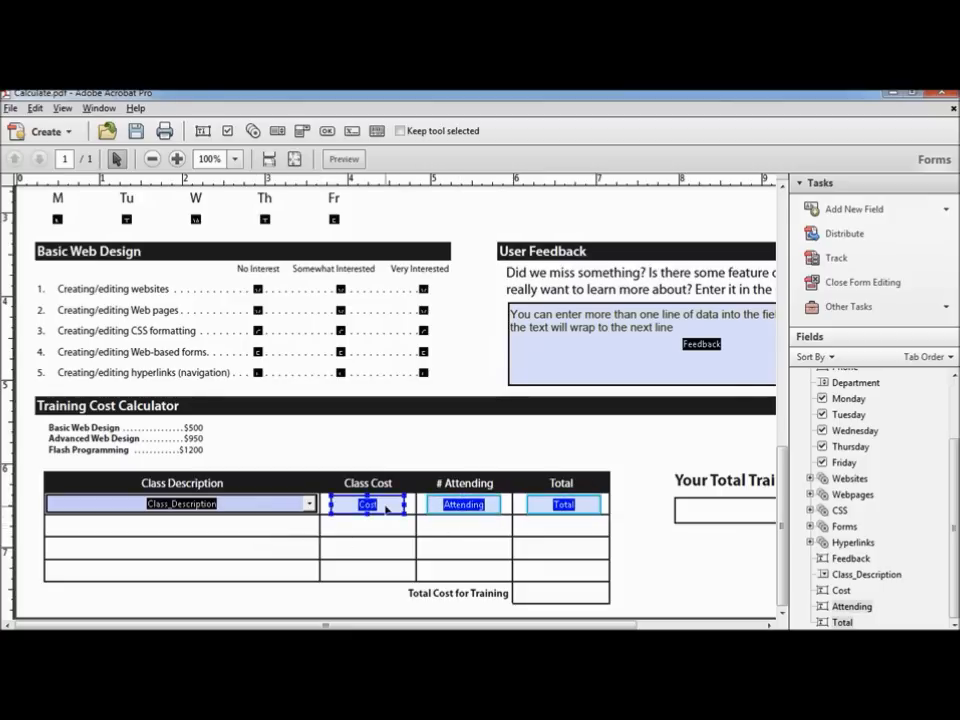
{"action": "left_click", "coordinate": [274, 508], "text": "shift"}
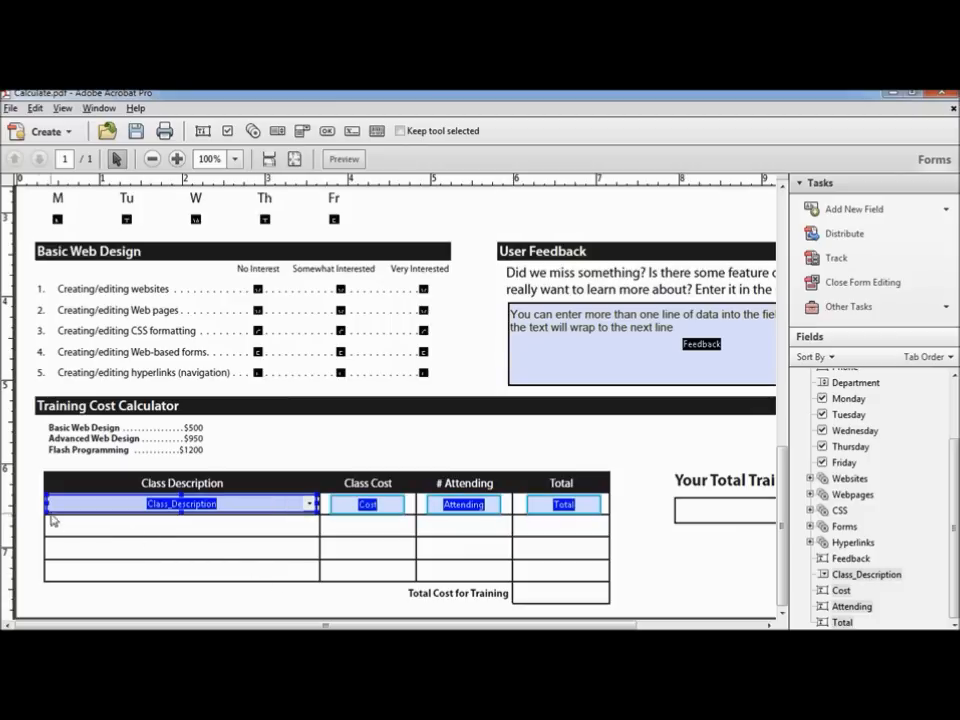
{"action": "left_click_drag", "start_coordinate": [24, 506], "coordinate": [625, 545]}
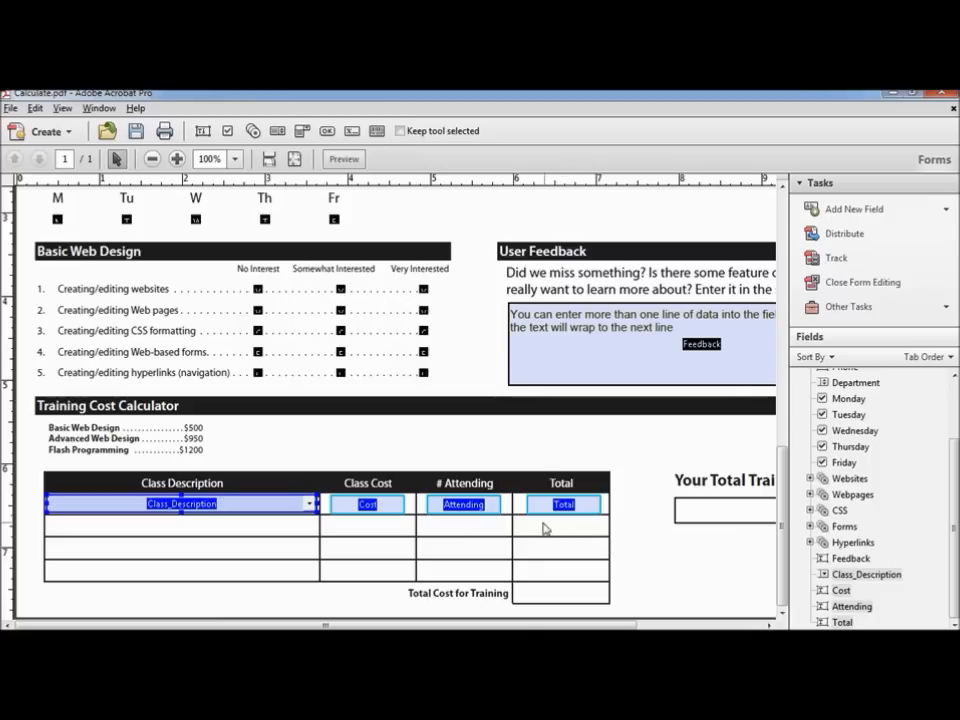
{"action": "right_click", "coordinate": [283, 509]}
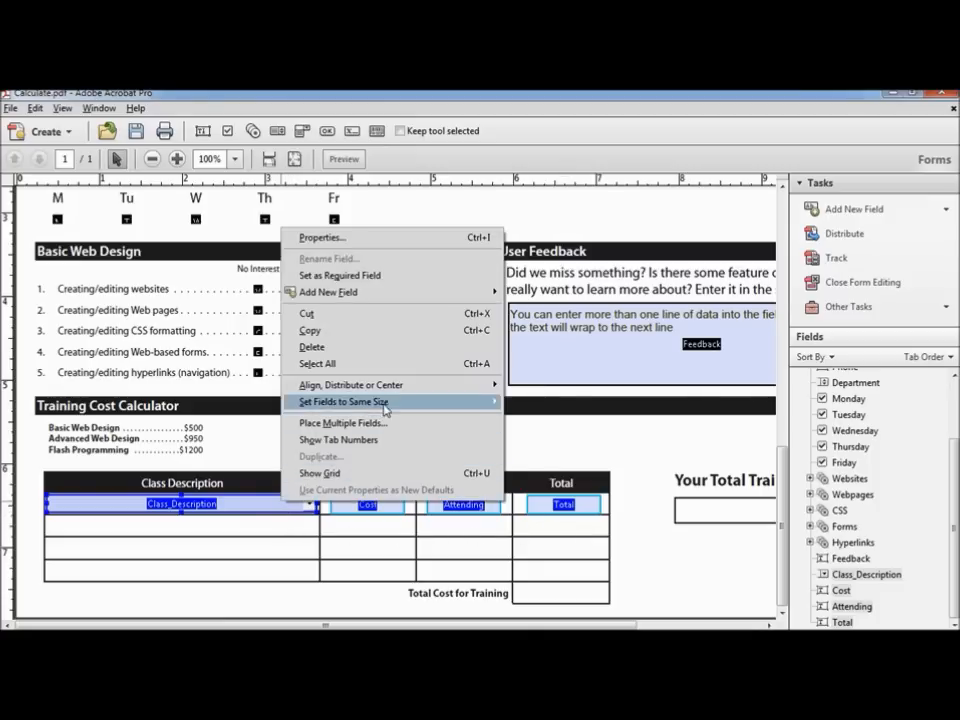
{"action": "mouse_move", "coordinate": [400, 392]}
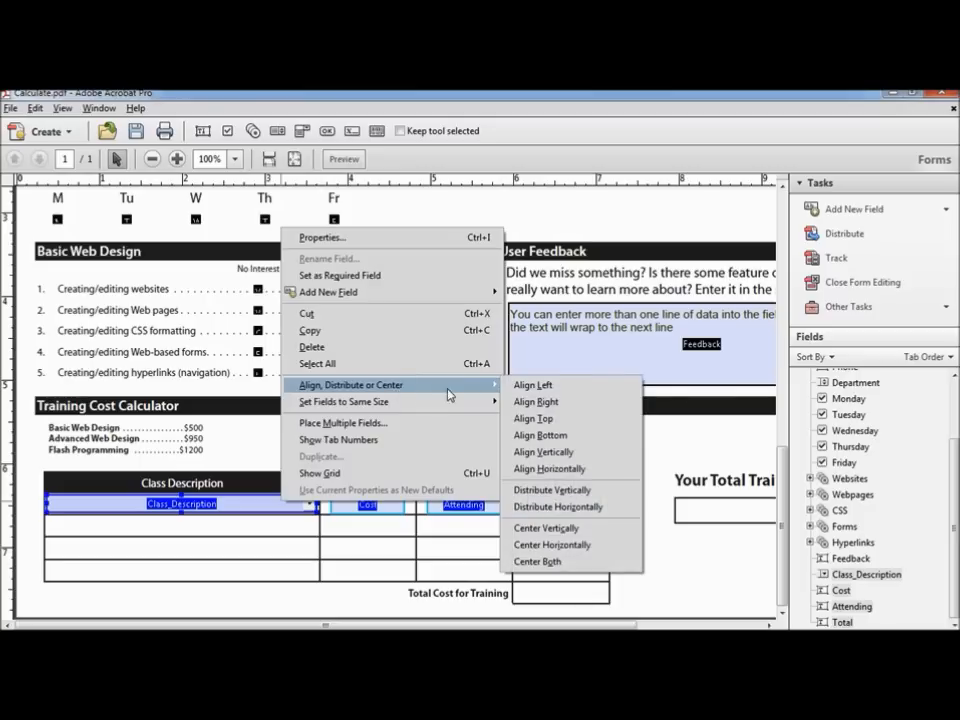
{"action": "left_click", "coordinate": [555, 421]}
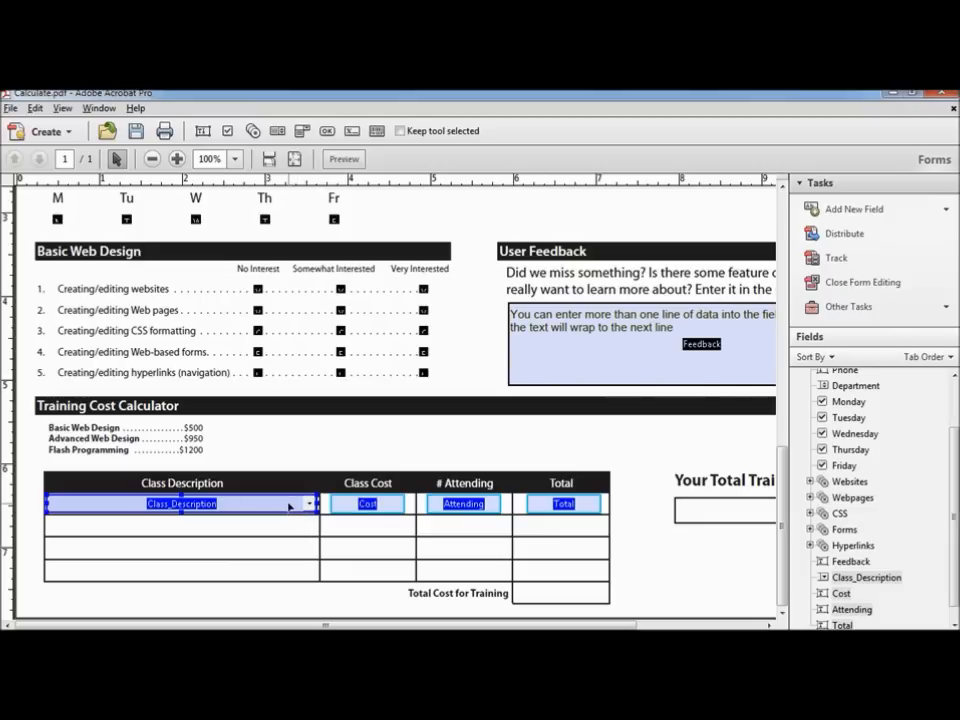
{"action": "key", "text": "Up"}
{"action": "key", "text": "Up"}
{"action": "key", "text": "Up"}
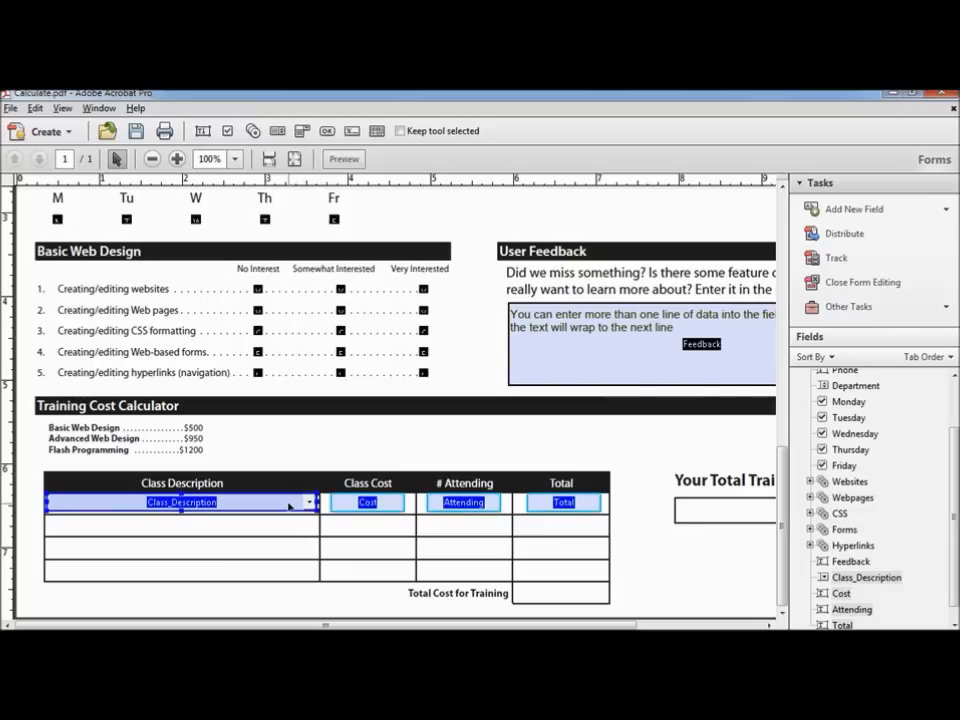
{"action": "key", "text": "Down"}
{"action": "key", "text": "Down"}
{"action": "key", "text": "Down"}
{"action": "key", "text": "Down"}
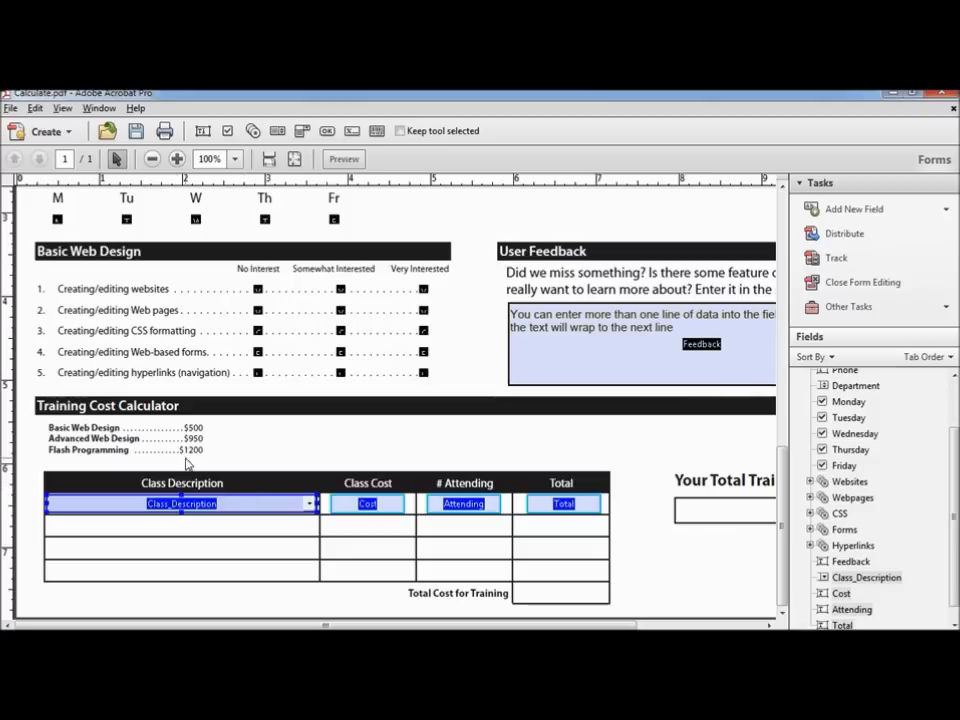
Step: Use Place Multiple Fields to copy the selected row down 4 times
{"action": "right_click", "coordinate": [251, 504]}
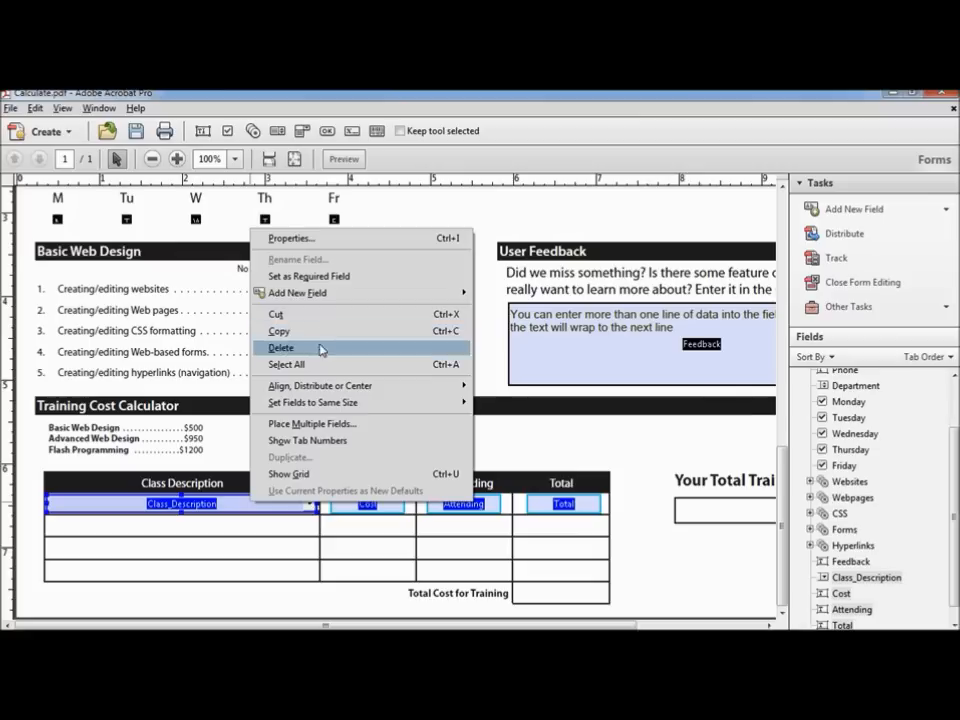
{"action": "left_click", "coordinate": [355, 428]}
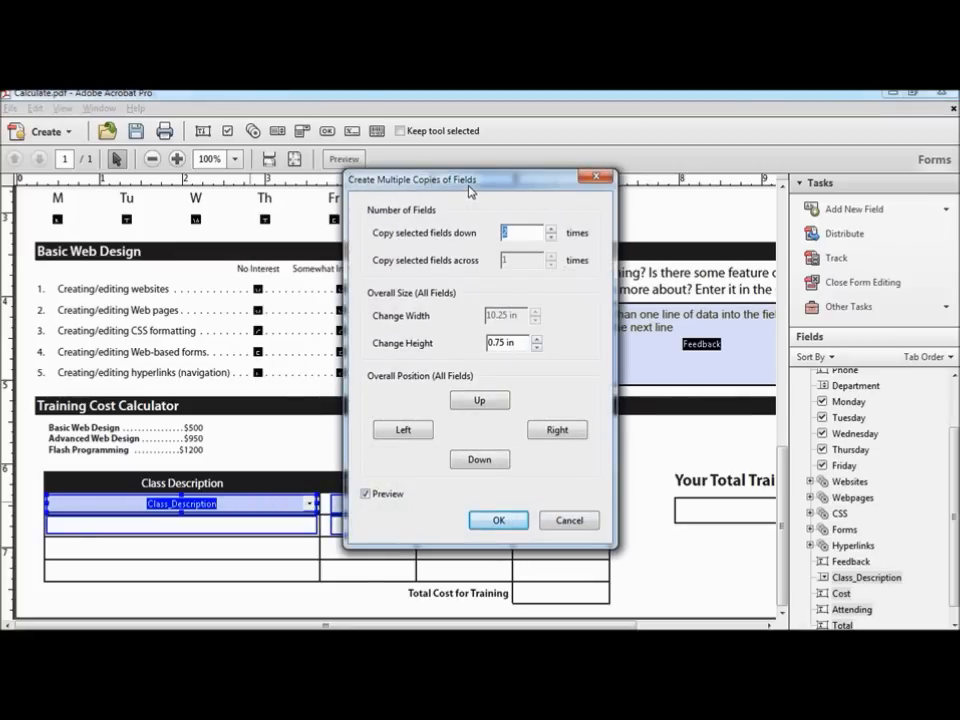
{"action": "left_click_drag", "start_coordinate": [470, 190], "coordinate": [710, 143]}
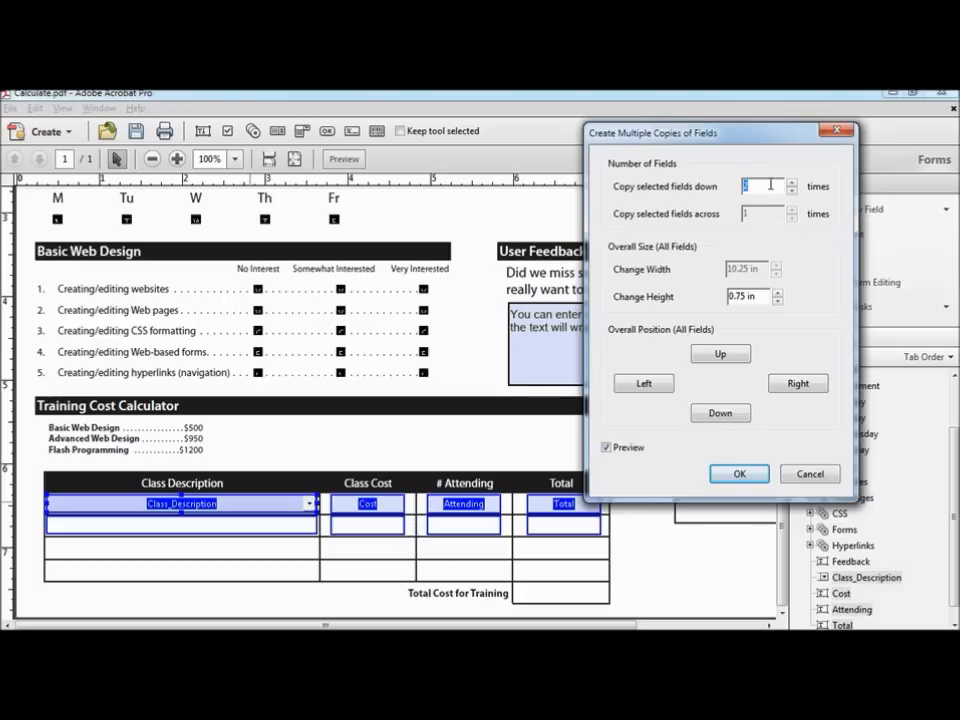
{"action": "left_click_drag", "start_coordinate": [765, 187], "coordinate": [733, 186]}
{"action": "type", "text": "4"}
{"action": "key", "text": "Tab"}
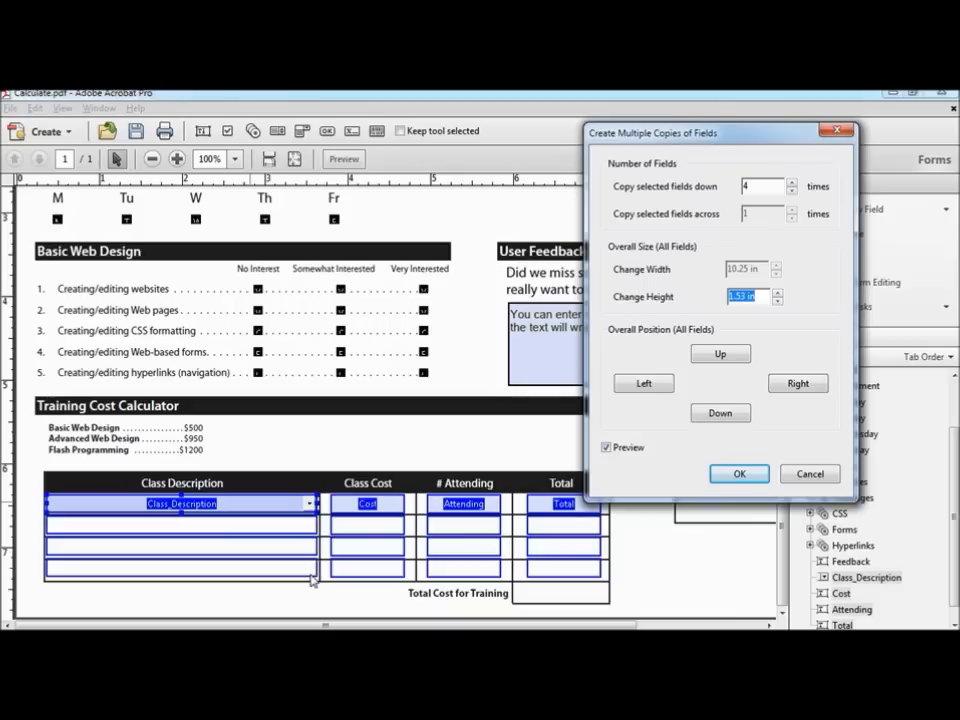
Step: Space the copied rows 1.63 in apart, adjust their position, and confirm the four rows
{"action": "left_click", "coordinate": [777, 293]}
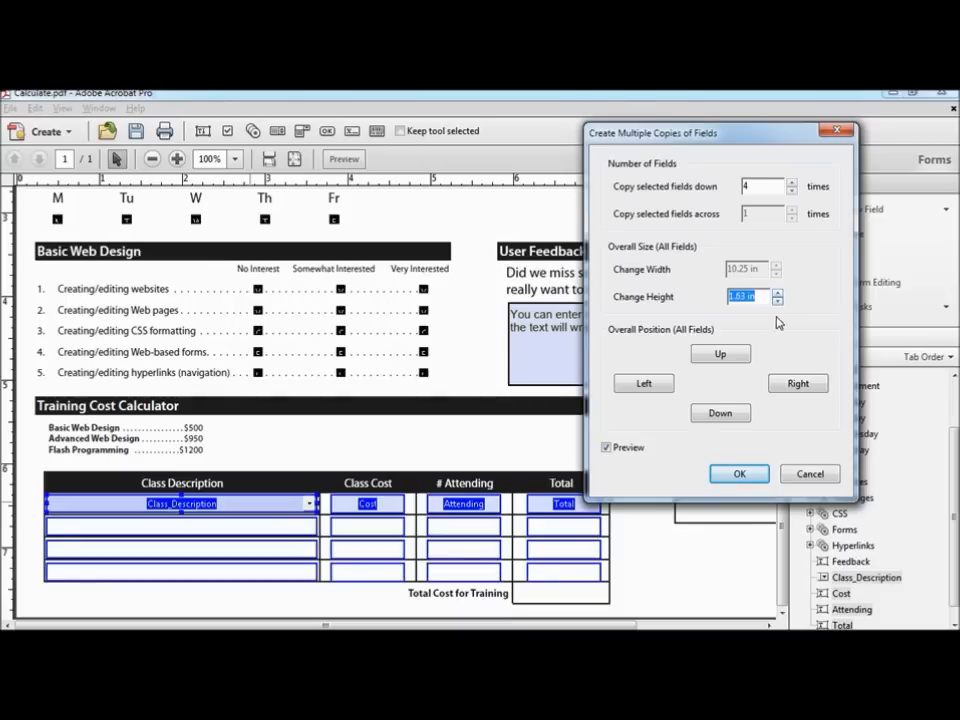
{"action": "left_click", "coordinate": [725, 355]}
{"action": "left_click", "coordinate": [722, 412]}
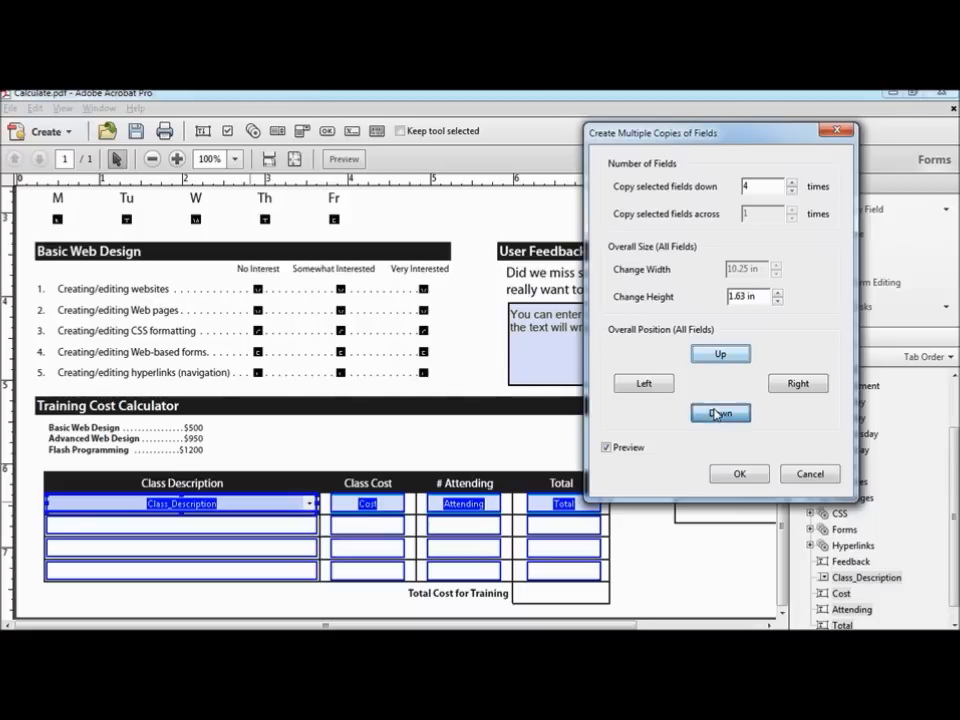
{"action": "left_click", "coordinate": [645, 386]}
{"action": "left_click", "coordinate": [810, 386]}
{"action": "left_click", "coordinate": [724, 355]}
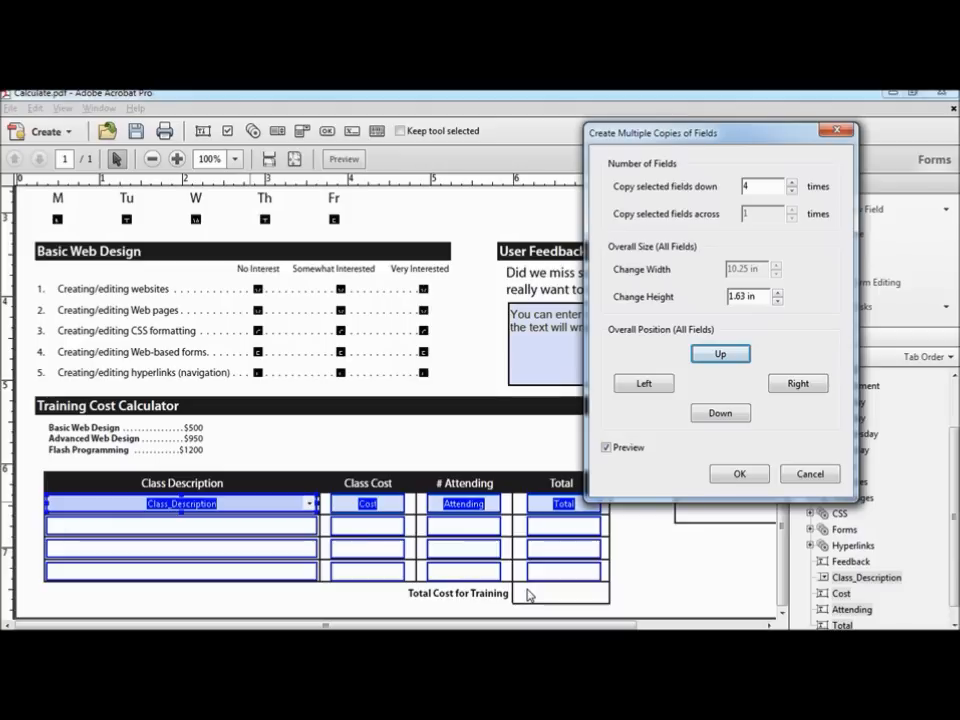
{"action": "left_click", "coordinate": [740, 474]}
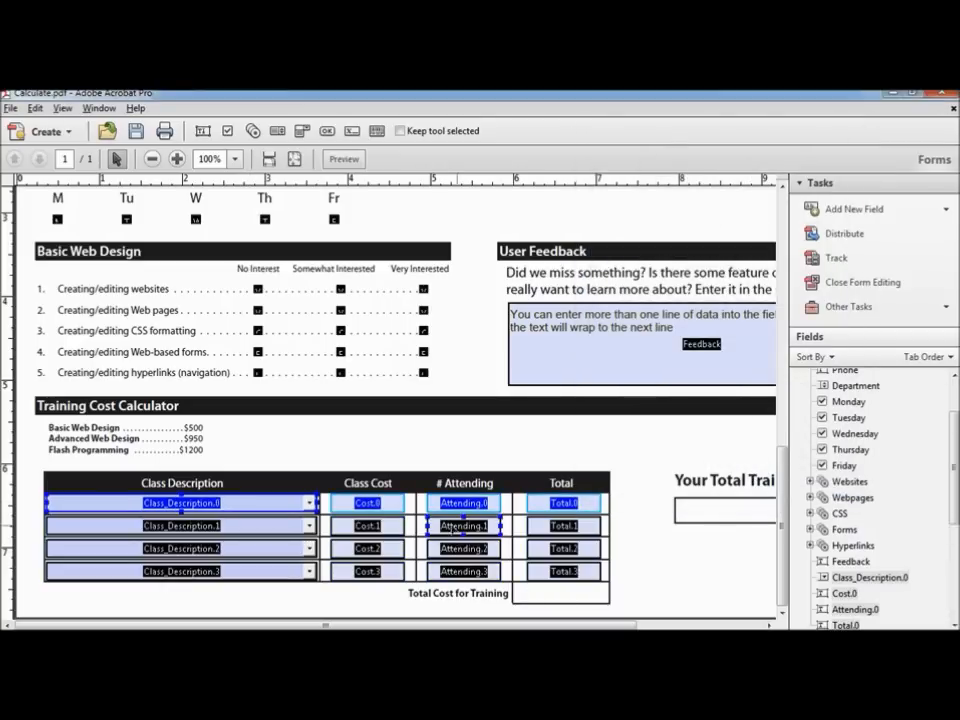
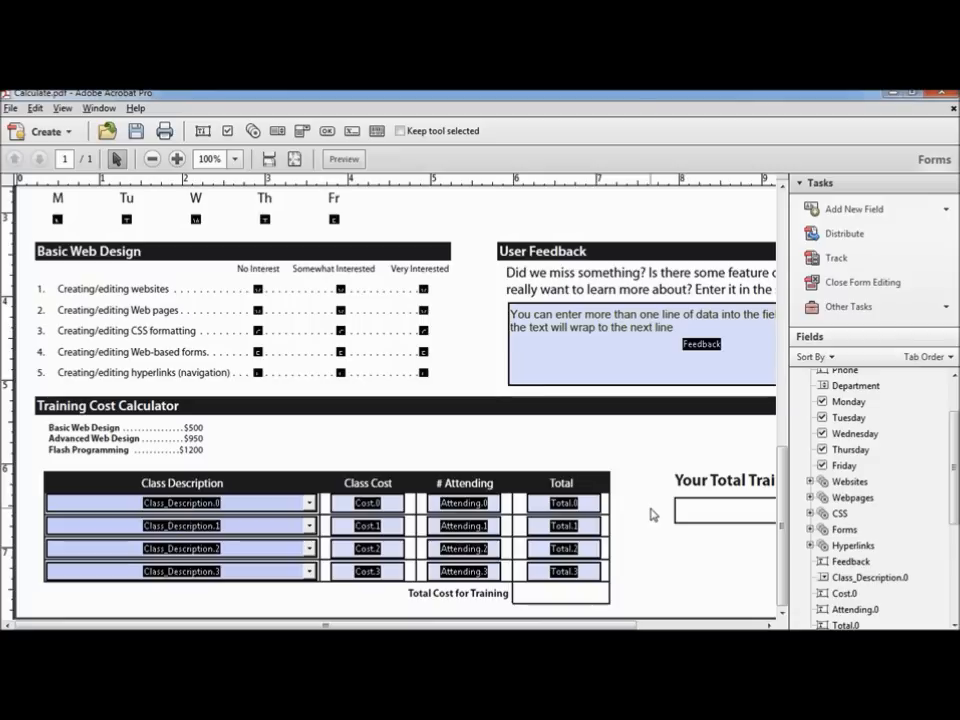
Step: Make Total.0 a calculated field using the product (x) function
{"action": "left_click", "coordinate": [563, 505]}
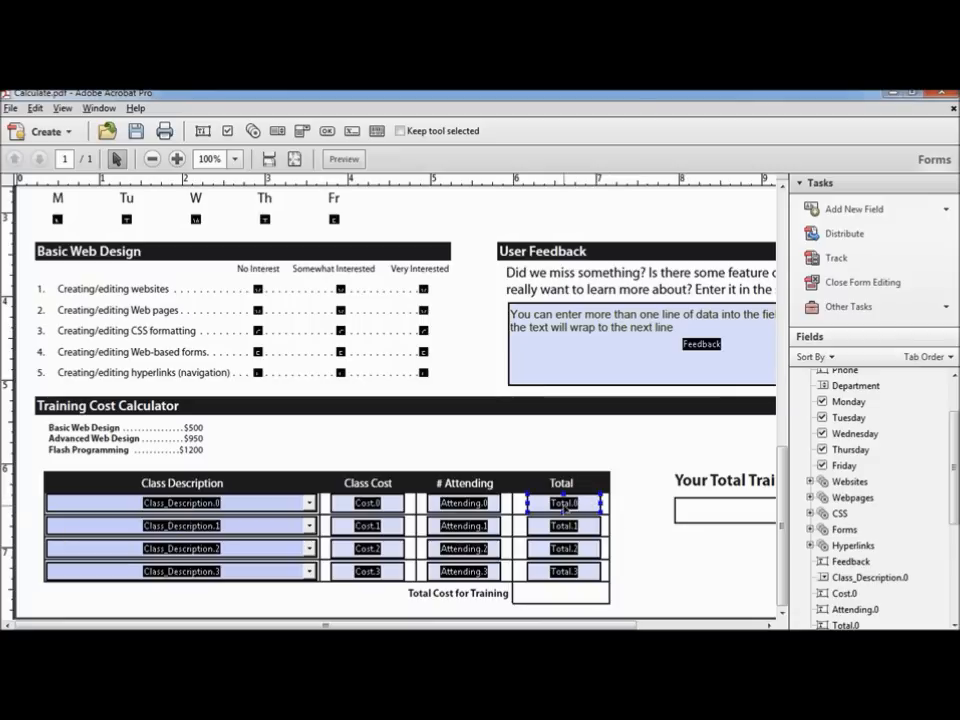
{"action": "double_click", "coordinate": [563, 505]}
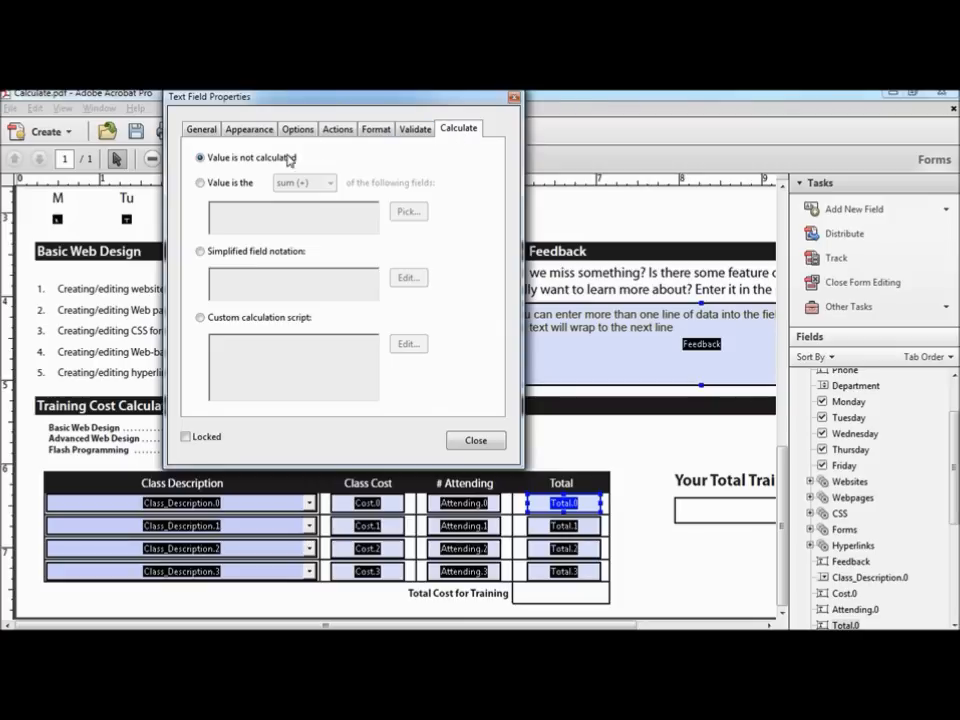
{"action": "left_click", "coordinate": [202, 186]}
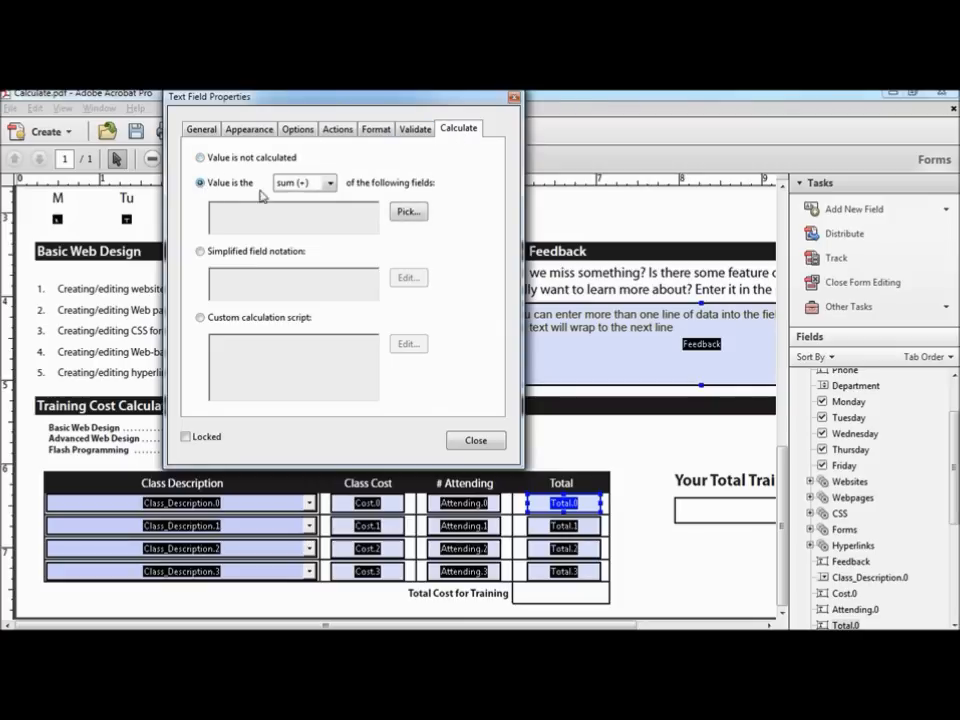
{"action": "left_click", "coordinate": [329, 186]}
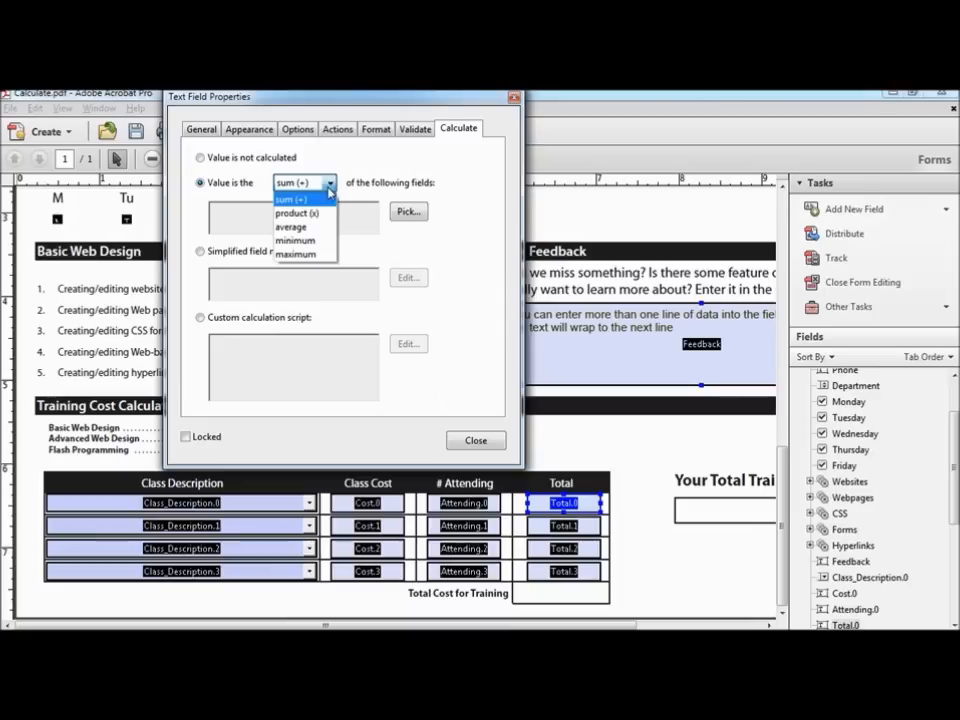
{"action": "left_click", "coordinate": [319, 214]}
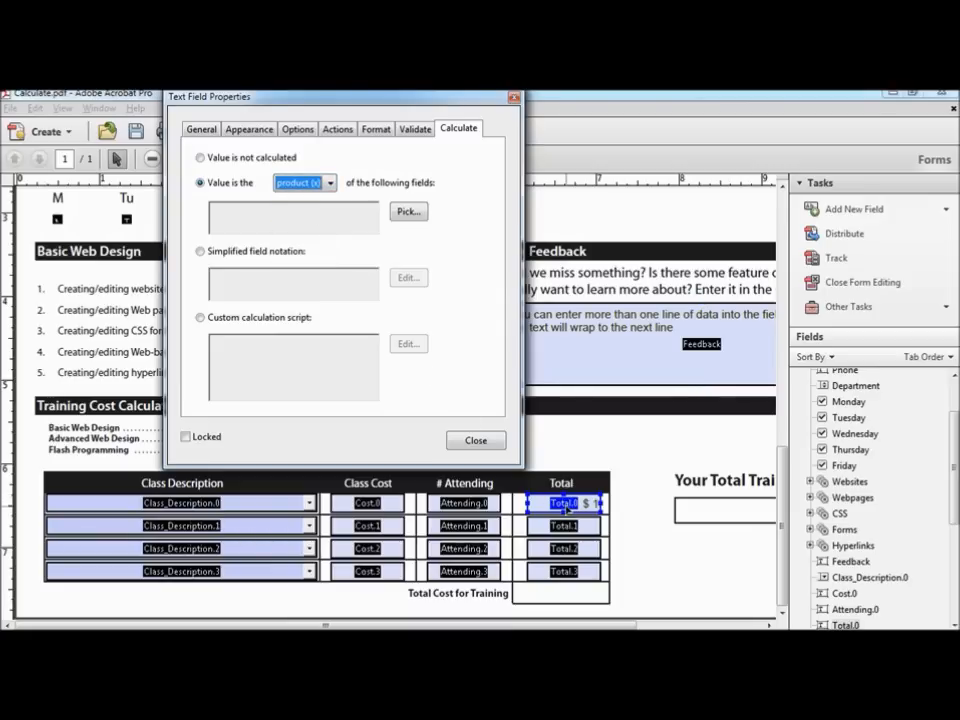
{"action": "left_click", "coordinate": [368, 503]}
{"action": "left_click", "coordinate": [478, 504]}
Step: Pick Attending.0 and Cost.0 as the fields multiplied into Total.0
{"action": "left_click", "coordinate": [408, 213]}
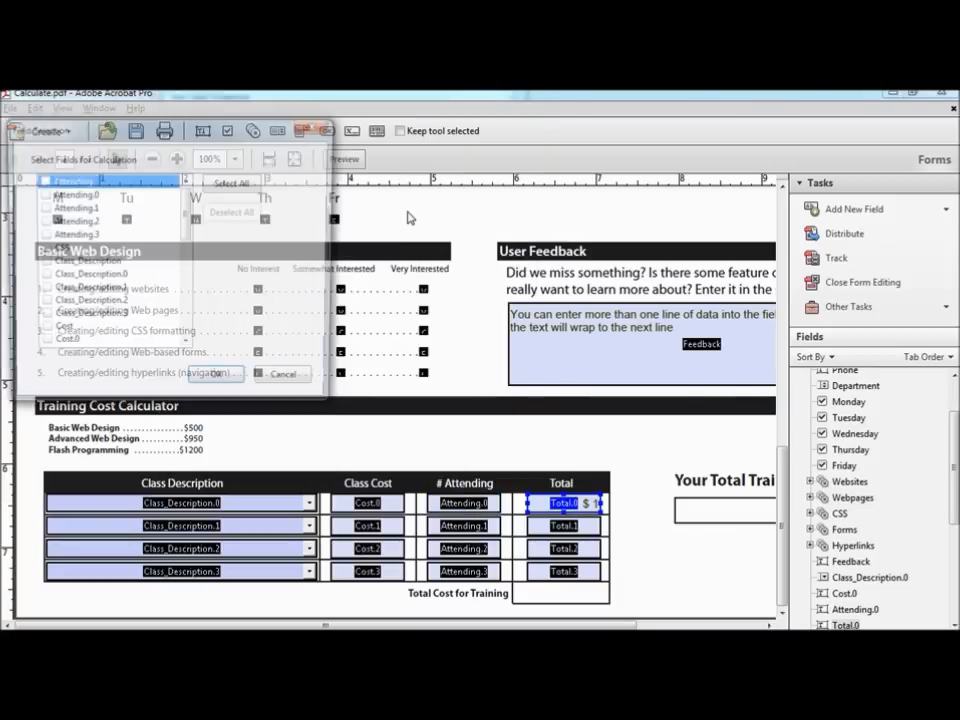
{"action": "left_click", "coordinate": [41, 195]}
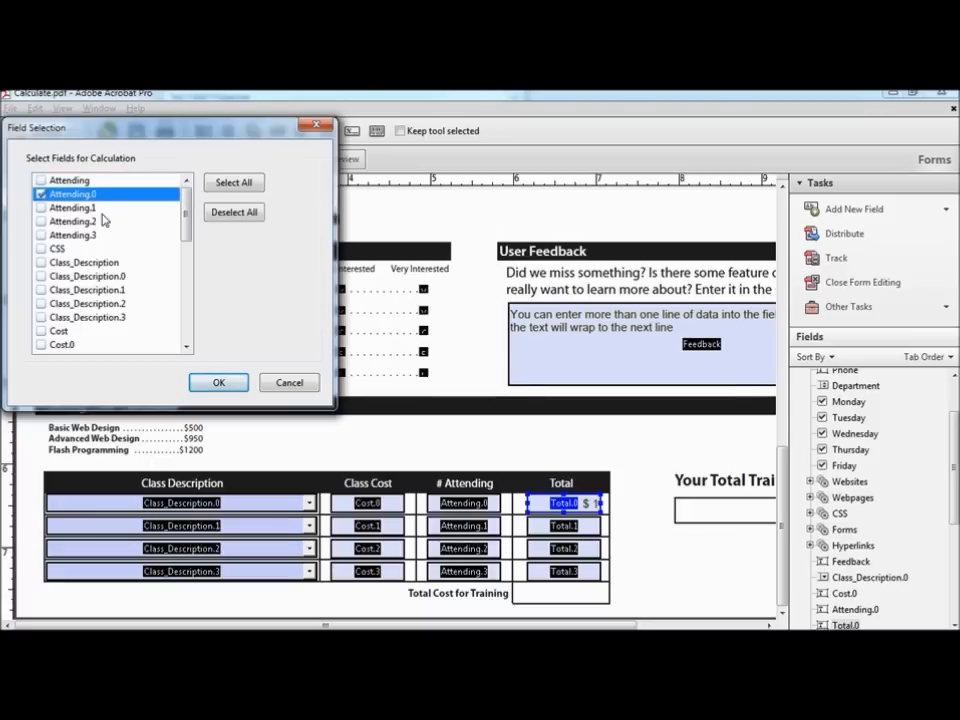
{"action": "left_click_drag", "start_coordinate": [189, 210], "coordinate": [189, 240]}
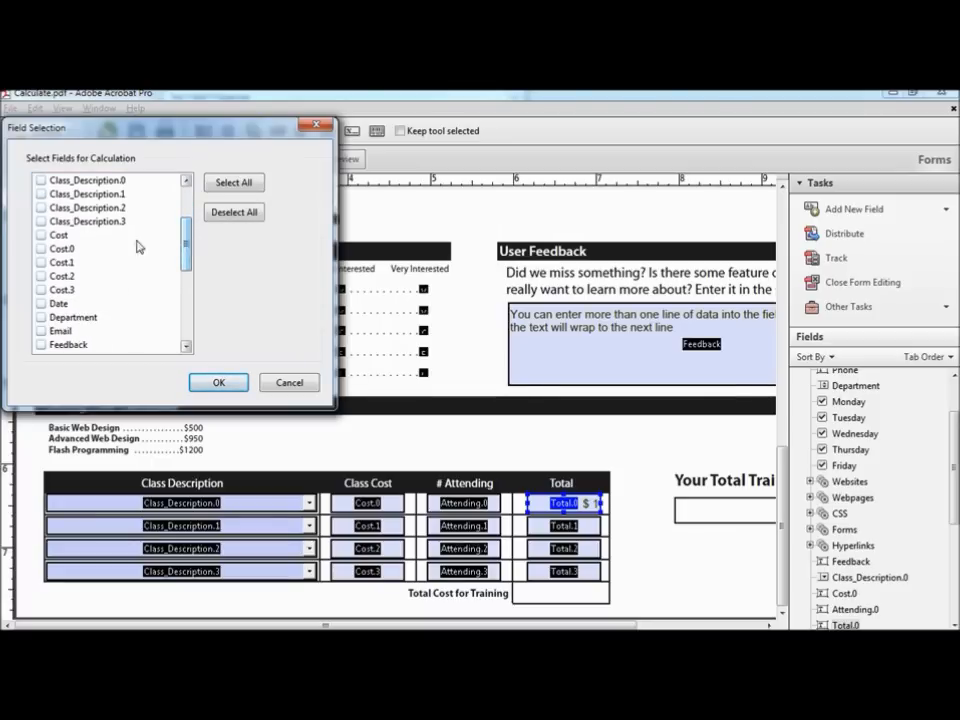
{"action": "left_click", "coordinate": [41, 249]}
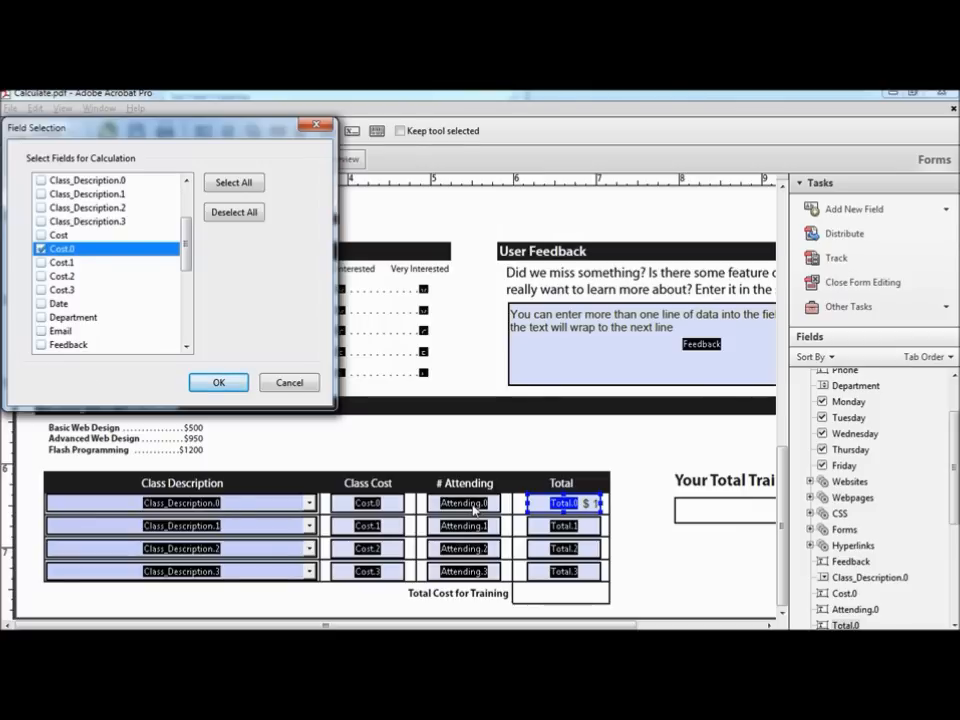
{"action": "left_click", "coordinate": [216, 383]}
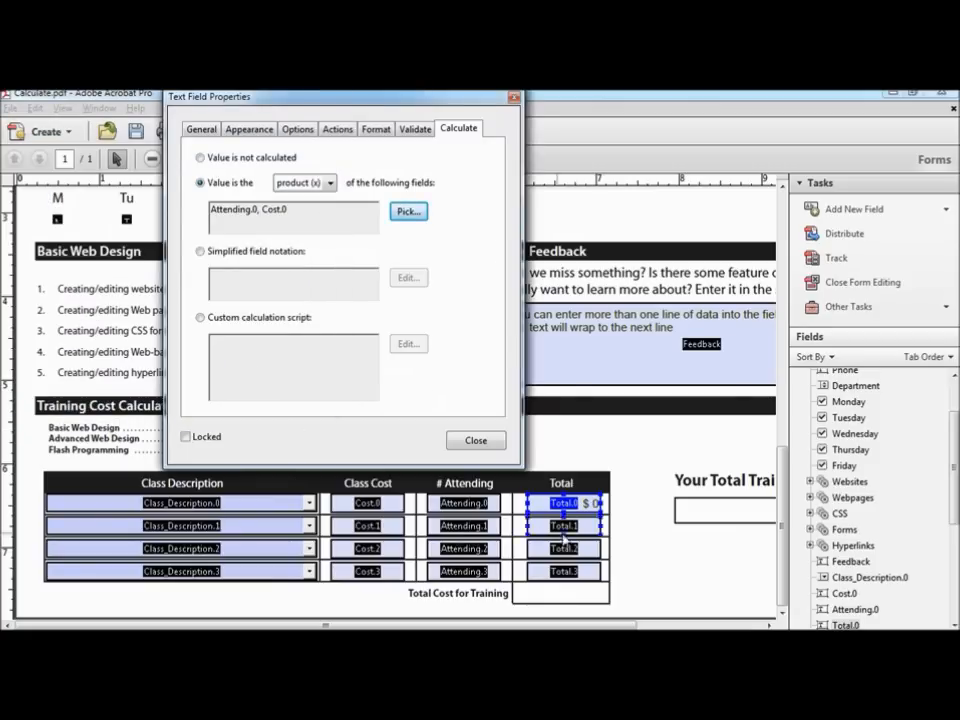
{"action": "left_click", "coordinate": [580, 529], "text": "ctrl"}
{"action": "left_click", "coordinate": [577, 528]}
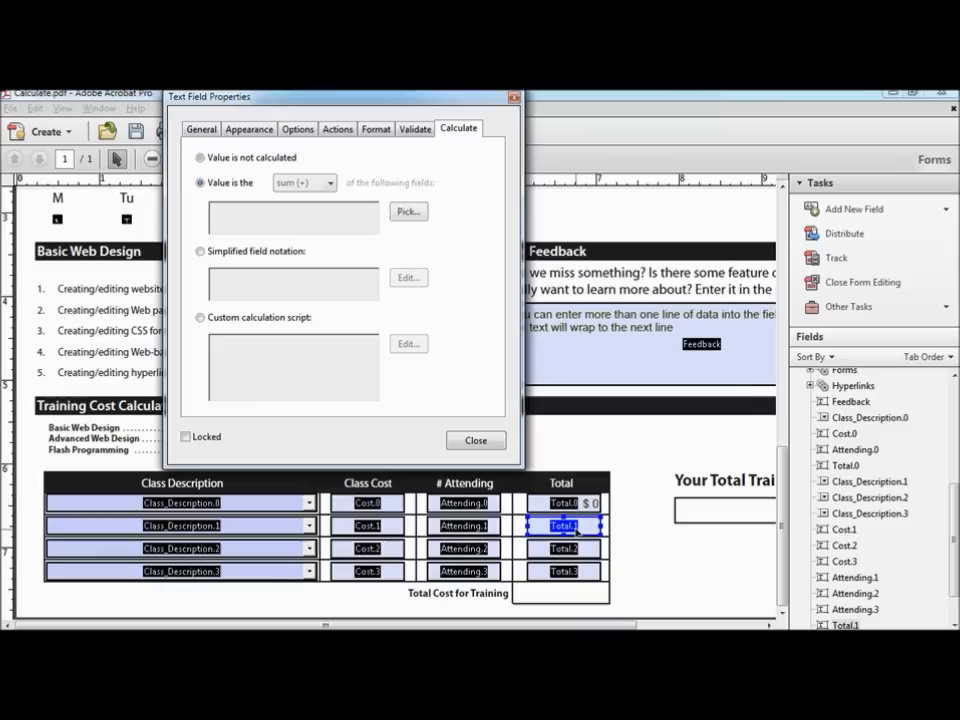
Step: Make Total.1 calculate the product of Attending.1 and Cost.1
{"action": "left_click", "coordinate": [201, 183]}
{"action": "left_click", "coordinate": [328, 184]}
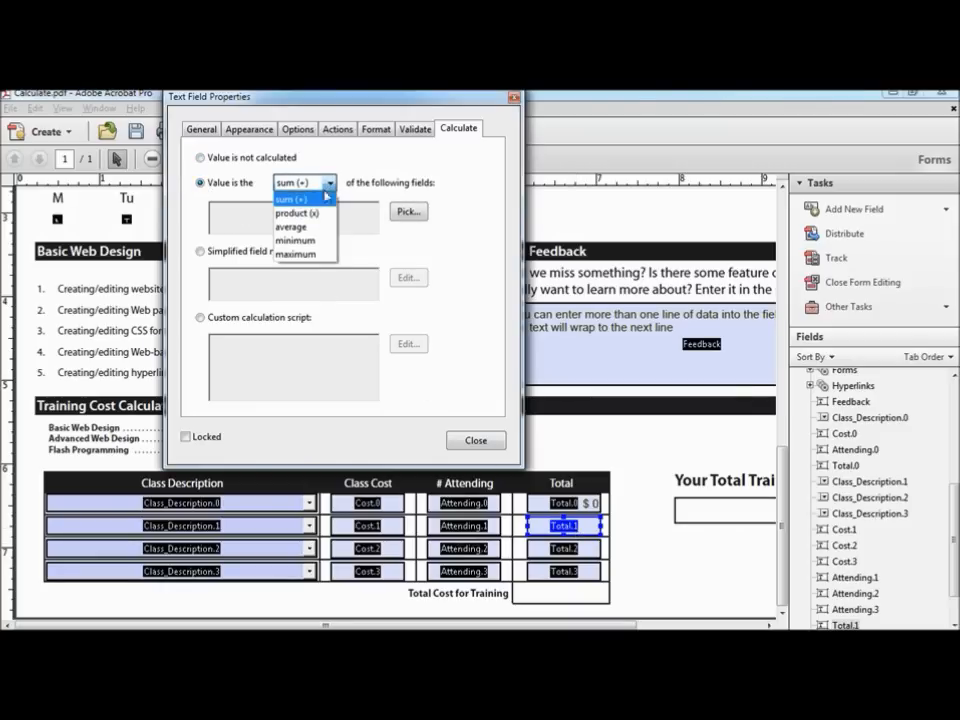
{"action": "left_click", "coordinate": [321, 213]}
{"action": "left_click", "coordinate": [407, 212]}
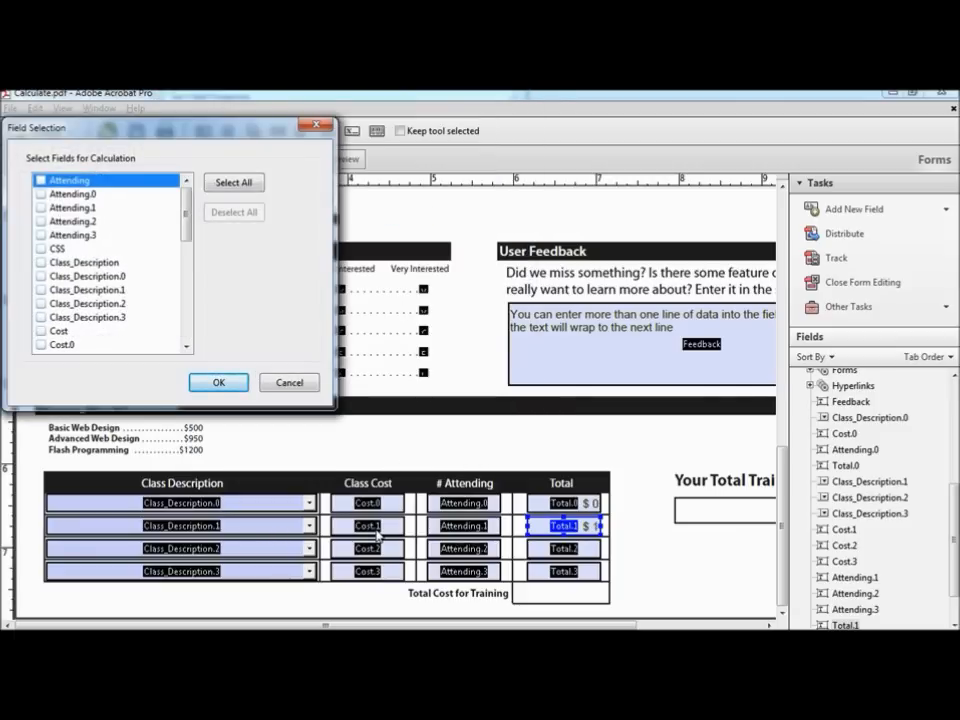
{"action": "left_click", "coordinate": [40, 207]}
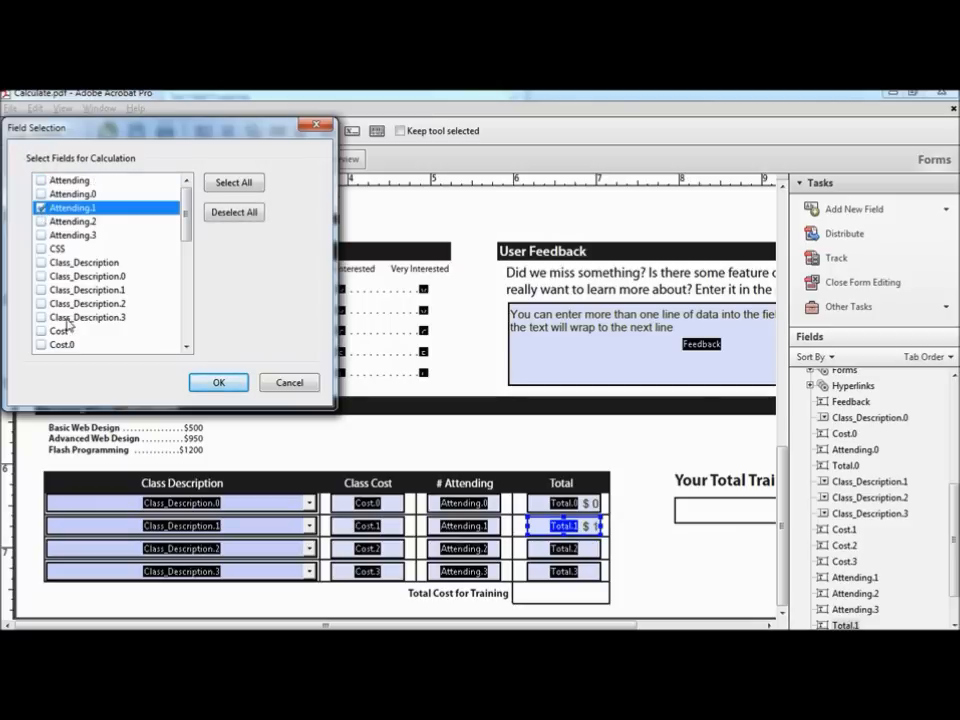
{"action": "scroll", "coordinate": [68, 325], "scroll_direction": "down", "scroll_amount": 3}
{"action": "left_click", "coordinate": [40, 236]}
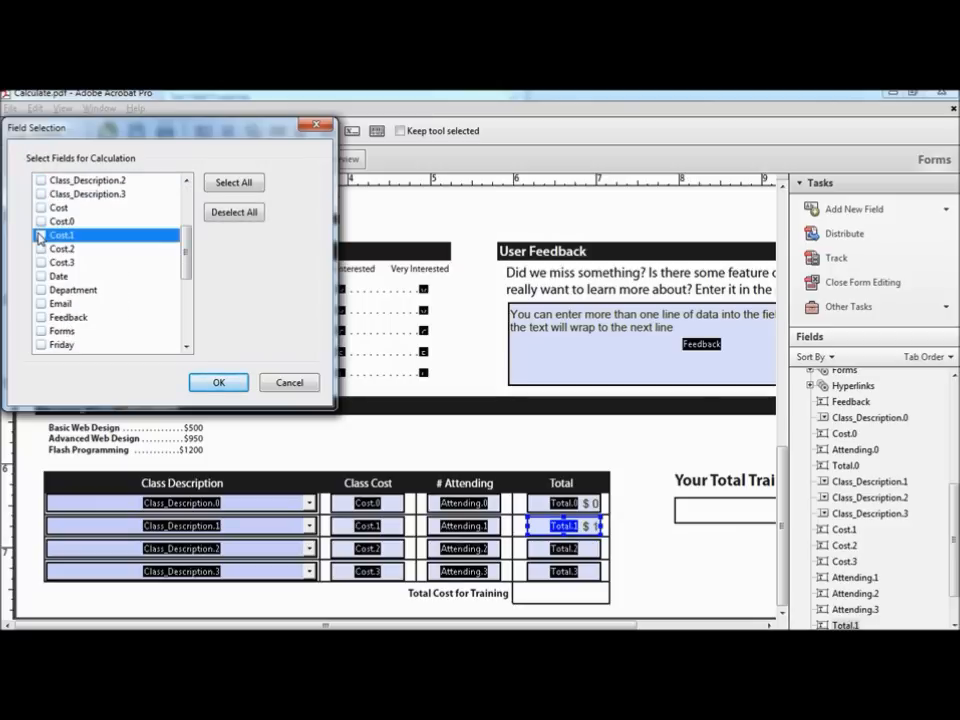
{"action": "left_click", "coordinate": [220, 383]}
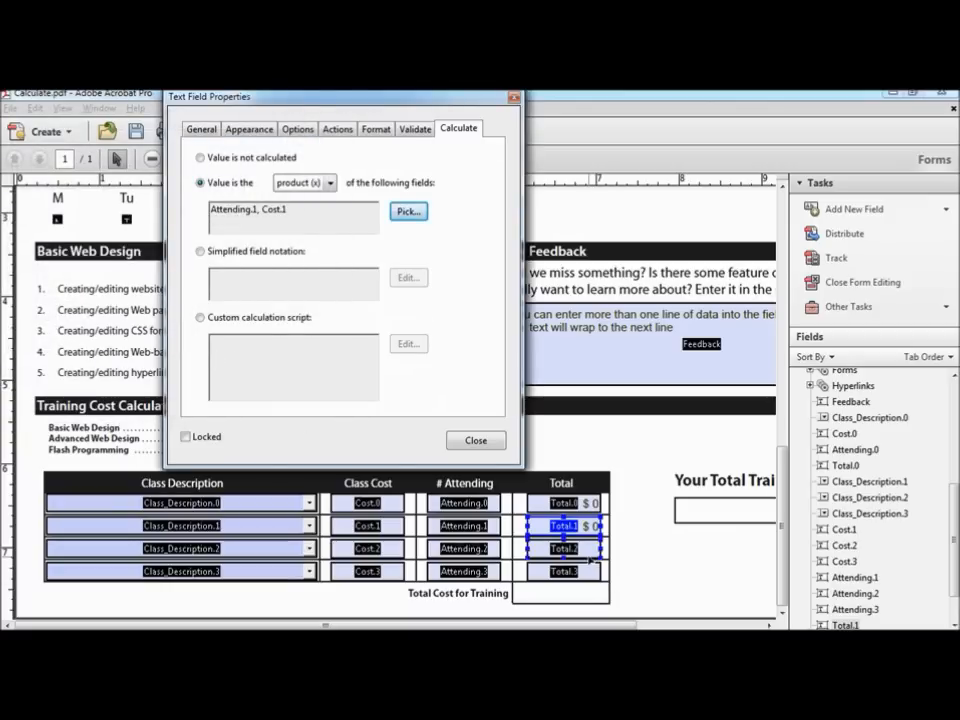
Step: Make Total.2 calculate the product of Attending.2 and Cost.2
{"action": "left_click", "coordinate": [582, 550]}
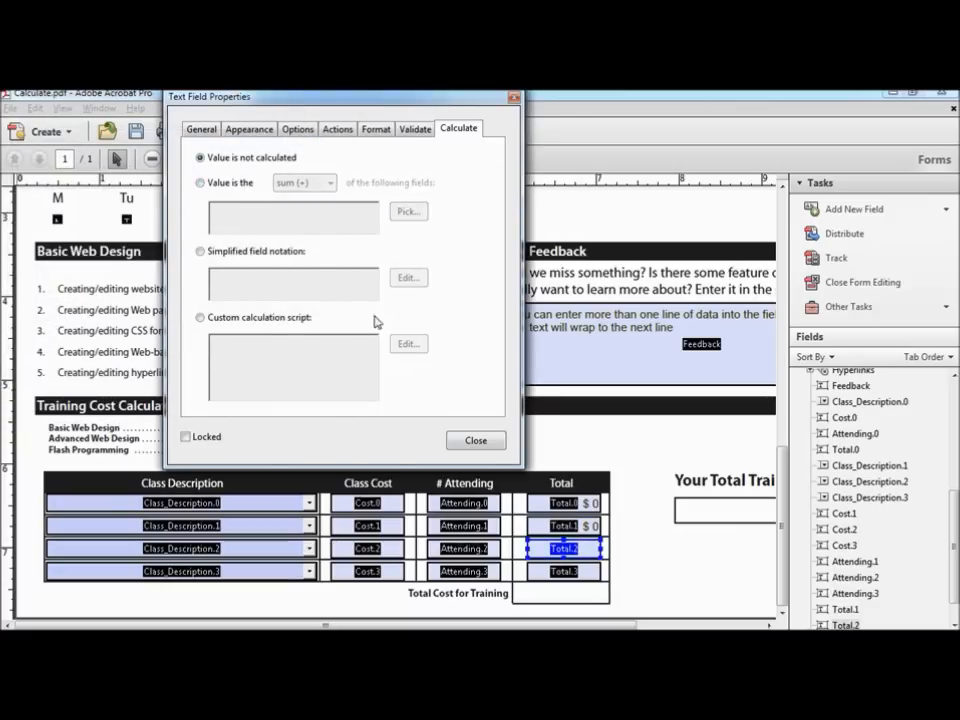
{"action": "left_click", "coordinate": [201, 185]}
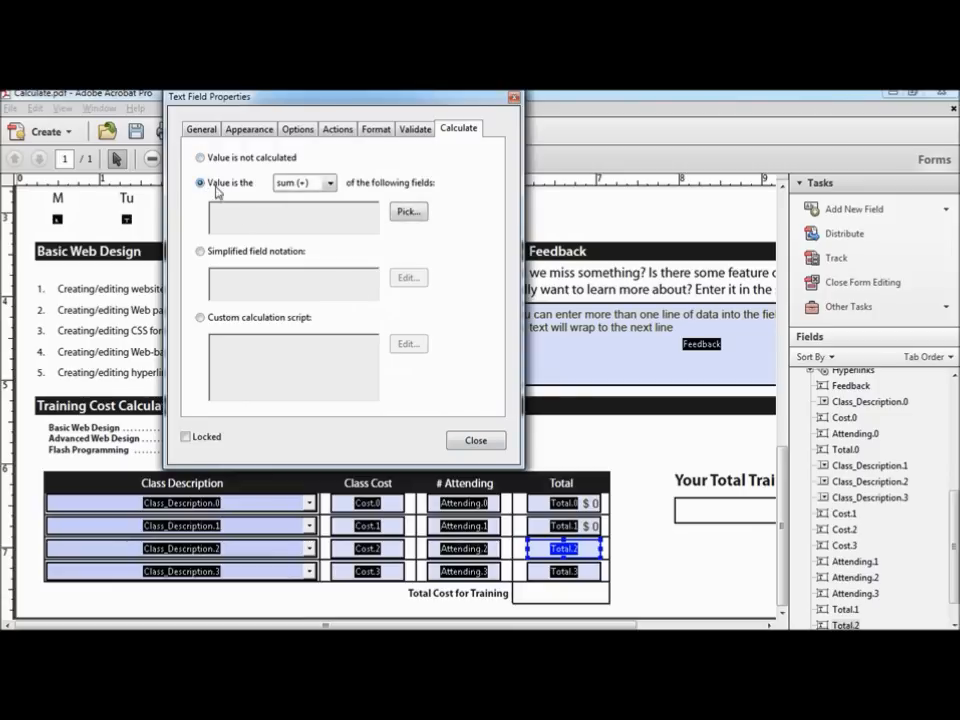
{"action": "left_click", "coordinate": [329, 183]}
{"action": "left_click", "coordinate": [320, 213]}
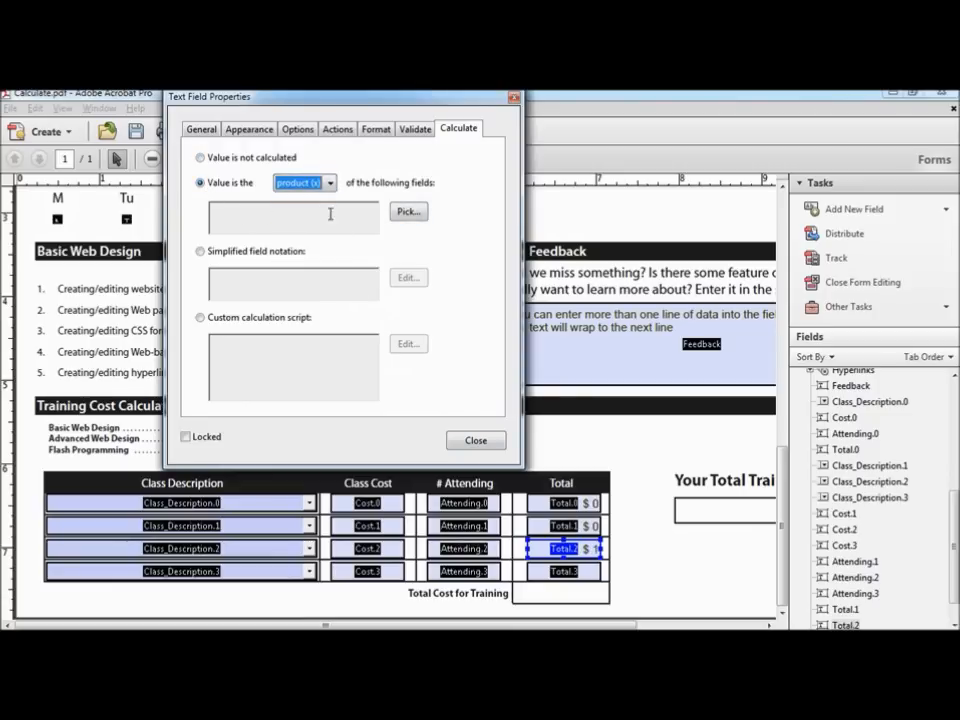
{"action": "left_click", "coordinate": [409, 212]}
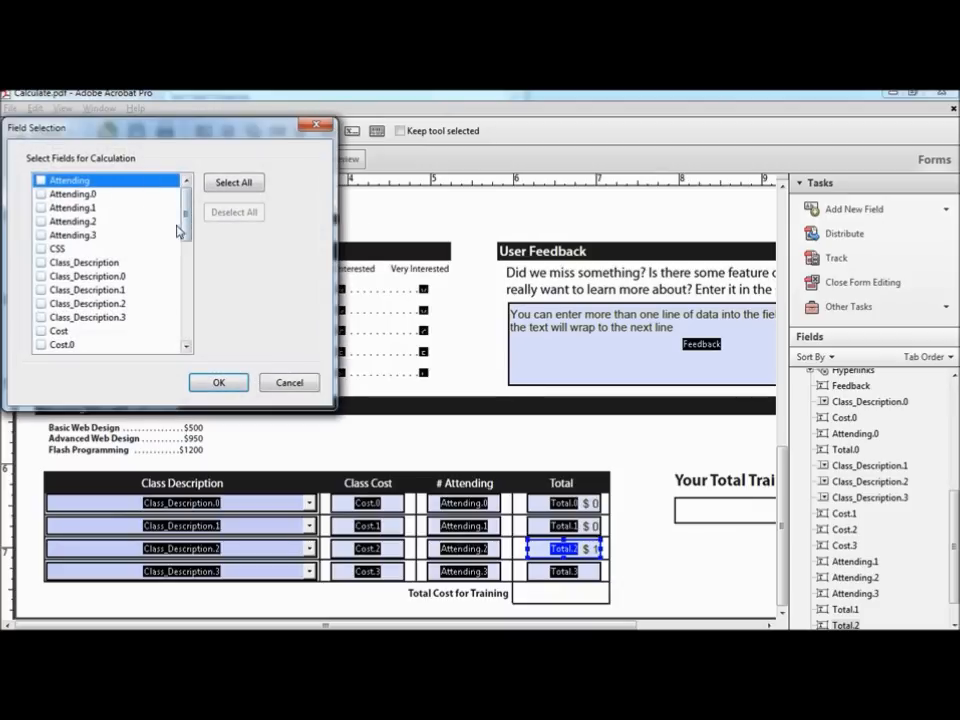
{"action": "left_click", "coordinate": [40, 222]}
{"action": "left_click_drag", "start_coordinate": [190, 212], "coordinate": [195, 240]}
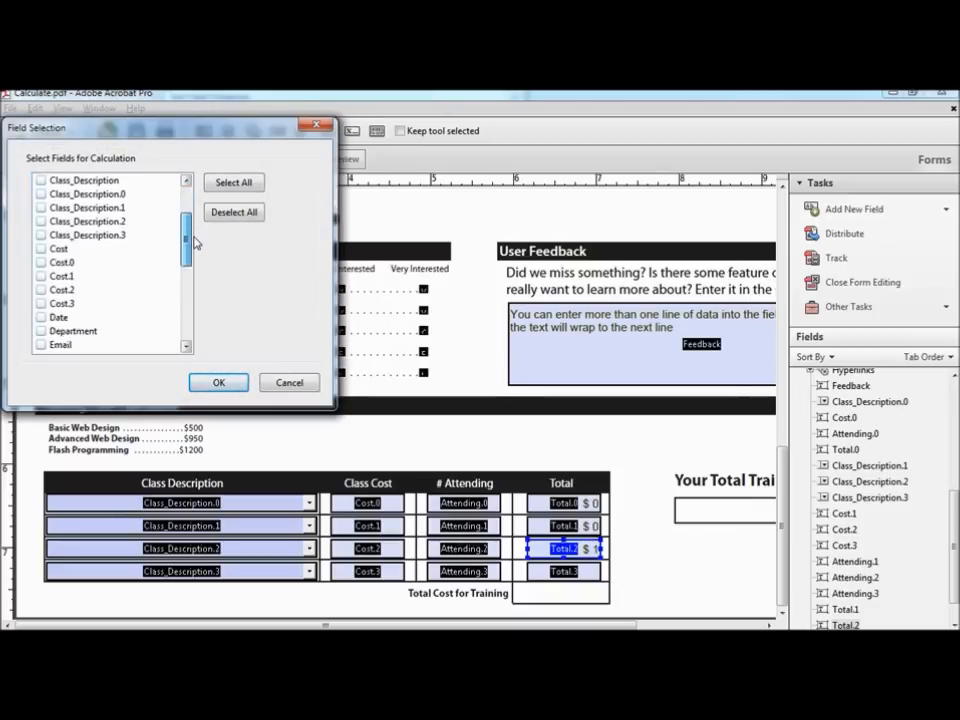
{"action": "left_click", "coordinate": [41, 290]}
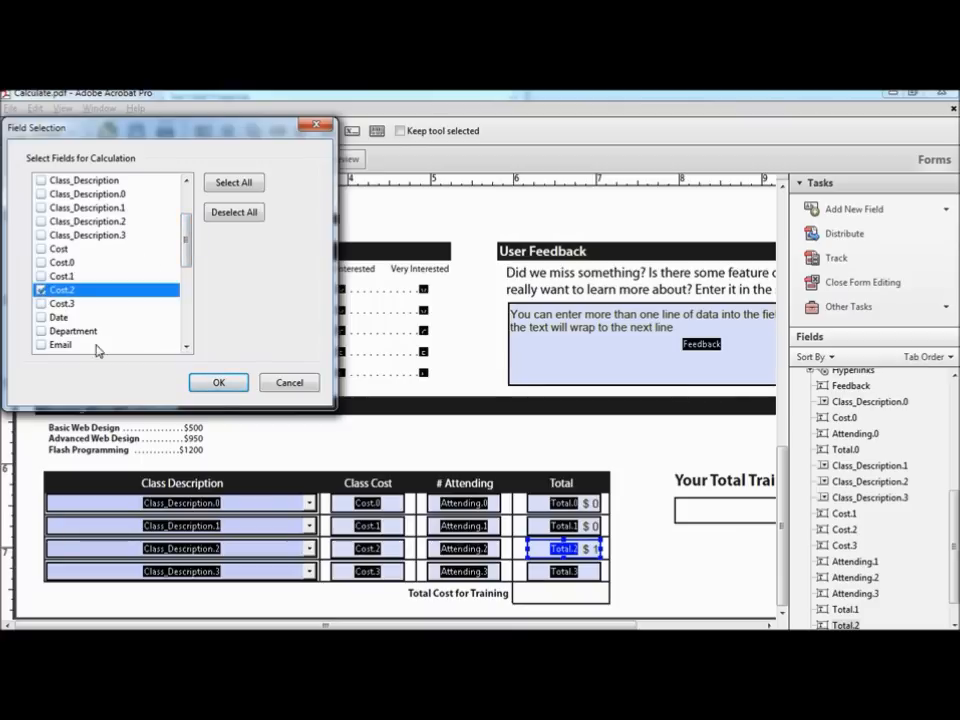
{"action": "left_click", "coordinate": [218, 382]}
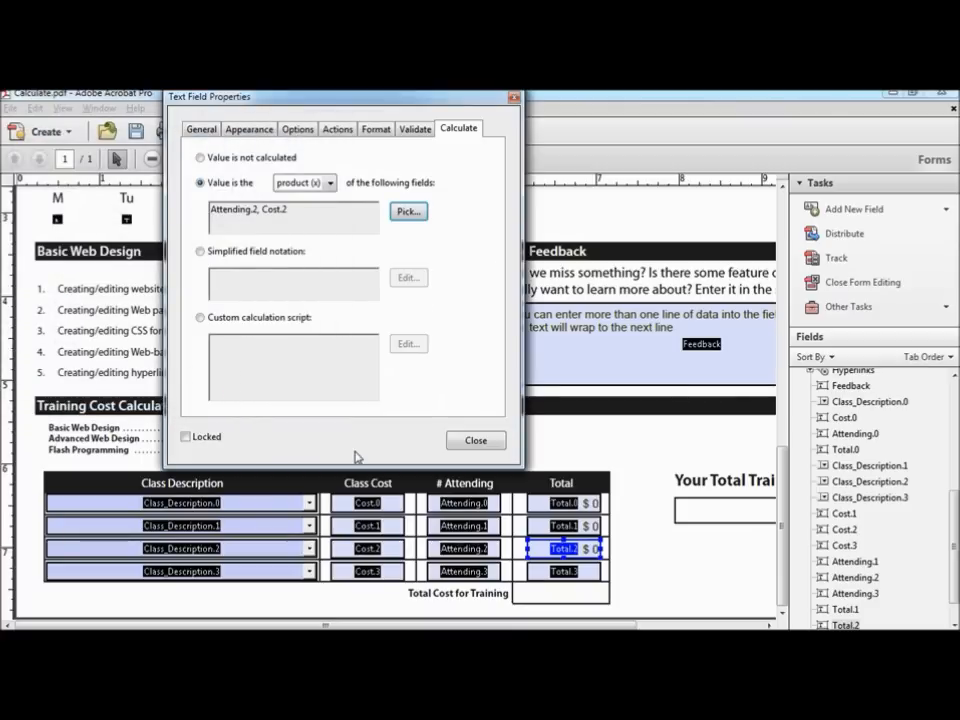
Step: Make Total.3 calculate the product of Attending.3 and Cost.3 and close the properties
{"action": "left_click", "coordinate": [563, 572]}
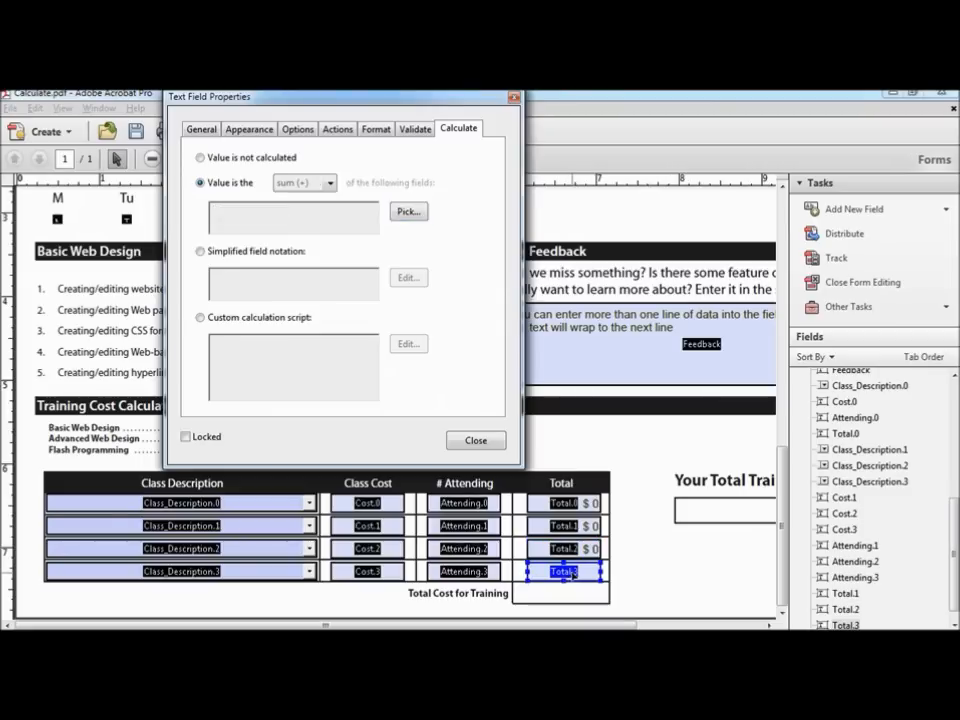
{"action": "left_click", "coordinate": [204, 184]}
{"action": "left_click", "coordinate": [329, 185]}
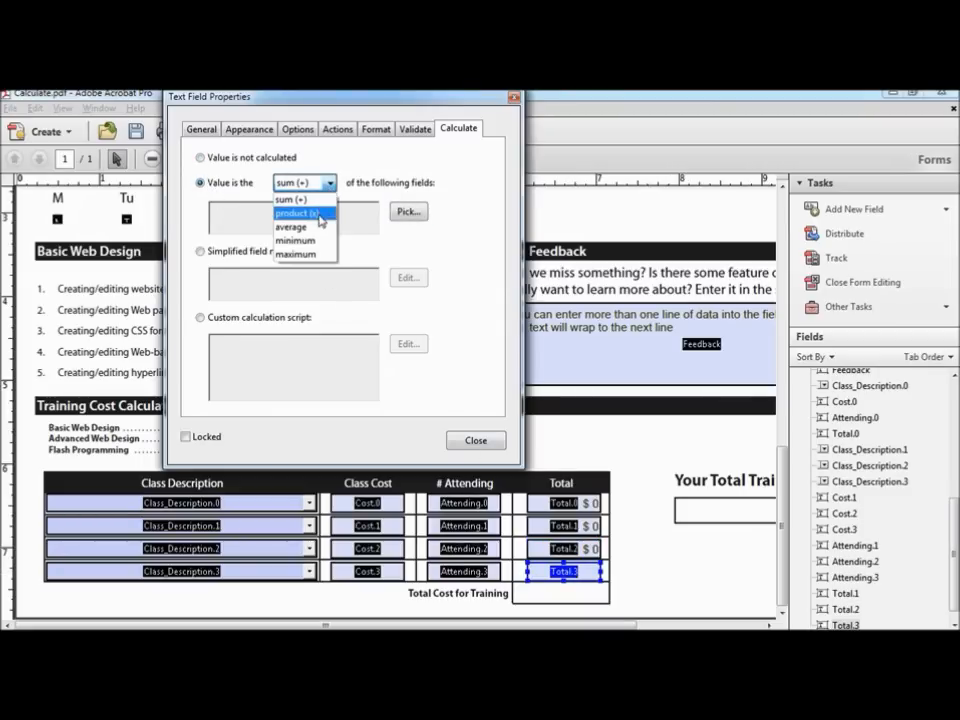
{"action": "left_click", "coordinate": [297, 213]}
{"action": "left_click", "coordinate": [408, 213]}
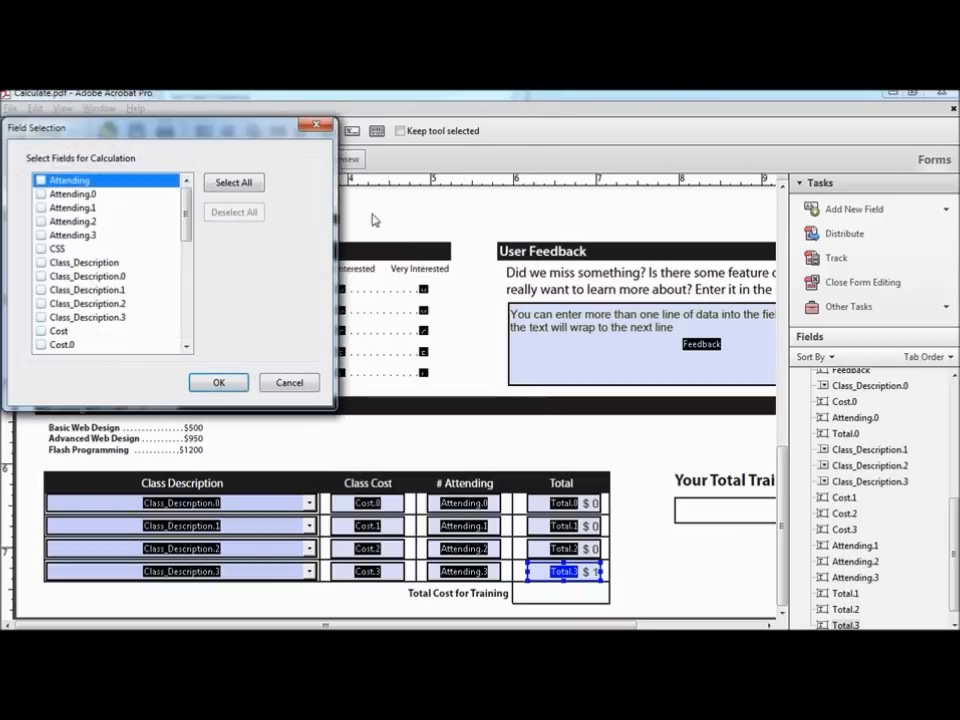
{"action": "left_click", "coordinate": [38, 239]}
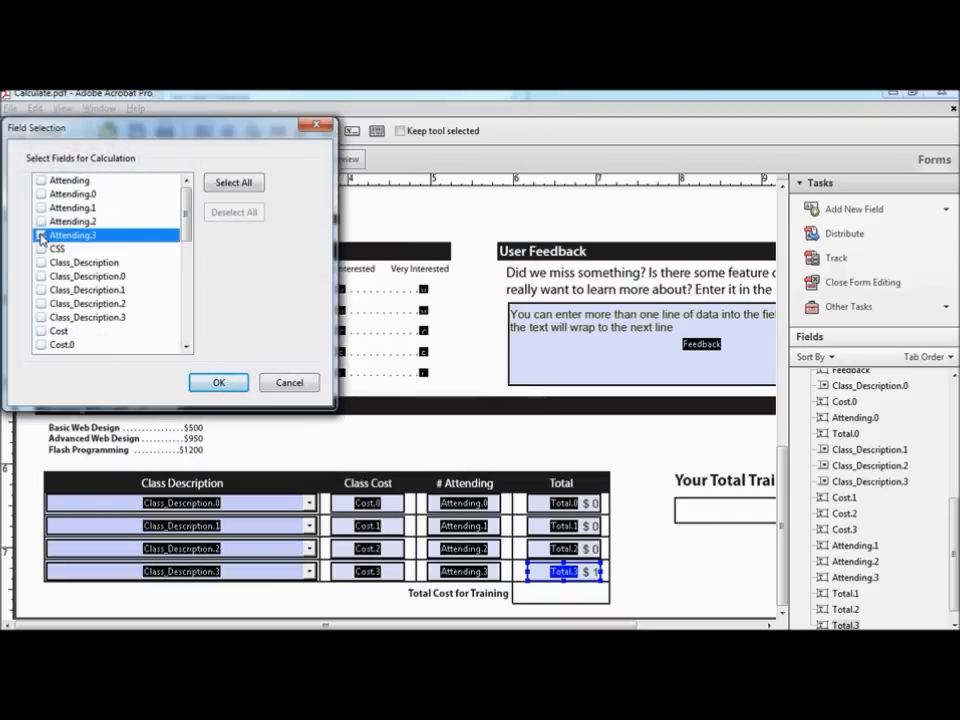
{"action": "left_click_drag", "start_coordinate": [186, 212], "coordinate": [187, 242]}
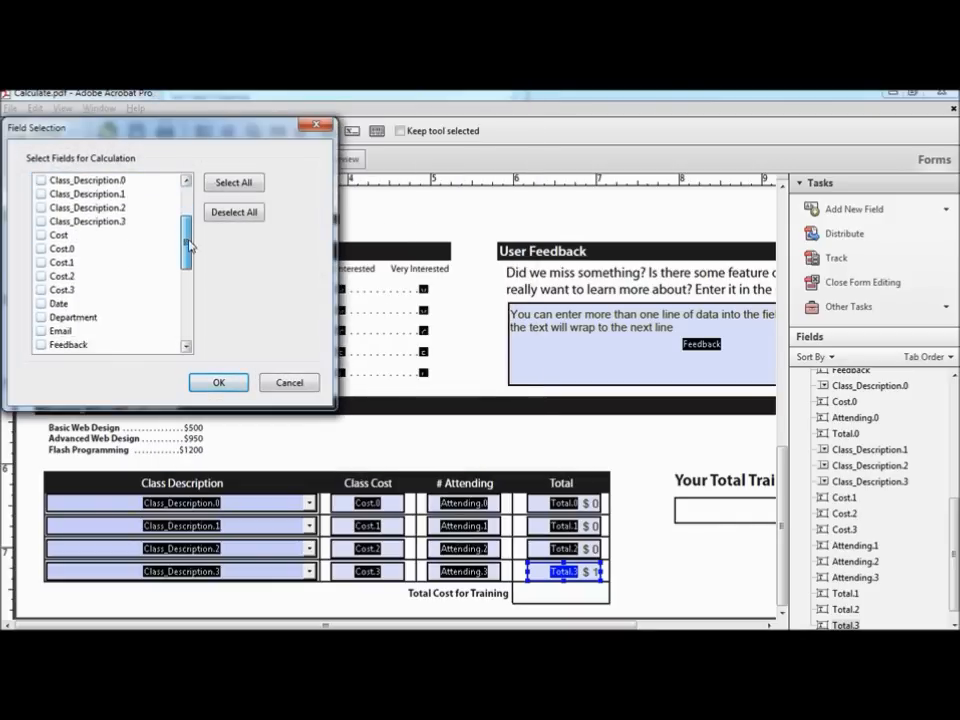
{"action": "left_click", "coordinate": [40, 290]}
{"action": "left_click", "coordinate": [221, 384]}
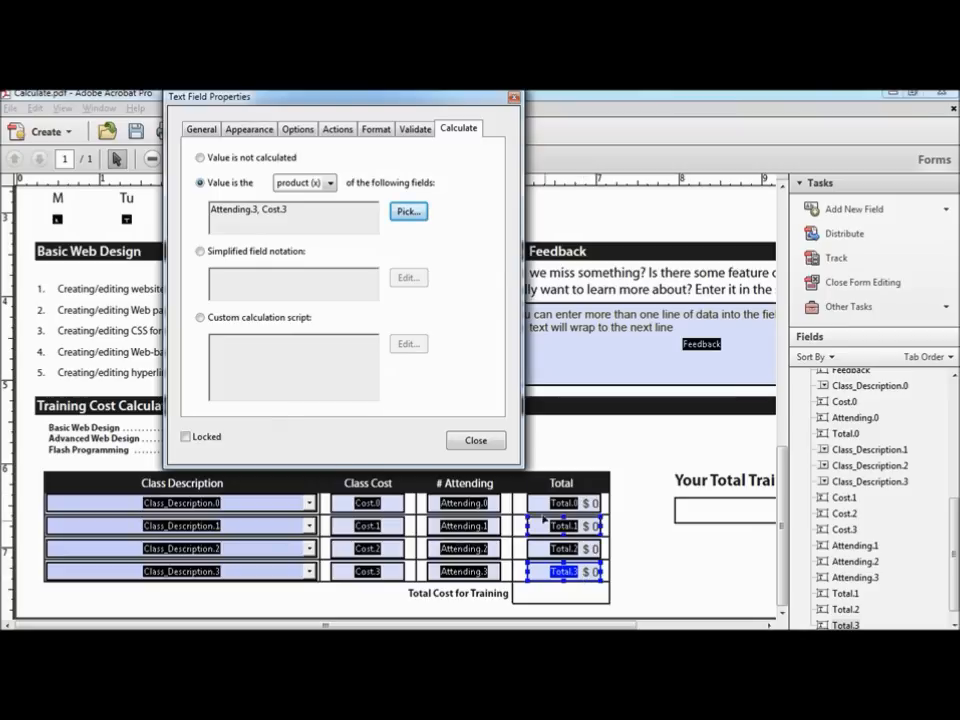
{"action": "left_click", "coordinate": [513, 98]}
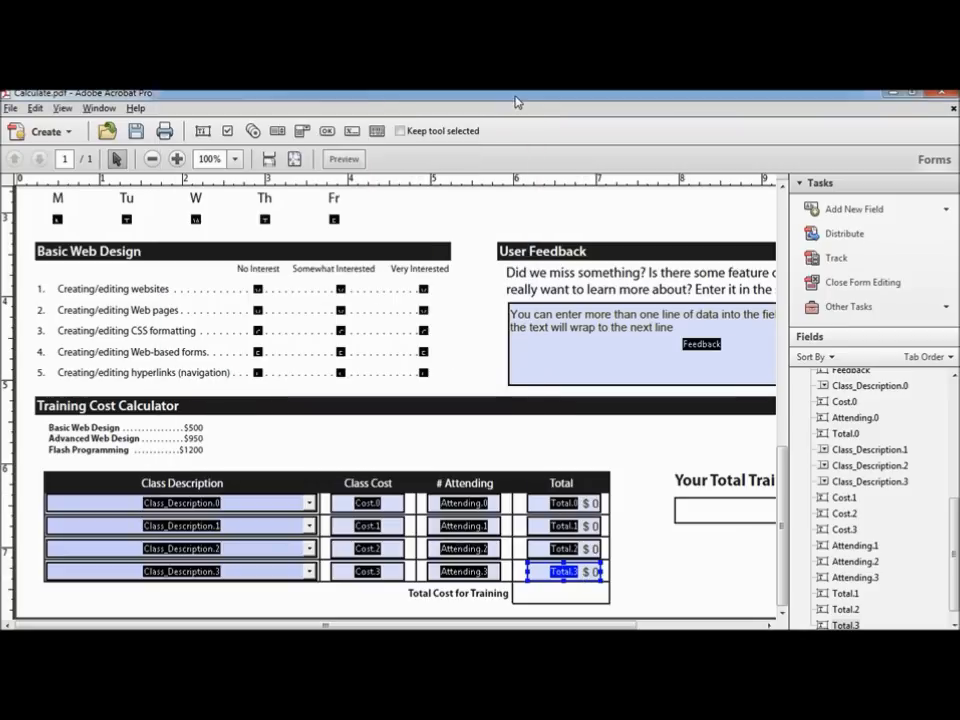
Step: Preview and enter $500×2 and $950×3, confirming totals of $1,000 and $2,850
{"action": "left_click", "coordinate": [343, 158]}
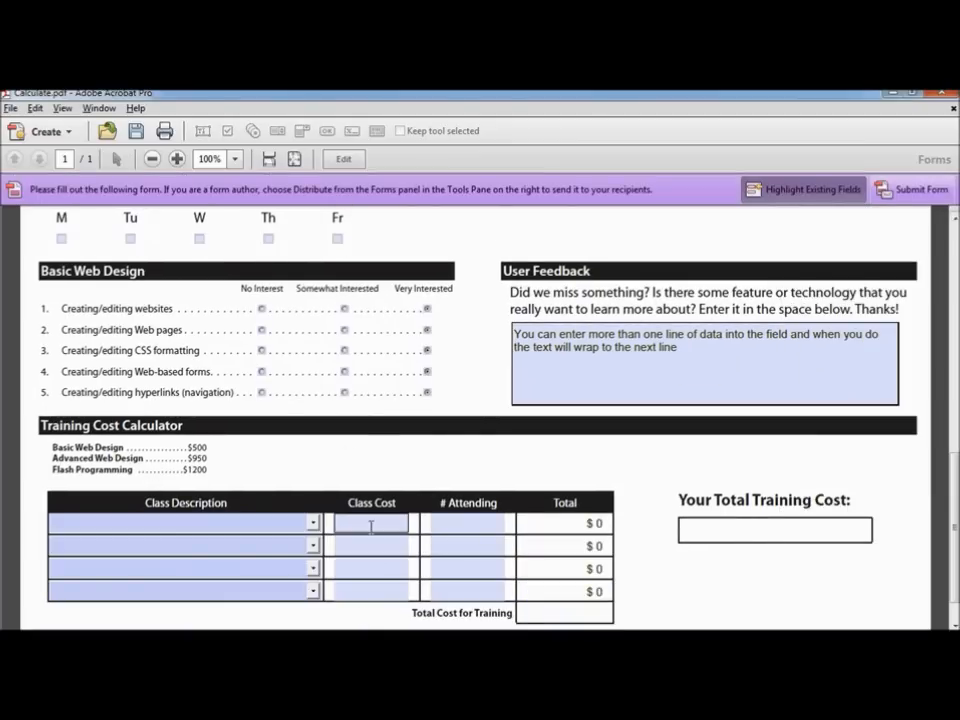
{"action": "left_click", "coordinate": [371, 521]}
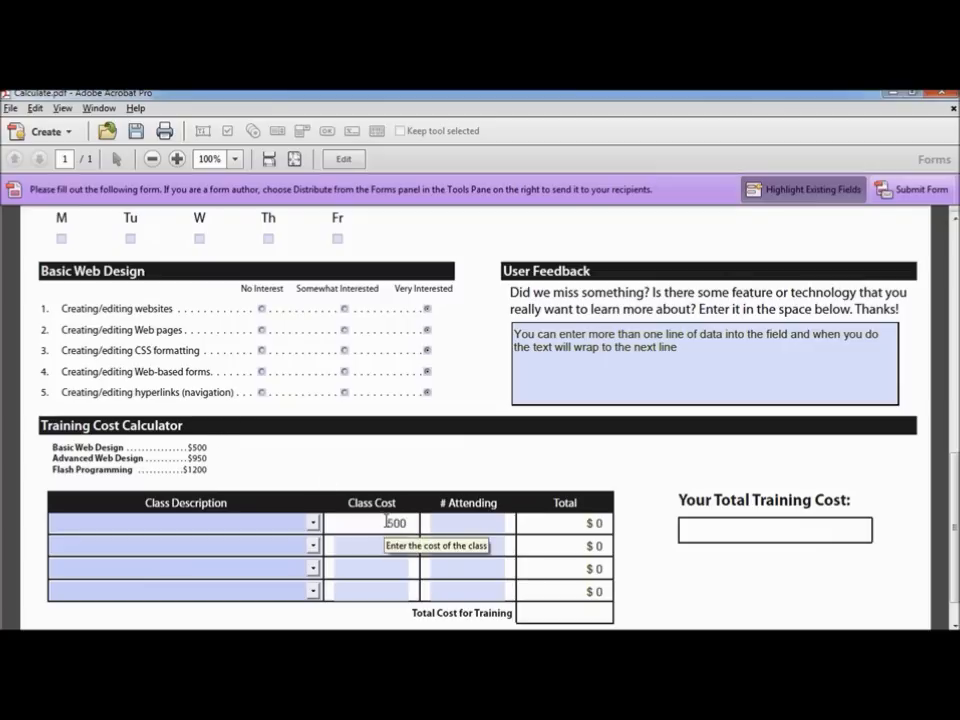
{"action": "type", "text": "500"}
{"action": "left_click", "coordinate": [491, 523]}
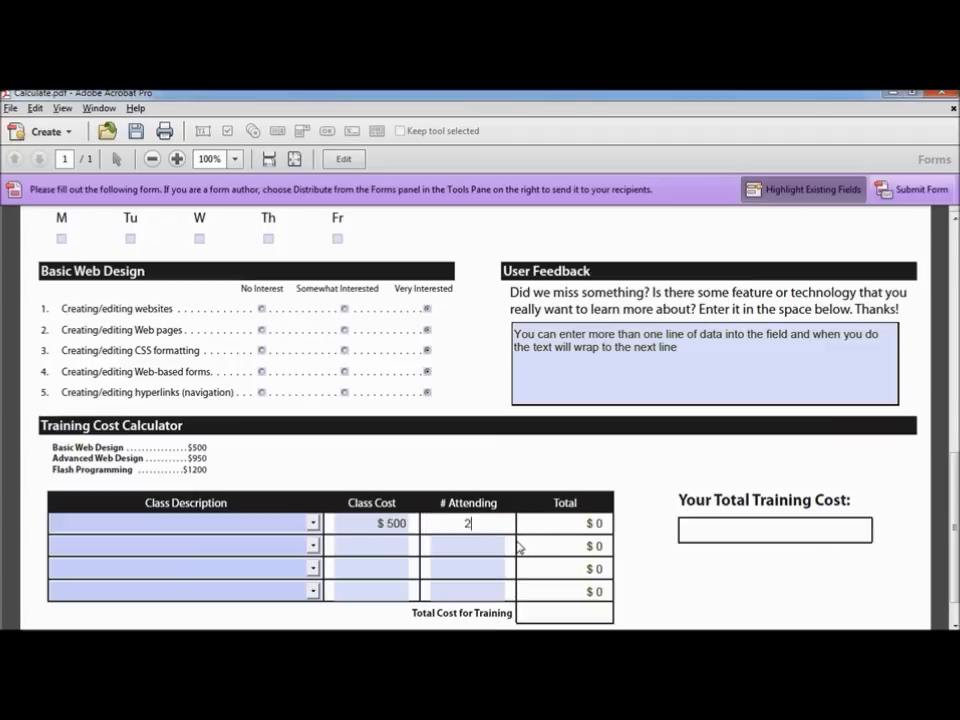
{"action": "key", "text": "Tab"}
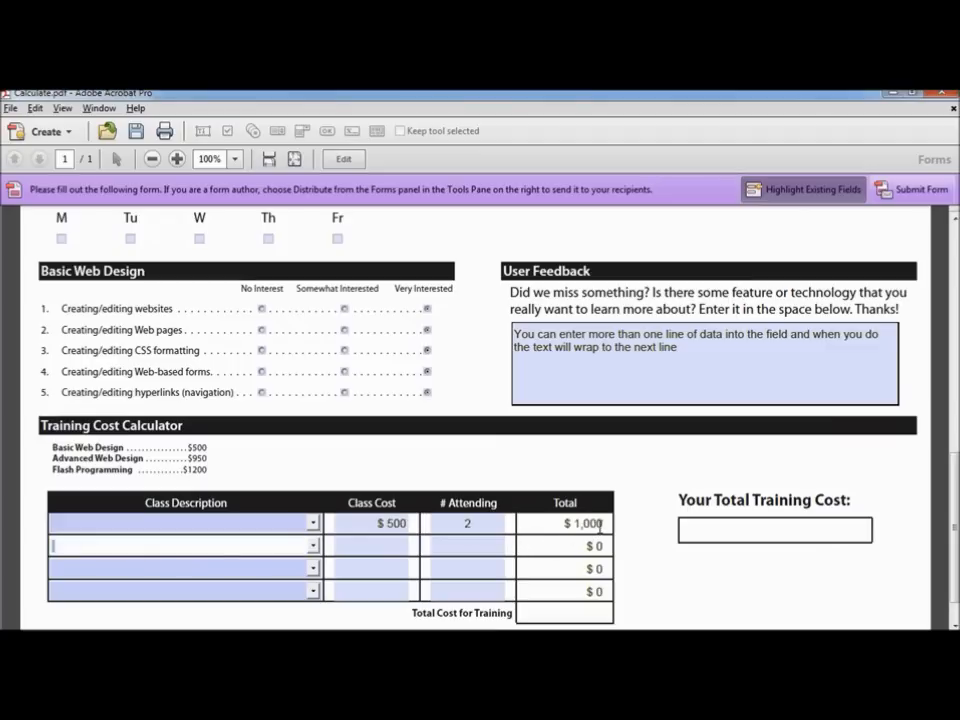
{"action": "left_click", "coordinate": [387, 548]}
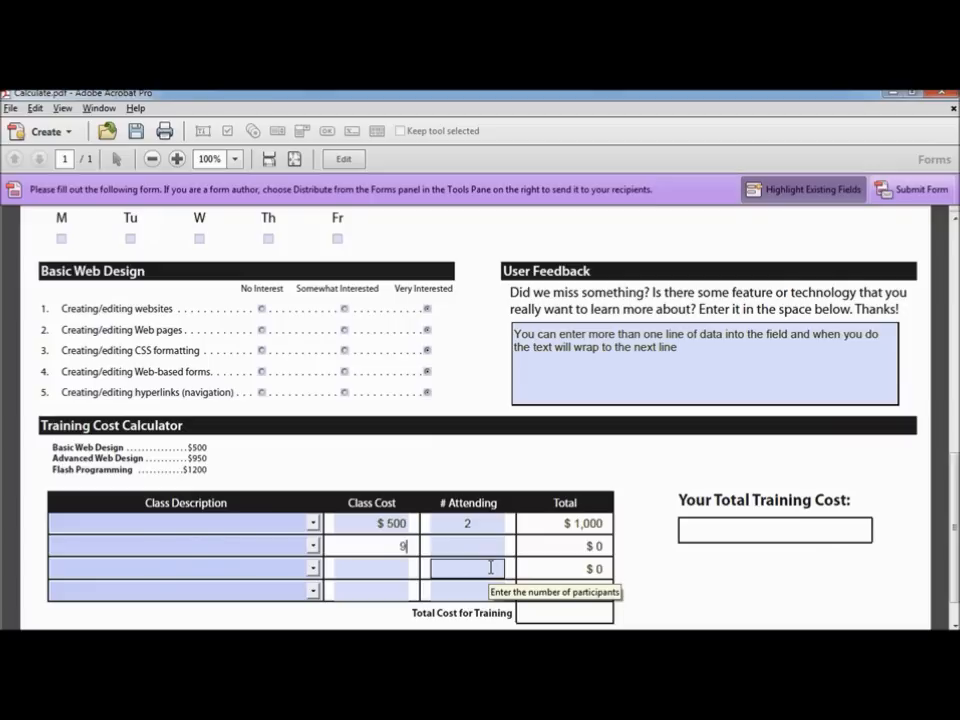
{"action": "key", "text": "Tab"}
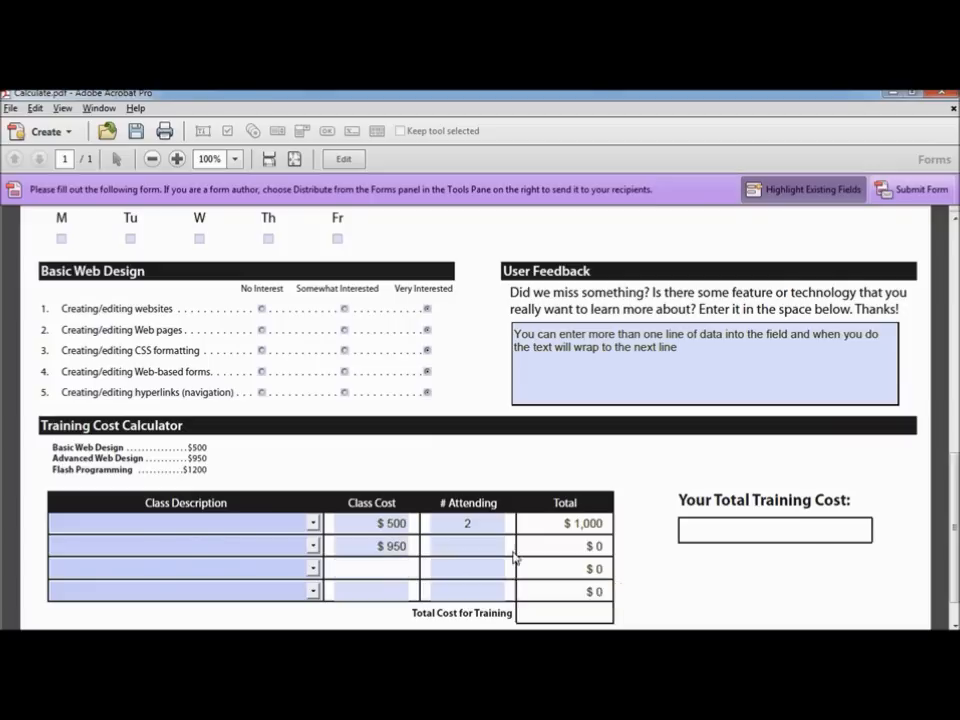
{"action": "left_click", "coordinate": [469, 548]}
{"action": "key", "text": "Tab"}
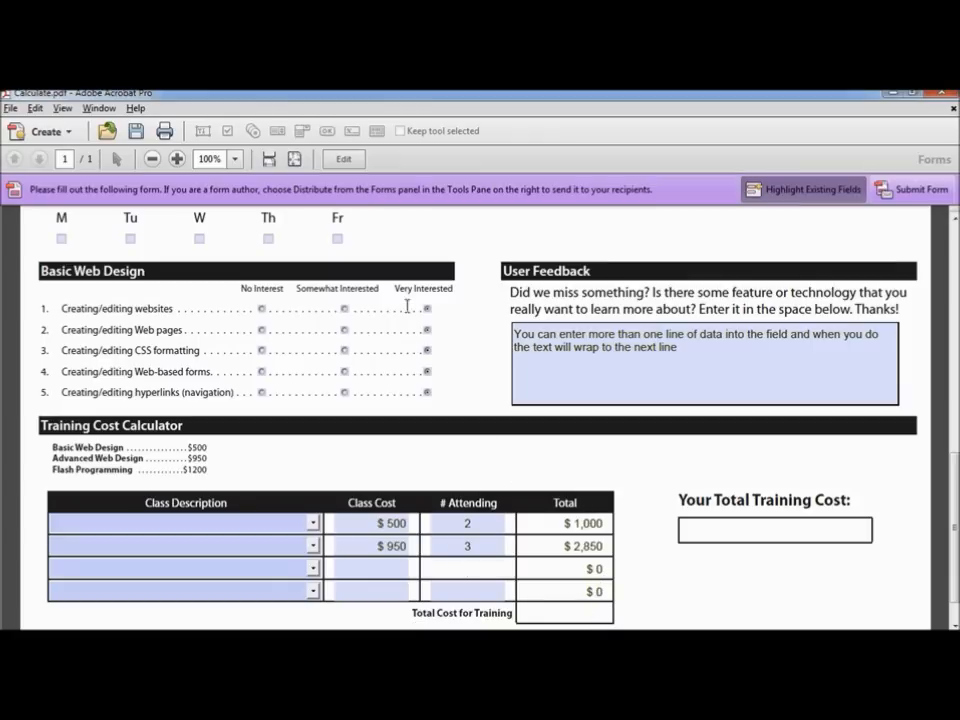
{"action": "left_click", "coordinate": [345, 160]}
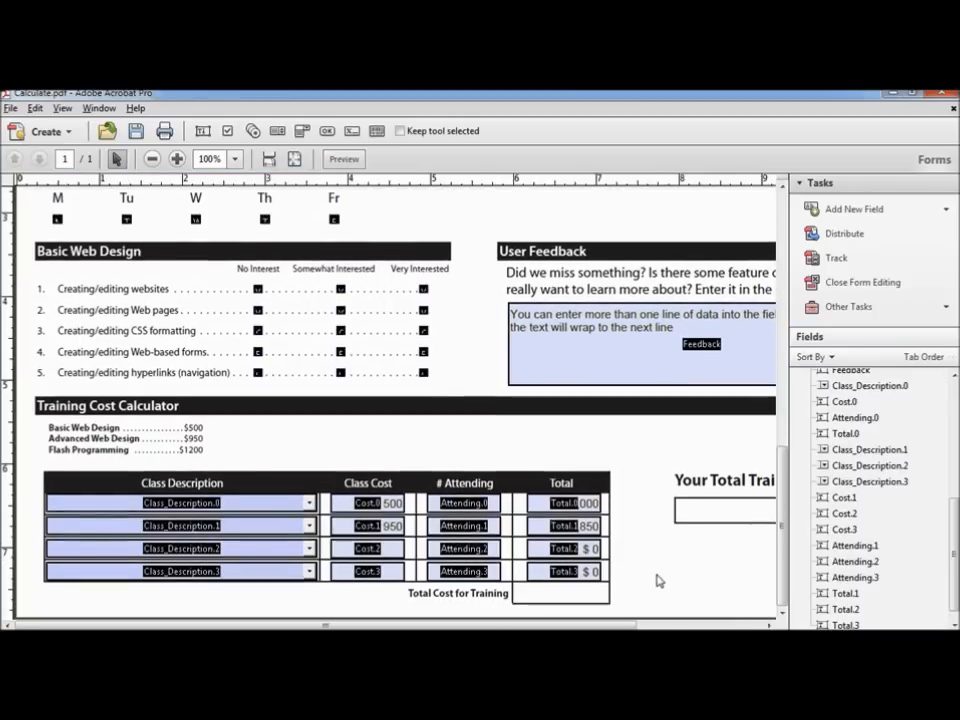
Step: Add a text field named Total_Training_Cost in the Total Cost for Training box
{"action": "right_click", "coordinate": [543, 593]}
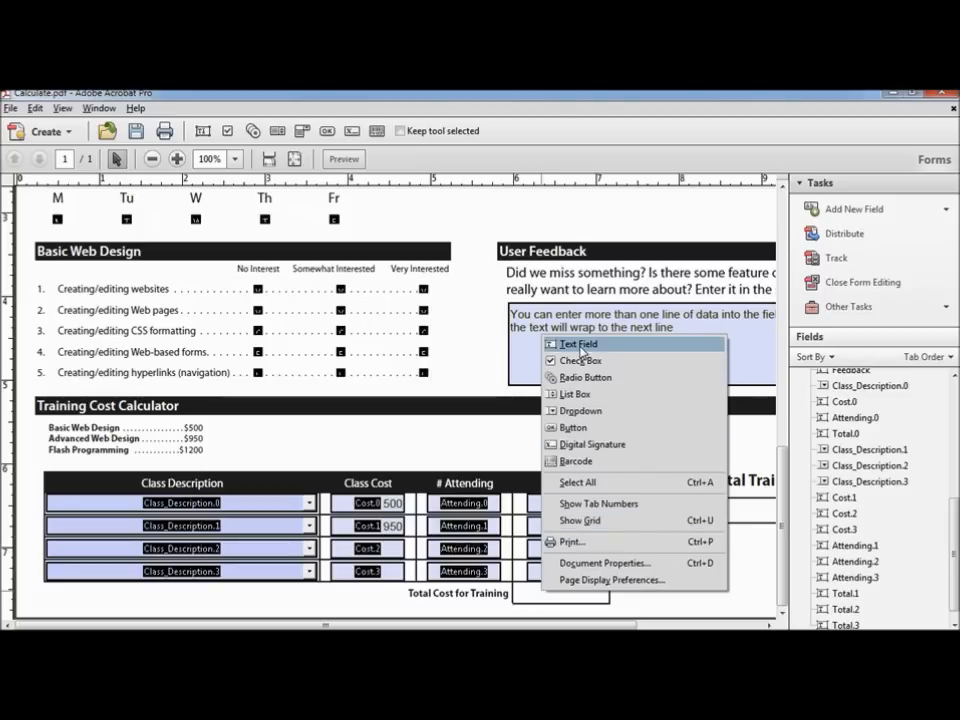
{"action": "left_click", "coordinate": [578, 346]}
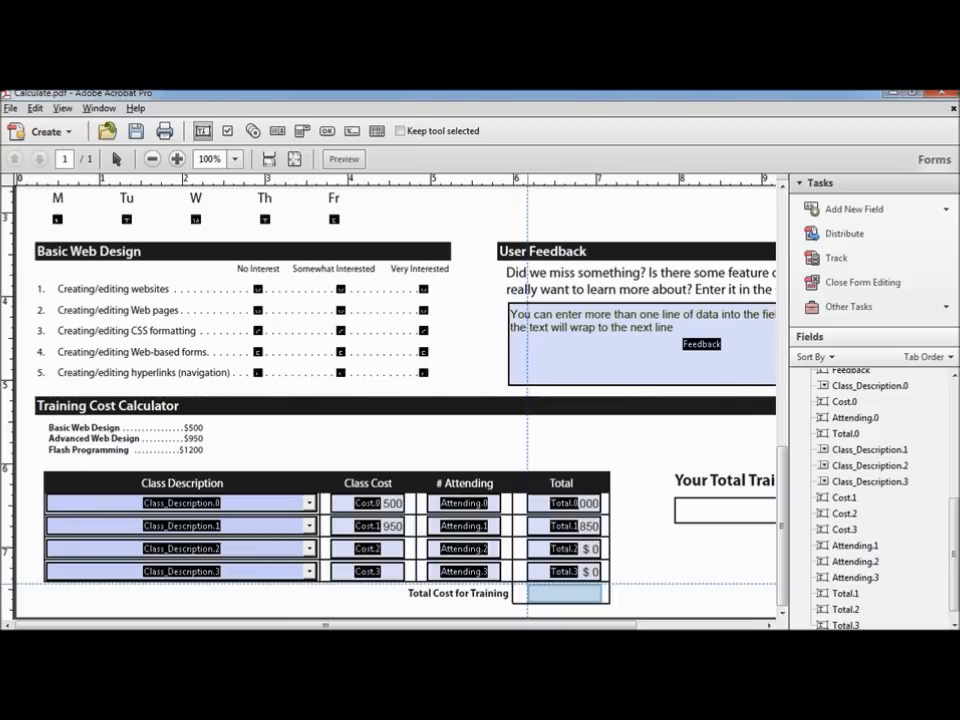
{"action": "left_click", "coordinate": [527, 585]}
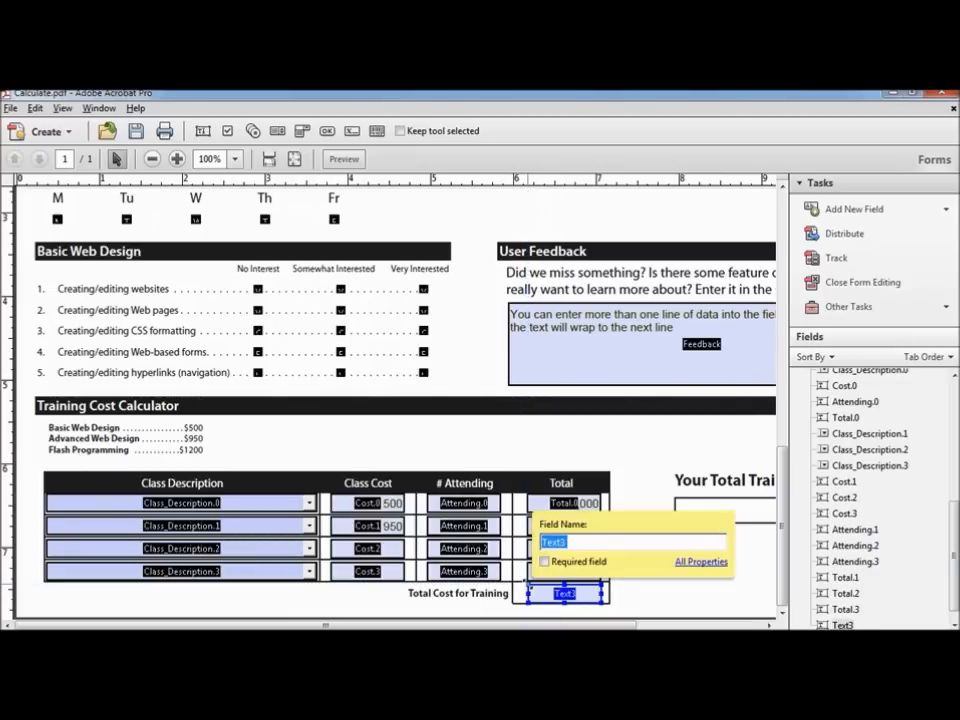
{"action": "type", "text": "Total_Training"}
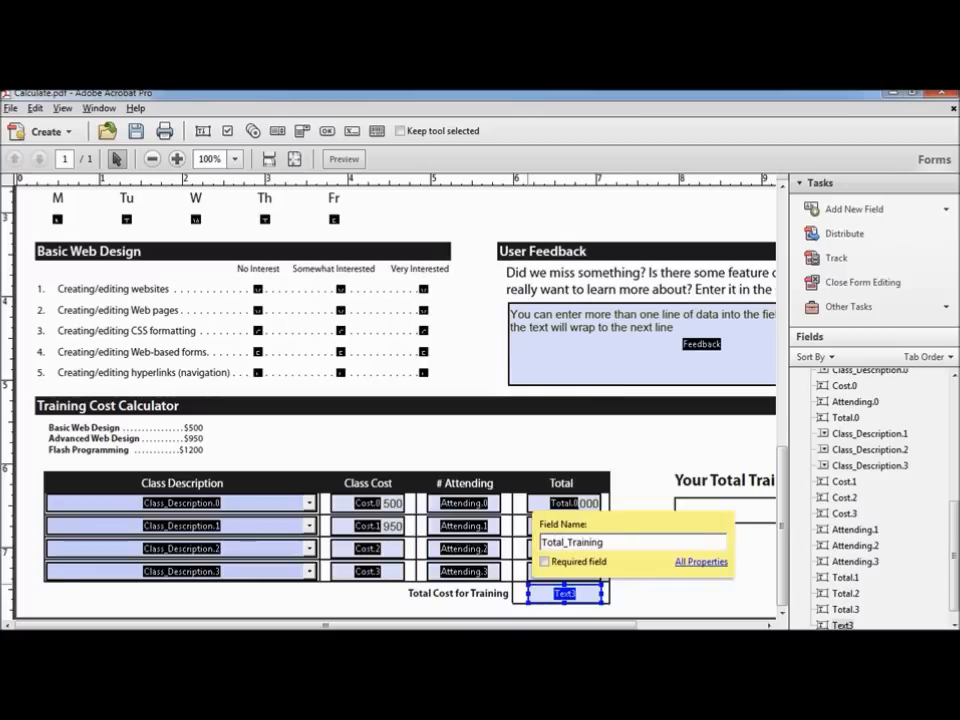
{"action": "type", "text": "_Cost"}
Step: Make Total_Training_Cost read-only and format it as a number with 0 decimal places
{"action": "left_click", "coordinate": [700, 562]}
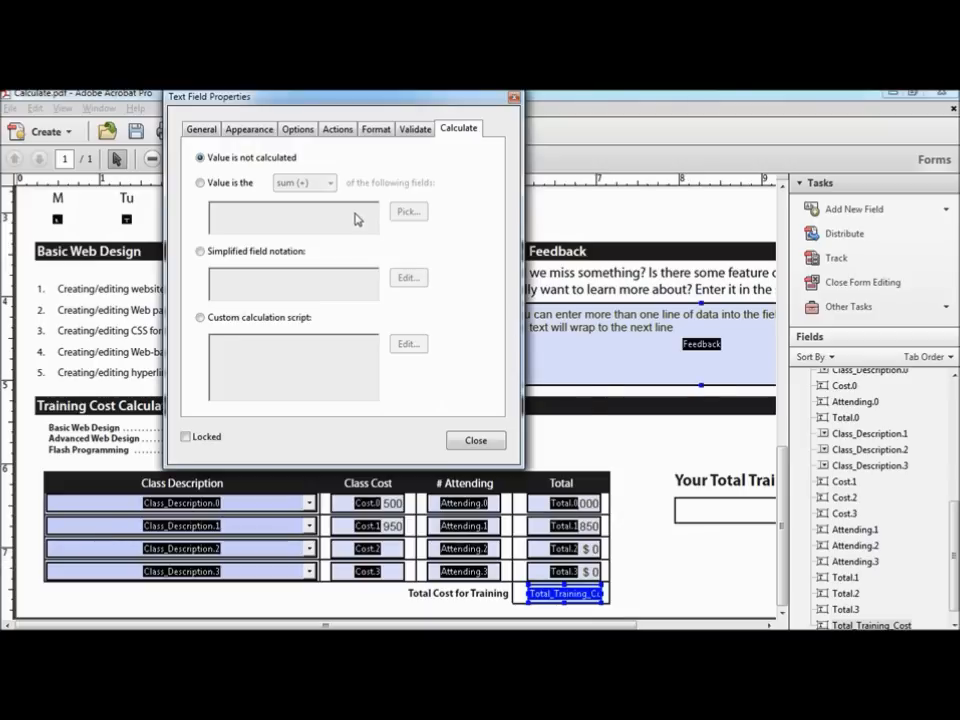
{"action": "left_click", "coordinate": [205, 130]}
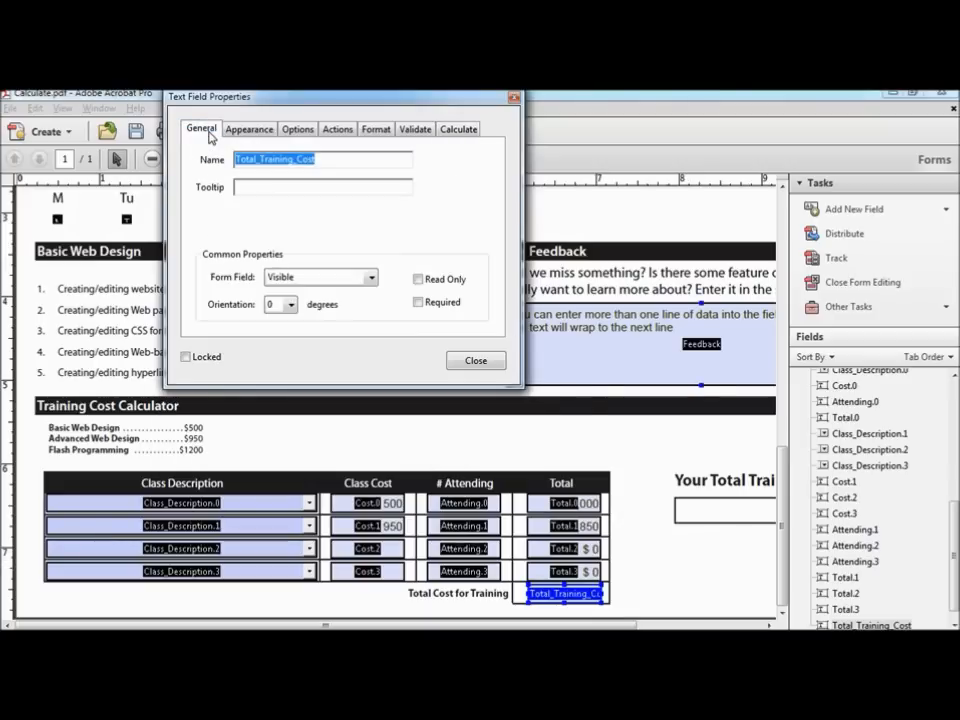
{"action": "left_click", "coordinate": [419, 280]}
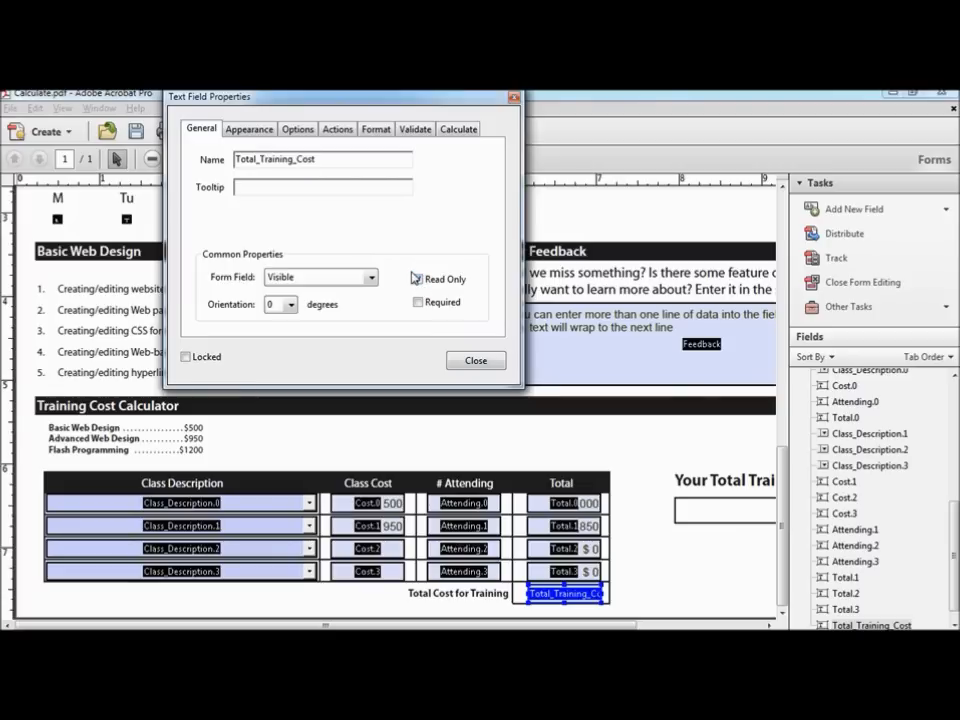
{"action": "left_click", "coordinate": [263, 131]}
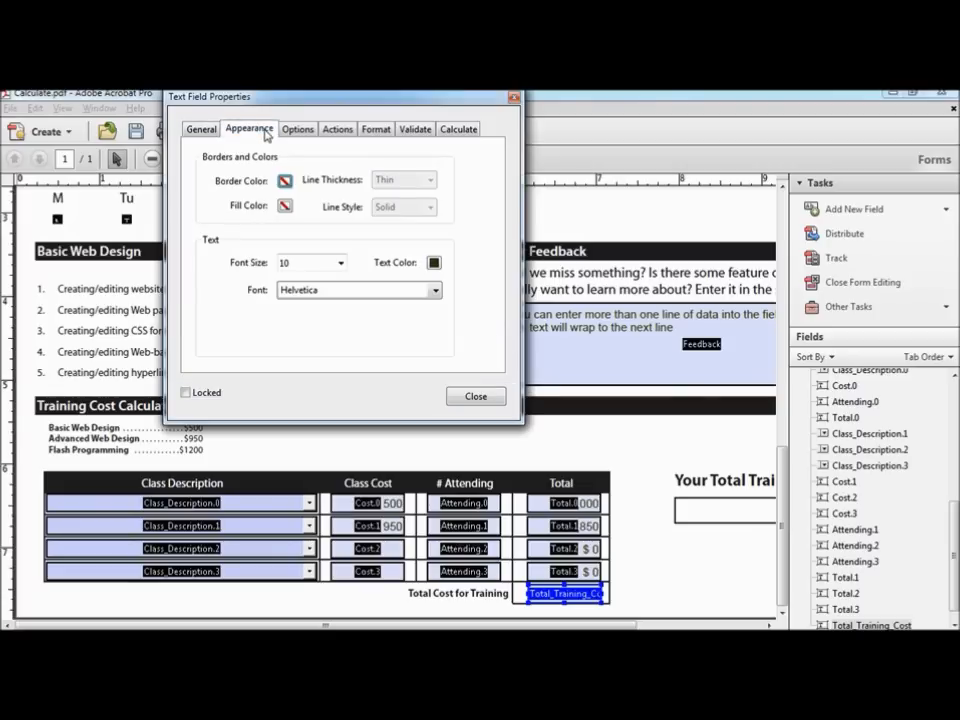
{"action": "left_click", "coordinate": [297, 131]}
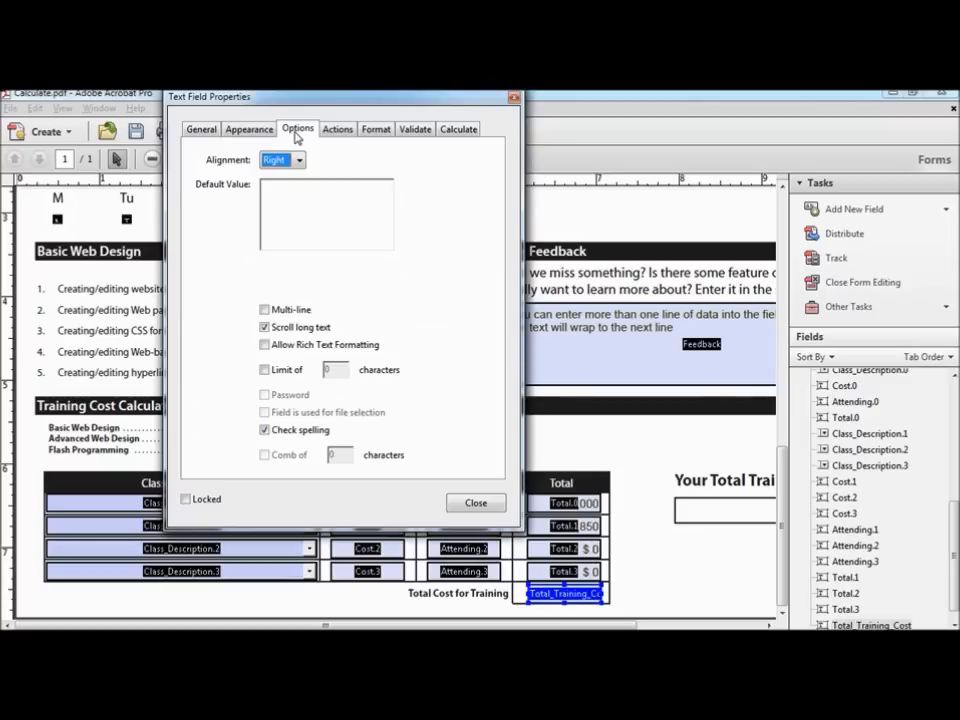
{"action": "left_click", "coordinate": [377, 129]}
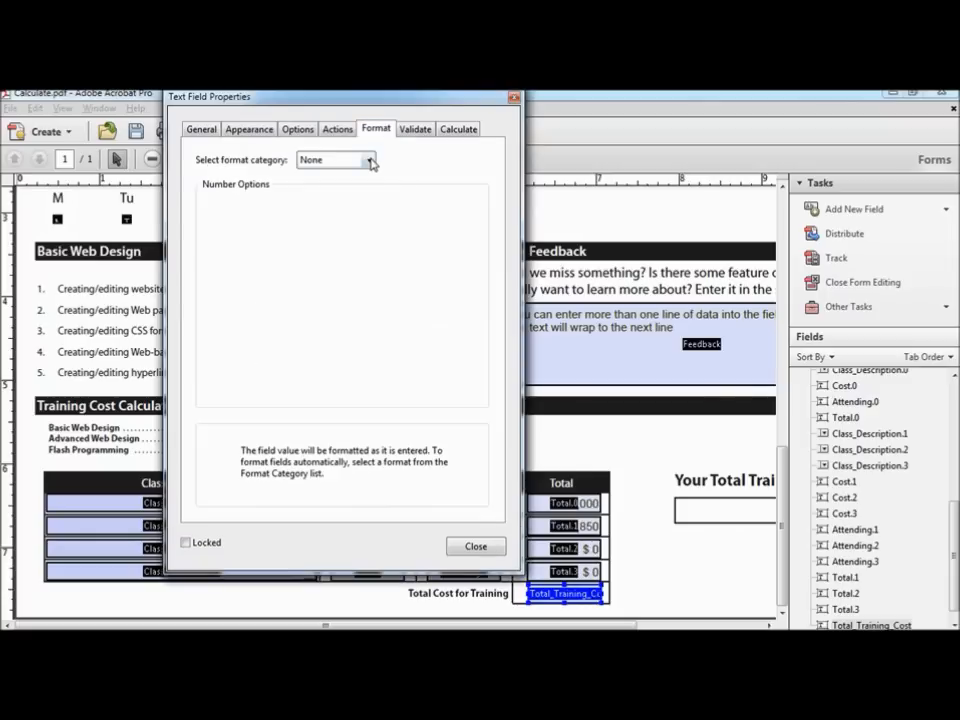
{"action": "left_click", "coordinate": [369, 160]}
{"action": "left_click", "coordinate": [339, 190]}
{"action": "left_click", "coordinate": [353, 216]}
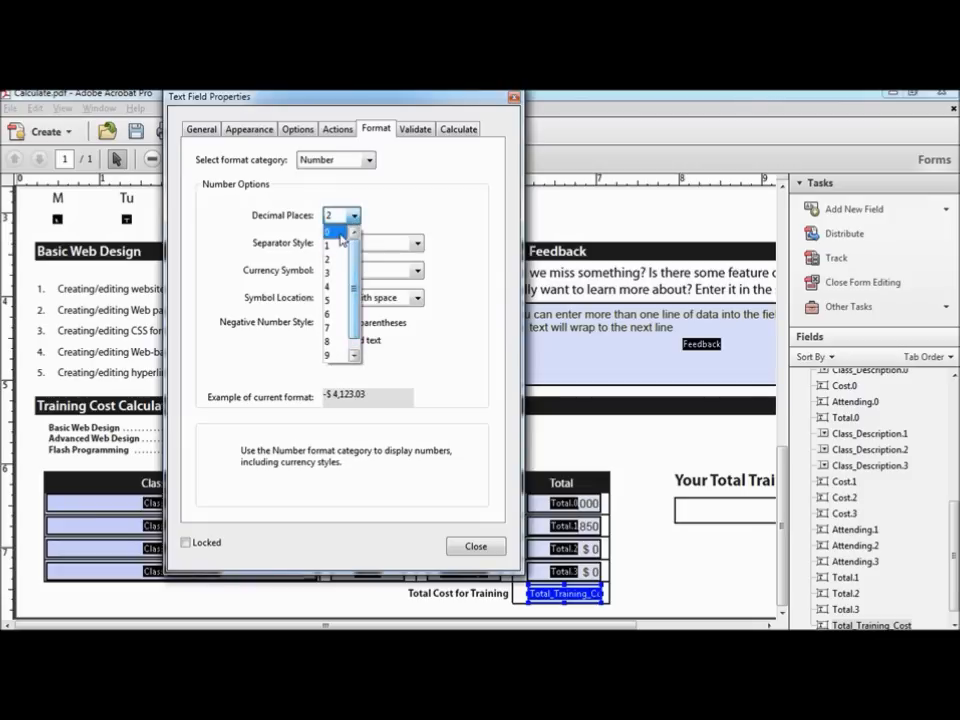
{"action": "left_click", "coordinate": [339, 234]}
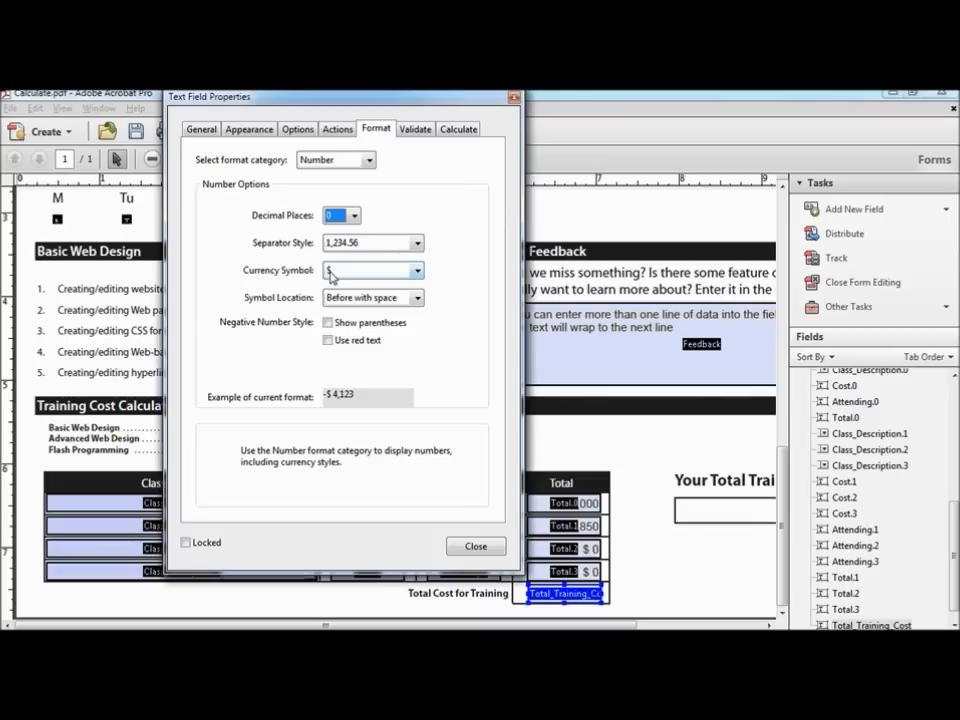
Step: Set Total_Training_Cost to the sum of Total.0, Total.1, Total.2 and Total.3
{"action": "left_click", "coordinate": [466, 131]}
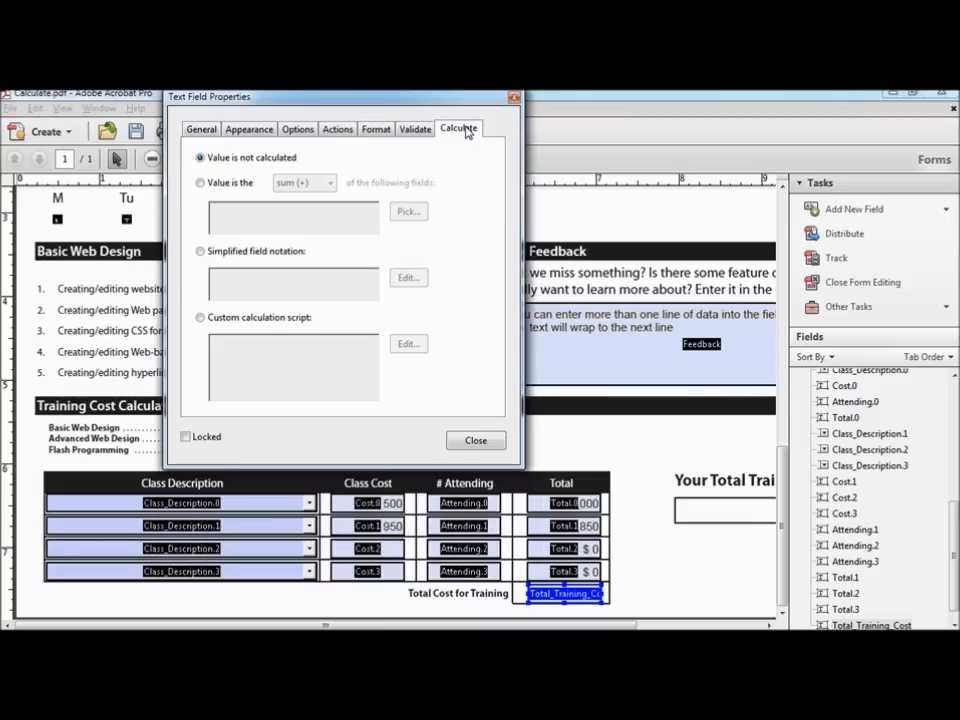
{"action": "left_click", "coordinate": [221, 186]}
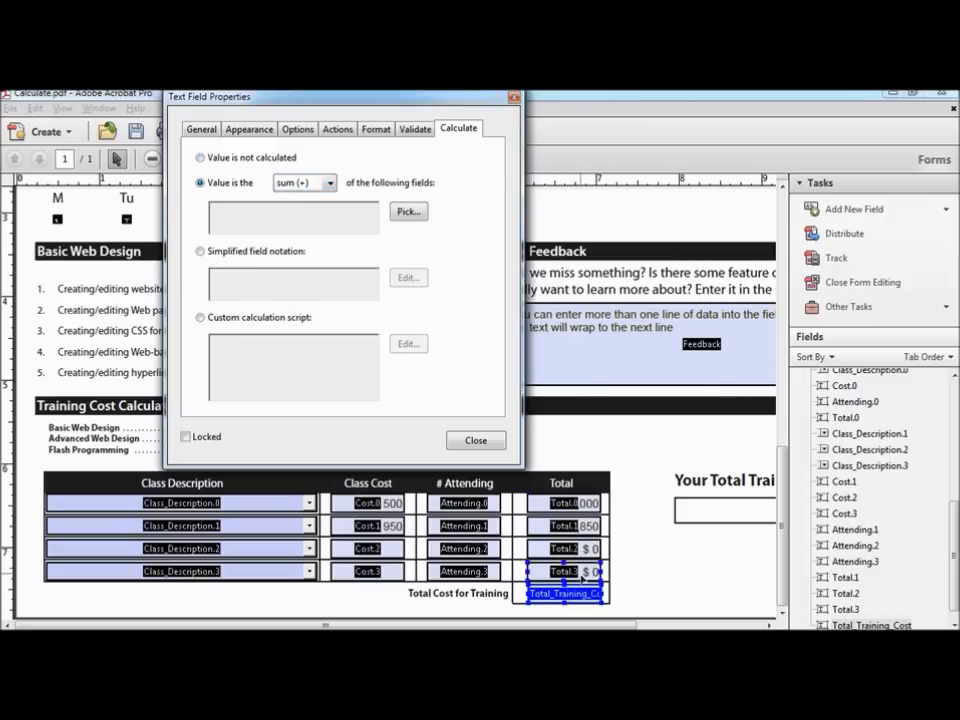
{"action": "left_click", "coordinate": [407, 213]}
{"action": "left_click_drag", "start_coordinate": [186, 208], "coordinate": [186, 311]}
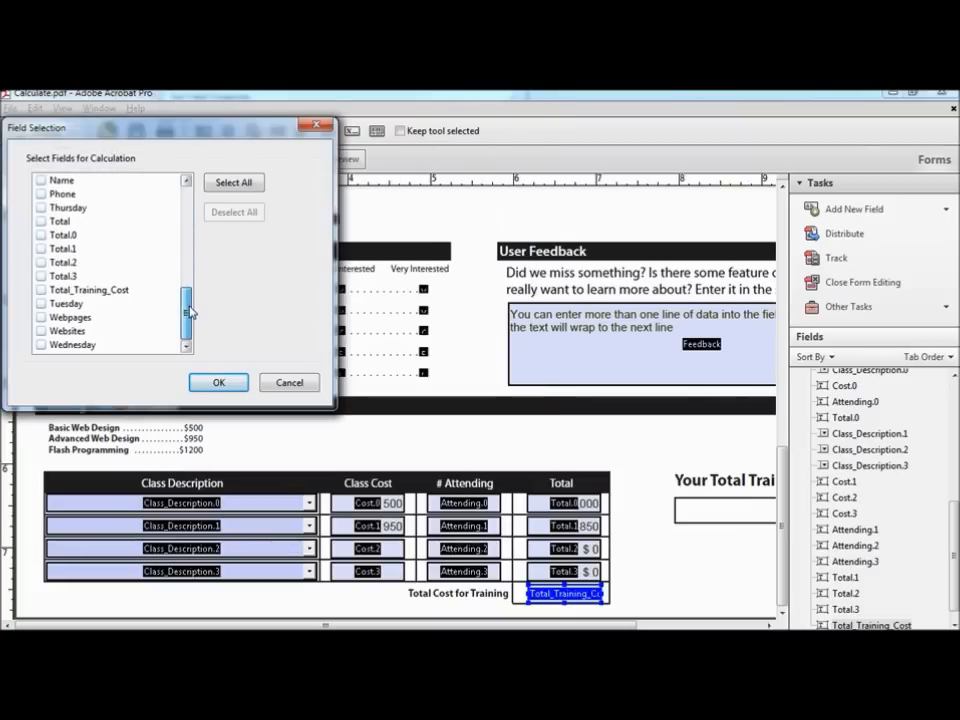
{"action": "left_click", "coordinate": [42, 236]}
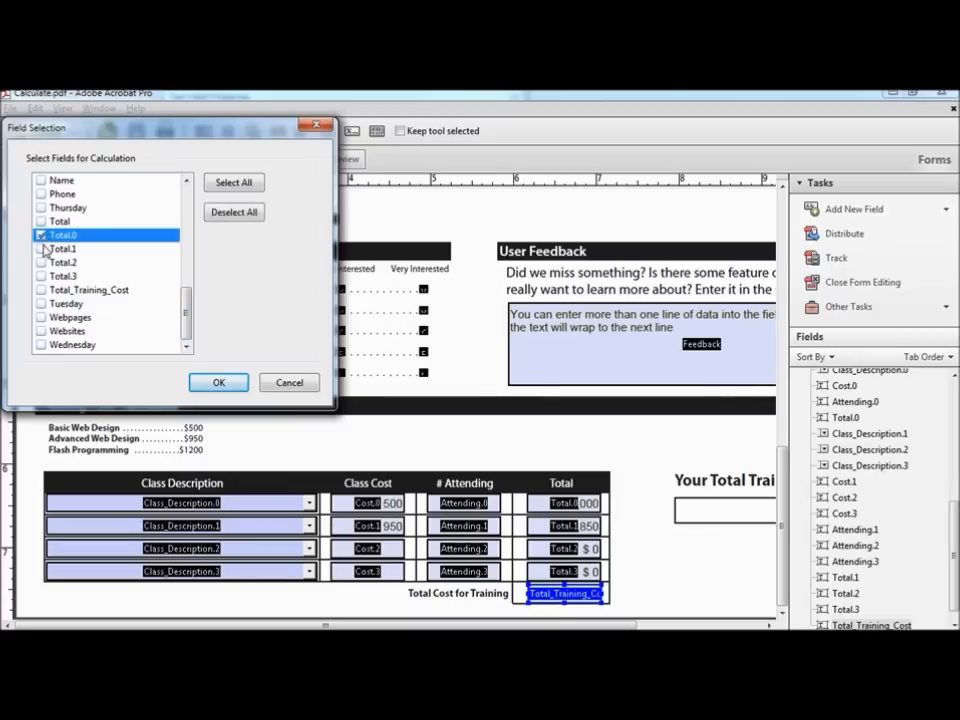
{"action": "left_click", "coordinate": [42, 249]}
{"action": "left_click", "coordinate": [42, 262]}
{"action": "left_click", "coordinate": [42, 276]}
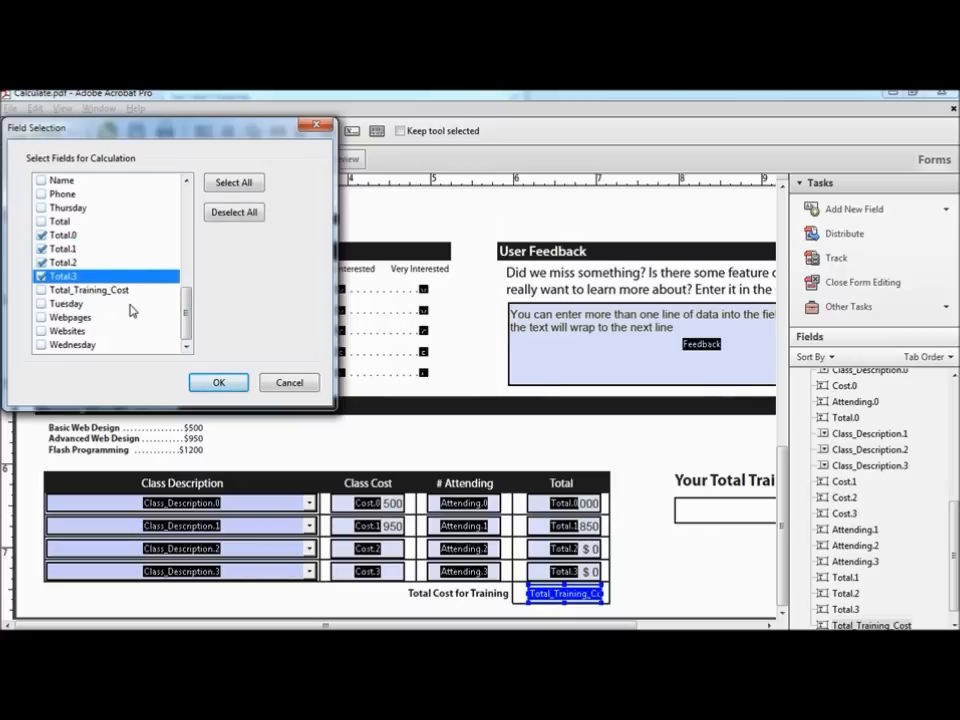
{"action": "left_click", "coordinate": [219, 384]}
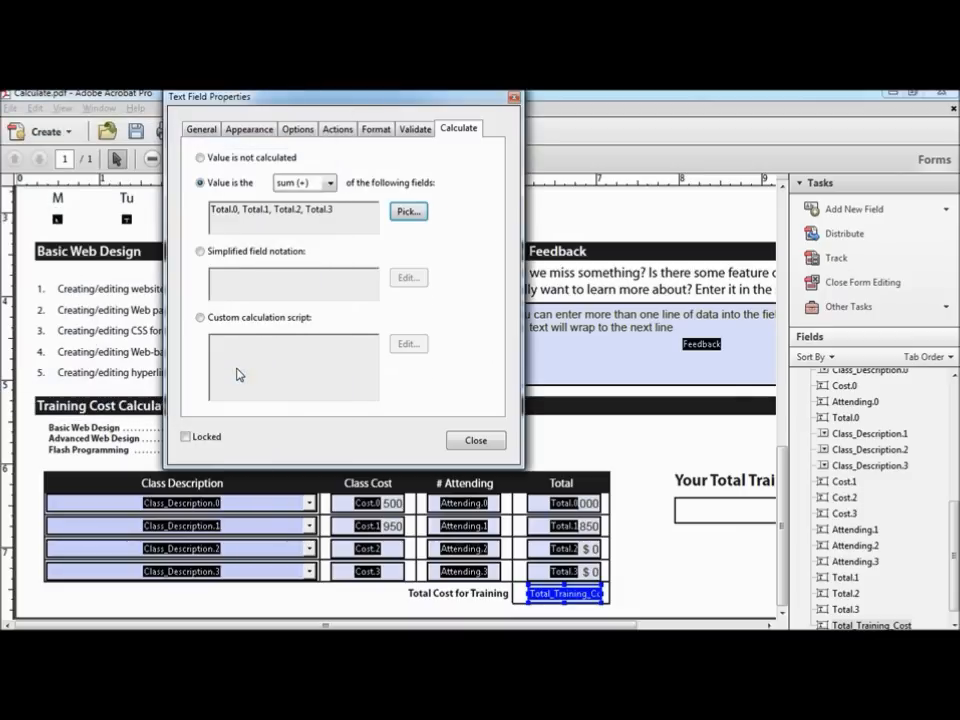
{"action": "left_click", "coordinate": [511, 98]}
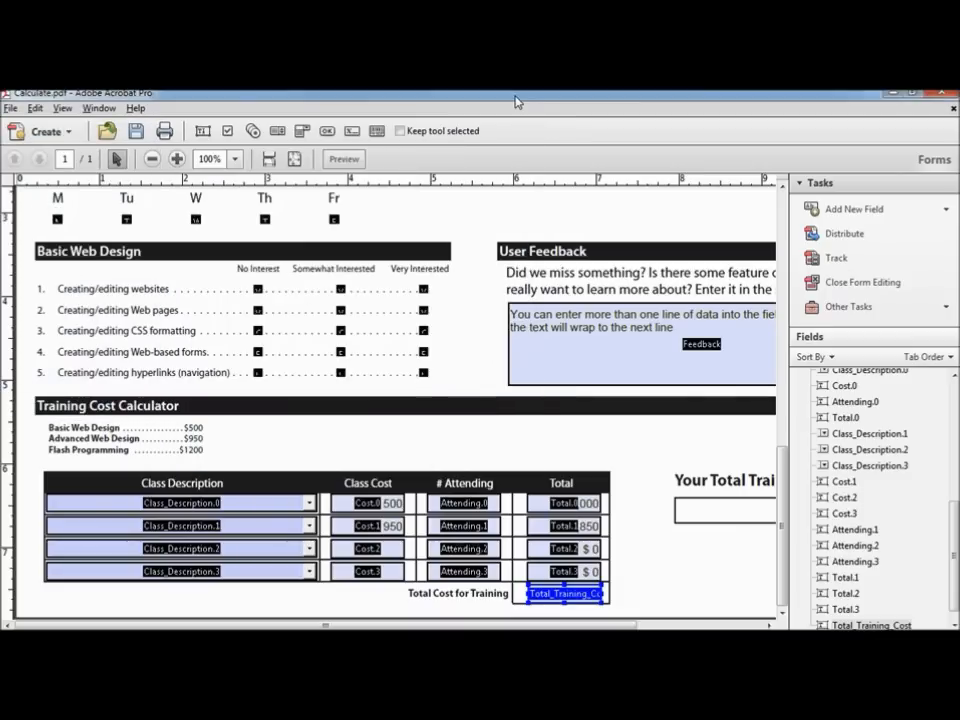
{"action": "left_click", "coordinate": [343, 158]}
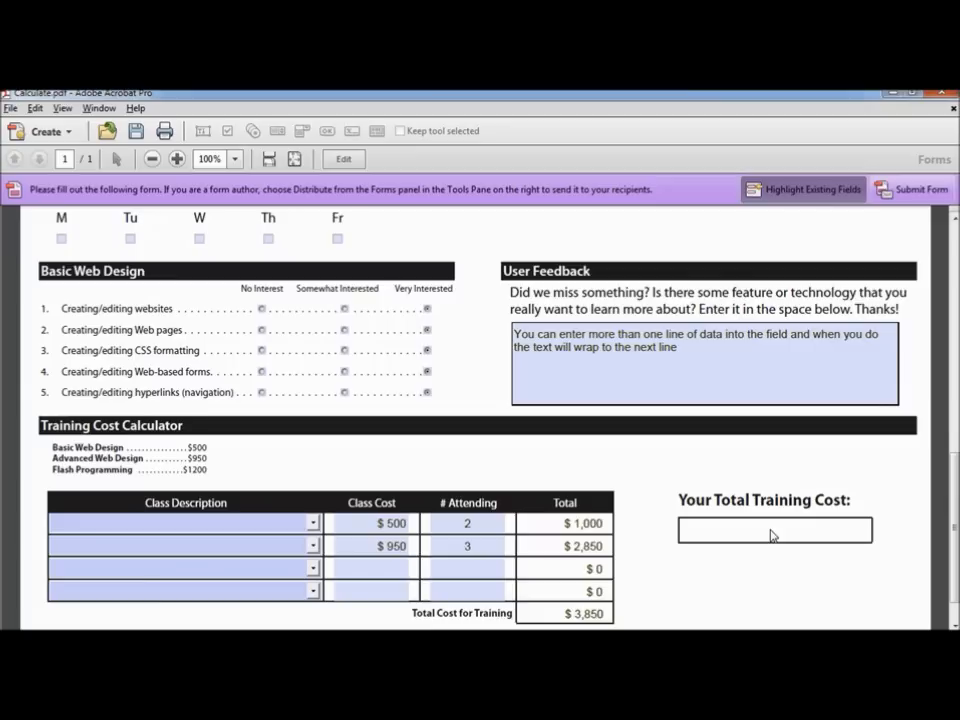
{"action": "left_click", "coordinate": [344, 159]}
{"action": "left_click_drag", "start_coordinate": [617, 626], "coordinate": [725, 627]}
{"action": "left_click", "coordinate": [437, 606]}
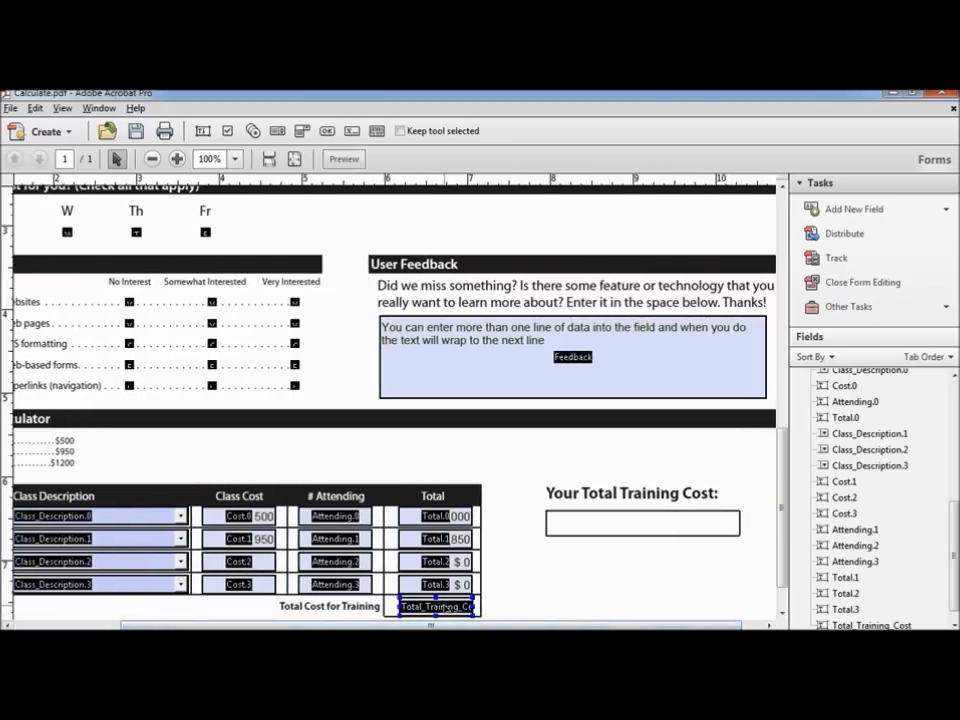
Step: Ctrl-drag a copy of Total_Training_Cost into the Your Total Training Cost box and widen it
{"action": "right_click", "coordinate": [437, 606]}
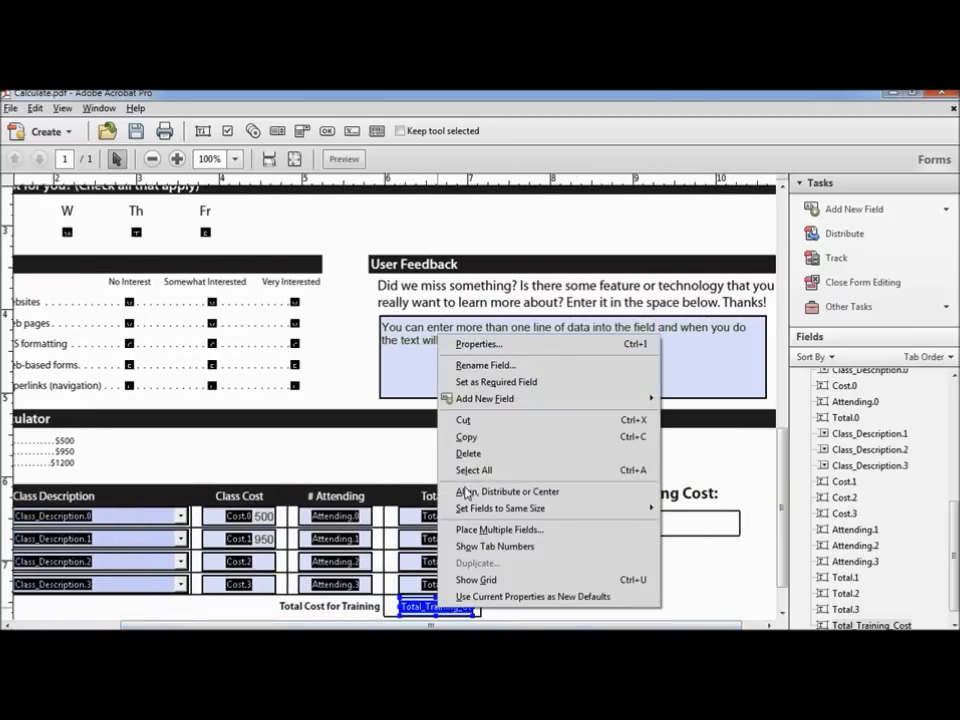
{"action": "left_click", "coordinate": [427, 611]}
{"action": "left_click_drag", "start_coordinate": [433, 606], "coordinate": [584, 524]}
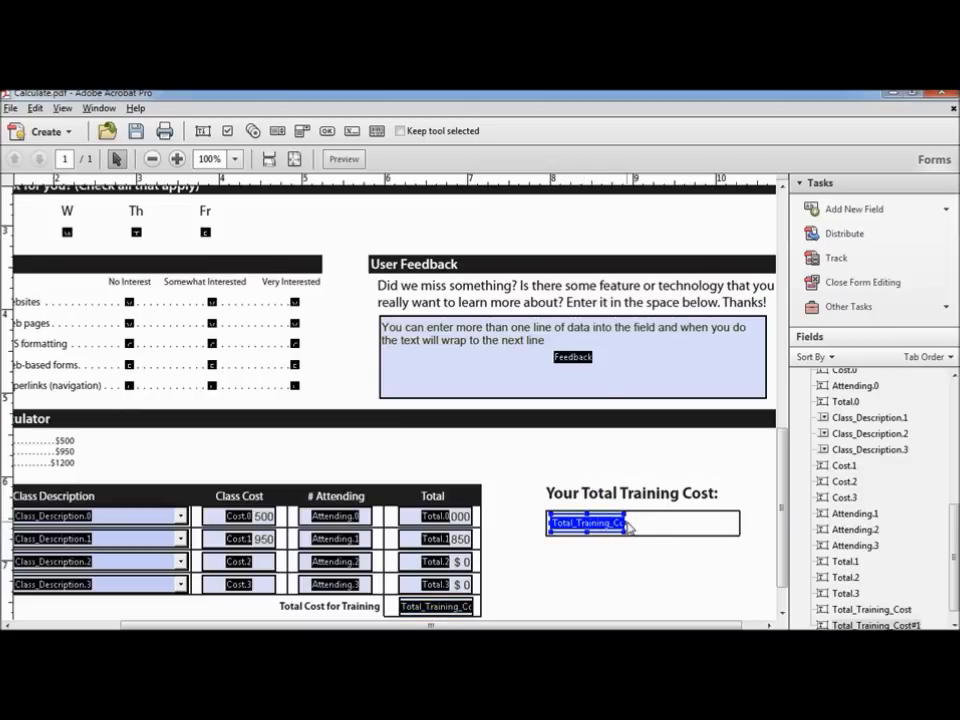
{"action": "left_click_drag", "start_coordinate": [628, 526], "coordinate": [737, 524]}
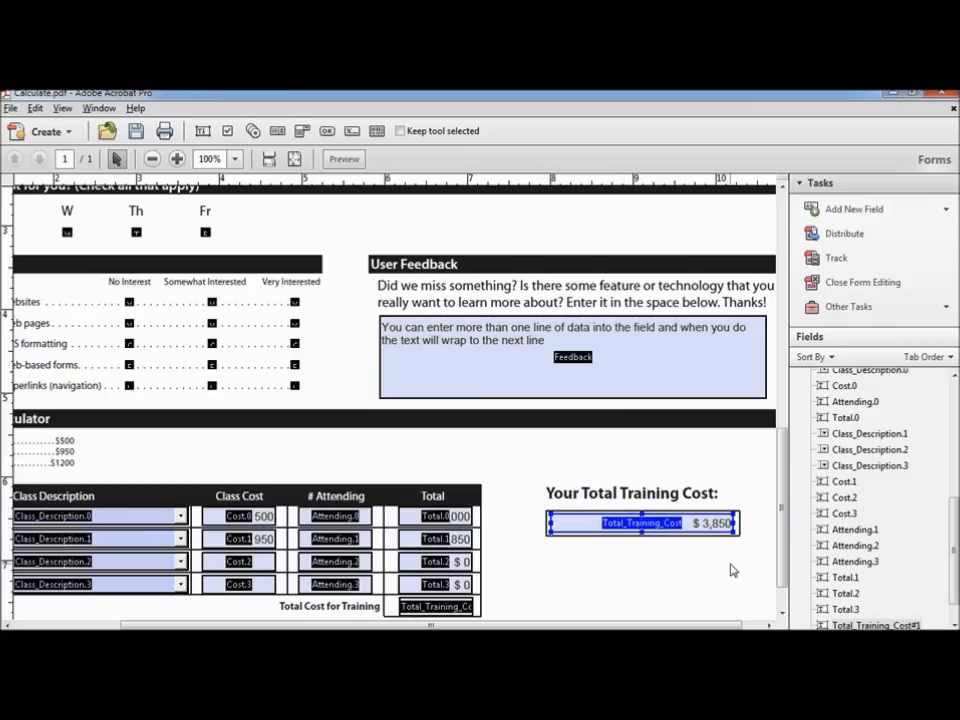
{"action": "double_click", "coordinate": [703, 525]}
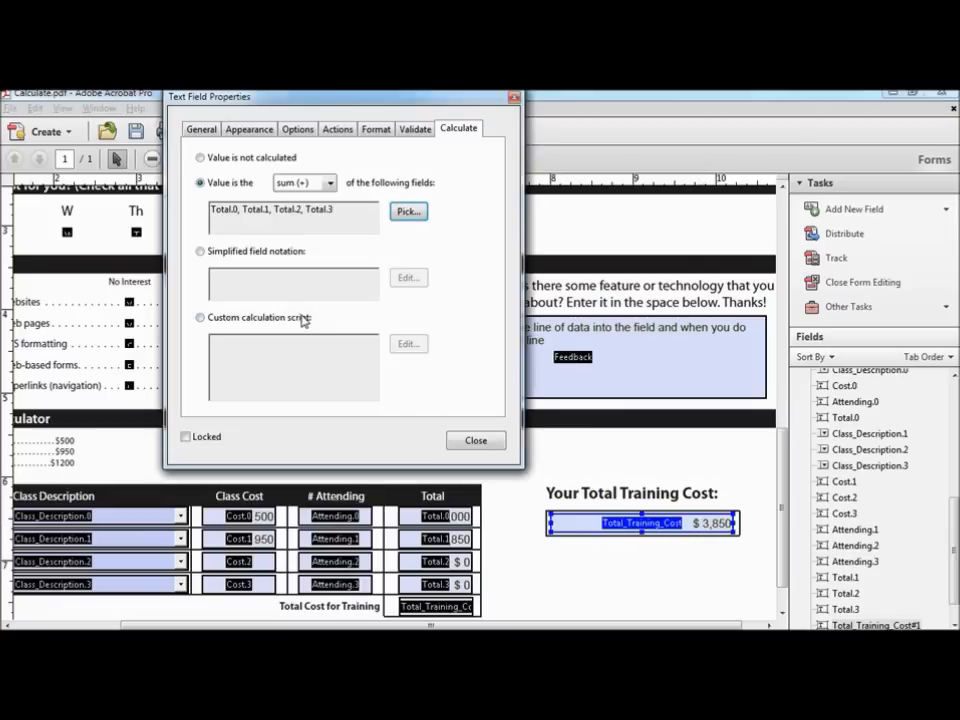
Step: Set the copied total field's font to 14-point Helvetica Bold
{"action": "left_click", "coordinate": [248, 131]}
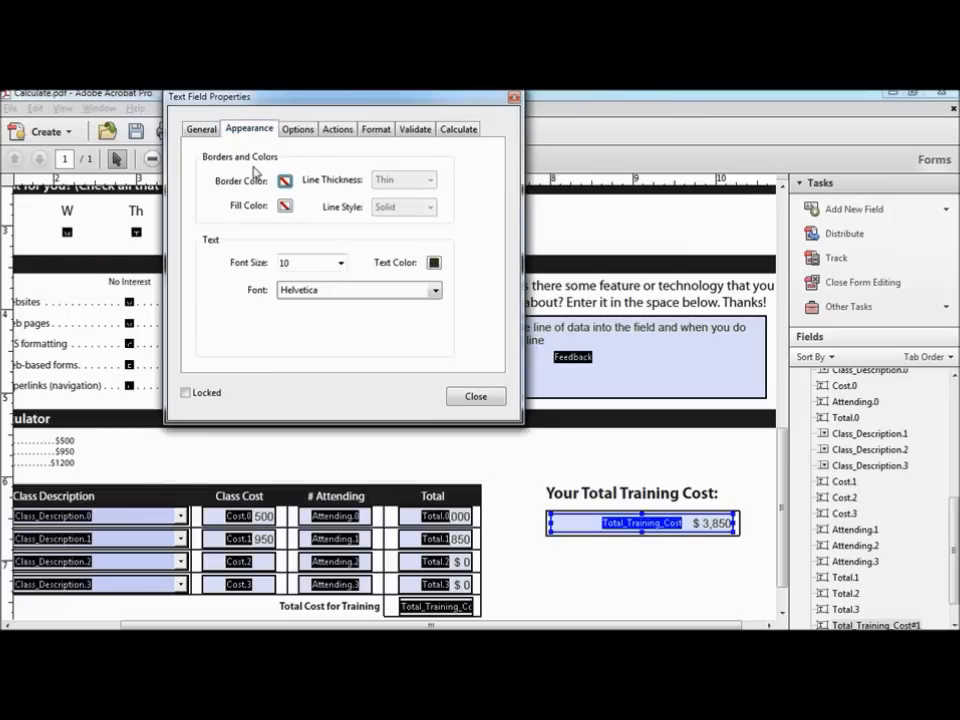
{"action": "left_click", "coordinate": [340, 262]}
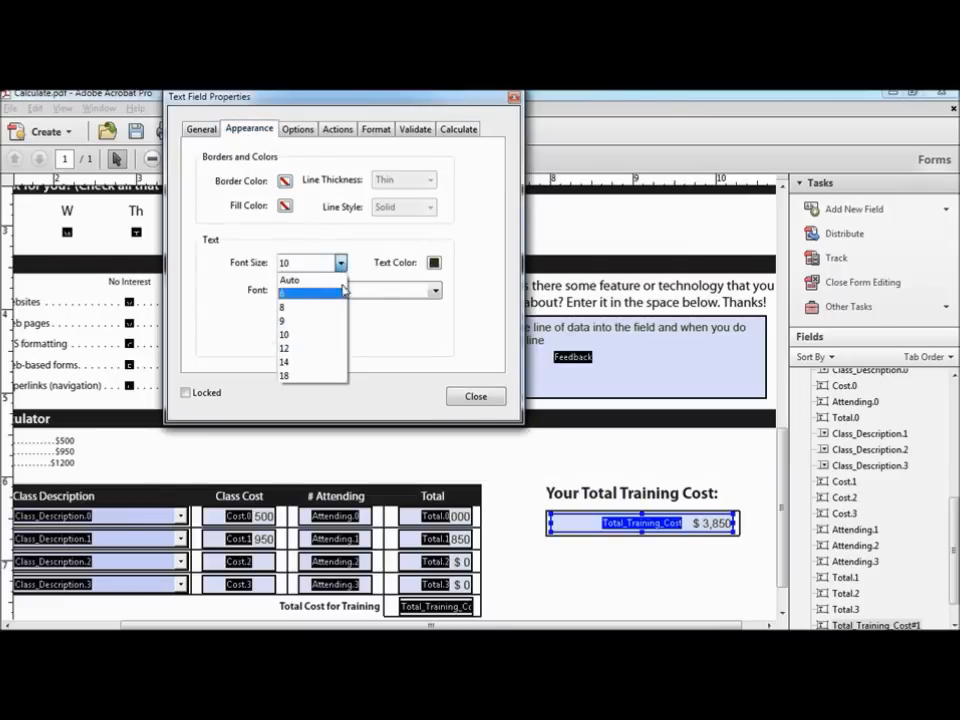
{"action": "left_click", "coordinate": [297, 364]}
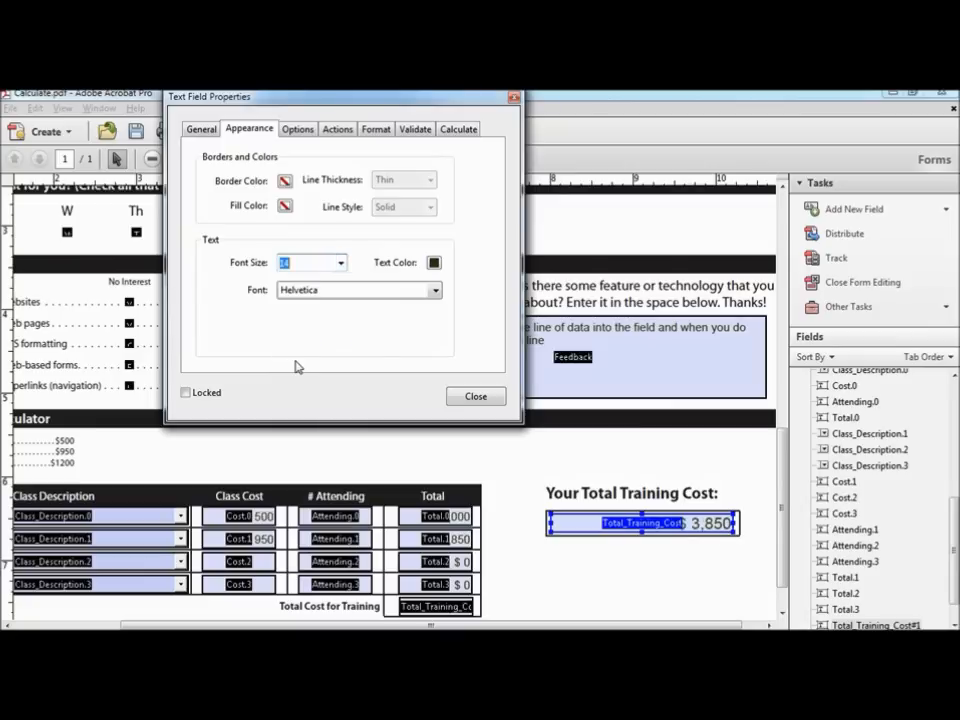
{"action": "left_click", "coordinate": [436, 291]}
{"action": "left_click", "coordinate": [366, 334]}
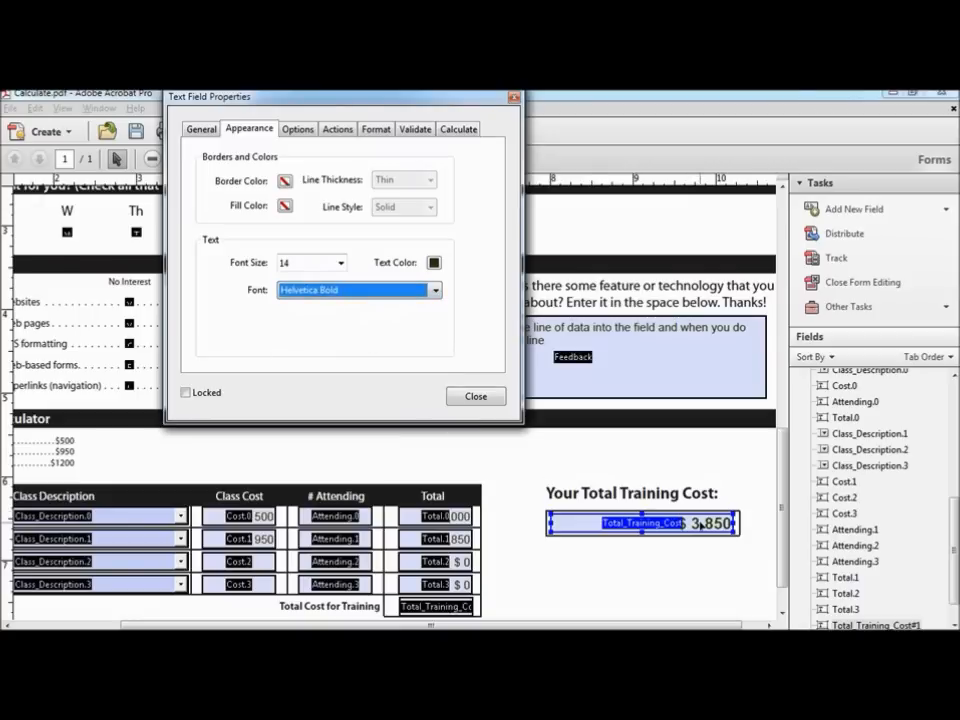
{"action": "left_click", "coordinate": [199, 130]}
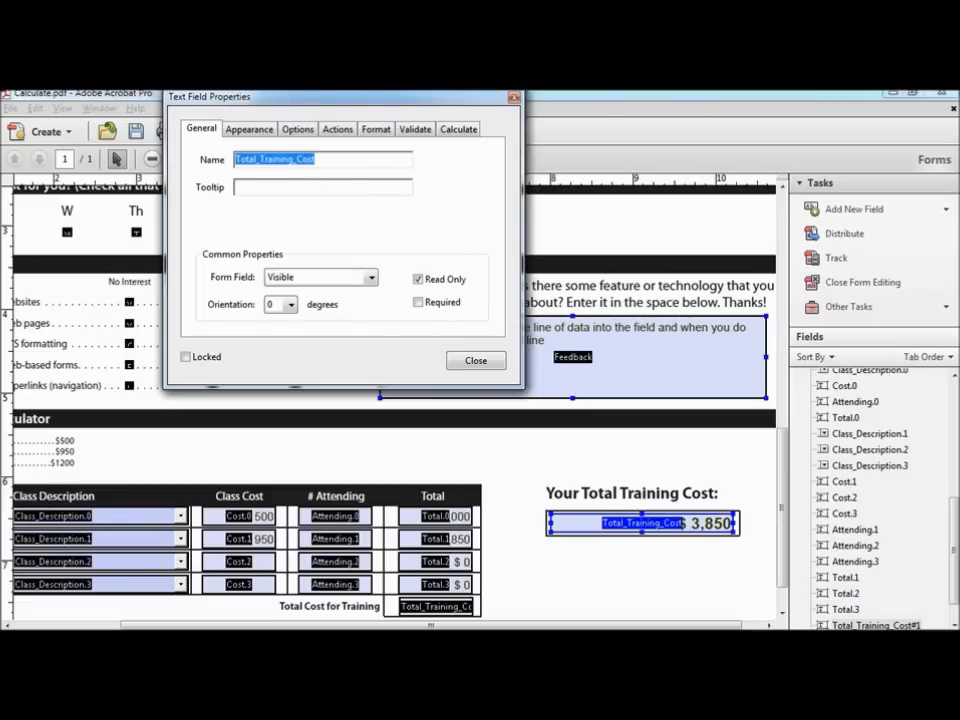
{"action": "left_click", "coordinate": [514, 100]}
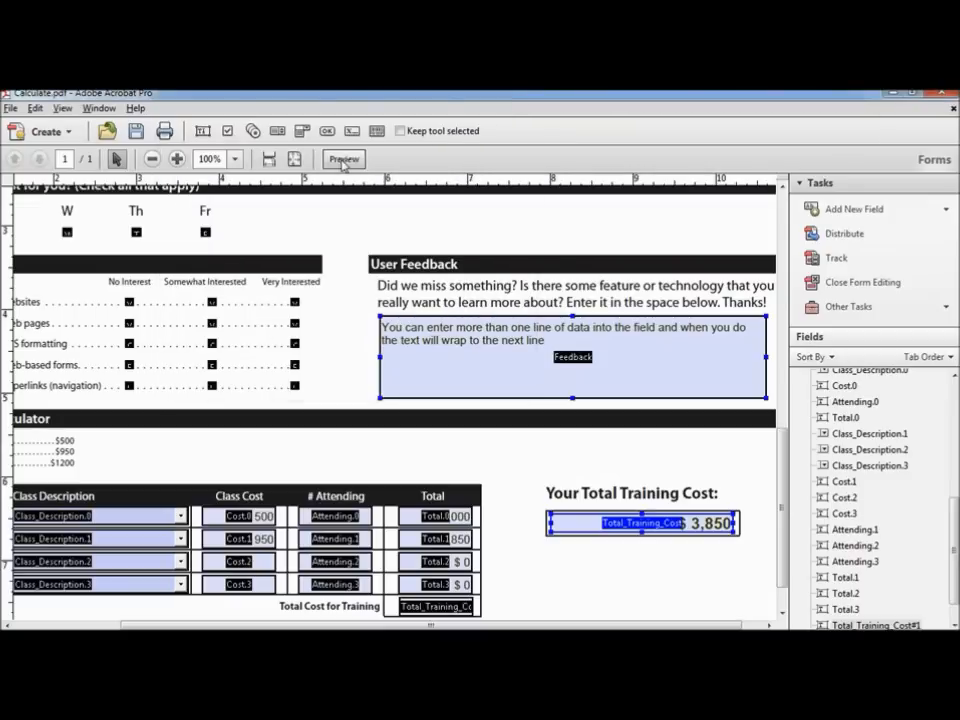
Step: Preview the form to confirm Your Total Training Cost reads $3,850
{"action": "left_click", "coordinate": [343, 160]}
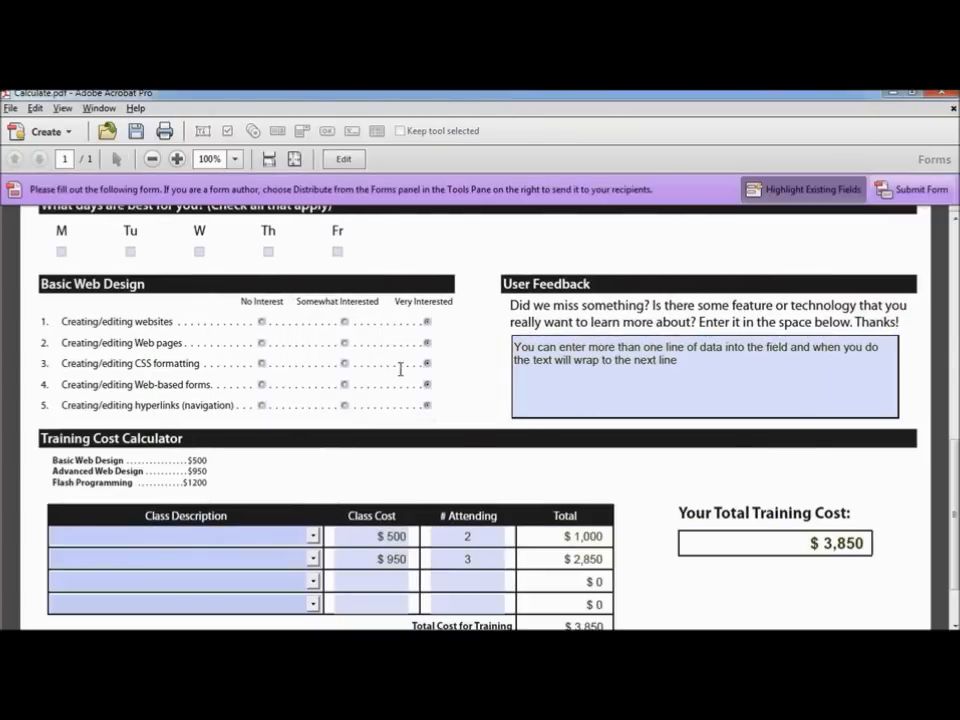
{"action": "scroll", "coordinate": [658, 461], "scroll_direction": "down", "scroll_amount": 1}
{"action": "scroll", "coordinate": [658, 461], "scroll_direction": "down", "scroll_amount": 1}
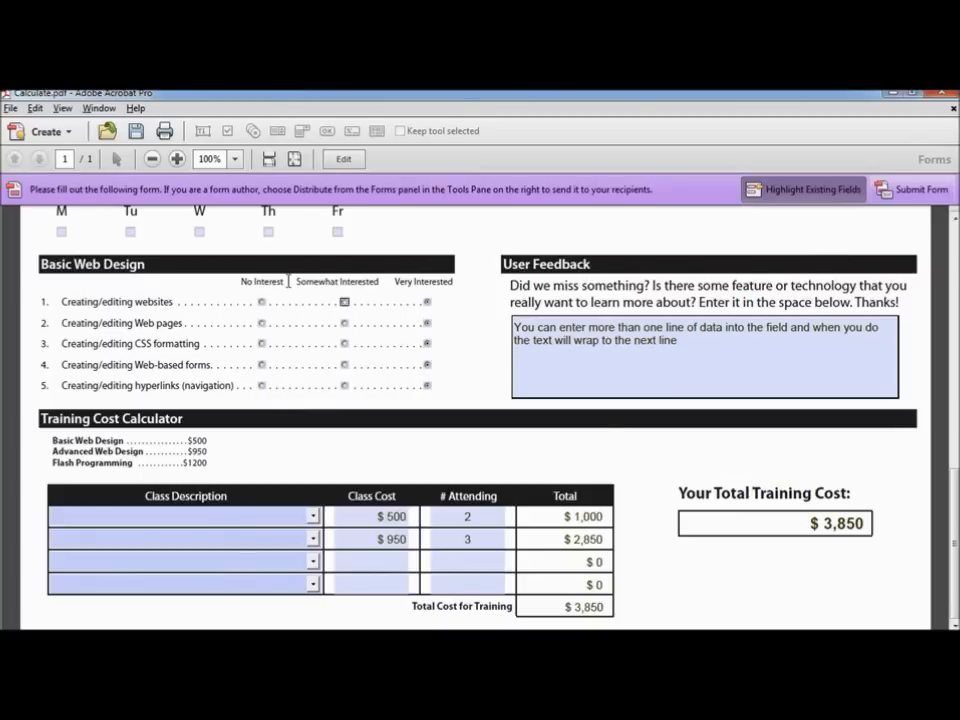
{"action": "left_click", "coordinate": [10, 108]}
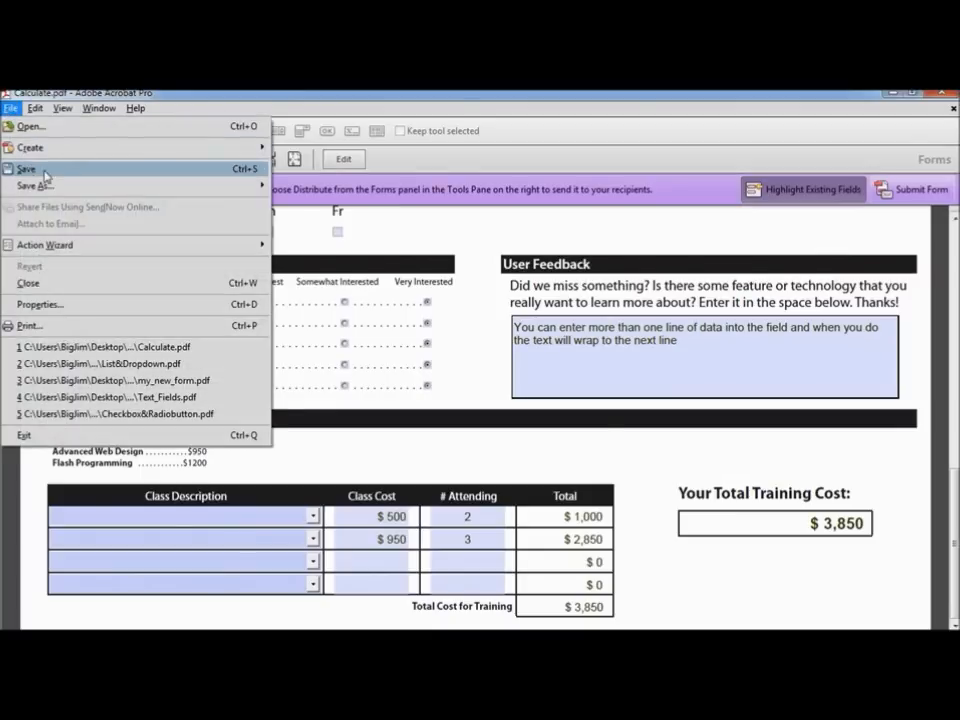
Step: Save the form as a PDF over my_new_form.pdf, confirming the replacement
{"action": "mouse_move", "coordinate": [45, 186]}
{"action": "left_click", "coordinate": [287, 193]}
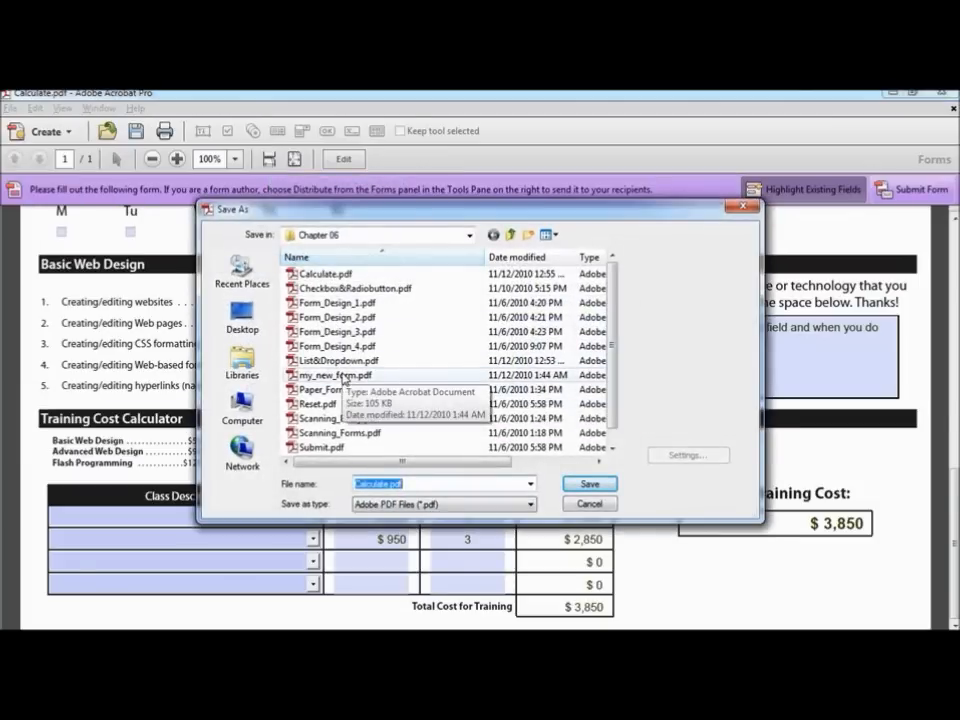
{"action": "left_click", "coordinate": [343, 376]}
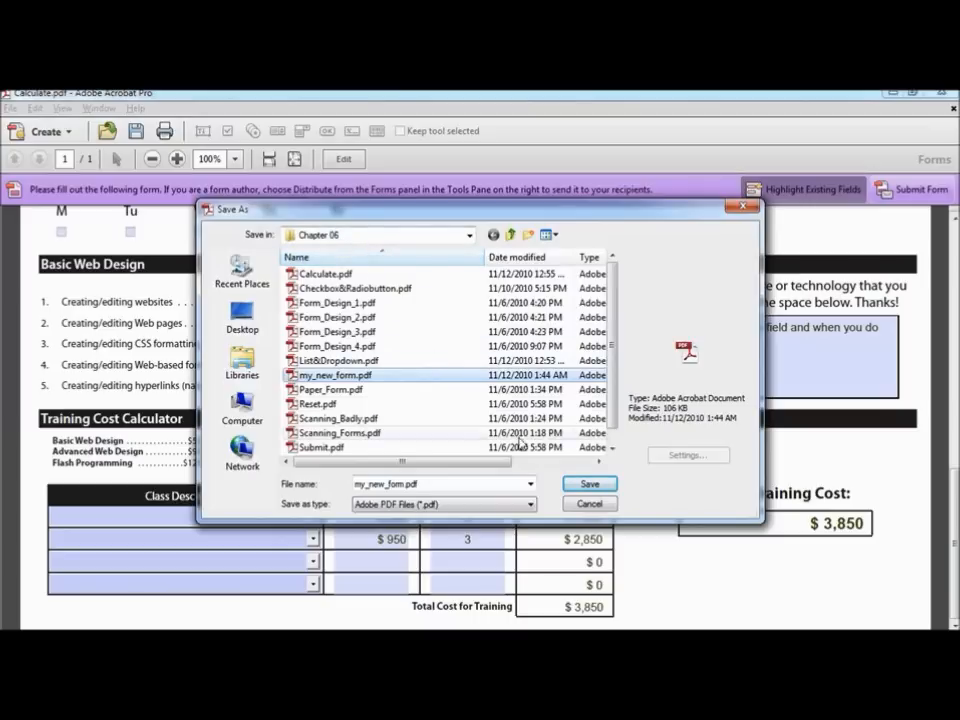
{"action": "left_click", "coordinate": [600, 486]}
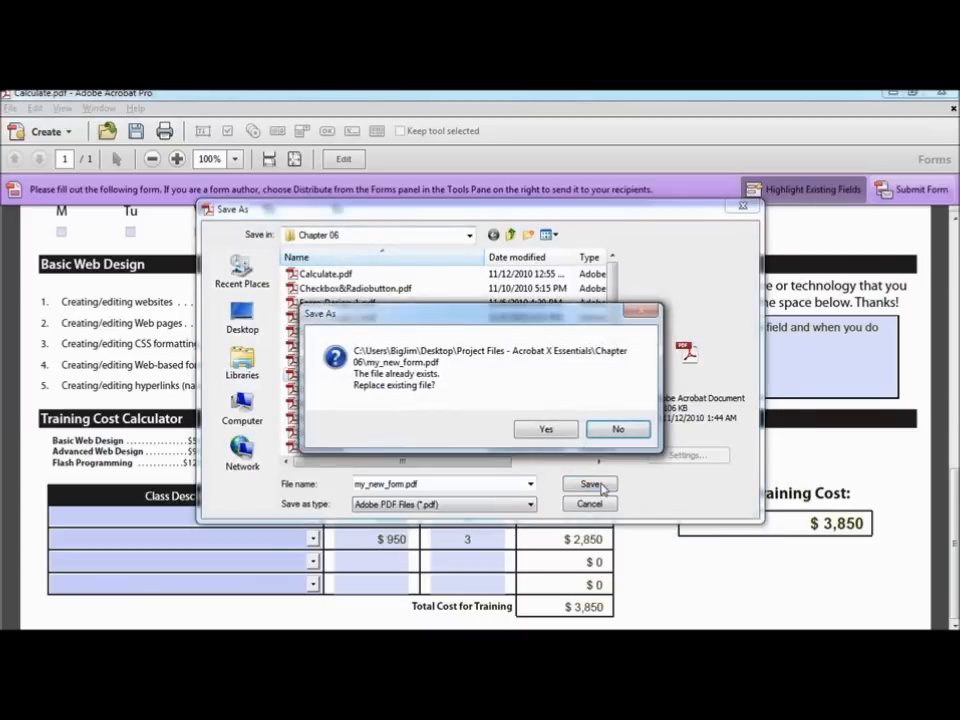
{"action": "left_click", "coordinate": [546, 430]}
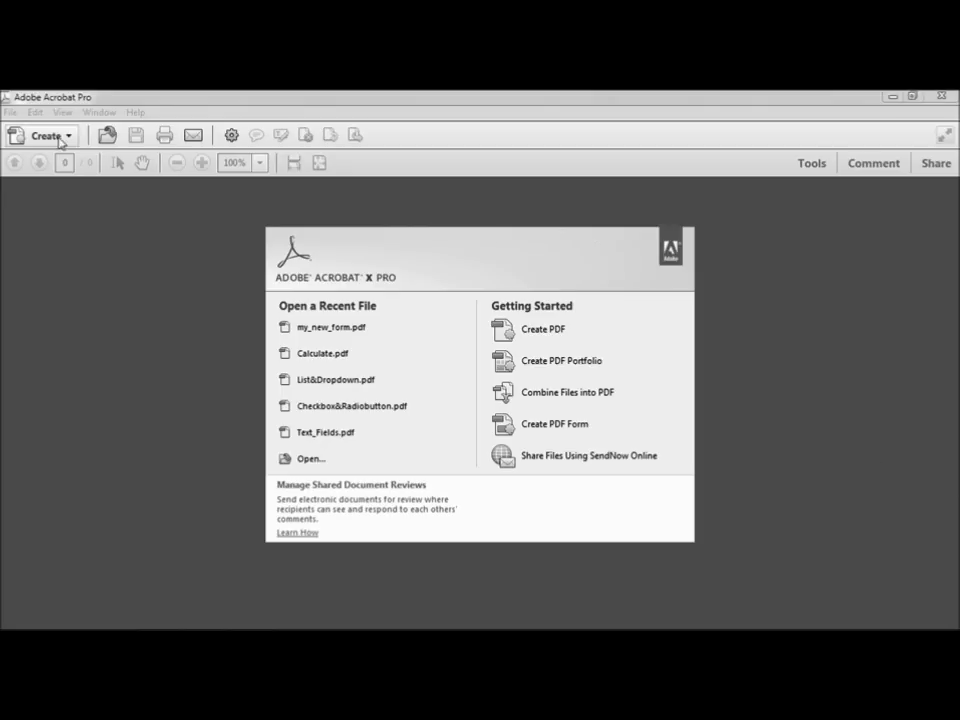
Step: Open Submit_Button.pdf from the Chapter 06 folder
{"action": "left_click", "coordinate": [10, 112]}
{"action": "left_click", "coordinate": [27, 132]}
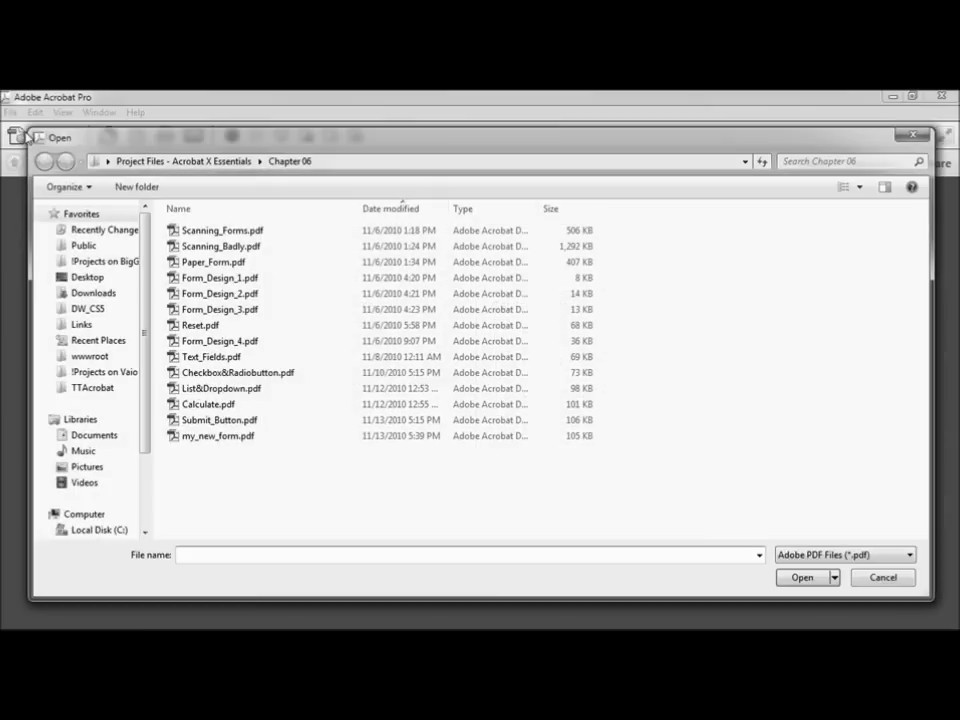
{"action": "left_click", "coordinate": [221, 420]}
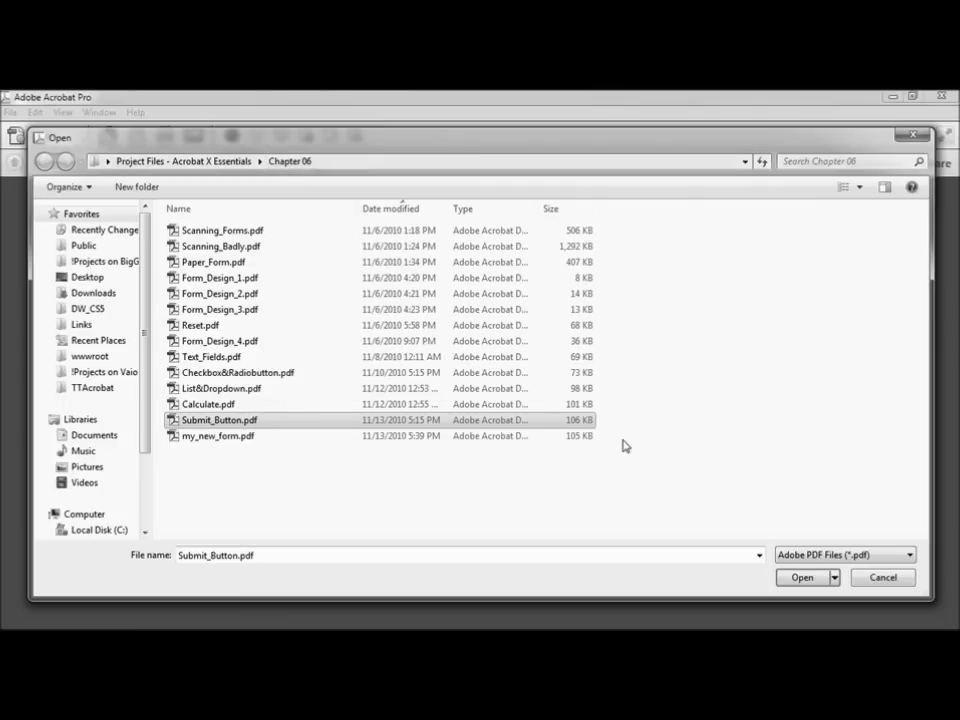
{"action": "left_click", "coordinate": [786, 579]}
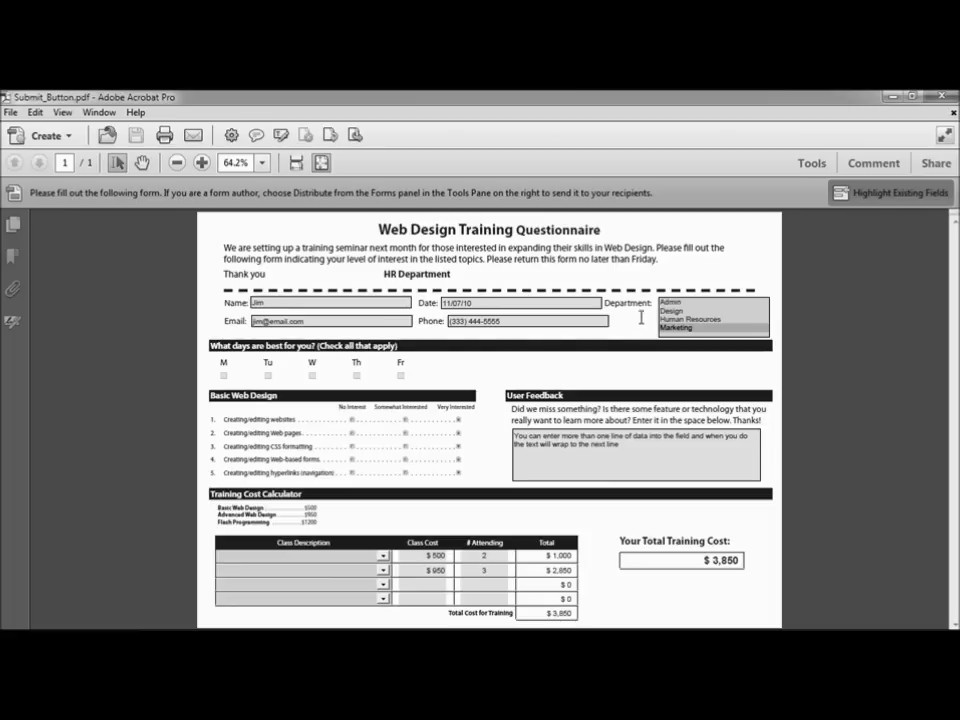
Step: Switch the questionnaire into Forms editing and list the Add New Field types
{"action": "left_click", "coordinate": [811, 166]}
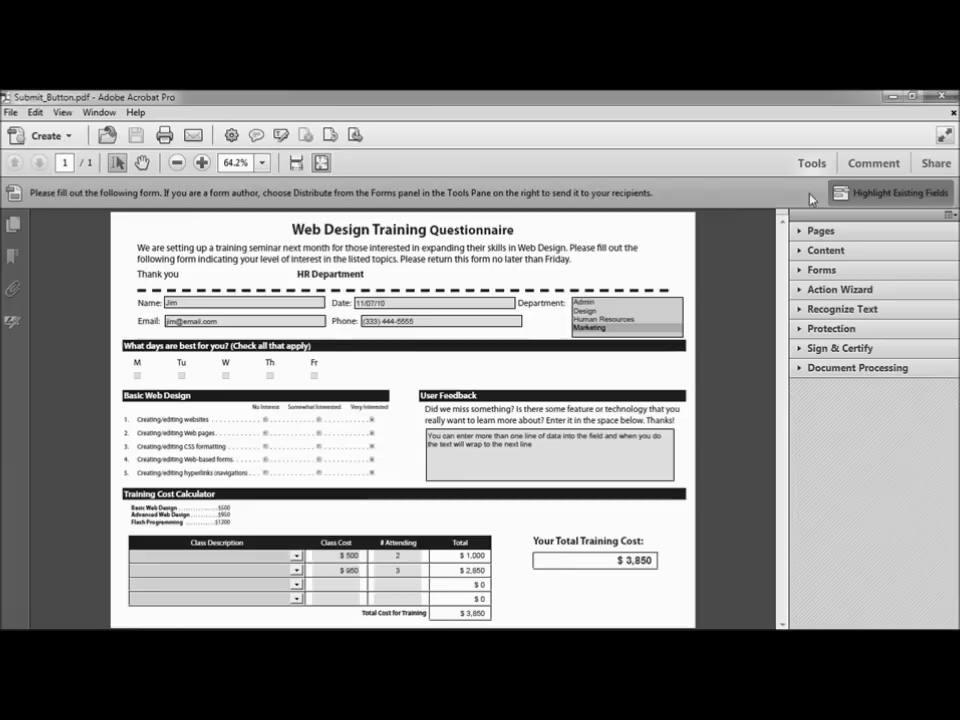
{"action": "left_click", "coordinate": [820, 271]}
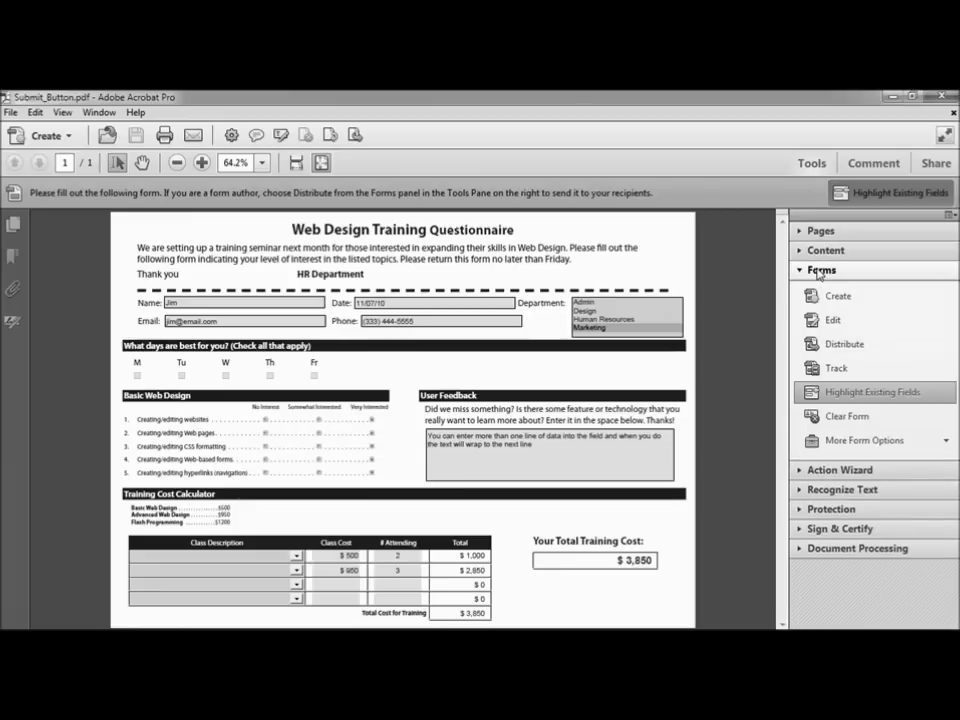
{"action": "left_click", "coordinate": [855, 327]}
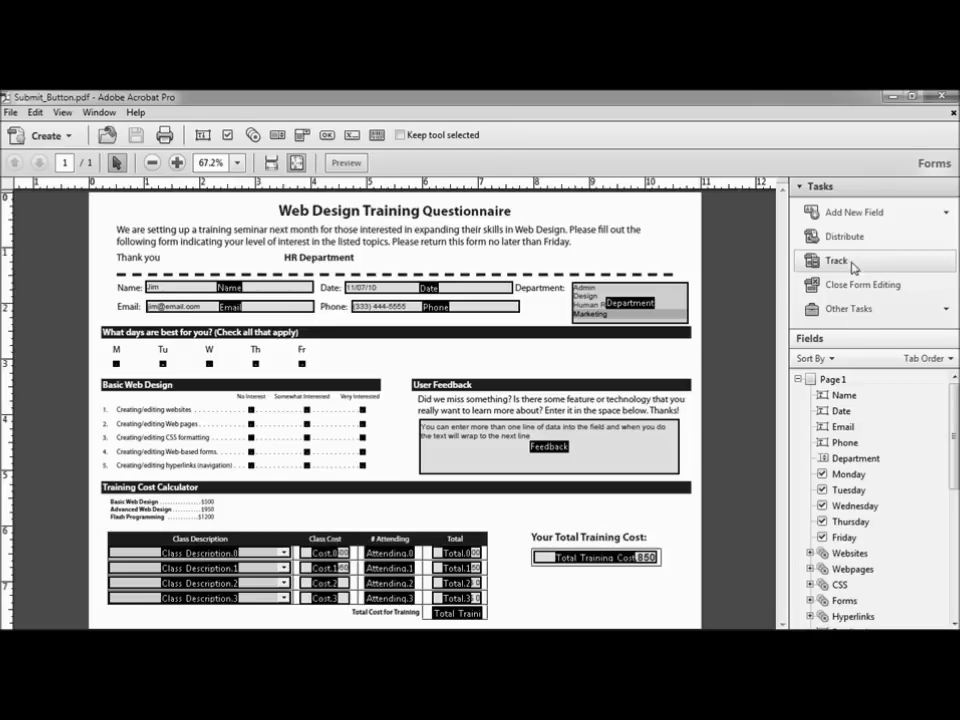
{"action": "left_click", "coordinate": [868, 214]}
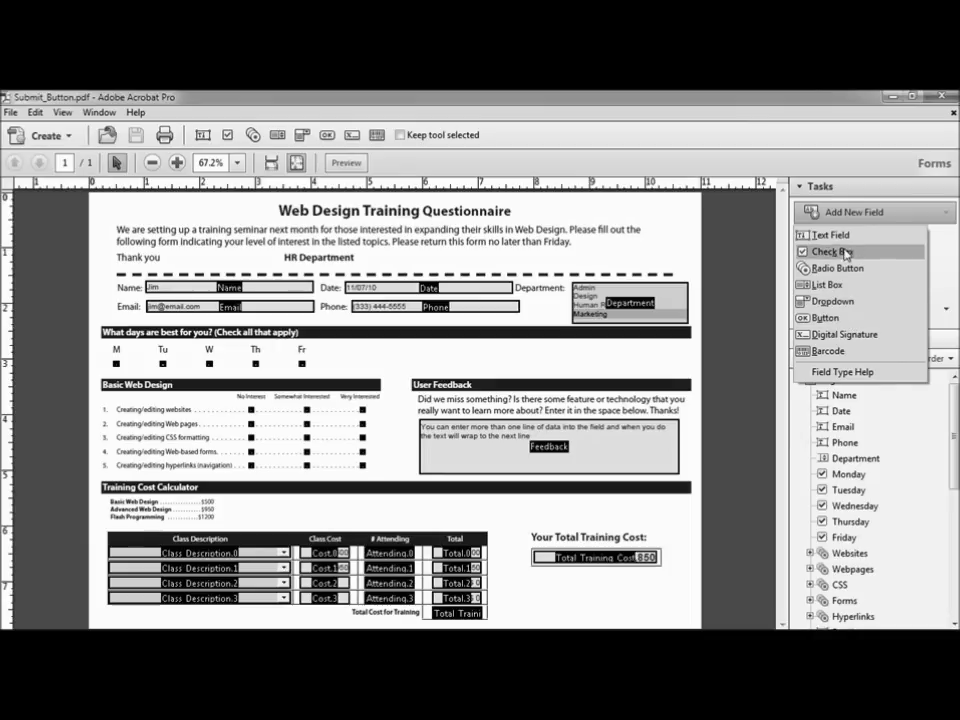
Step: Draw a button field named submit and position it under the Your Total Training Cost box
{"action": "left_click", "coordinate": [828, 318]}
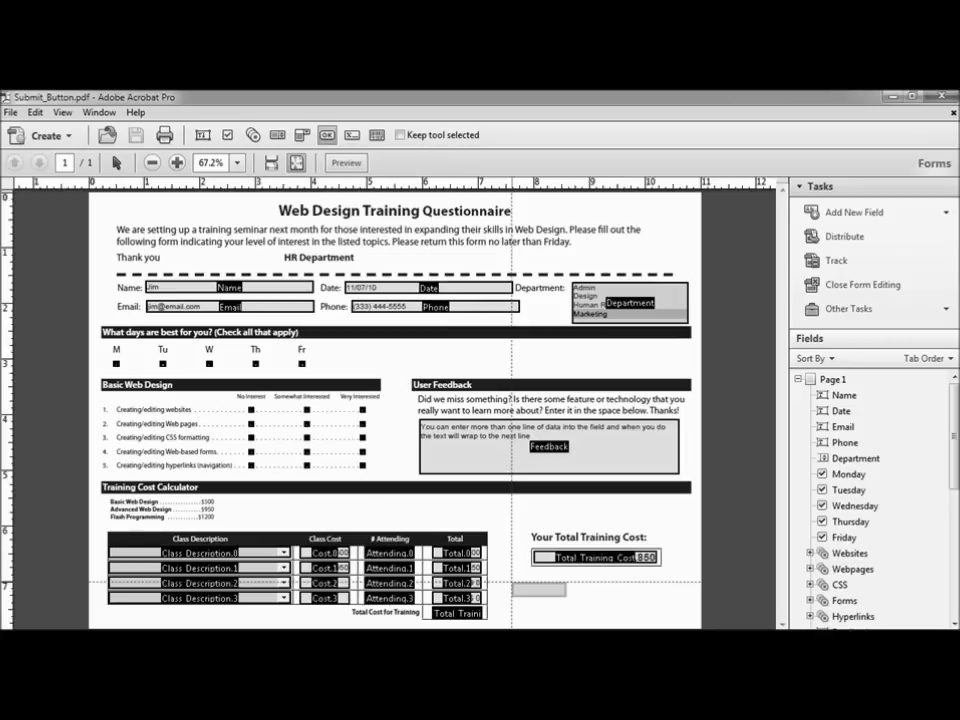
{"action": "left_click_drag", "start_coordinate": [512, 581], "coordinate": [622, 598]}
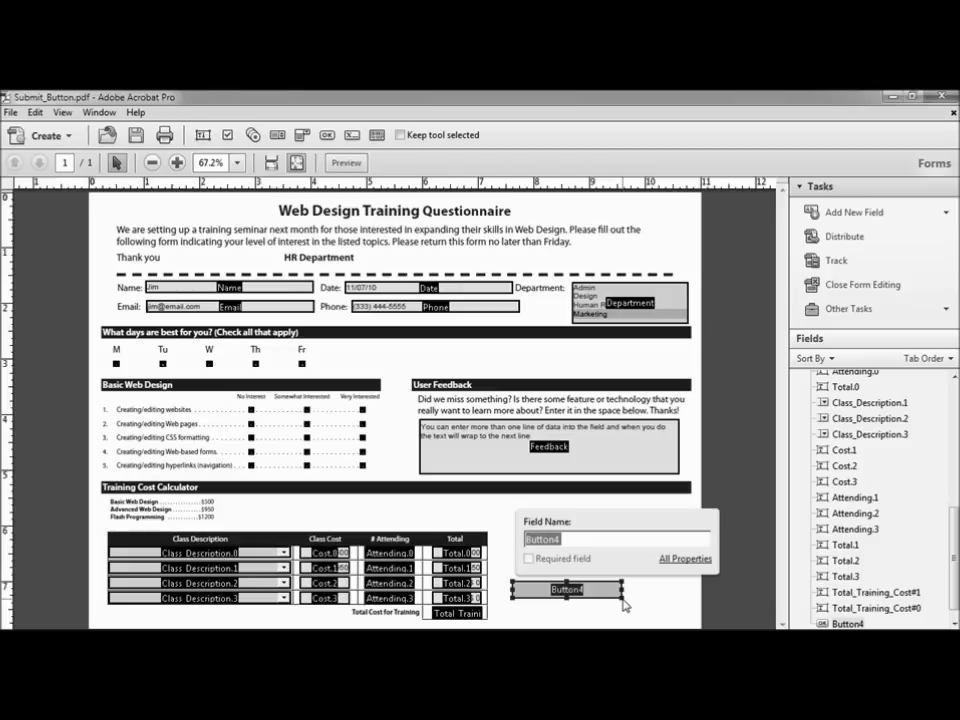
{"action": "type", "text": "submit"}
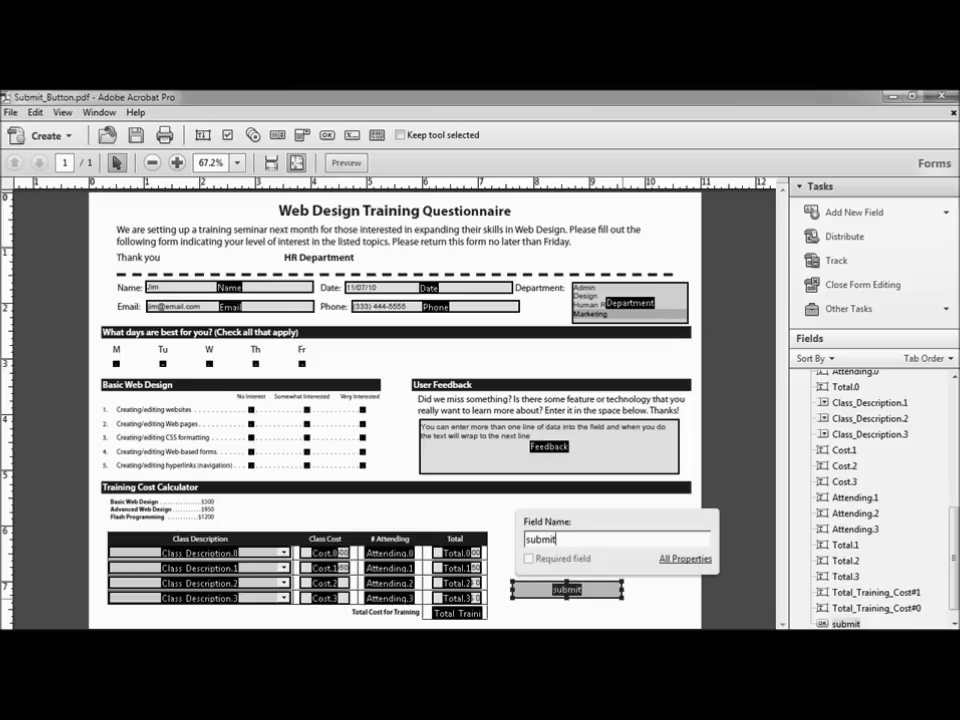
{"action": "left_click_drag", "start_coordinate": [566, 590], "coordinate": [599, 588]}
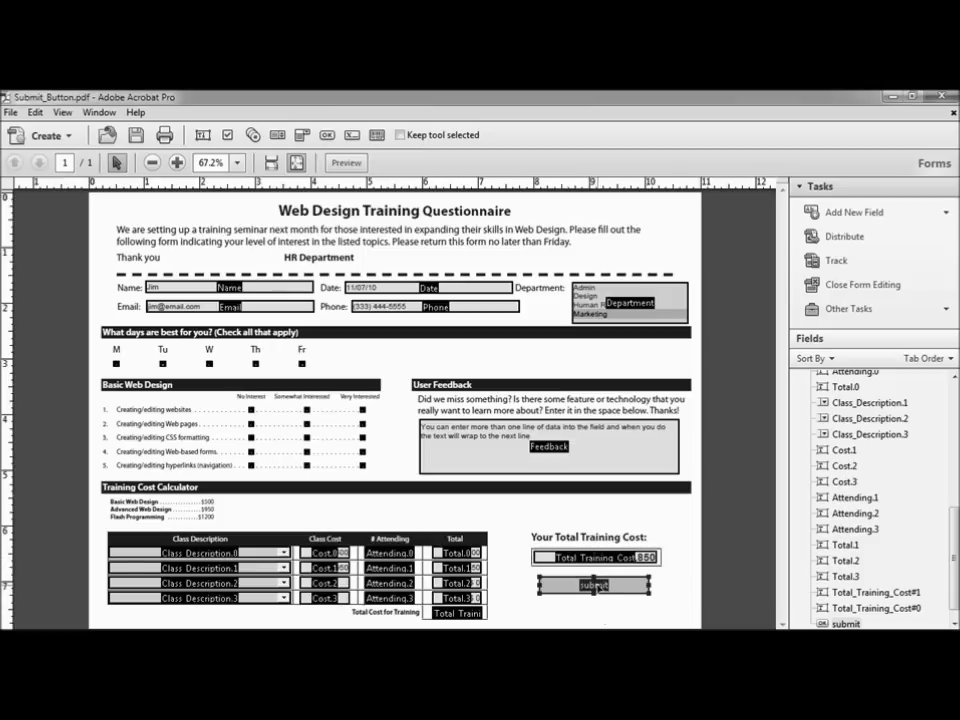
{"action": "double_click", "coordinate": [594, 586]}
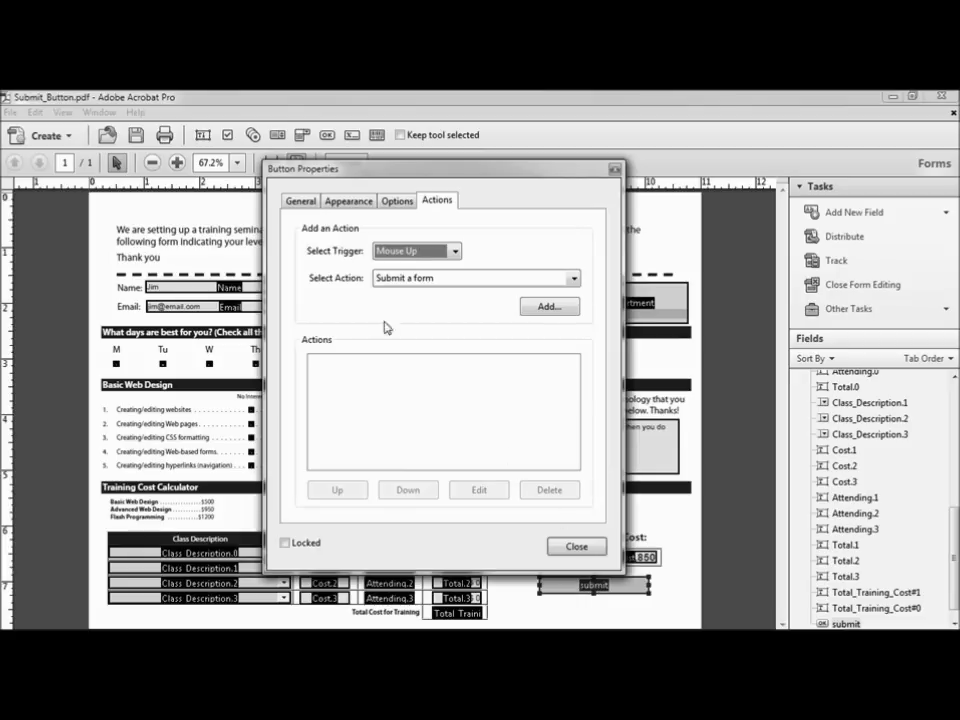
Step: Give the submit button the tooltip 'Click to email your responses'
{"action": "left_click", "coordinate": [304, 204]}
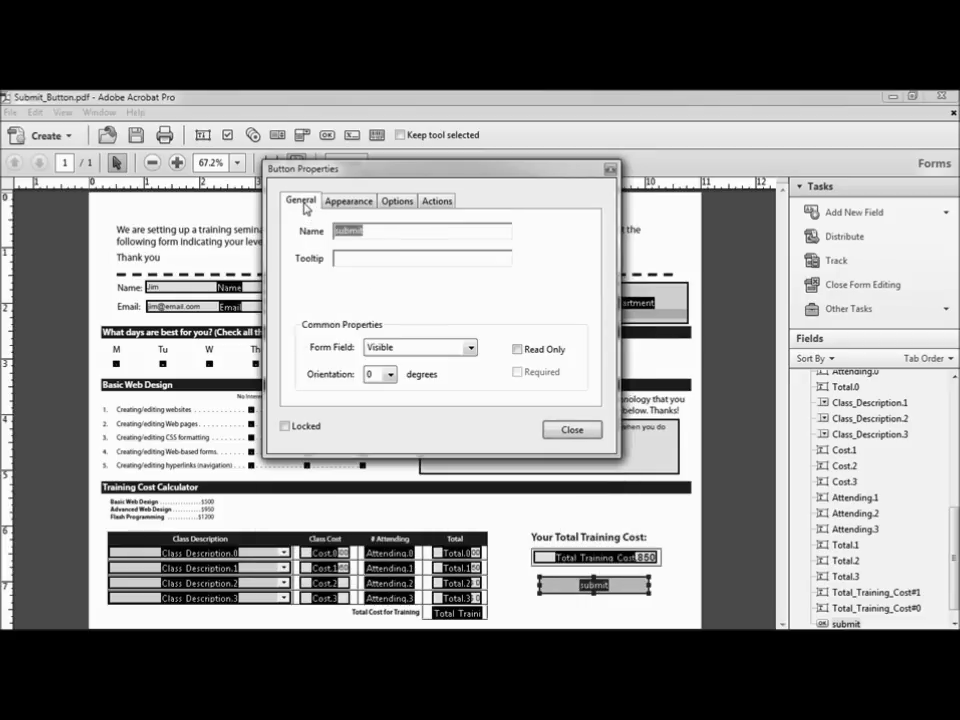
{"action": "left_click", "coordinate": [355, 260]}
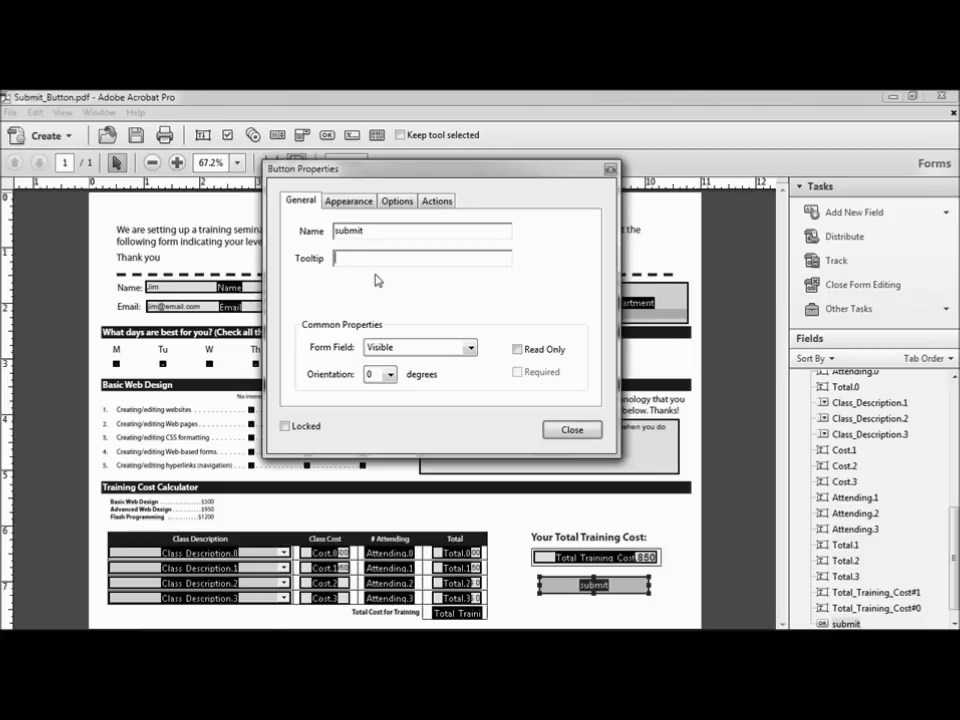
{"action": "type", "text": "Click to email your responses"}
Step: Give the submit button a black border colour and dark grey fill colour
{"action": "left_click", "coordinate": [349, 201]}
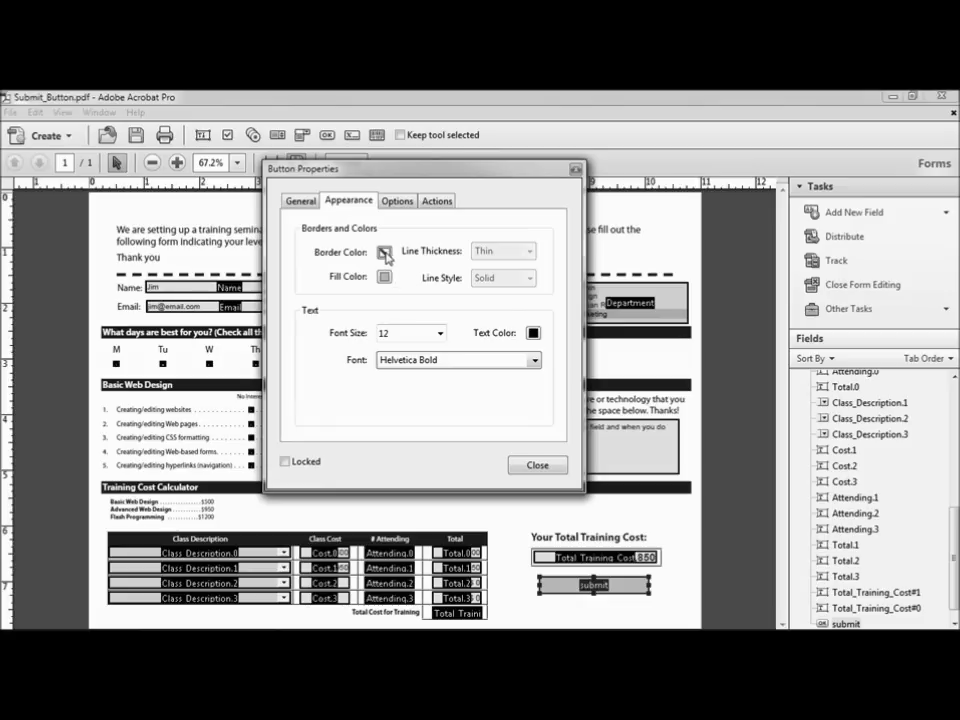
{"action": "left_click", "coordinate": [385, 254]}
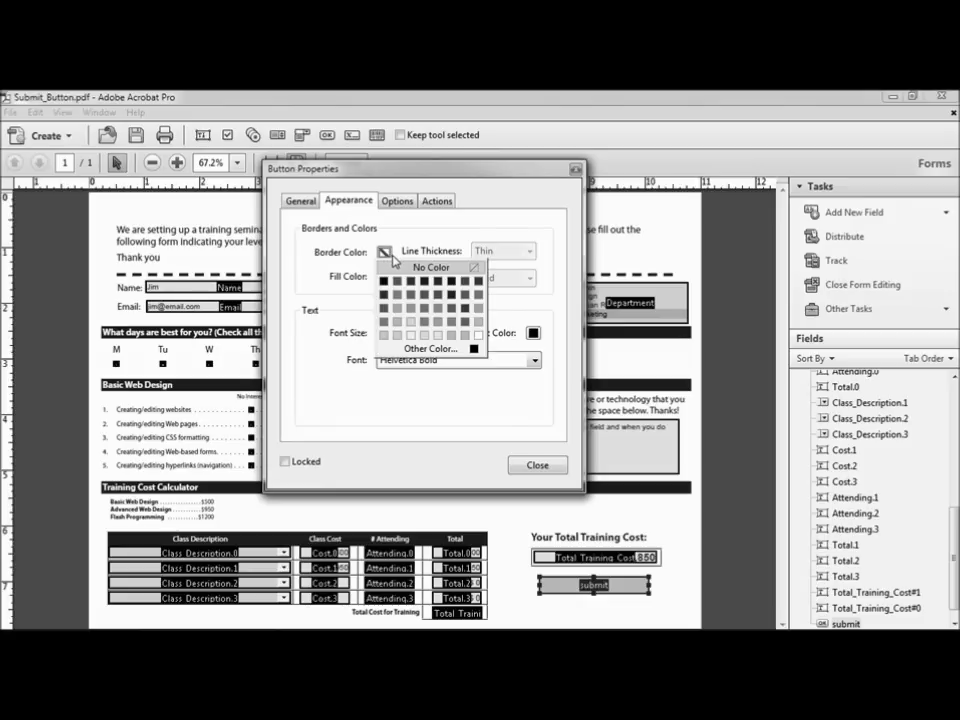
{"action": "left_click", "coordinate": [426, 286]}
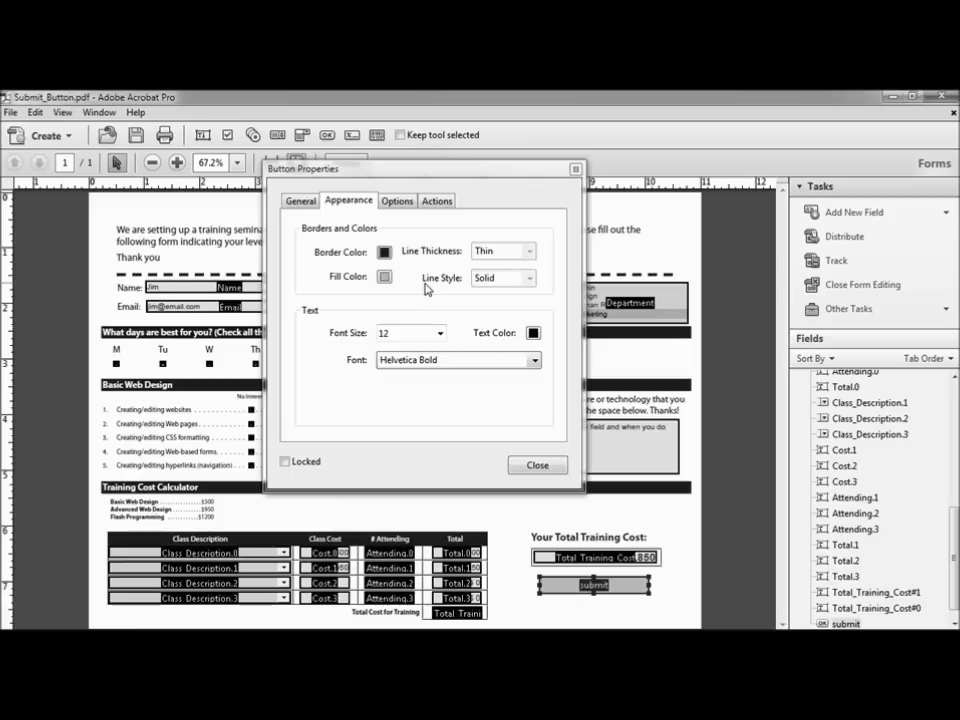
{"action": "left_click", "coordinate": [384, 277]}
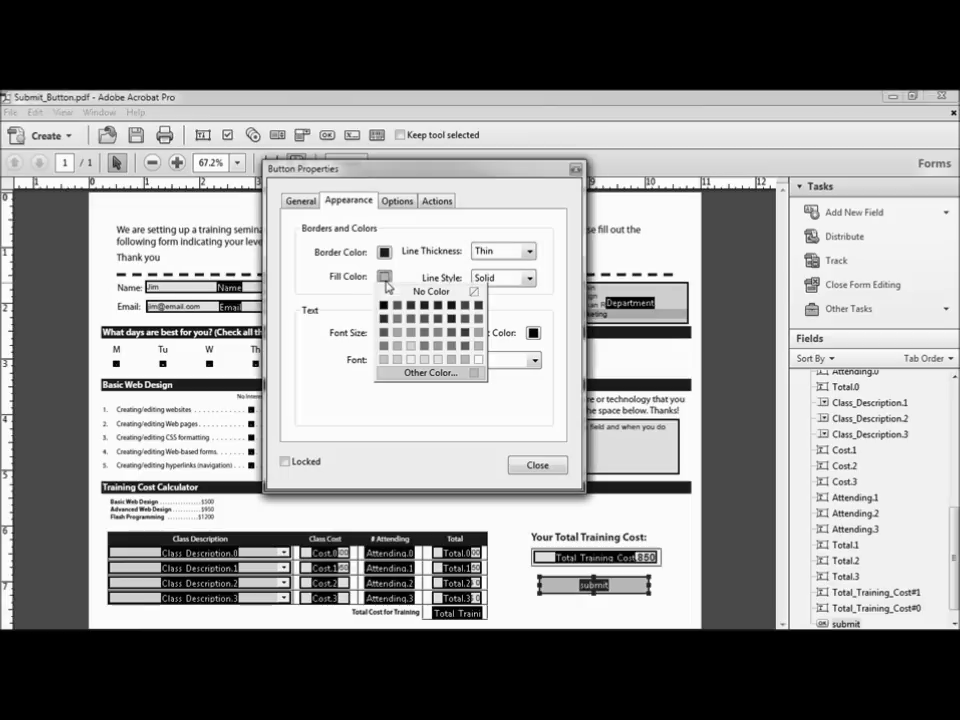
{"action": "left_click", "coordinate": [423, 319]}
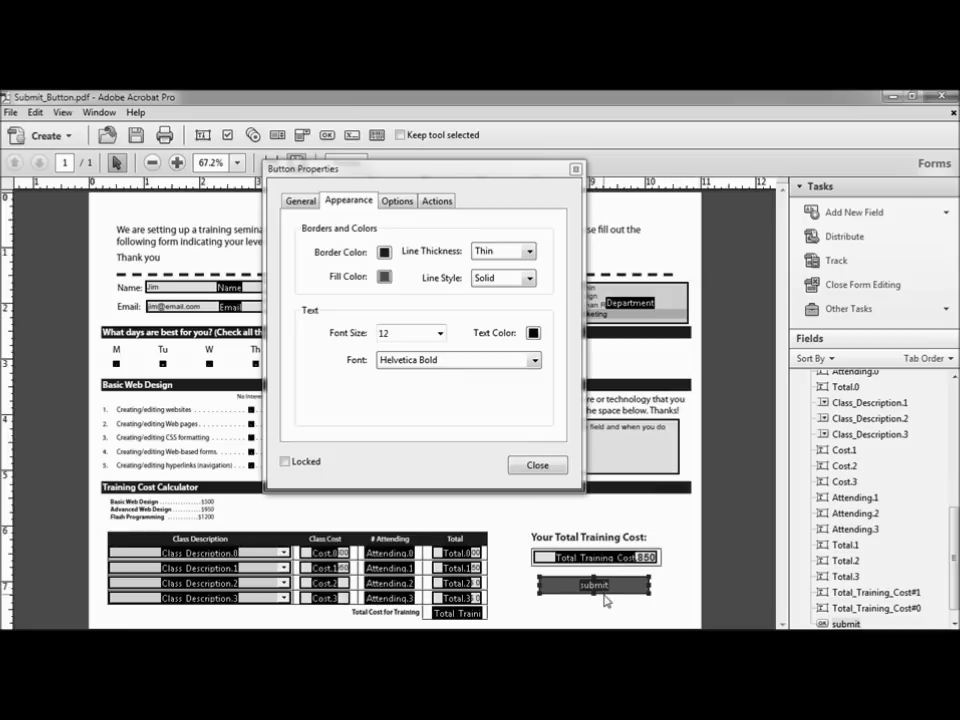
Step: Keep the Thin border width, set line style to Beveled and text colour to white
{"action": "left_click", "coordinate": [531, 257]}
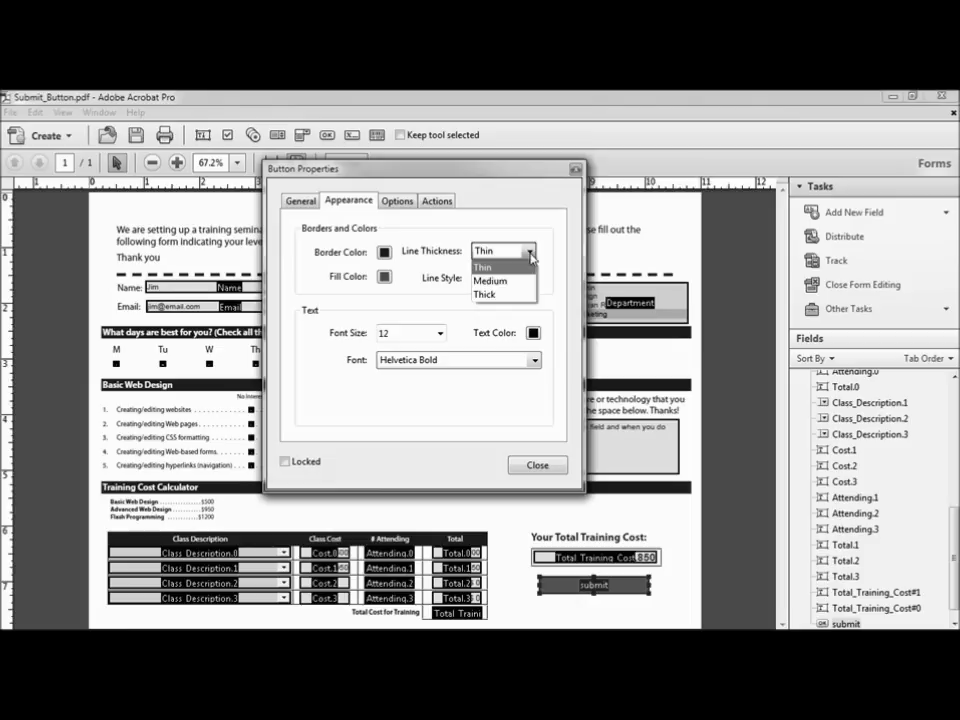
{"action": "left_click", "coordinate": [531, 257]}
{"action": "left_click", "coordinate": [529, 278]}
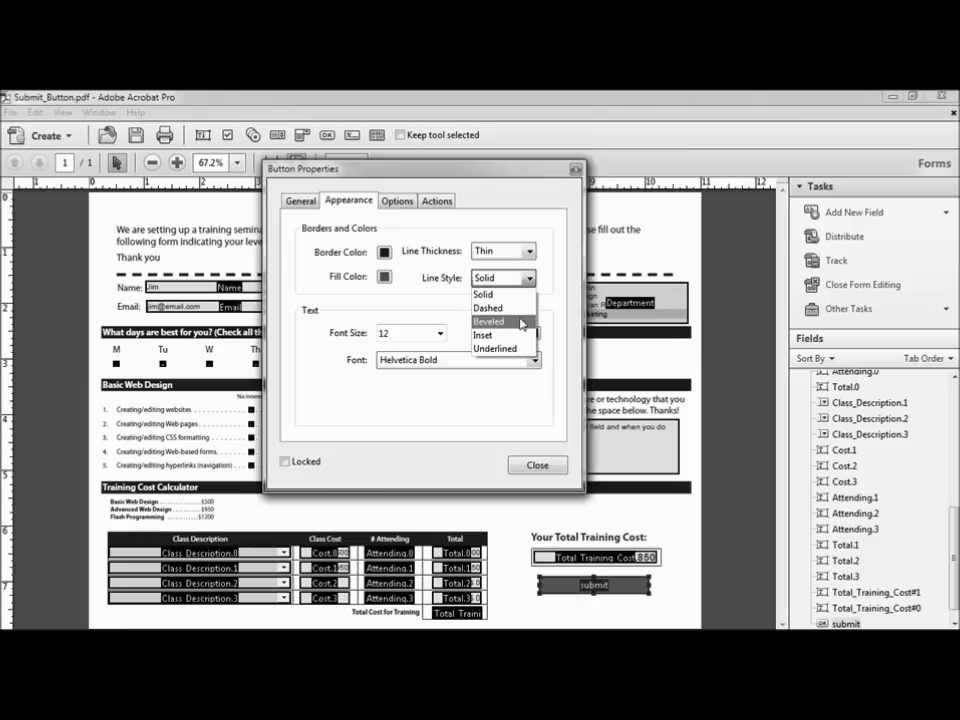
{"action": "left_click", "coordinate": [515, 322]}
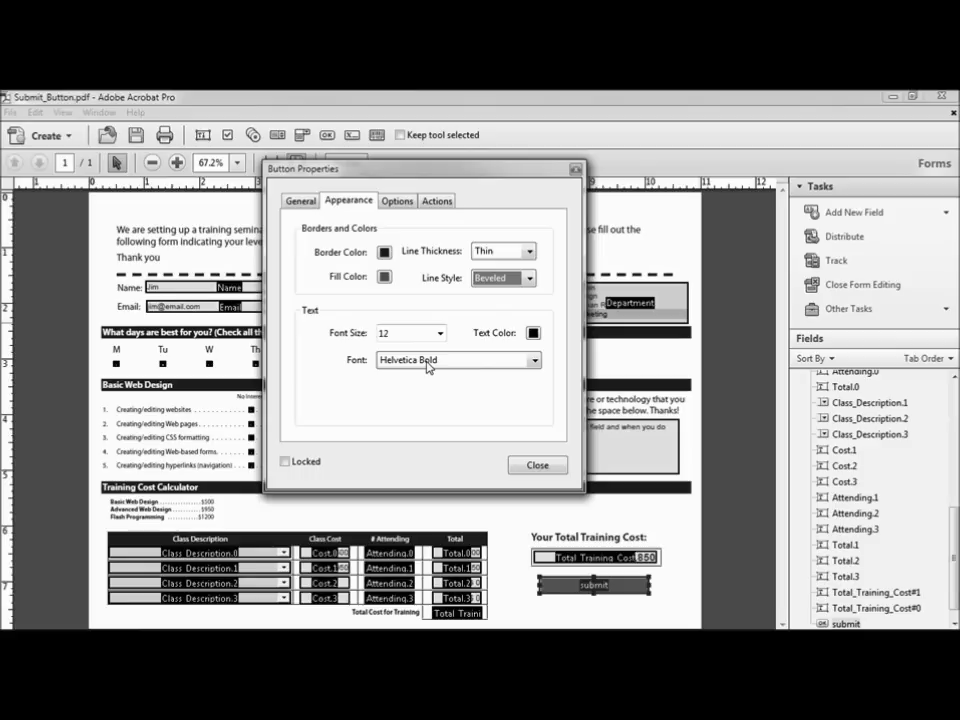
{"action": "left_click", "coordinate": [533, 333]}
{"action": "left_click", "coordinate": [627, 401]}
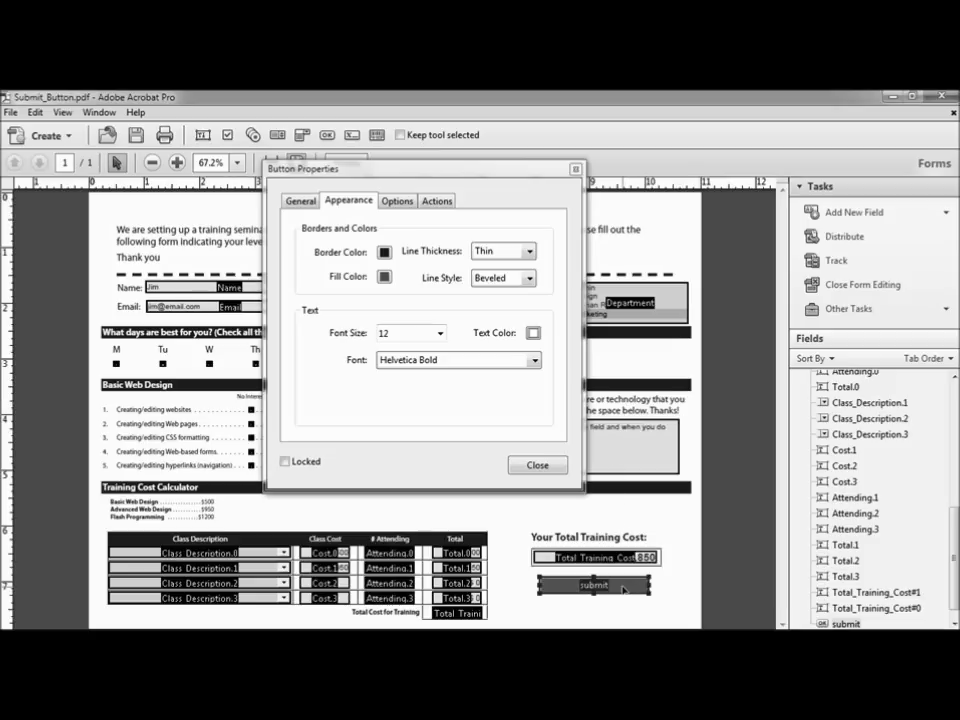
{"action": "left_click", "coordinate": [397, 201]}
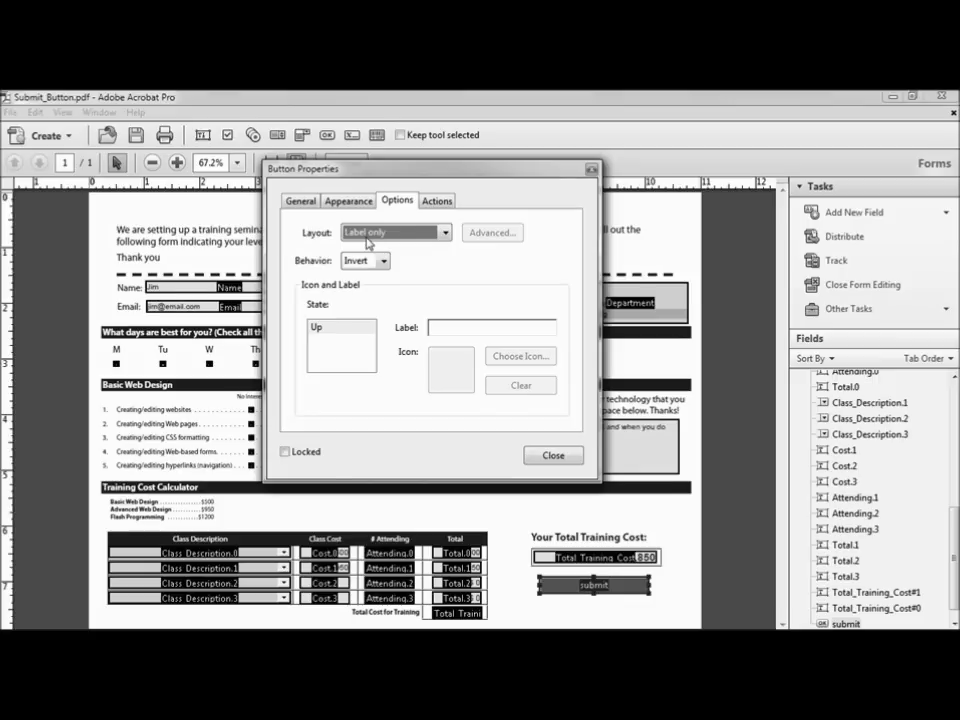
Step: Set the submit button's label text to 'Click to Email'
{"action": "left_click", "coordinate": [448, 327]}
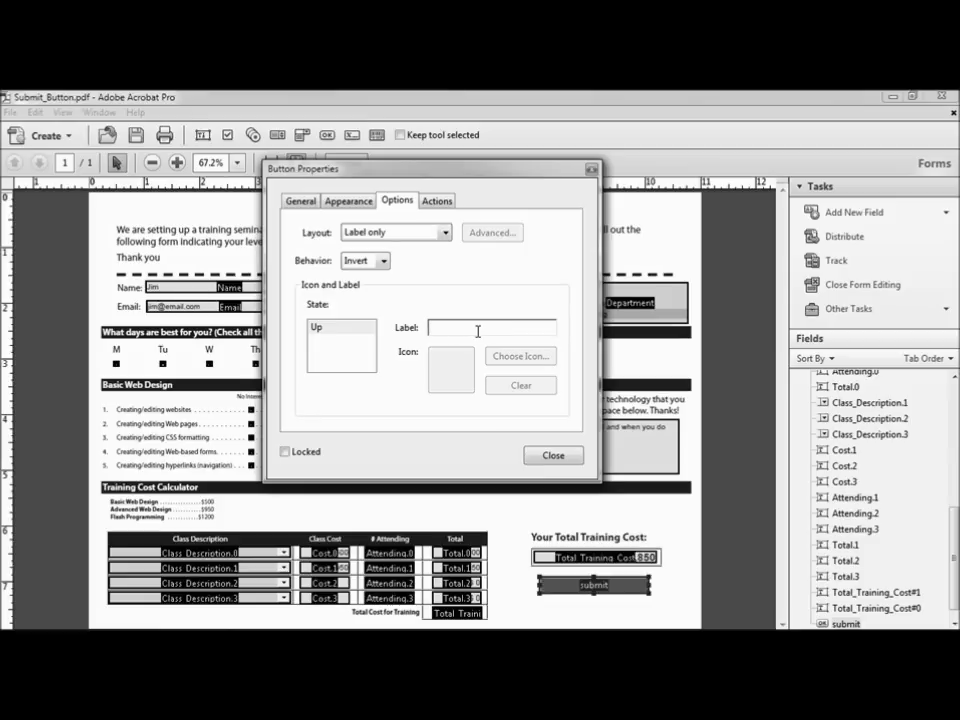
{"action": "type", "text": "Click to Email"}
{"action": "key", "text": "Return"}
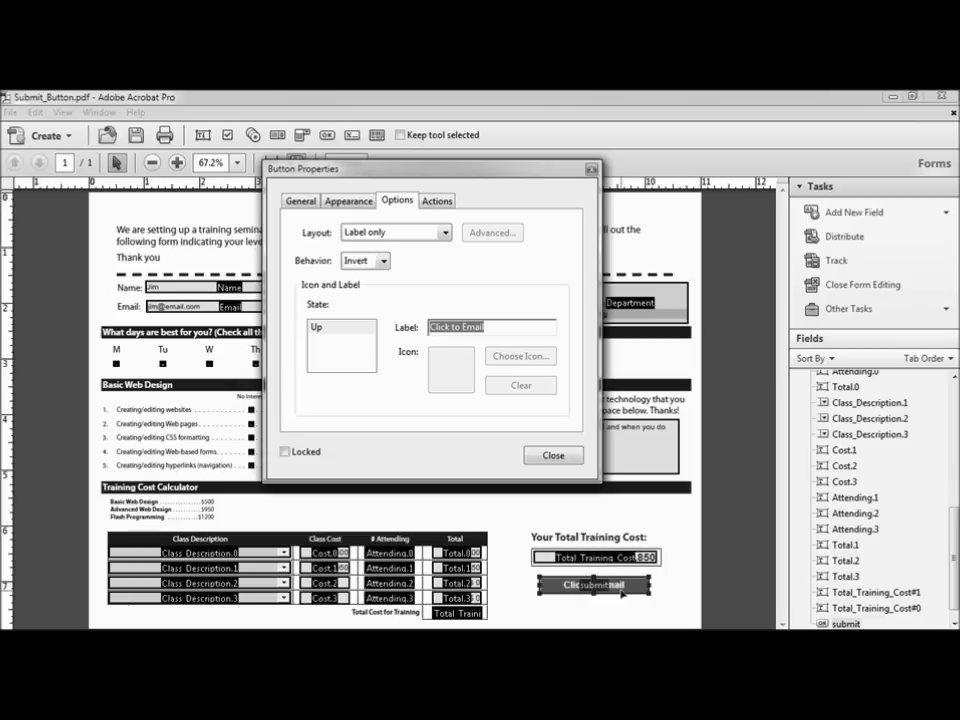
{"action": "left_click", "coordinate": [438, 201]}
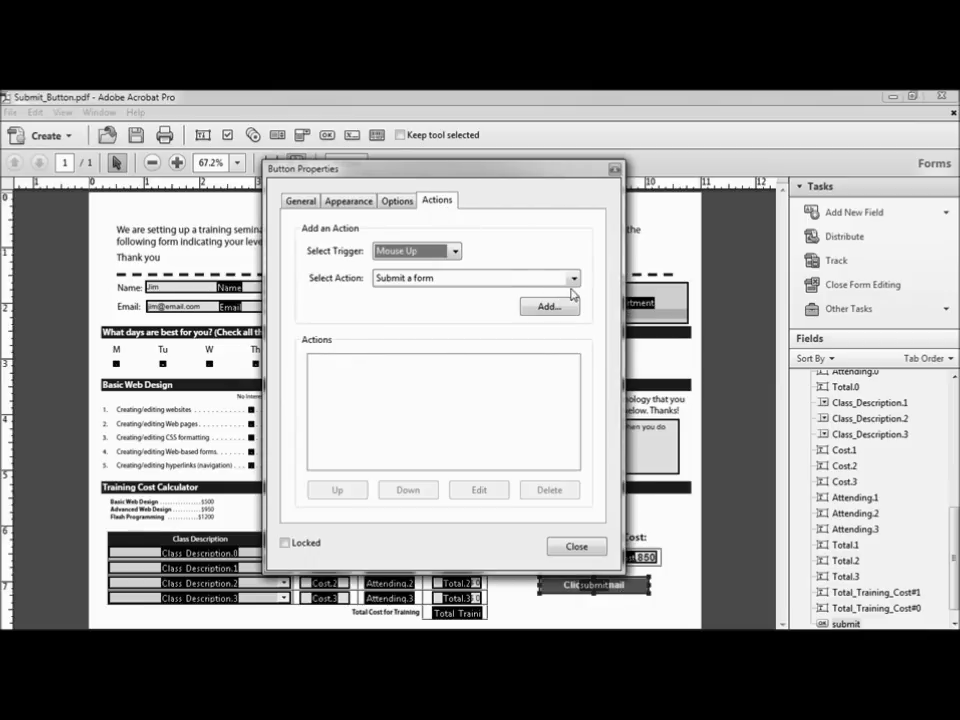
Step: Add a 'Submit a form' action to the button with the Mouse Up trigger
{"action": "left_click", "coordinate": [574, 280]}
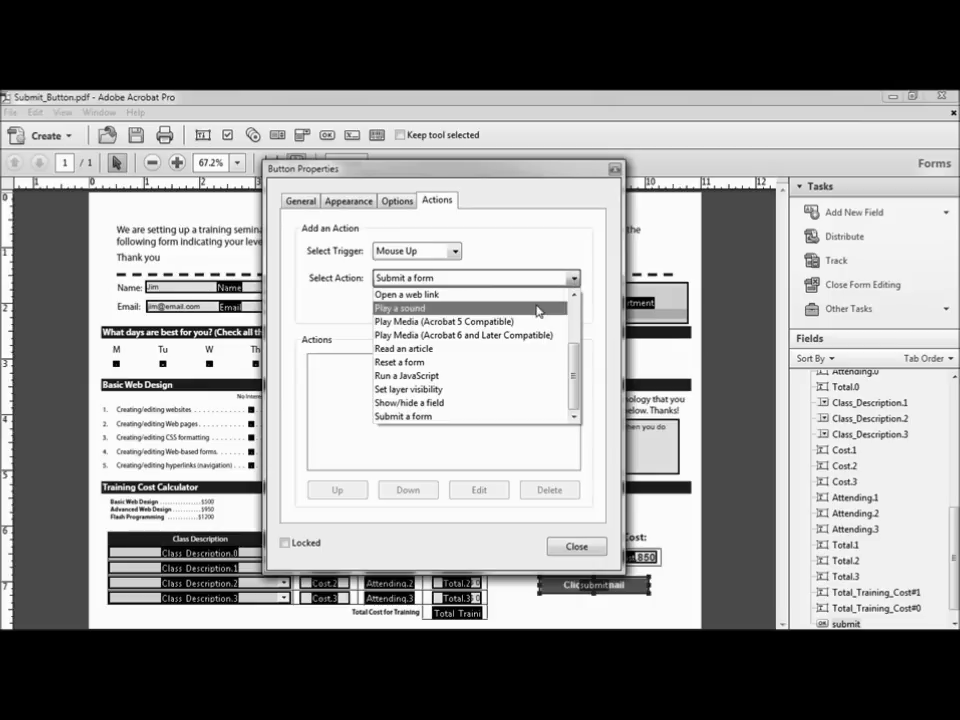
{"action": "left_click", "coordinate": [431, 418]}
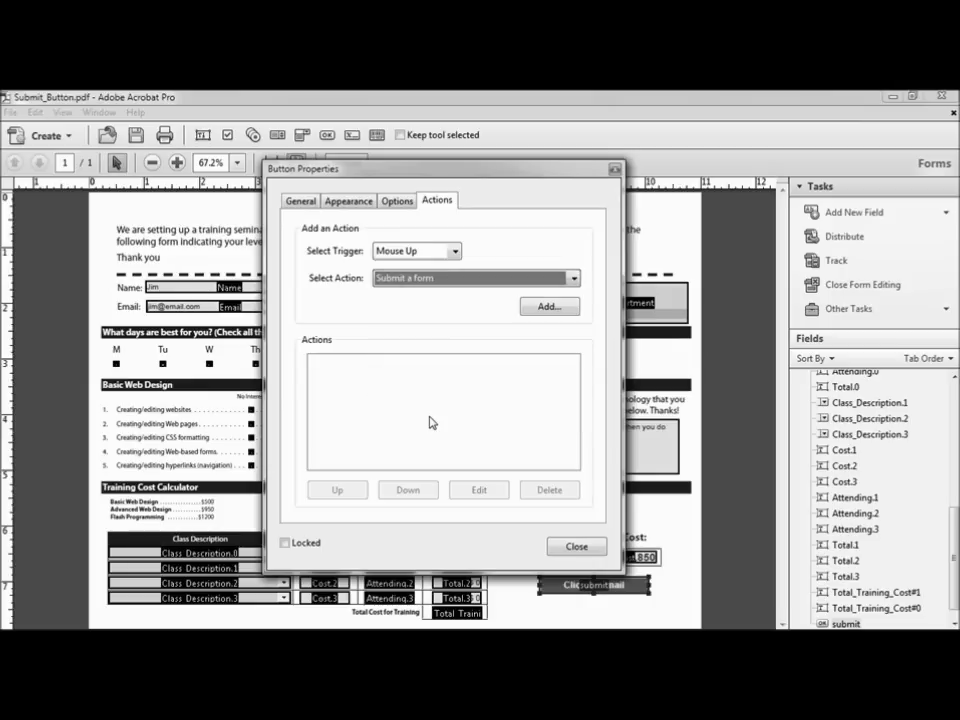
{"action": "left_click", "coordinate": [455, 253]}
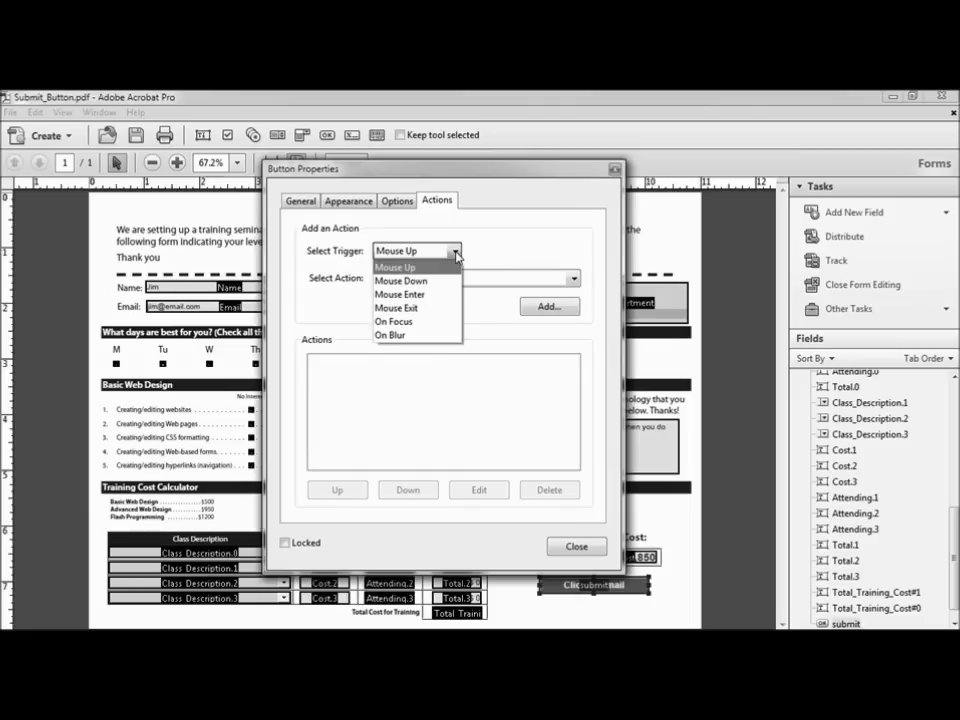
{"action": "left_click", "coordinate": [407, 268]}
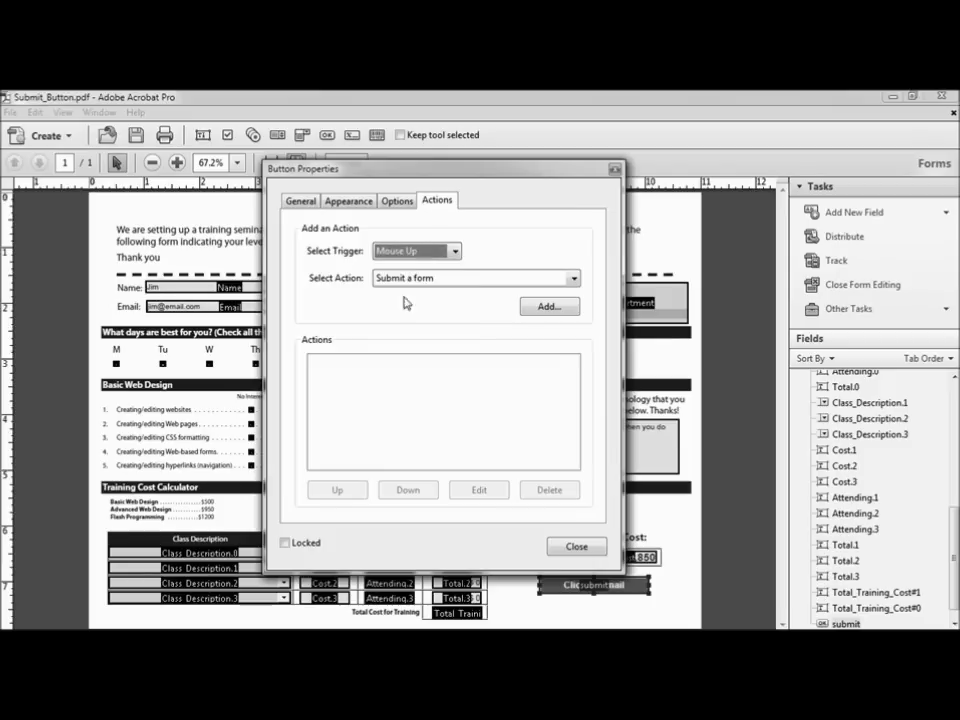
{"action": "left_click", "coordinate": [548, 307]}
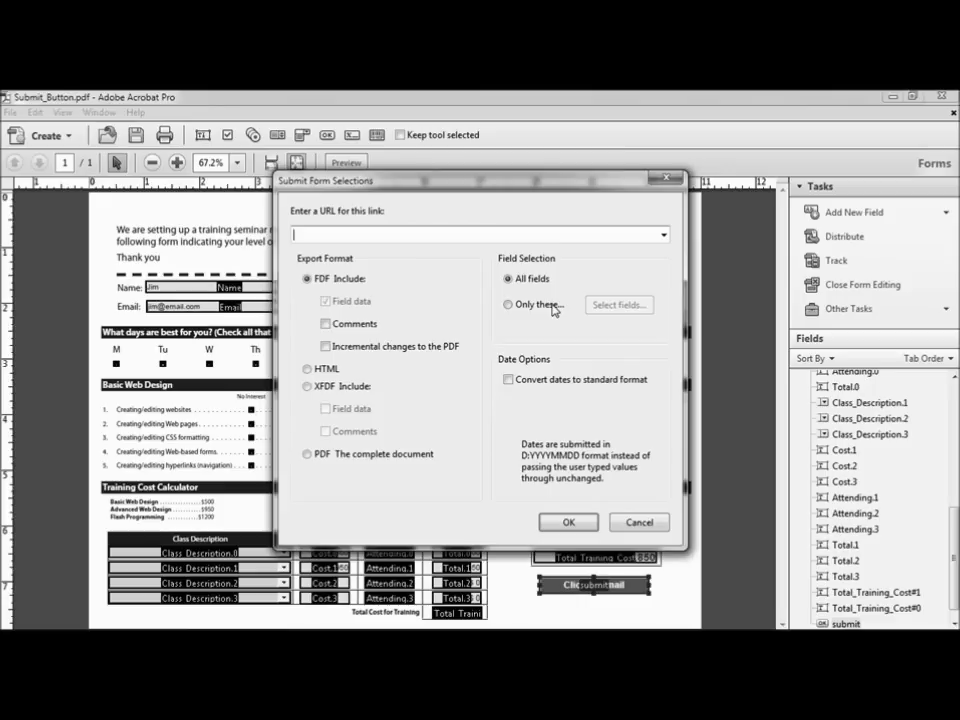
Step: Submit all fields to a mailto: URL with the HR e-mail address, then close Button Properties
{"action": "type", "text": "mailto:"}
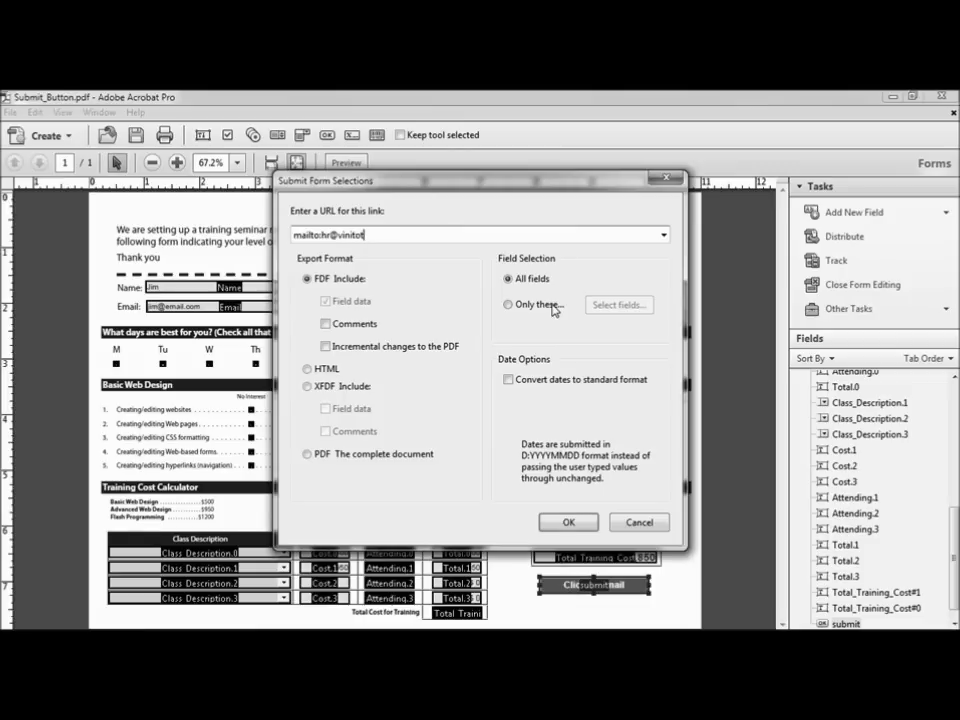
{"action": "left_click", "coordinate": [555, 306]}
{"action": "left_click", "coordinate": [619, 304]}
{"action": "left_click_drag", "start_coordinate": [187, 213], "coordinate": [188, 321]}
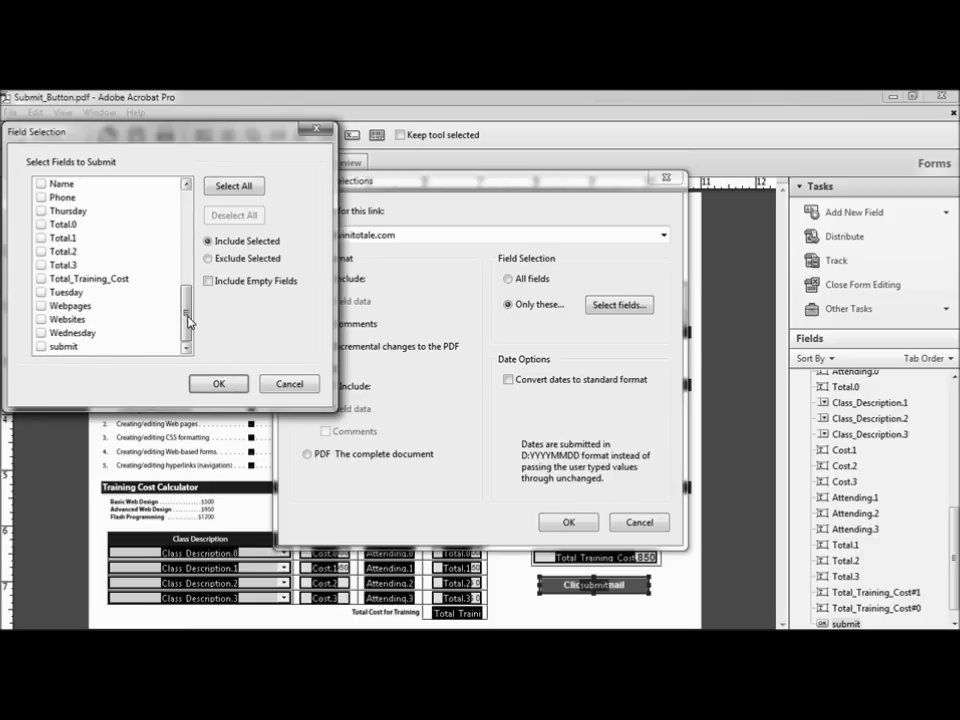
{"action": "left_click", "coordinate": [290, 385]}
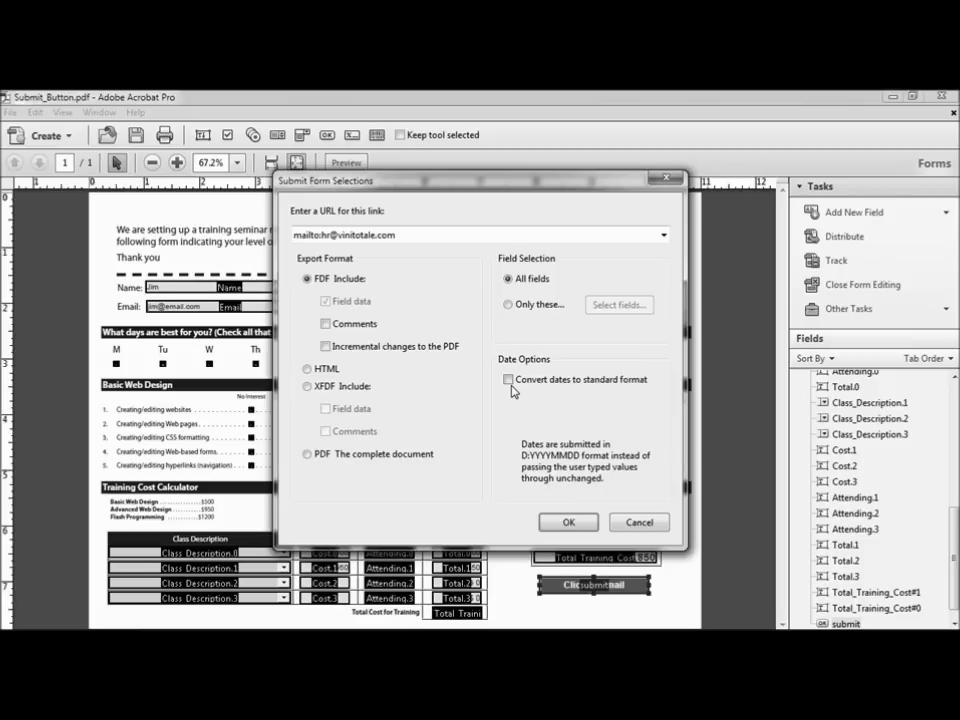
{"action": "left_click", "coordinate": [568, 523]}
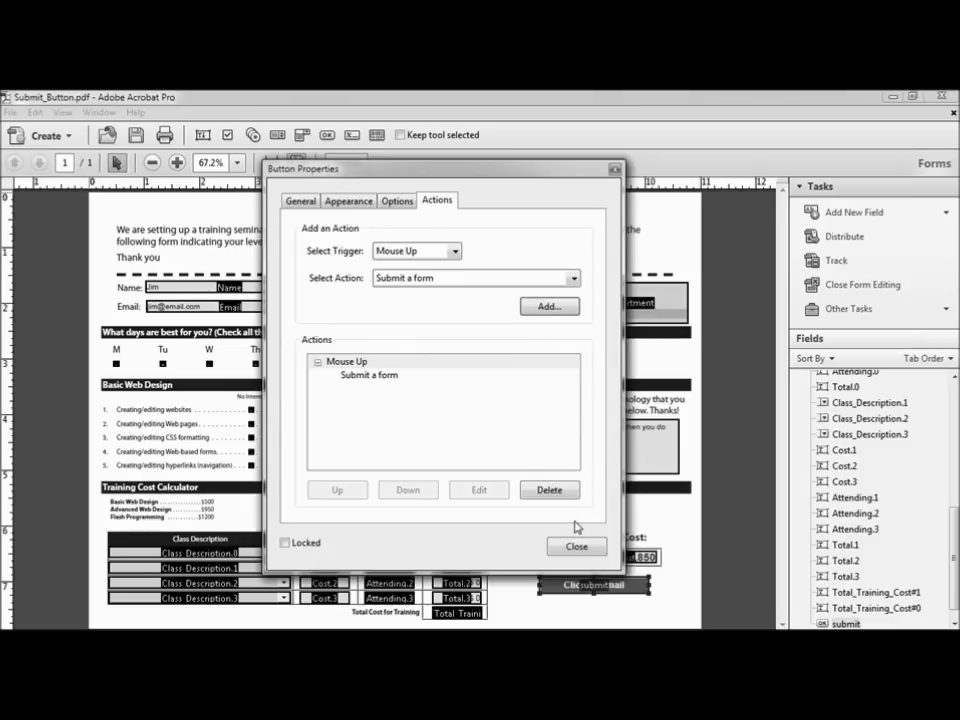
{"action": "left_click", "coordinate": [576, 547]}
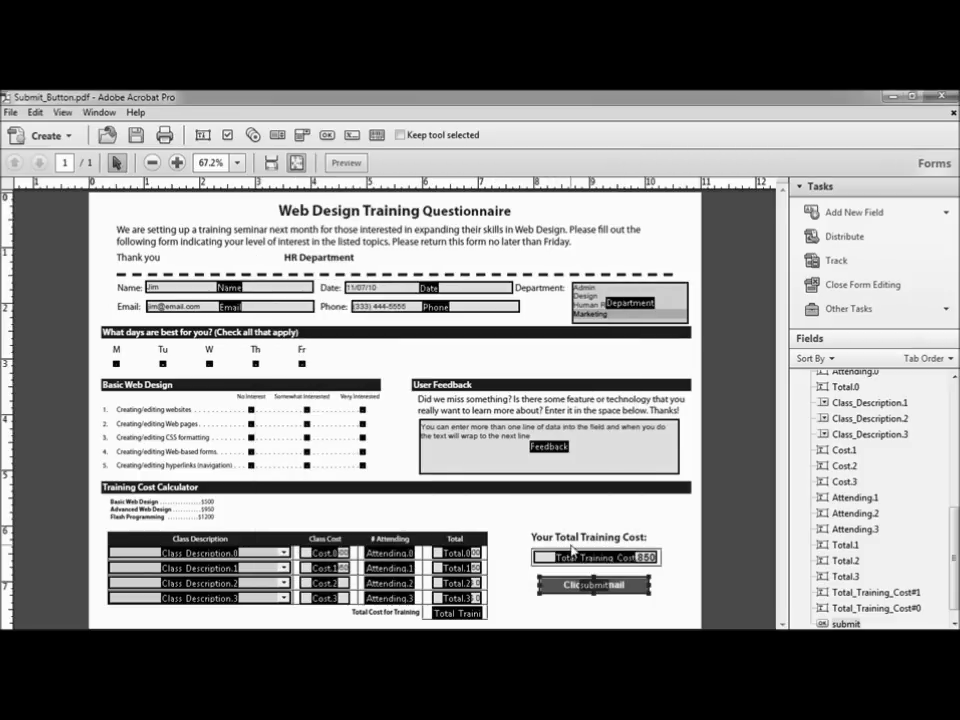
{"action": "left_click", "coordinate": [346, 163]}
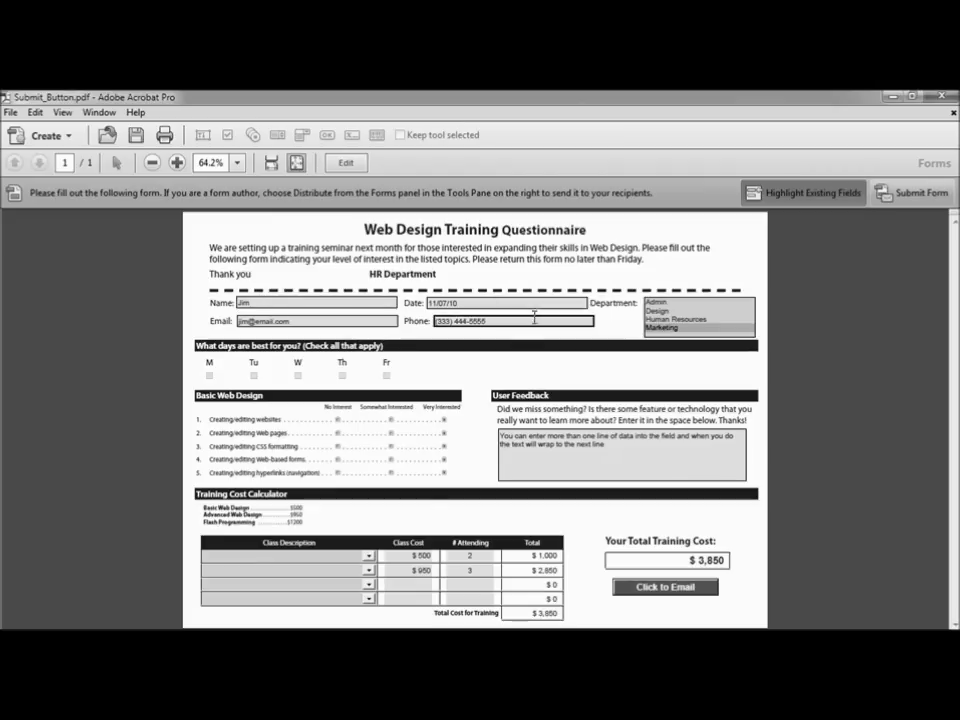
{"action": "left_click", "coordinate": [665, 590]}
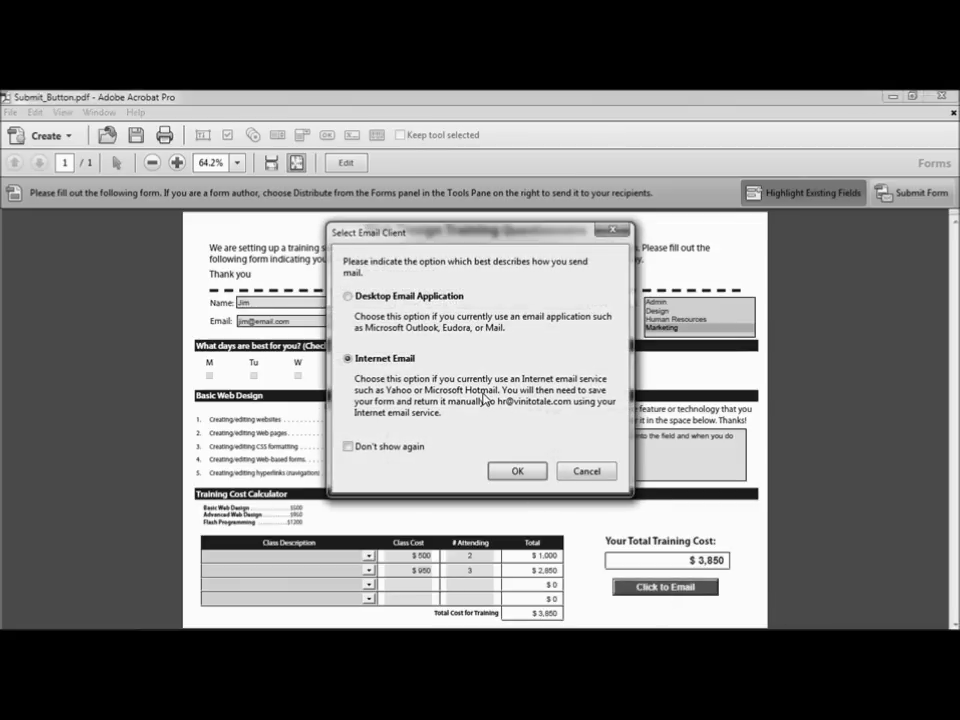
{"action": "left_click", "coordinate": [366, 298]}
{"action": "left_click", "coordinate": [365, 359]}
{"action": "left_click", "coordinate": [348, 297]}
{"action": "left_click", "coordinate": [351, 365]}
{"action": "left_click", "coordinate": [518, 472]}
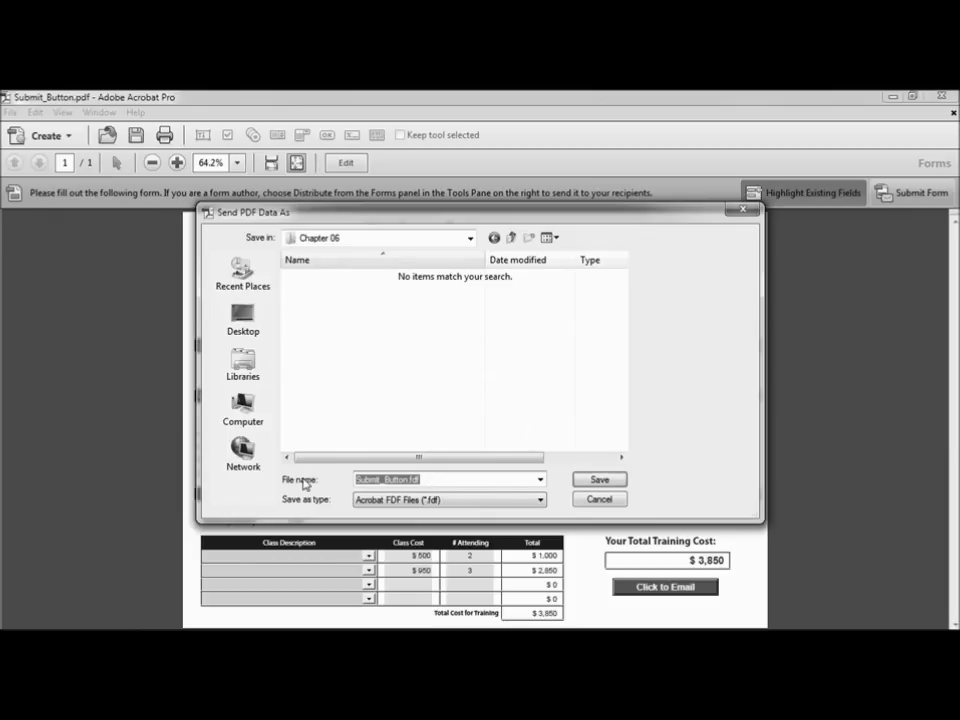
{"action": "type", "text": "mydata"}
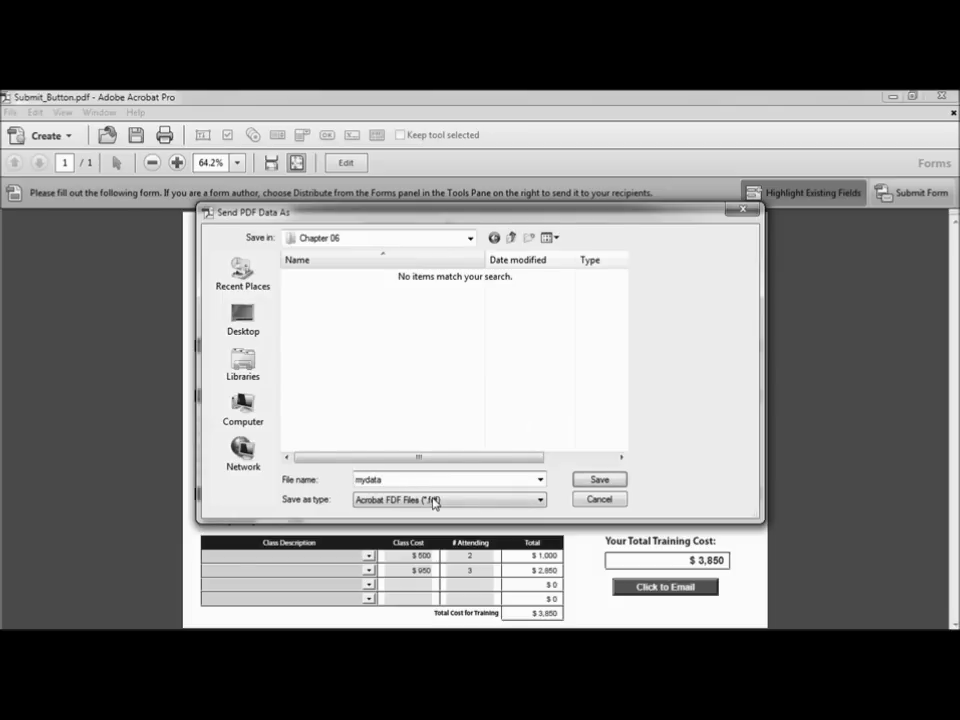
{"action": "left_click", "coordinate": [599, 480]}
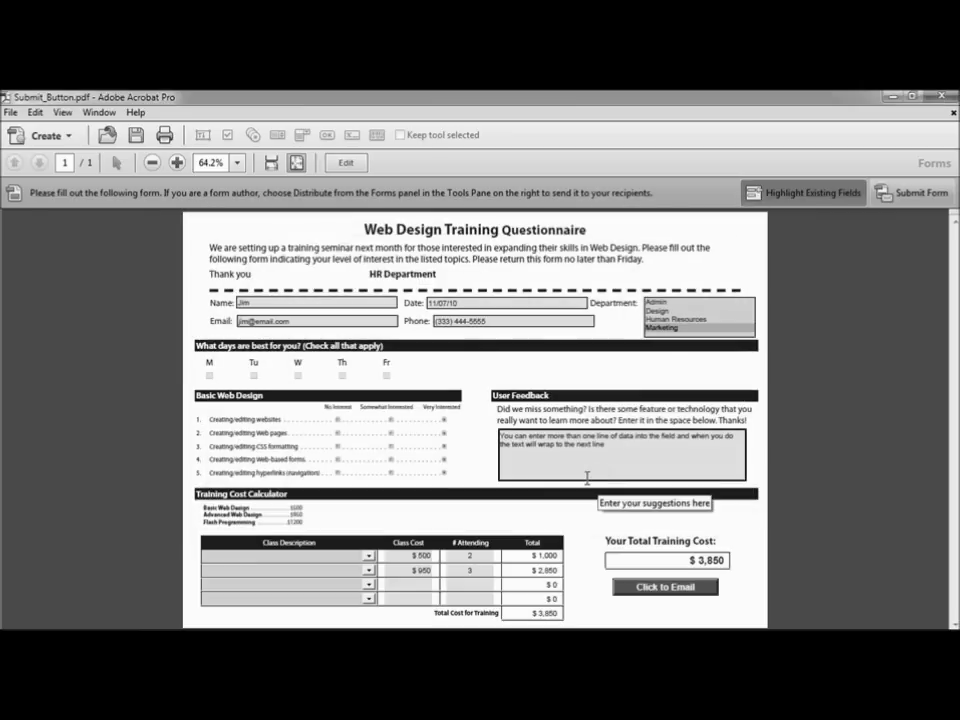
Step: Locate mydata.fdf in Desktop > Project Files - Acrobat X Essentials > Chapter 06, then return to Acrobat
{"action": "key", "text": "super"}
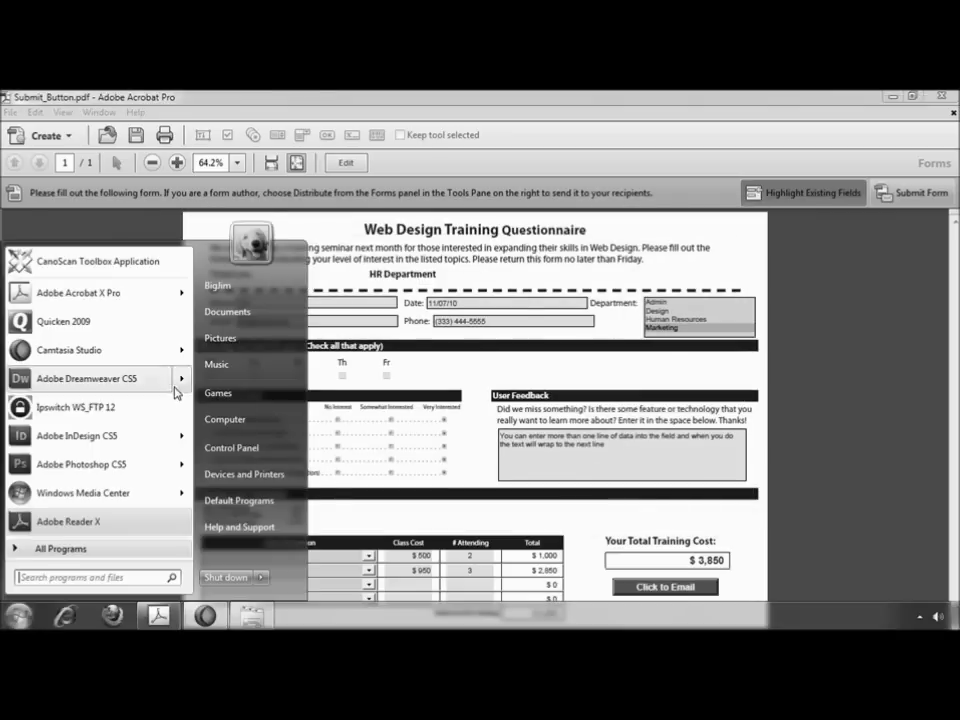
{"action": "left_click", "coordinate": [254, 428]}
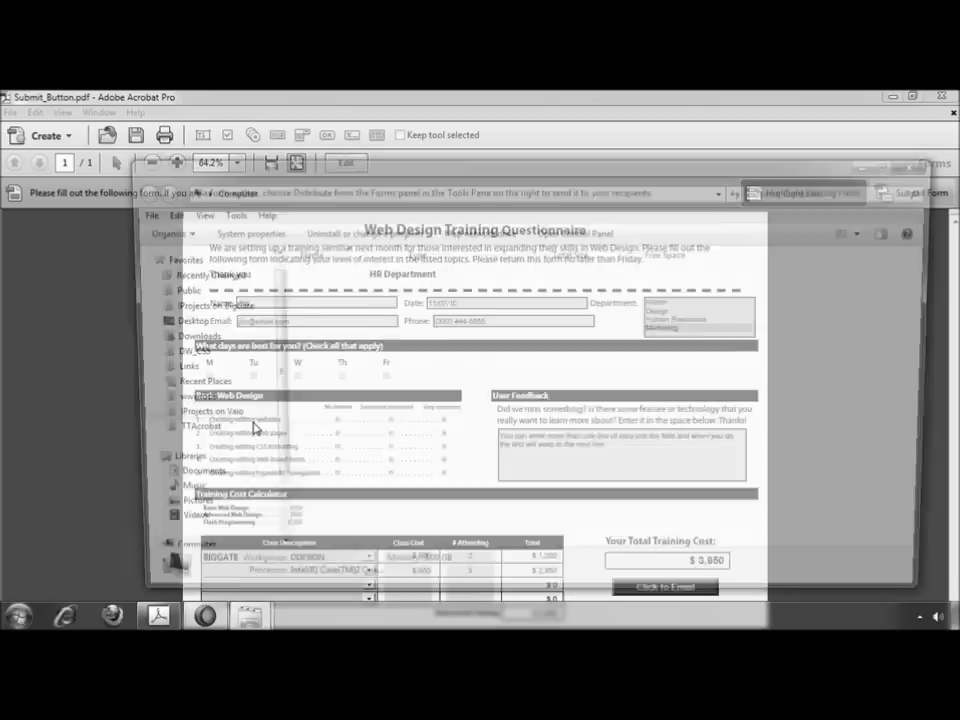
{"action": "left_click", "coordinate": [166, 300]}
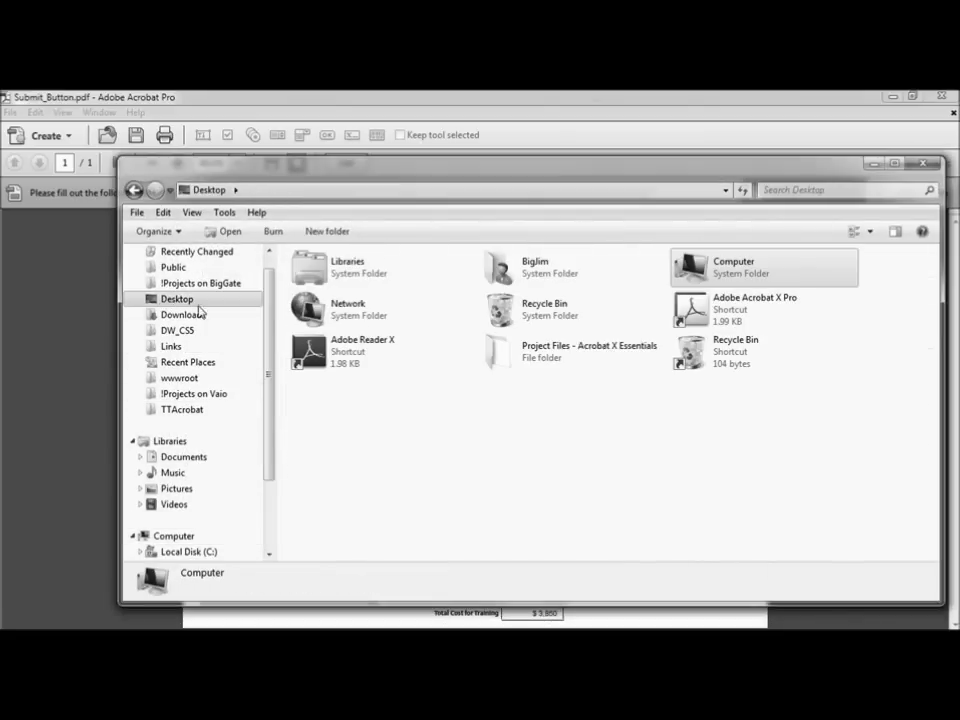
{"action": "double_click", "coordinate": [542, 360]}
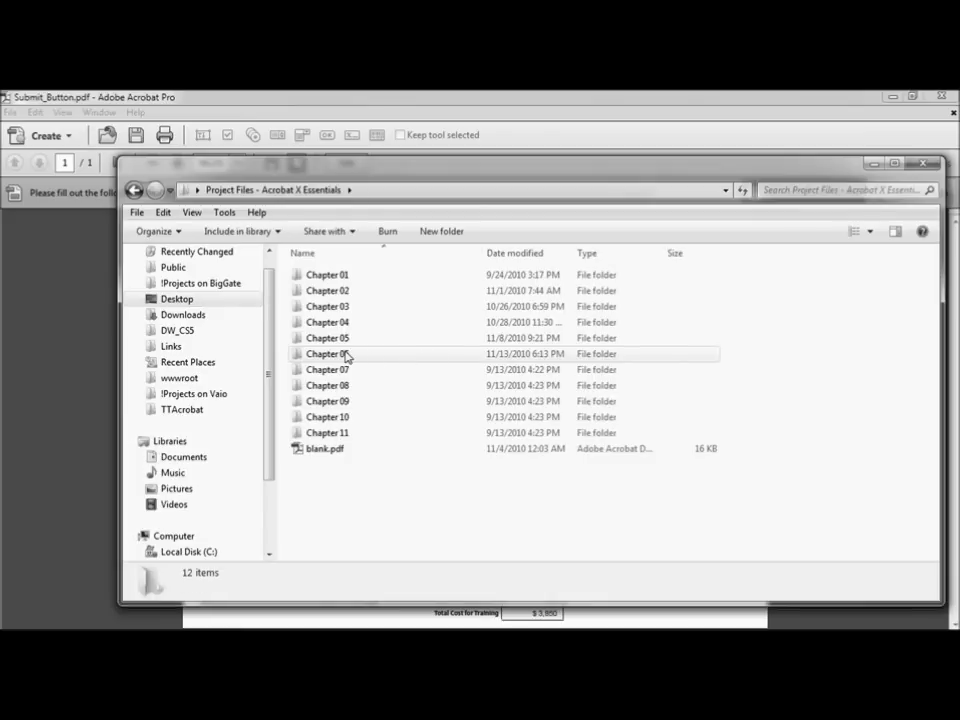
{"action": "double_click", "coordinate": [345, 355]}
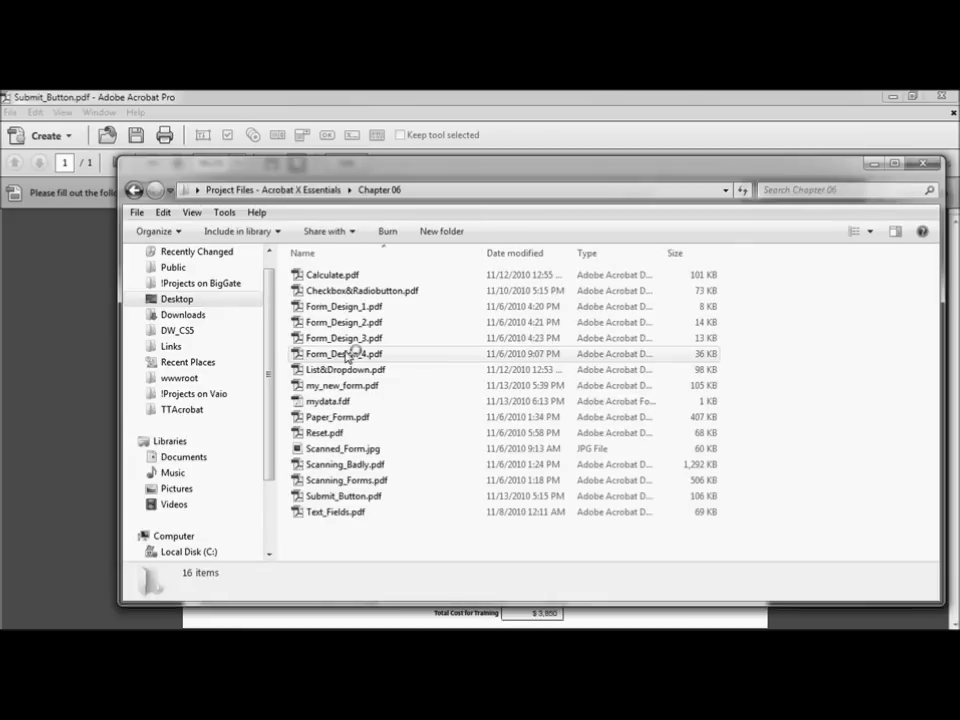
{"action": "left_click", "coordinate": [324, 403]}
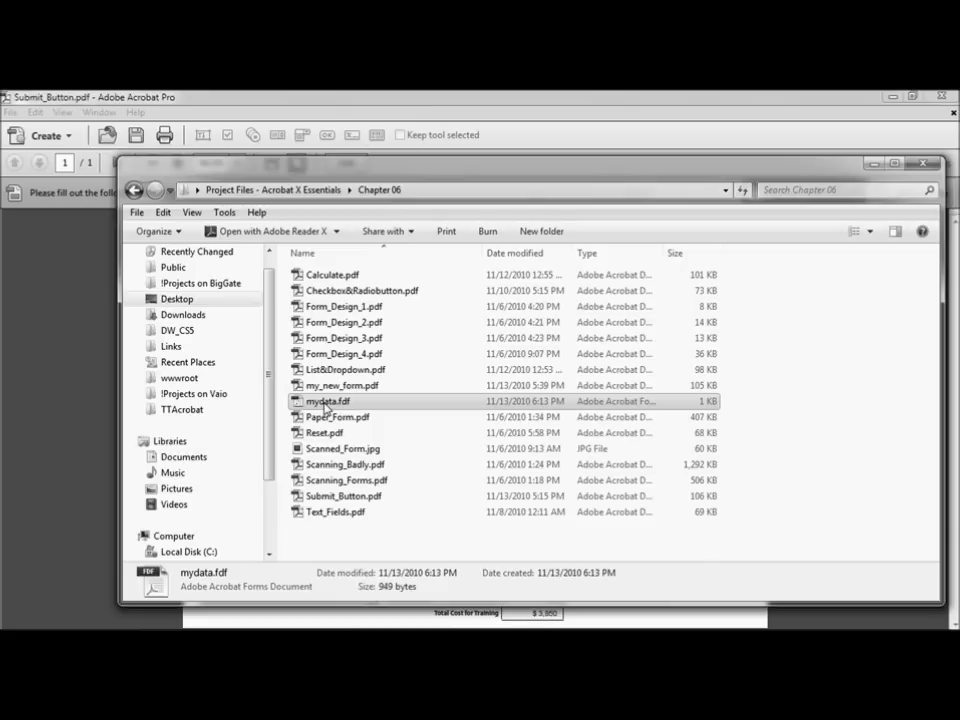
{"action": "left_click", "coordinate": [70, 300]}
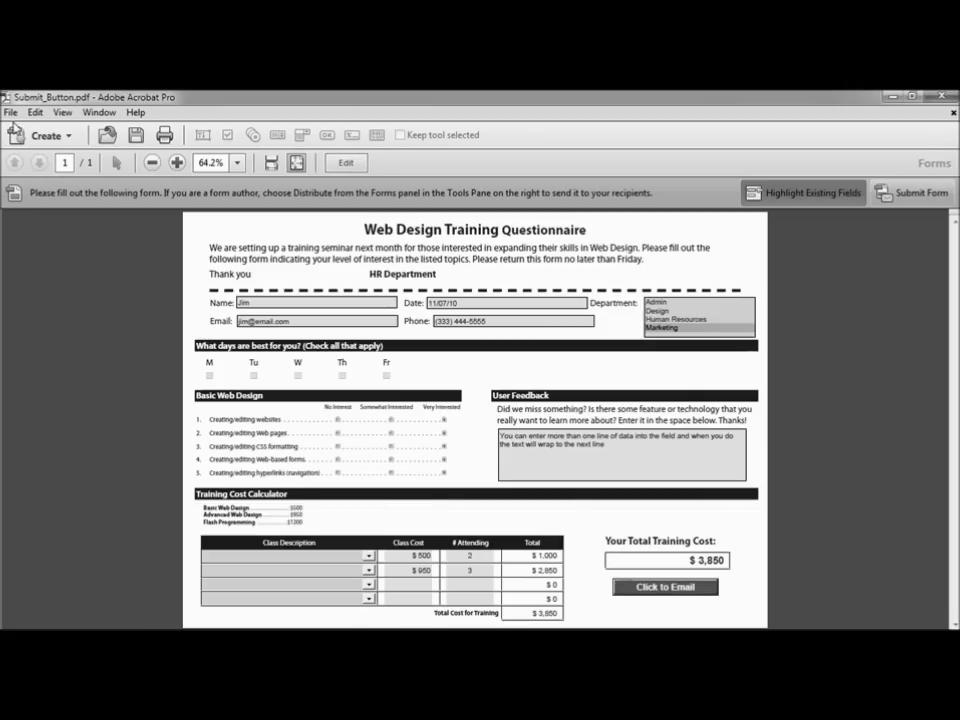
Step: Save the form as PDF, replacing the existing my_new_form.pdf in Chapter 06
{"action": "left_click", "coordinate": [10, 112]}
{"action": "mouse_move", "coordinate": [120, 189]}
{"action": "left_click", "coordinate": [300, 190]}
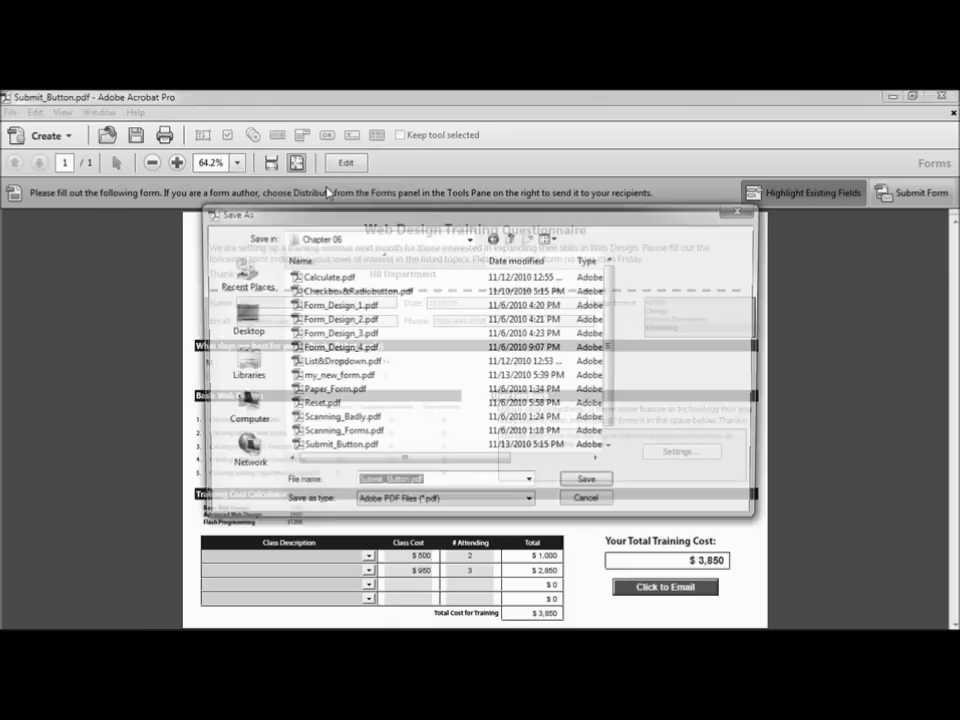
{"action": "left_click", "coordinate": [340, 376]}
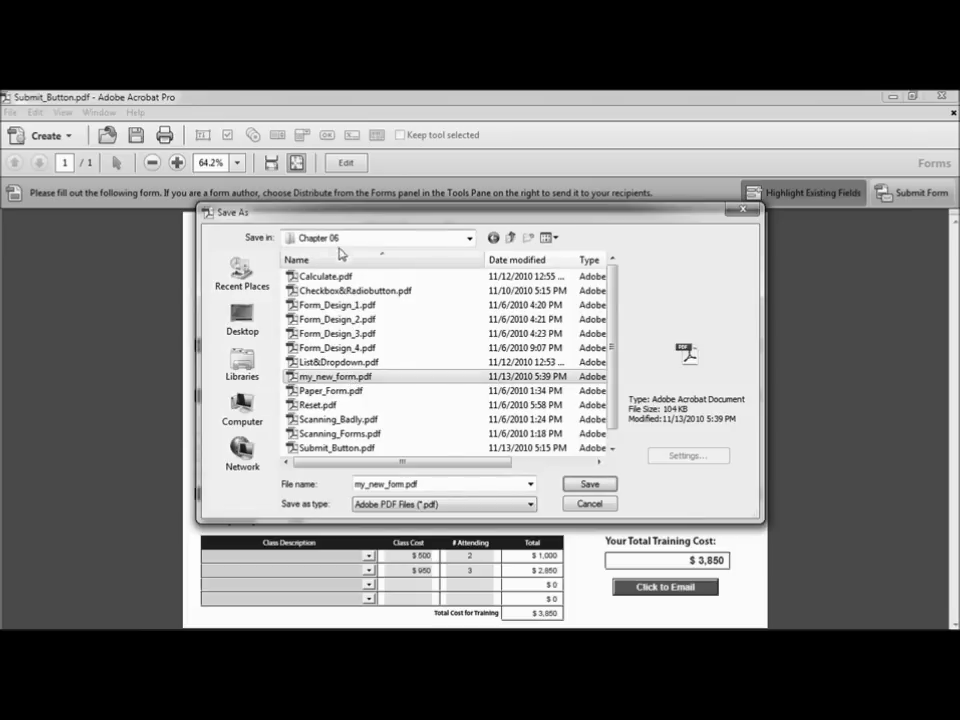
{"action": "left_click", "coordinate": [590, 485]}
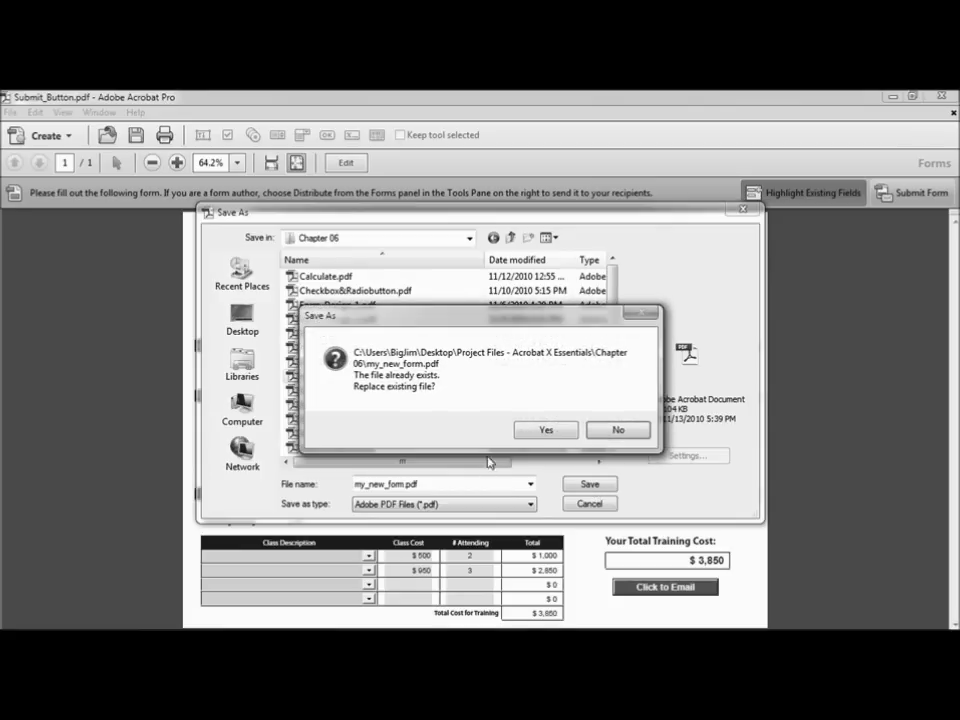
{"action": "left_click", "coordinate": [546, 431]}
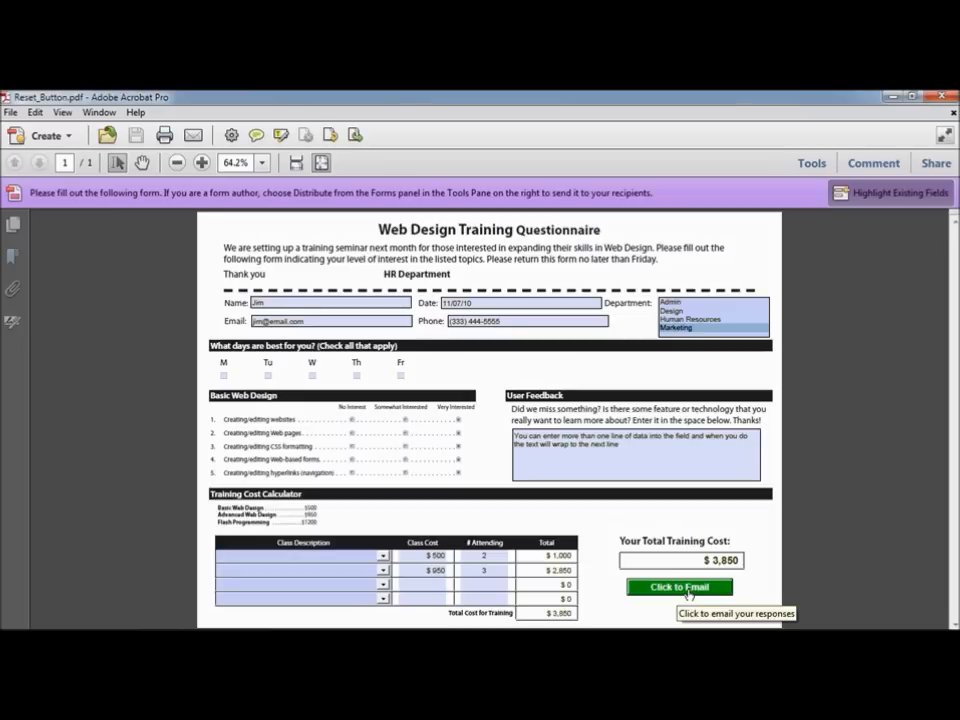
Step: Switch Reset_Button.pdf into form-editing mode via Tools > Forms > Edit and select the submit button
{"action": "left_click", "coordinate": [812, 163]}
{"action": "left_click", "coordinate": [812, 268]}
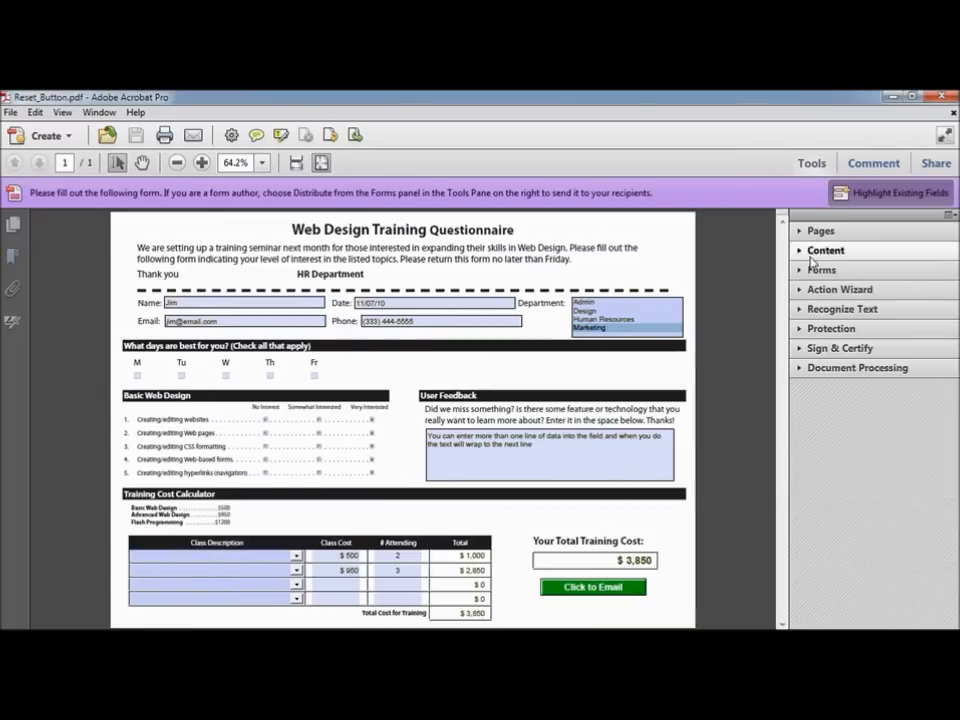
{"action": "left_click", "coordinate": [820, 270]}
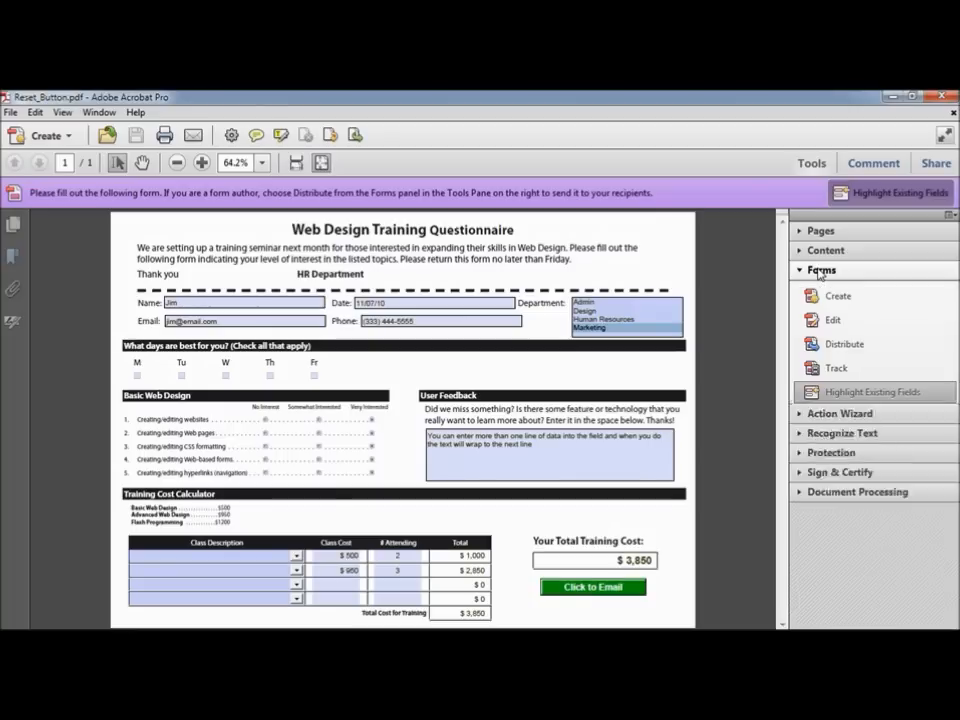
{"action": "left_click", "coordinate": [855, 326]}
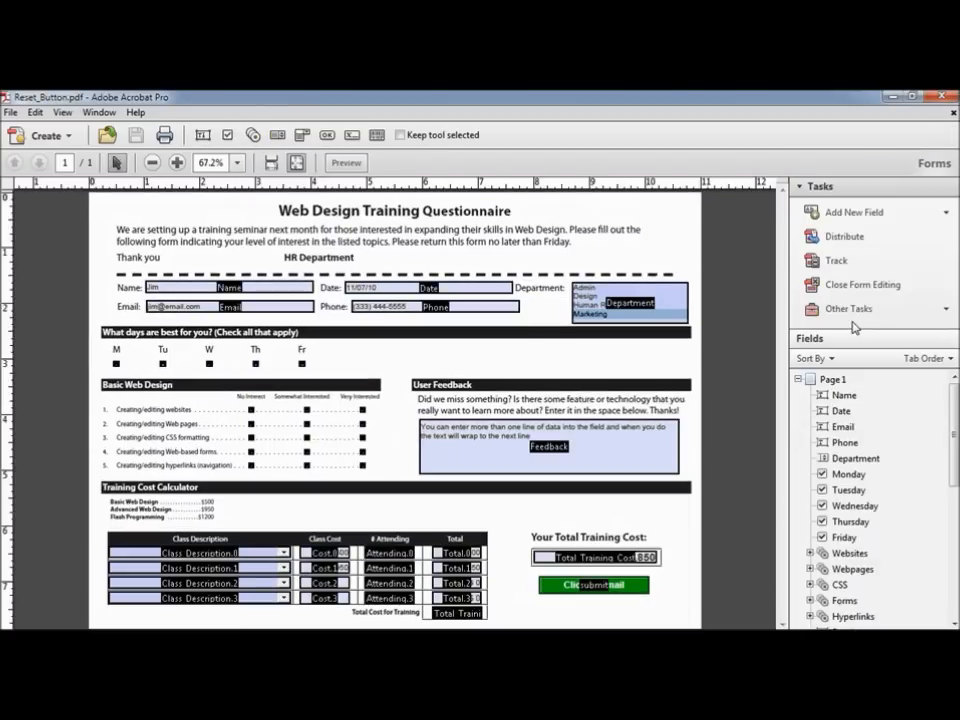
{"action": "left_click", "coordinate": [881, 213]}
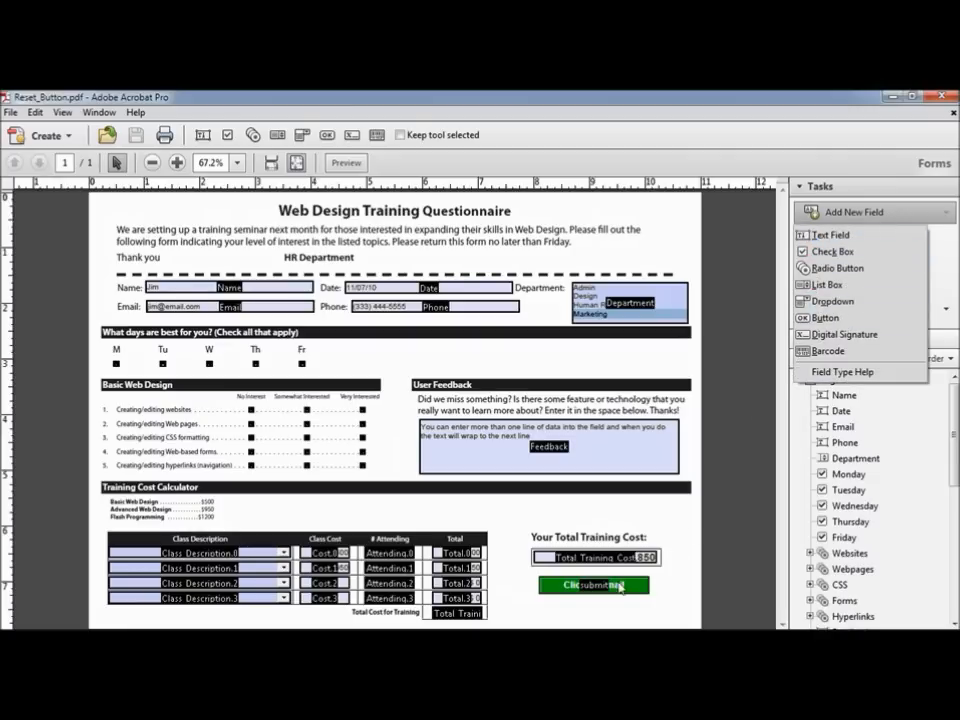
{"action": "left_click", "coordinate": [615, 590]}
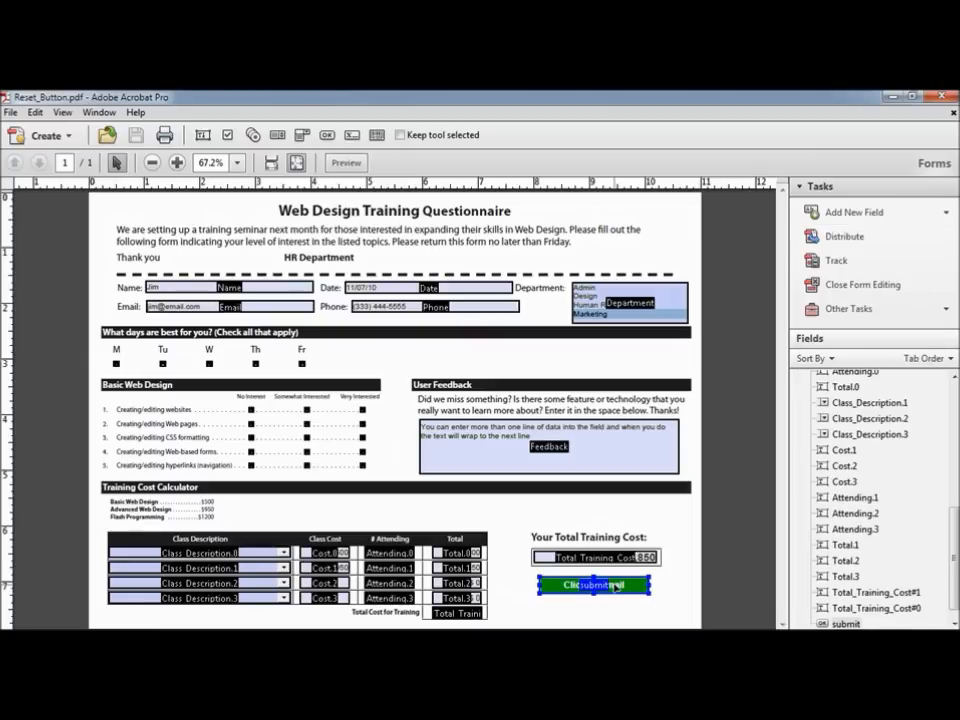
Step: Ctrl-drag a copy of the submit button to sit directly below the original
{"action": "right_click", "coordinate": [615, 586]}
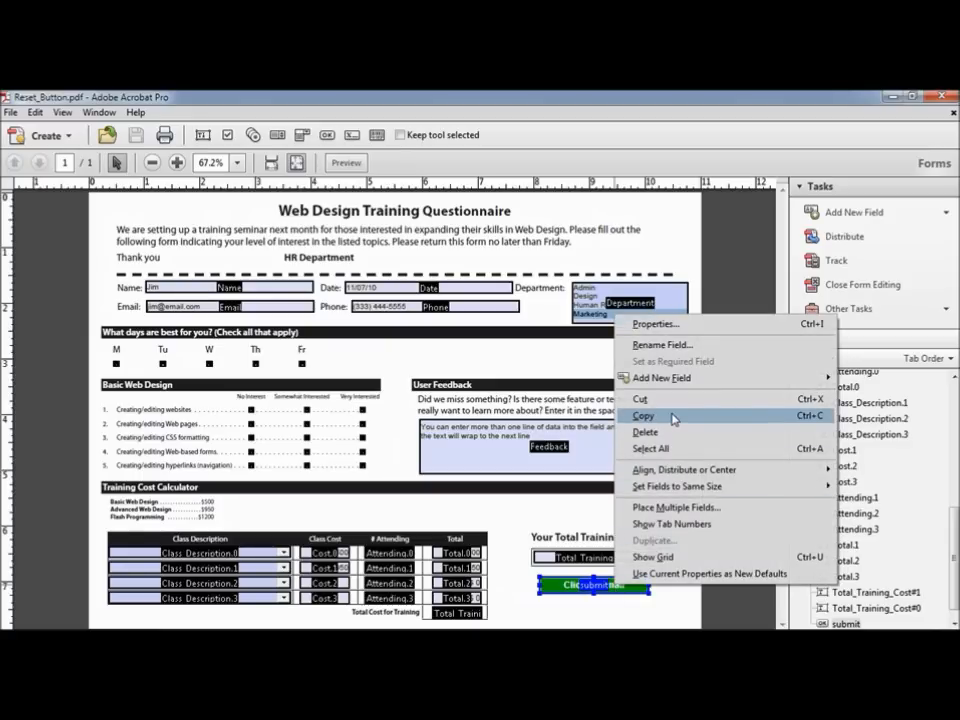
{"action": "left_click_drag", "start_coordinate": [607, 584], "coordinate": [612, 613]}
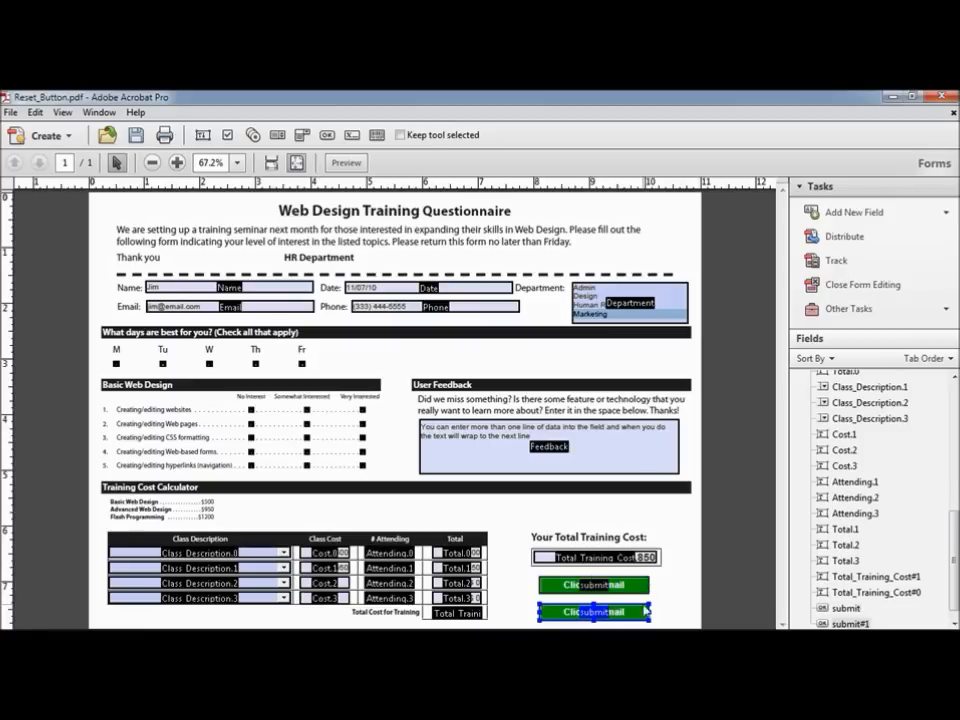
Step: Rename the copied button to 'reset' and set its tooltip to 'clear the form'
{"action": "double_click", "coordinate": [594, 616]}
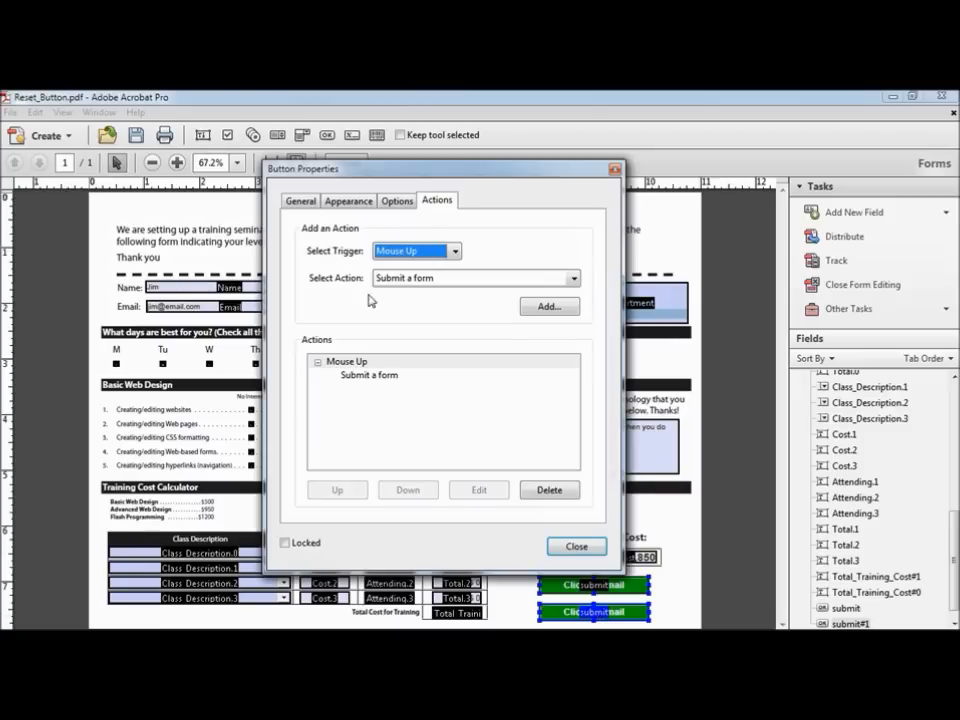
{"action": "left_click", "coordinate": [302, 202]}
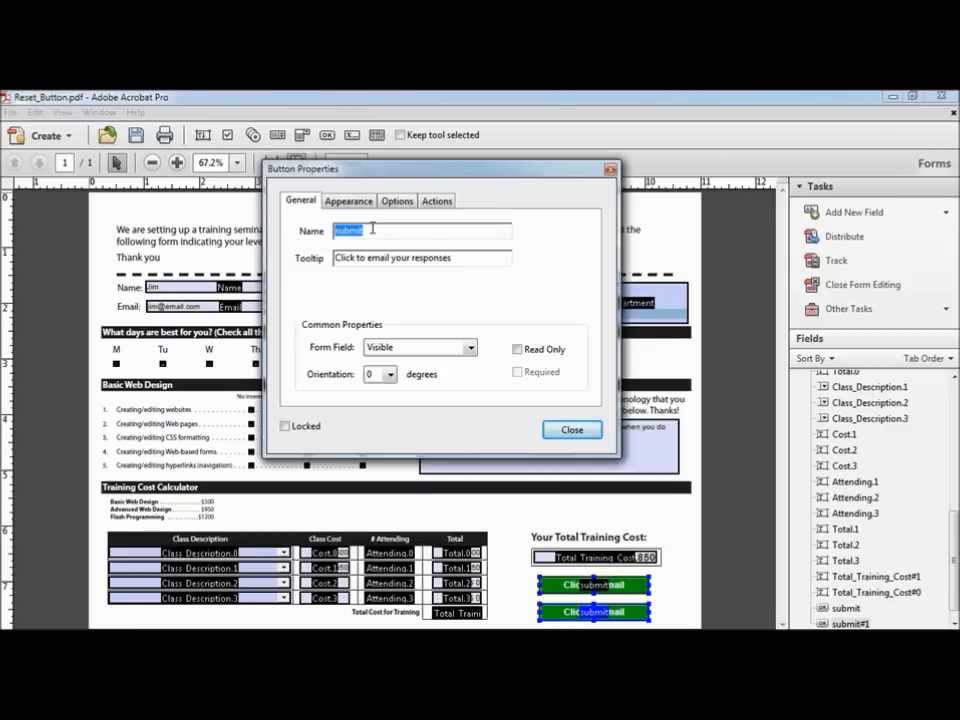
{"action": "type", "text": "reset"}
{"action": "left_click", "coordinate": [370, 260]}
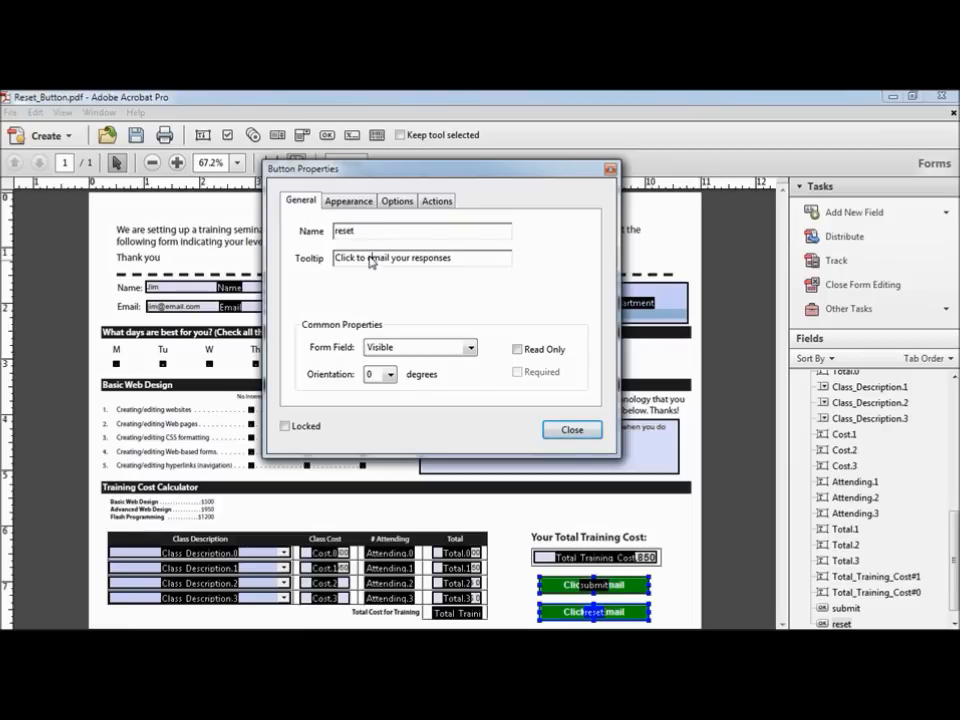
{"action": "left_click_drag", "start_coordinate": [368, 258], "coordinate": [473, 260]}
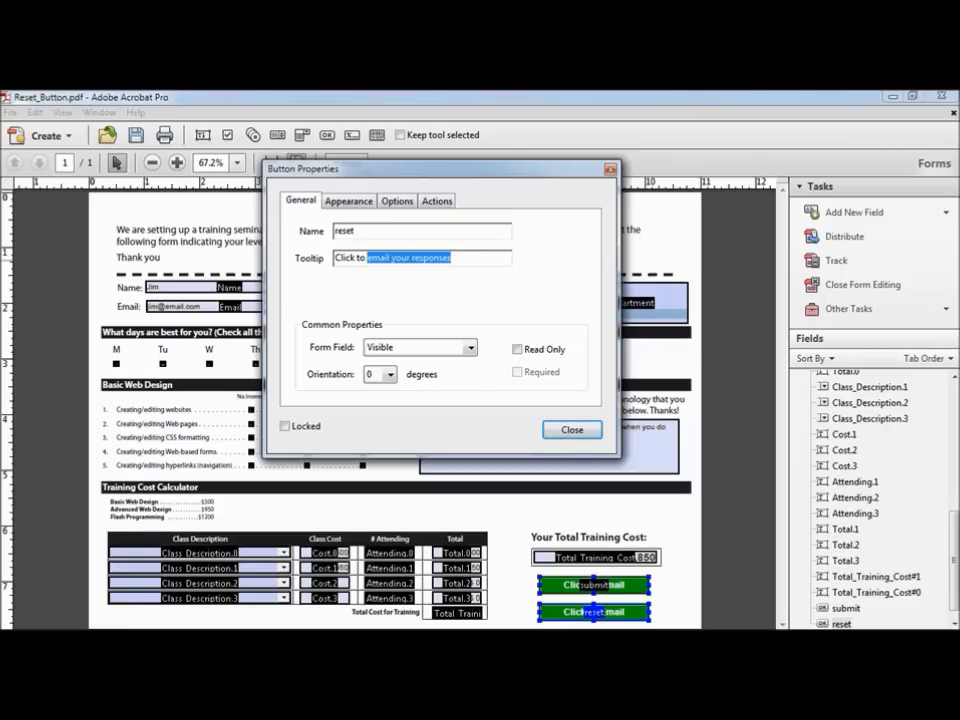
{"action": "type", "text": "clear the form"}
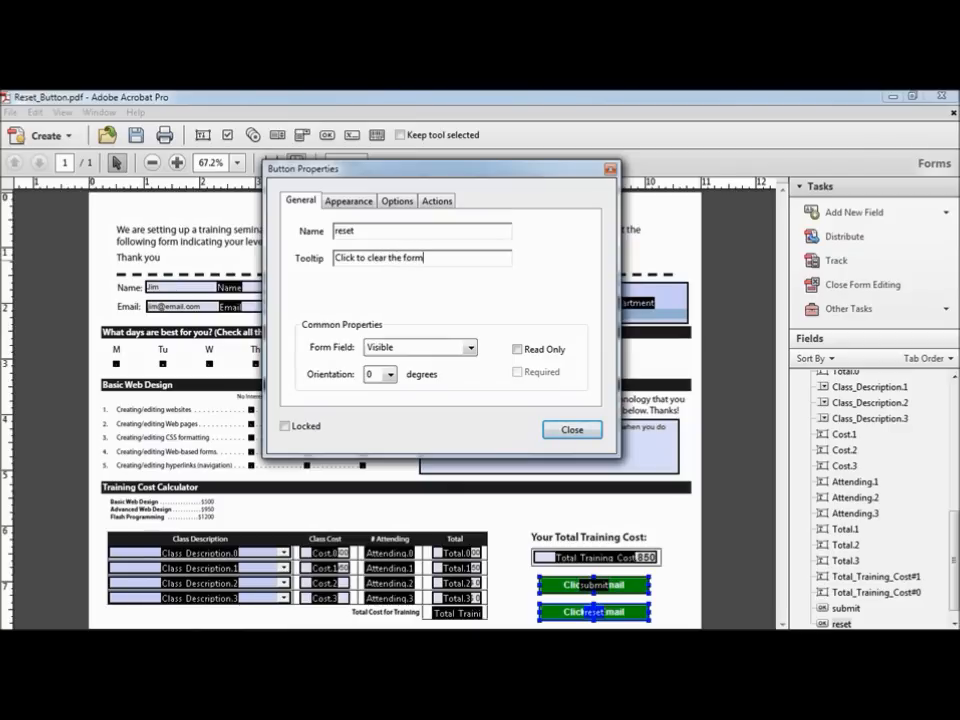
Step: Give the reset button an orange fill and black text
{"action": "left_click", "coordinate": [356, 201]}
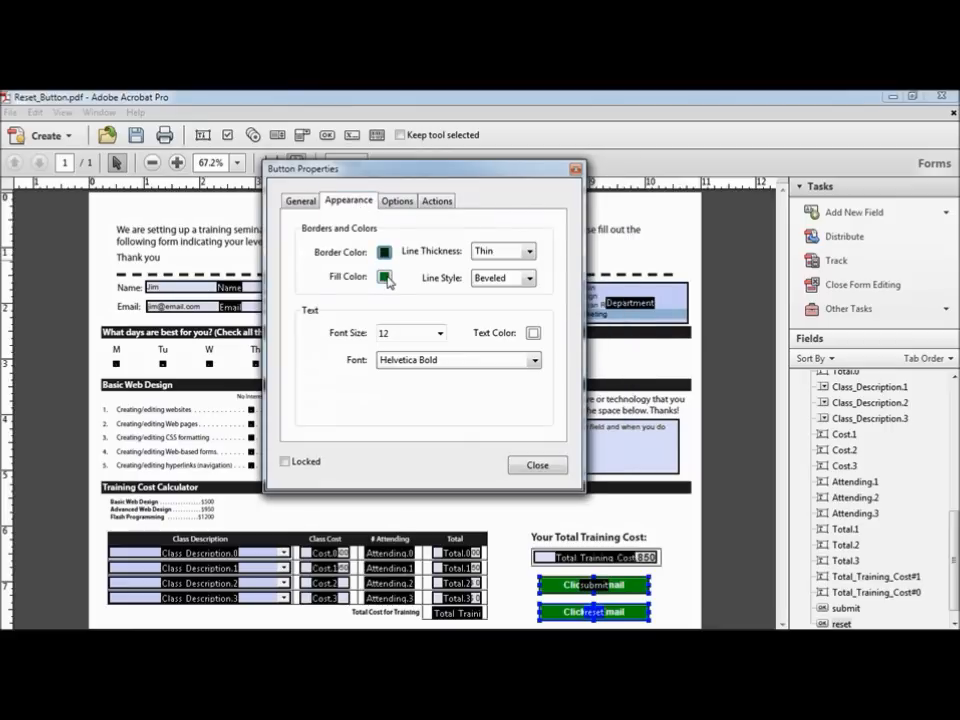
{"action": "left_click", "coordinate": [385, 277]}
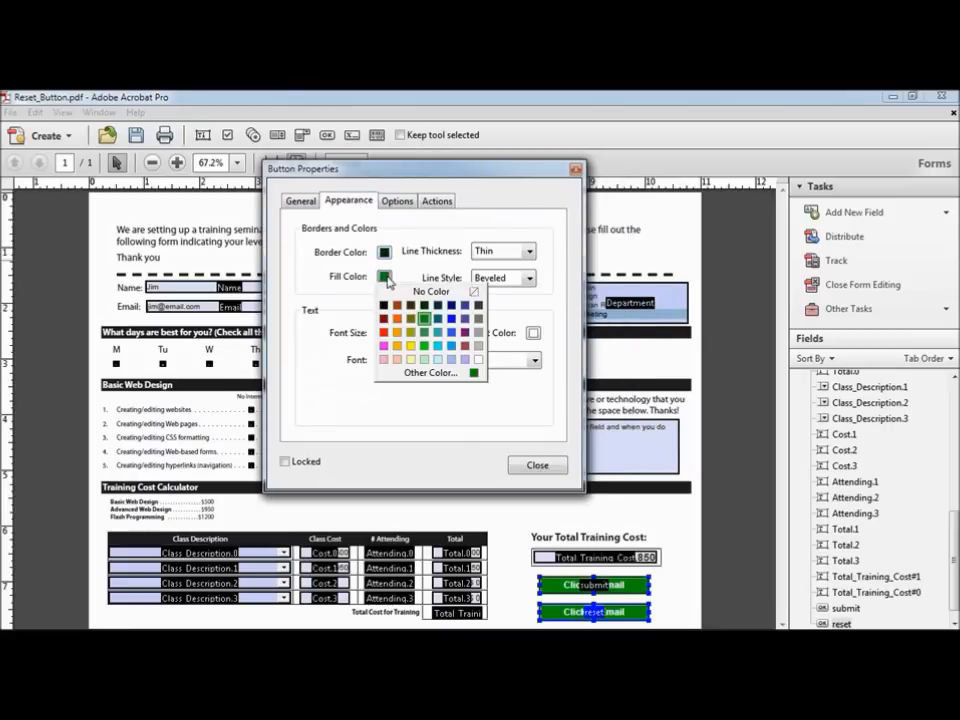
{"action": "left_click", "coordinate": [397, 333]}
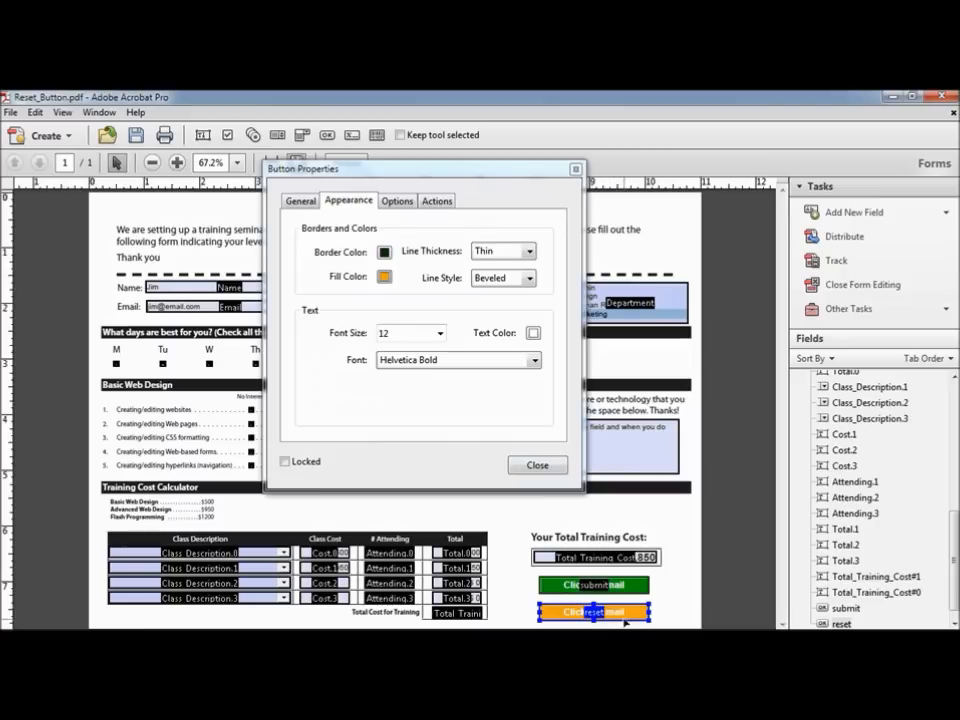
{"action": "left_click", "coordinate": [533, 333]}
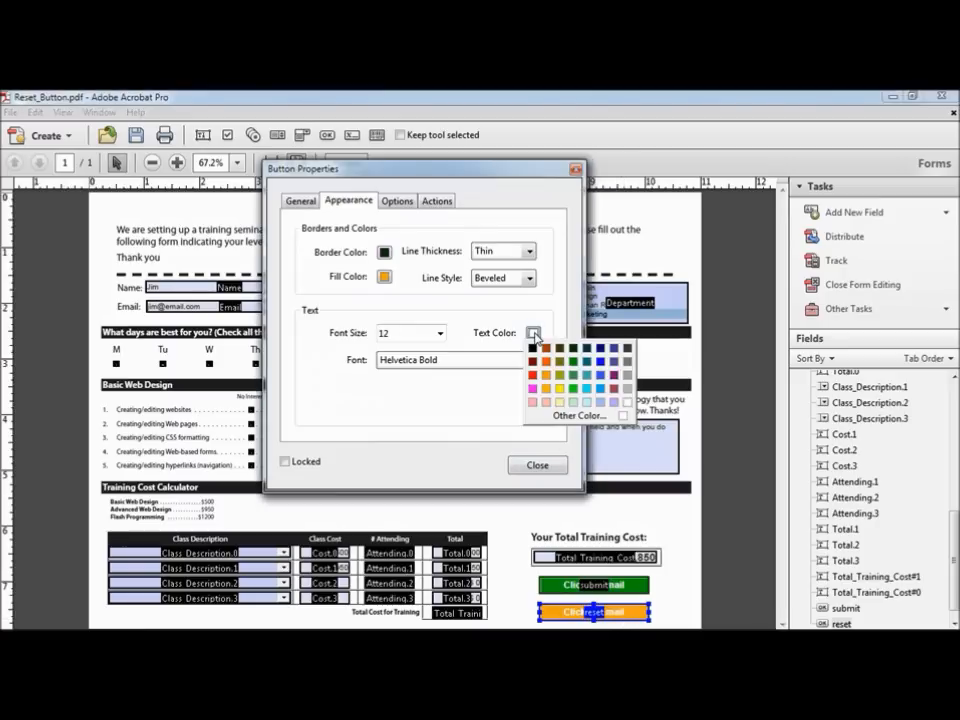
{"action": "left_click", "coordinate": [533, 348]}
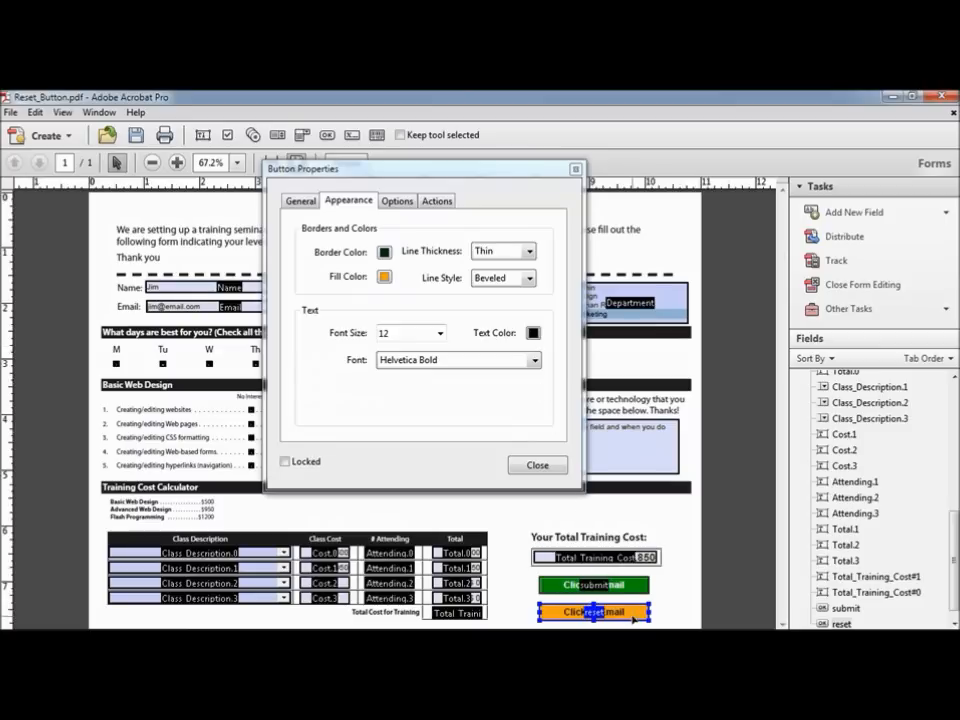
Step: Change the button's label from 'Click to Email' to 'Clear Form'
{"action": "left_click", "coordinate": [398, 202]}
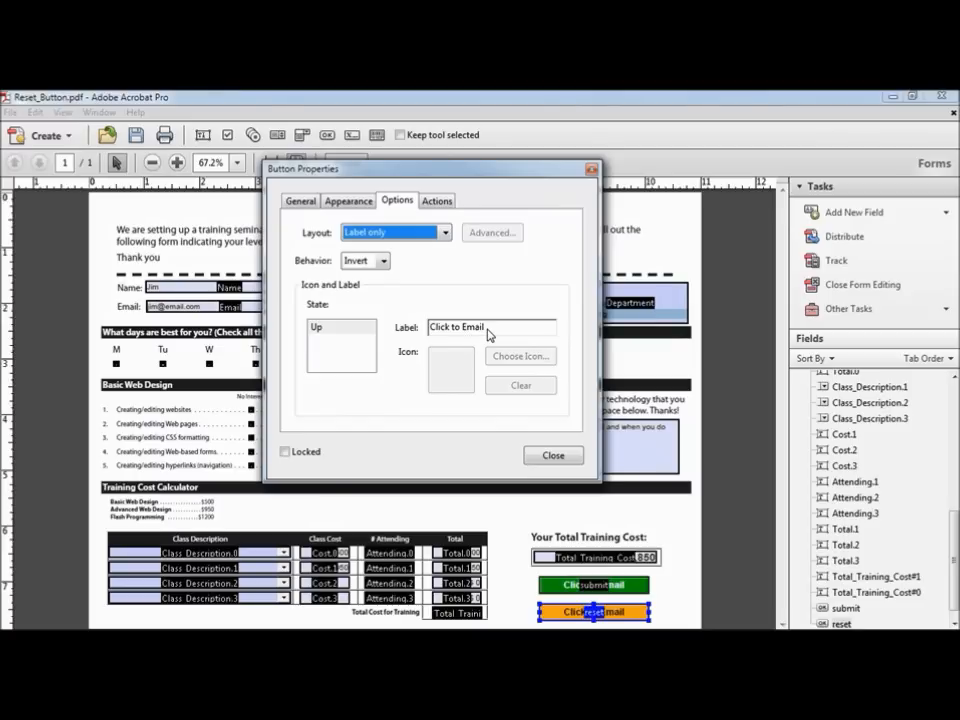
{"action": "left_click_drag", "start_coordinate": [490, 331], "coordinate": [405, 328]}
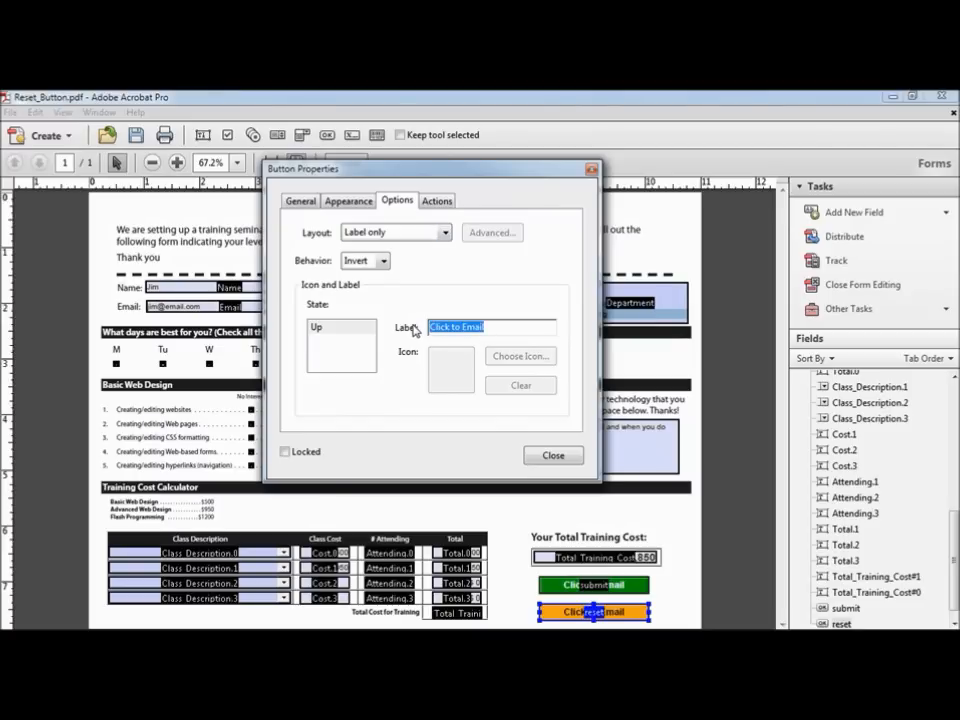
{"action": "type", "text": "Clear Form"}
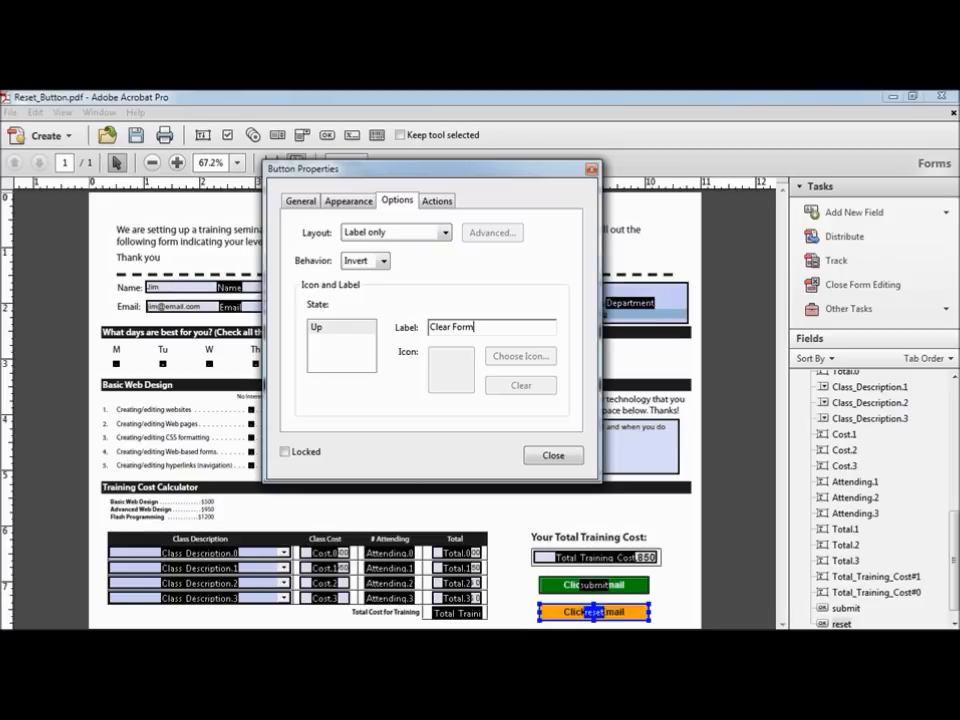
{"action": "key", "text": "Return"}
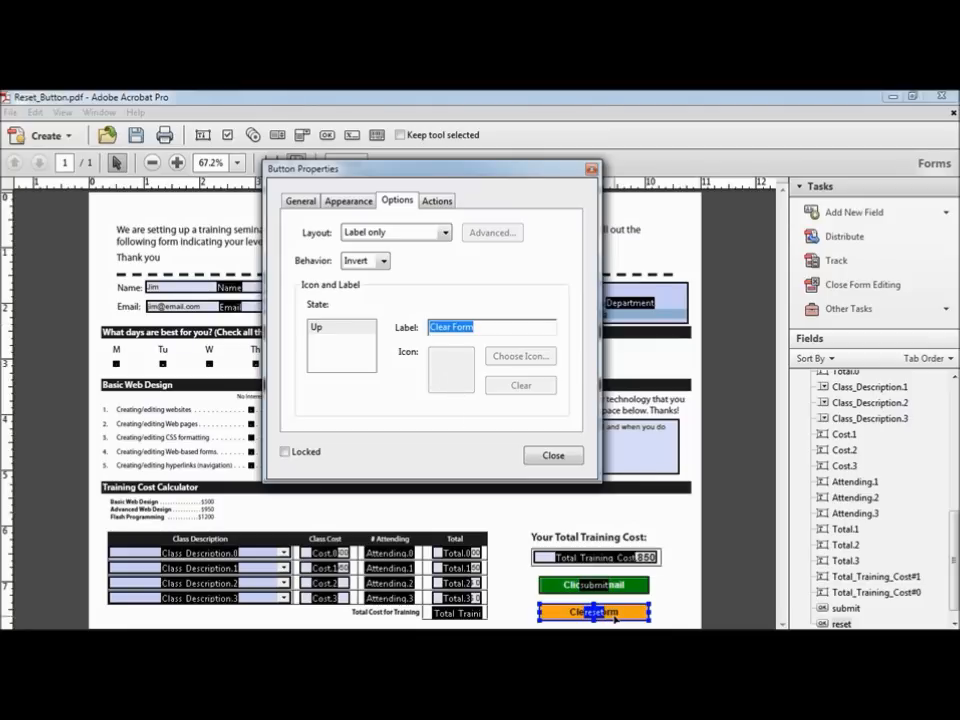
{"action": "left_click", "coordinate": [437, 203]}
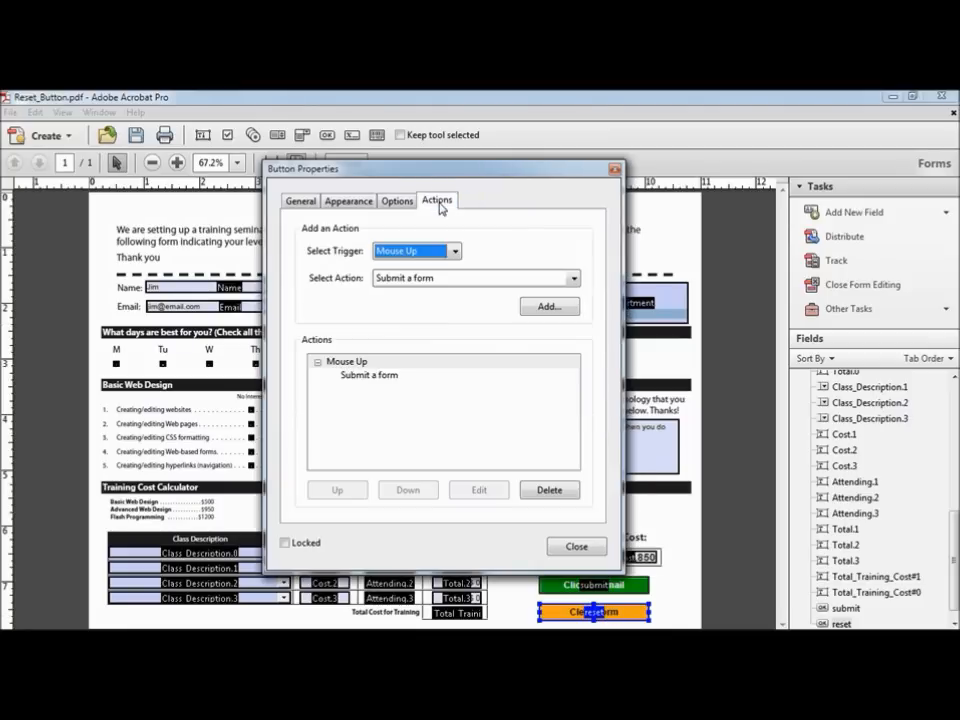
Step: Replace the Submit a form action with a Mouse Up 'Reset a form' action covering all fields
{"action": "left_click", "coordinate": [390, 376]}
{"action": "left_click", "coordinate": [553, 491]}
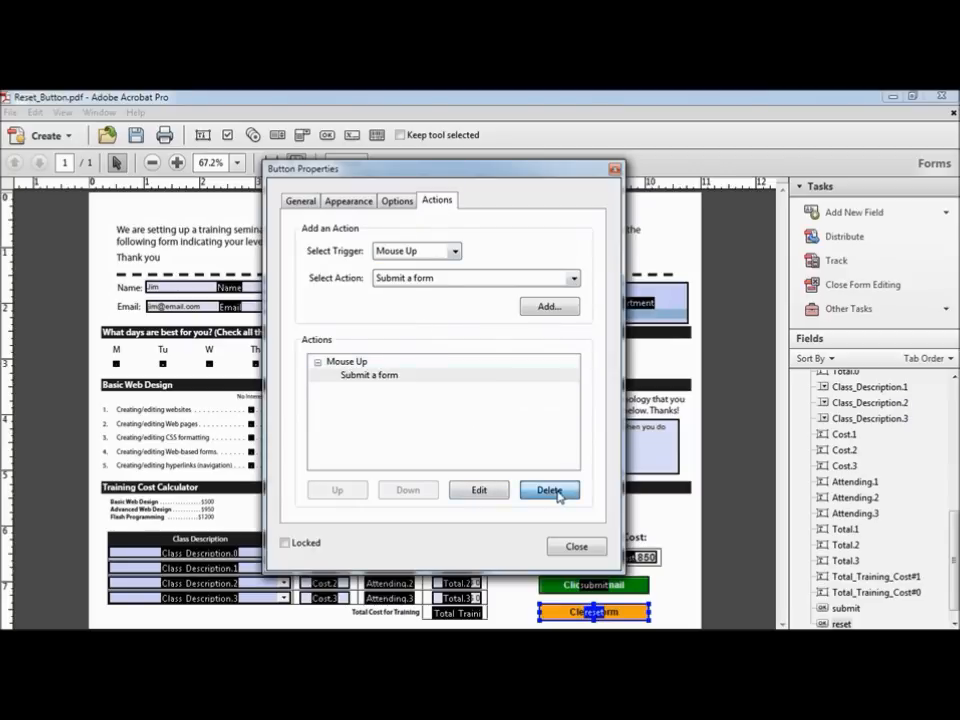
{"action": "left_click", "coordinate": [573, 279]}
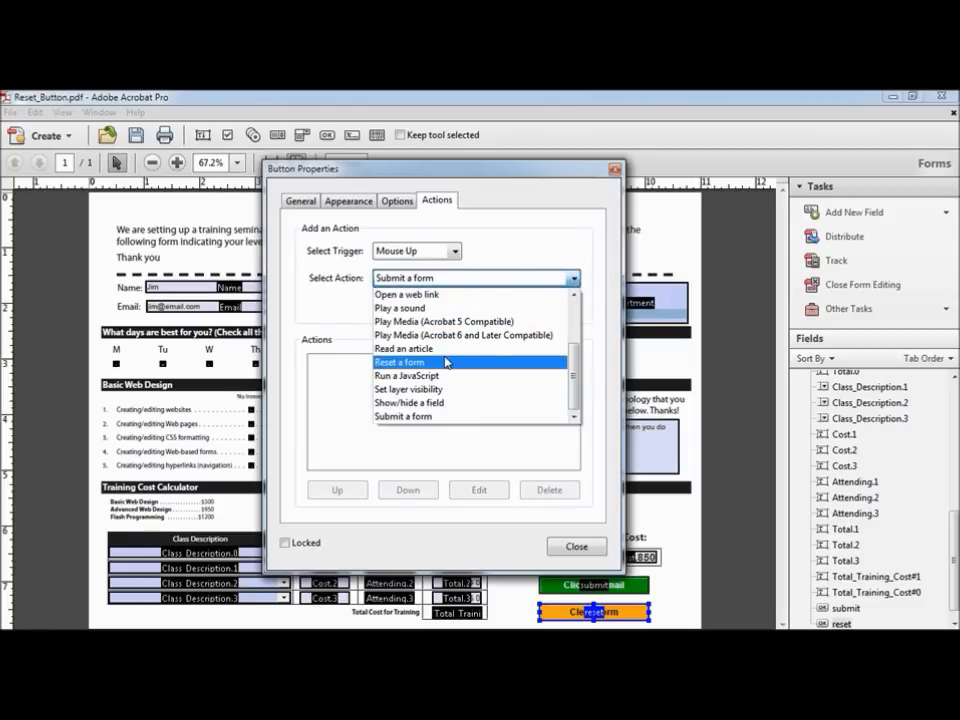
{"action": "left_click", "coordinate": [438, 363]}
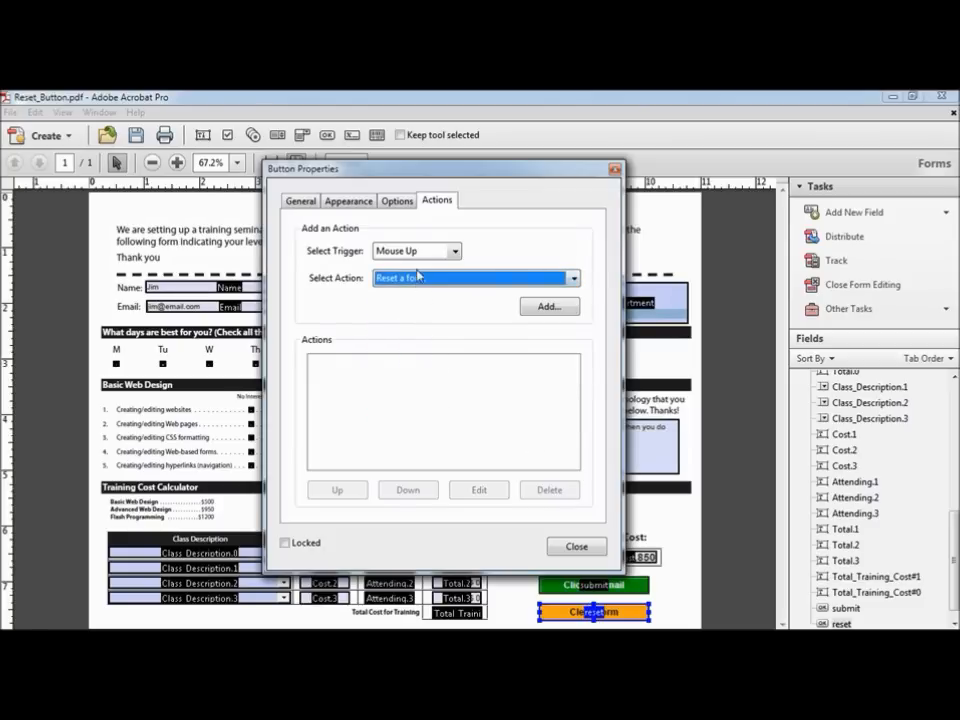
{"action": "left_click", "coordinate": [454, 252]}
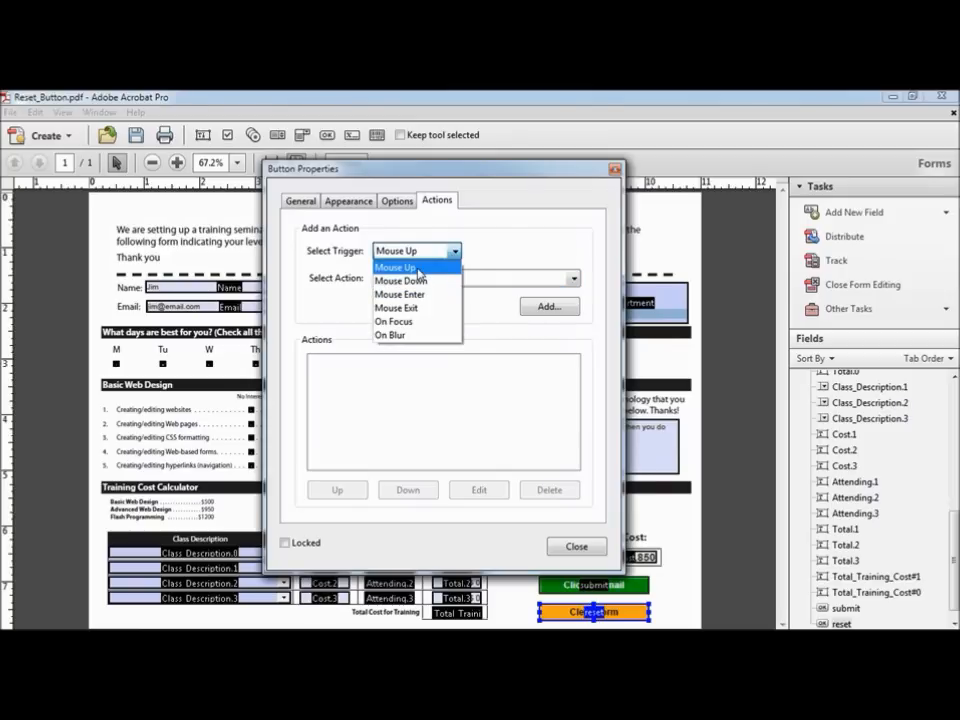
{"action": "left_click", "coordinate": [419, 268]}
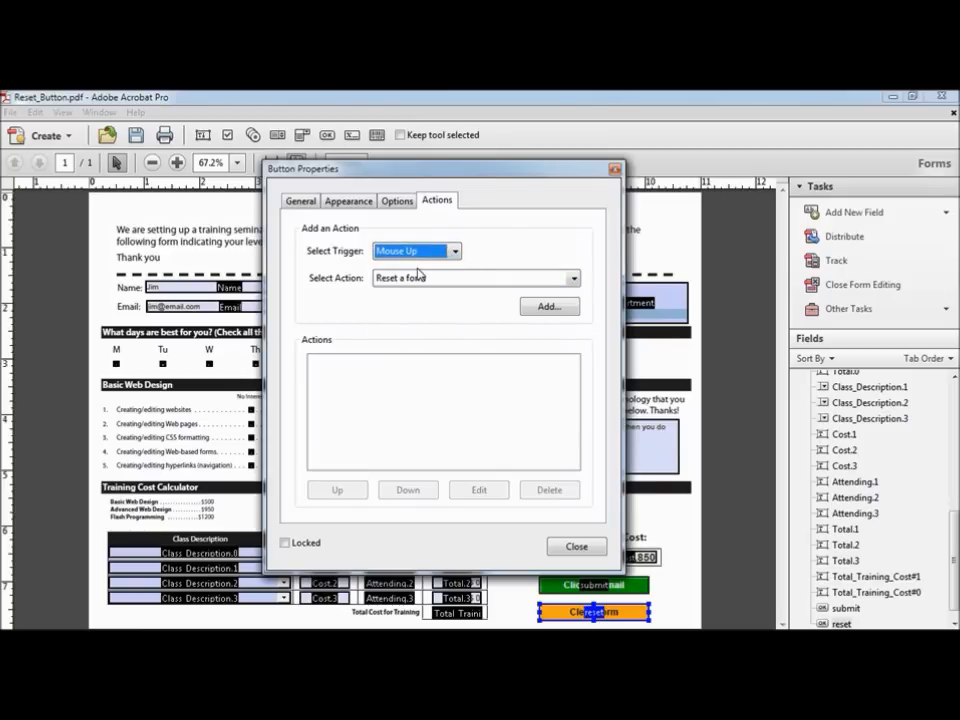
{"action": "left_click", "coordinate": [546, 306]}
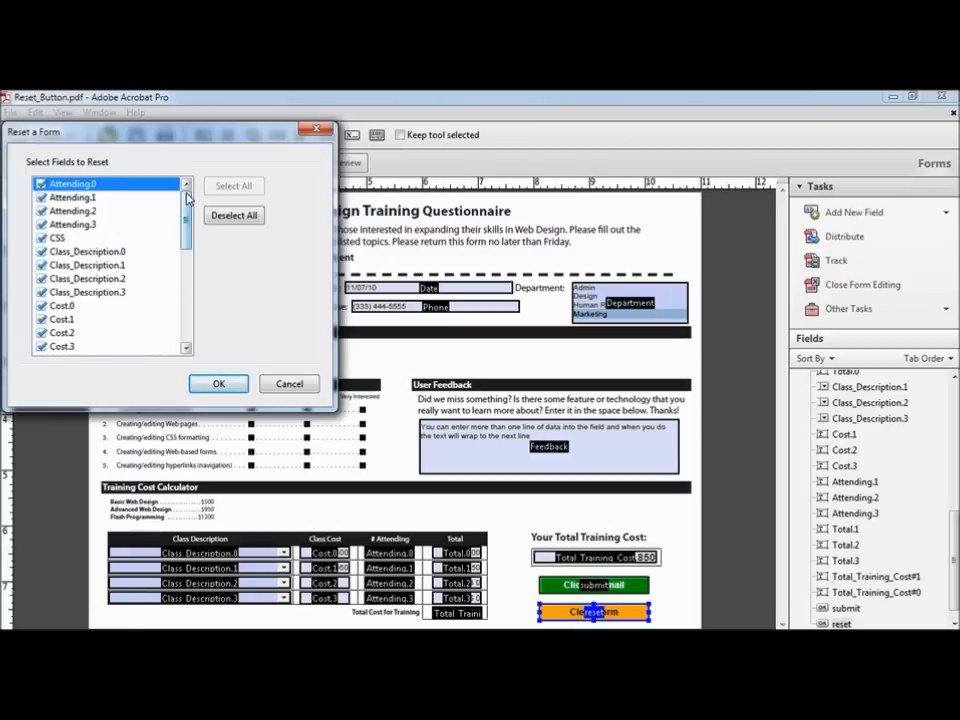
{"action": "left_click_drag", "start_coordinate": [186, 205], "coordinate": [188, 303]}
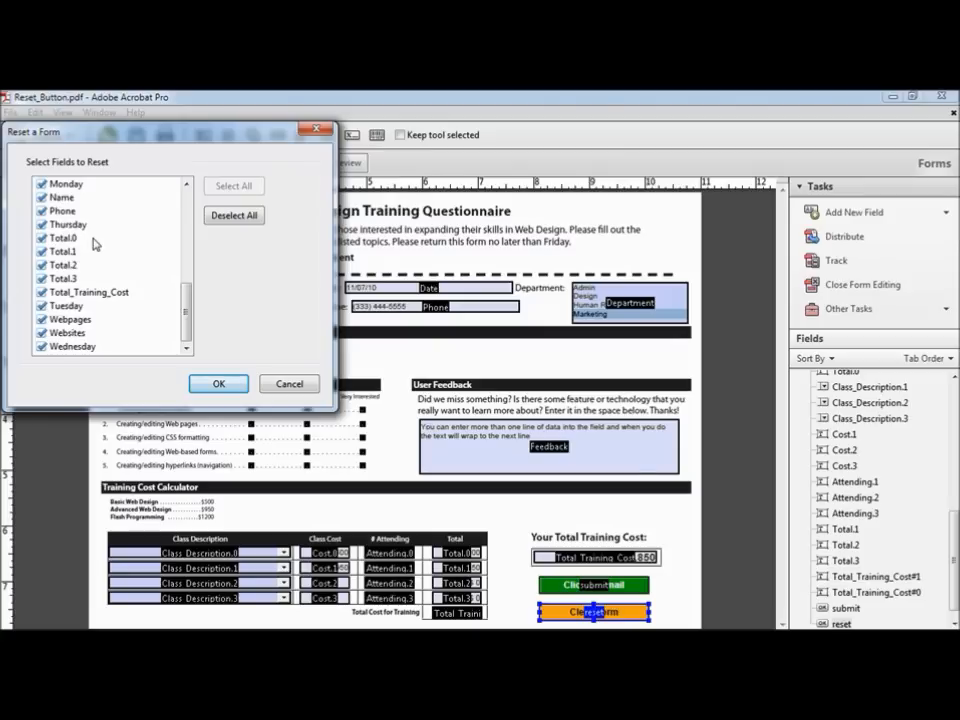
{"action": "left_click", "coordinate": [217, 384]}
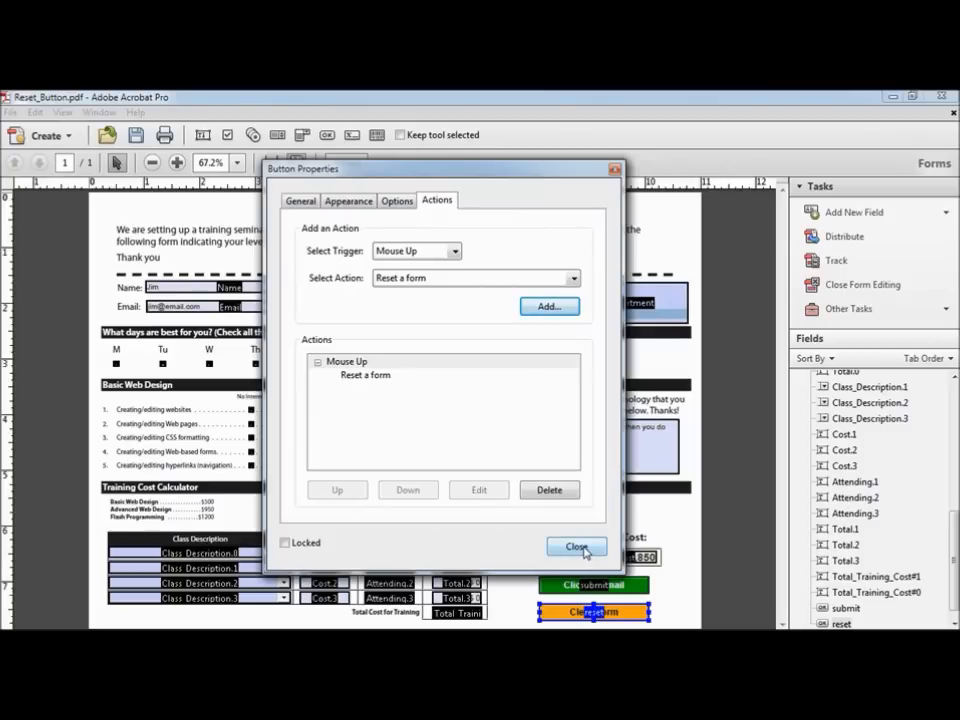
Step: In Preview, tick Monday, Tuesday and Wednesday, then use Clear Form to reset the form
{"action": "left_click", "coordinate": [578, 547]}
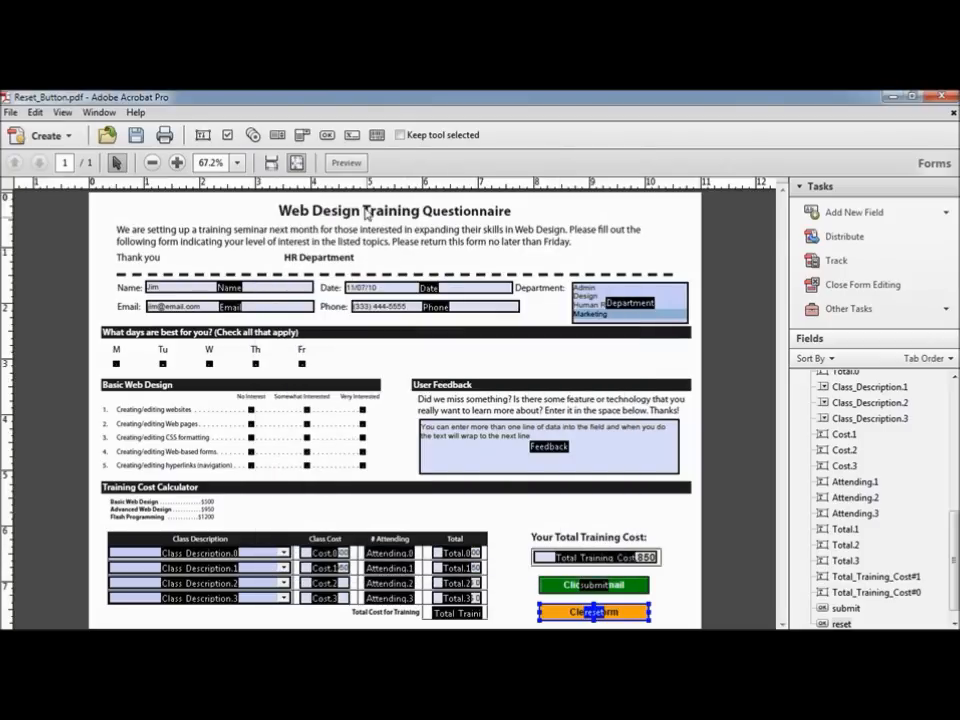
{"action": "left_click", "coordinate": [346, 162]}
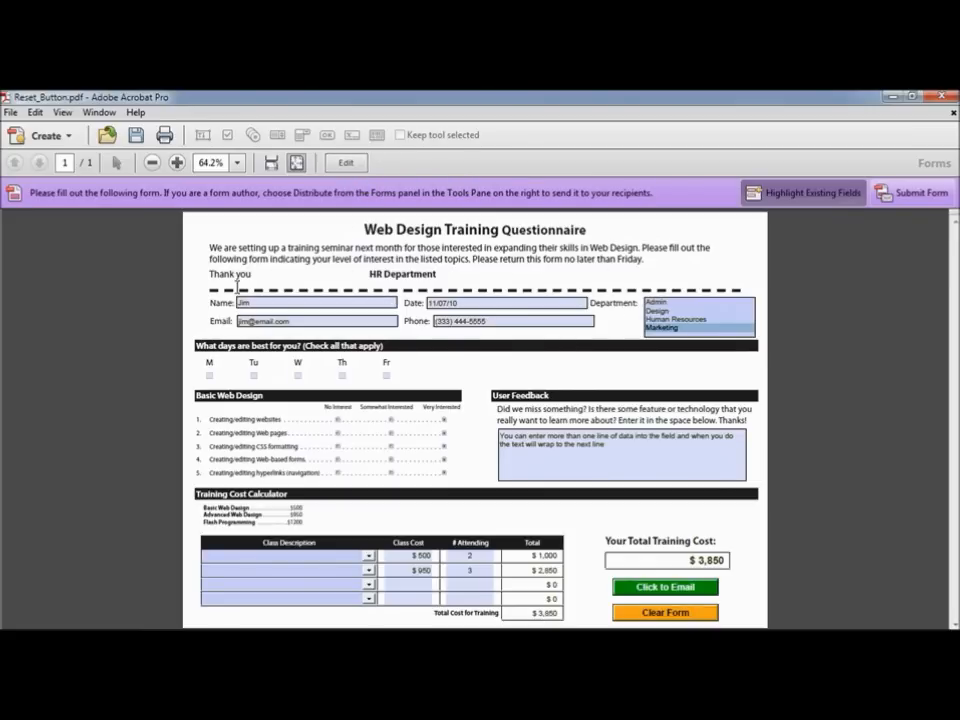
{"action": "left_click", "coordinate": [209, 376]}
{"action": "left_click", "coordinate": [253, 376]}
{"action": "left_click", "coordinate": [297, 376]}
{"action": "left_click", "coordinate": [670, 614]}
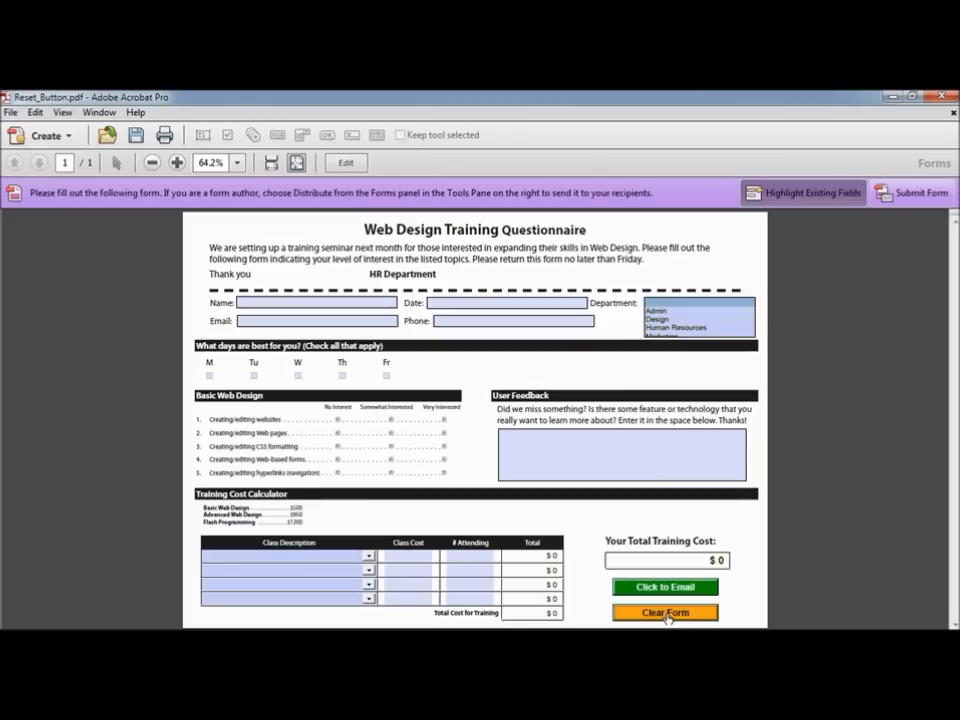
Step: Save the form as a PDF over my_new_form.pdf, replacing the existing file
{"action": "left_click", "coordinate": [36, 112]}
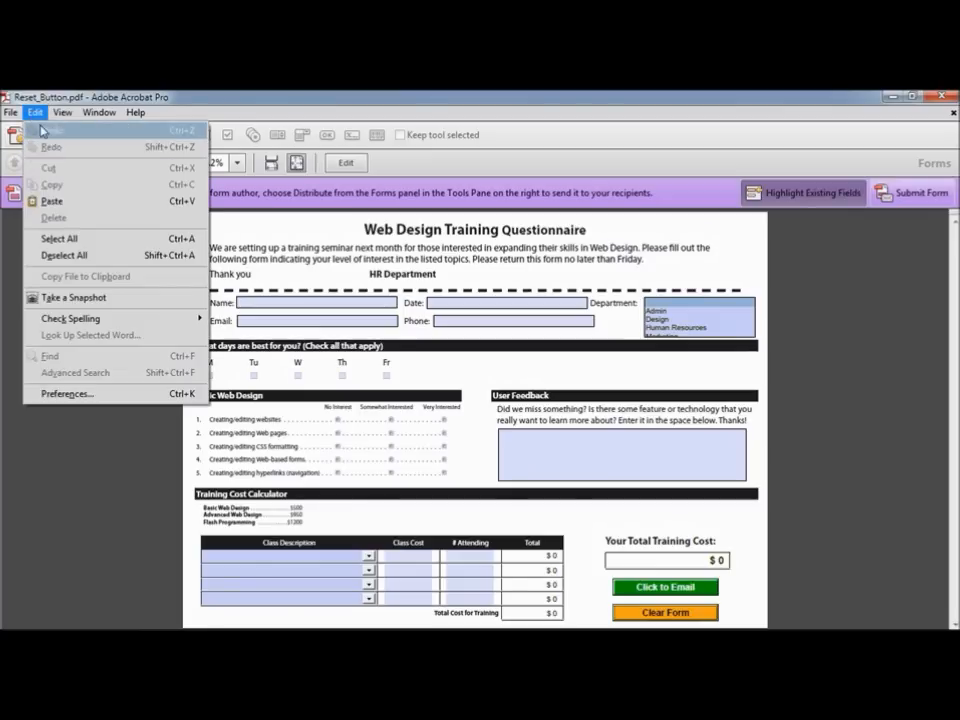
{"action": "left_click", "coordinate": [36, 112]}
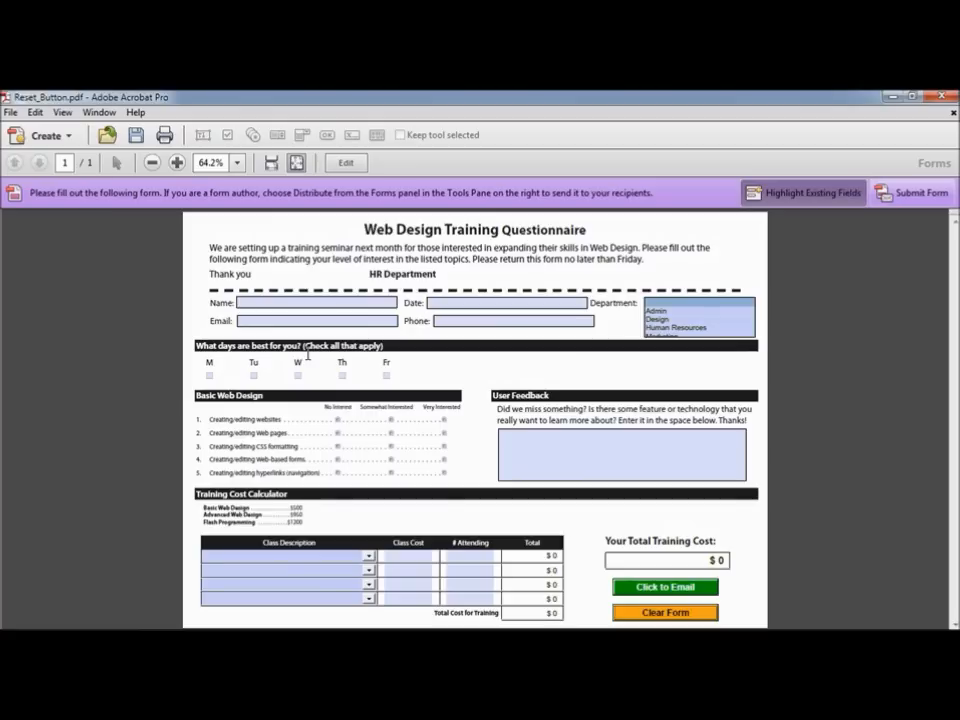
{"action": "left_click", "coordinate": [11, 115]}
{"action": "mouse_move", "coordinate": [60, 192]}
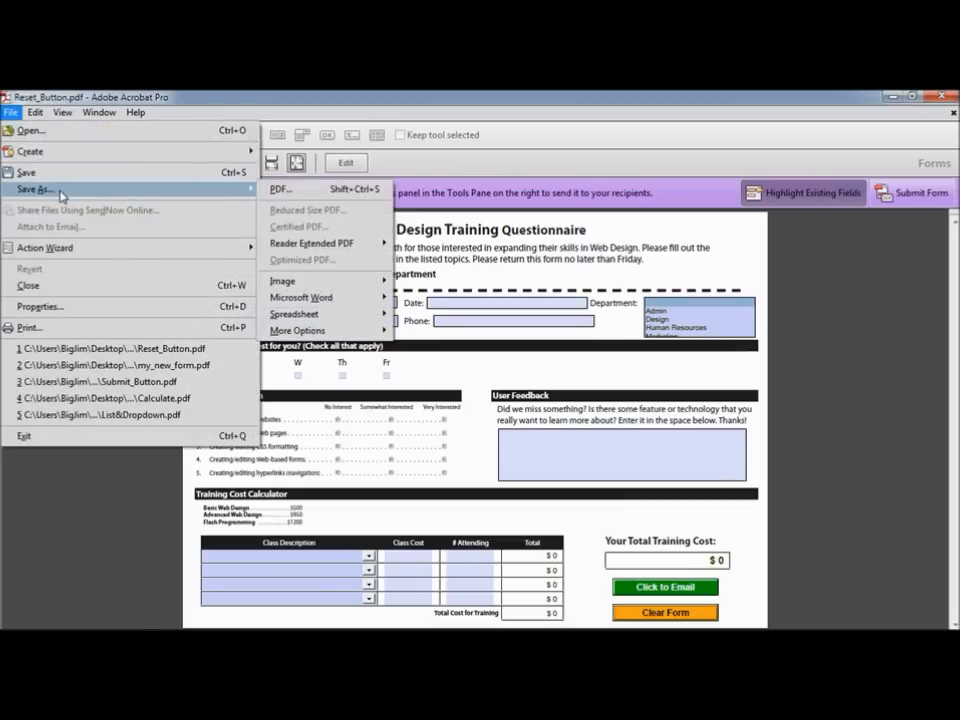
{"action": "left_click", "coordinate": [290, 192]}
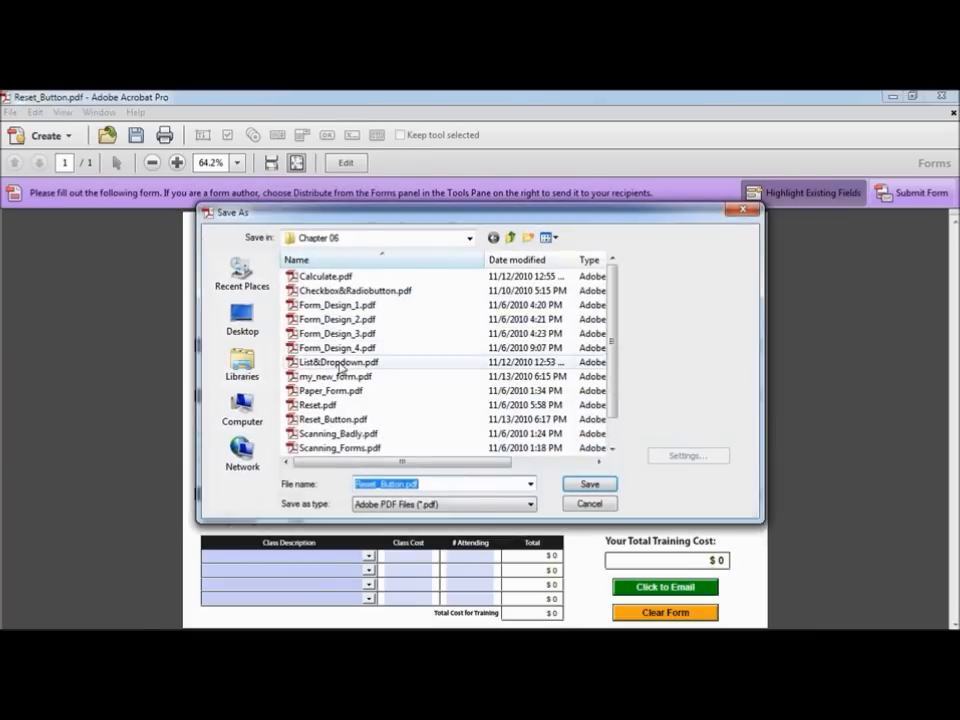
{"action": "left_click", "coordinate": [347, 378]}
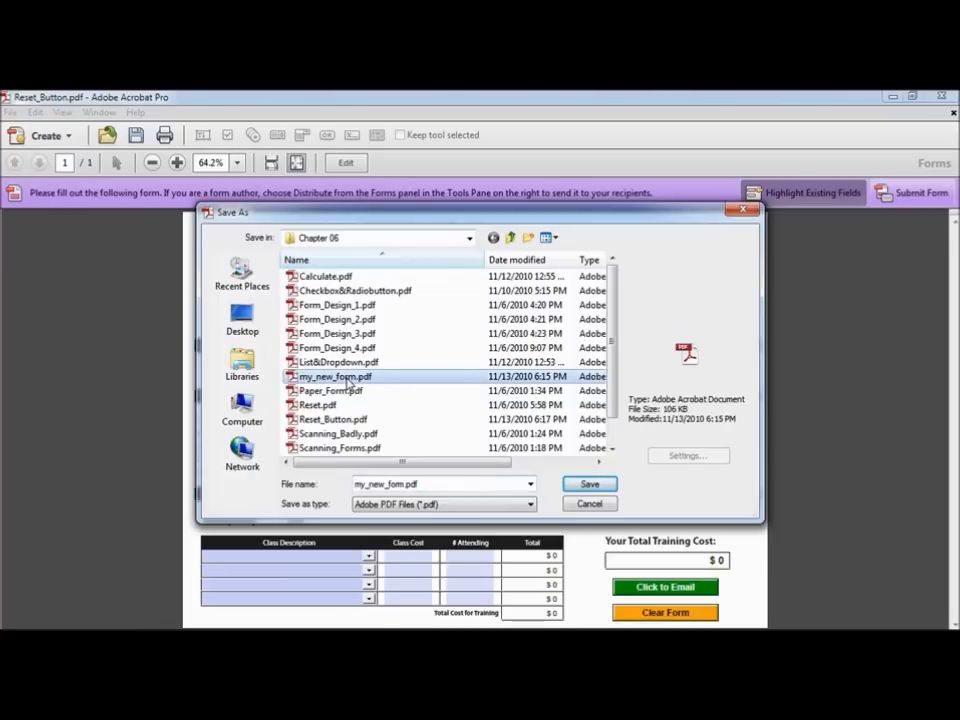
{"action": "left_click", "coordinate": [595, 488]}
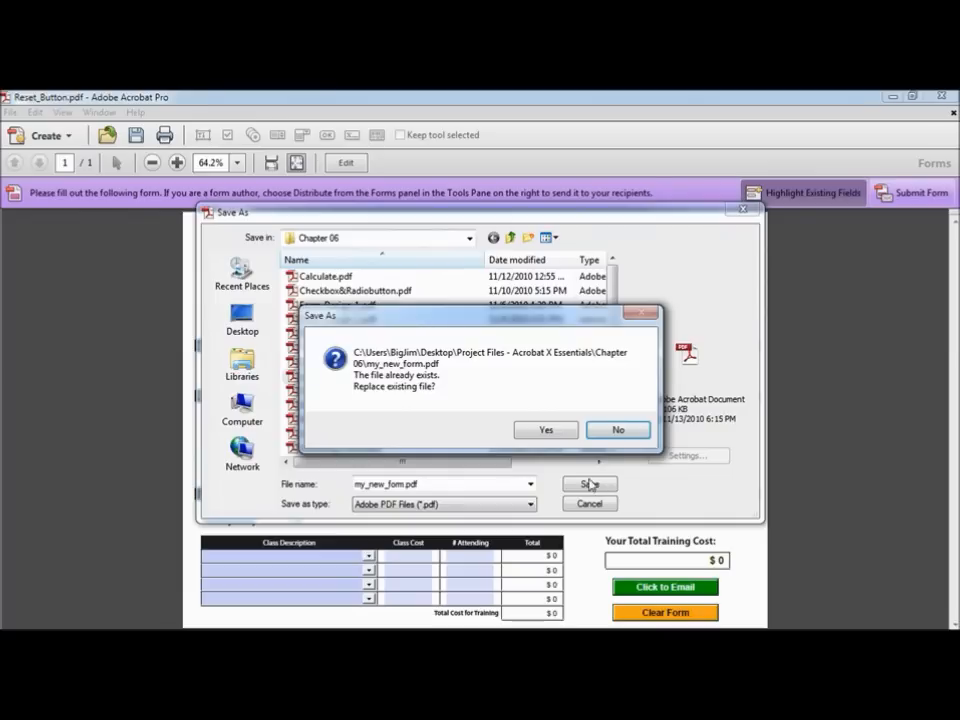
{"action": "left_click", "coordinate": [549, 432]}
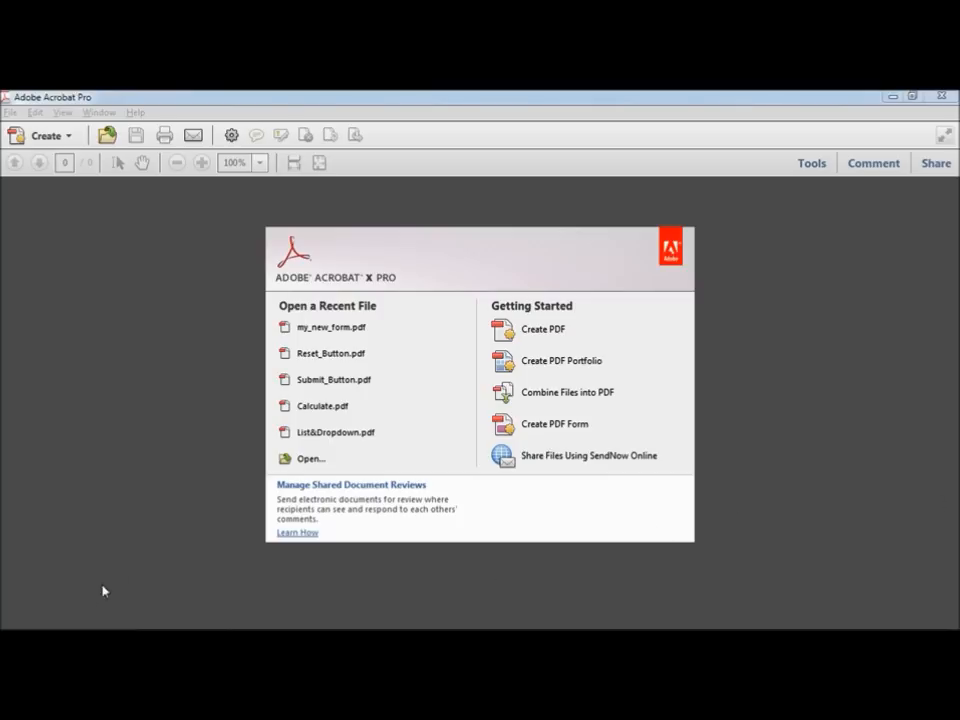
Step: Start Adobe Reader X from the Start menu's All Programs list
{"action": "left_click", "coordinate": [18, 615]}
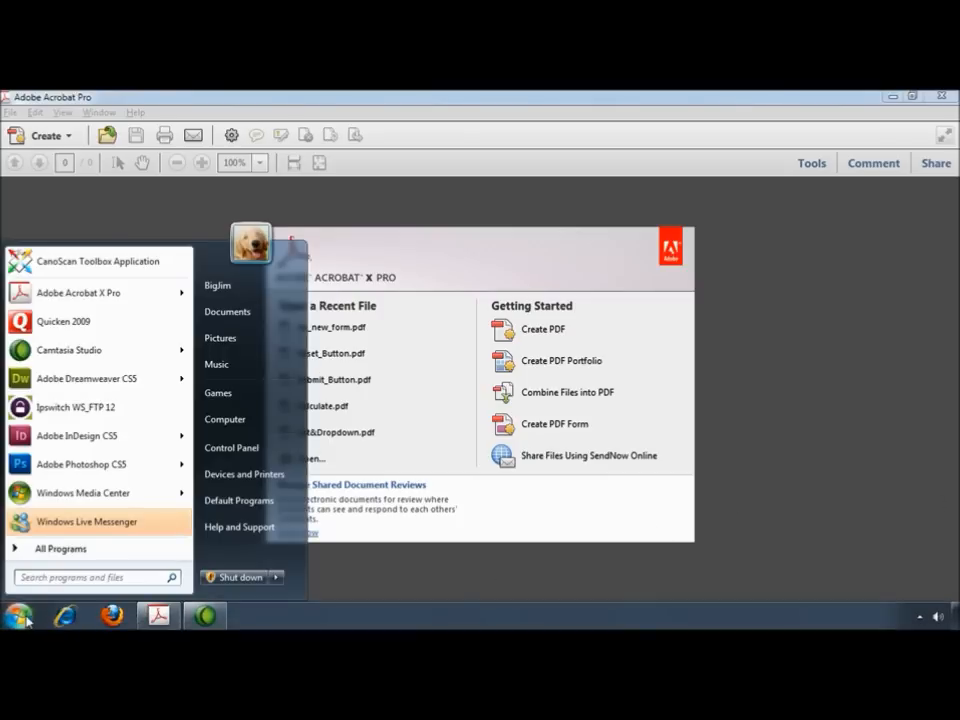
{"action": "left_click", "coordinate": [62, 549]}
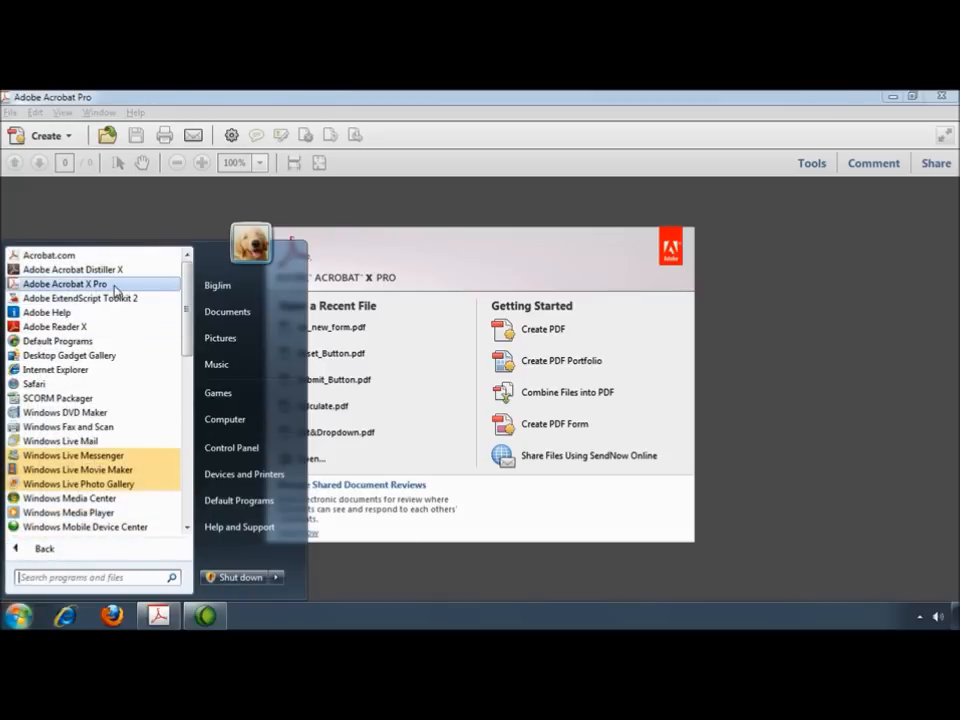
{"action": "left_click", "coordinate": [29, 330]}
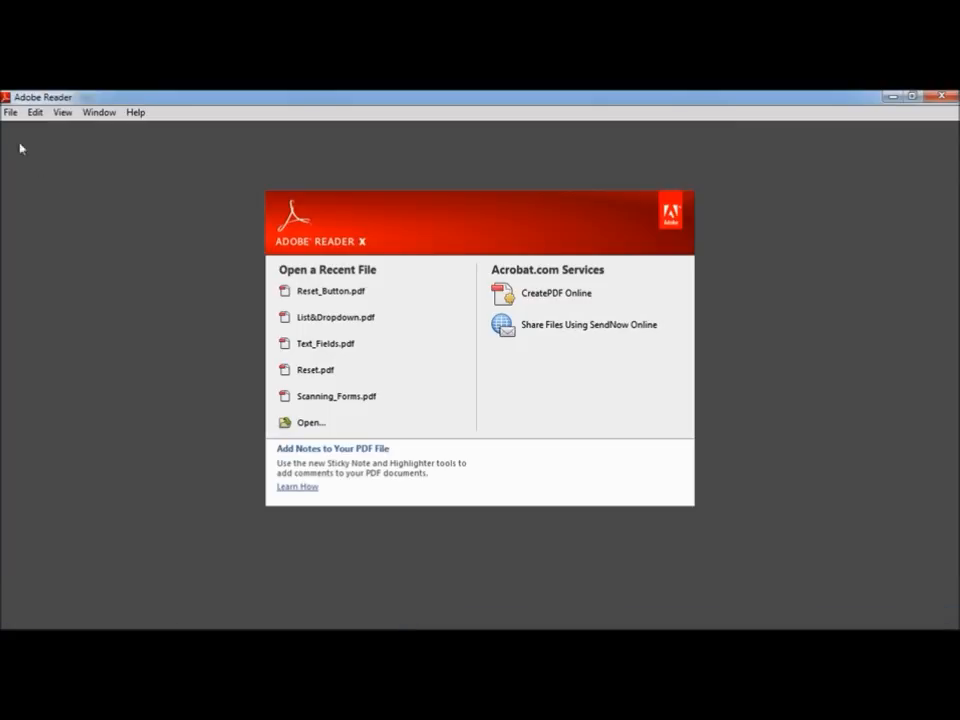
Step: Open Standard_Form.pdf from the Chapter 06 folder in Adobe Reader X
{"action": "left_click", "coordinate": [10, 112]}
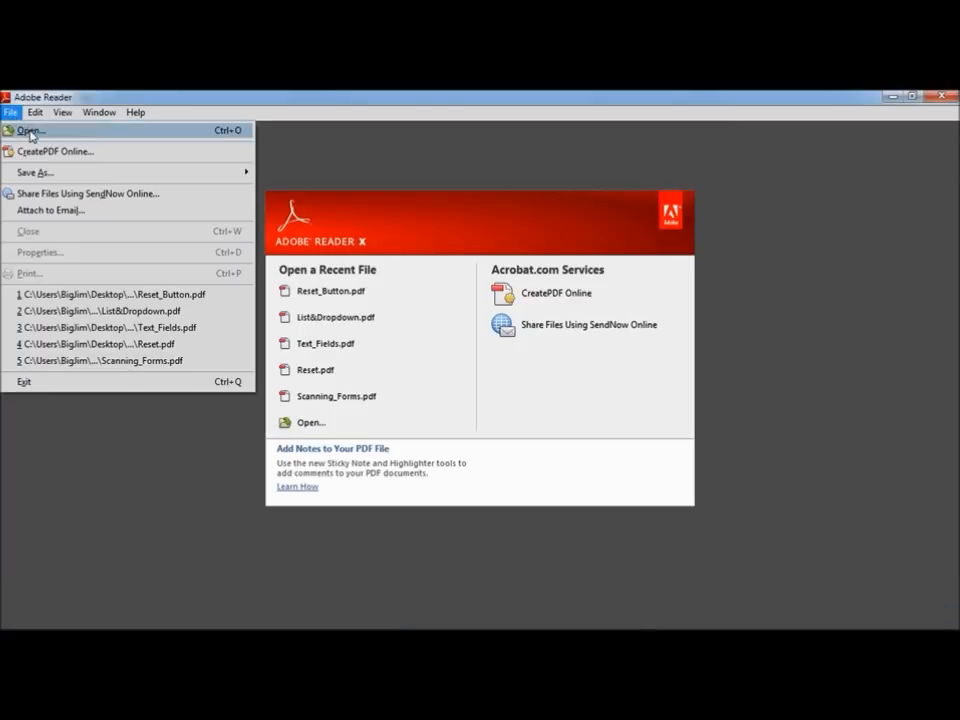
{"action": "left_click", "coordinate": [30, 132]}
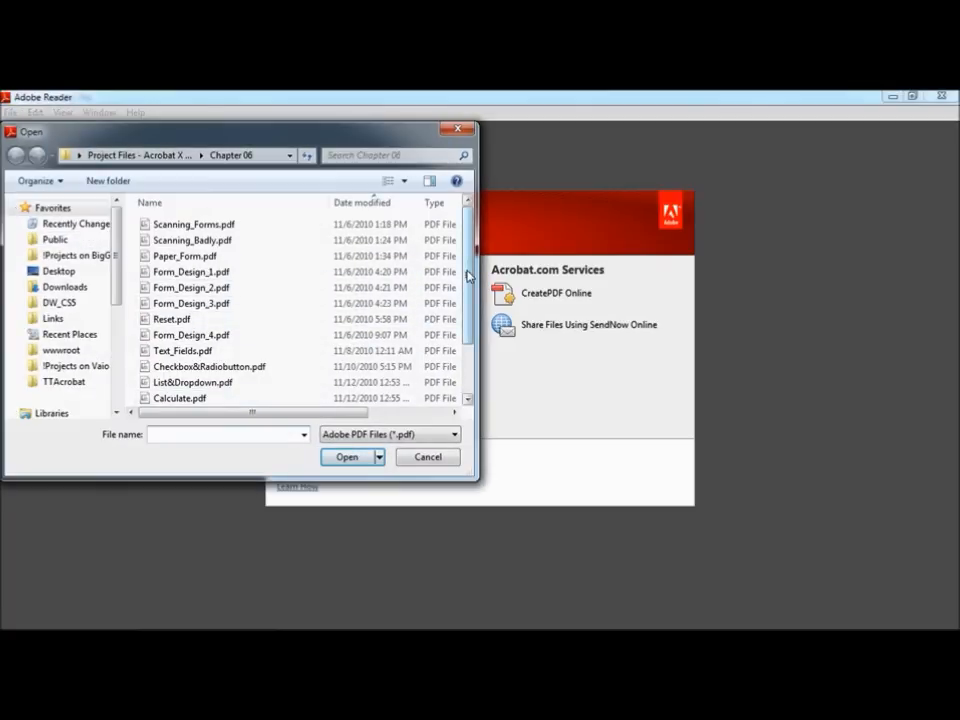
{"action": "scroll", "coordinate": [447, 297], "scroll_direction": "down", "scroll_amount": 2}
{"action": "left_click", "coordinate": [216, 399]}
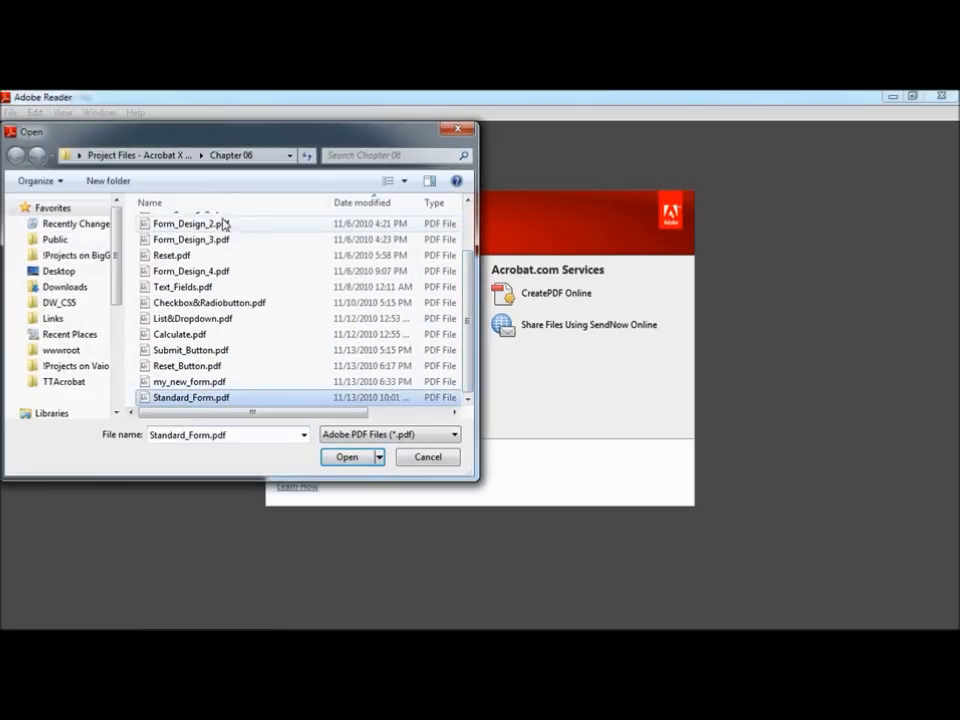
{"action": "left_click", "coordinate": [348, 458]}
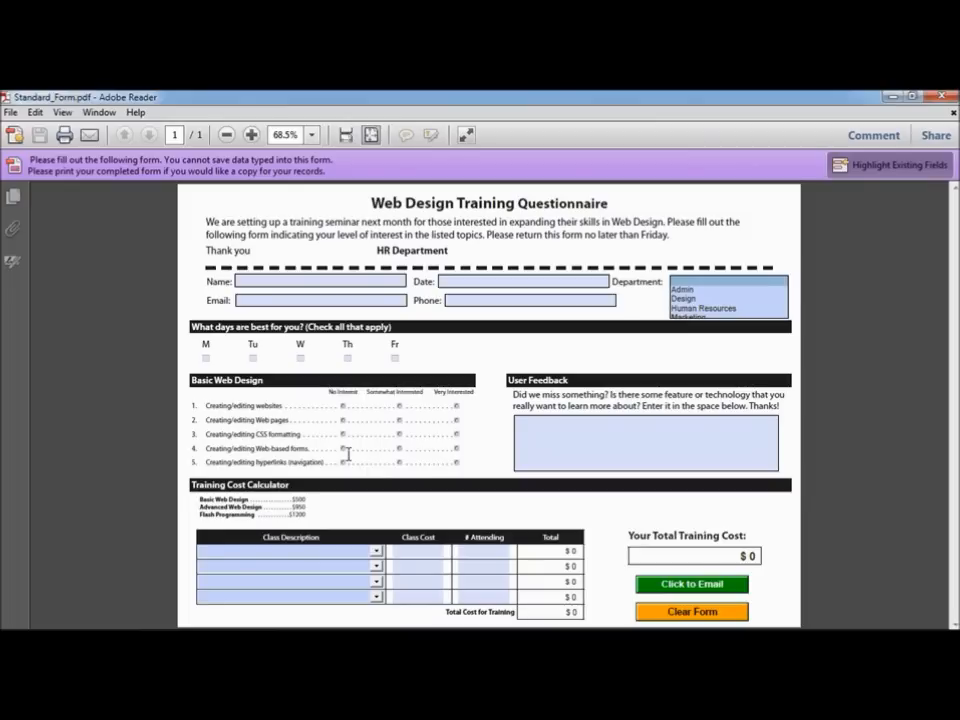
{"action": "left_click", "coordinate": [257, 281]}
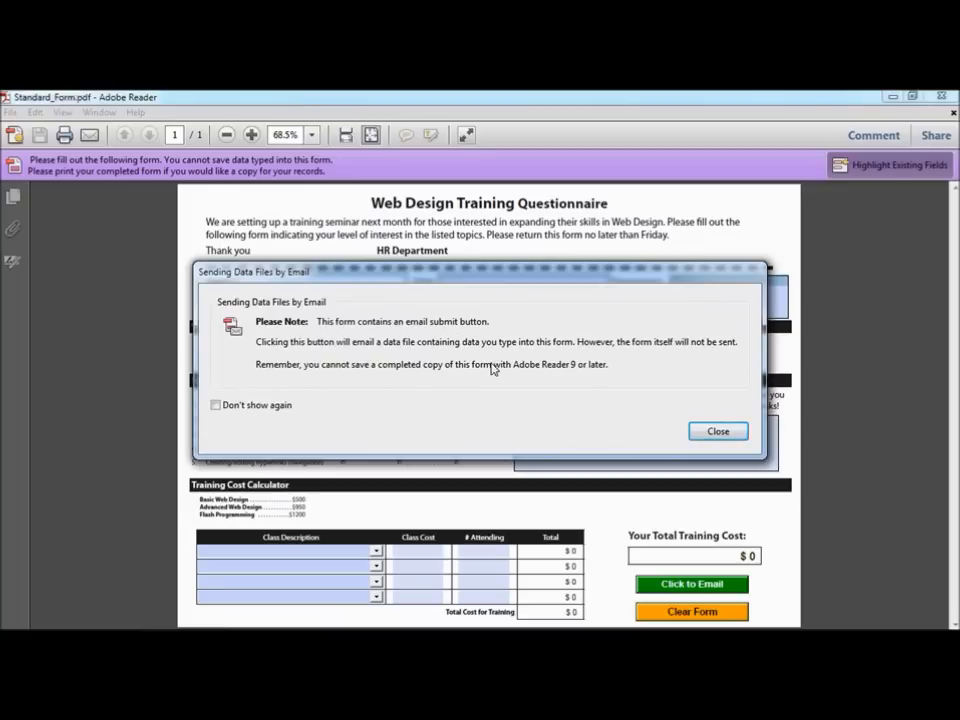
{"action": "left_click", "coordinate": [718, 433]}
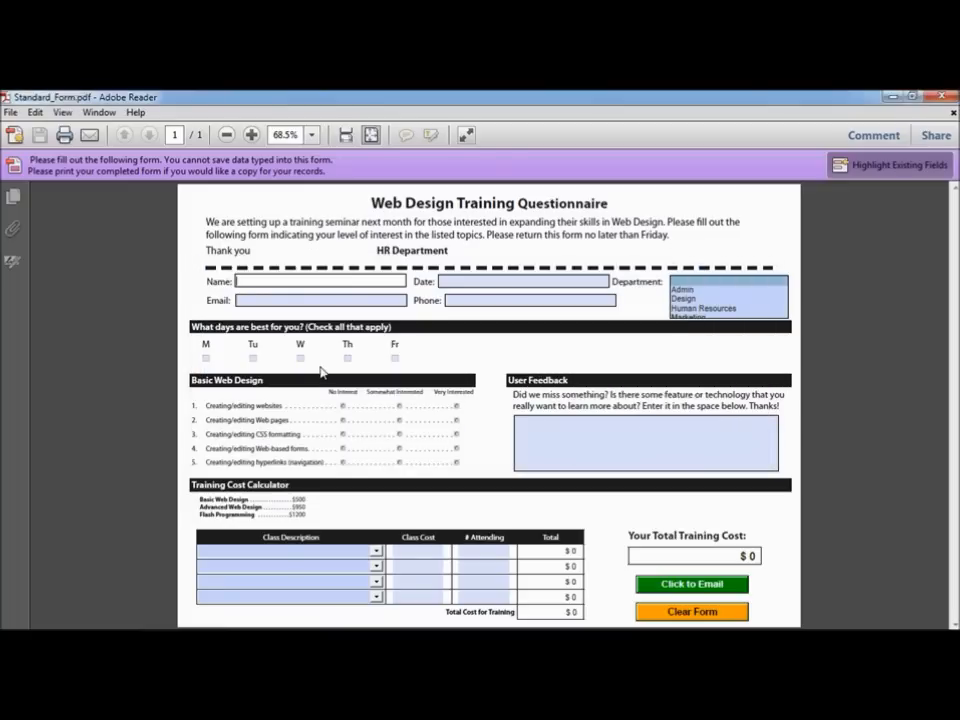
{"action": "type", "text": "Jim"}
{"action": "left_click", "coordinate": [257, 360]}
{"action": "left_click", "coordinate": [255, 358]}
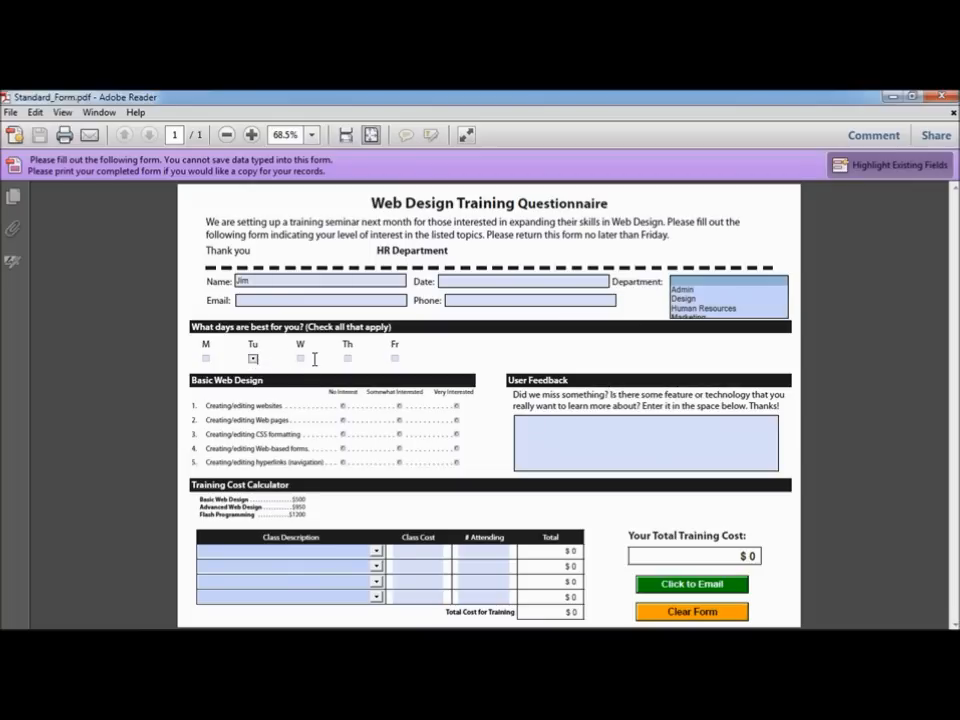
{"action": "left_click", "coordinate": [300, 358]}
{"action": "left_click", "coordinate": [347, 358]}
{"action": "left_click", "coordinate": [686, 612]}
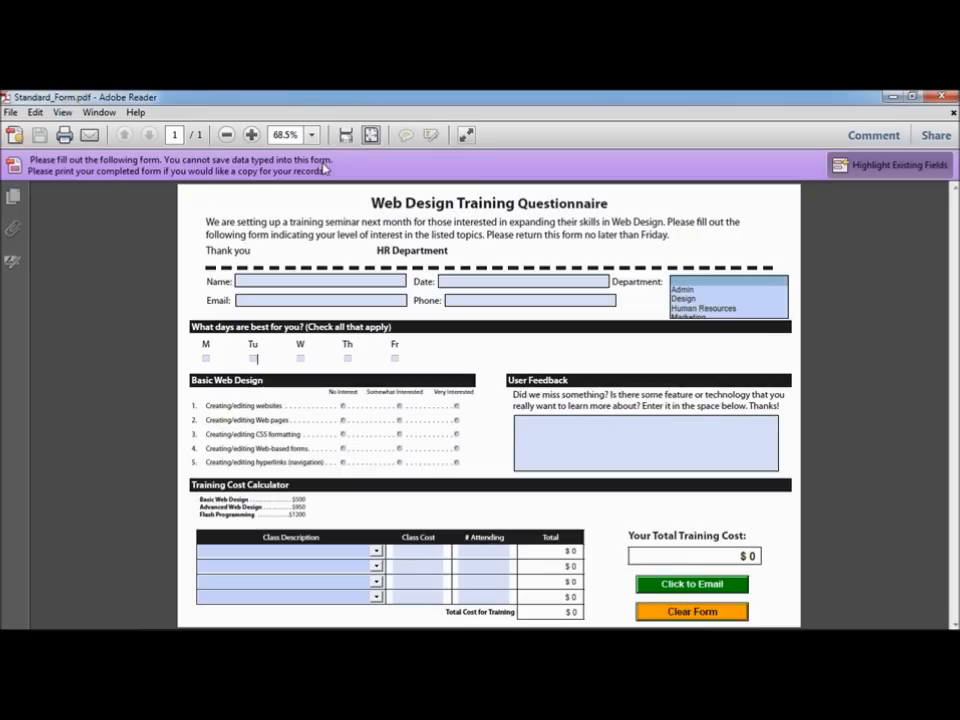
Step: Try saving as PDF, cancel the blank-copy warning, and close Standard_Form.pdf
{"action": "left_click", "coordinate": [10, 112]}
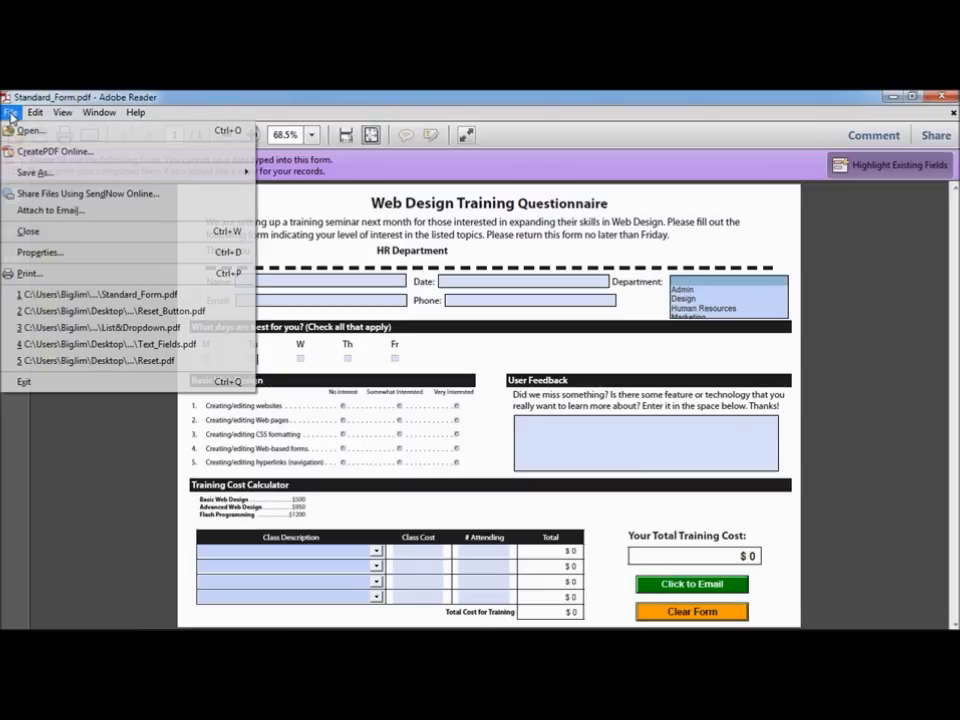
{"action": "mouse_move", "coordinate": [52, 175]}
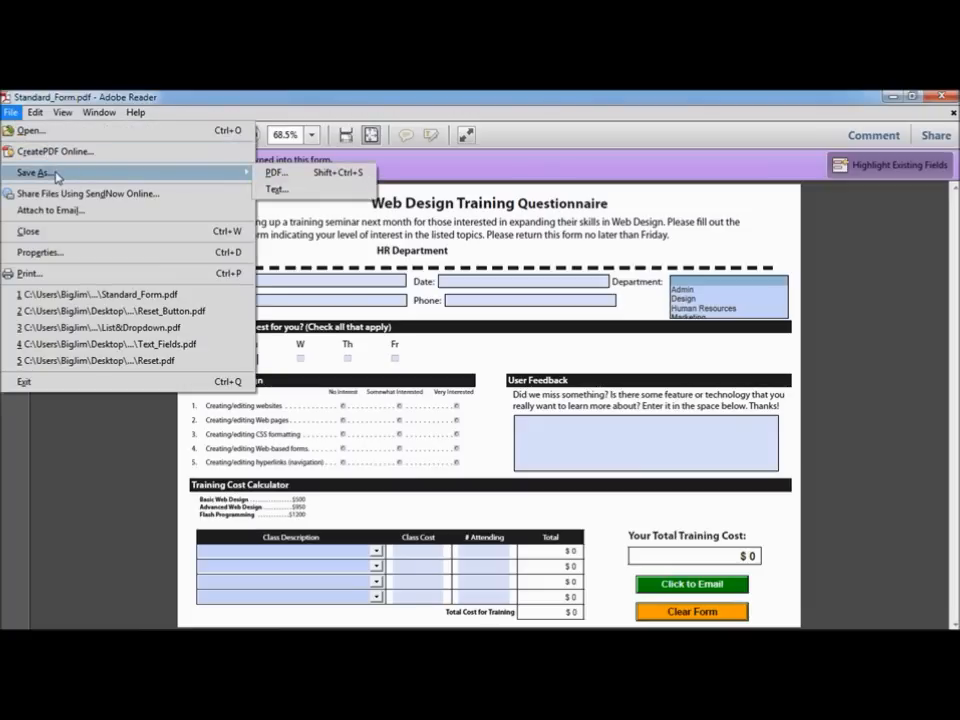
{"action": "left_click", "coordinate": [305, 176]}
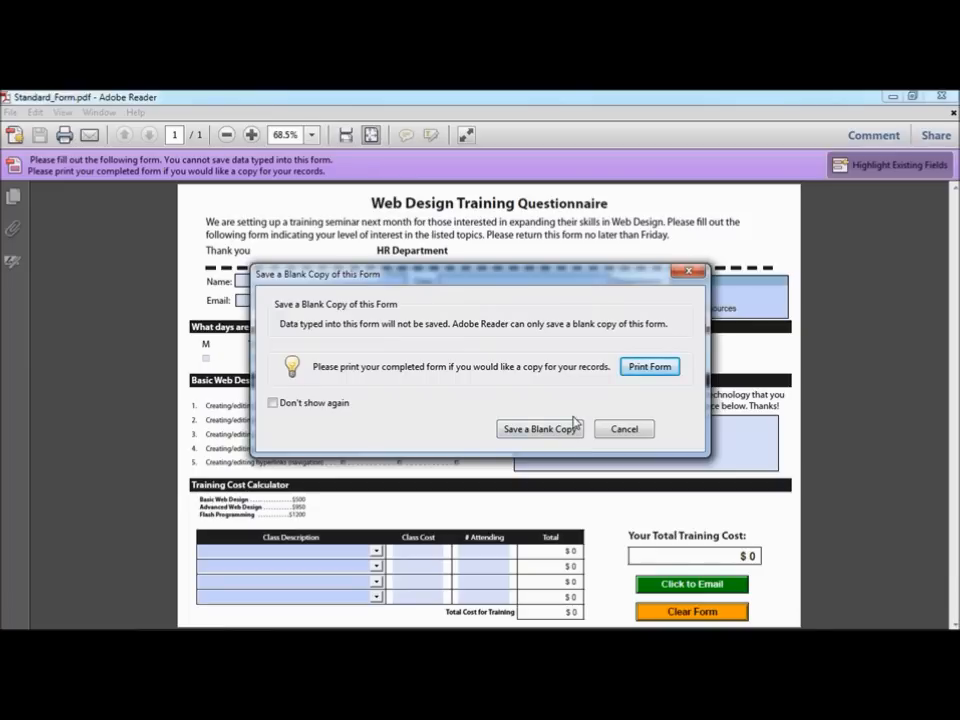
{"action": "left_click", "coordinate": [624, 428]}
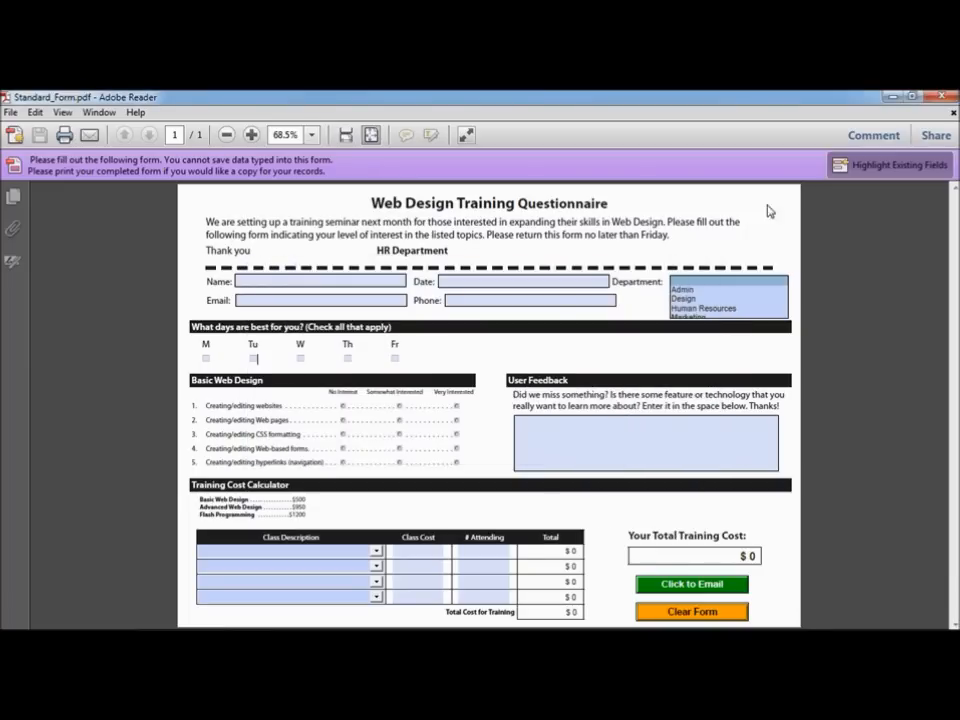
{"action": "left_click", "coordinate": [948, 112]}
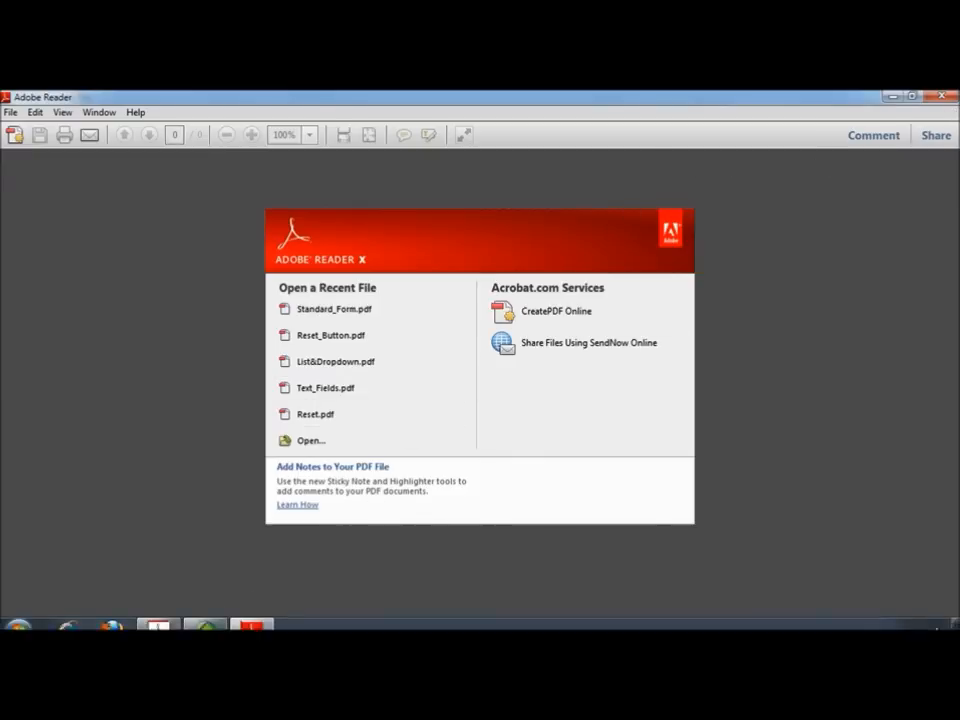
Step: Switch to Acrobat Pro and open Standard_Form.pdf
{"action": "left_click", "coordinate": [161, 618]}
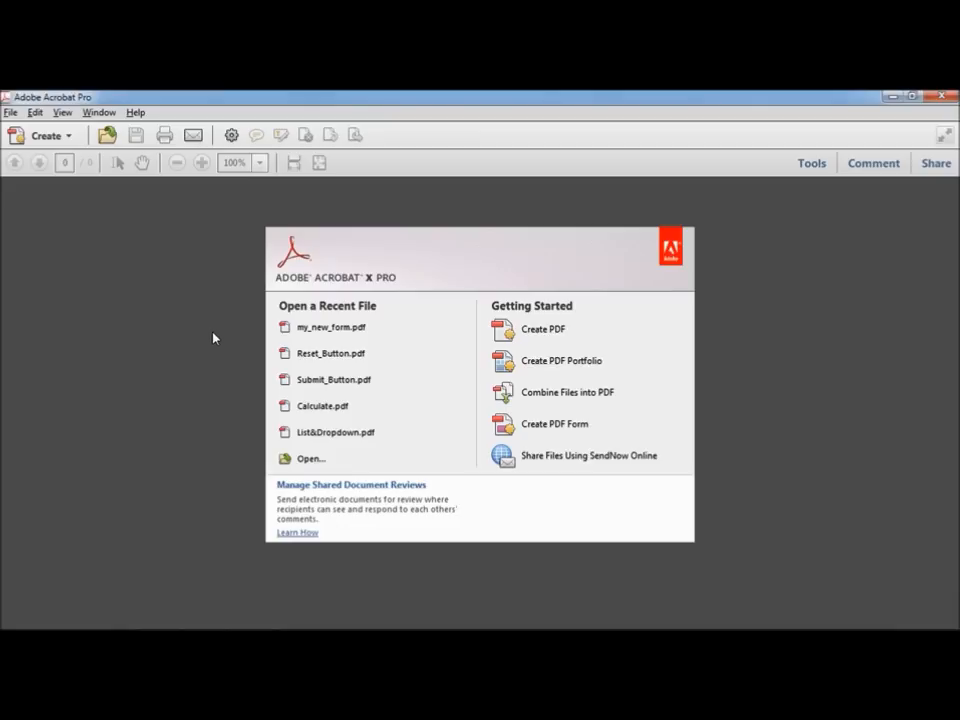
{"action": "left_click", "coordinate": [12, 115]}
{"action": "left_click", "coordinate": [28, 132]}
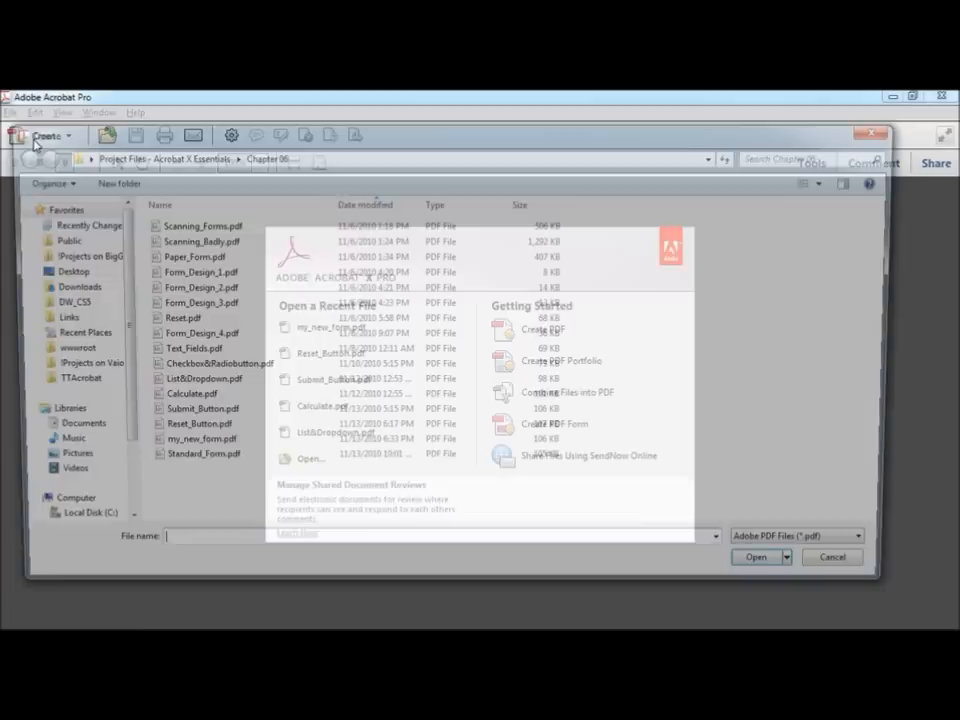
{"action": "left_click", "coordinate": [204, 463]}
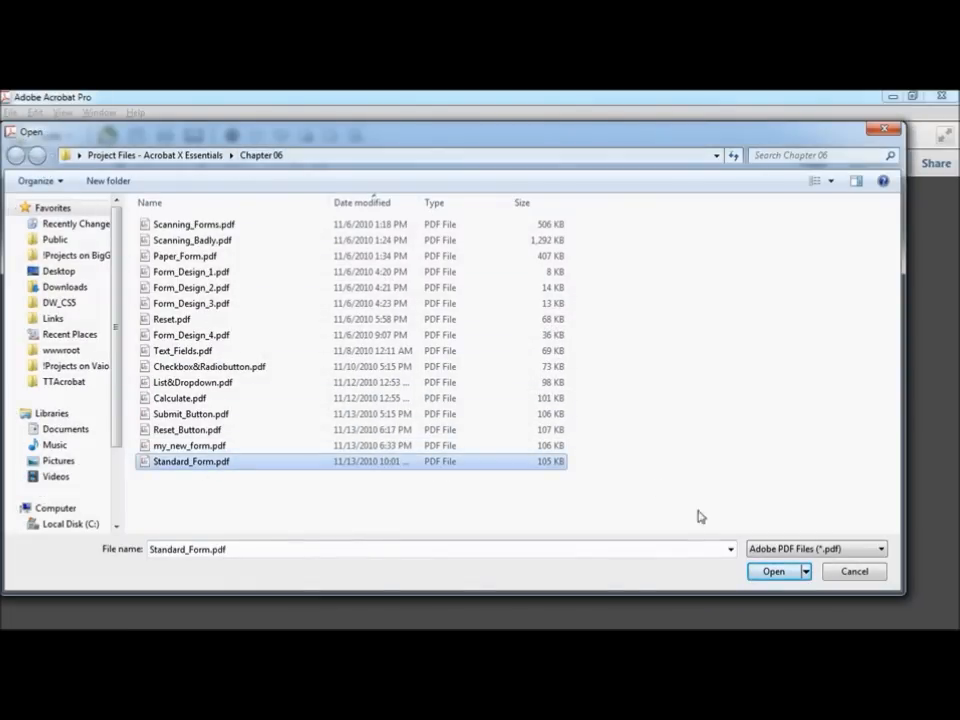
{"action": "left_click", "coordinate": [786, 572]}
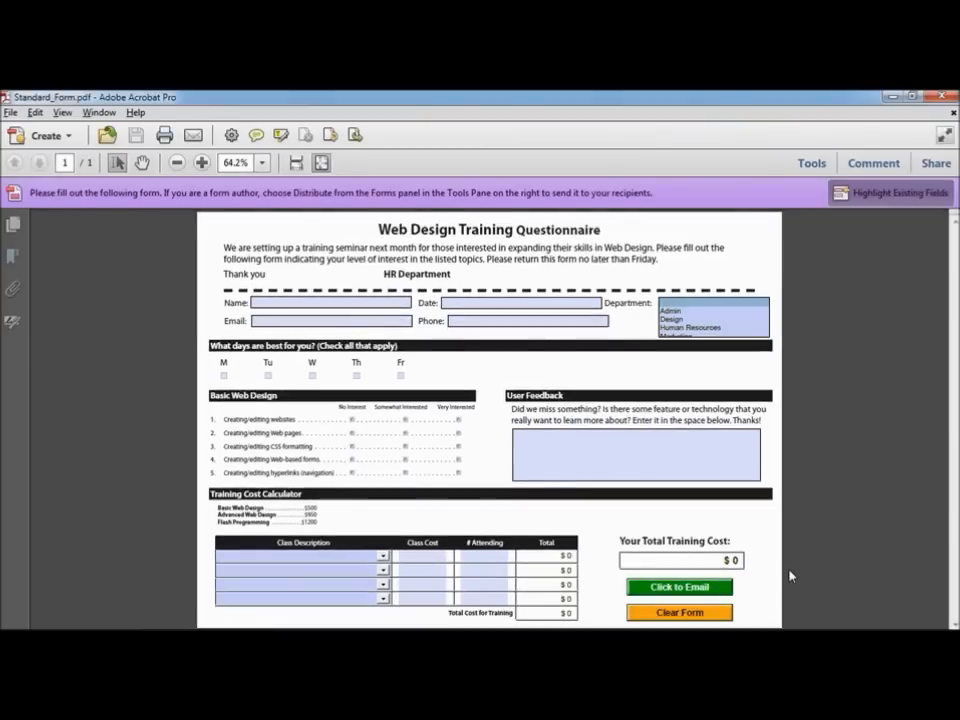
Step: Save a Reader Extended copy with additional features as my_Enabled_Form.pdf, then close it
{"action": "left_click", "coordinate": [10, 113]}
{"action": "mouse_move", "coordinate": [122, 189]}
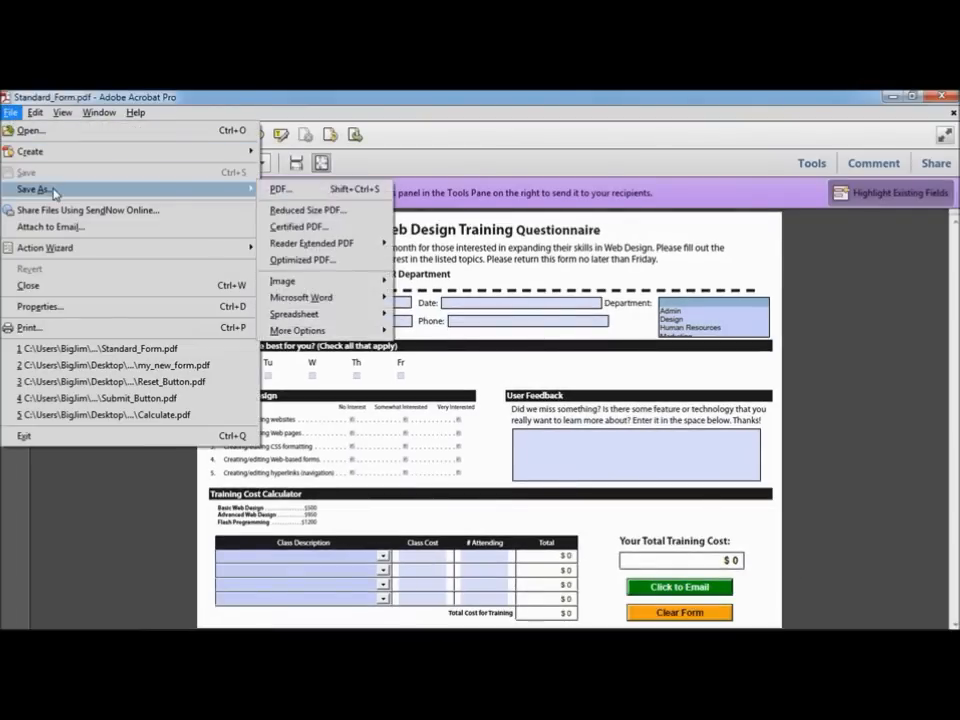
{"action": "mouse_move", "coordinate": [336, 243]}
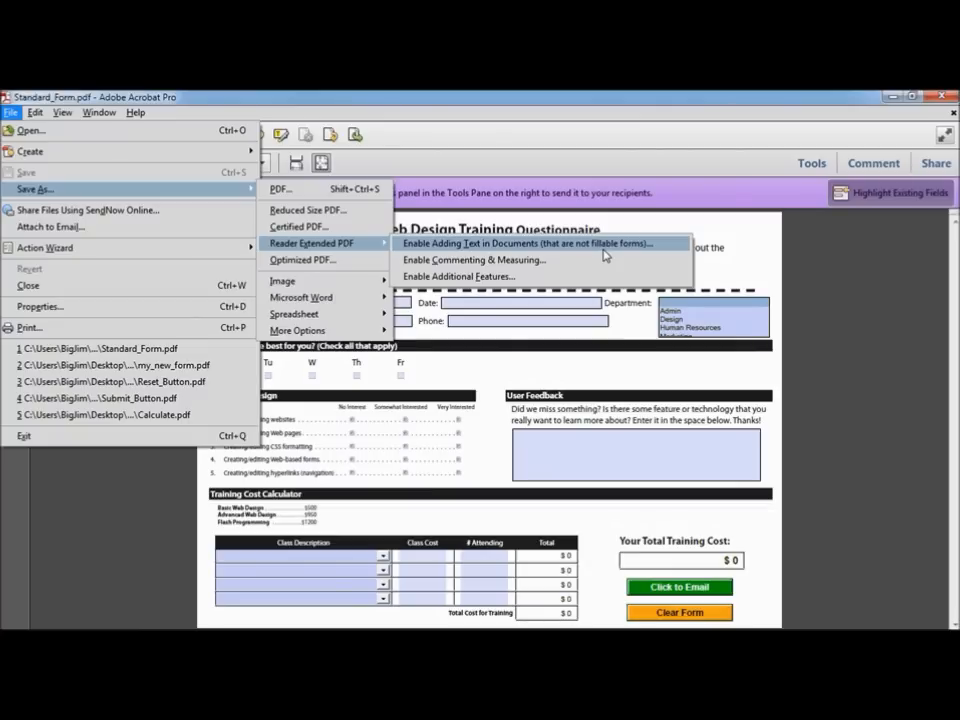
{"action": "left_click", "coordinate": [498, 280]}
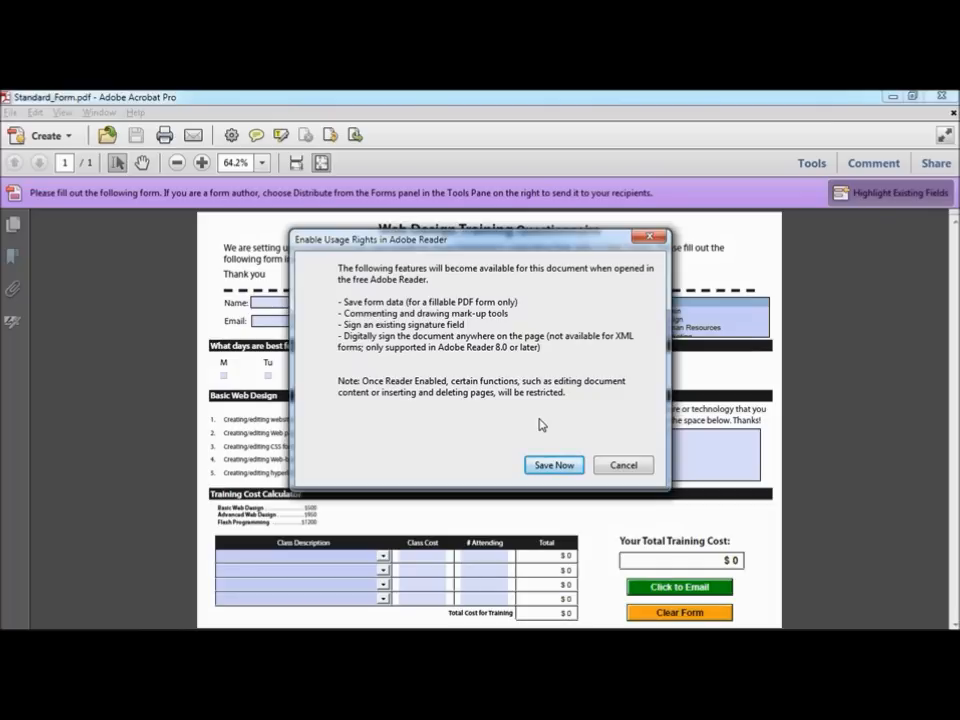
{"action": "left_click", "coordinate": [553, 464]}
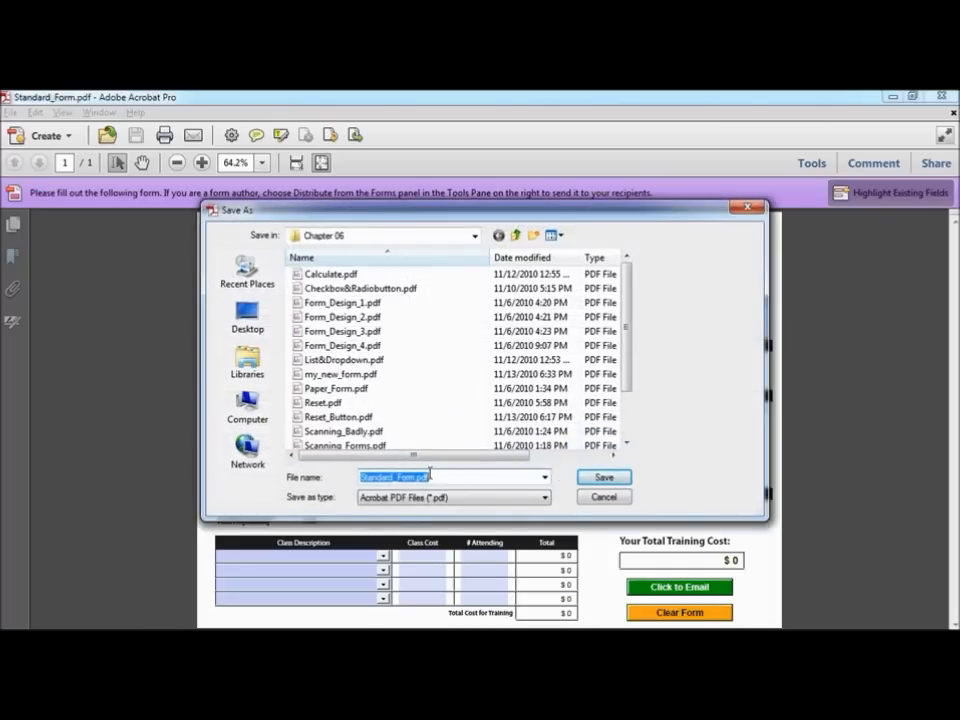
{"action": "left_click", "coordinate": [395, 477]}
{"action": "left_click_drag", "start_coordinate": [395, 477], "coordinate": [360, 477]}
{"action": "type", "text": "my"}
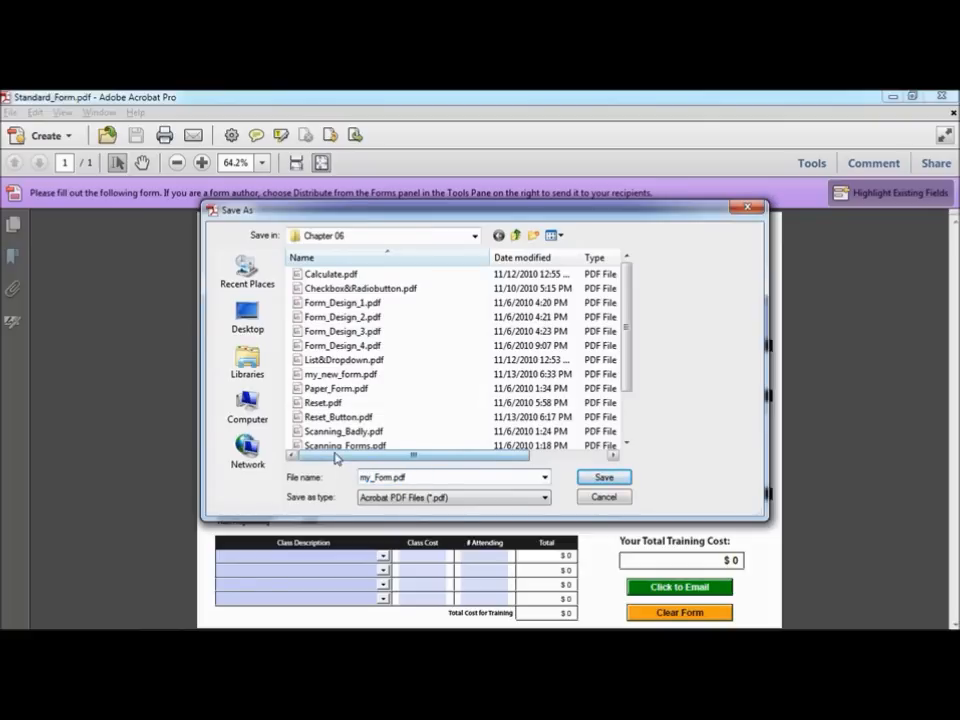
{"action": "type", "text": "_Enabled"}
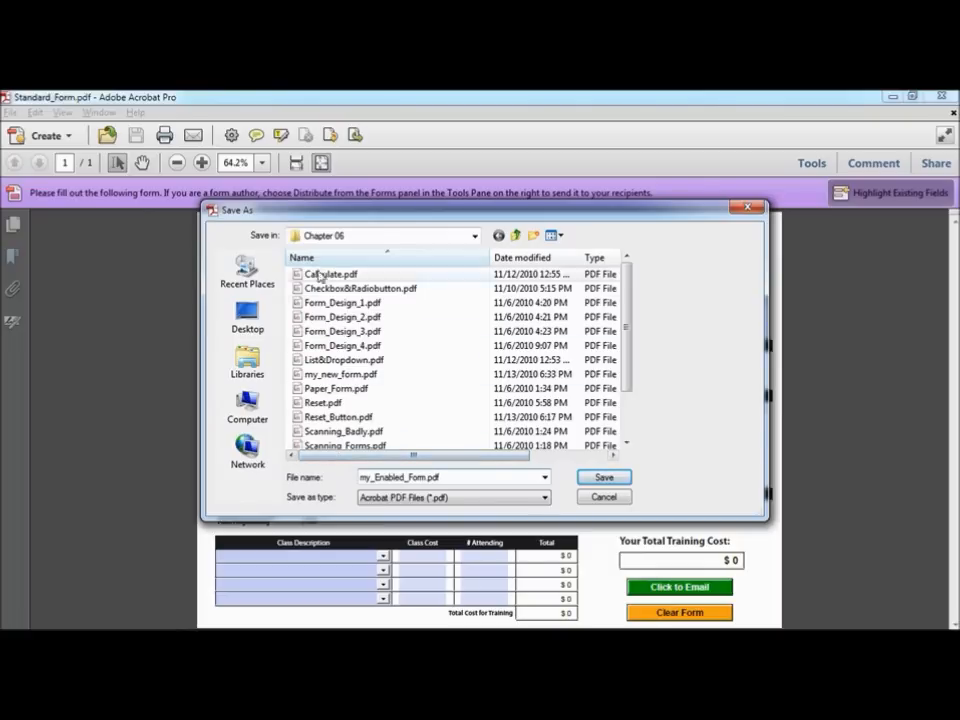
{"action": "left_click", "coordinate": [603, 477]}
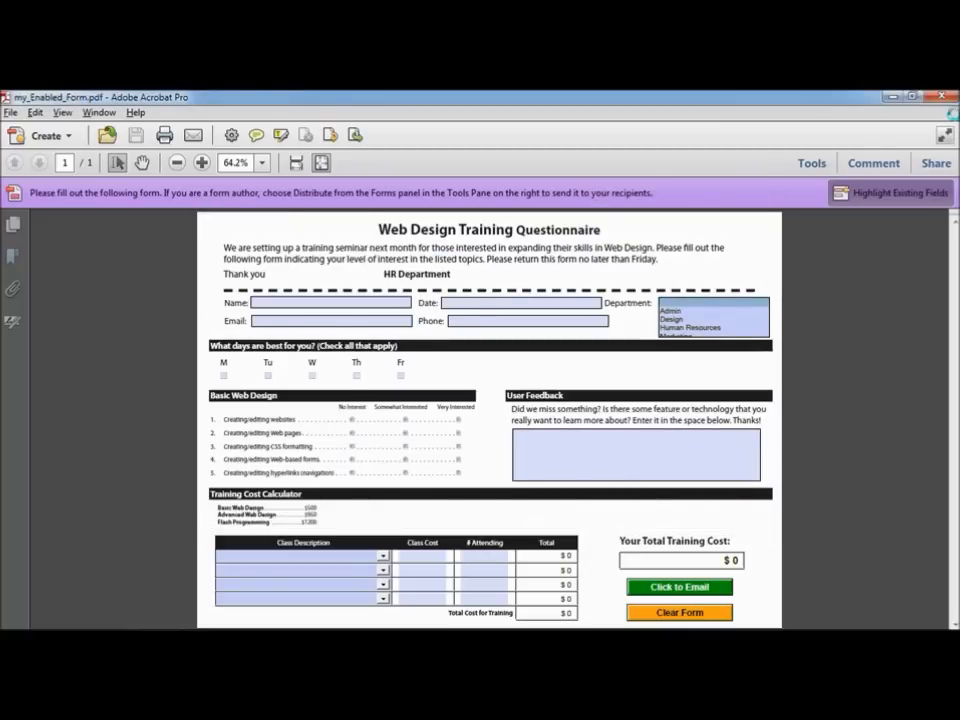
{"action": "key", "text": "ctrl+w"}
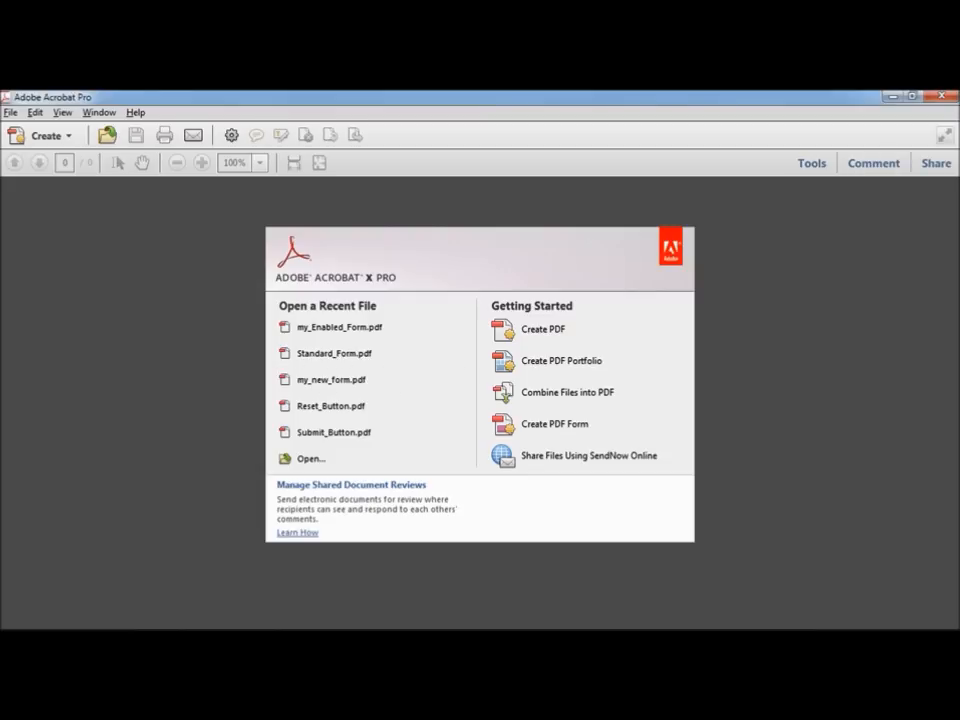
Step: Open my_Enabled_Form.pdf in Adobe Reader
{"action": "left_click", "coordinate": [251, 616]}
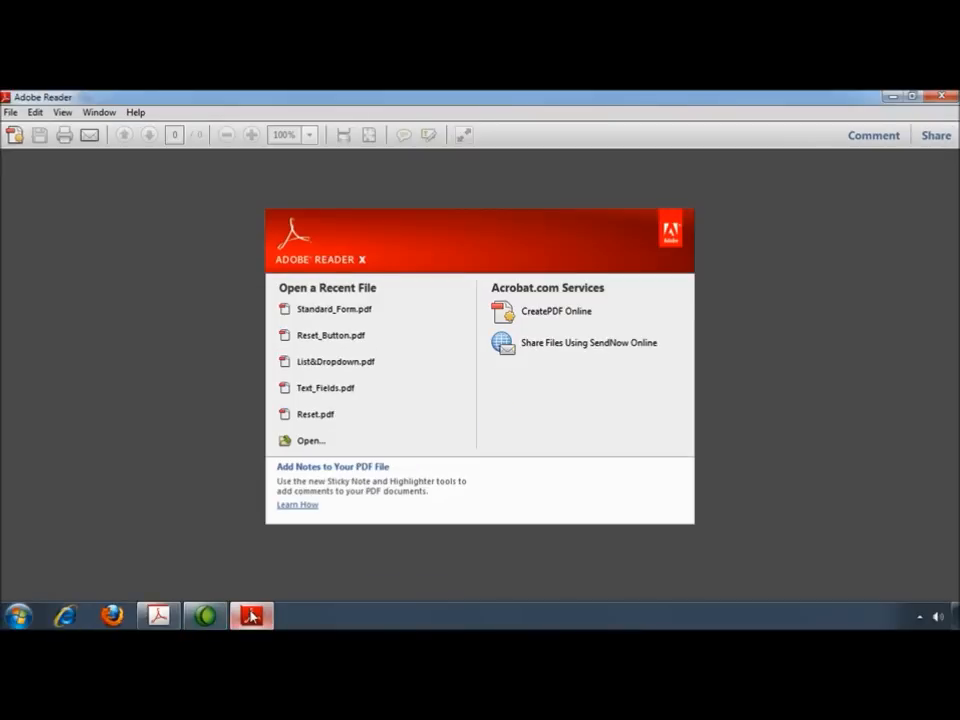
{"action": "left_click", "coordinate": [13, 113]}
{"action": "left_click", "coordinate": [30, 131]}
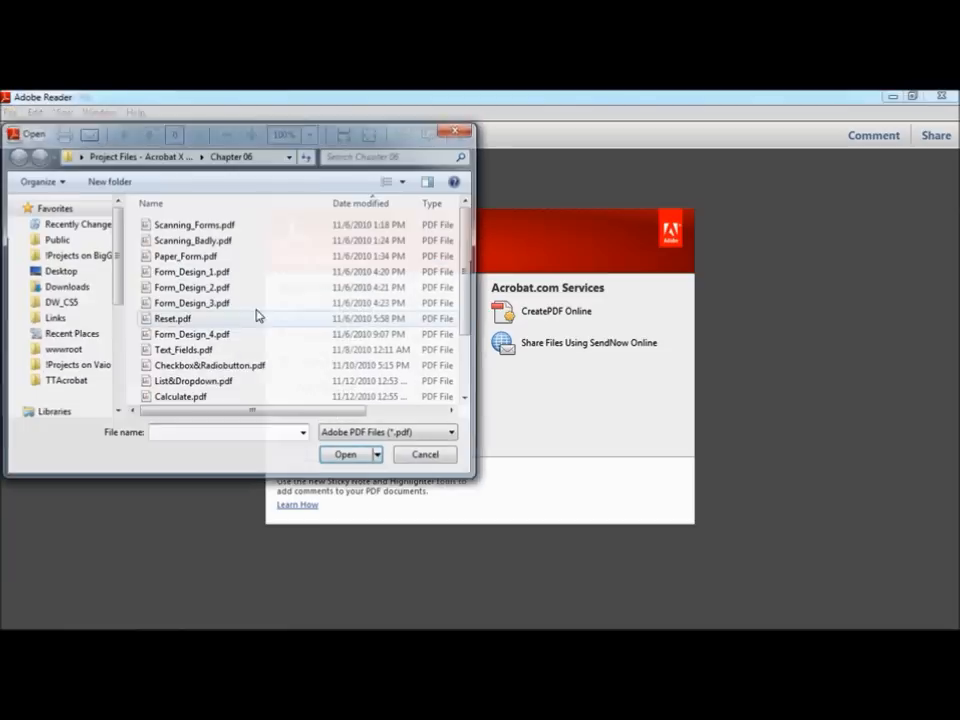
{"action": "left_click_drag", "start_coordinate": [467, 278], "coordinate": [471, 341]}
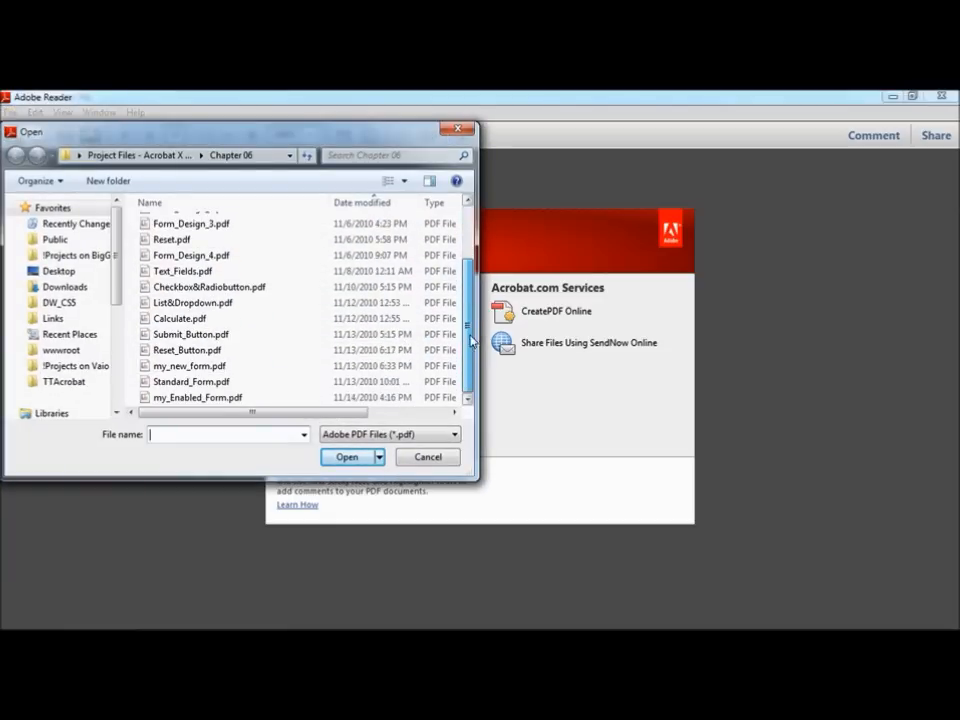
{"action": "left_click", "coordinate": [193, 401]}
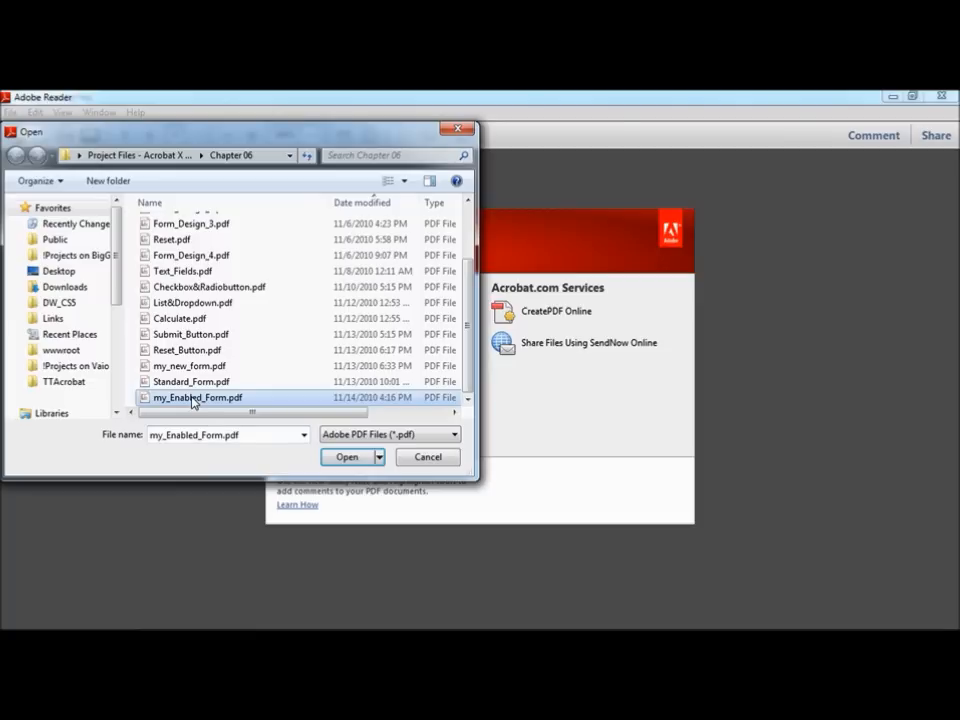
{"action": "left_click", "coordinate": [346, 457]}
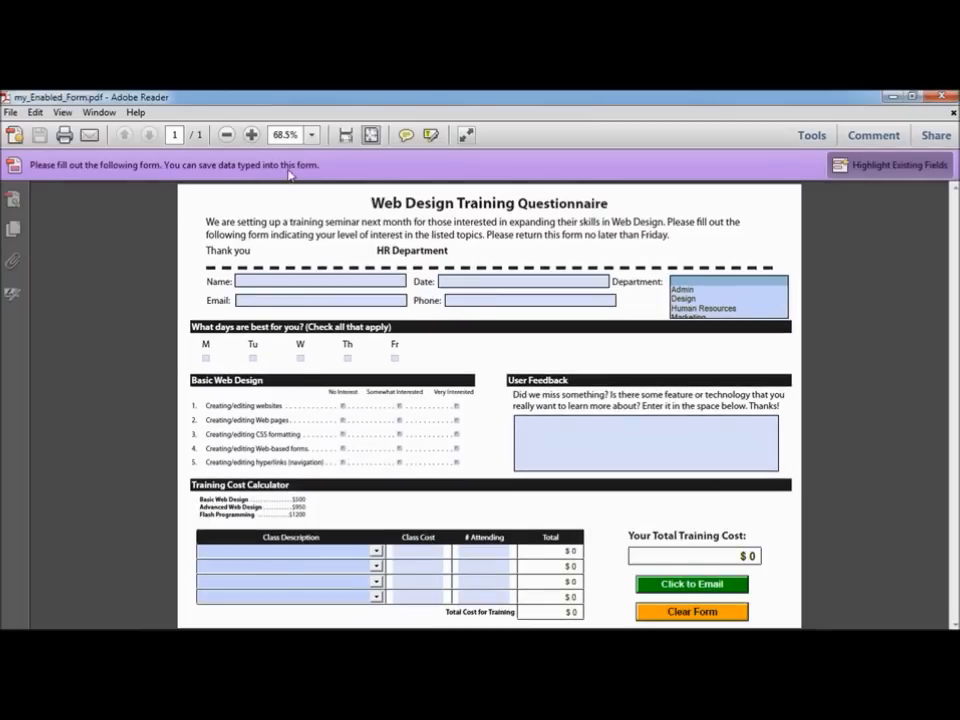
Step: Enter a name in the Name field and tick Tu, W and Th as available days
{"action": "left_click", "coordinate": [297, 280]}
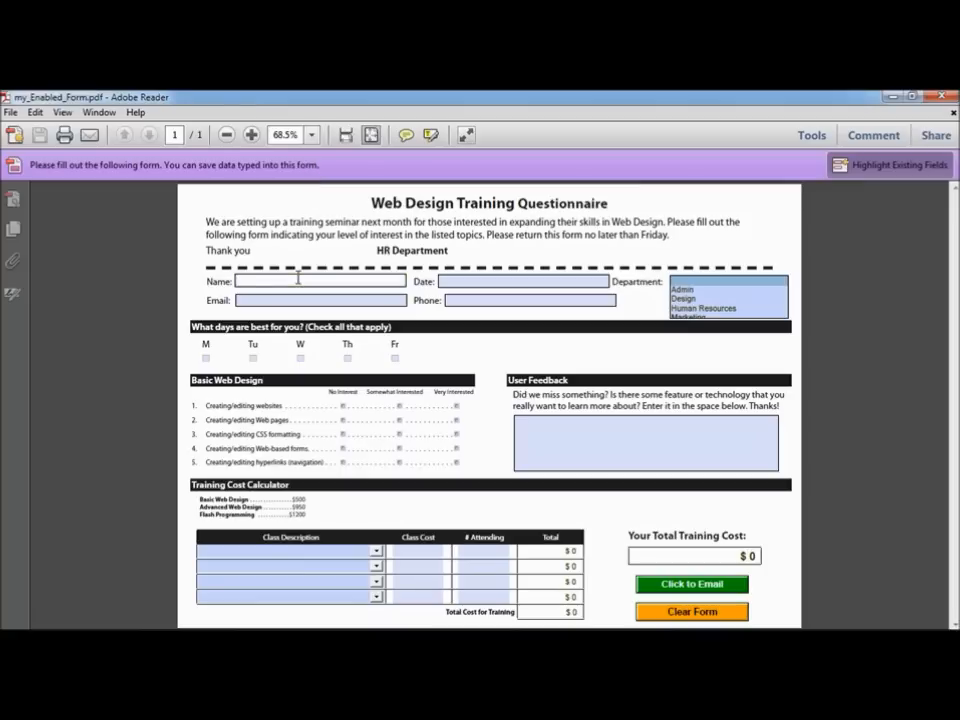
{"action": "type", "text": "Jim M"}
{"action": "left_click", "coordinate": [253, 358]}
{"action": "left_click", "coordinate": [300, 359]}
{"action": "left_click", "coordinate": [347, 358]}
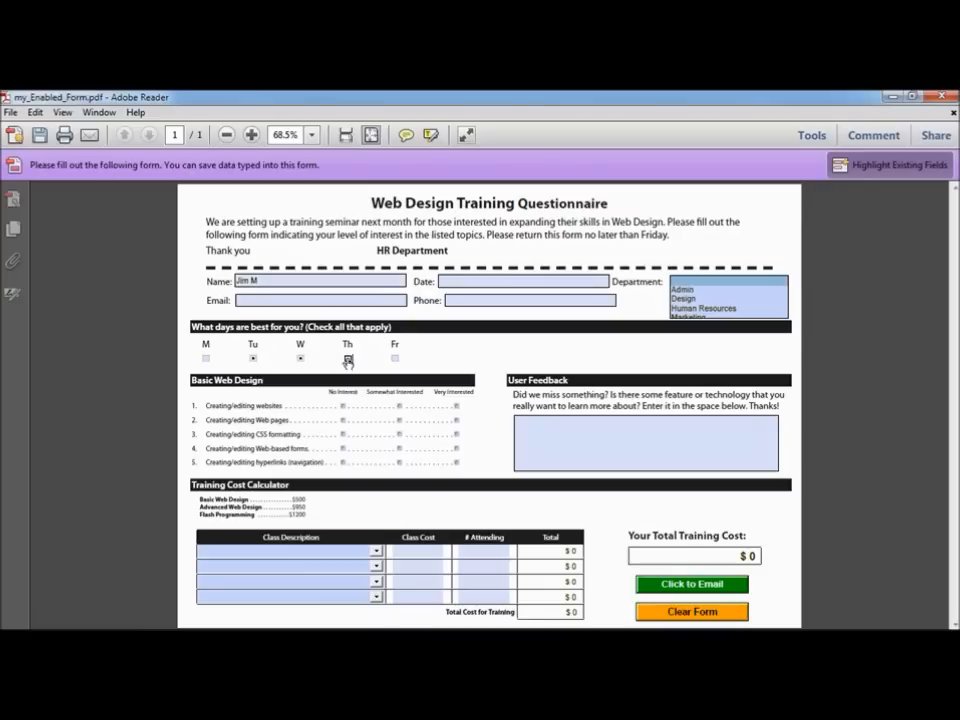
Step: Close the filled-in form, choosing not to save the changes
{"action": "left_click", "coordinate": [10, 113]}
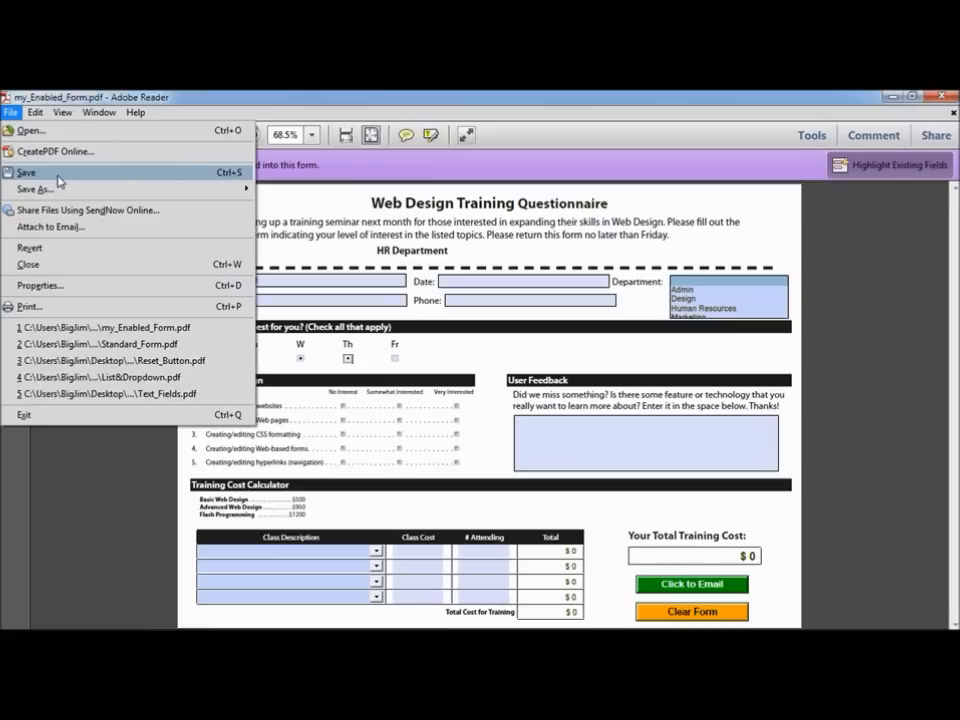
{"action": "mouse_move", "coordinate": [58, 189]}
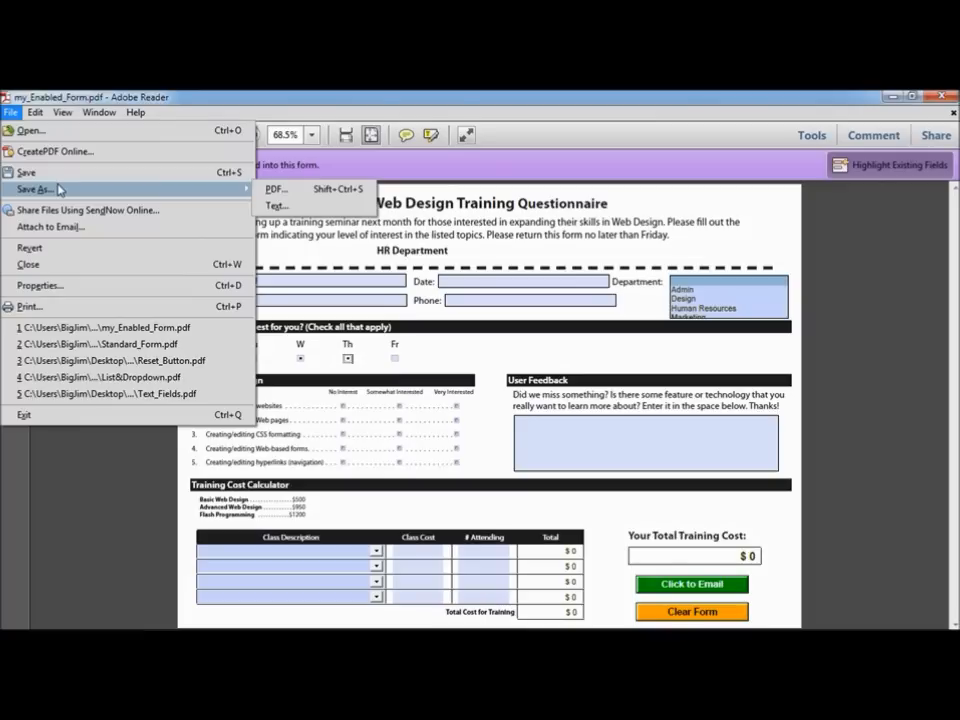
{"action": "left_click", "coordinate": [10, 111]}
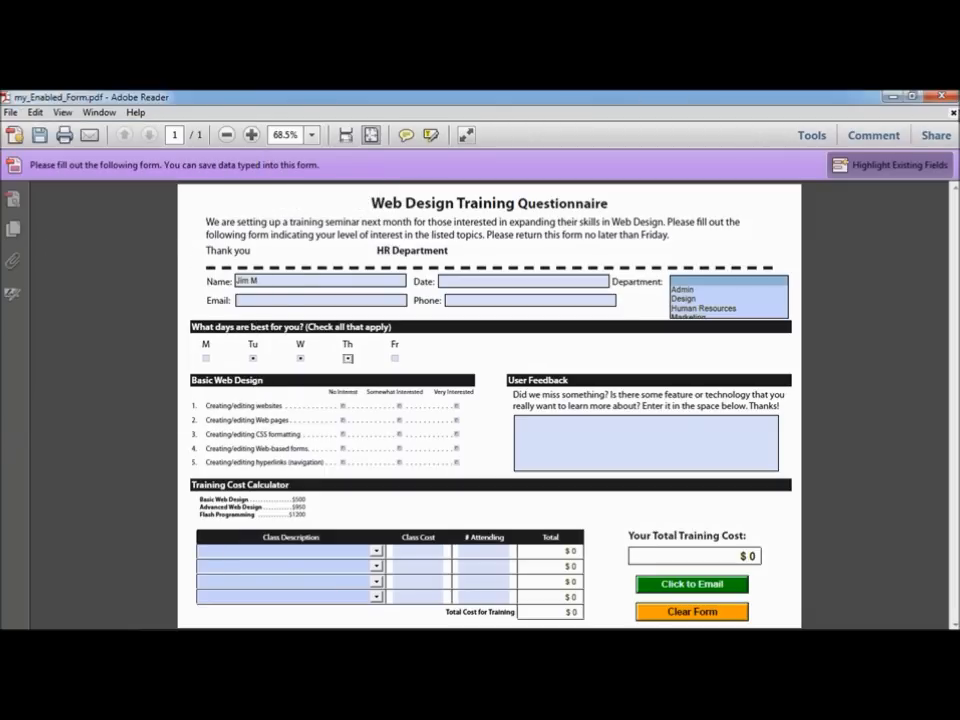
{"action": "left_click", "coordinate": [941, 96]}
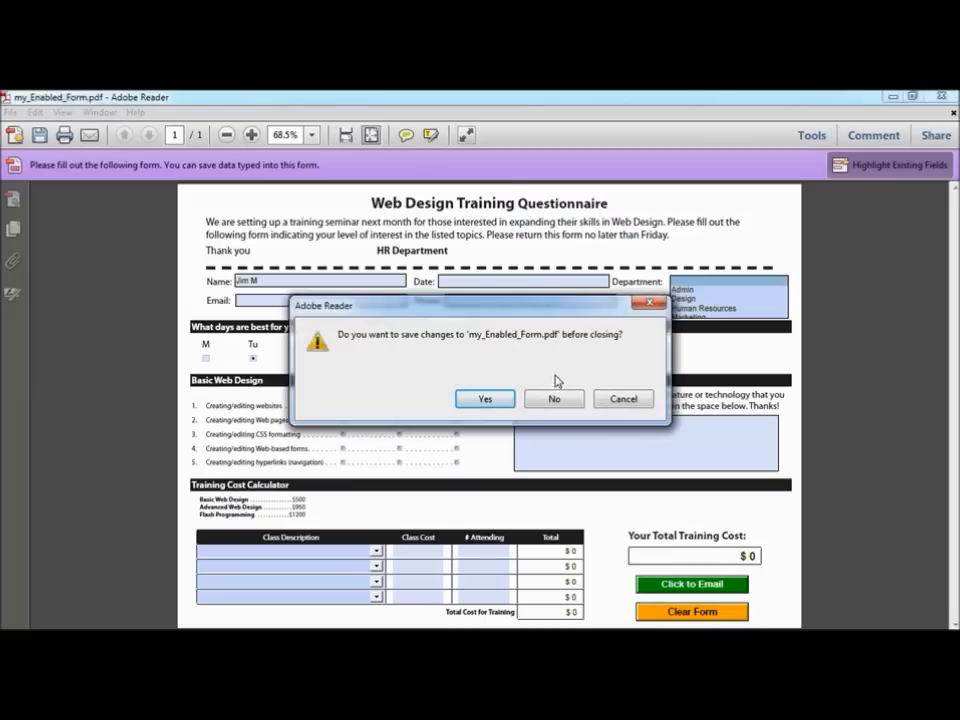
{"action": "left_click", "coordinate": [555, 399]}
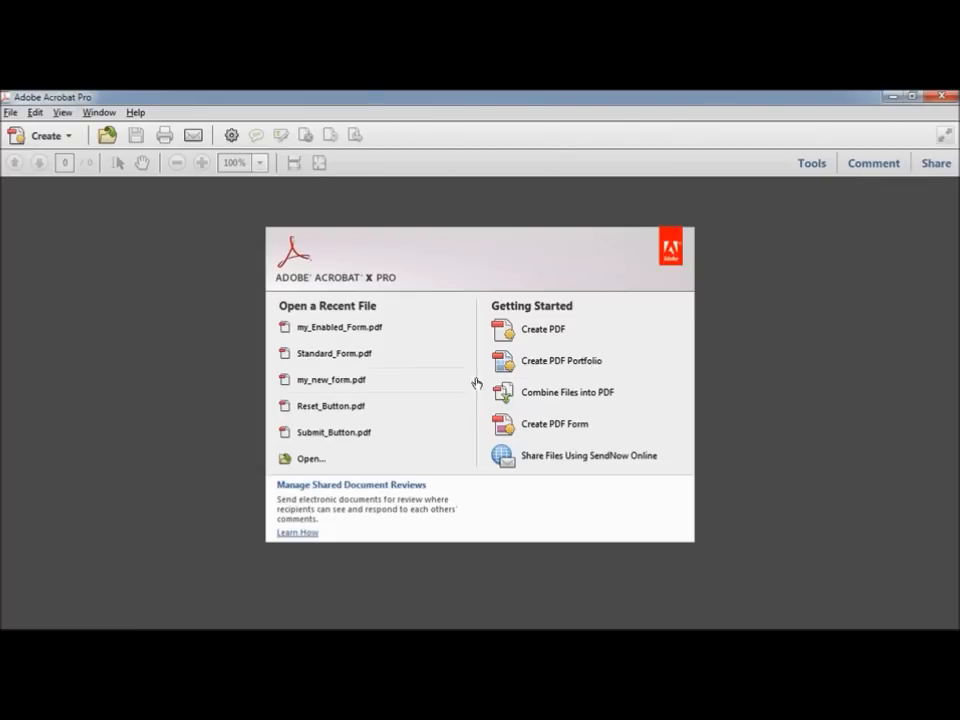
Step: Reopen my_Enabled_Form.pdf from recent files and expand the Forms tools panel
{"action": "left_click", "coordinate": [367, 328]}
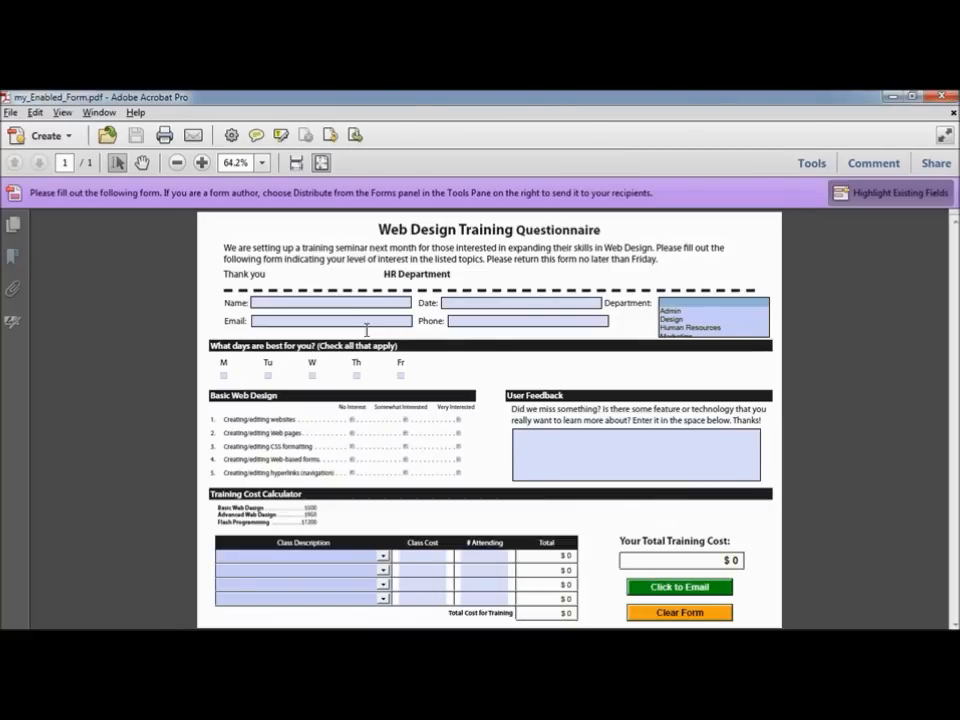
{"action": "left_click", "coordinate": [812, 164]}
{"action": "left_click", "coordinate": [815, 229]}
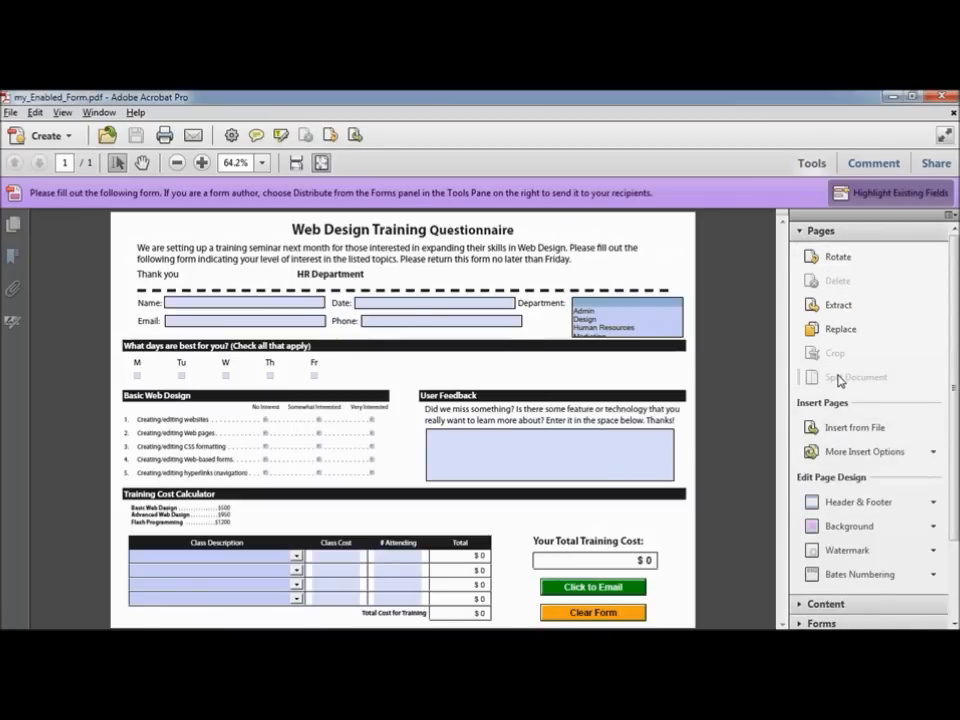
{"action": "left_click", "coordinate": [825, 231]}
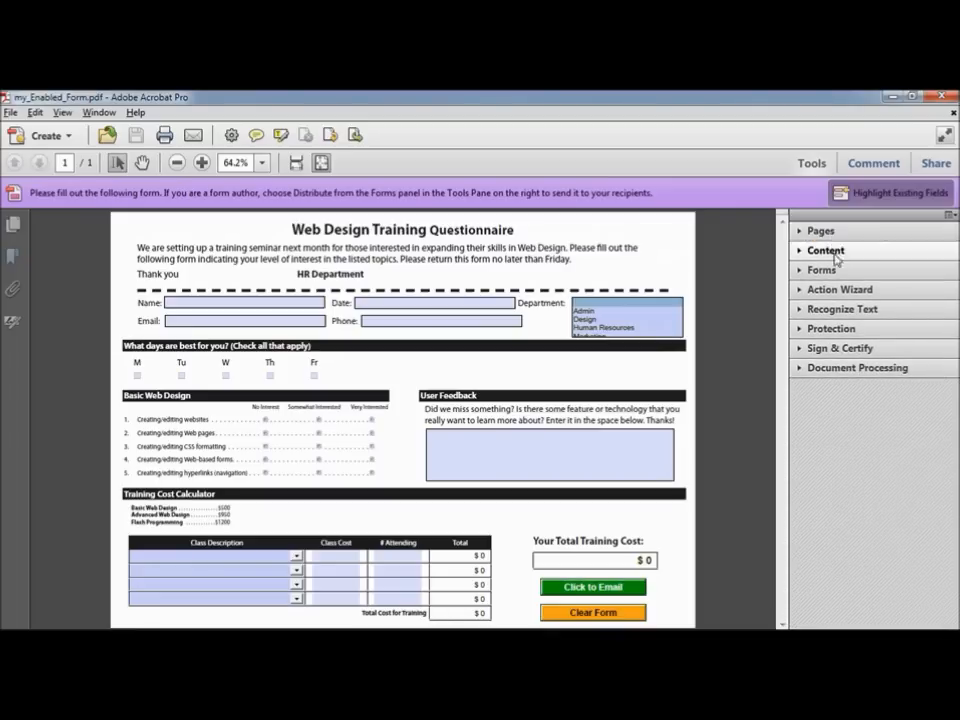
{"action": "left_click", "coordinate": [823, 270]}
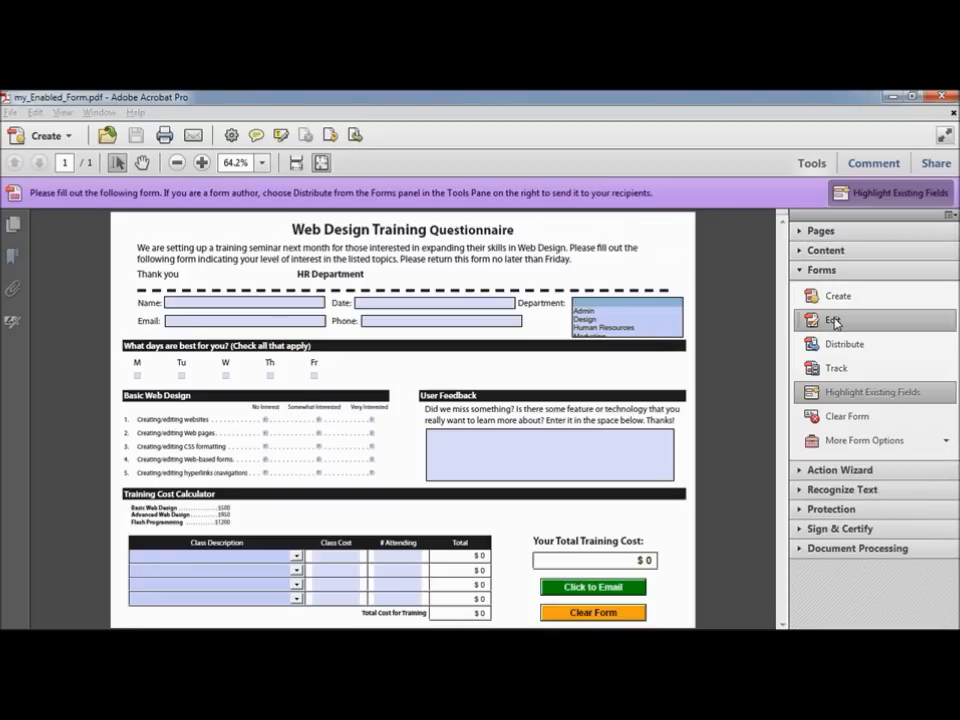
Step: Attempt Forms > Edit, dismiss the cannot-edit error, then bring up the Open dialog
{"action": "left_click", "coordinate": [834, 321]}
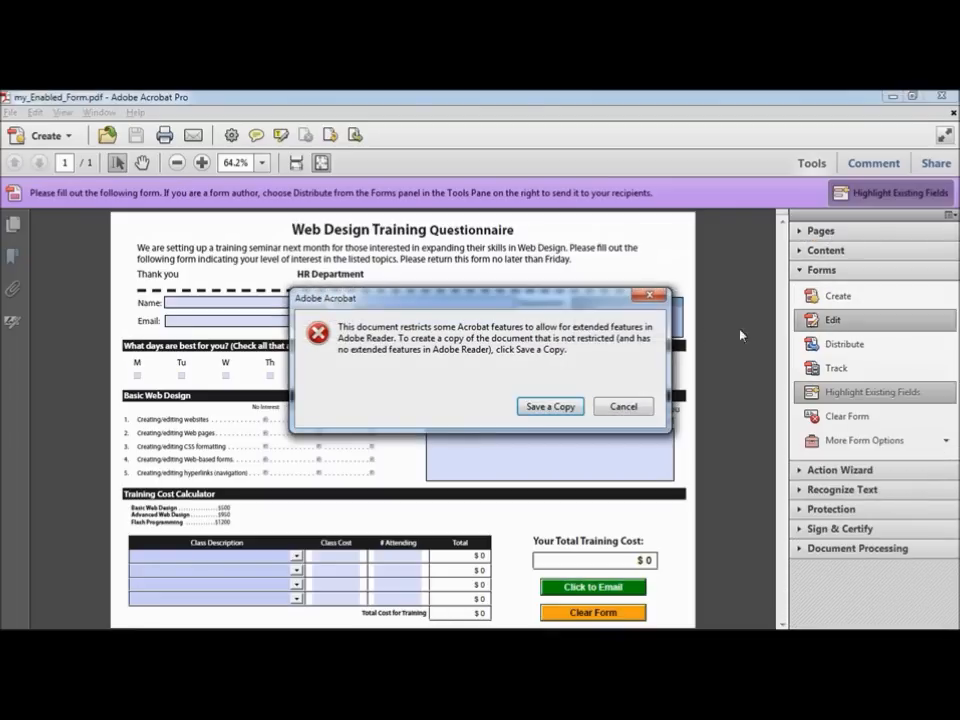
{"action": "left_click", "coordinate": [622, 407]}
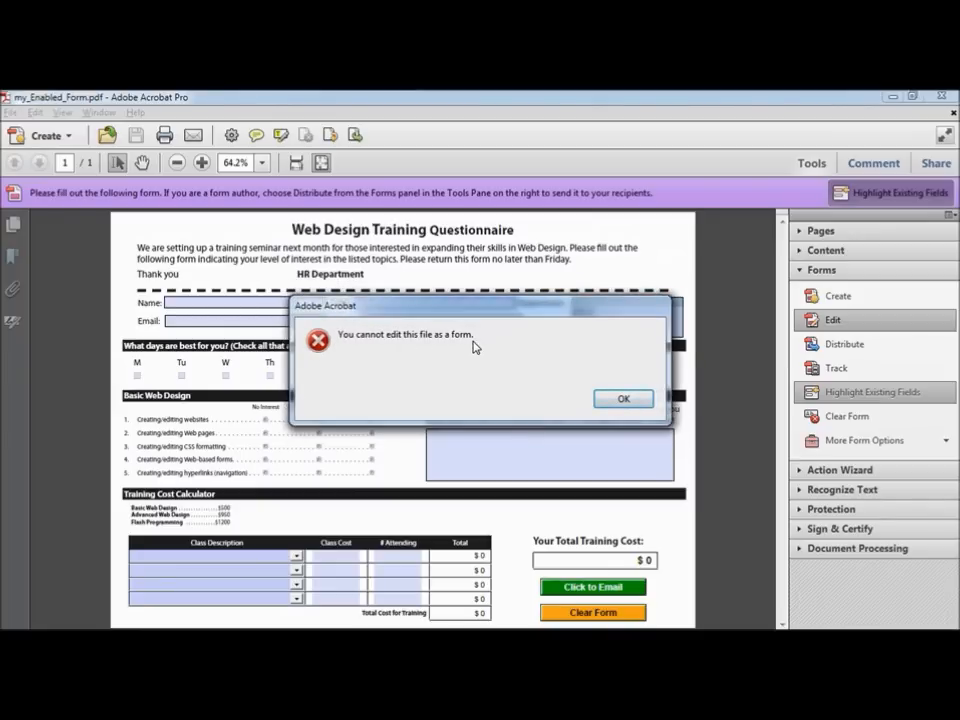
{"action": "left_click", "coordinate": [618, 401]}
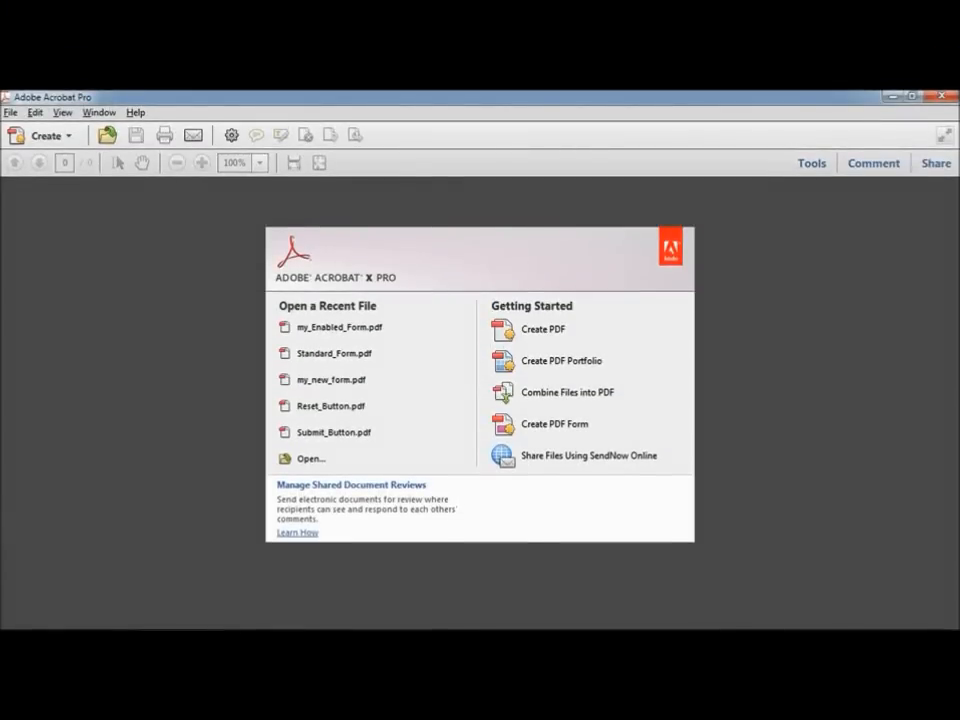
{"action": "left_click", "coordinate": [10, 112]}
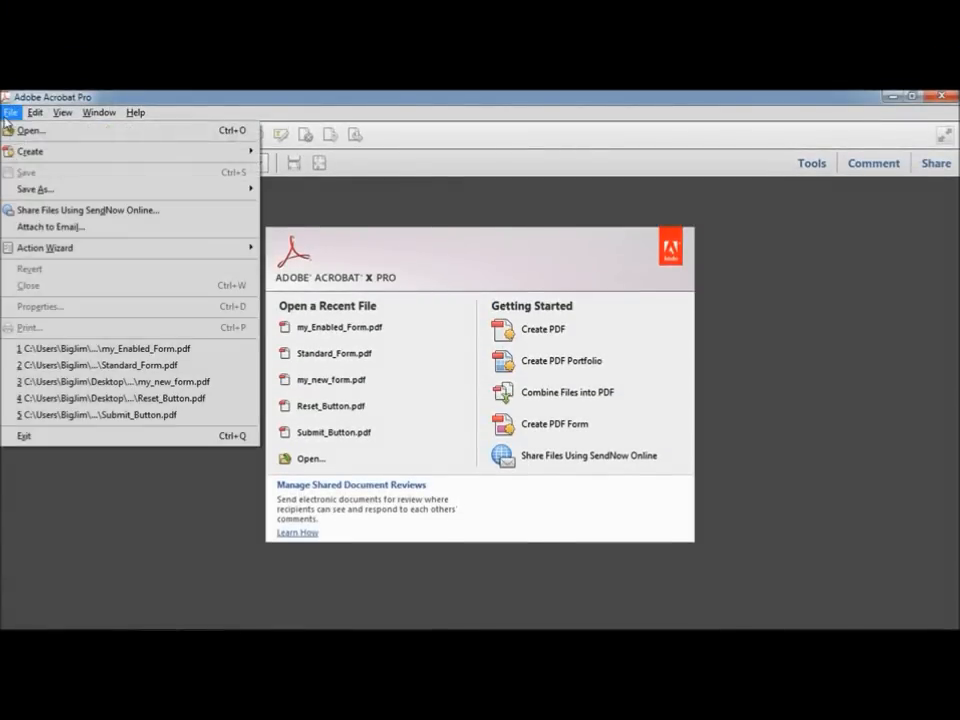
{"action": "left_click", "coordinate": [22, 131]}
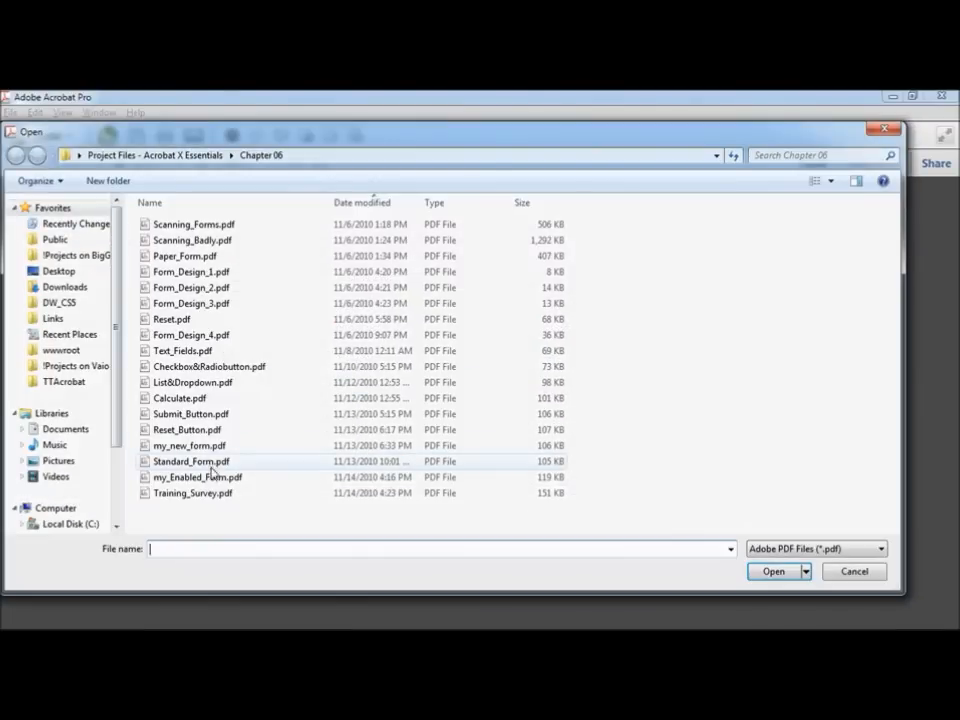
Step: Open Training_Survey.pdf, switch to Forms Edit mode, and select the Click to Email button
{"action": "left_click", "coordinate": [211, 494]}
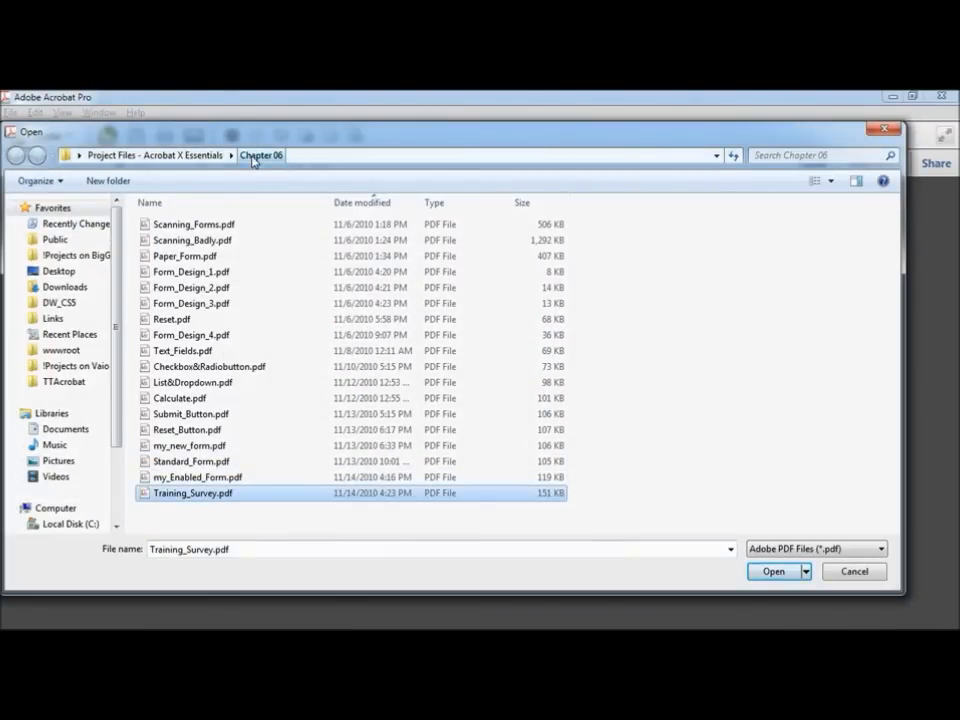
{"action": "left_click", "coordinate": [771, 571]}
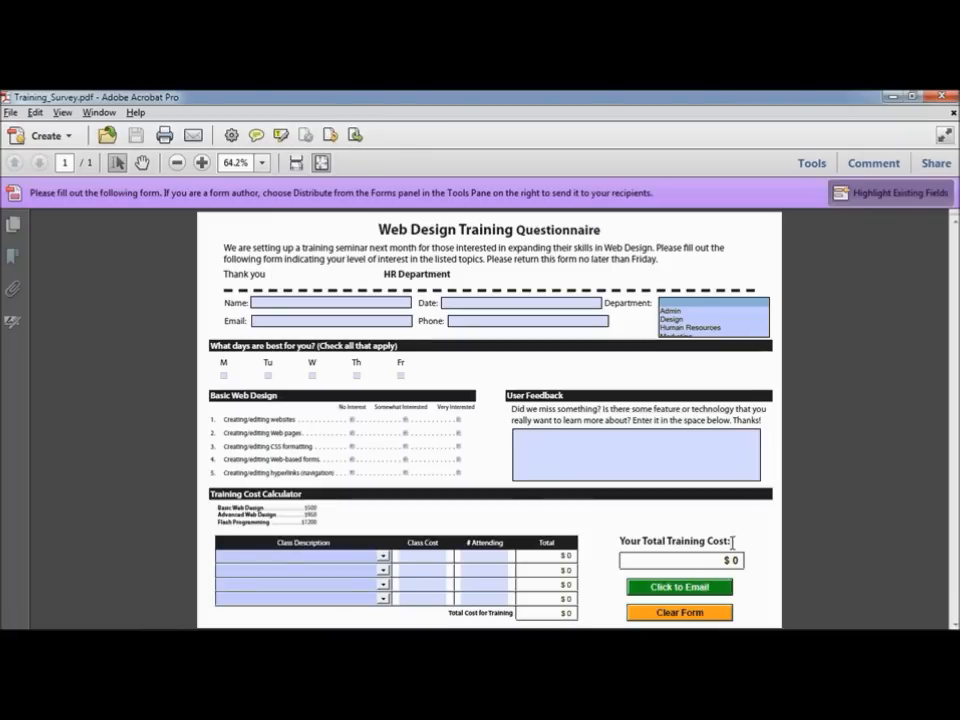
{"action": "left_click", "coordinate": [812, 163]}
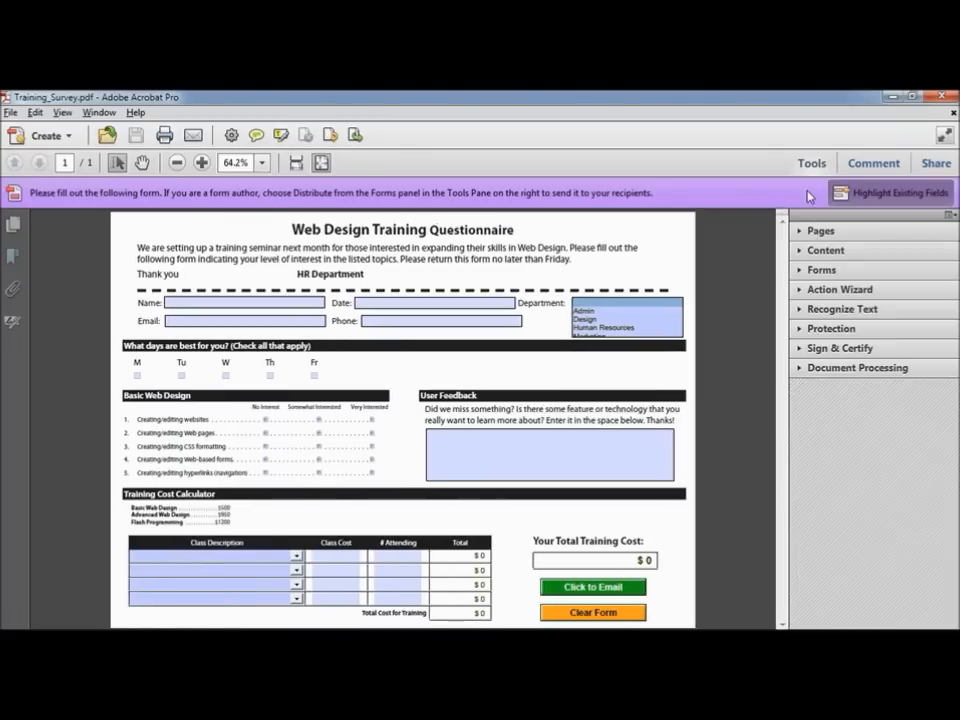
{"action": "left_click", "coordinate": [821, 270]}
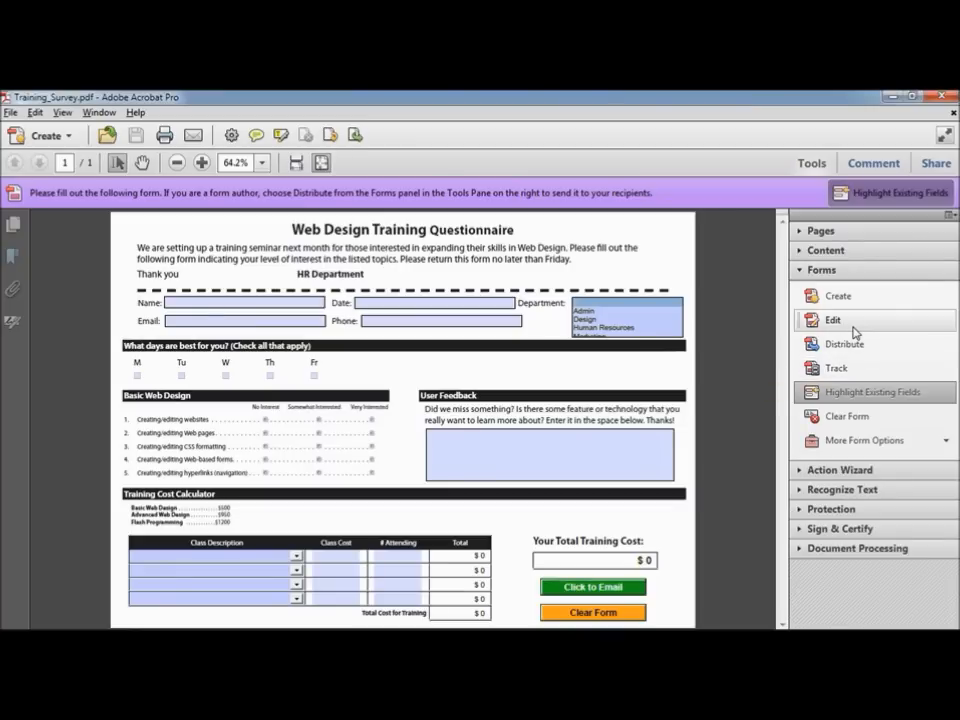
{"action": "left_click", "coordinate": [854, 328]}
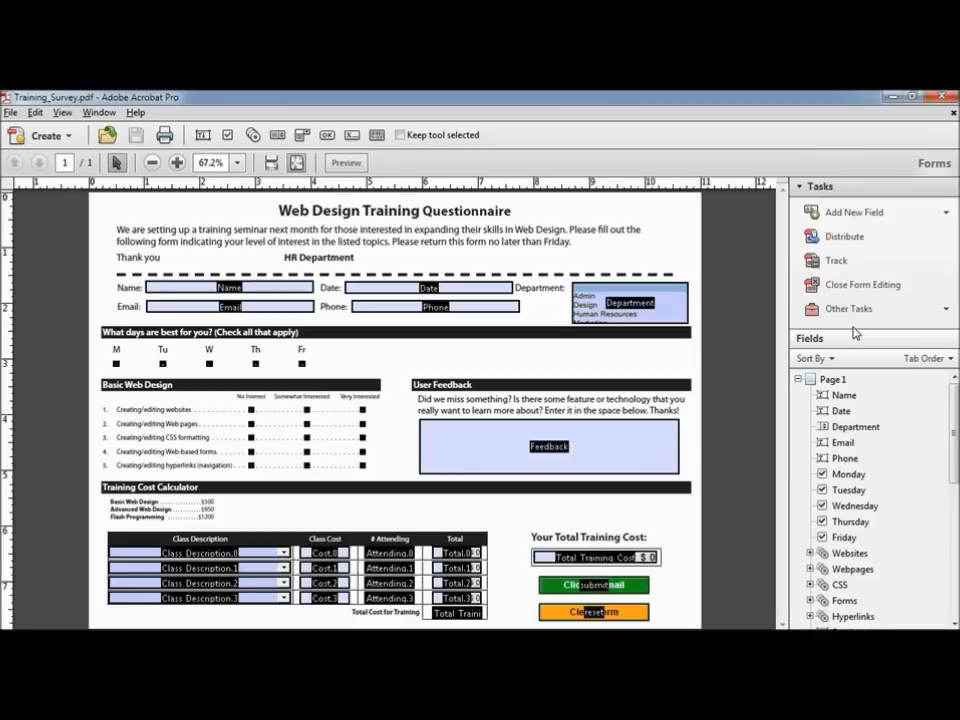
{"action": "left_click", "coordinate": [598, 585]}
Step: Replace the placeholder mailto address in the button's Submit a form action with the HR e-mail address
{"action": "double_click", "coordinate": [598, 585]}
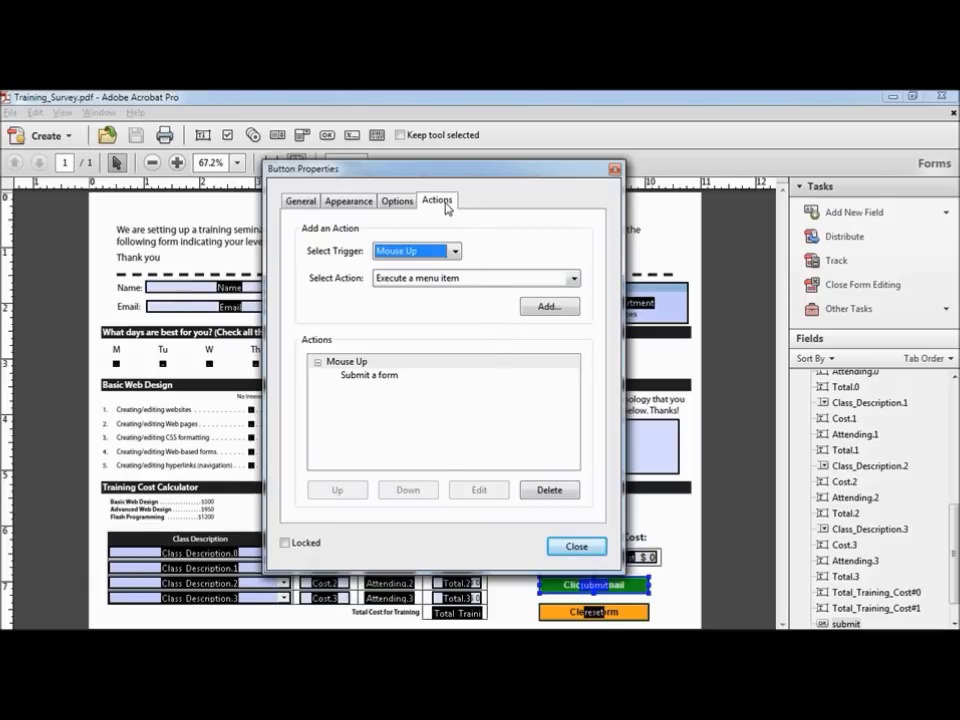
{"action": "left_click", "coordinate": [368, 376]}
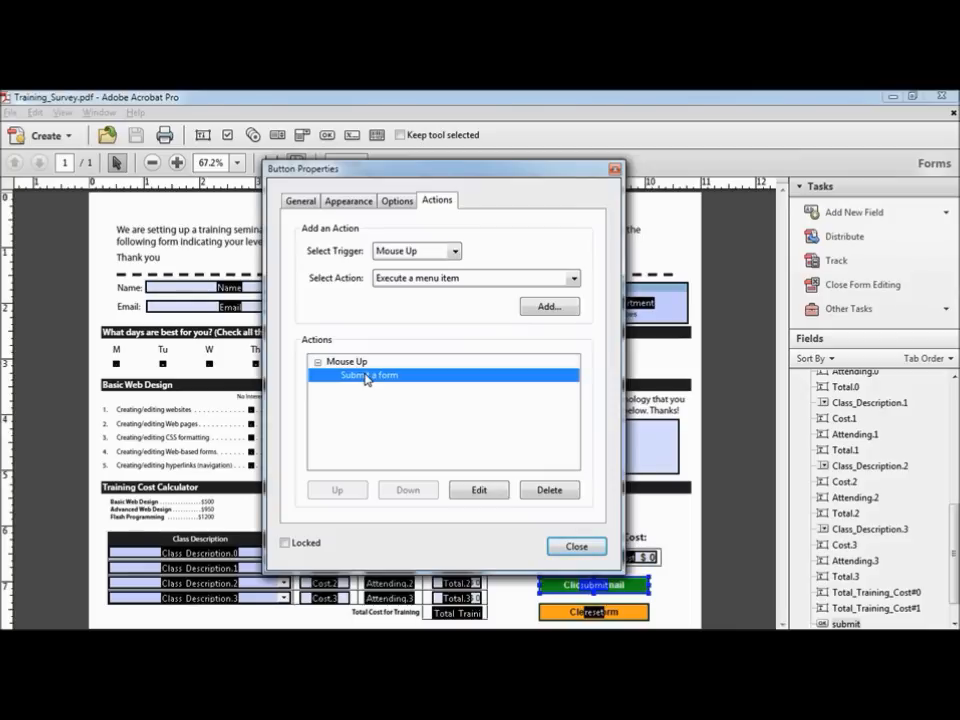
{"action": "left_click", "coordinate": [482, 490]}
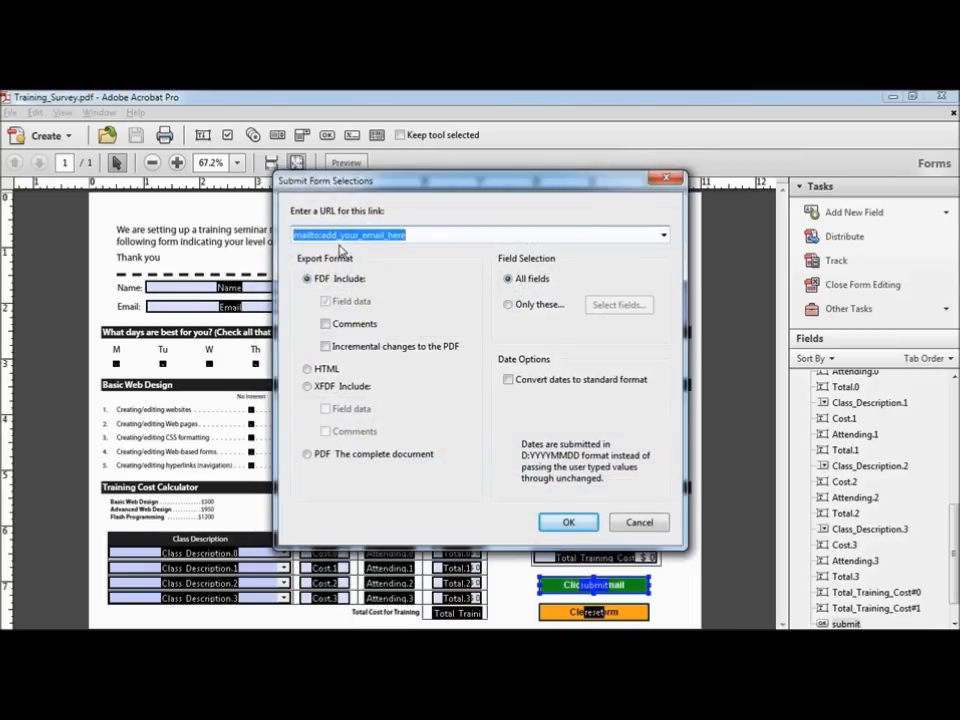
{"action": "left_click", "coordinate": [322, 235]}
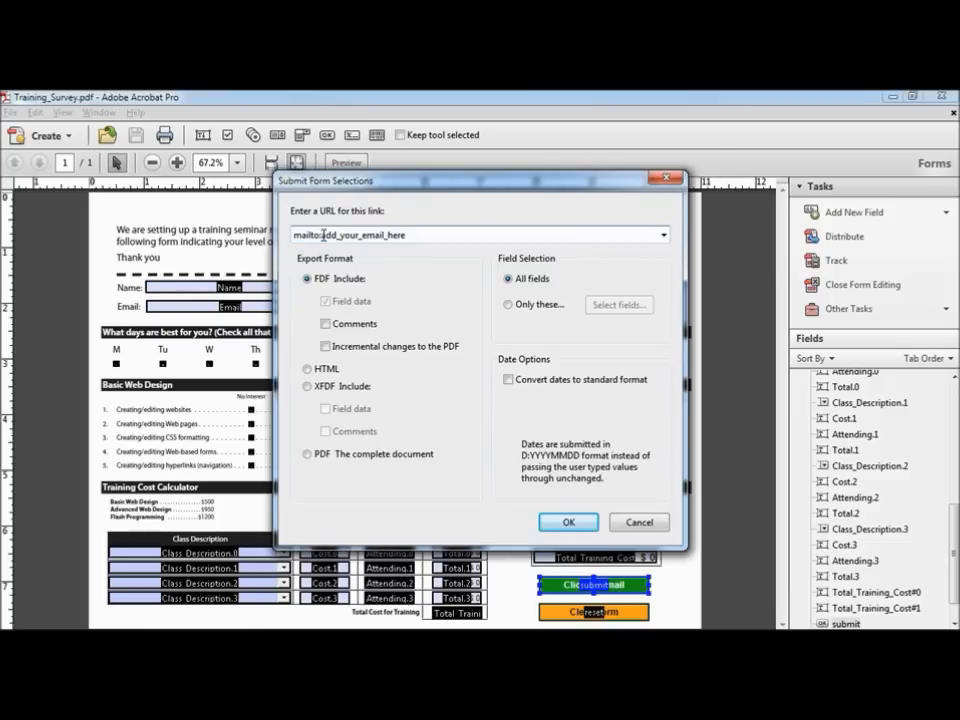
{"action": "left_click_drag", "start_coordinate": [322, 235], "coordinate": [422, 236]}
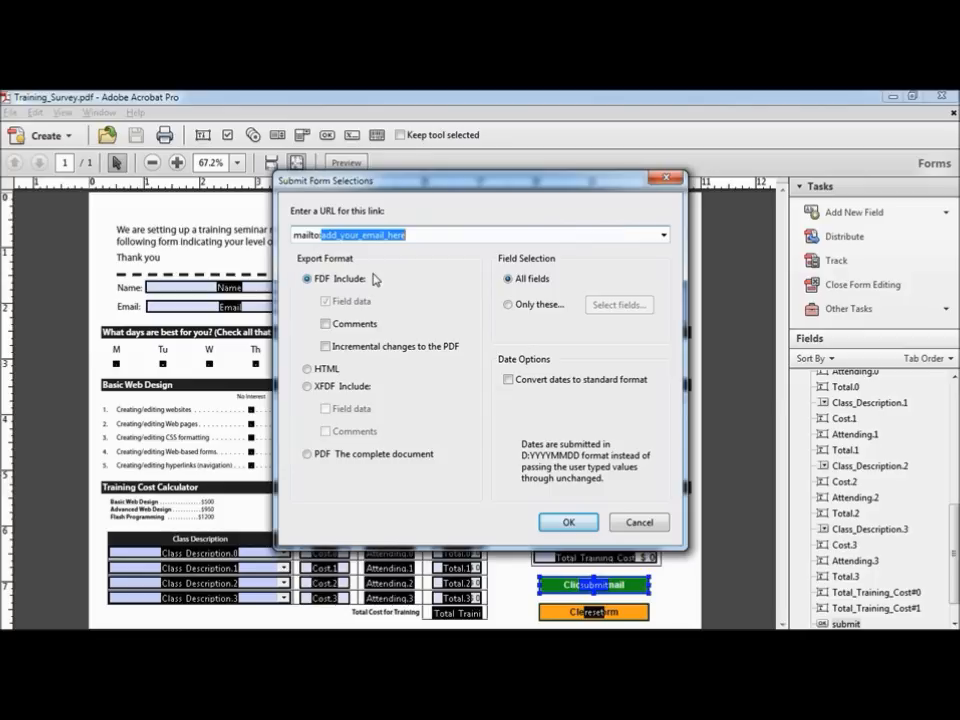
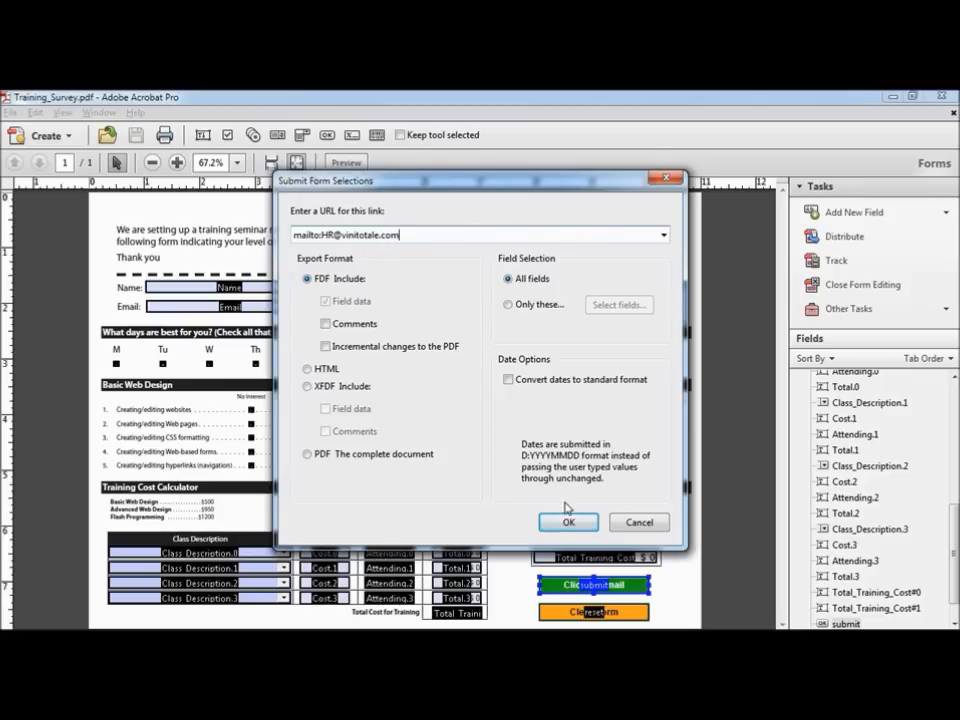
{"action": "left_click", "coordinate": [569, 522]}
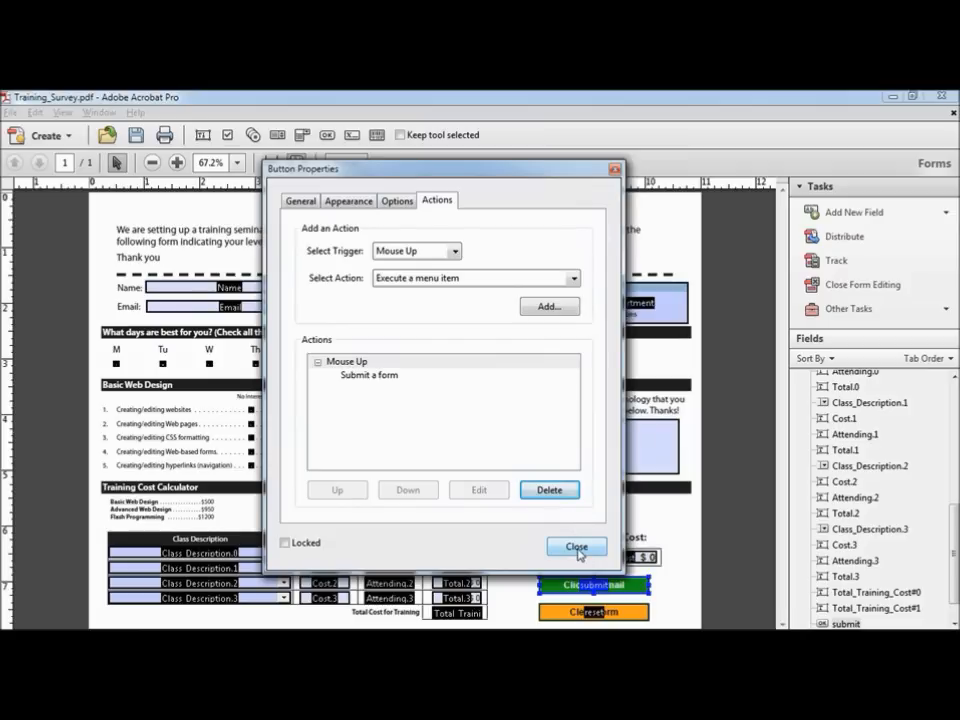
{"action": "left_click", "coordinate": [577, 547]}
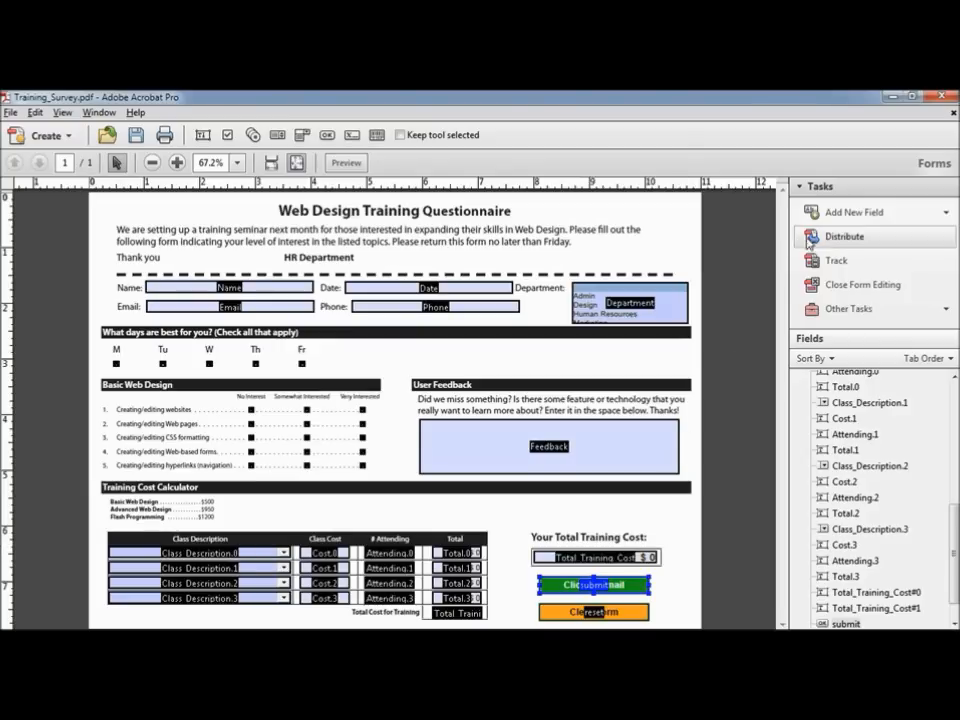
Step: Start distributing the form, first saving it as My_Training_Survey.pdf
{"action": "left_click", "coordinate": [849, 239]}
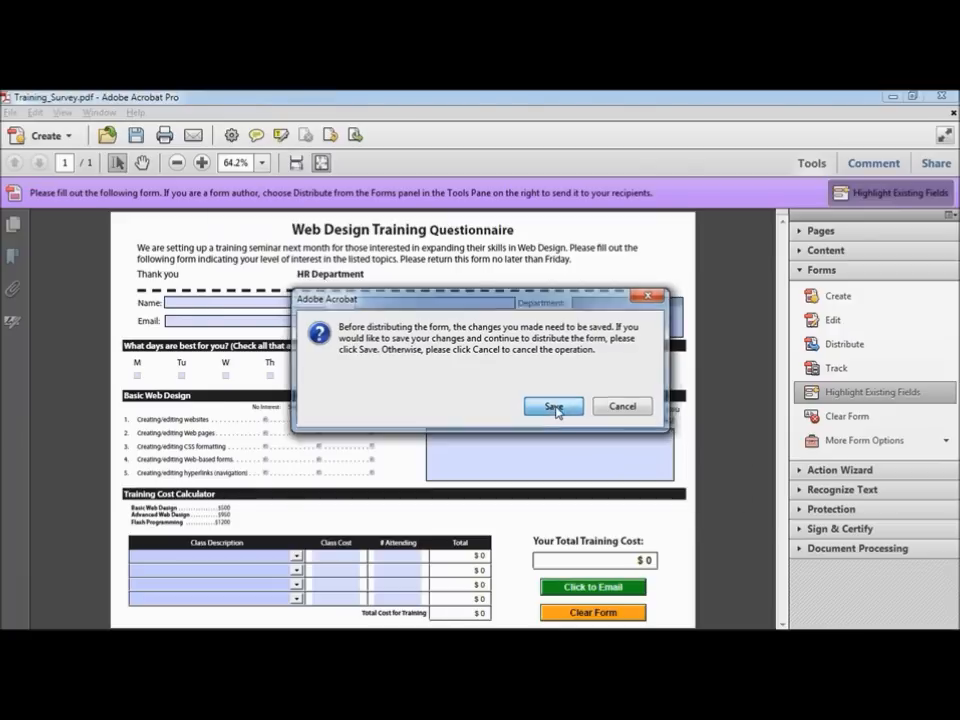
{"action": "left_click", "coordinate": [554, 407]}
{"action": "key", "text": "Home"}
{"action": "type", "text": "My_"}
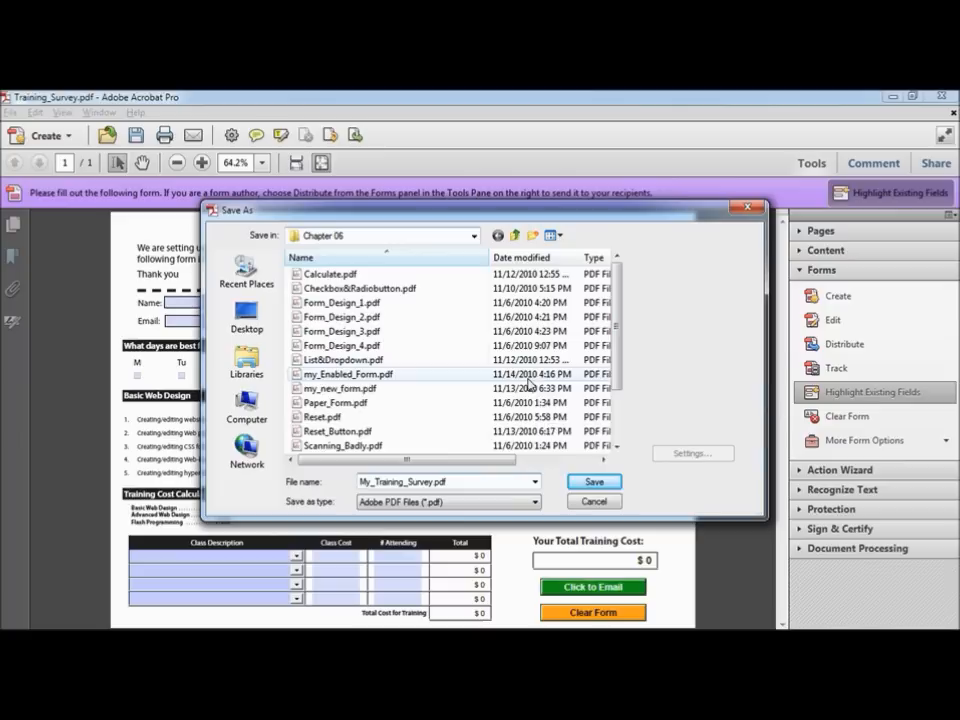
{"action": "left_click", "coordinate": [598, 484]}
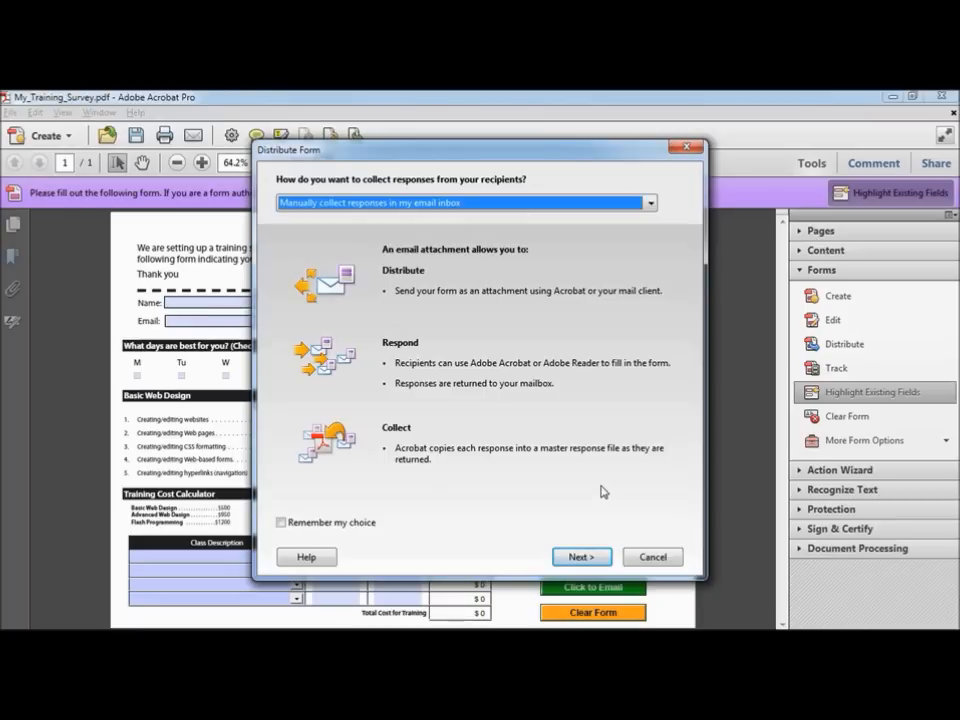
Step: Choose manual response collection in the email inbox and continue through the Distribute Form wizard
{"action": "left_click", "coordinate": [650, 203]}
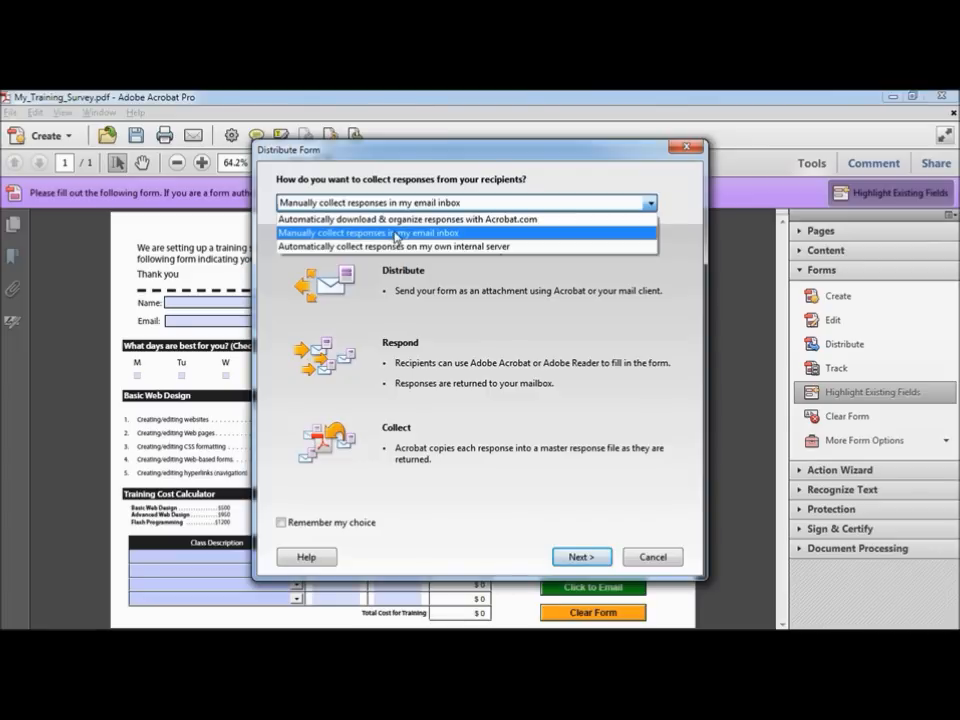
{"action": "left_click", "coordinate": [396, 237]}
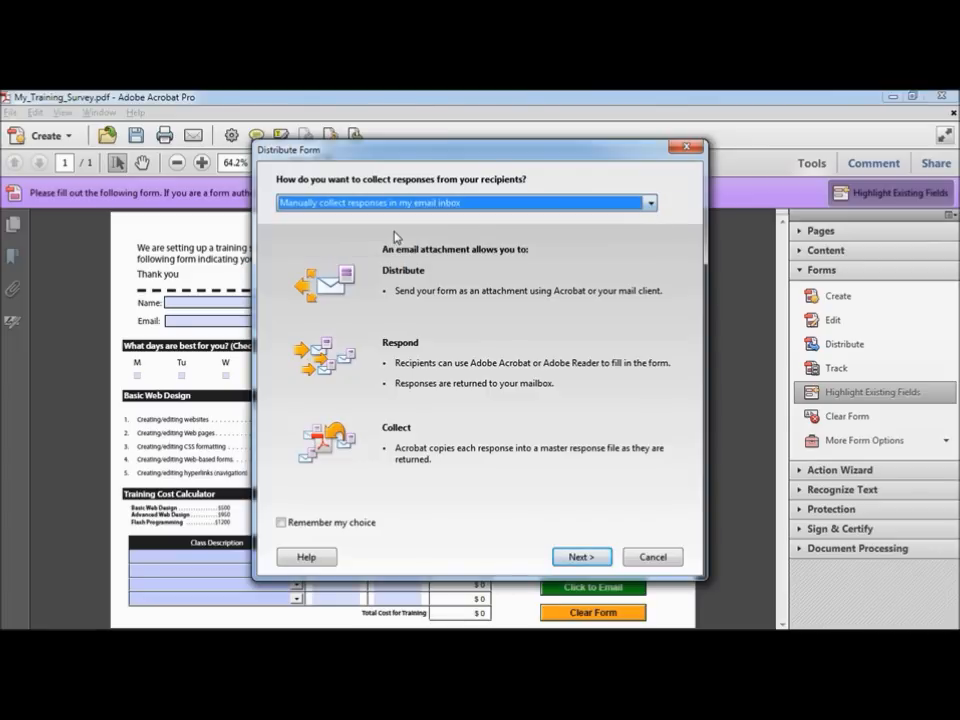
{"action": "left_click", "coordinate": [583, 558]}
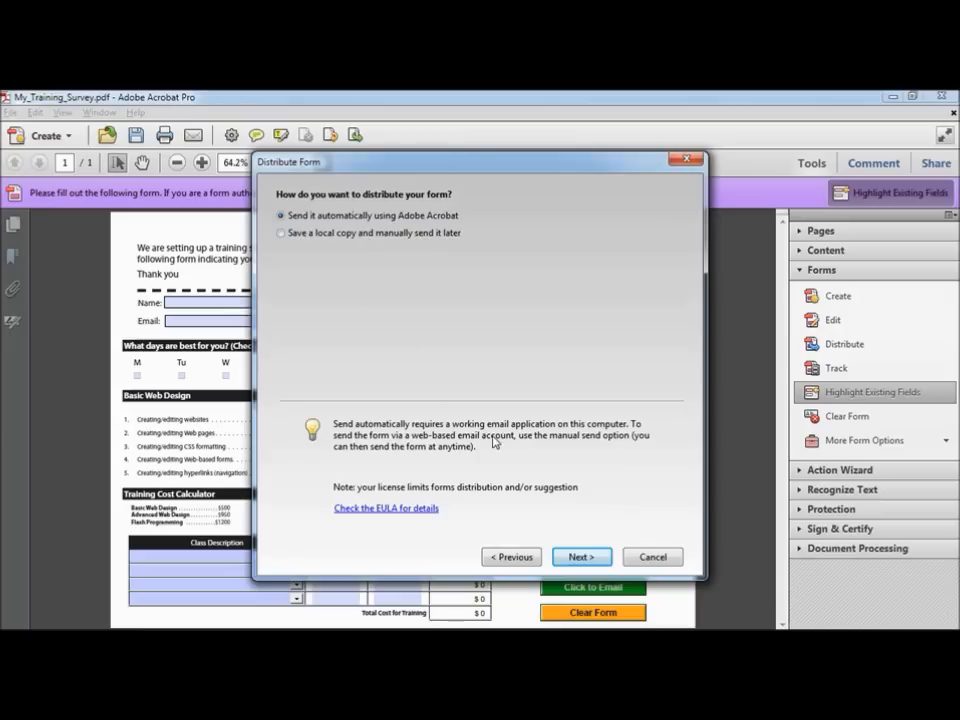
{"action": "left_click", "coordinate": [584, 557]}
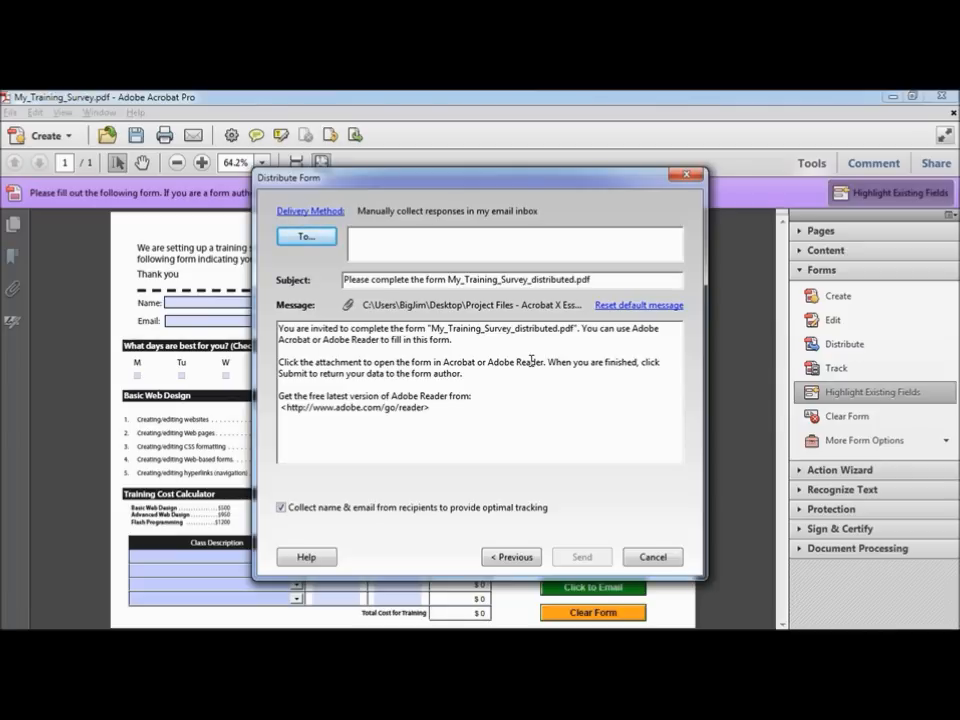
Step: Add Student 1–4 from the Address Book as recipients and review the default subject and message
{"action": "left_click", "coordinate": [309, 241]}
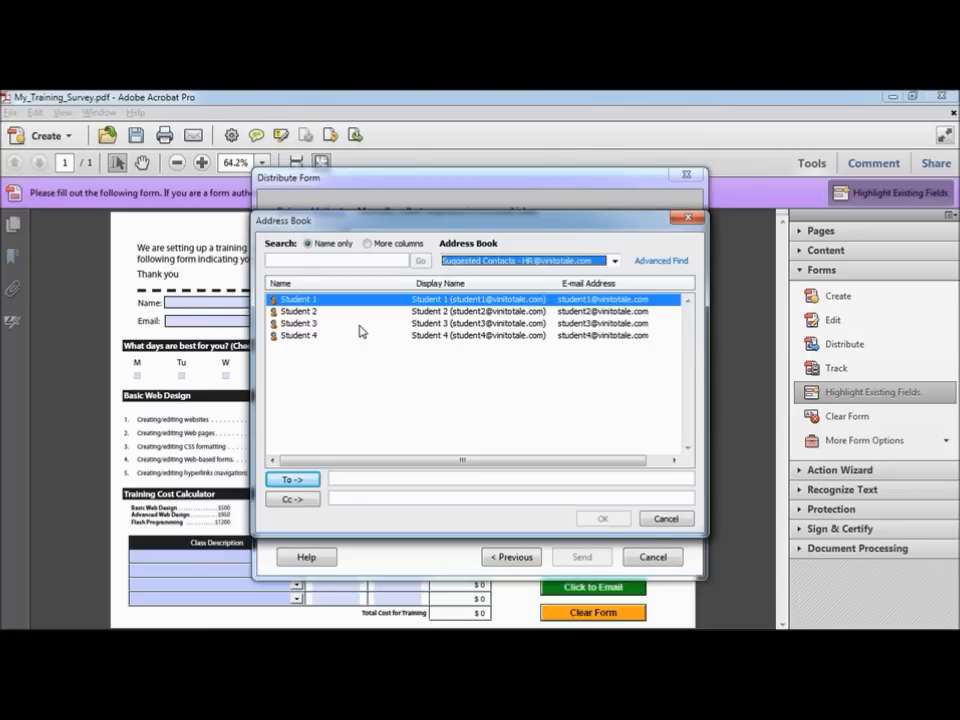
{"action": "left_click", "coordinate": [302, 340], "text": "shift"}
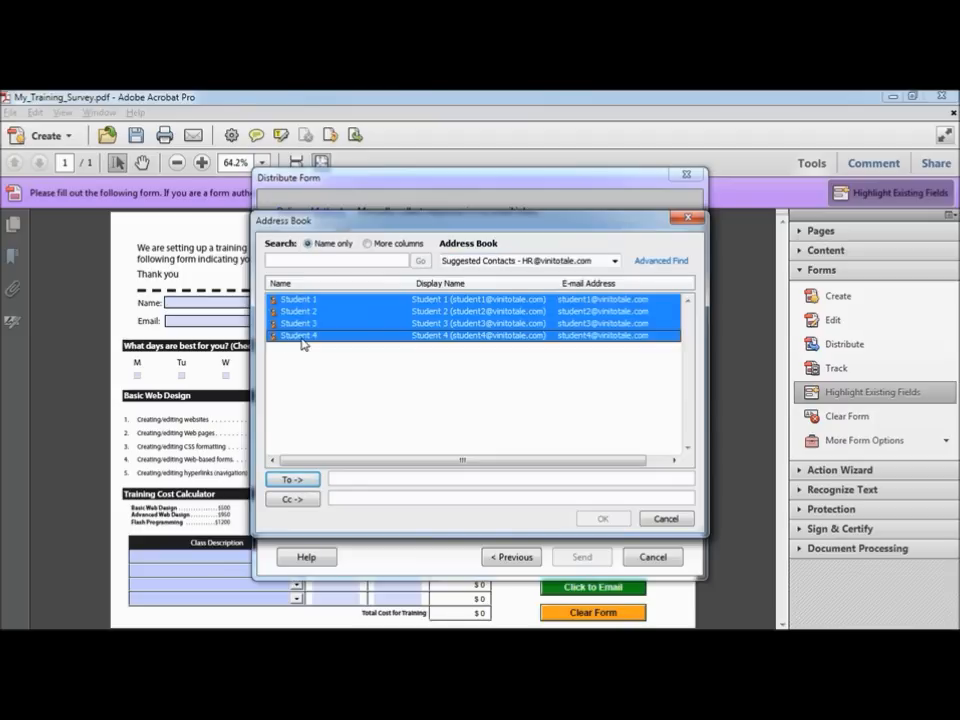
{"action": "left_click", "coordinate": [296, 479]}
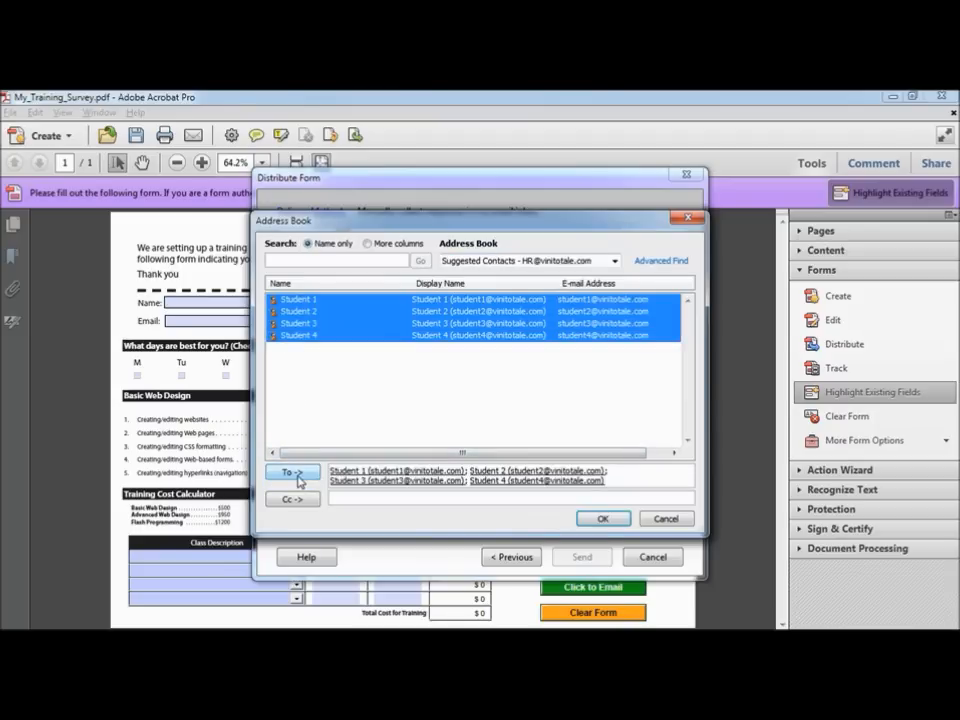
{"action": "left_click", "coordinate": [605, 519]}
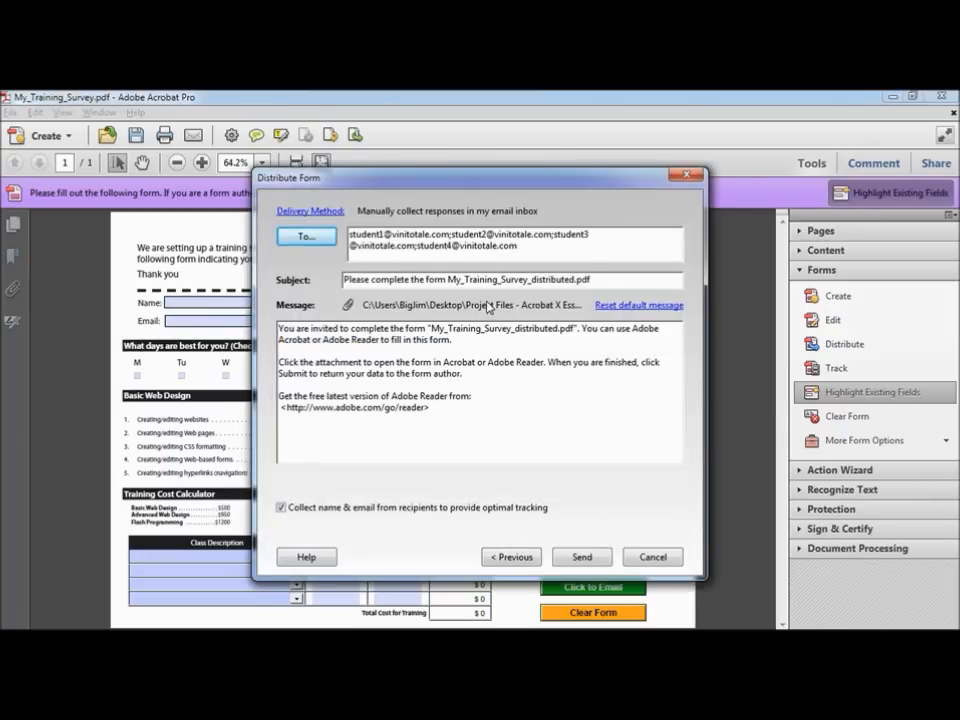
{"action": "left_click", "coordinate": [385, 279]}
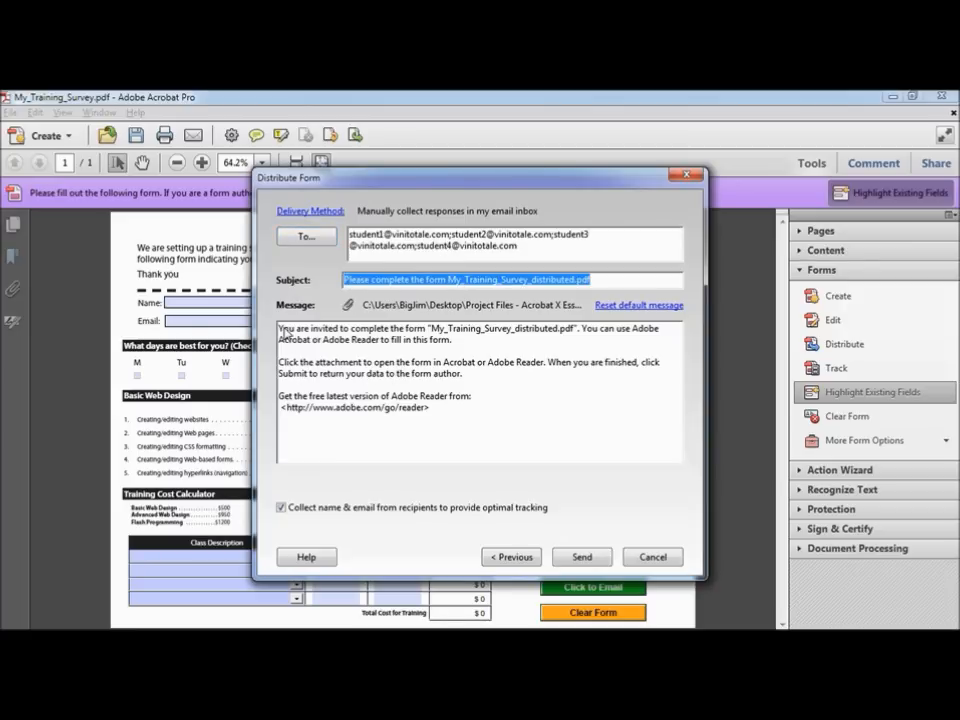
{"action": "left_click_drag", "start_coordinate": [281, 328], "coordinate": [438, 441]}
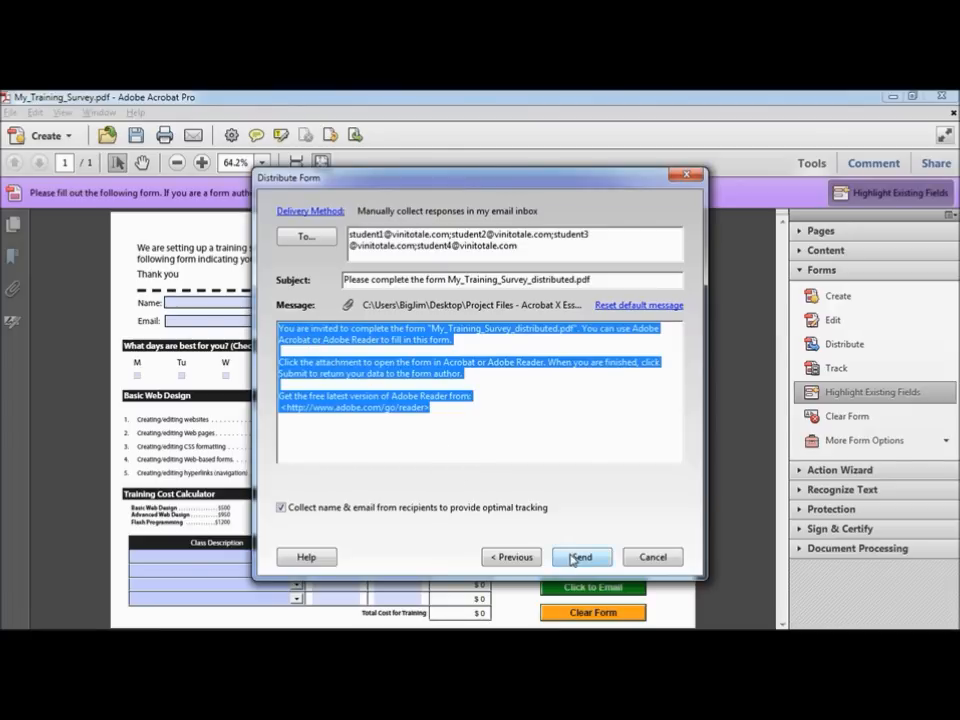
Step: Send the form and review the Tracker's _responses file path and the four unanswered recipients
{"action": "left_click", "coordinate": [584, 559]}
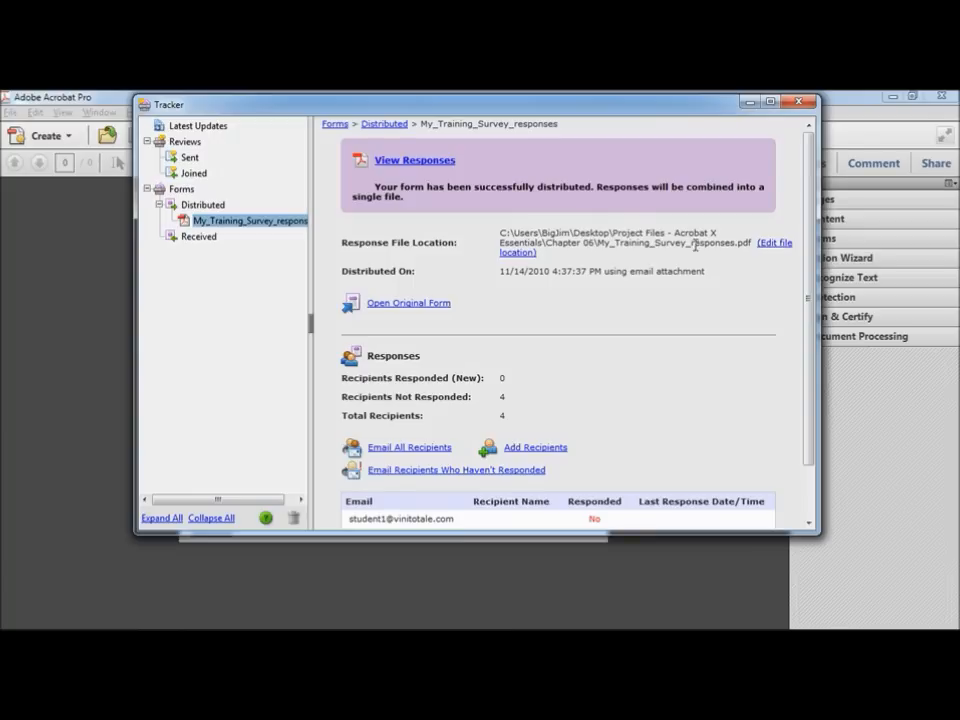
{"action": "left_click_drag", "start_coordinate": [684, 243], "coordinate": [733, 243]}
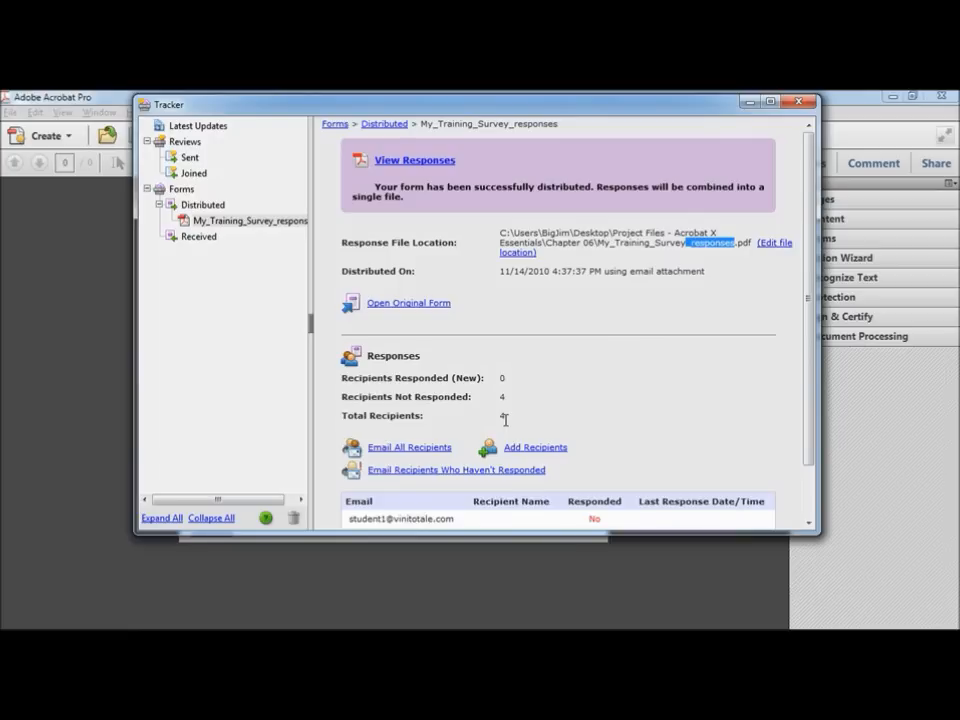
{"action": "scroll", "coordinate": [529, 416], "scroll_direction": "down", "scroll_amount": 2}
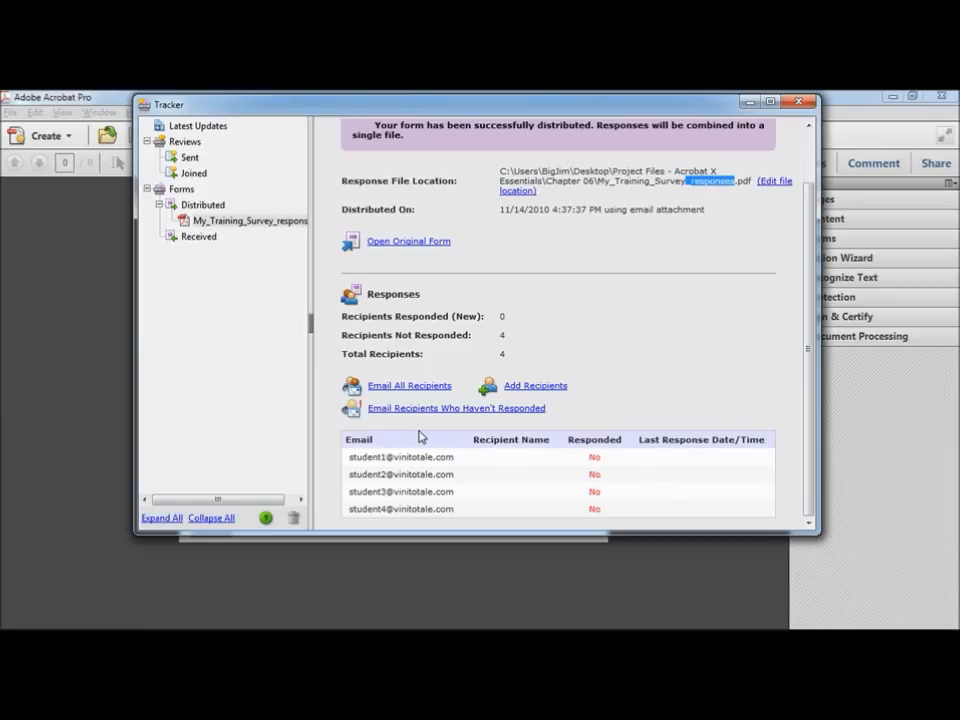
Step: Launch Microsoft Outlook from the Microsoft Office program group
{"action": "left_click", "coordinate": [18, 617]}
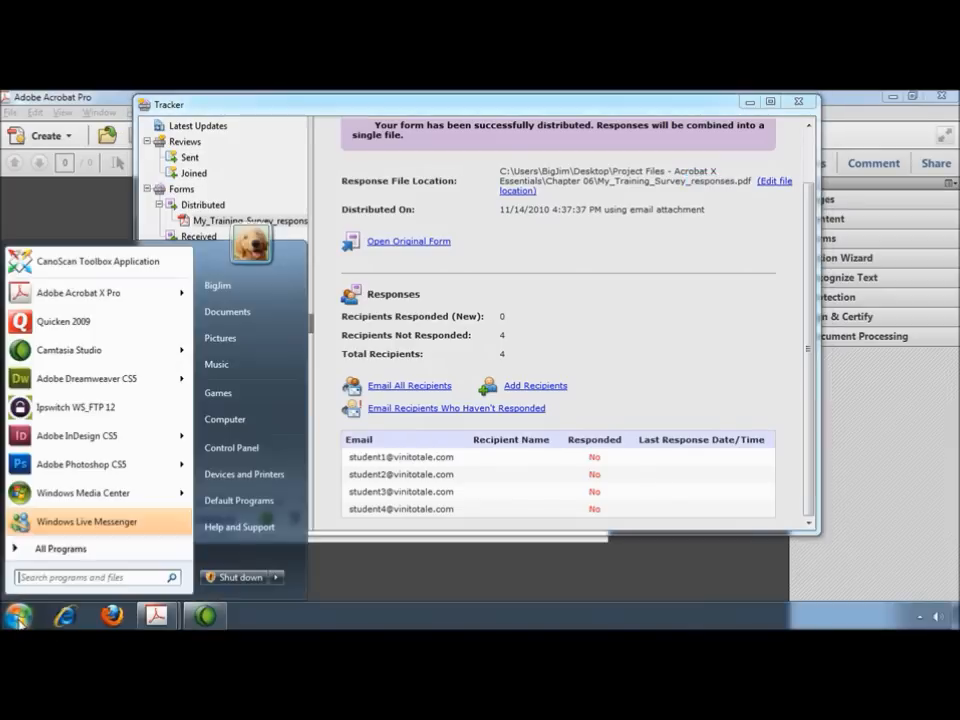
{"action": "left_click", "coordinate": [72, 549]}
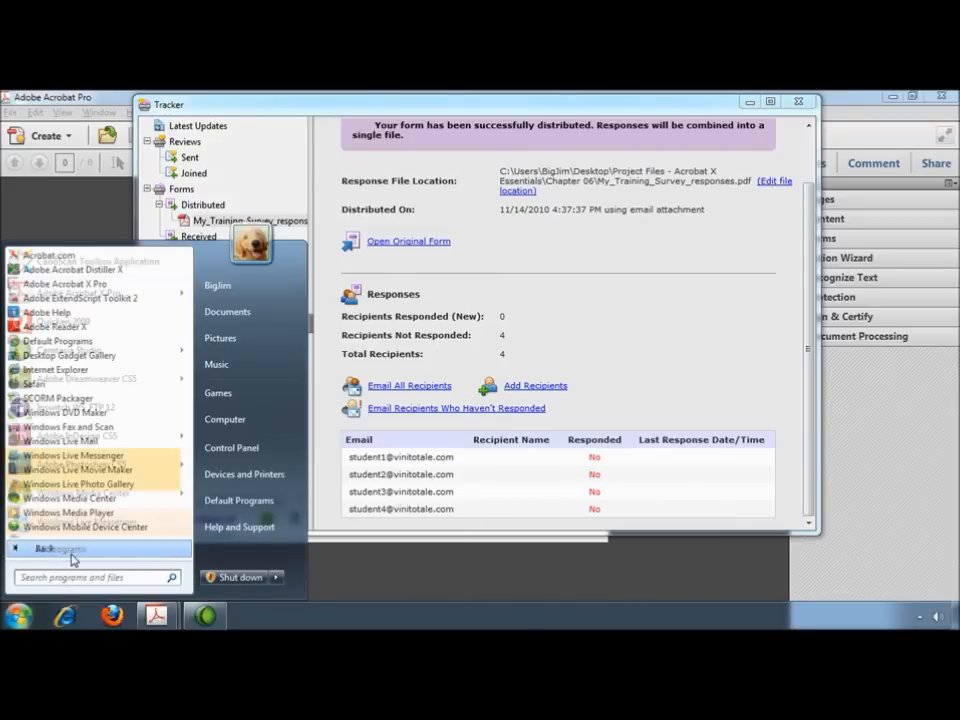
{"action": "left_click_drag", "start_coordinate": [187, 322], "coordinate": [188, 446]}
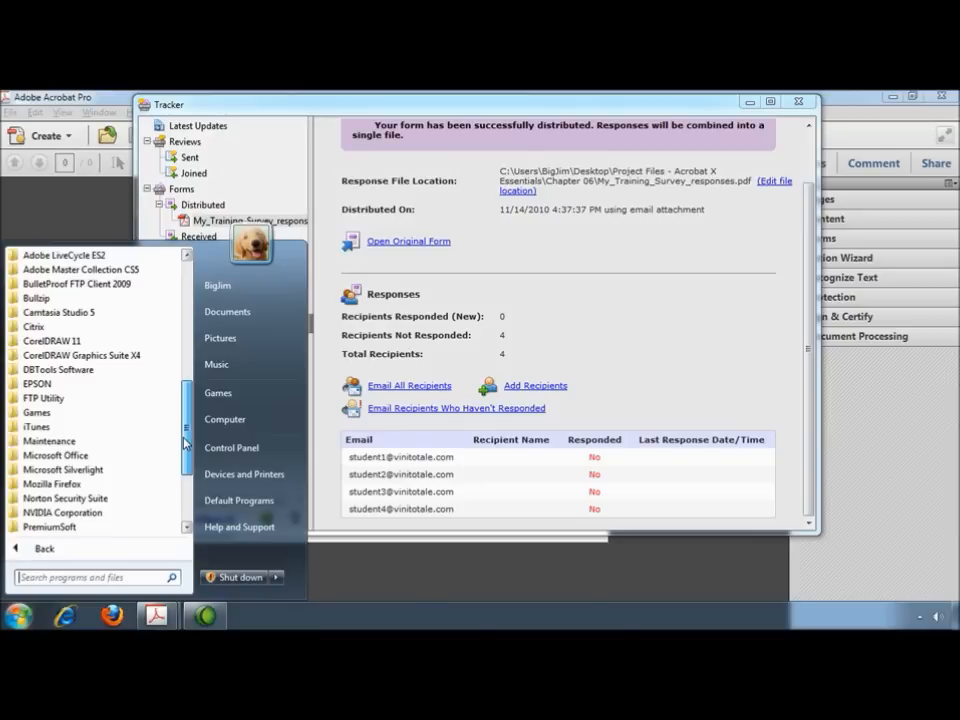
{"action": "left_click", "coordinate": [91, 456]}
{"action": "left_click", "coordinate": [95, 471]}
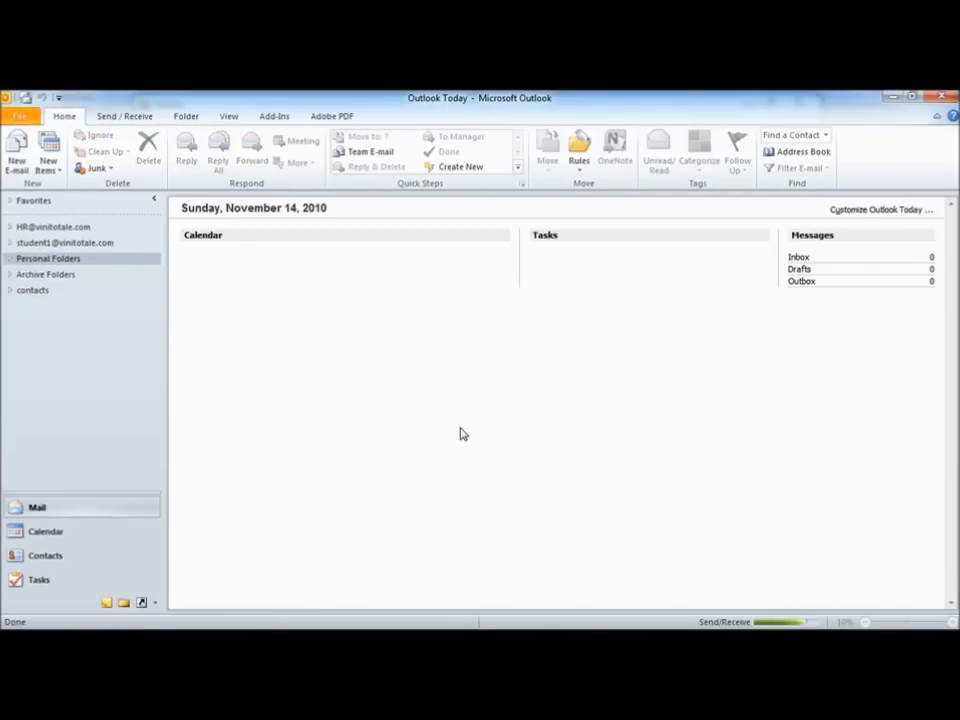
Step: Check the sent form email in the HR account's Sent Items
{"action": "left_click", "coordinate": [10, 228]}
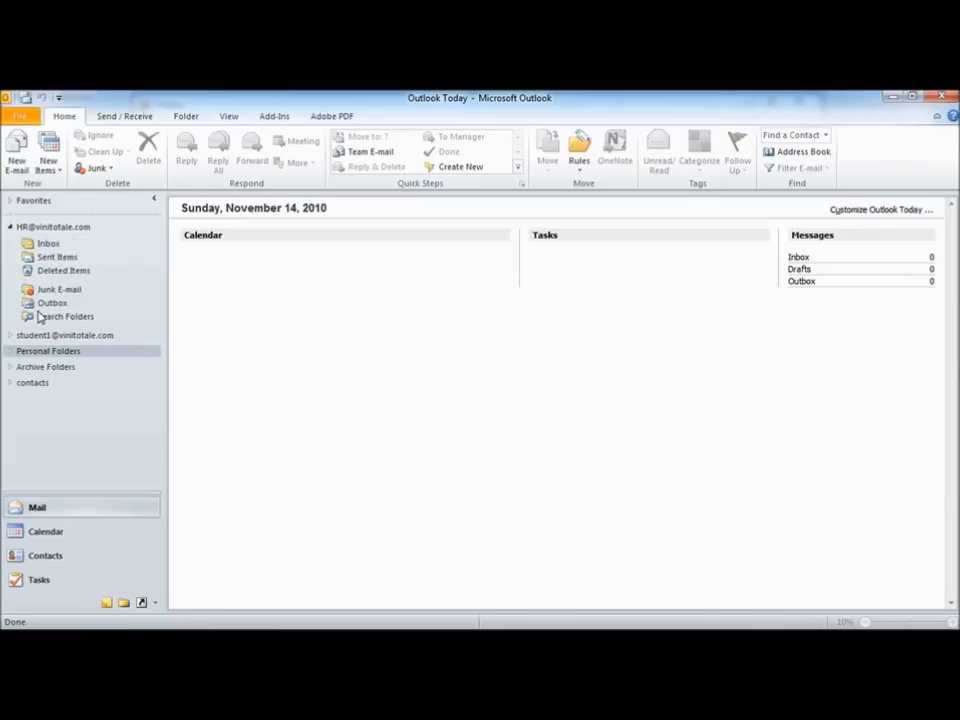
{"action": "left_click", "coordinate": [57, 258]}
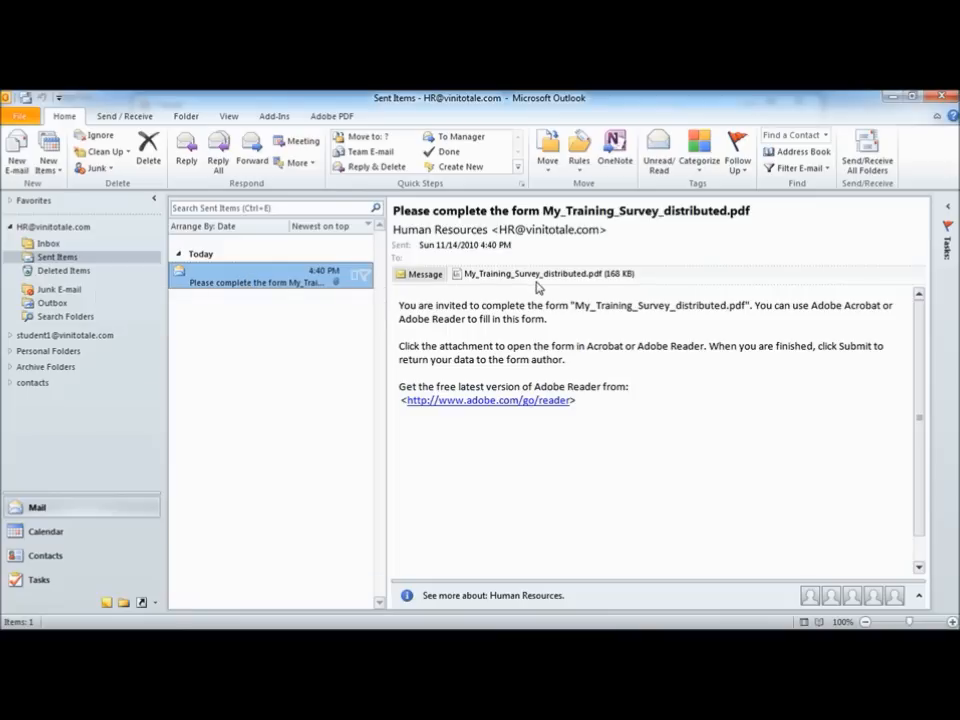
{"action": "double_click", "coordinate": [236, 276]}
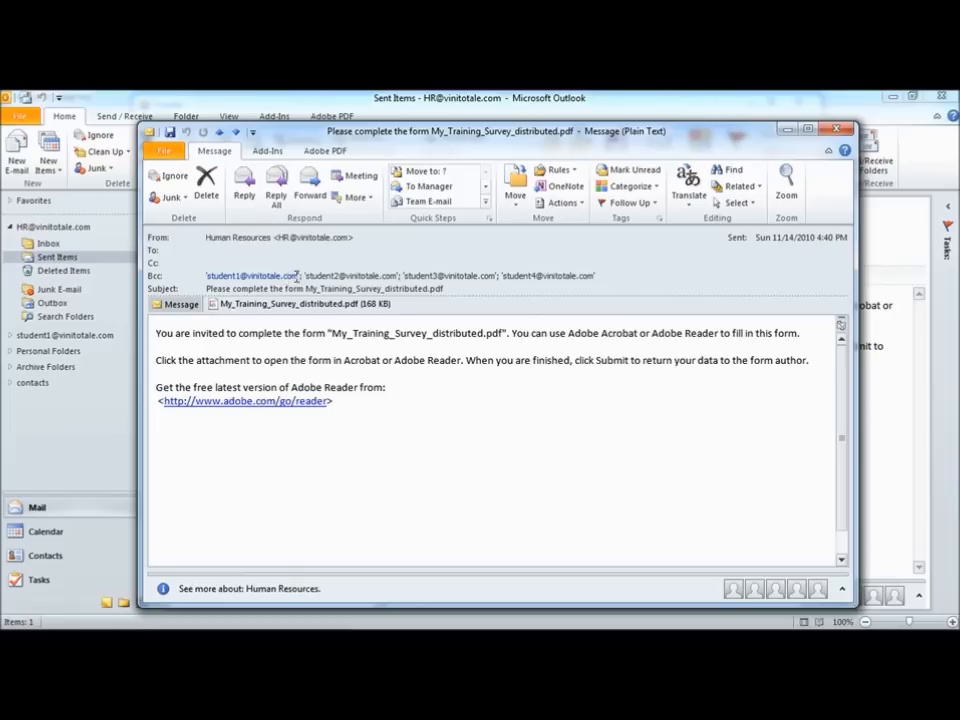
{"action": "left_click", "coordinate": [837, 130]}
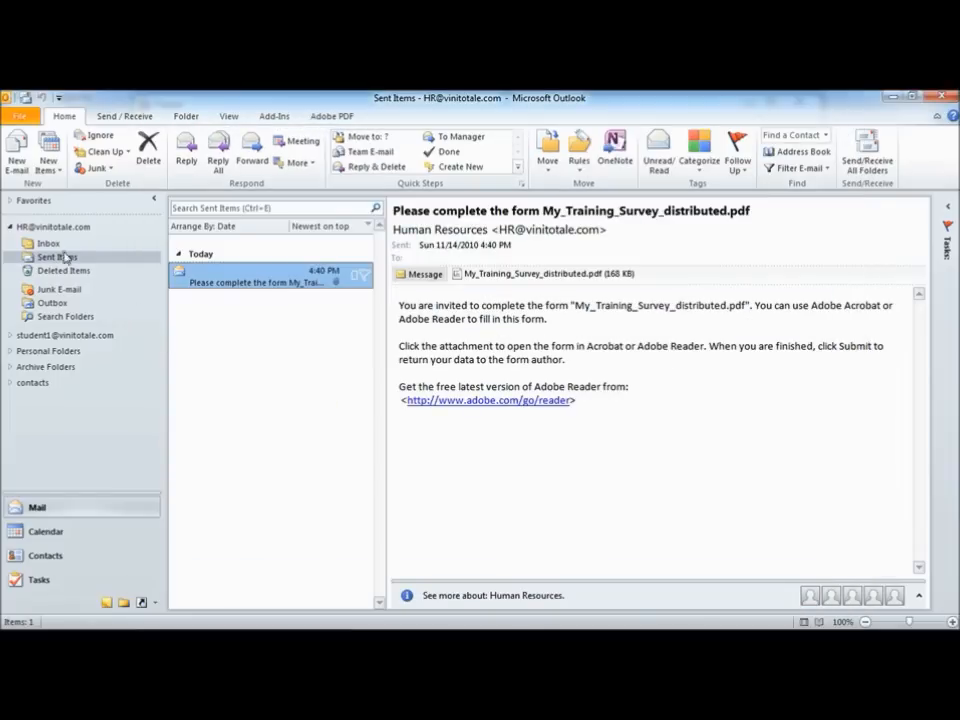
Step: Open the Human Resources form email in the first student's Inbox
{"action": "left_click", "coordinate": [11, 228]}
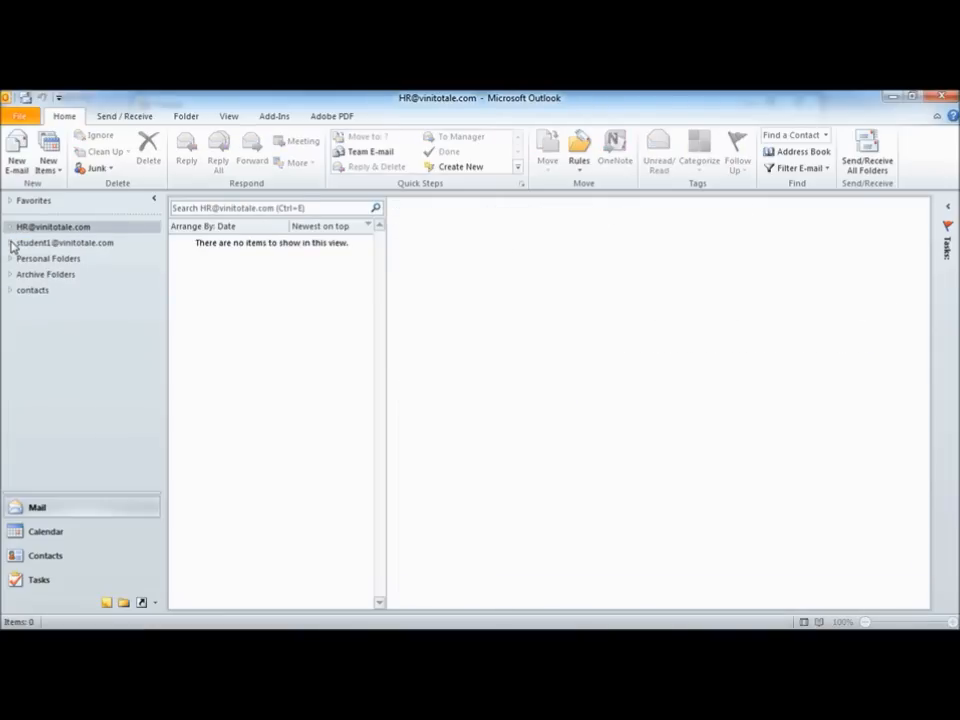
{"action": "left_click", "coordinate": [11, 243]}
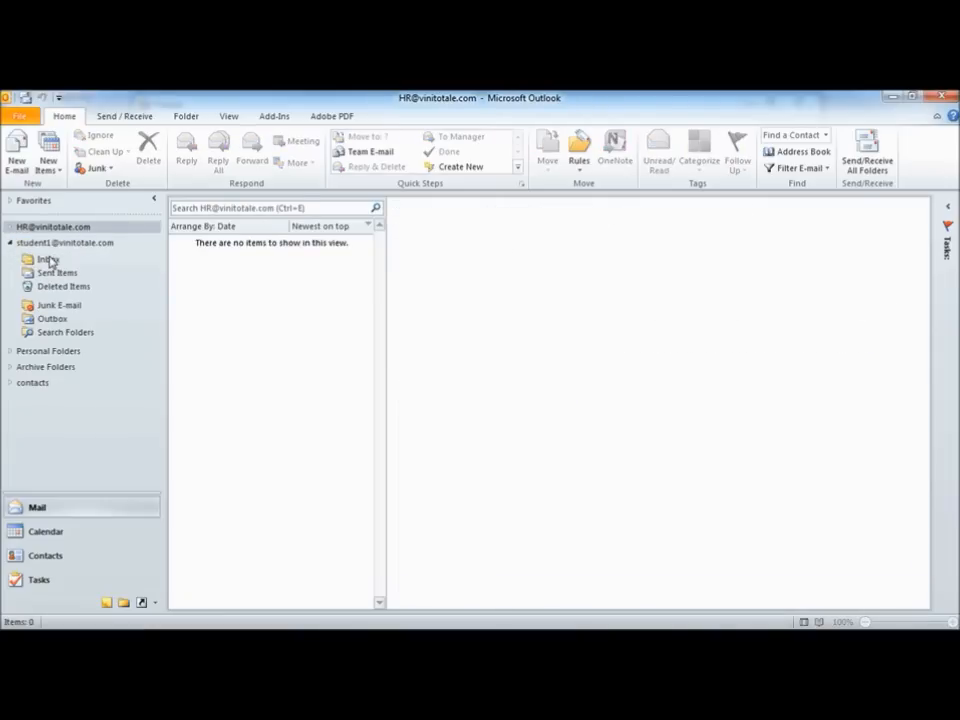
{"action": "left_click", "coordinate": [47, 260]}
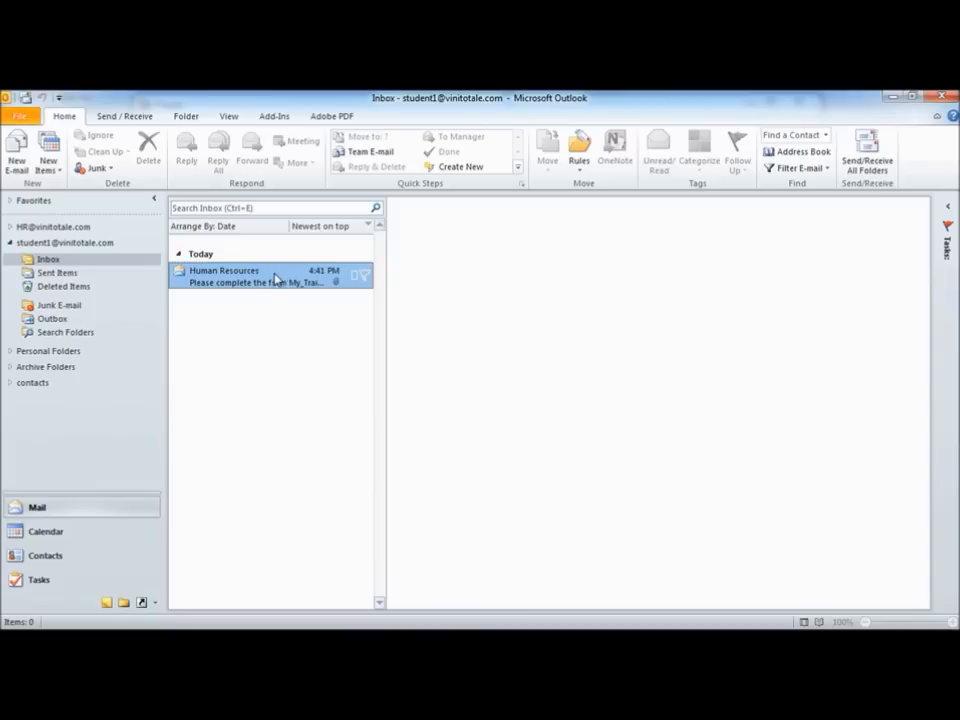
{"action": "left_click", "coordinate": [239, 285]}
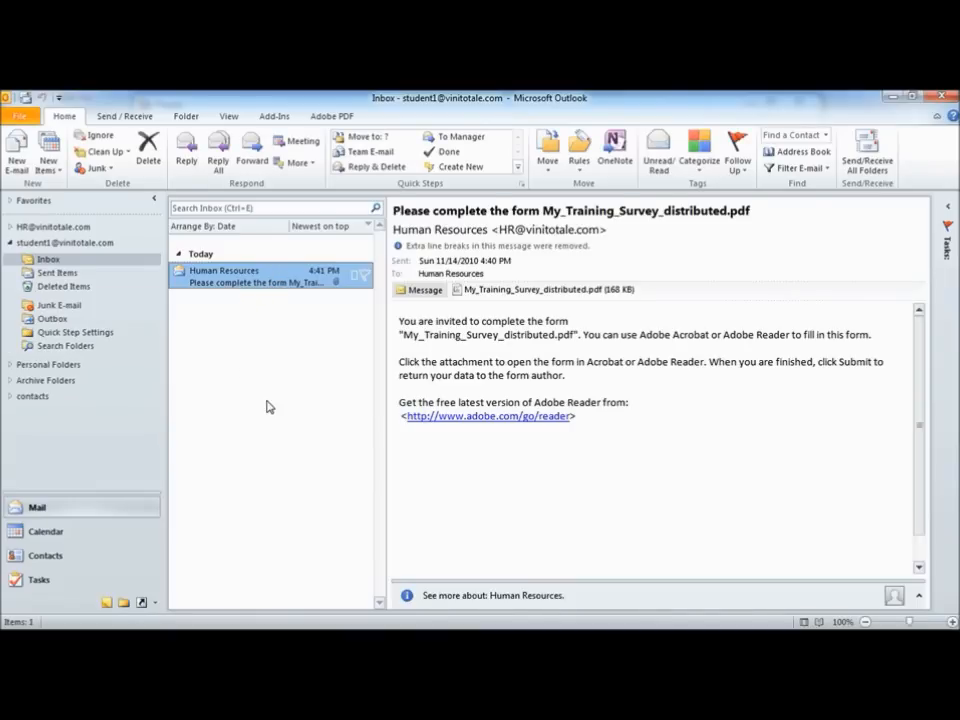
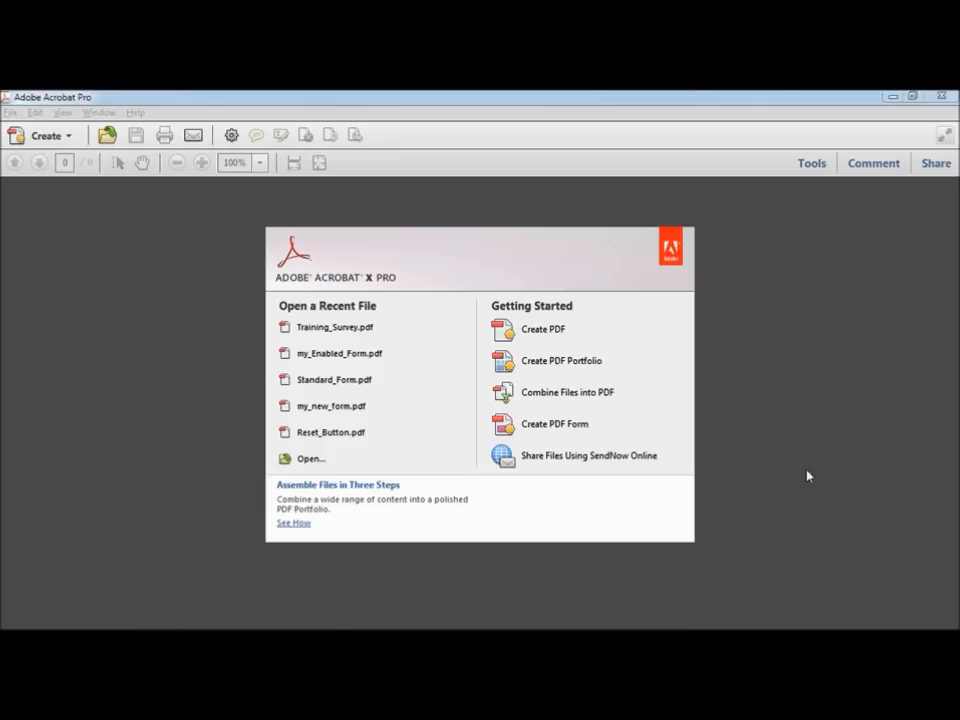
Step: Open Acrobat's Preferences and review the name and e-mail in the Identity category
{"action": "left_click", "coordinate": [35, 113]}
{"action": "left_click", "coordinate": [73, 394]}
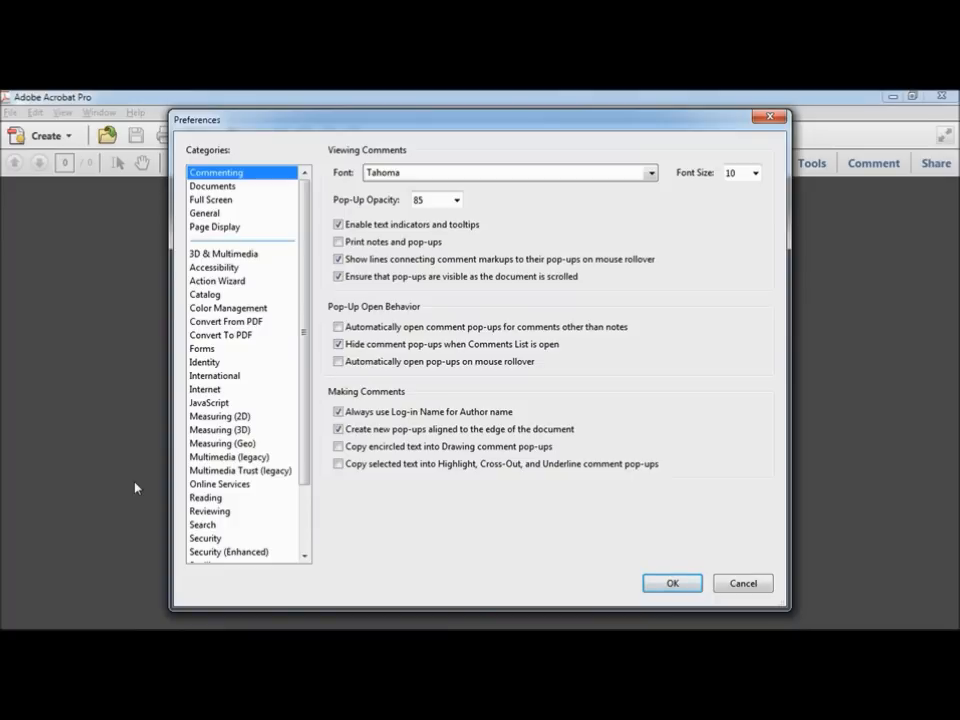
{"action": "left_click", "coordinate": [217, 363]}
{"action": "left_click_drag", "start_coordinate": [454, 201], "coordinate": [402, 200]}
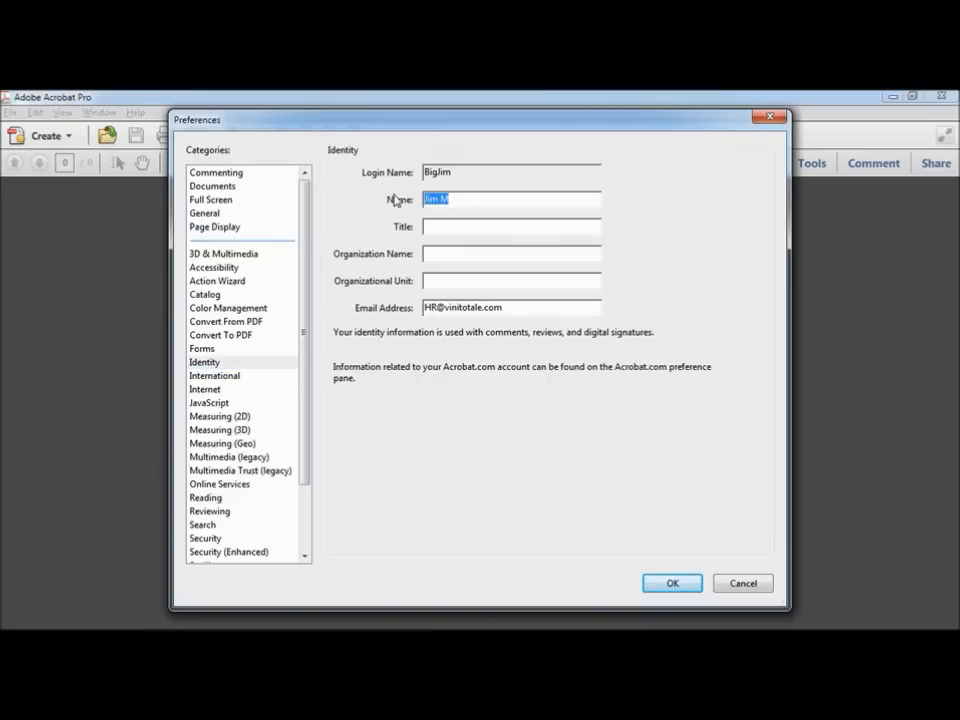
{"action": "left_click_drag", "start_coordinate": [502, 307], "coordinate": [409, 314]}
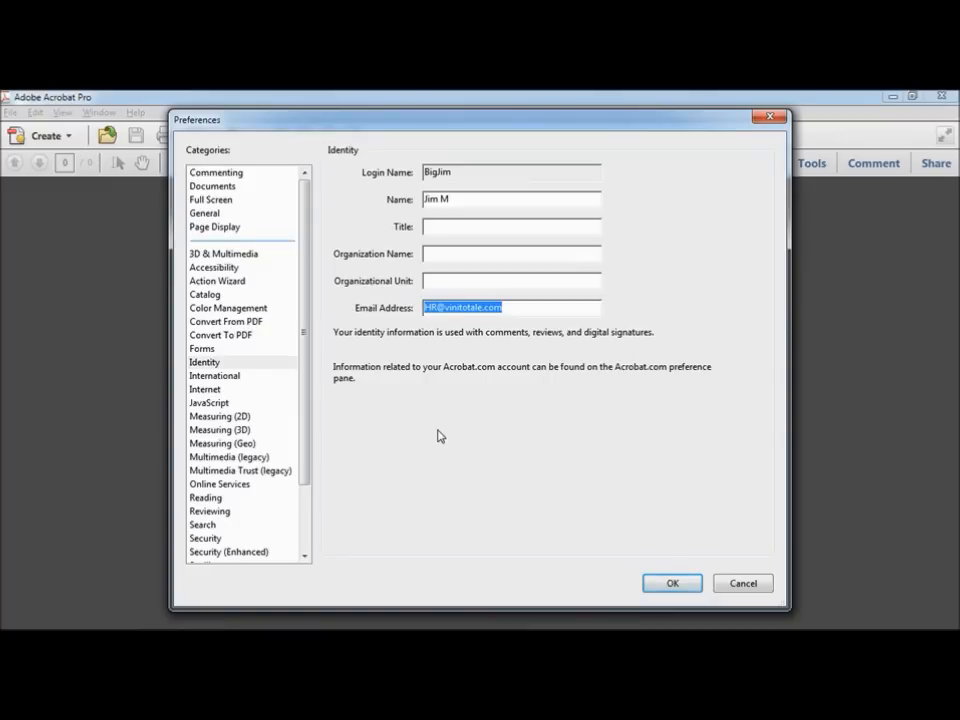
Step: Enter the HR account's Adobe ID e-mail under Online Services and save the preferences
{"action": "left_click", "coordinate": [213, 486]}
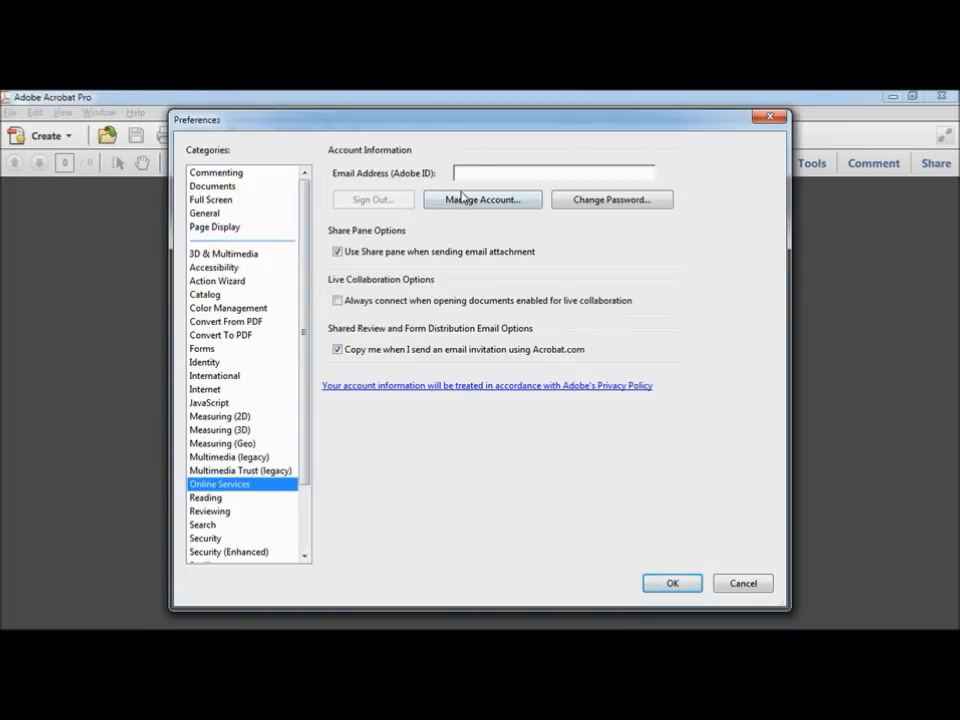
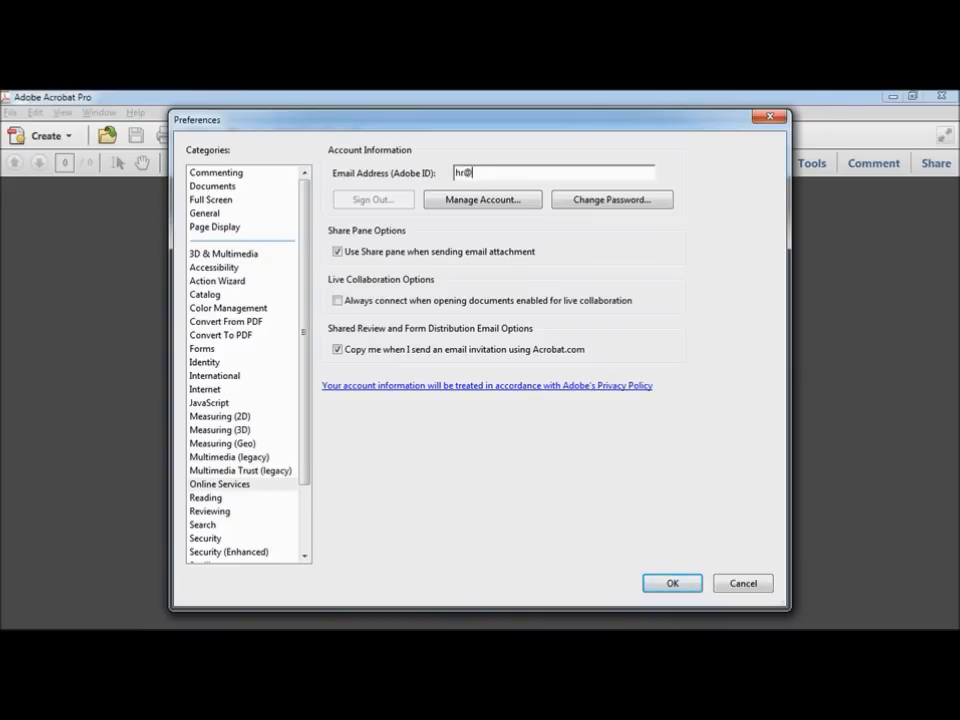
{"action": "left_click", "coordinate": [672, 585]}
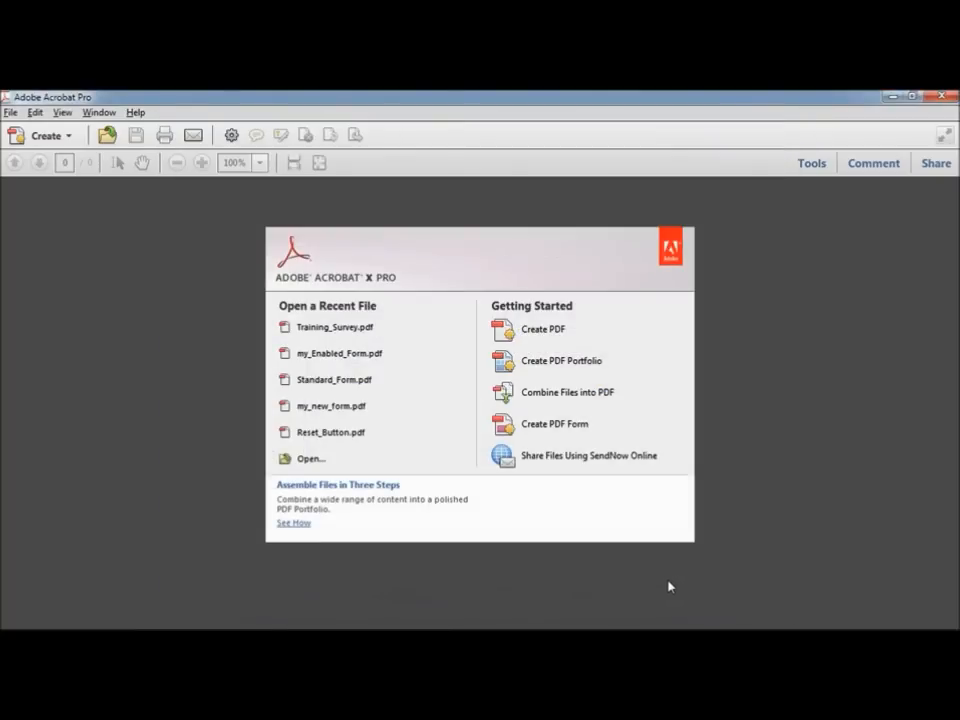
Step: Open Online_Survey.pdf from the Chapter 06 folder through File > Open
{"action": "left_click", "coordinate": [10, 112]}
{"action": "left_click", "coordinate": [28, 131]}
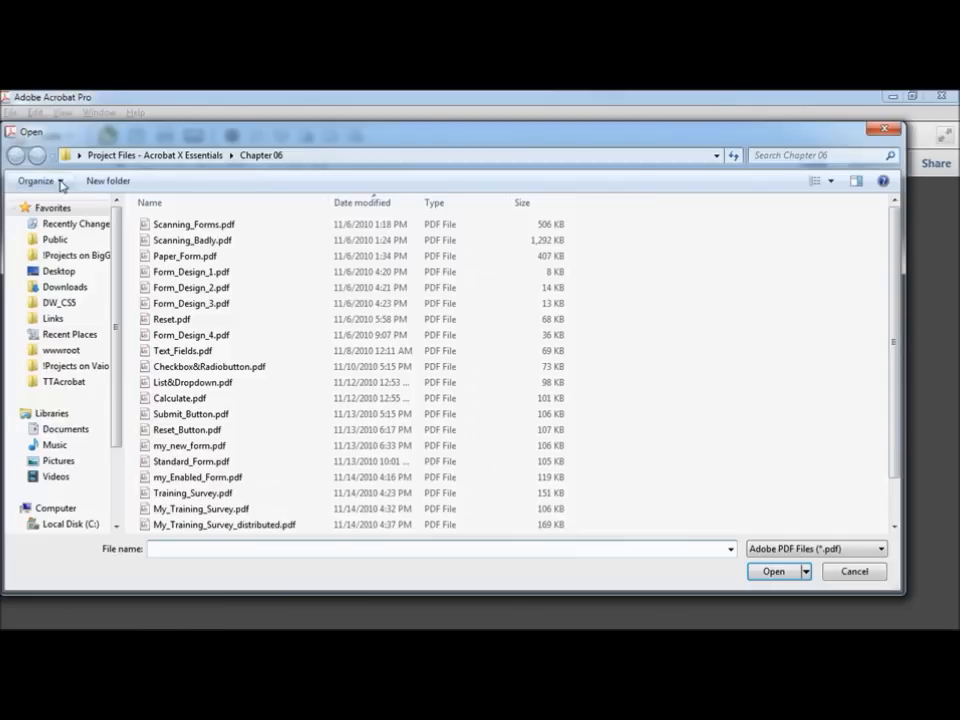
{"action": "scroll", "coordinate": [898, 321], "scroll_direction": "down", "scroll_amount": 1}
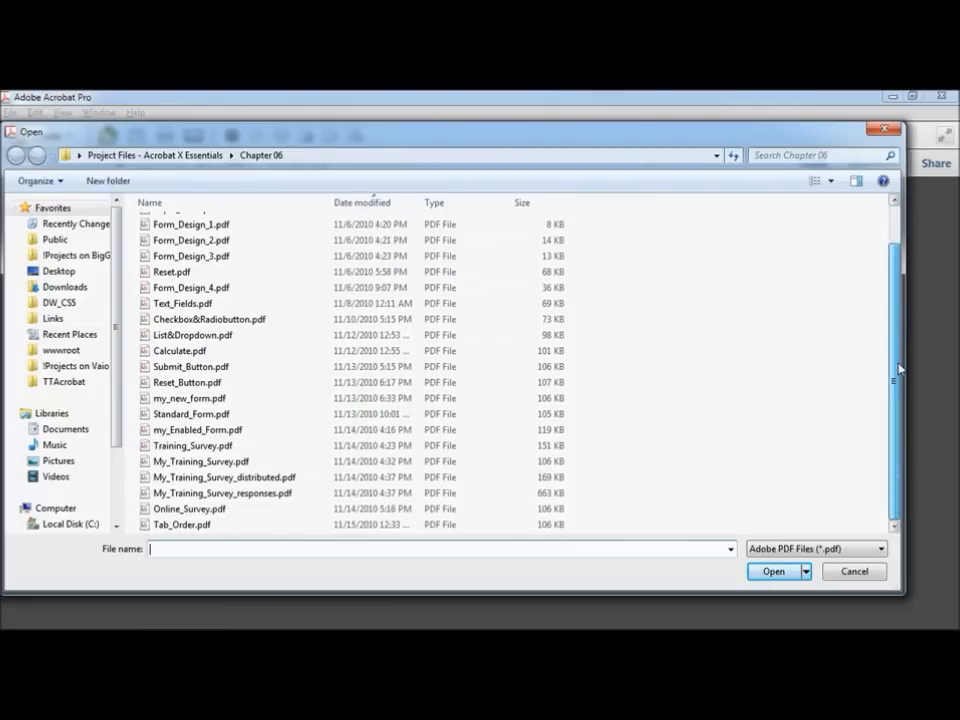
{"action": "left_click", "coordinate": [189, 510]}
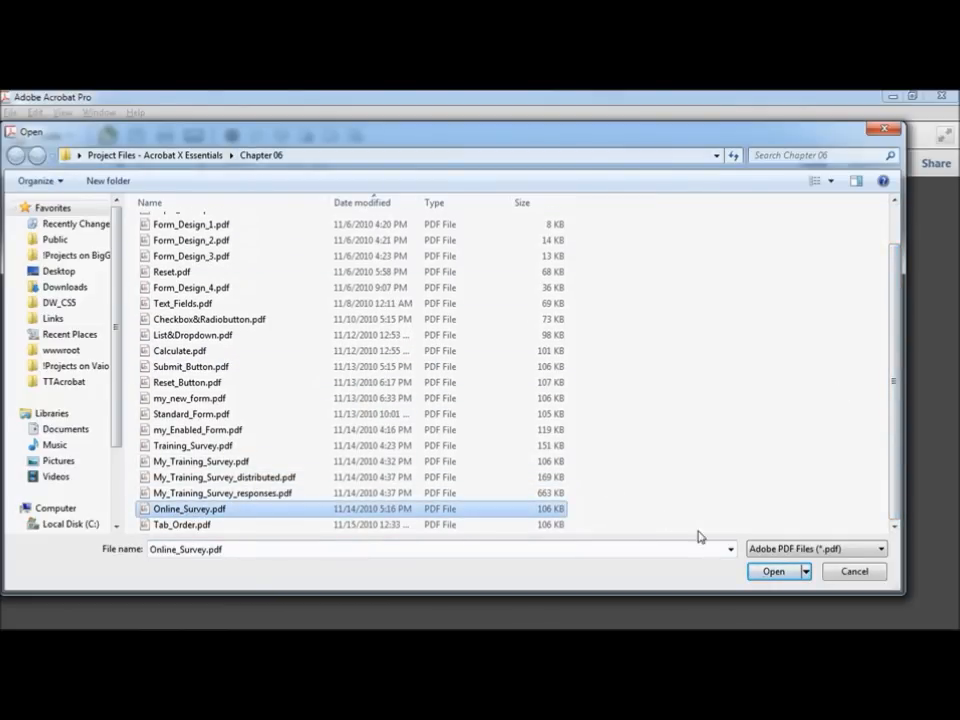
{"action": "left_click", "coordinate": [771, 571]}
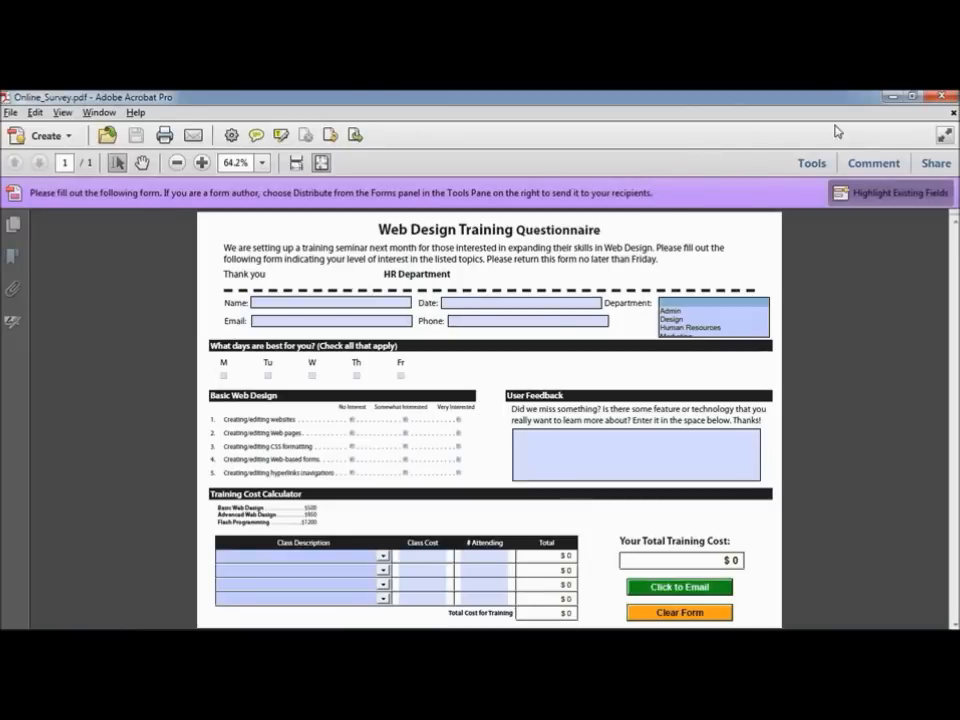
Step: Start the Forms Distribute wizard with responses collected automatically through Acrobat.com
{"action": "left_click", "coordinate": [812, 163]}
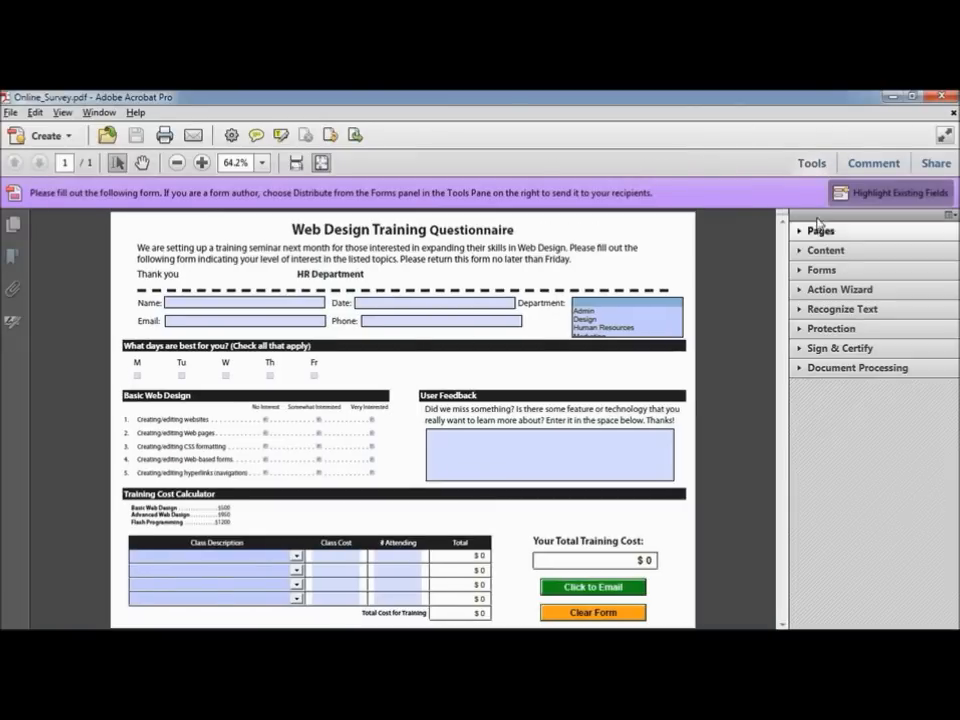
{"action": "left_click", "coordinate": [824, 278]}
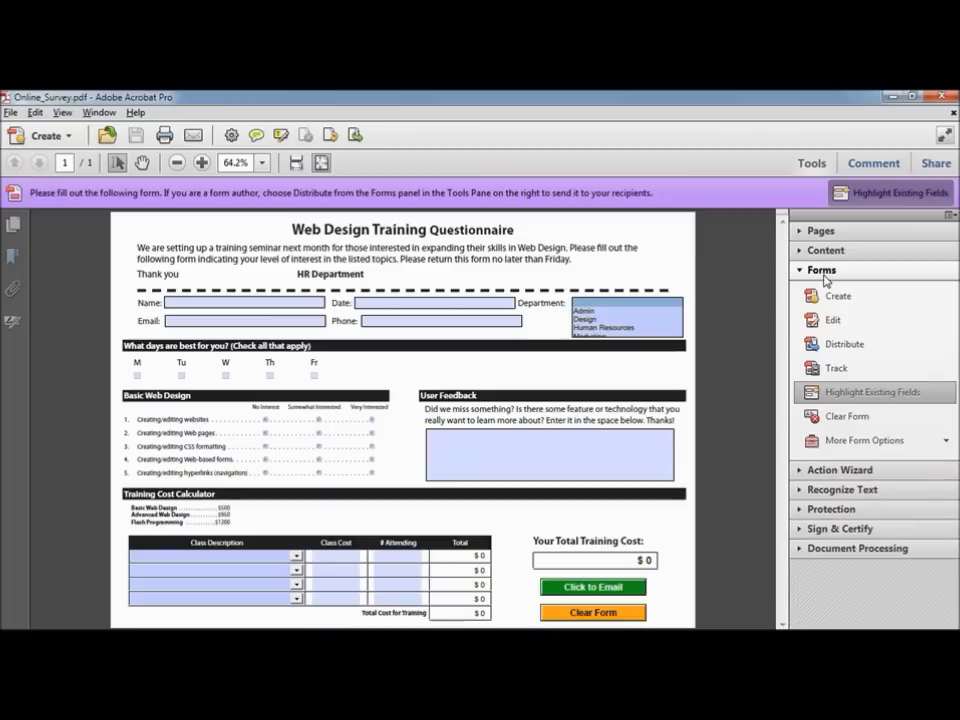
{"action": "left_click", "coordinate": [858, 350]}
{"action": "left_click", "coordinate": [648, 205]}
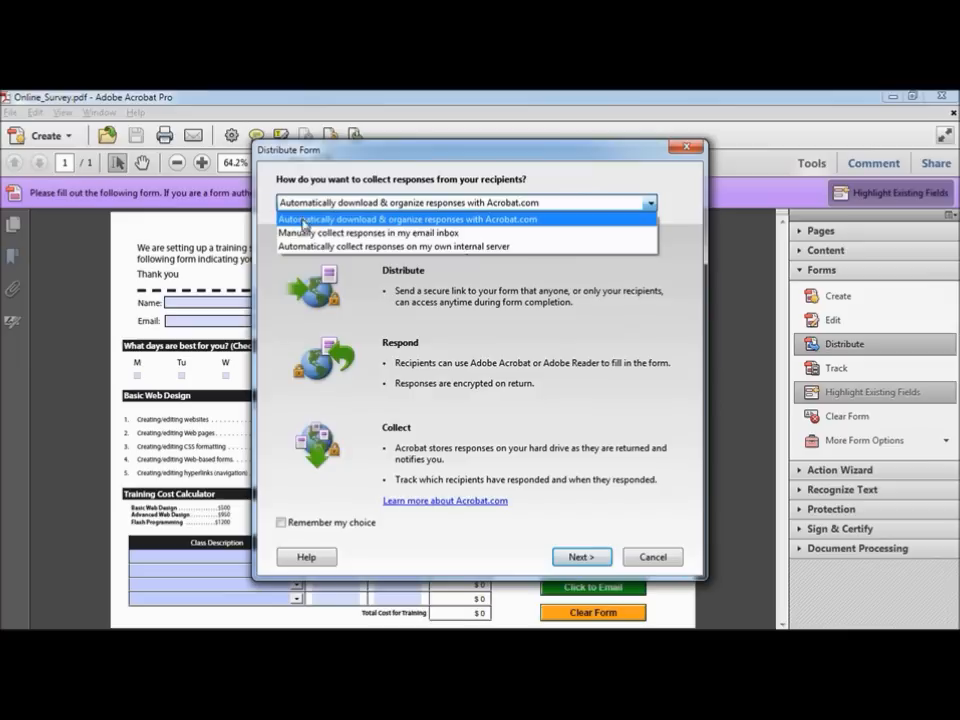
{"action": "left_click", "coordinate": [537, 222]}
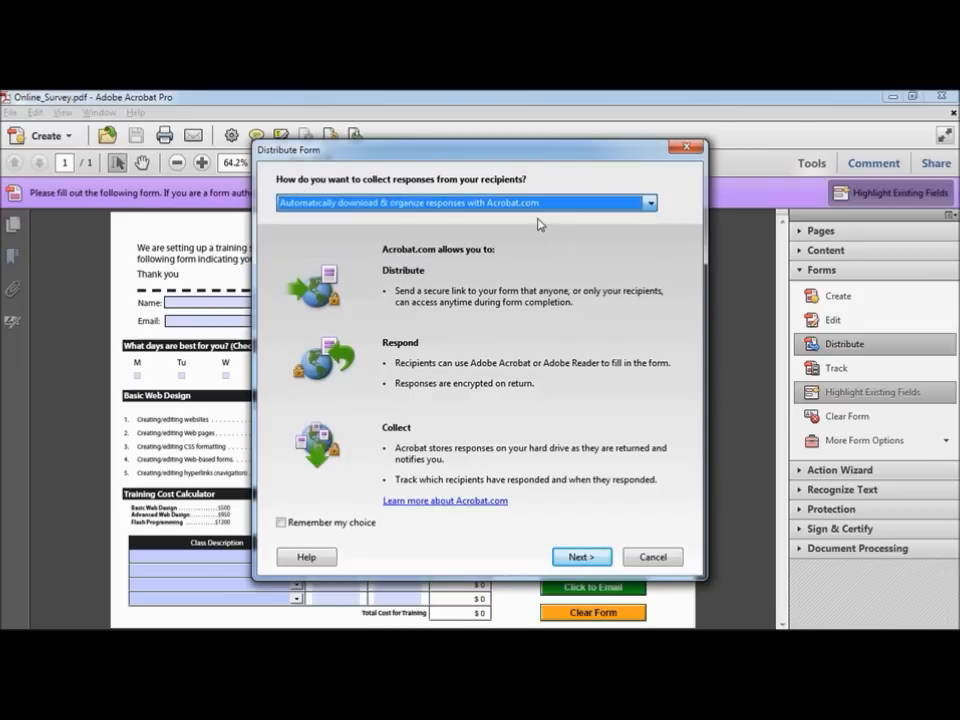
{"action": "left_click", "coordinate": [579, 556]}
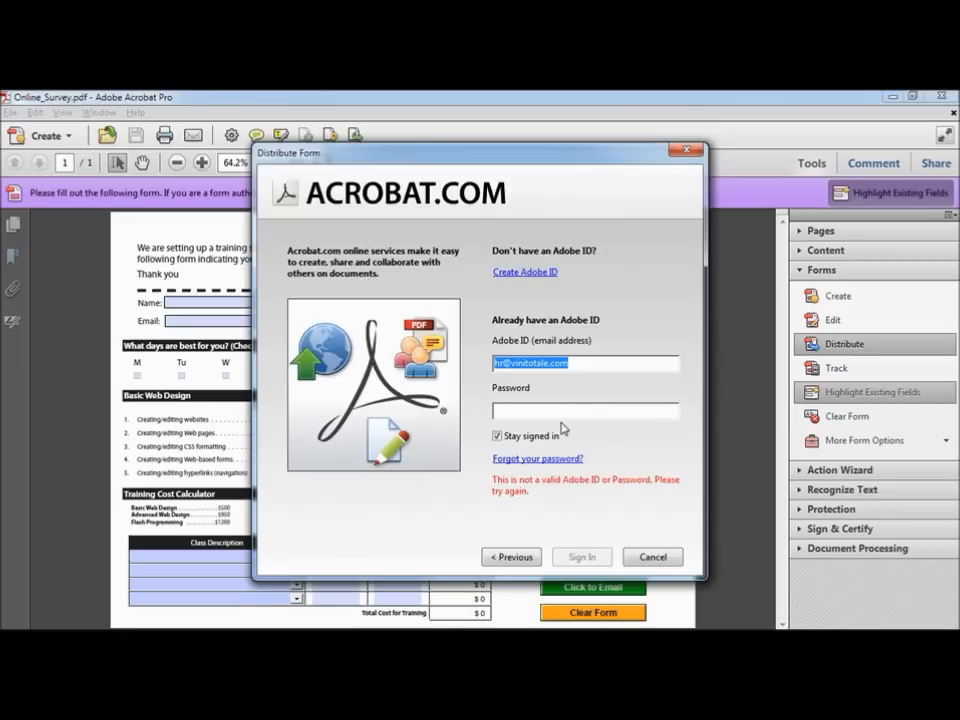
Step: Enter the Adobe ID account password and sign in to Acrobat.com
{"action": "left_click", "coordinate": [553, 412]}
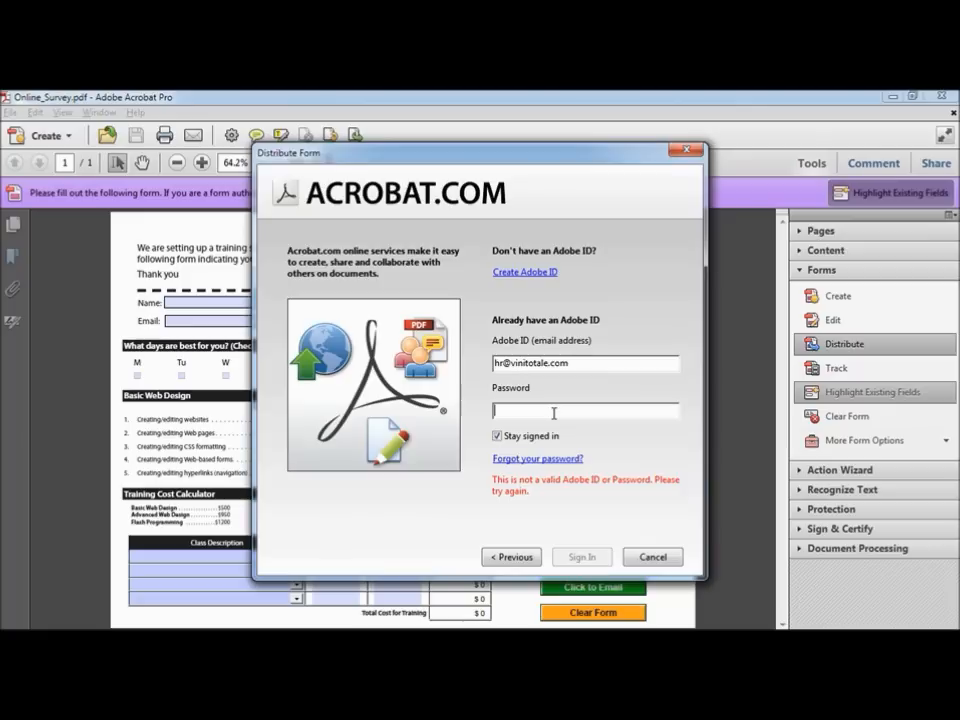
{"action": "type", "text": "********"}
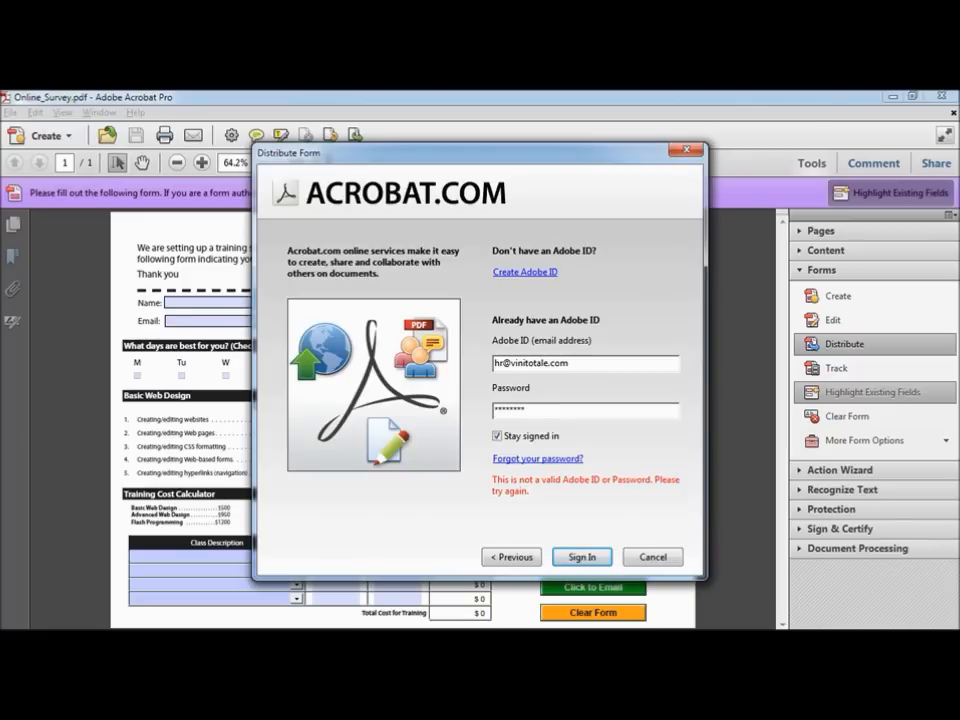
{"action": "left_click", "coordinate": [590, 558]}
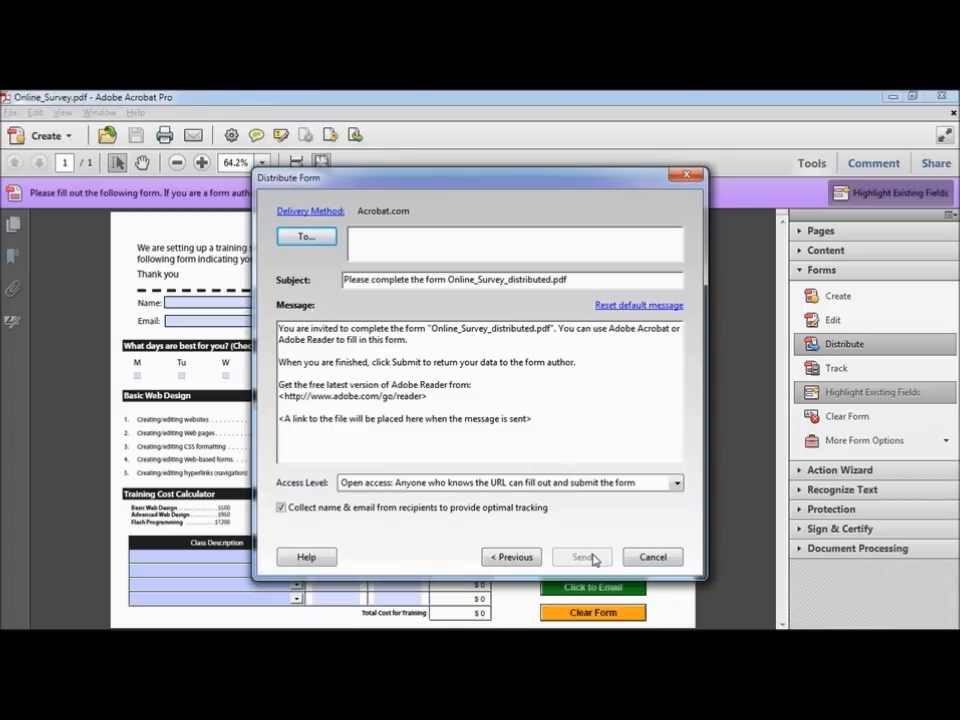
Step: Add Student 1–4 from the Address Book as To recipients
{"action": "left_click", "coordinate": [380, 242]}
{"action": "left_click", "coordinate": [306, 237]}
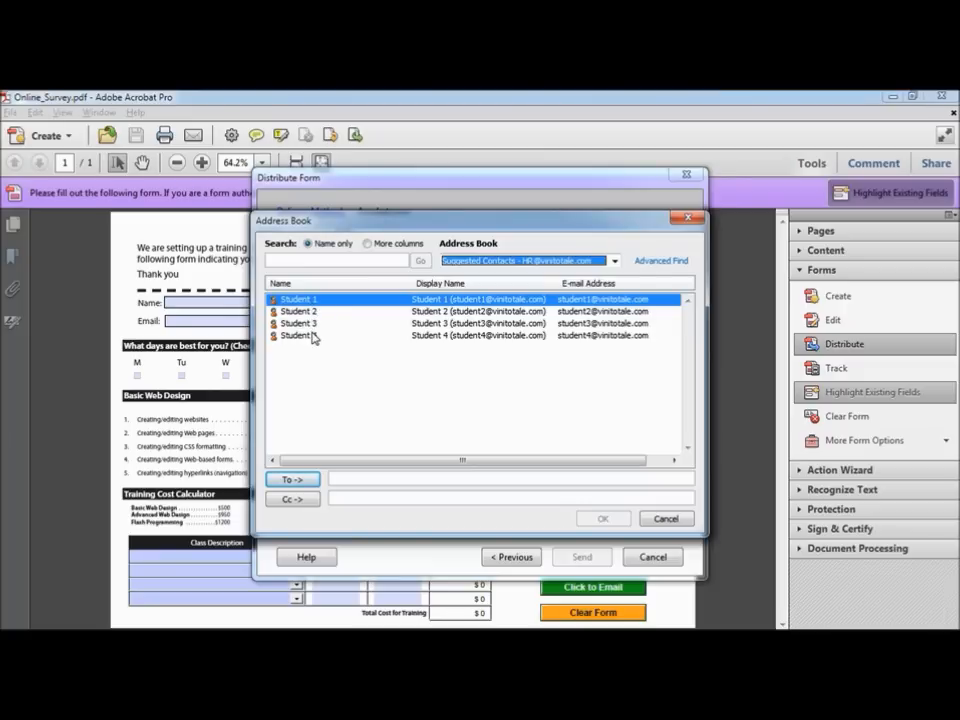
{"action": "left_click", "coordinate": [313, 337], "text": "shift"}
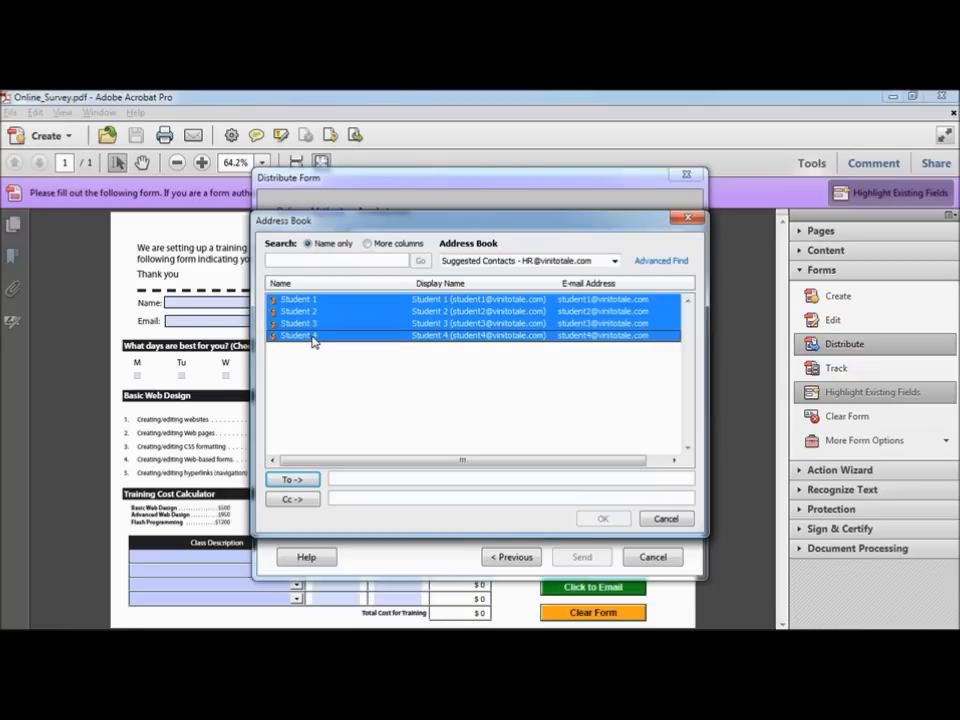
{"action": "left_click", "coordinate": [290, 479]}
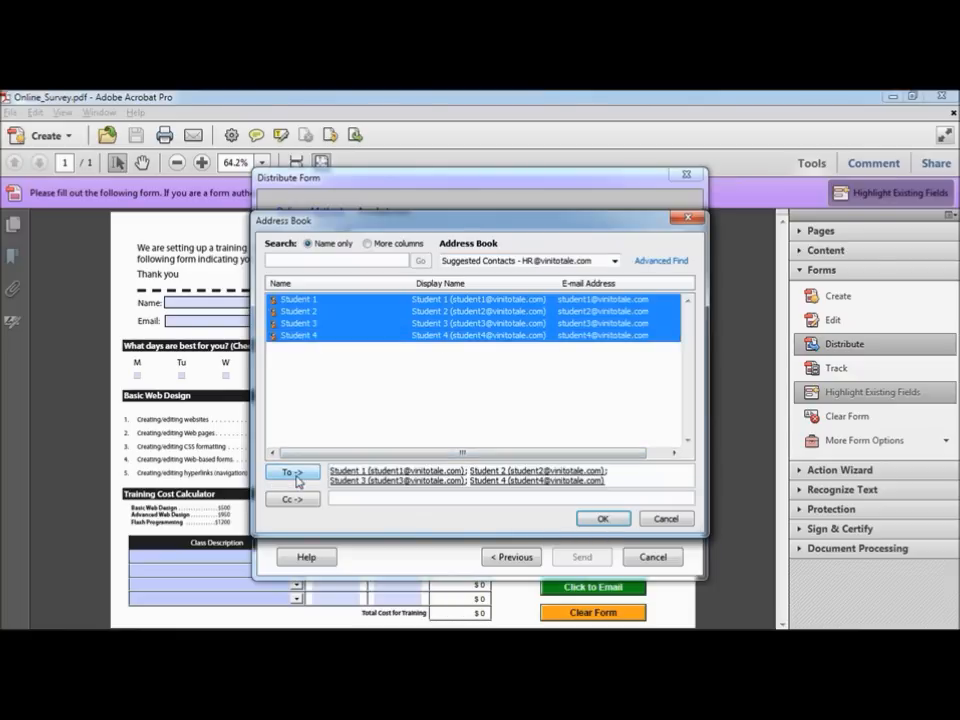
{"action": "left_click", "coordinate": [605, 519]}
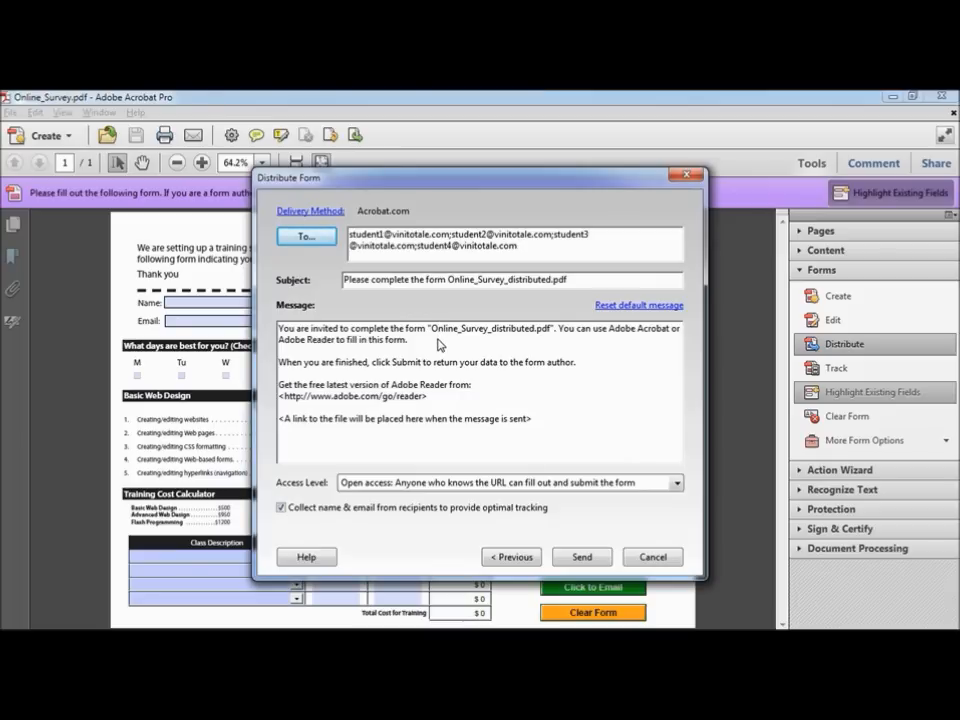
Step: Review the subject and invitation message, allow open access for anyone with the link, and send
{"action": "left_click_drag", "start_coordinate": [563, 280], "coordinate": [316, 288]}
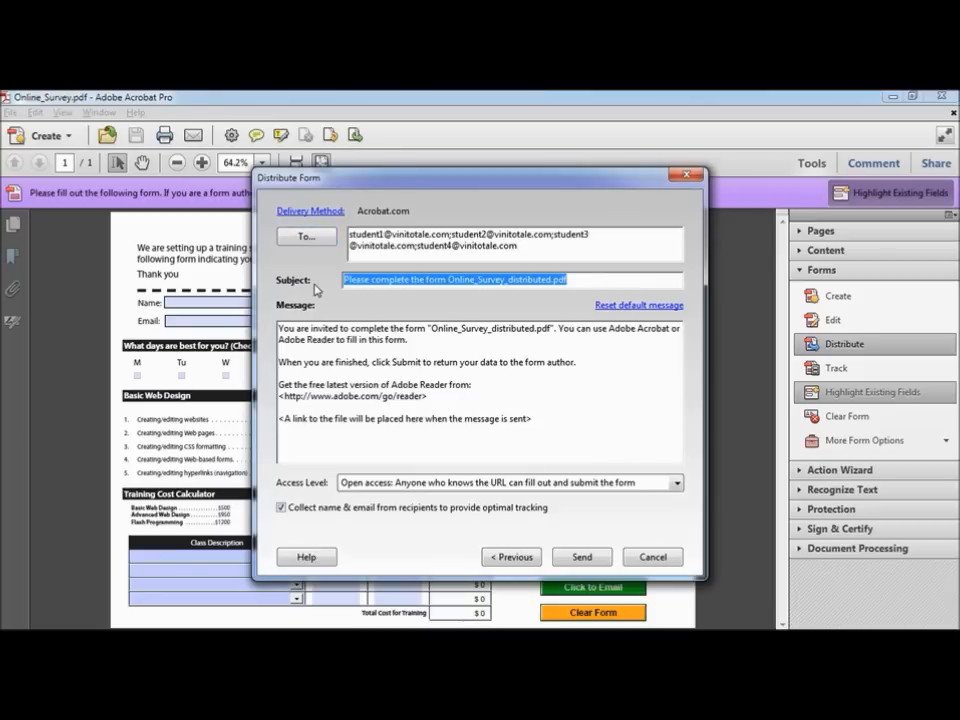
{"action": "left_click_drag", "start_coordinate": [534, 419], "coordinate": [268, 318]}
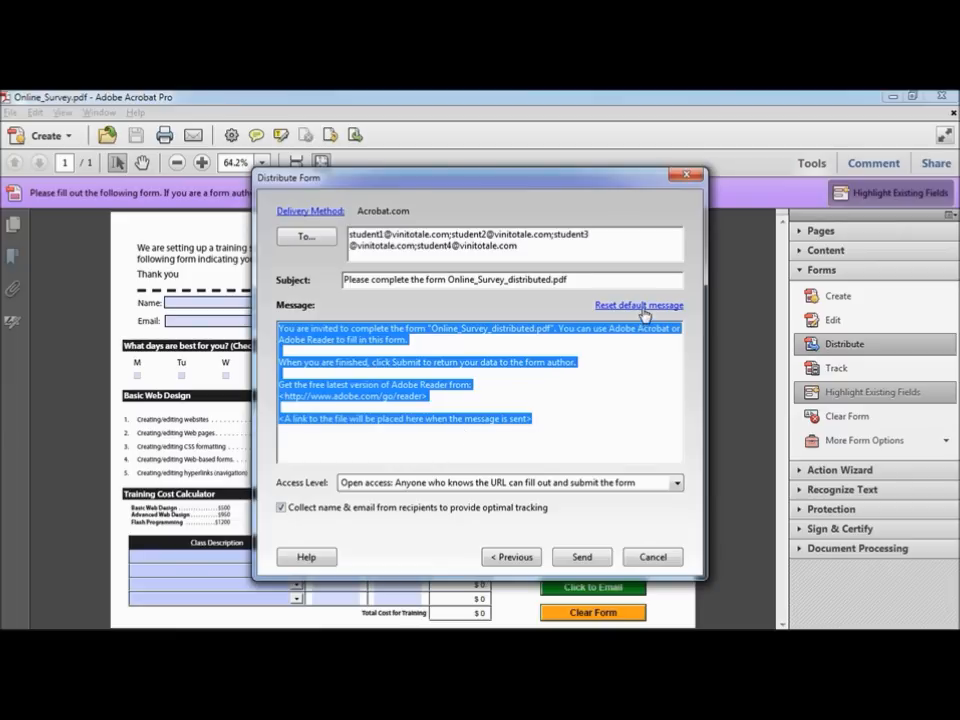
{"action": "left_click", "coordinate": [677, 483]}
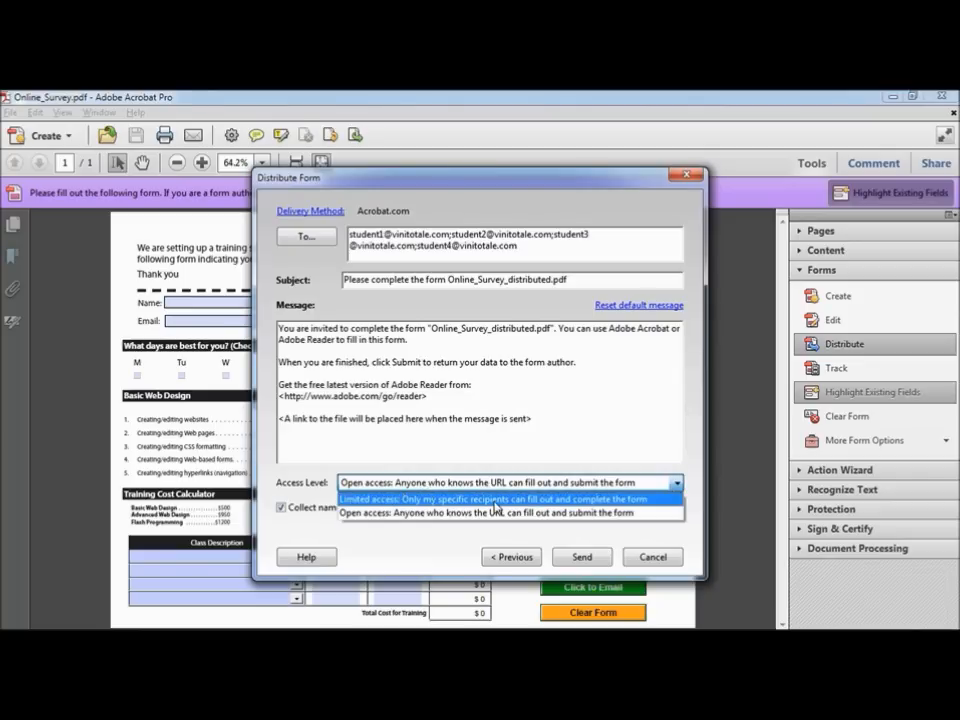
{"action": "left_click", "coordinate": [353, 514]}
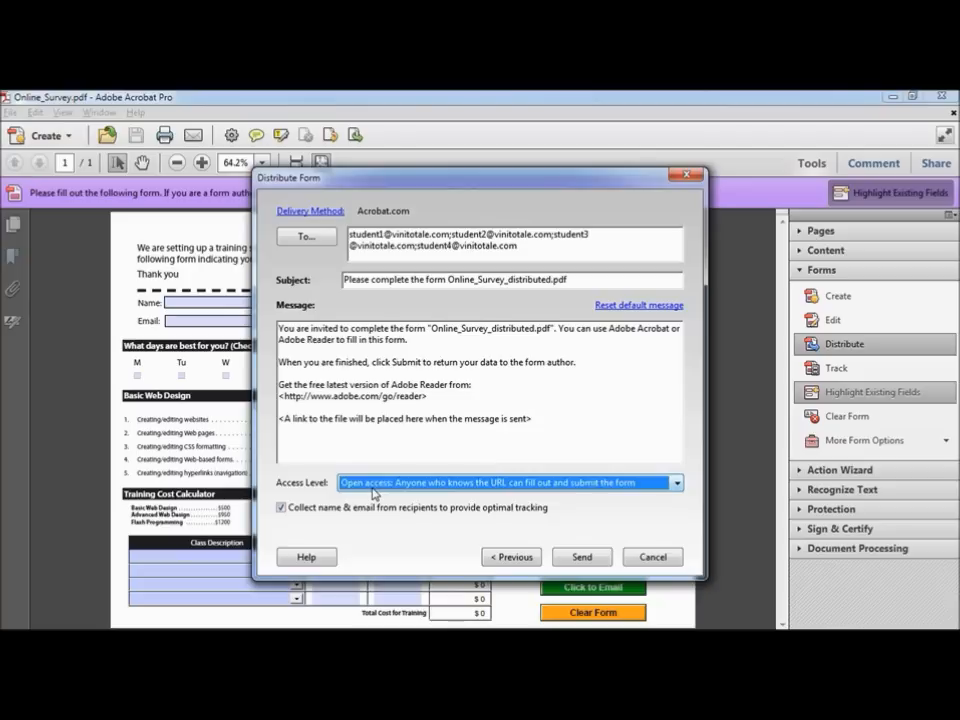
{"action": "left_click", "coordinate": [586, 561]}
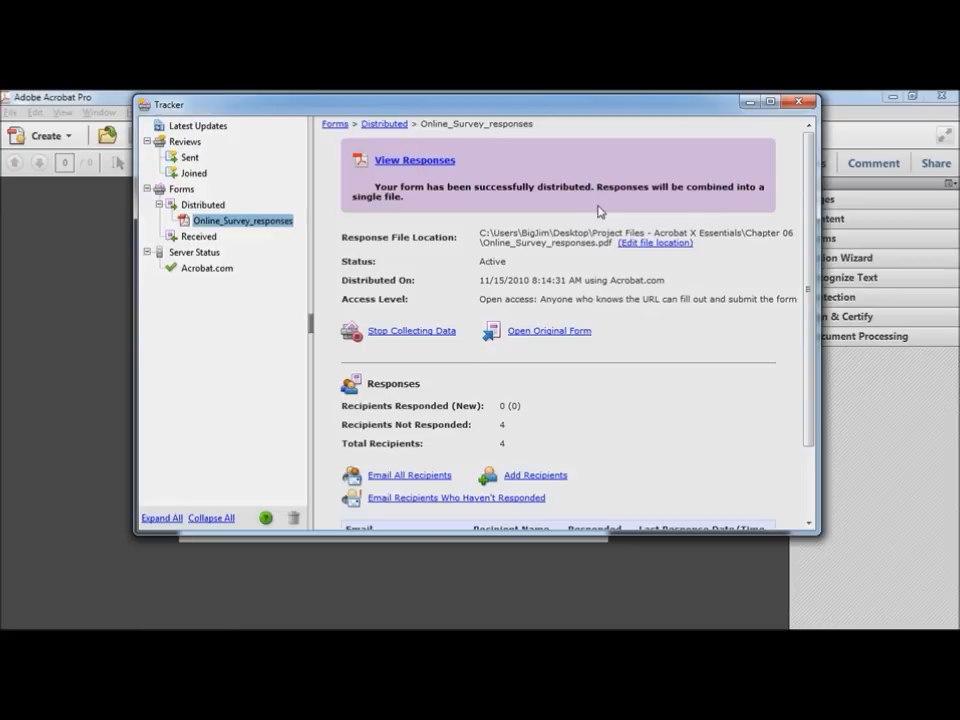
Step: Scroll the Tracker to the recipients list showing four students, none responded yet
{"action": "left_click_drag", "start_coordinate": [807, 206], "coordinate": [810, 285]}
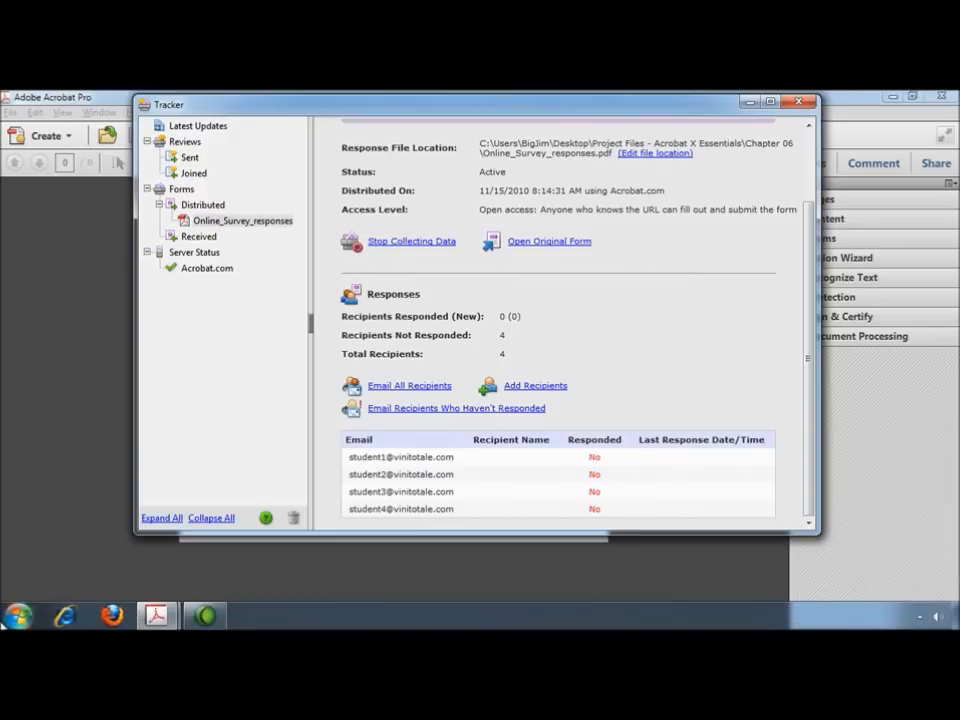
{"action": "left_click", "coordinate": [8, 617]}
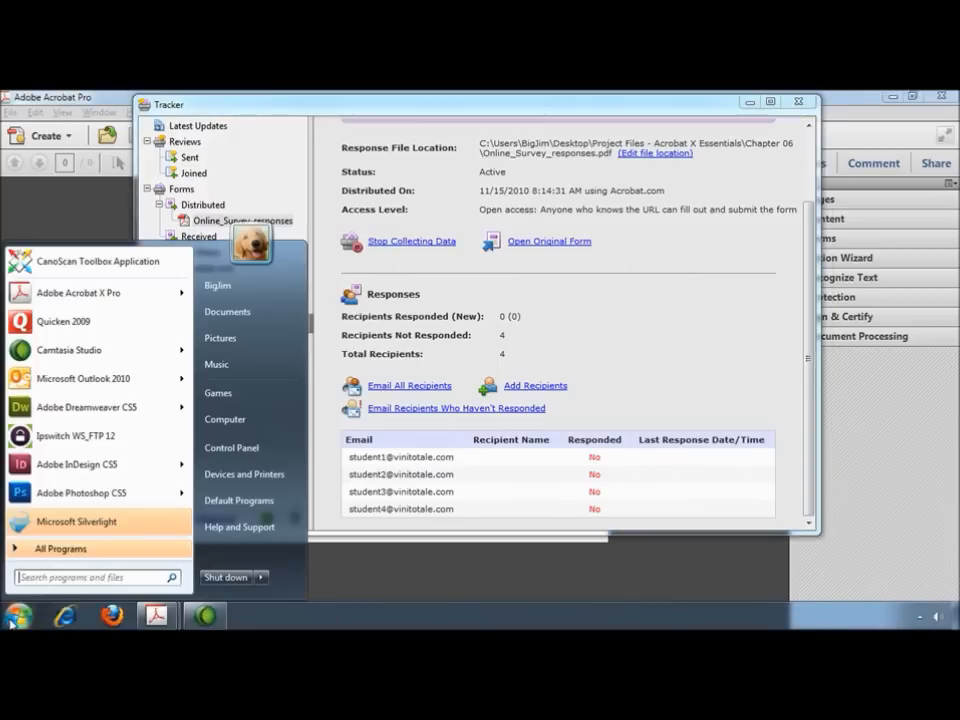
Step: Fetch new mail into the student's Outlook inbox and follow the Online_Survey_distributed.pdf invitation link
{"action": "left_click", "coordinate": [68, 377]}
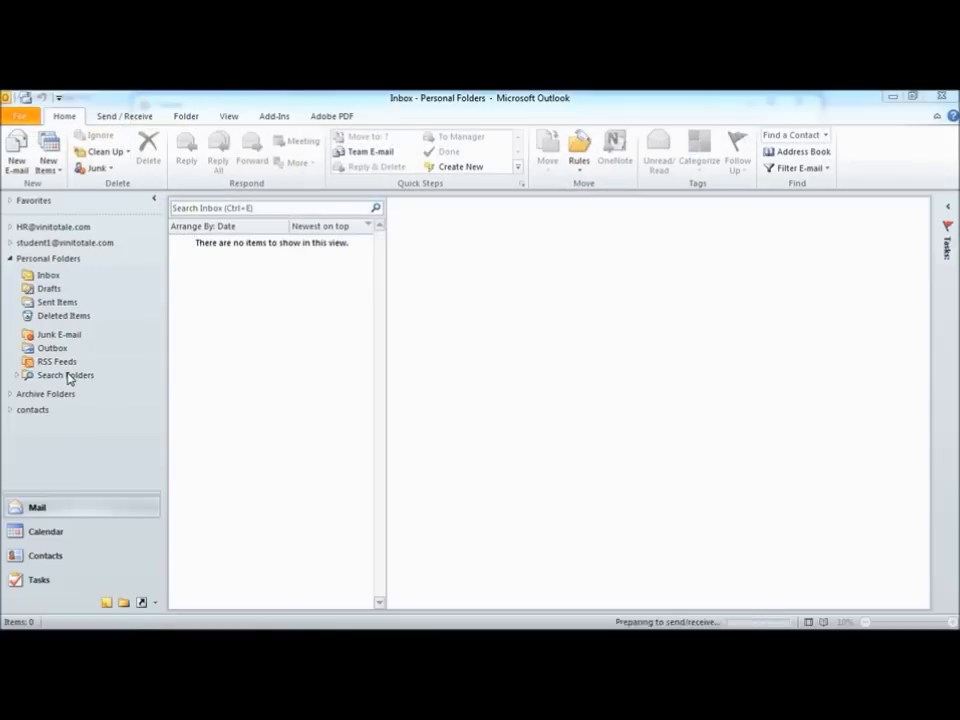
{"action": "left_click", "coordinate": [10, 243]}
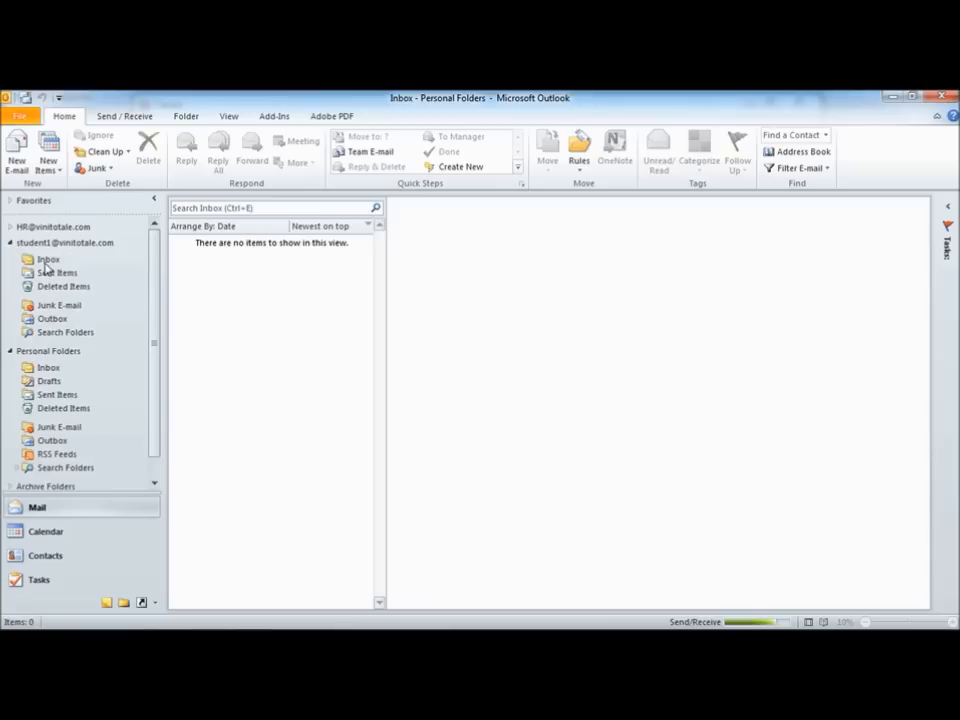
{"action": "left_click", "coordinate": [45, 262]}
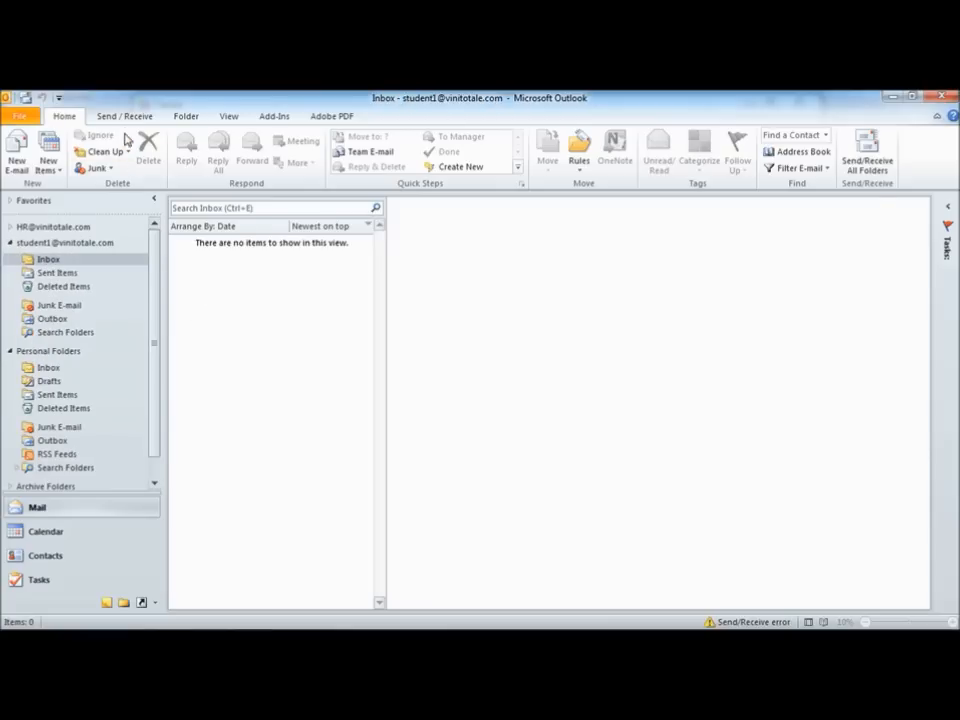
{"action": "left_click", "coordinate": [126, 120]}
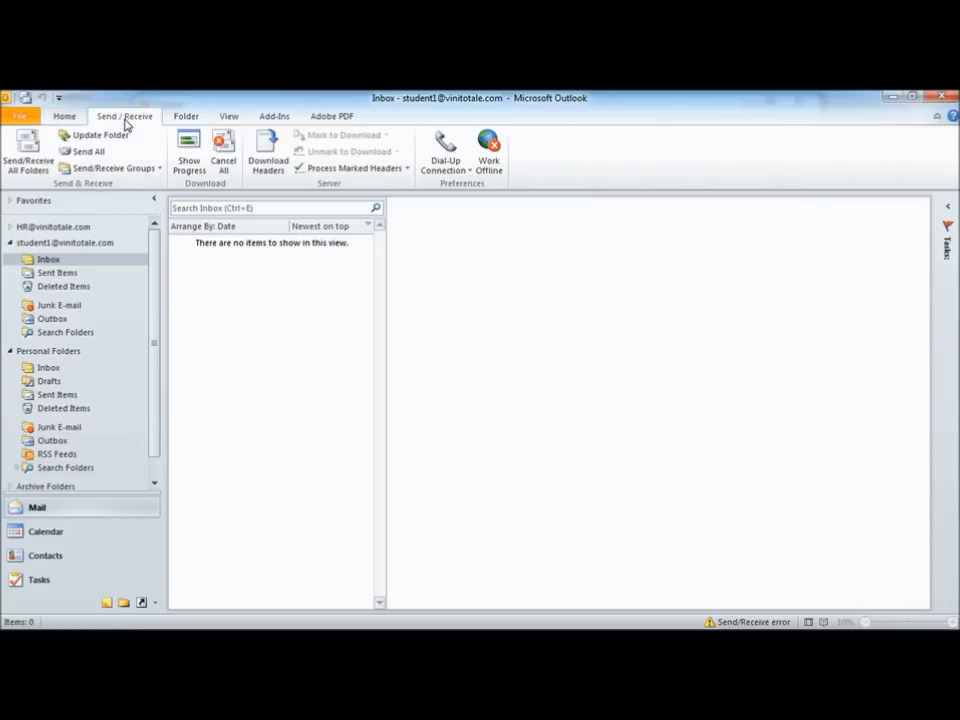
{"action": "left_click", "coordinate": [30, 148]}
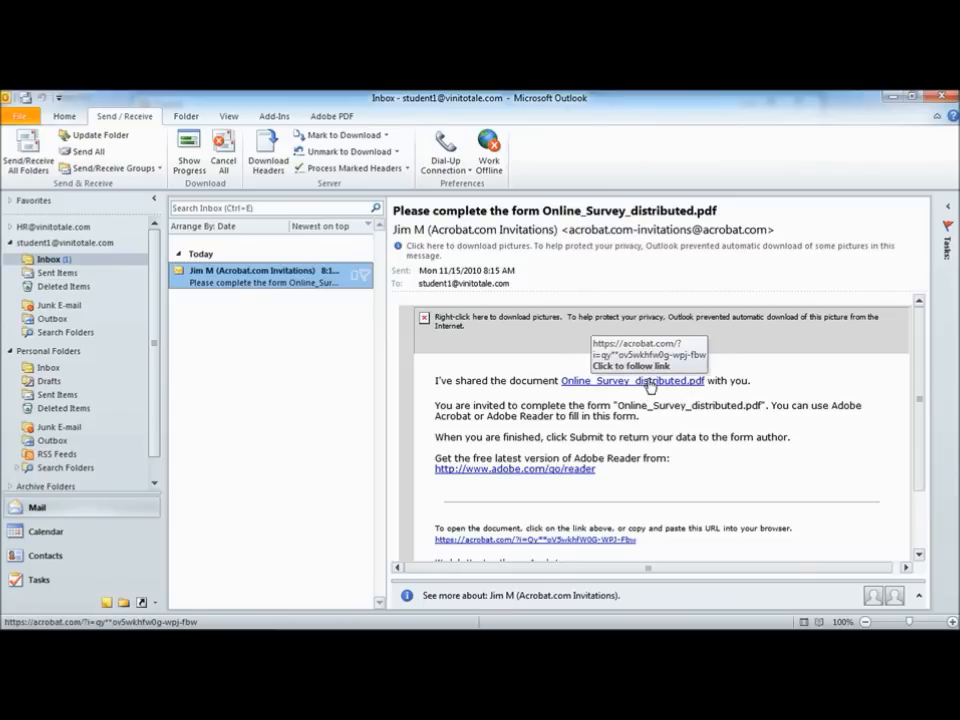
{"action": "left_click", "coordinate": [650, 384]}
{"action": "left_click", "coordinate": [648, 381]}
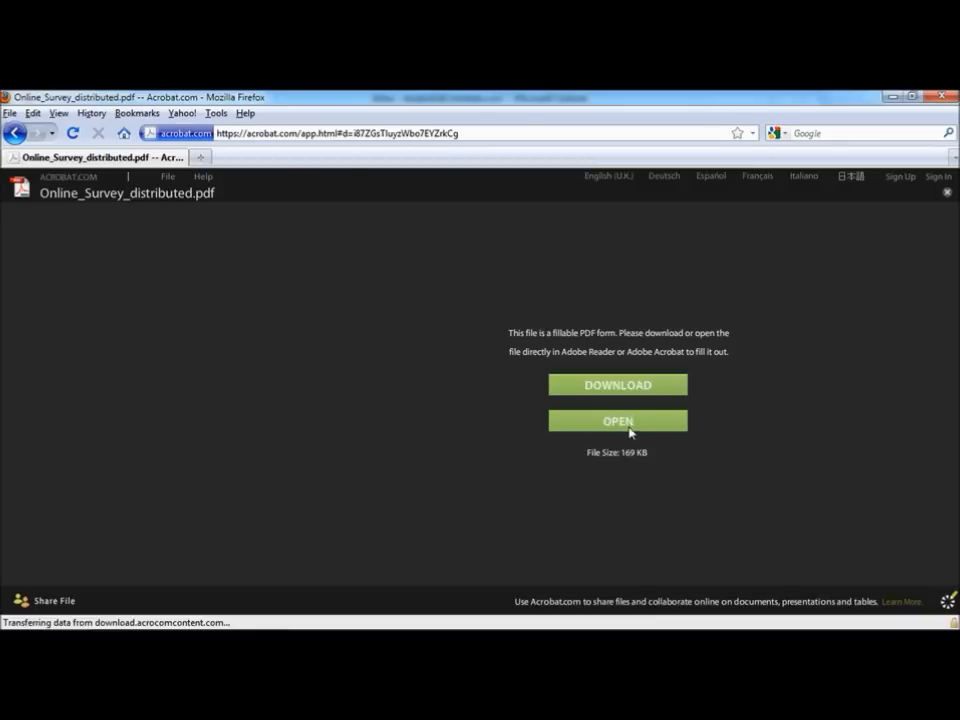
Step: Open the shared PDF form in Firefox and enter the respondent's name
{"action": "left_click", "coordinate": [626, 420]}
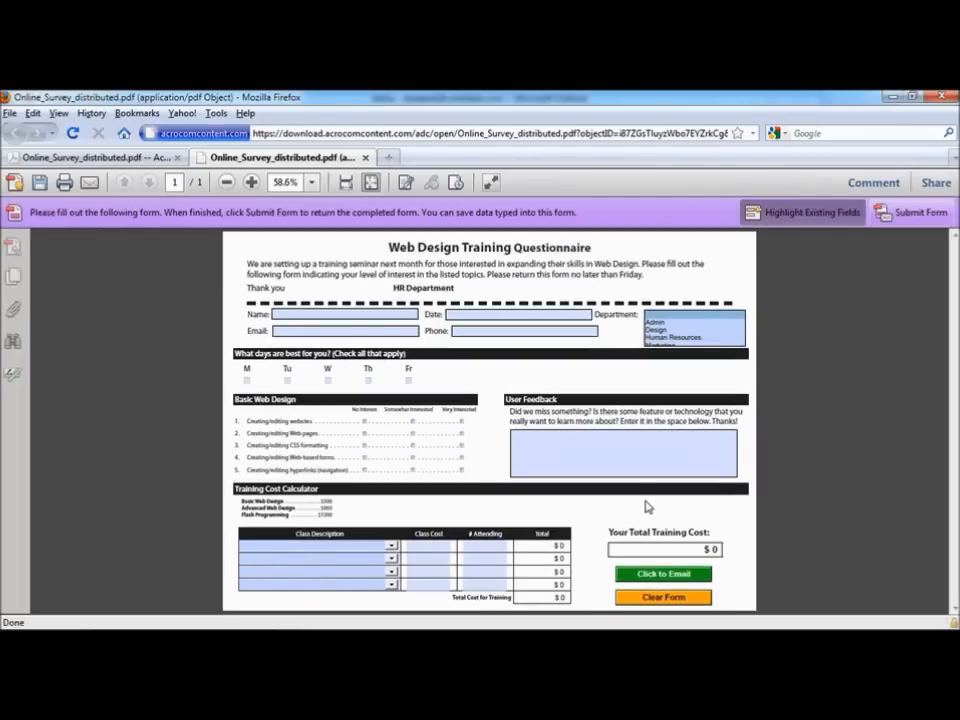
{"action": "left_click", "coordinate": [321, 314]}
Step: Enter date 11/15/10, choose Design, tick Tuesday and Thursday, and rate three topics Very Interested
{"action": "key", "text": "Tab"}
{"action": "type", "text": "11/15/10"}
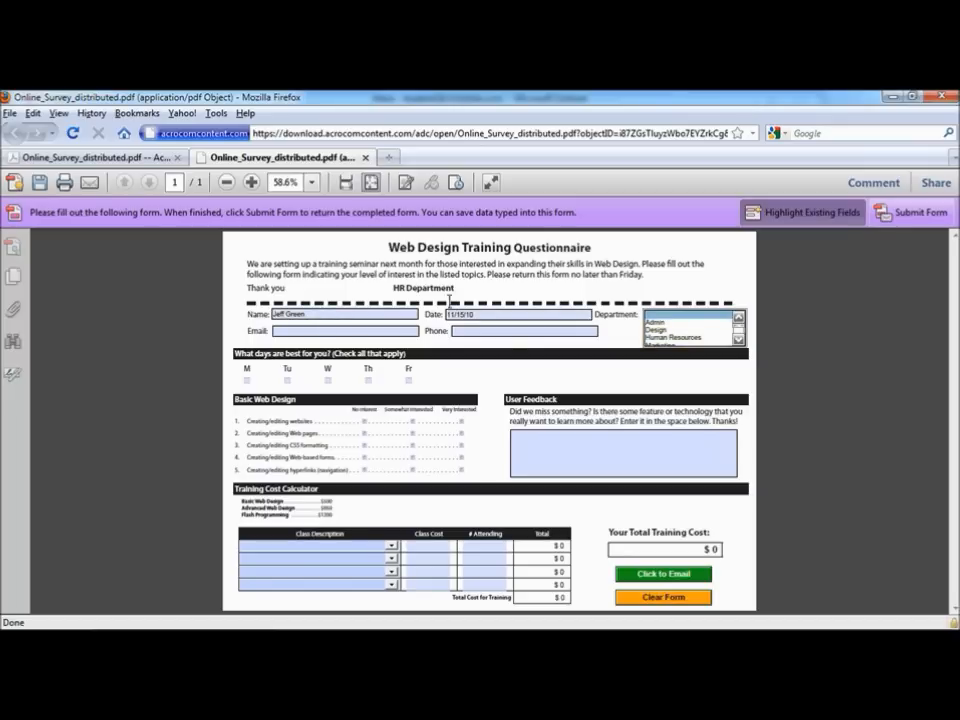
{"action": "left_click", "coordinate": [662, 330]}
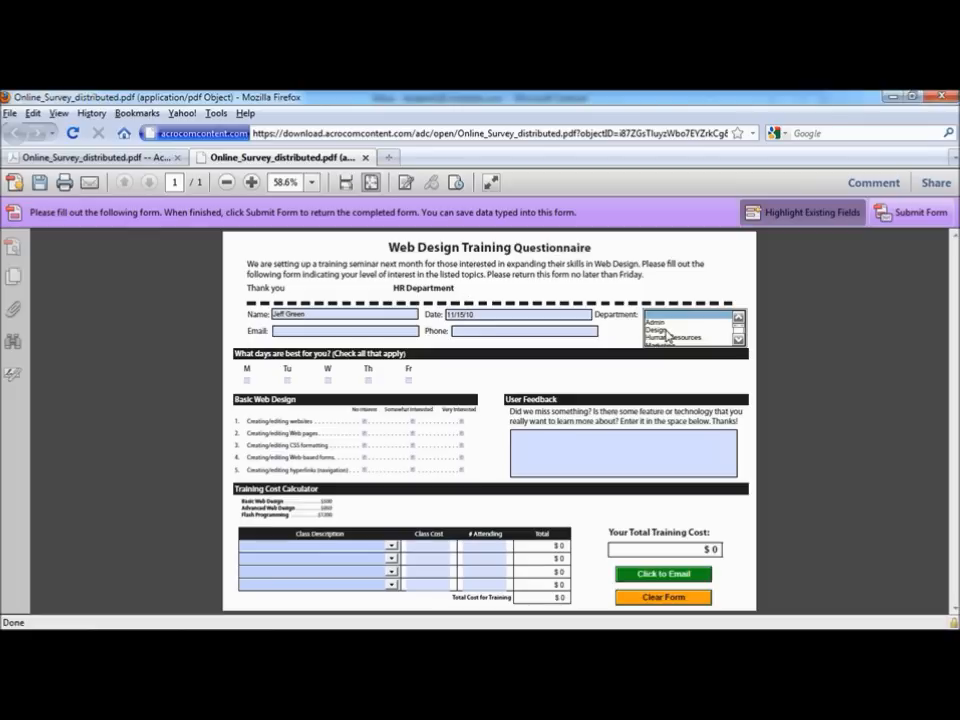
{"action": "left_click", "coordinate": [287, 380]}
{"action": "left_click", "coordinate": [368, 380]}
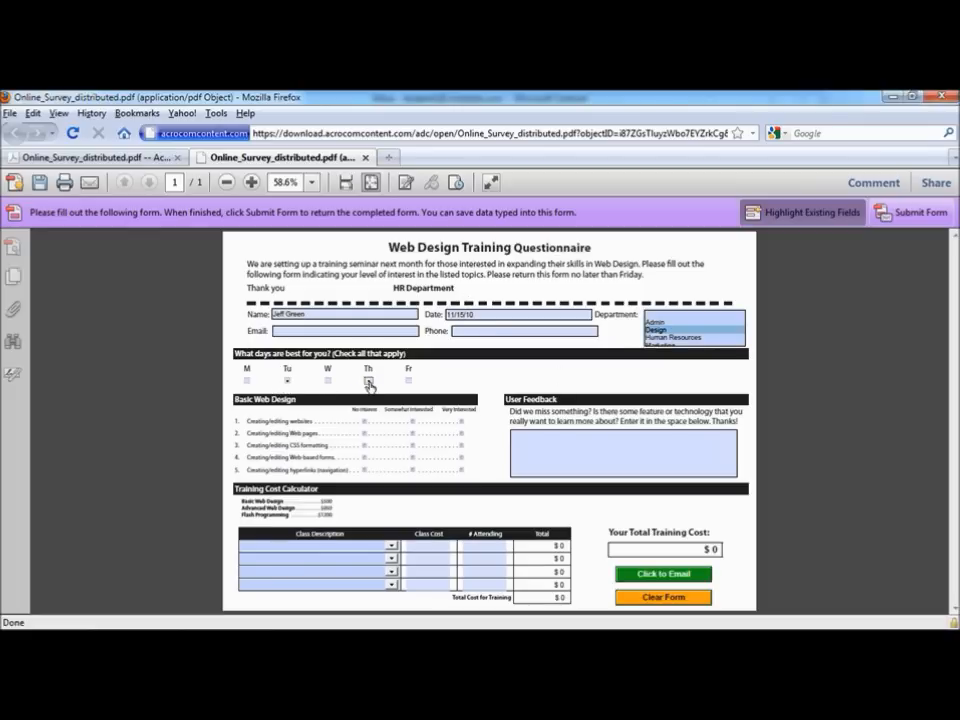
{"action": "left_click", "coordinate": [461, 433]}
{"action": "left_click", "coordinate": [461, 445]}
{"action": "left_click", "coordinate": [461, 457]}
Step: Choose Advanced Web Design in the first cost row with cost 950 and 2 attending
{"action": "left_click", "coordinate": [391, 546]}
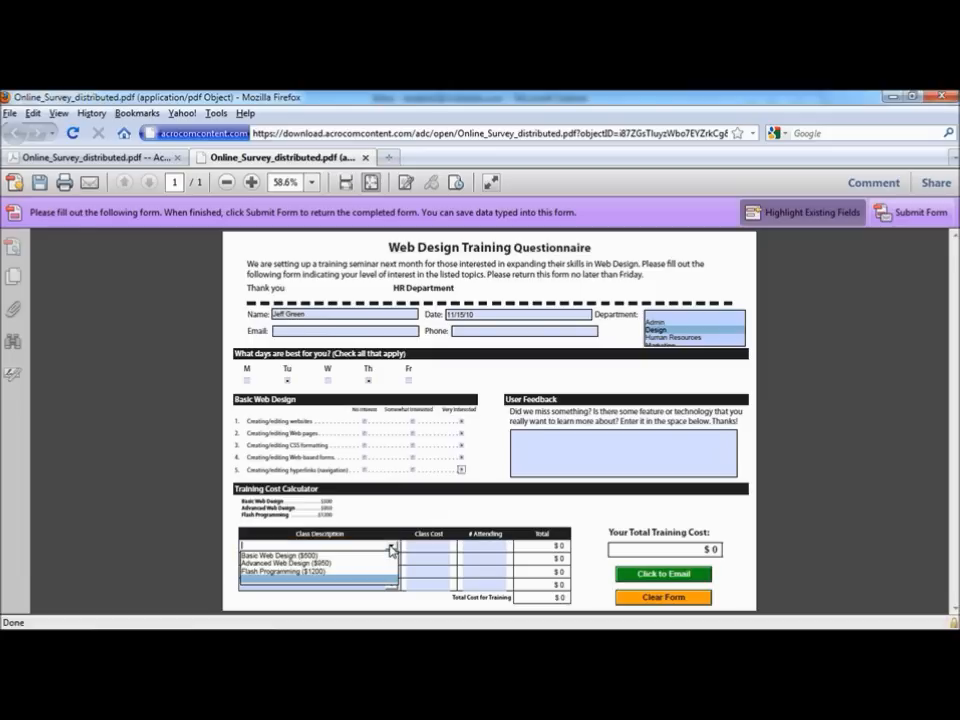
{"action": "left_click", "coordinate": [336, 564]}
{"action": "left_click", "coordinate": [426, 547]}
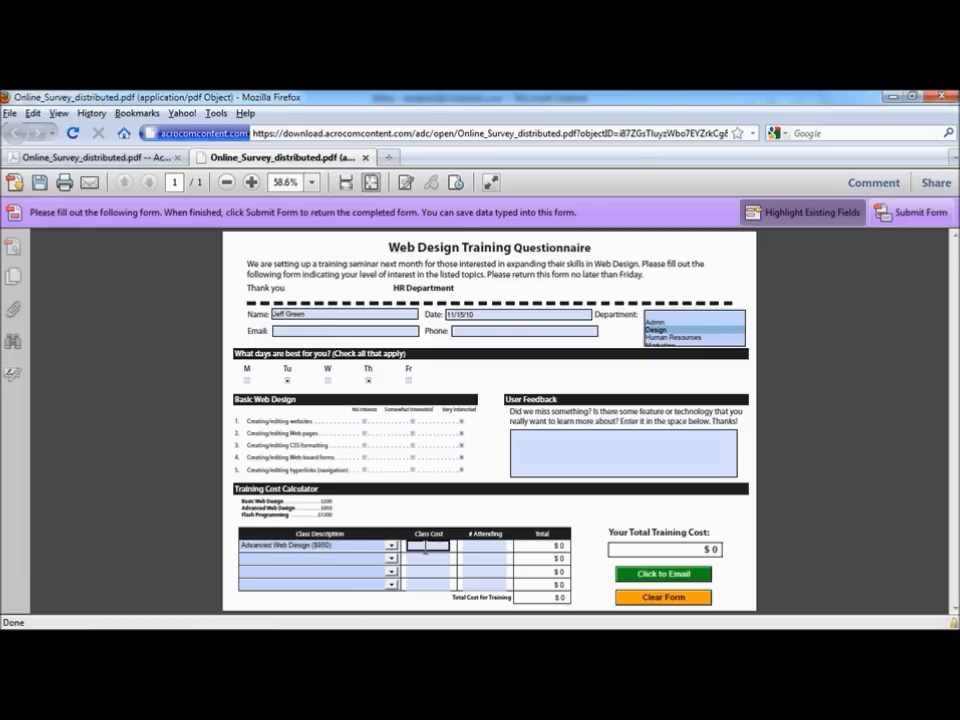
{"action": "type", "text": "950"}
{"action": "key", "text": "Tab"}
{"action": "type", "text": "2"}
{"action": "key", "text": "Tab"}
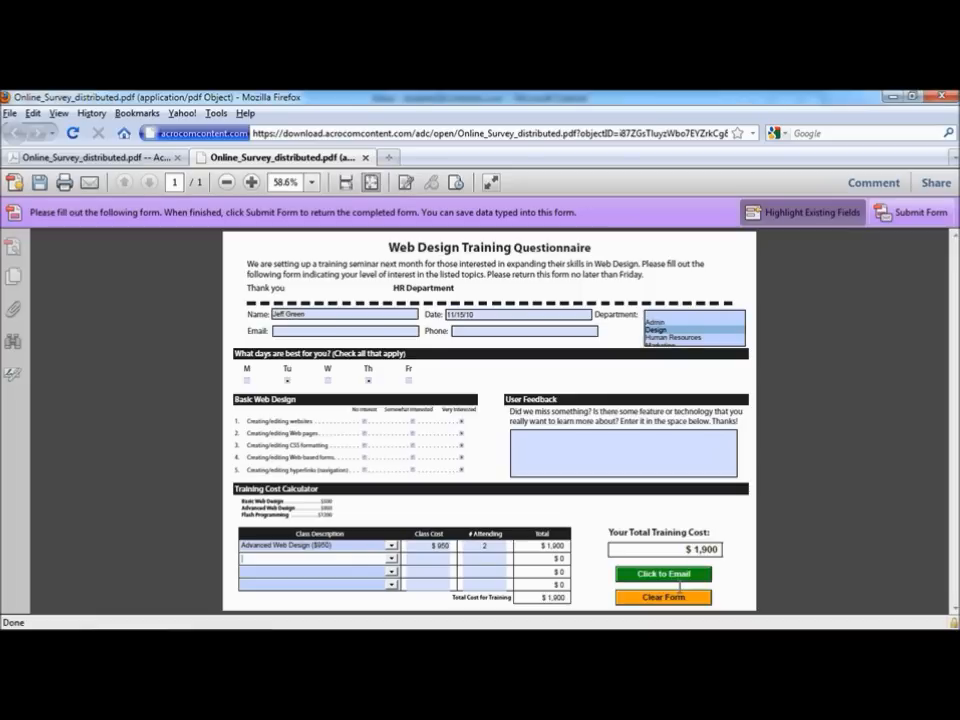
Step: E-mail the completed form back, entering the respondent's e-mail address and full name
{"action": "left_click", "coordinate": [667, 577]}
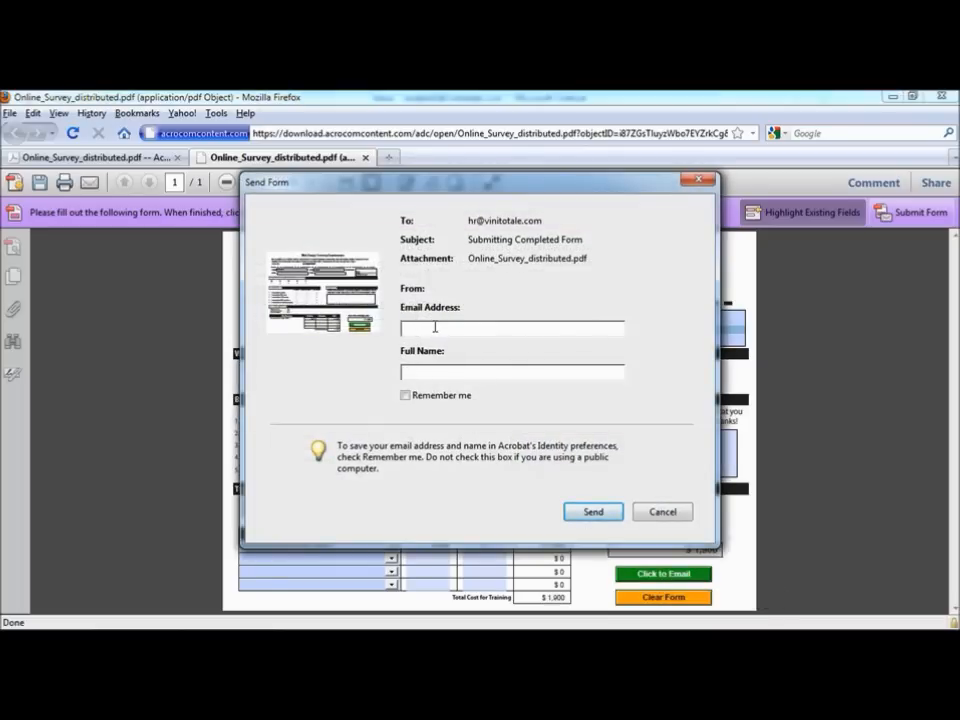
{"action": "key", "text": "Tab"}
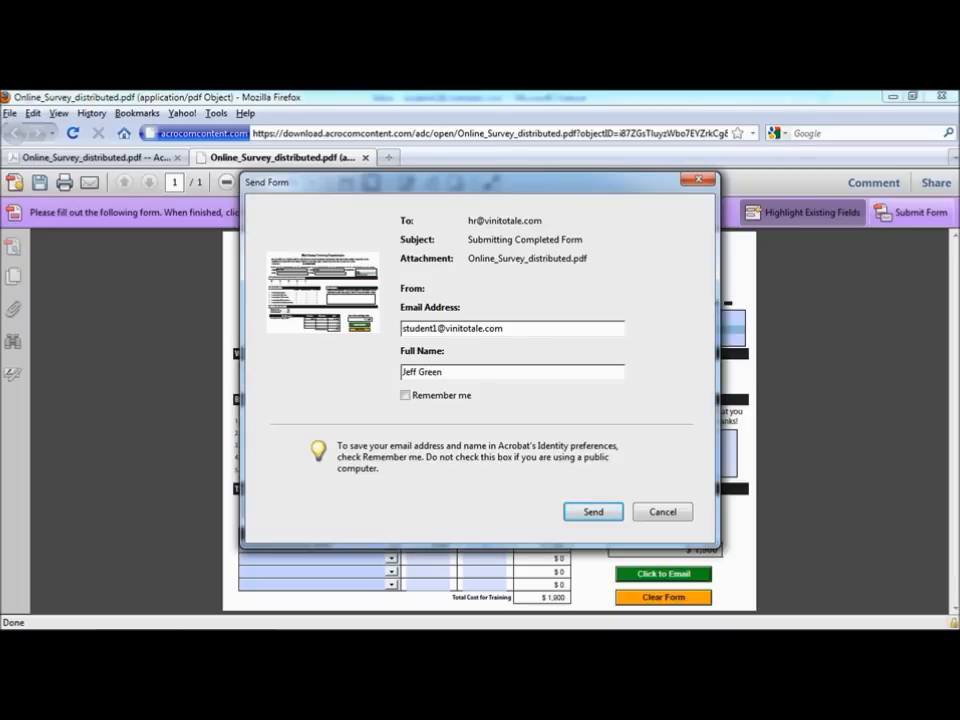
{"action": "left_click", "coordinate": [594, 513]}
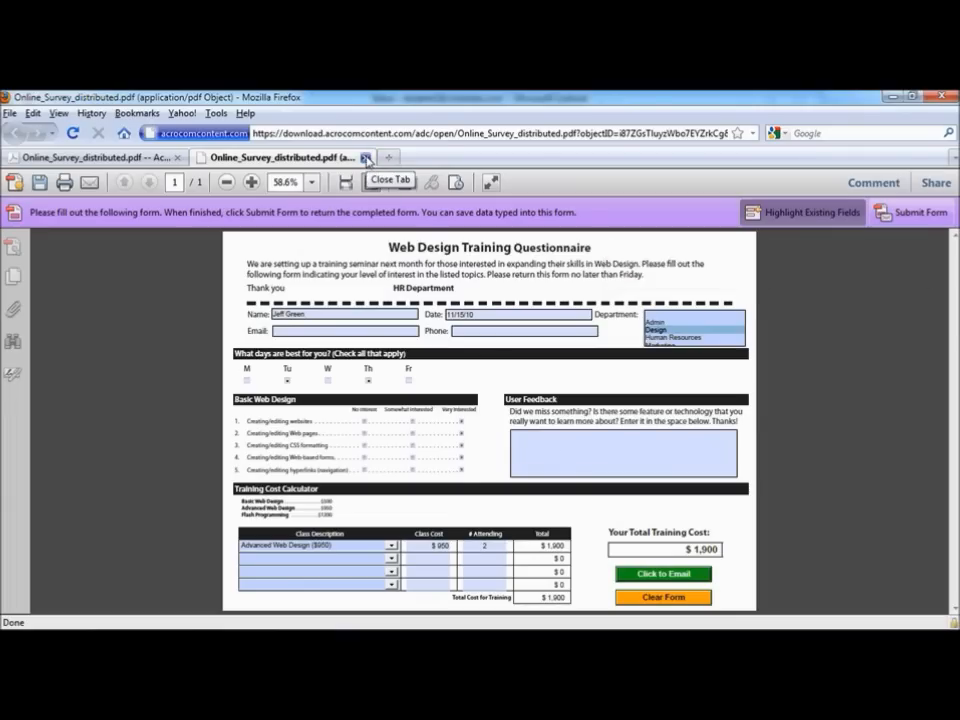
Step: Close the form tab and Firefox, then return to Acrobat's Tracker window
{"action": "left_click", "coordinate": [365, 157]}
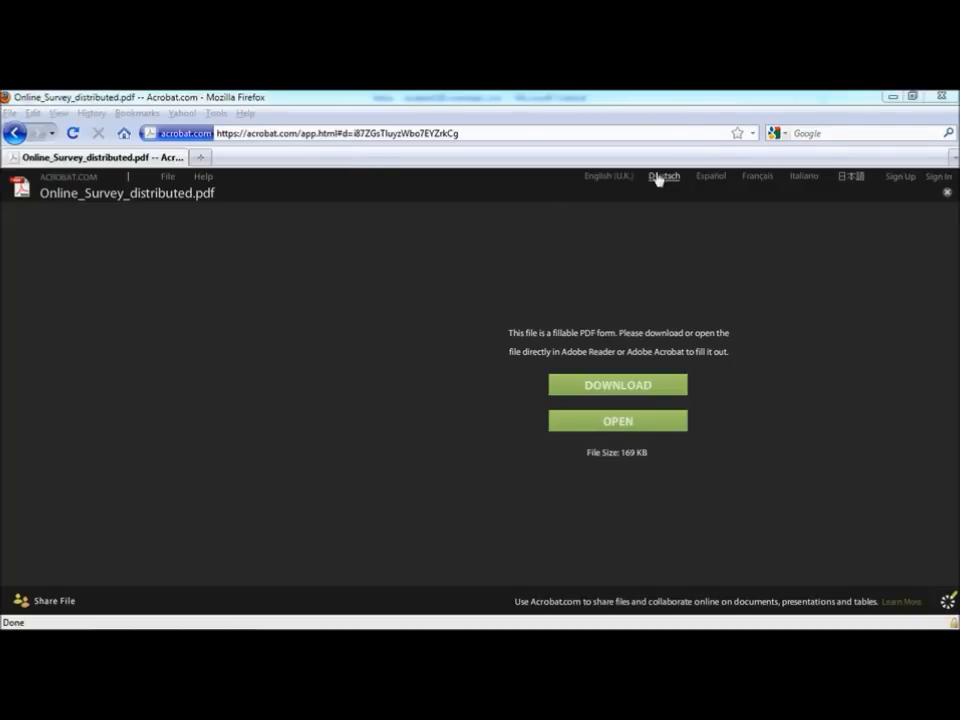
{"action": "left_click", "coordinate": [948, 97]}
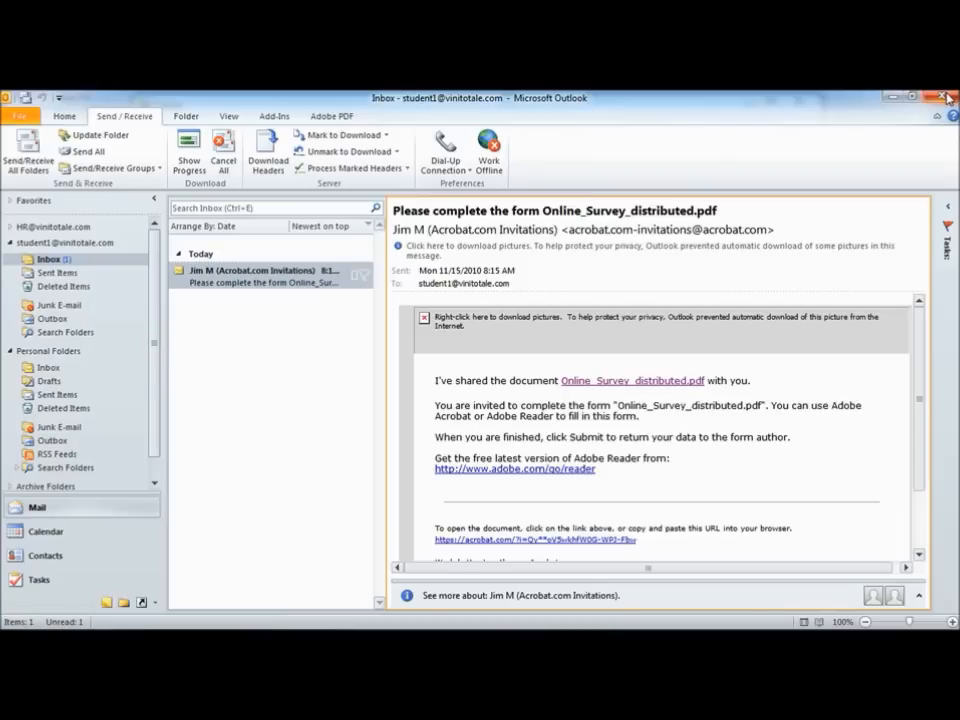
{"action": "mouse_move", "coordinate": [155, 620]}
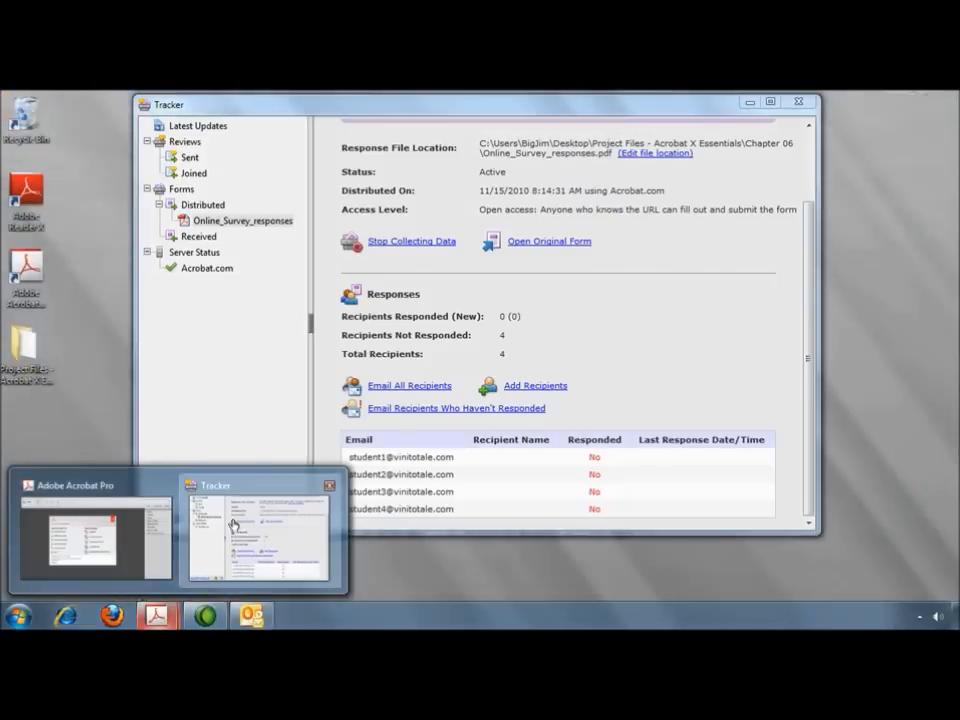
{"action": "left_click", "coordinate": [232, 523]}
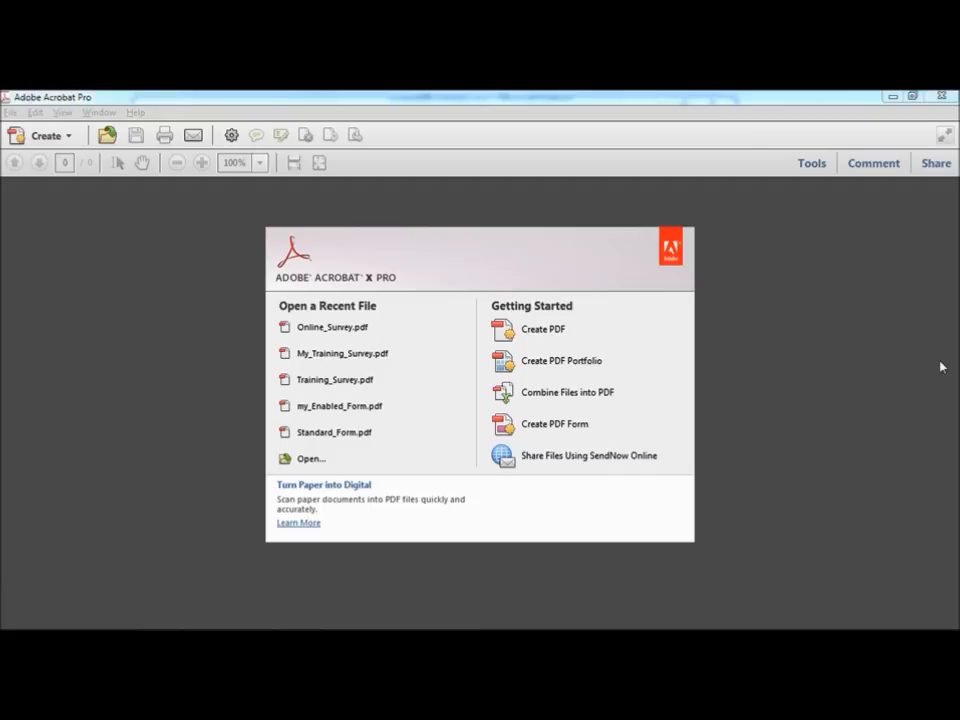
Step: In the Forms Tracker, review the distributed surveys and open the Online_Survey_responses response file
{"action": "left_click", "coordinate": [810, 164]}
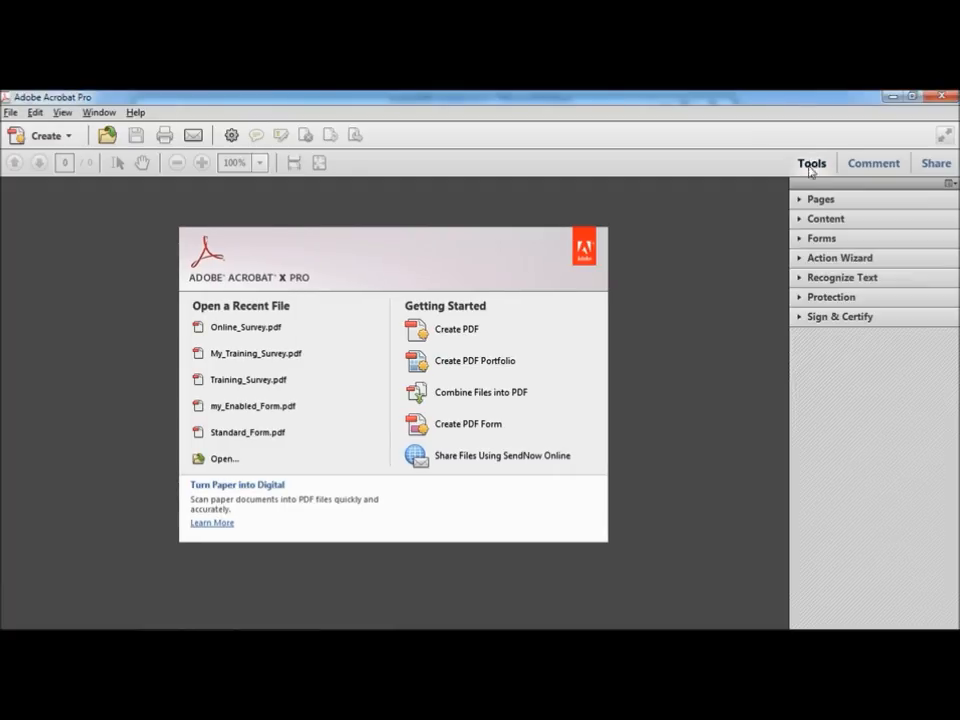
{"action": "left_click", "coordinate": [821, 238]}
{"action": "left_click", "coordinate": [840, 338]}
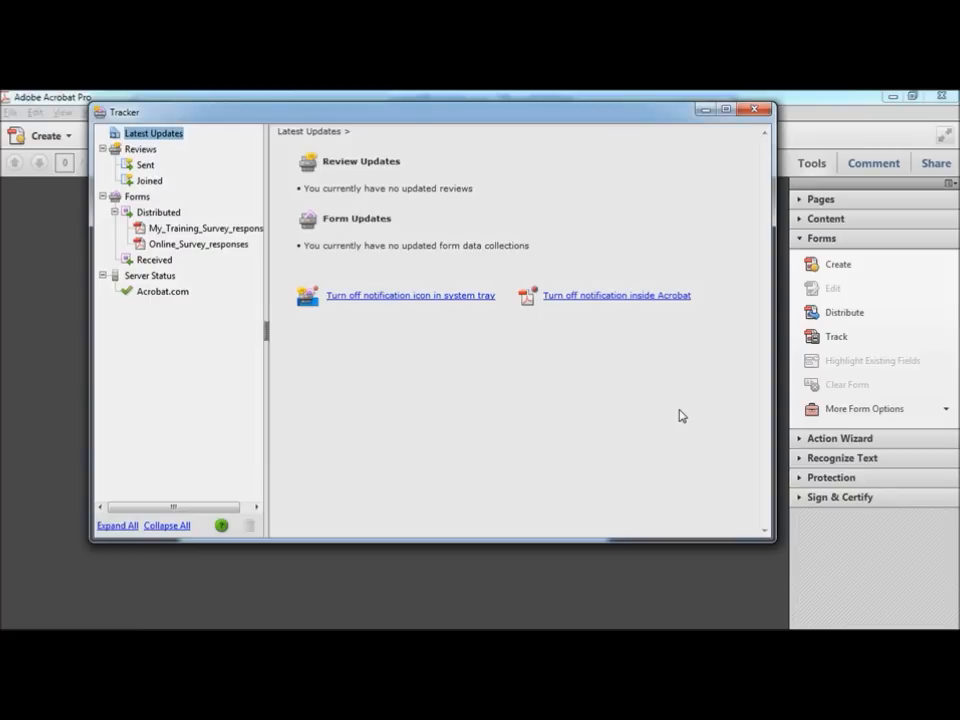
{"action": "left_click", "coordinate": [174, 232]}
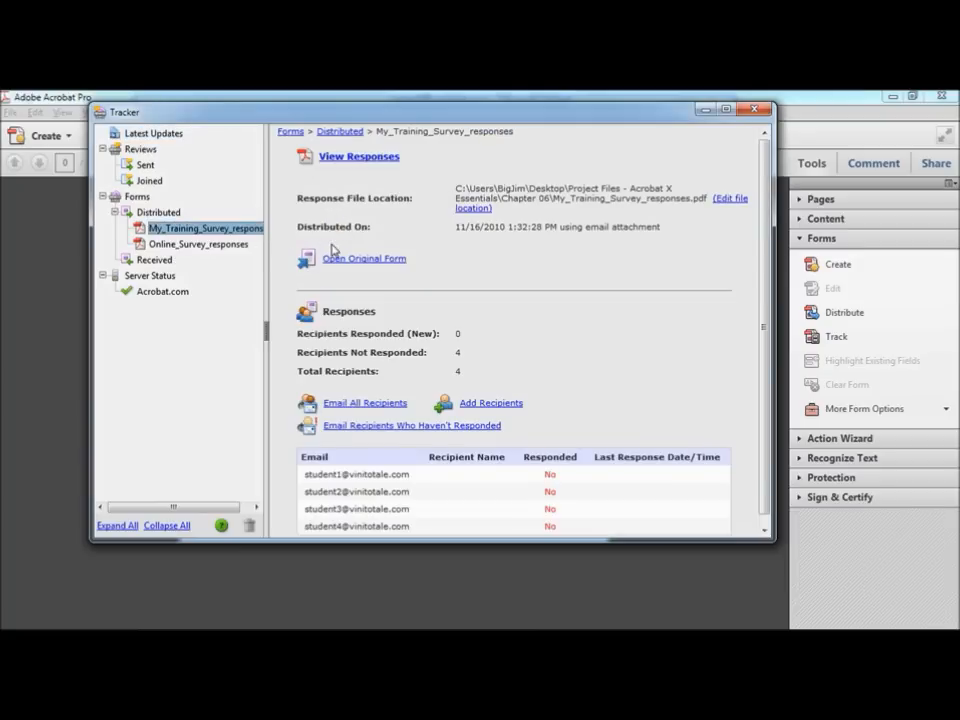
{"action": "left_click", "coordinate": [205, 246]}
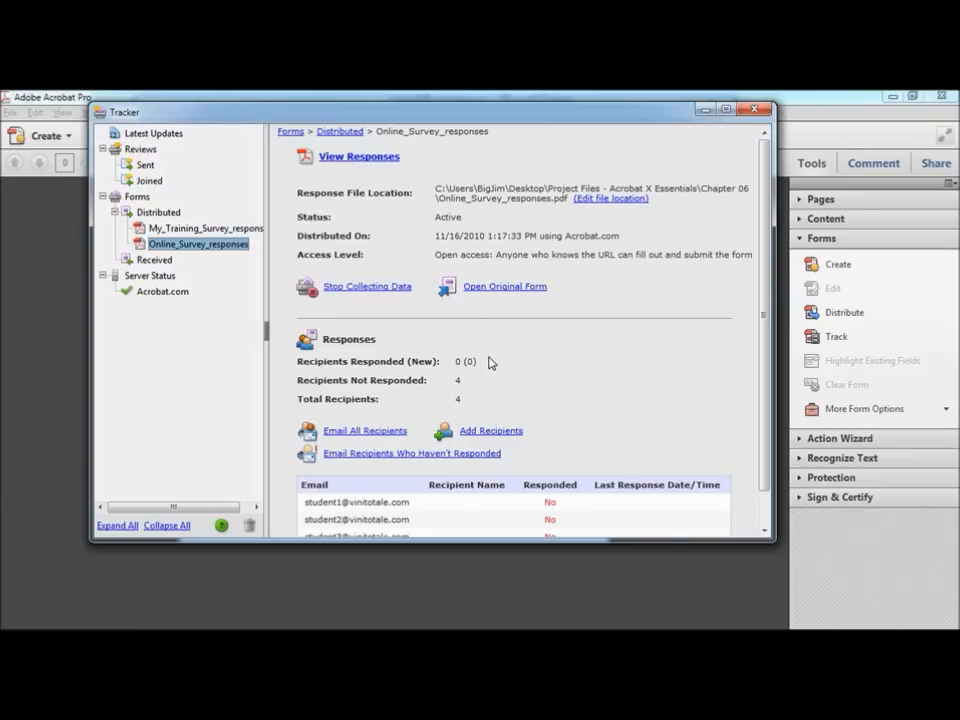
{"action": "scroll", "coordinate": [741, 358], "scroll_direction": "down", "scroll_amount": 1}
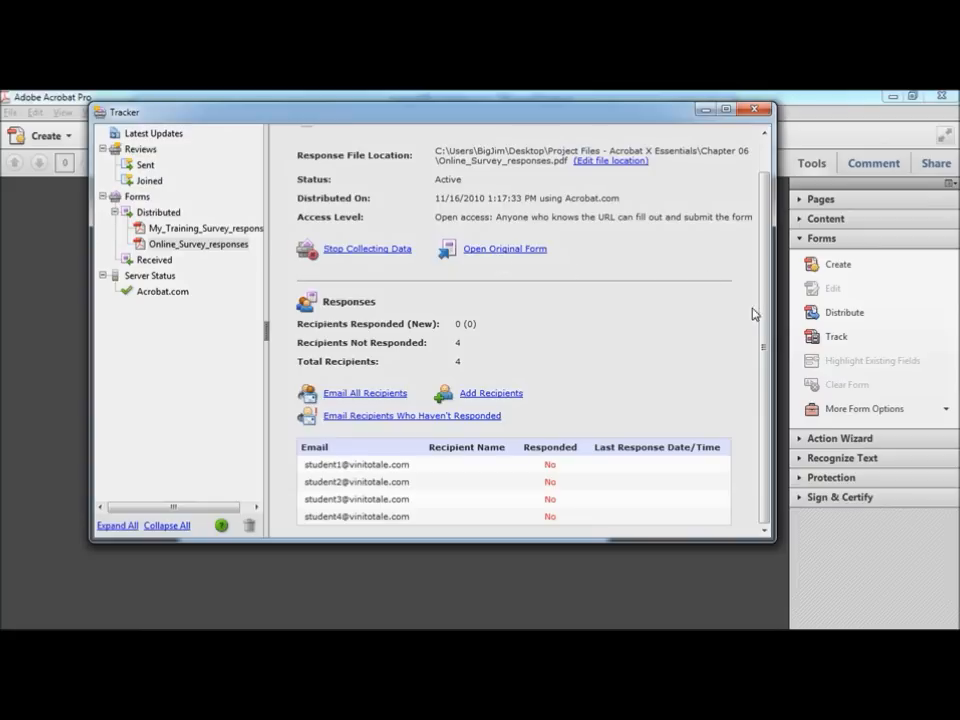
{"action": "scroll", "coordinate": [766, 320], "scroll_direction": "up", "scroll_amount": 1}
{"action": "scroll", "coordinate": [766, 320], "scroll_direction": "up", "scroll_amount": 1}
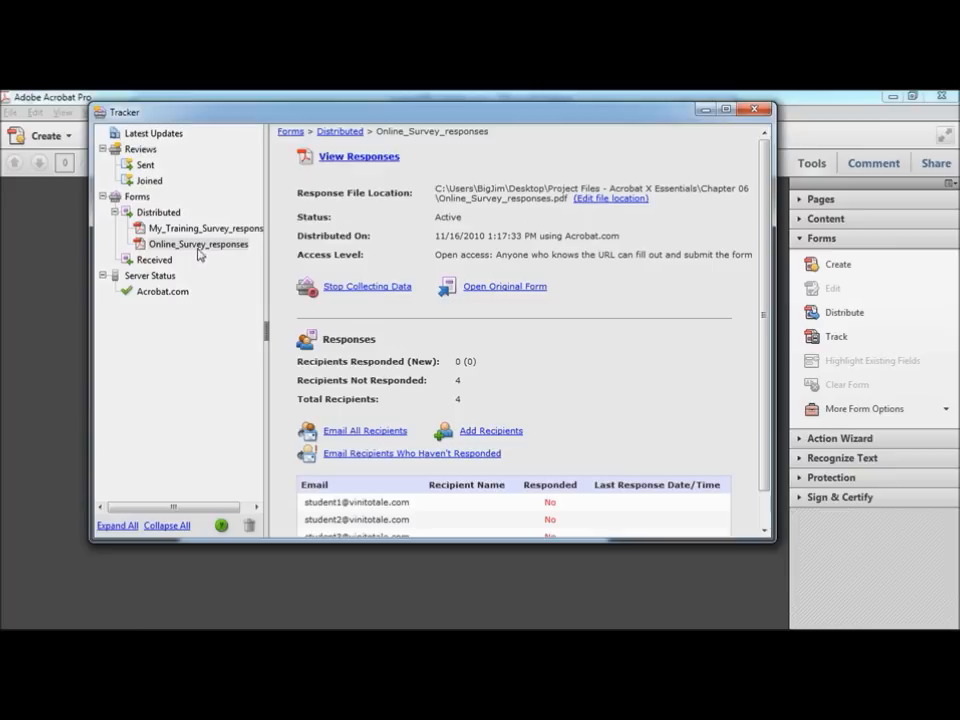
{"action": "left_click", "coordinate": [352, 158]}
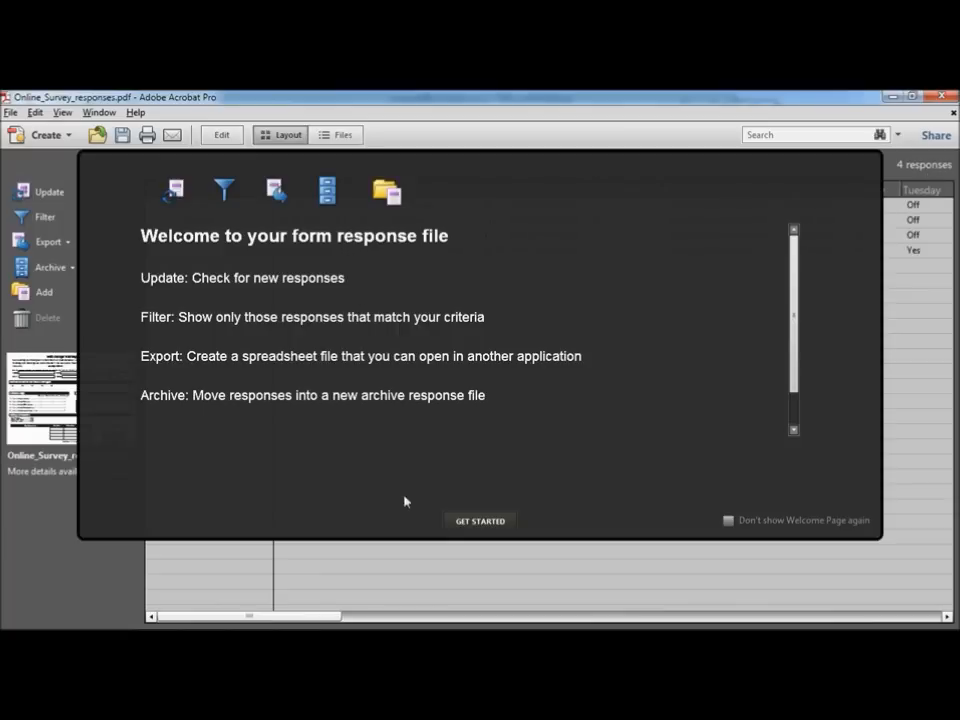
Step: Open the My_Training_Survey_responses file from the Tracker and begin adding returned forms
{"action": "left_click", "coordinate": [481, 521]}
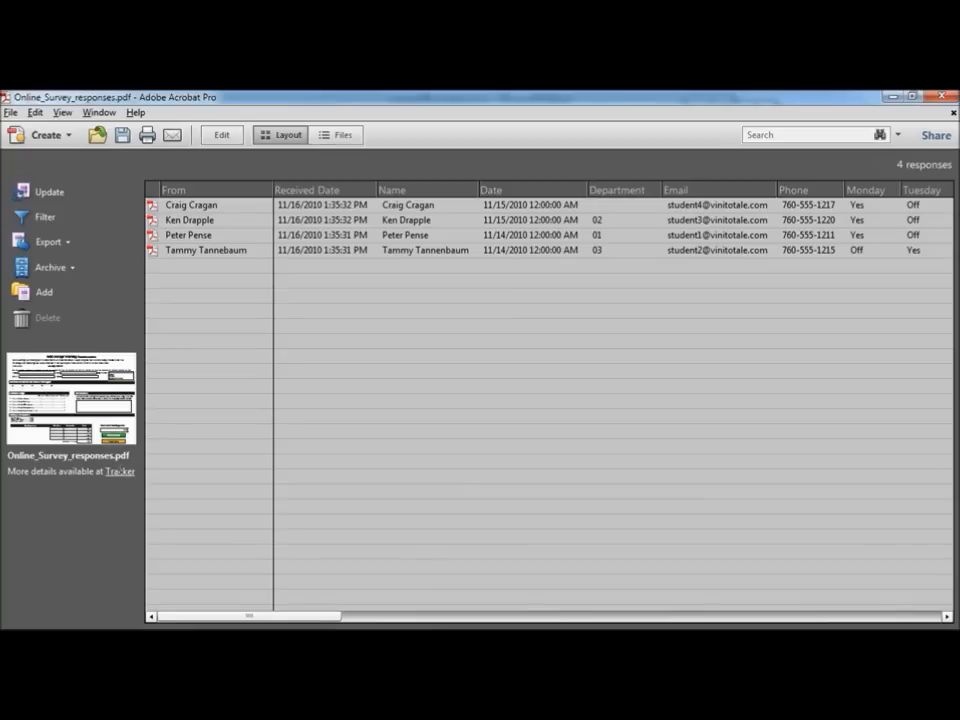
{"action": "left_click", "coordinate": [120, 474]}
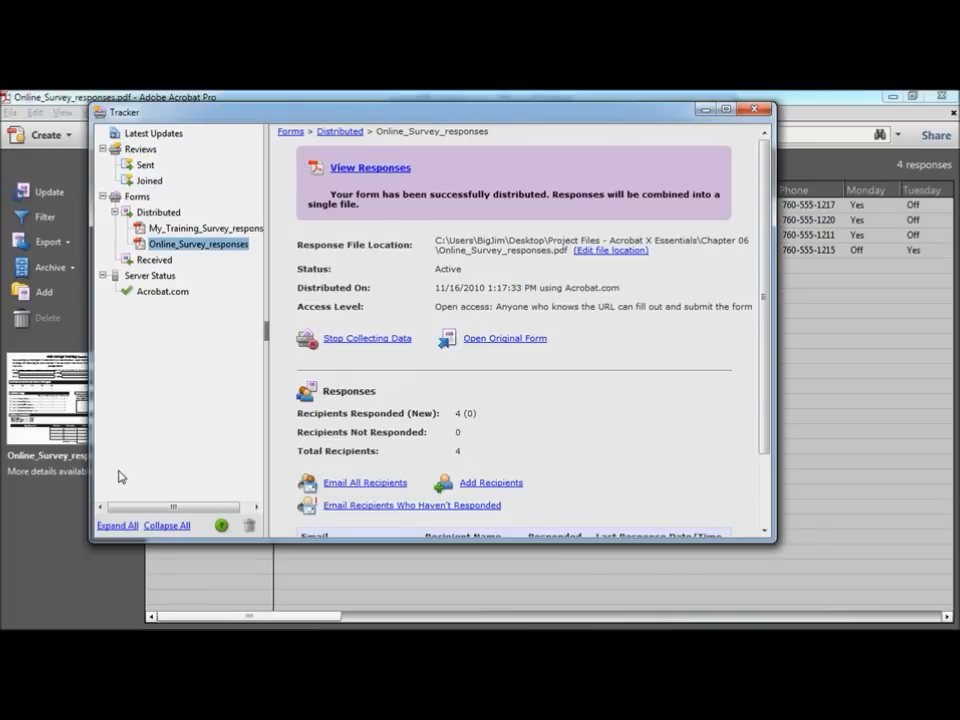
{"action": "left_click", "coordinate": [183, 229]}
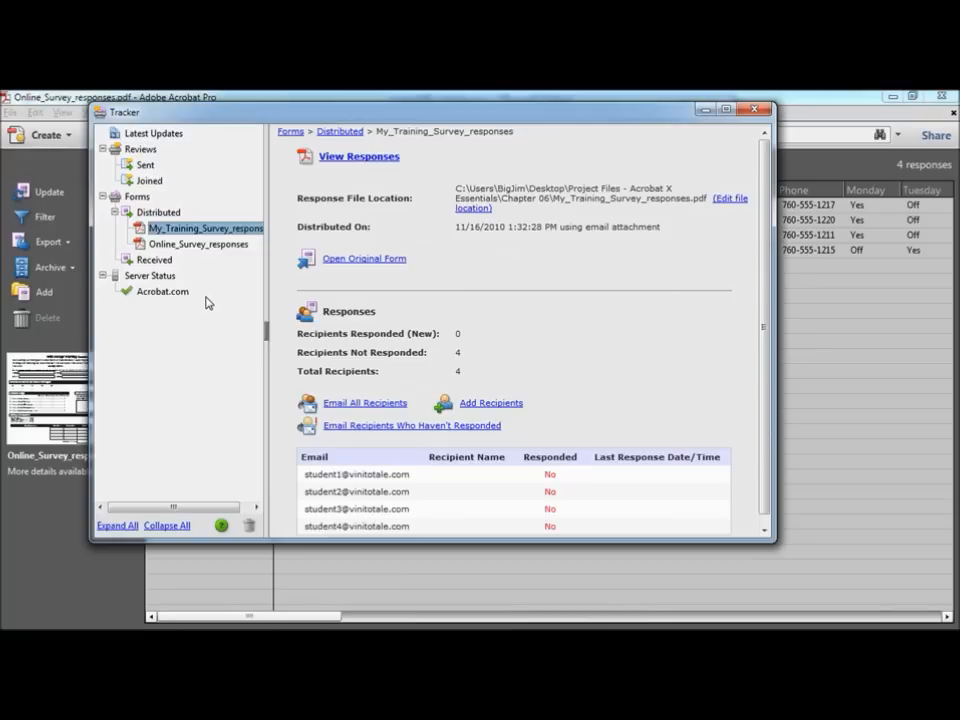
{"action": "left_click", "coordinate": [360, 157]}
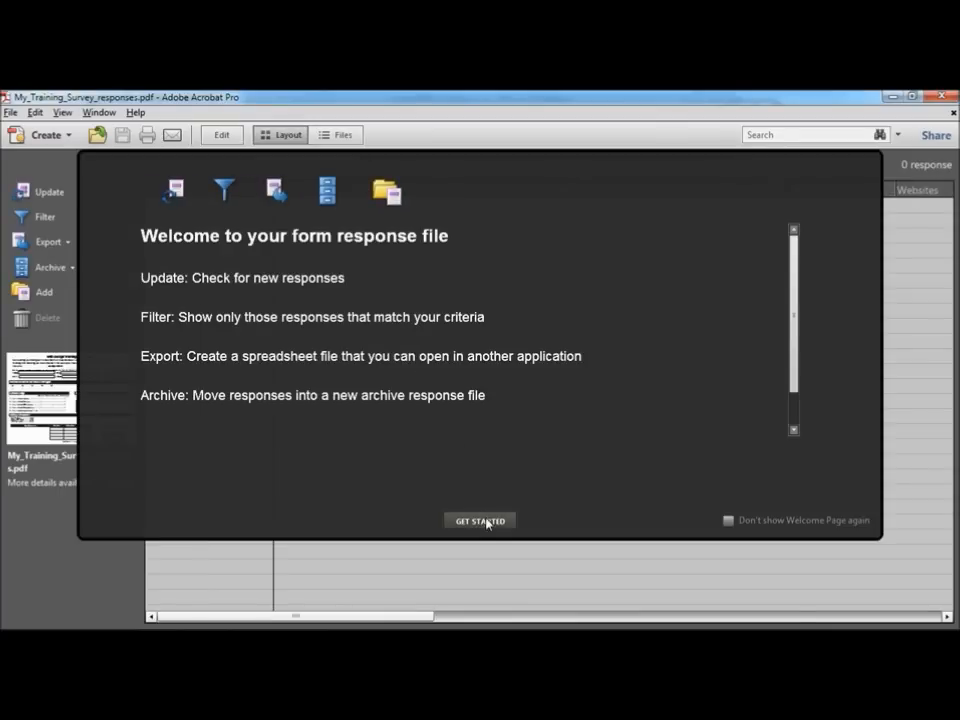
{"action": "left_click", "coordinate": [487, 521]}
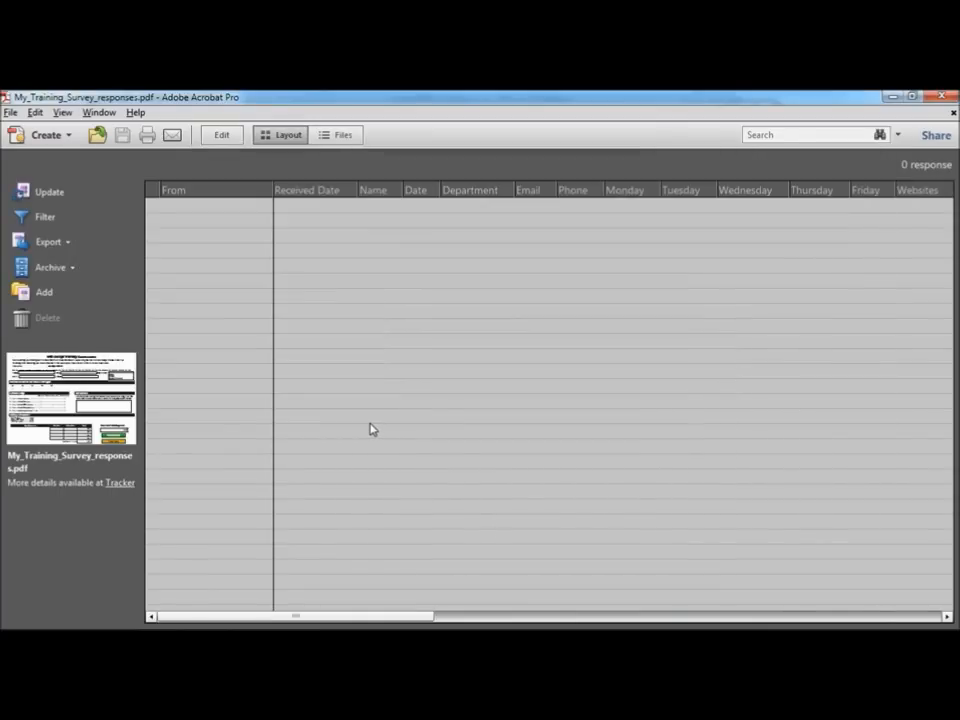
{"action": "left_click", "coordinate": [42, 294]}
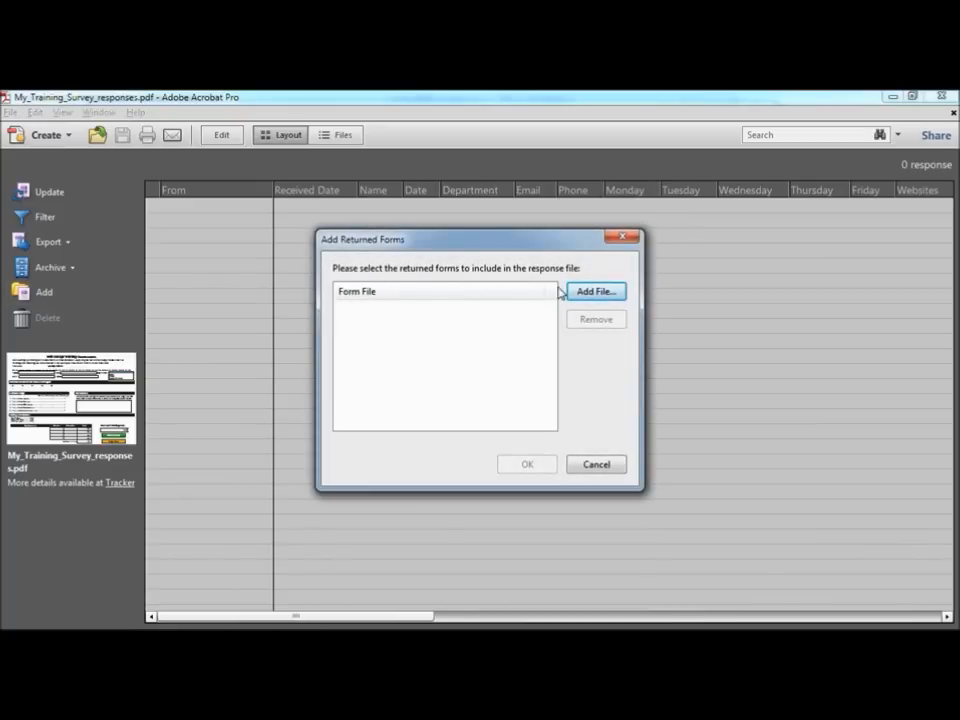
Step: Add My_Training_Survey_distributed2–4.pdf from the Responses folder to the response file
{"action": "left_click", "coordinate": [605, 292]}
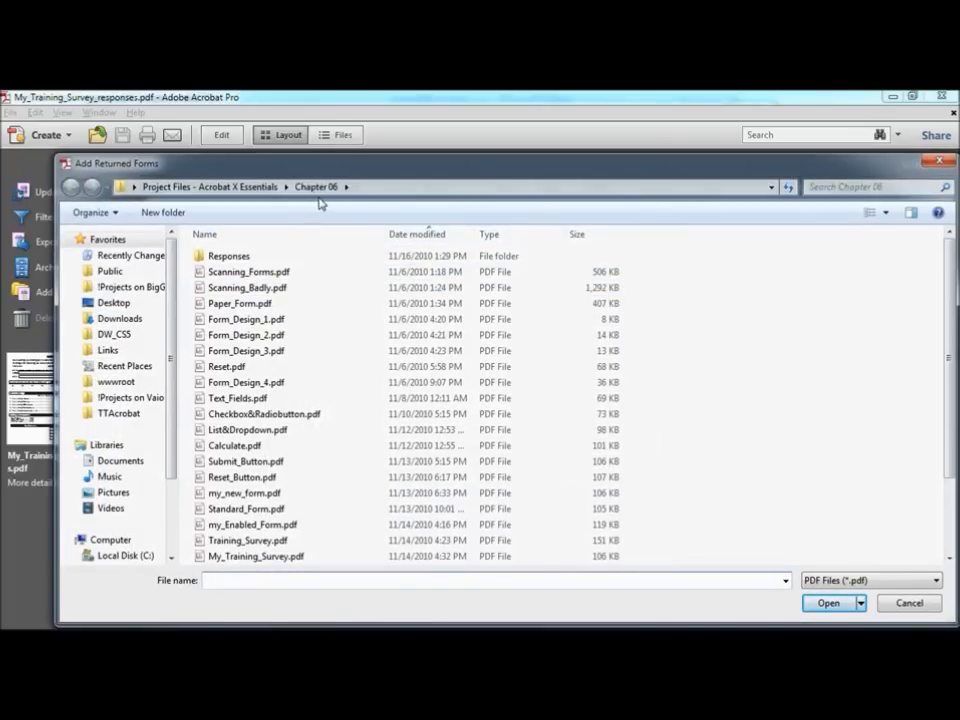
{"action": "double_click", "coordinate": [233, 258]}
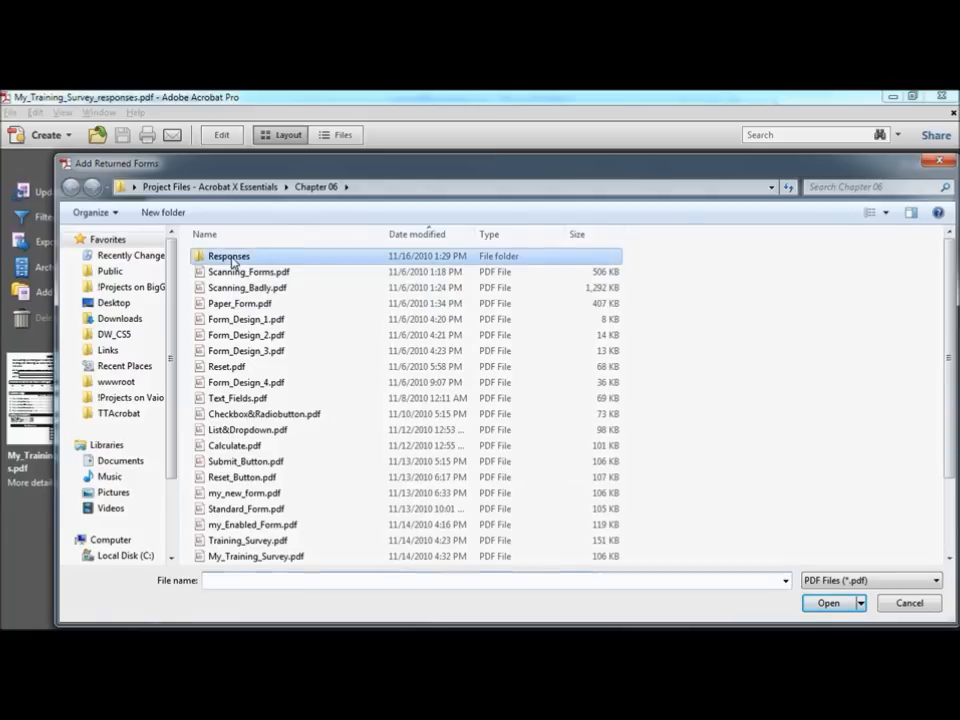
{"action": "left_click", "coordinate": [242, 258]}
{"action": "left_click", "coordinate": [243, 288], "text": "shift"}
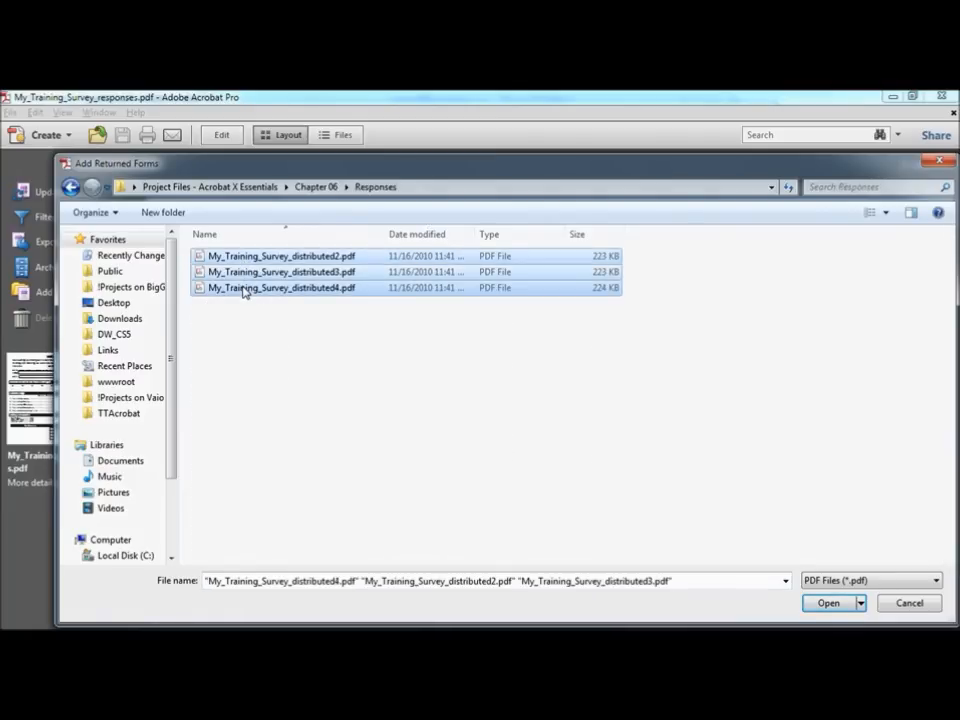
{"action": "left_click", "coordinate": [828, 603]}
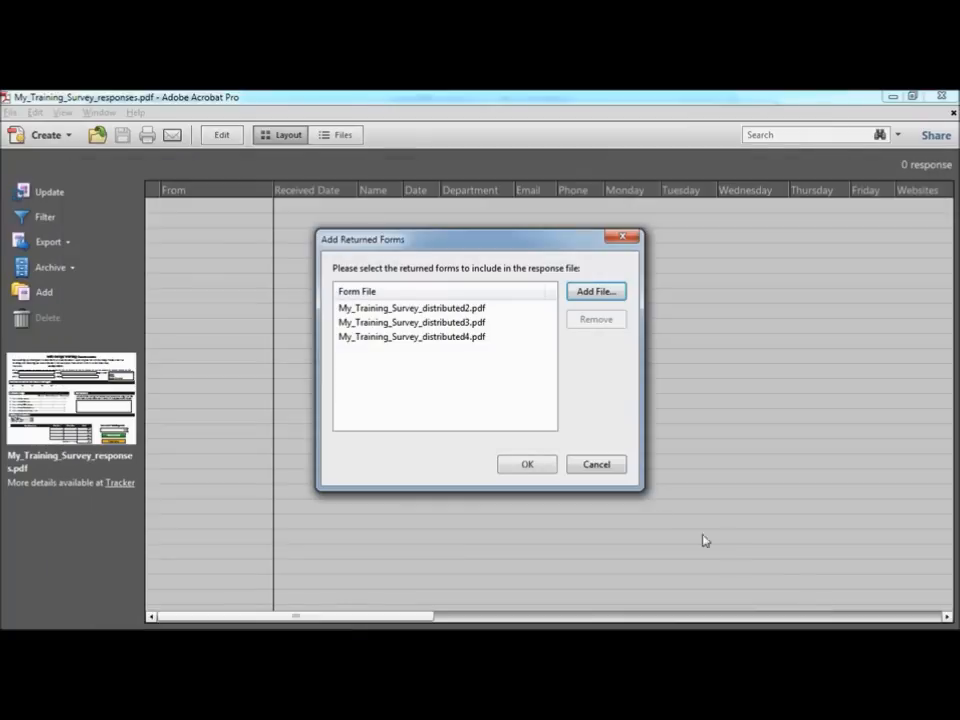
{"action": "left_click", "coordinate": [527, 466]}
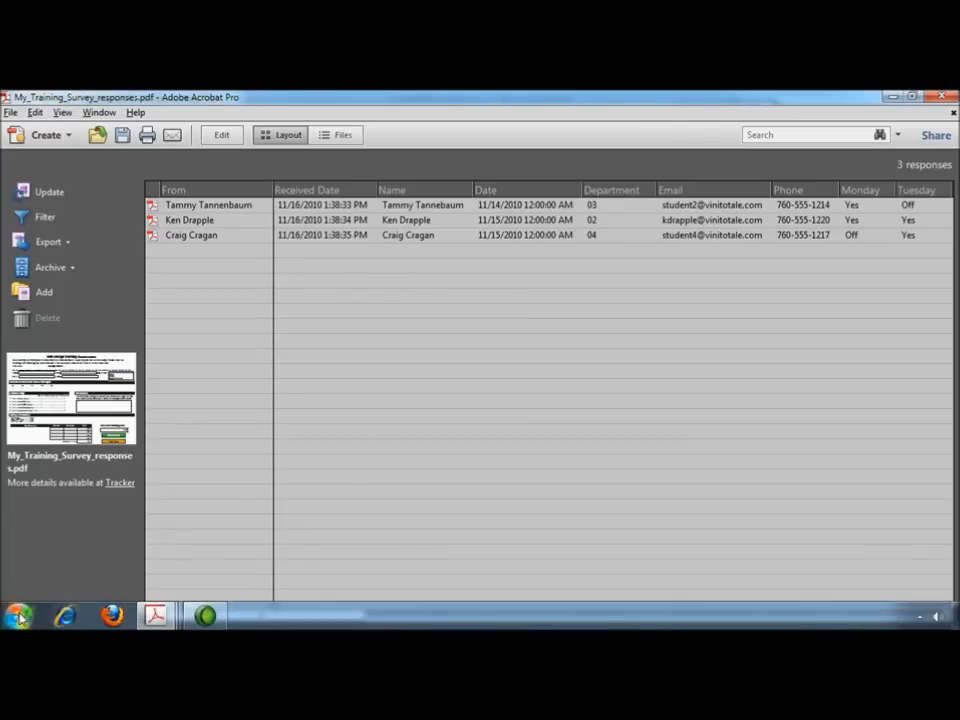
{"action": "left_click", "coordinate": [19, 615]}
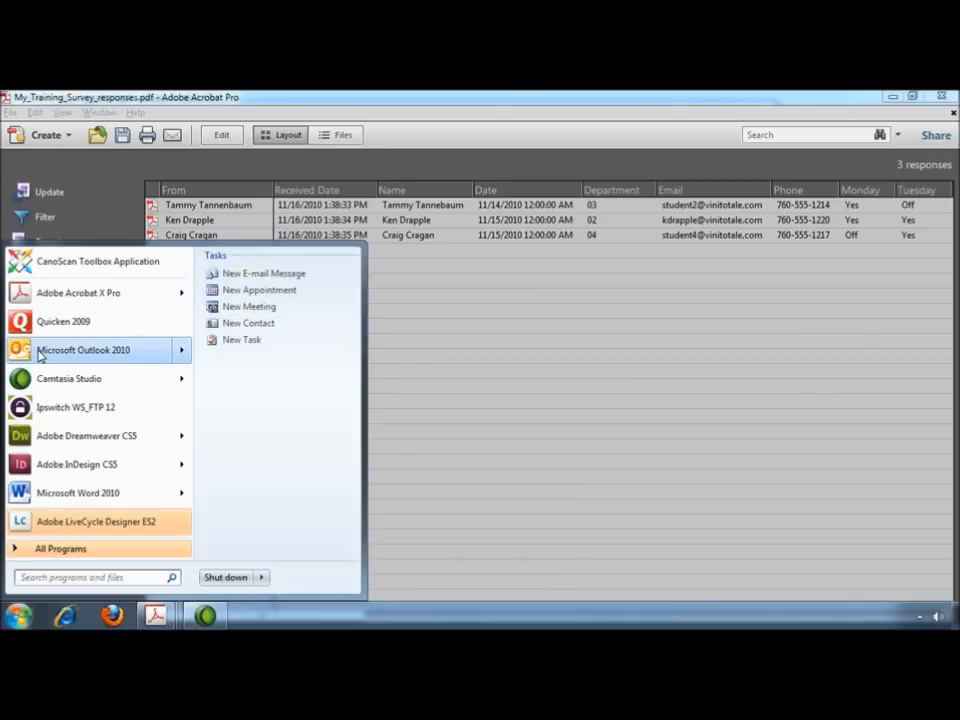
Step: In Outlook's HR inbox, open the PDF form attached to the Survey Responses e-mail
{"action": "left_click", "coordinate": [40, 353]}
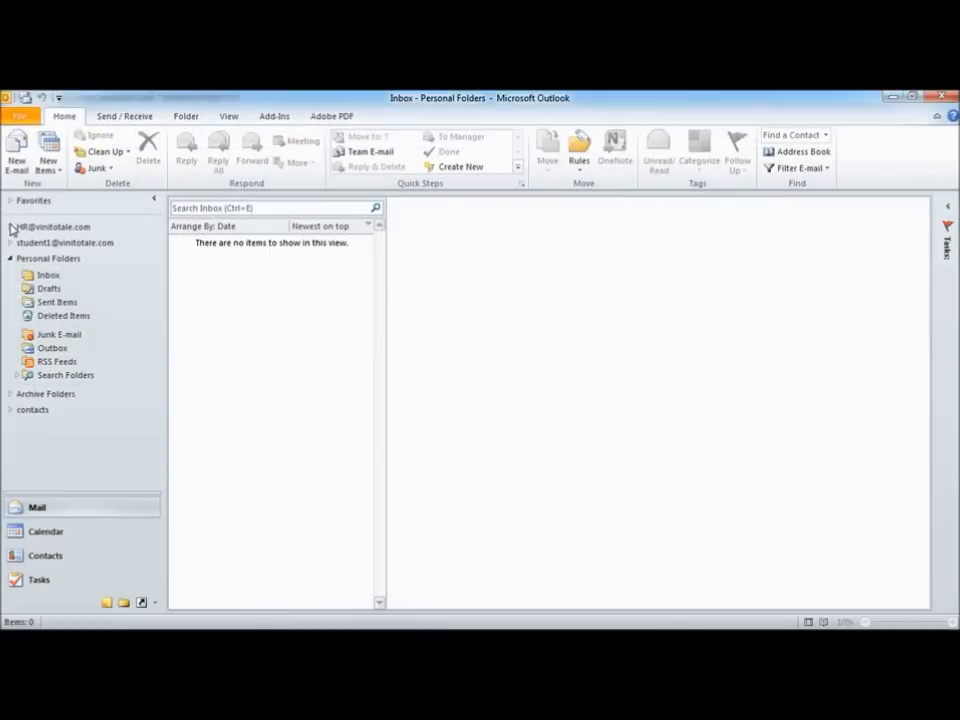
{"action": "left_click", "coordinate": [13, 228]}
{"action": "left_click", "coordinate": [47, 245]}
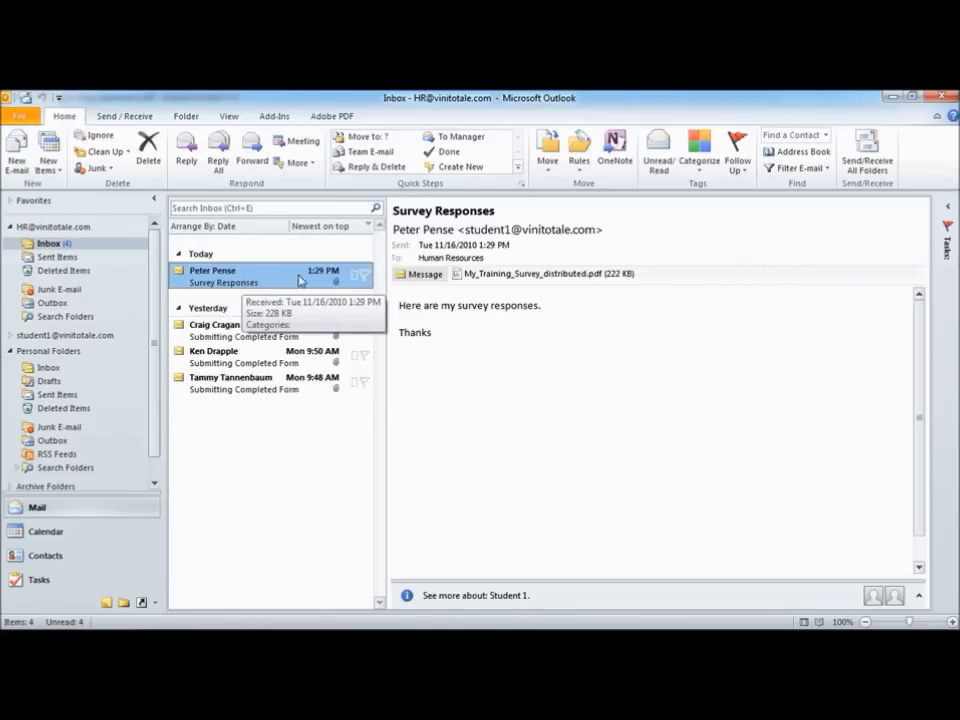
{"action": "double_click", "coordinate": [517, 274]}
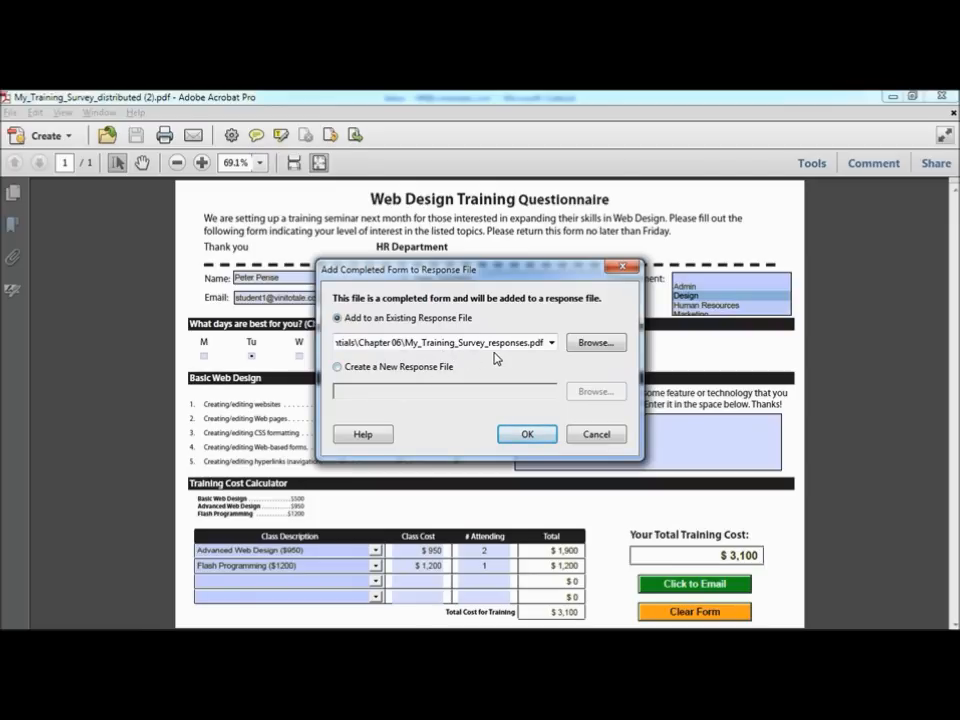
Step: Add the returned form to the existing My_Training_Survey_responses.pdf response file
{"action": "left_click", "coordinate": [528, 435]}
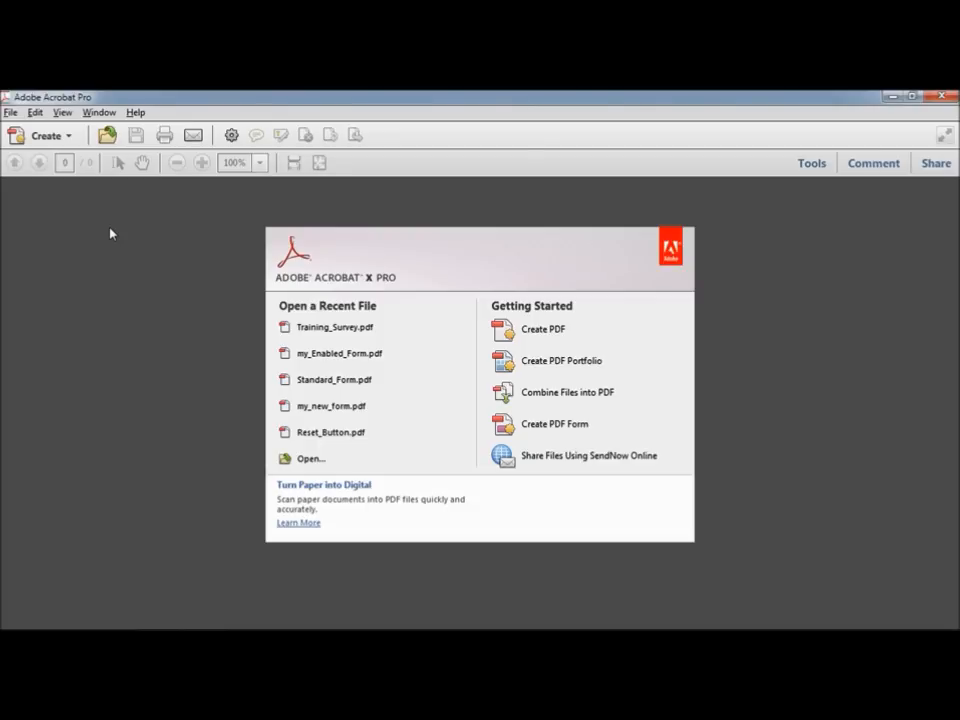
{"action": "left_click", "coordinate": [10, 112]}
Step: Open Export_responses.pdf and dismiss its welcome page
{"action": "left_click", "coordinate": [18, 132]}
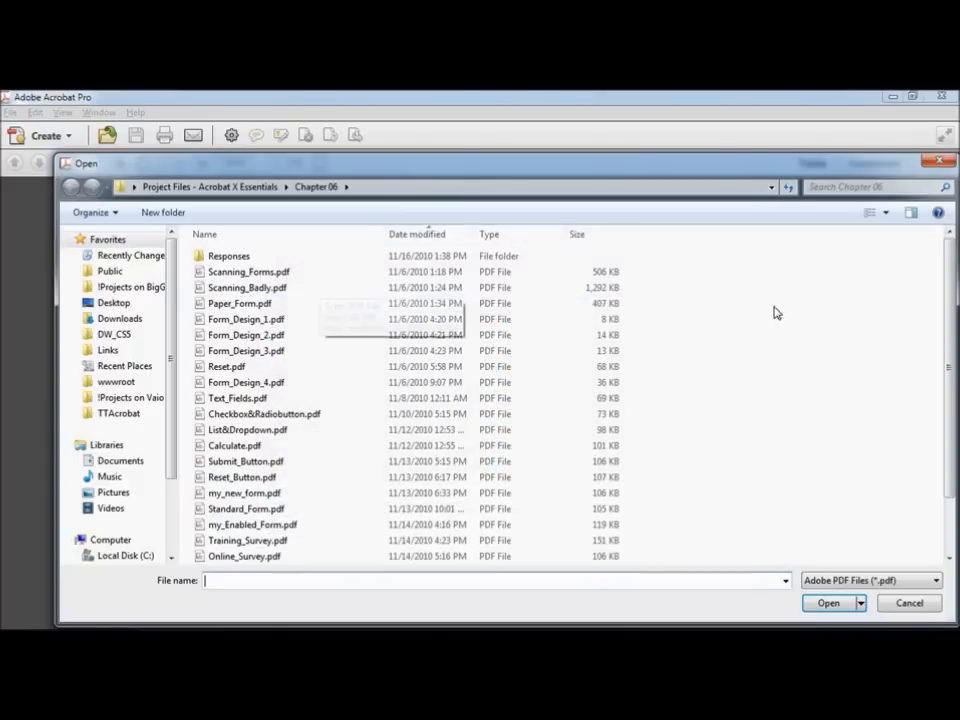
{"action": "left_click_drag", "start_coordinate": [950, 322], "coordinate": [950, 372]}
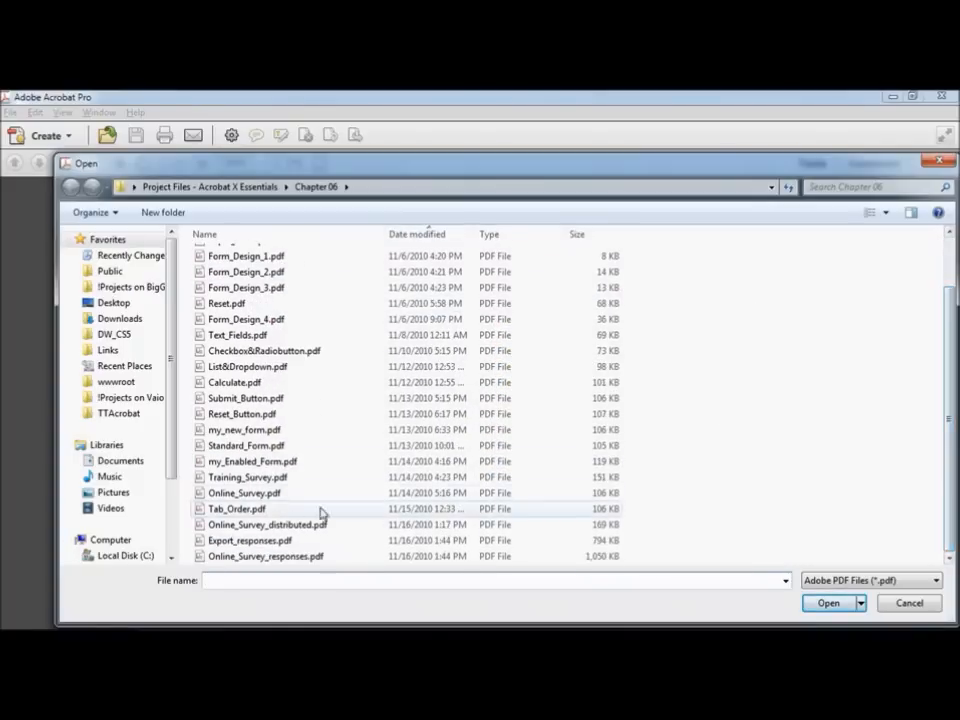
{"action": "left_click", "coordinate": [250, 540]}
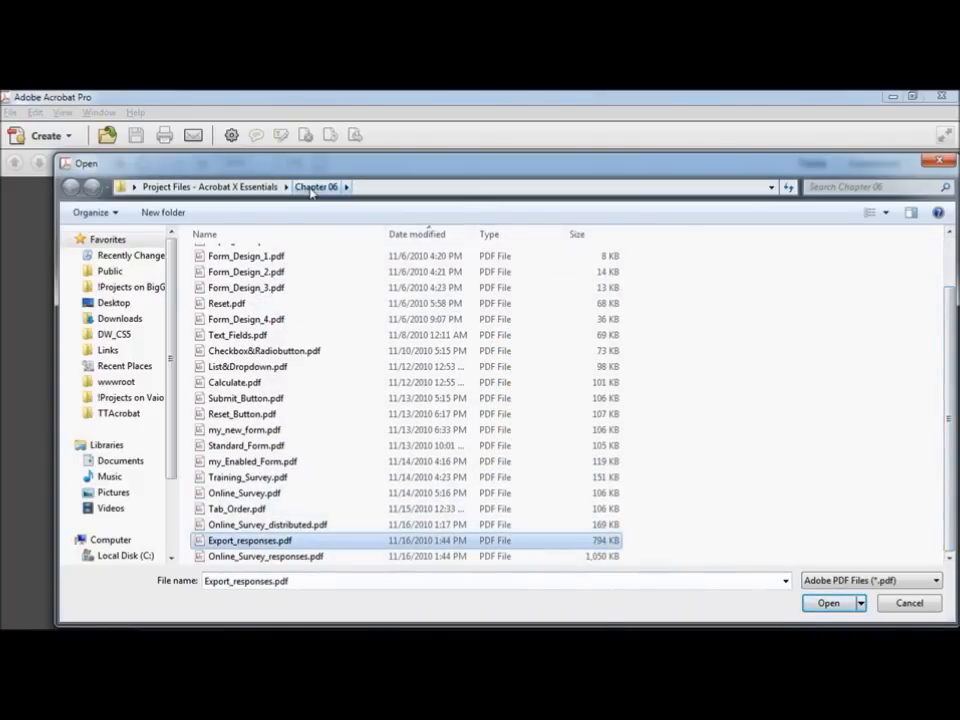
{"action": "left_click", "coordinate": [827, 602]}
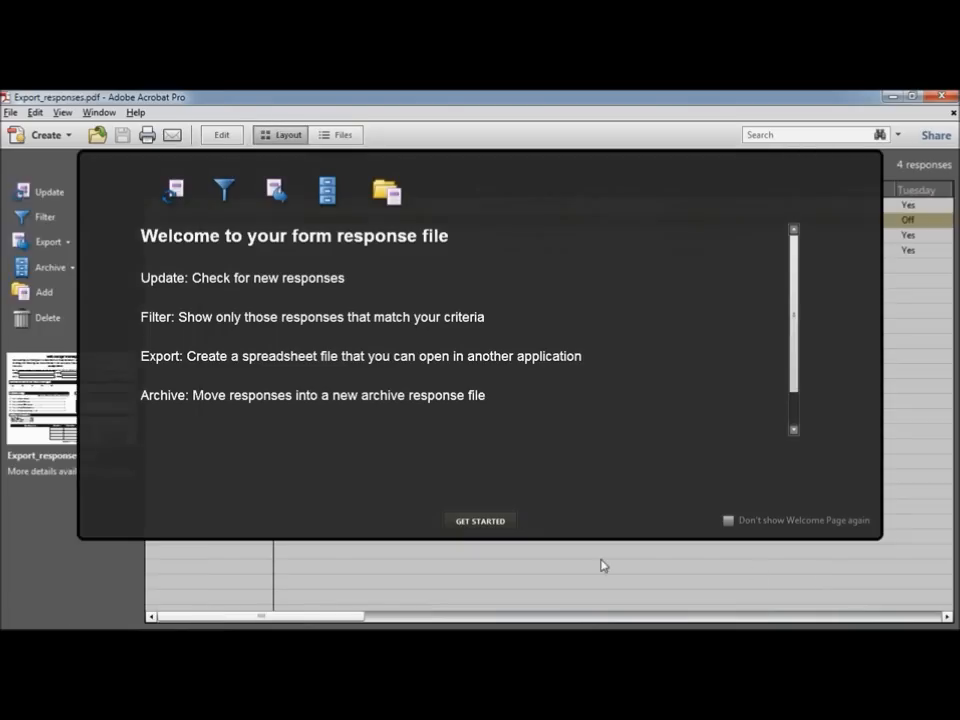
{"action": "left_click", "coordinate": [480, 521]}
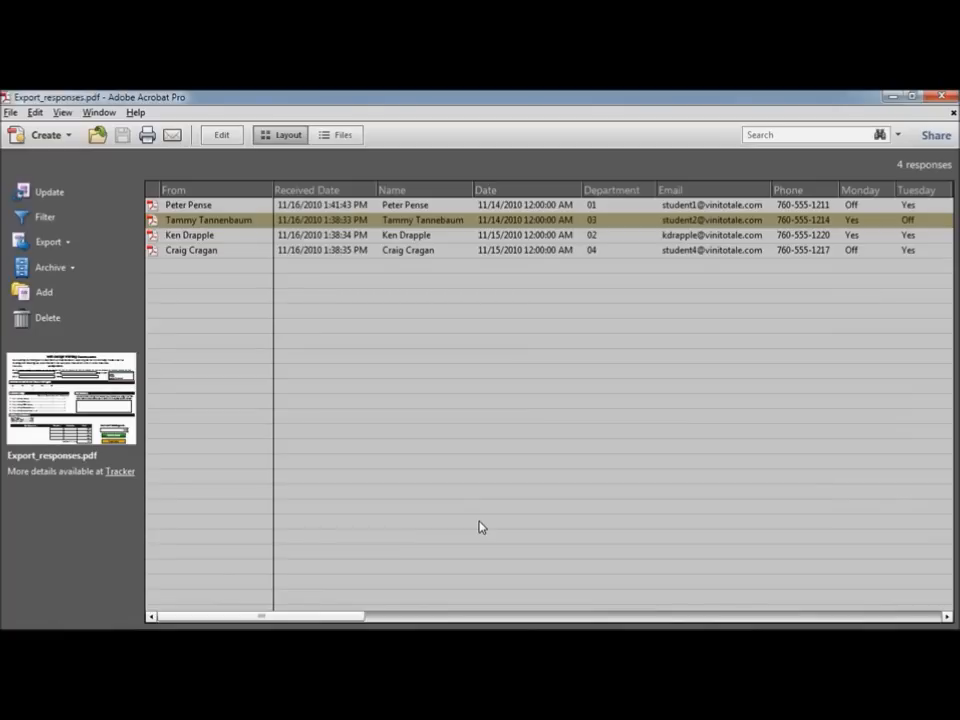
Step: Export all responses as a CSV (Comma delimited) file named my_data
{"action": "left_click", "coordinate": [66, 243]}
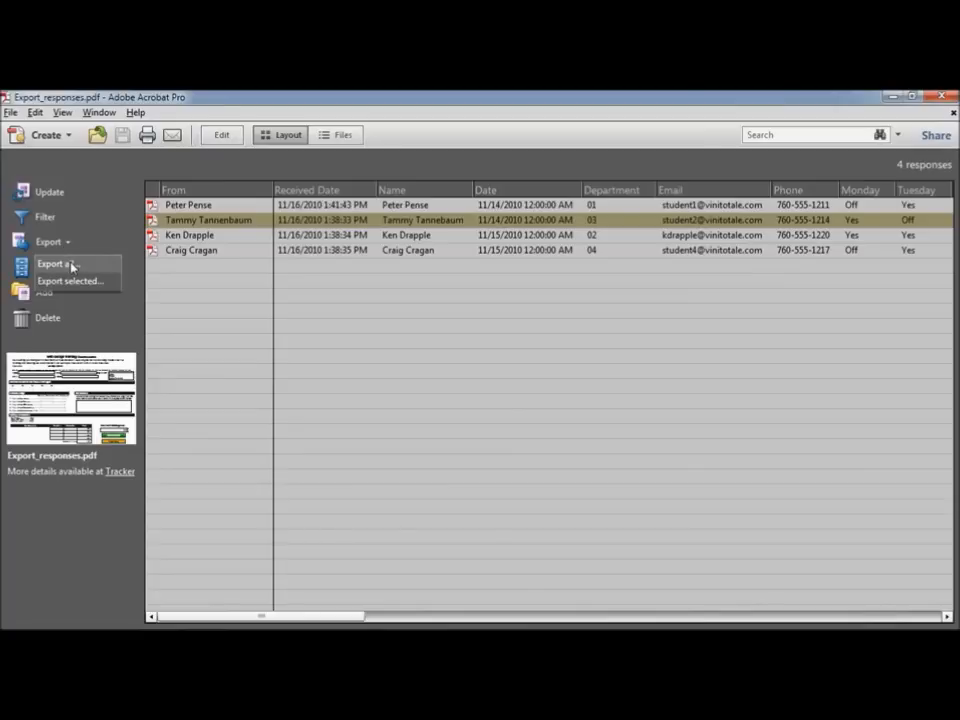
{"action": "left_click", "coordinate": [72, 265]}
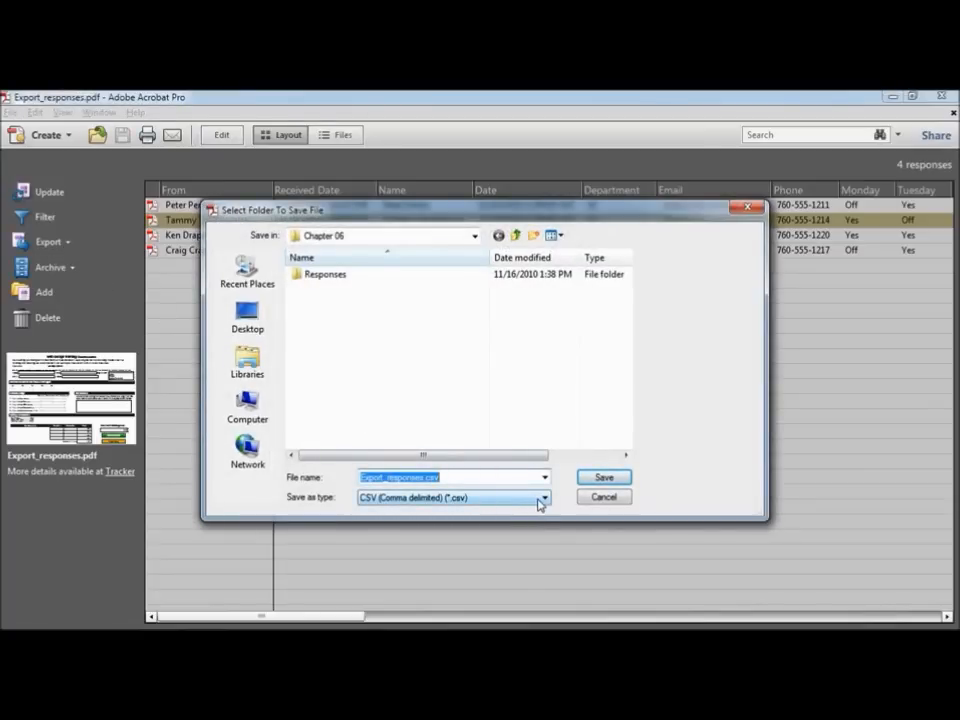
{"action": "type", "text": "my_data"}
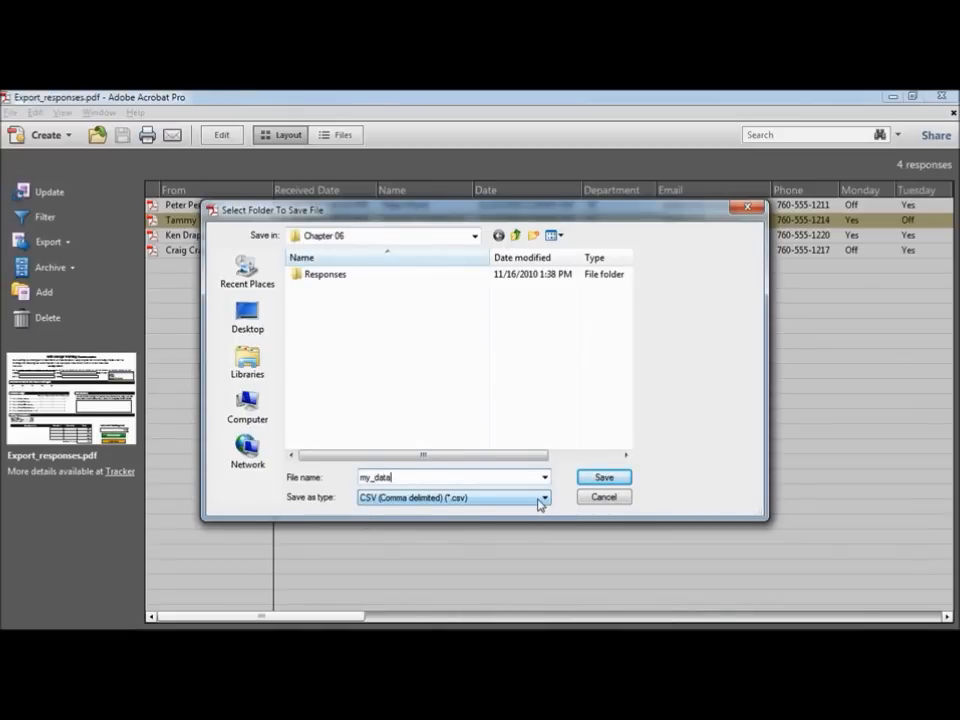
{"action": "left_click", "coordinate": [540, 498]}
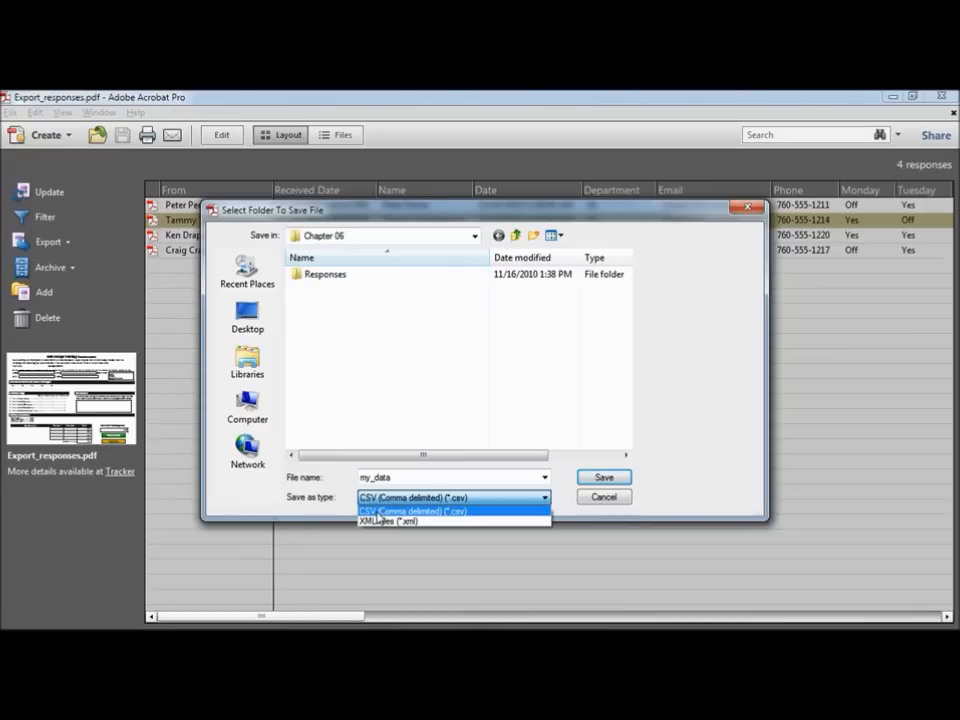
{"action": "left_click", "coordinate": [477, 516]}
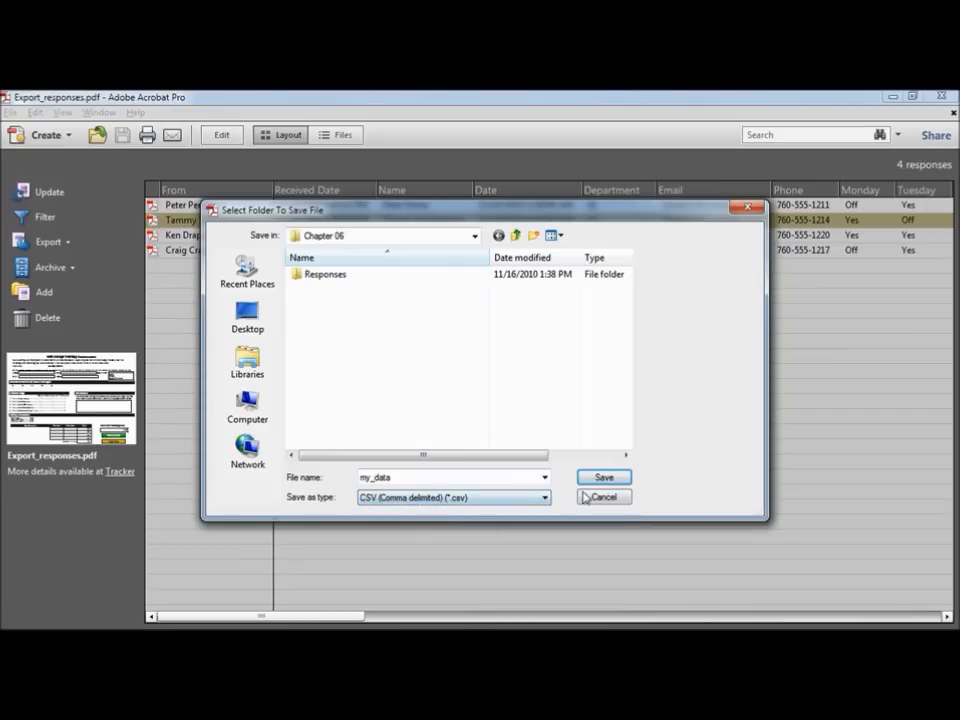
{"action": "left_click", "coordinate": [621, 480]}
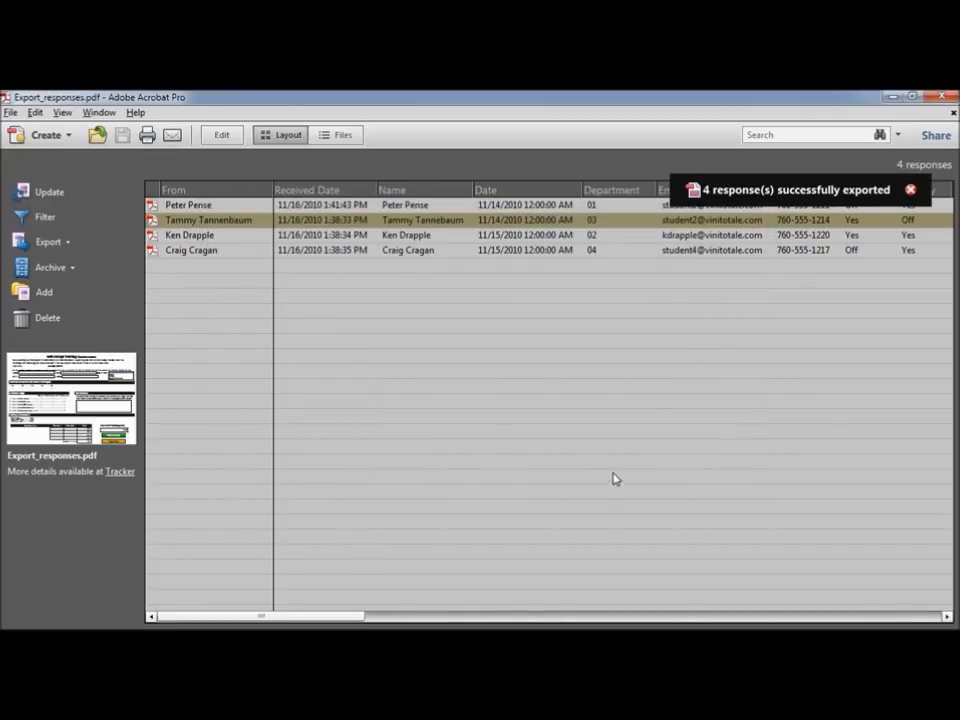
Step: Launch Excel 2010 from the Start menu's Microsoft Office programs
{"action": "mouse_move", "coordinate": [212, 626]}
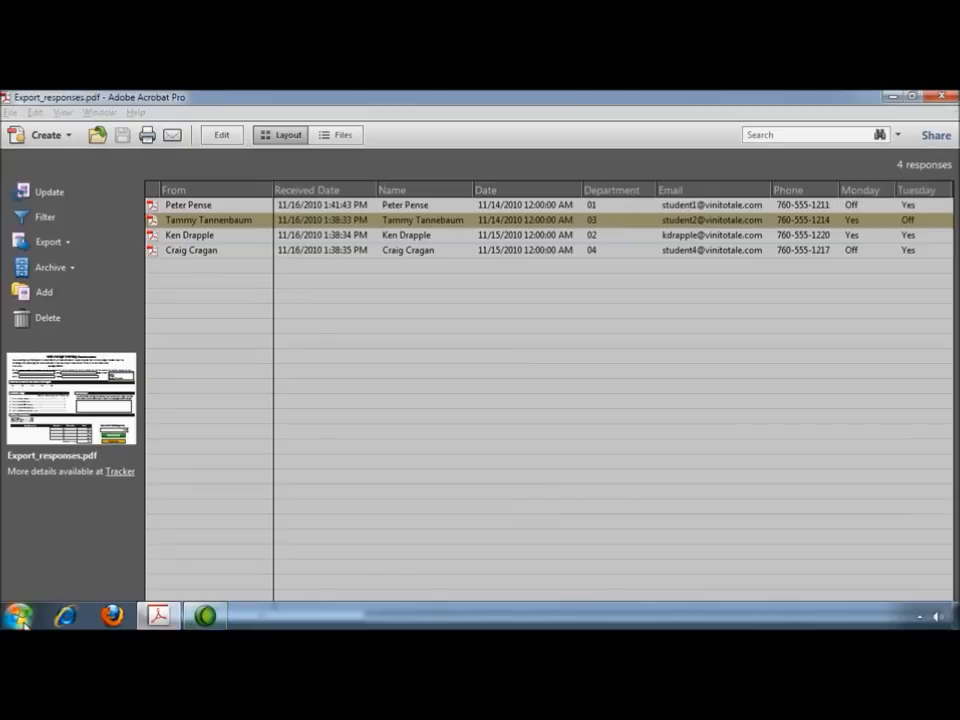
{"action": "left_click", "coordinate": [18, 615]}
{"action": "left_click", "coordinate": [85, 550]}
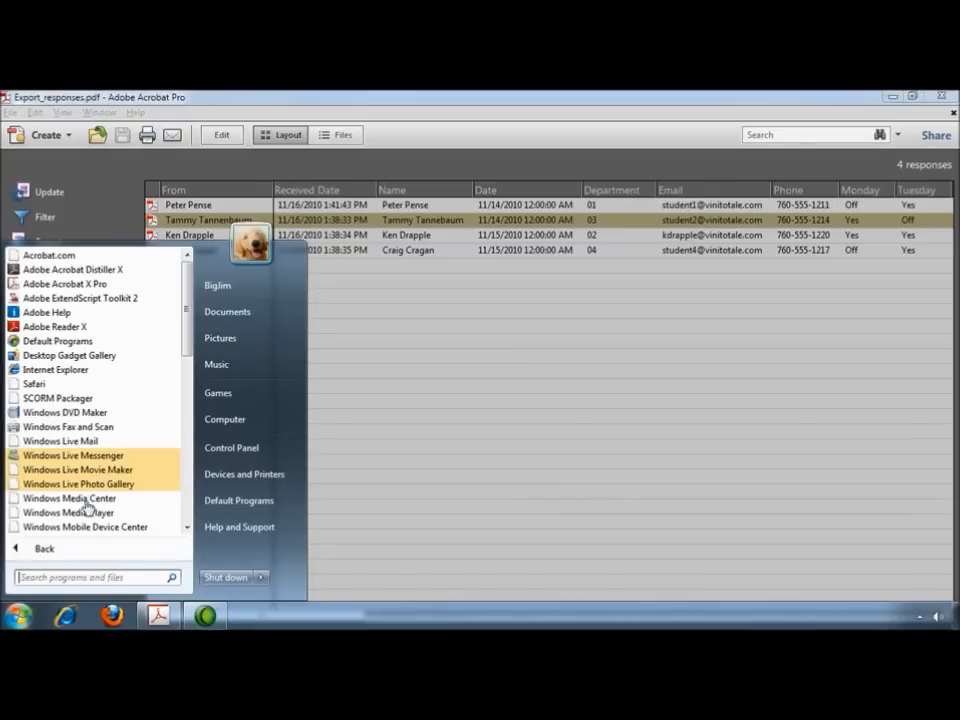
{"action": "scroll", "coordinate": [187, 380], "scroll_direction": "down", "scroll_amount": 2}
{"action": "scroll", "coordinate": [187, 380], "scroll_direction": "down", "scroll_amount": 5}
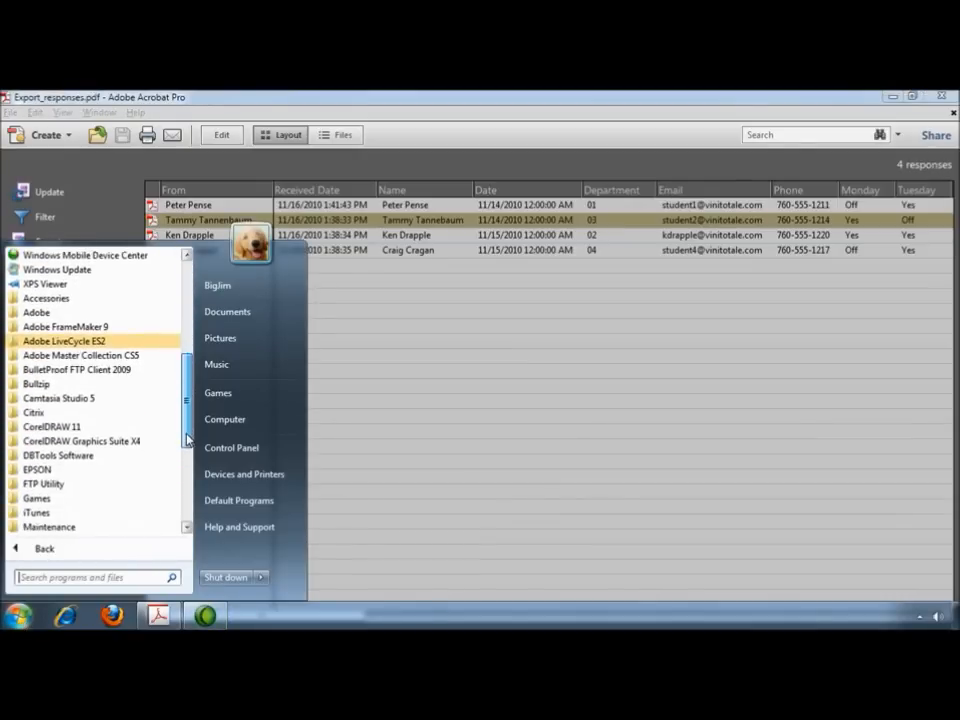
{"action": "left_click", "coordinate": [70, 467]}
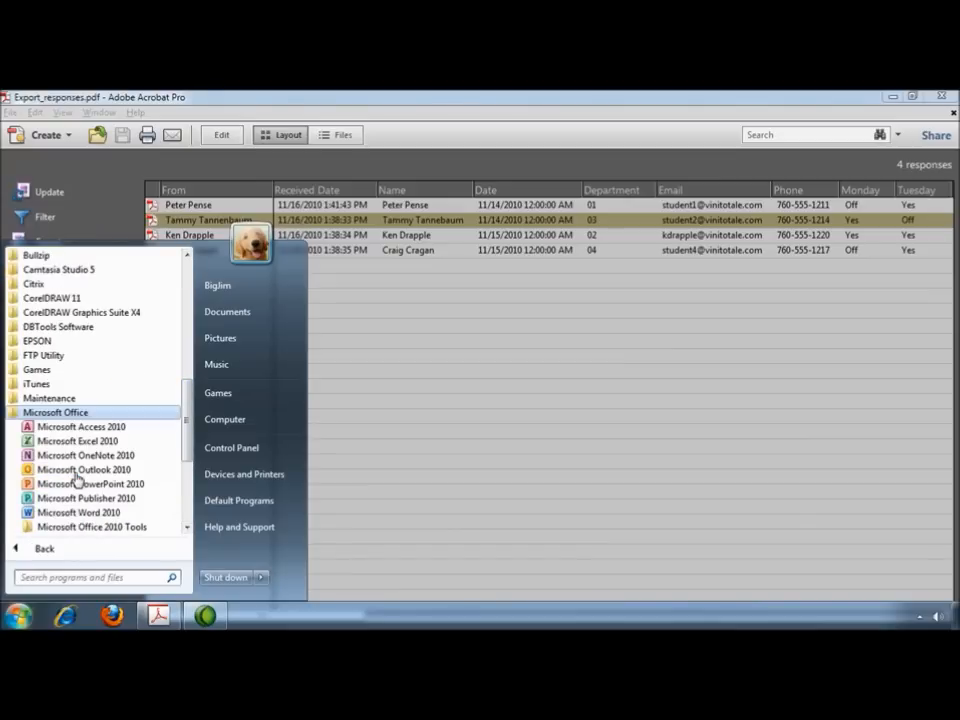
{"action": "left_click", "coordinate": [75, 441]}
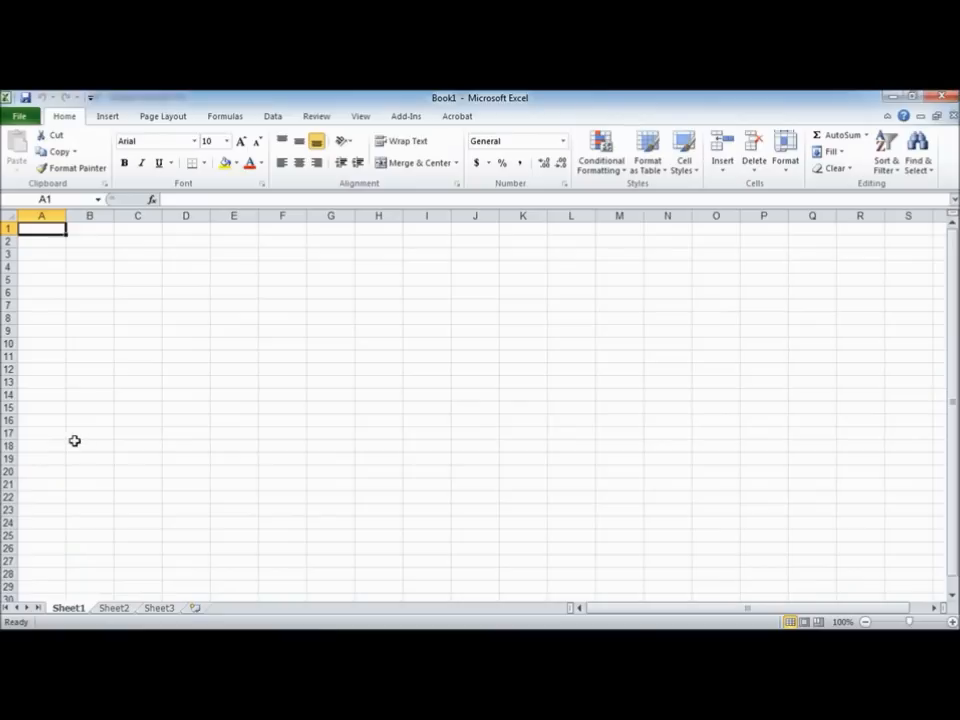
Step: Open my_data.csv from Chapter 06 using All Files, then widen column C to fit dates
{"action": "left_click", "coordinate": [19, 116]}
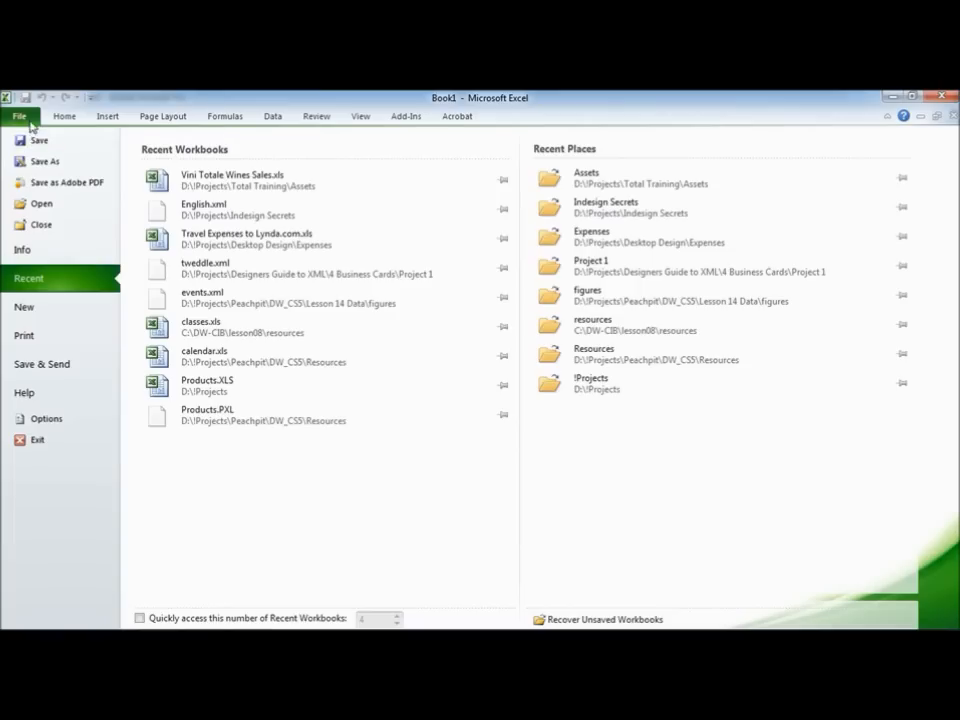
{"action": "key", "text": "Escape"}
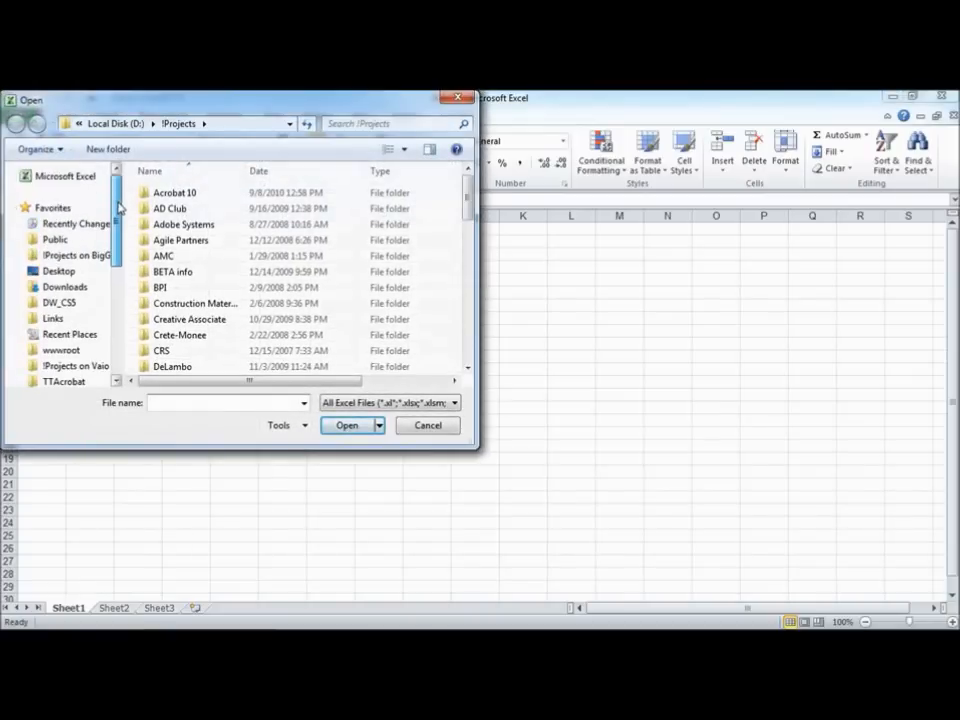
{"action": "left_click", "coordinate": [62, 271]}
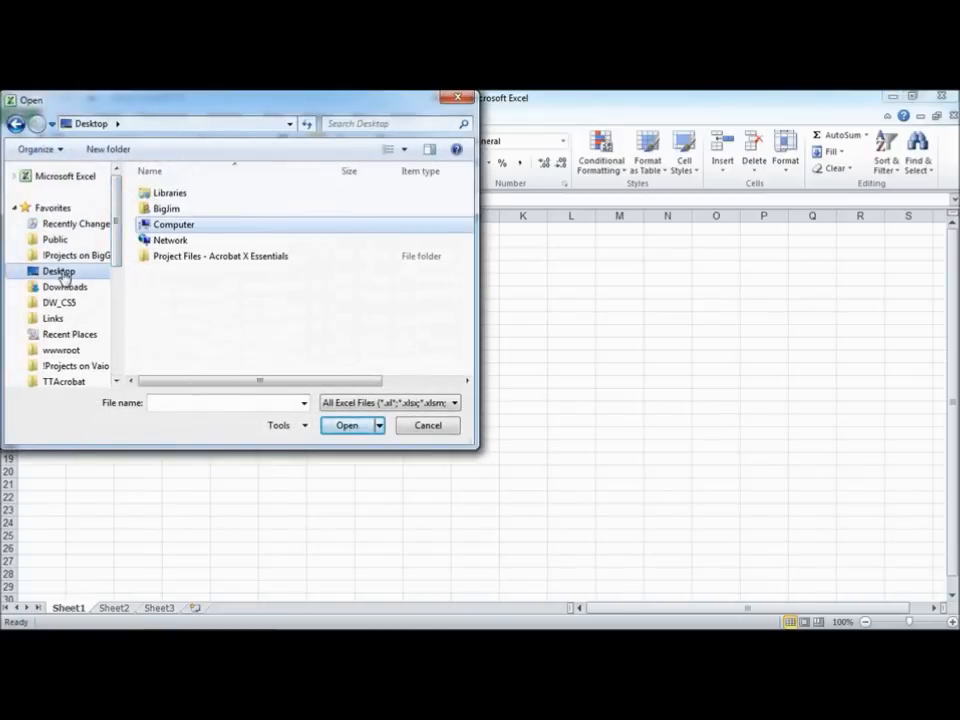
{"action": "double_click", "coordinate": [177, 266]}
{"action": "double_click", "coordinate": [177, 272]}
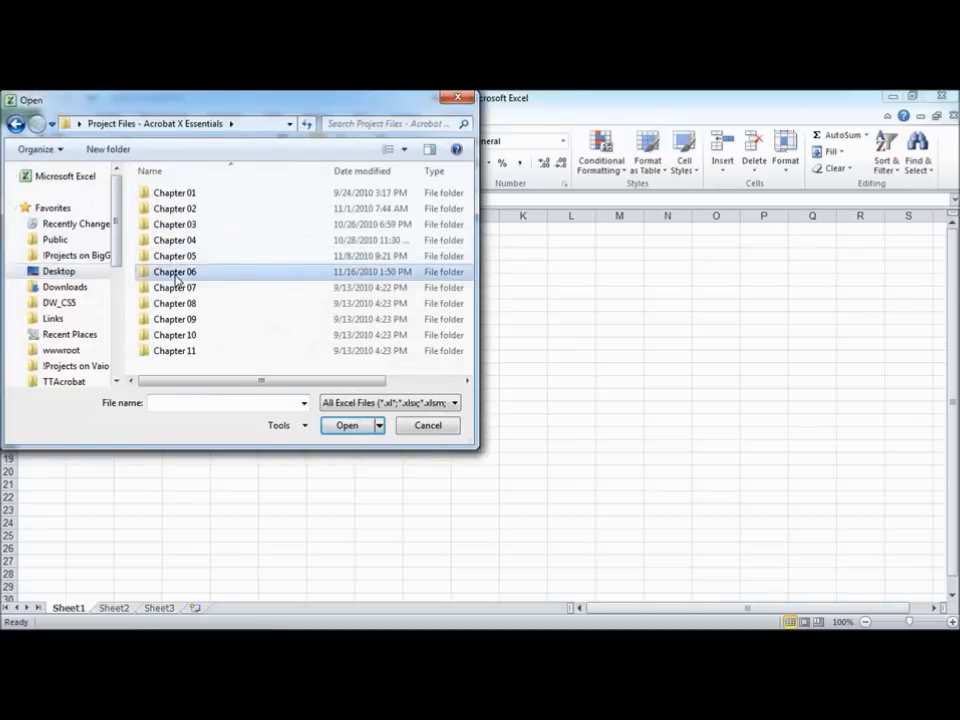
{"action": "left_click", "coordinate": [454, 403]}
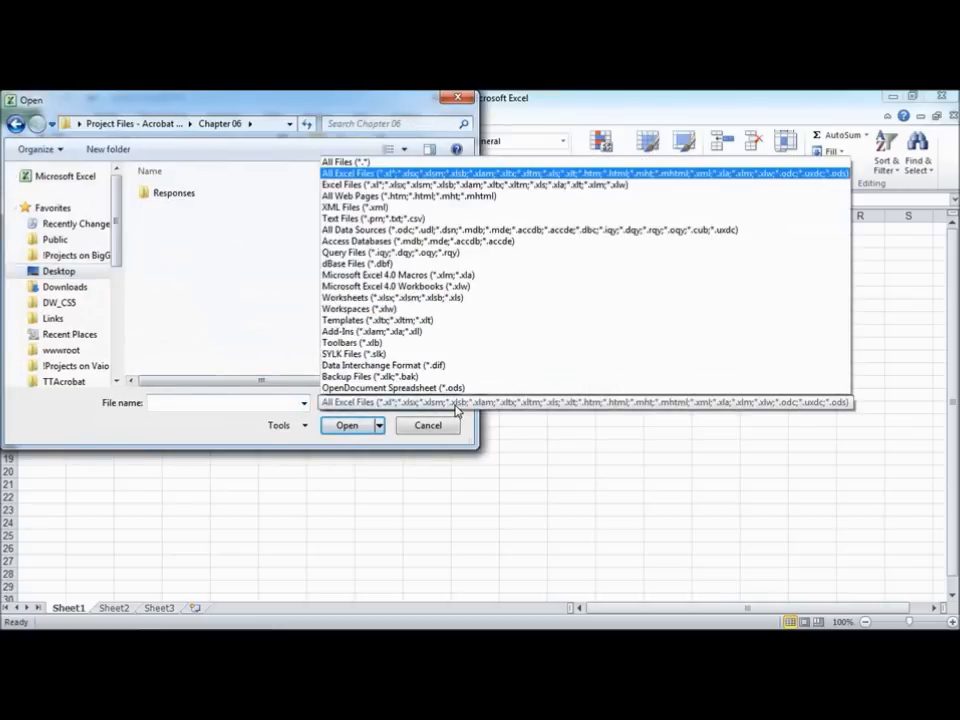
{"action": "left_click", "coordinate": [350, 166]}
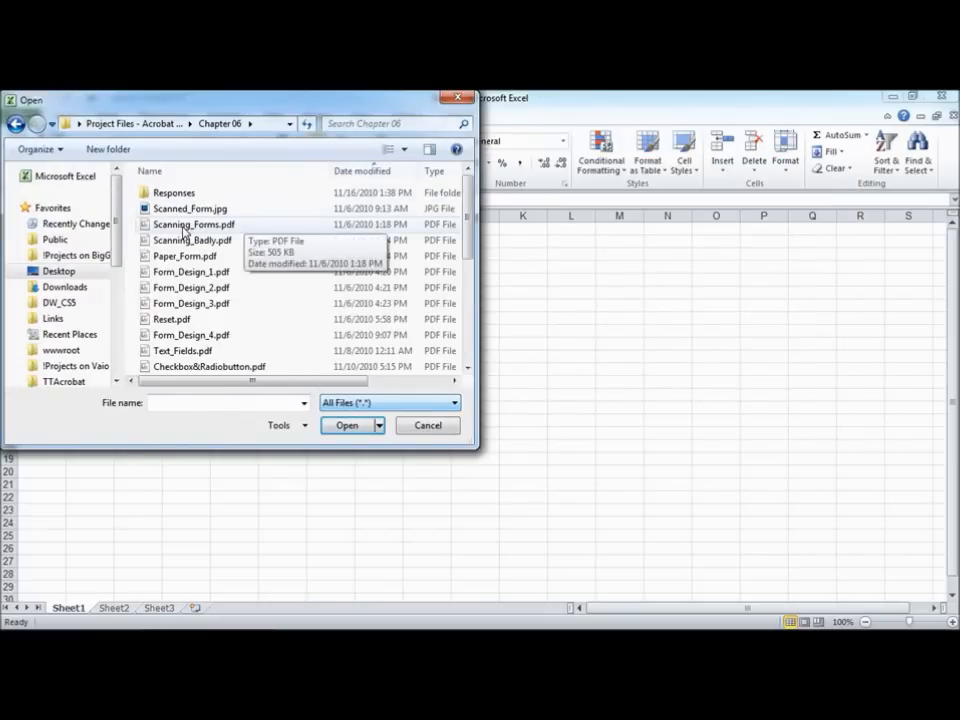
{"action": "left_click_drag", "start_coordinate": [468, 241], "coordinate": [470, 321]}
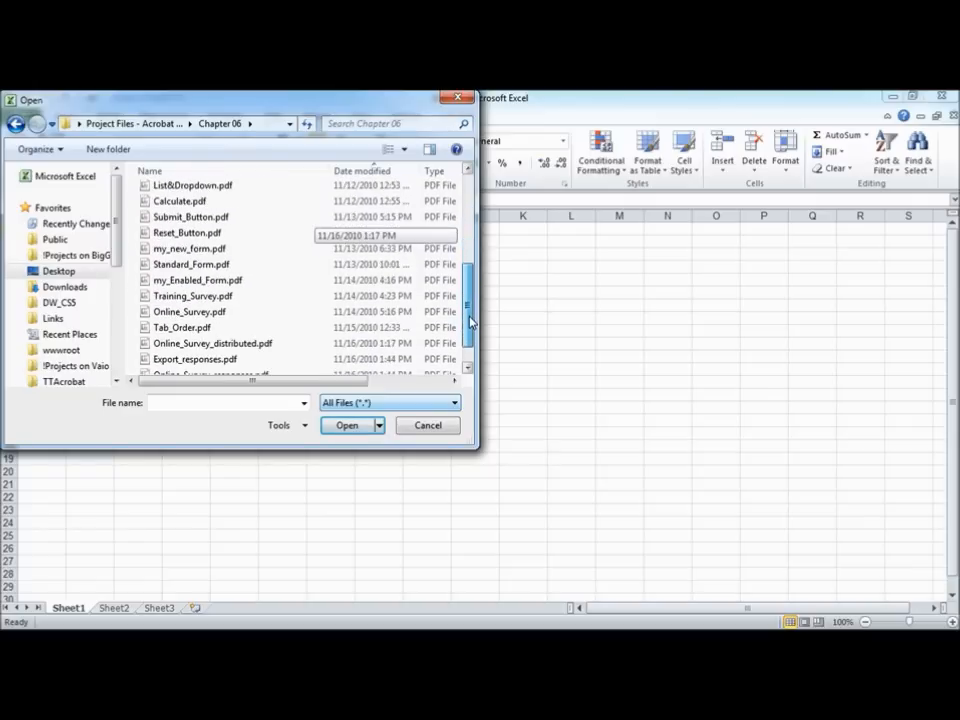
{"action": "left_click", "coordinate": [165, 170]}
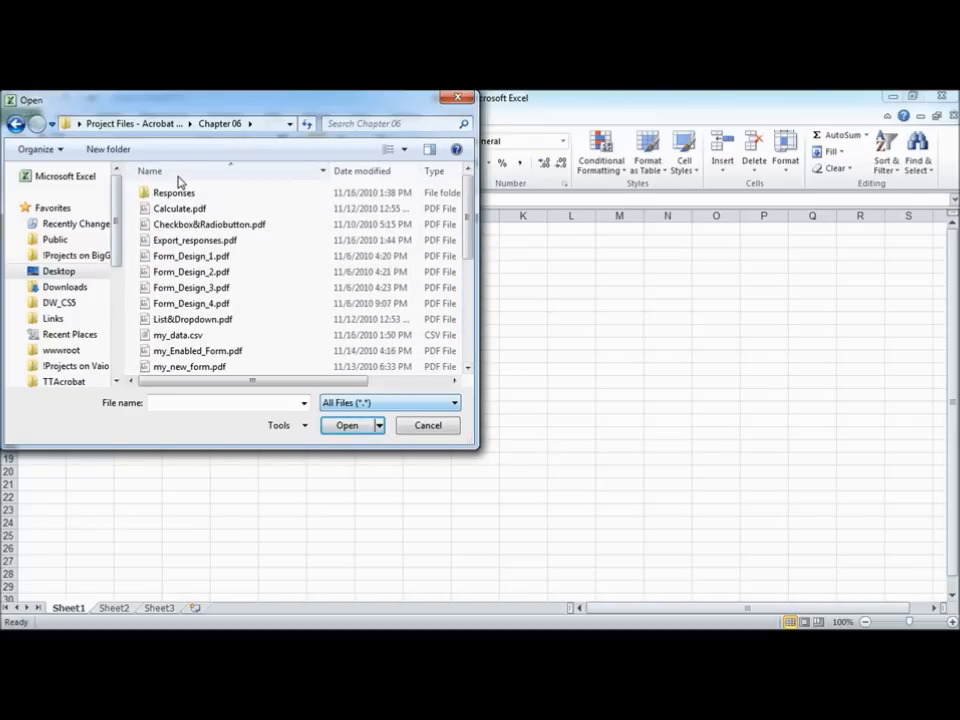
{"action": "left_click", "coordinate": [186, 336]}
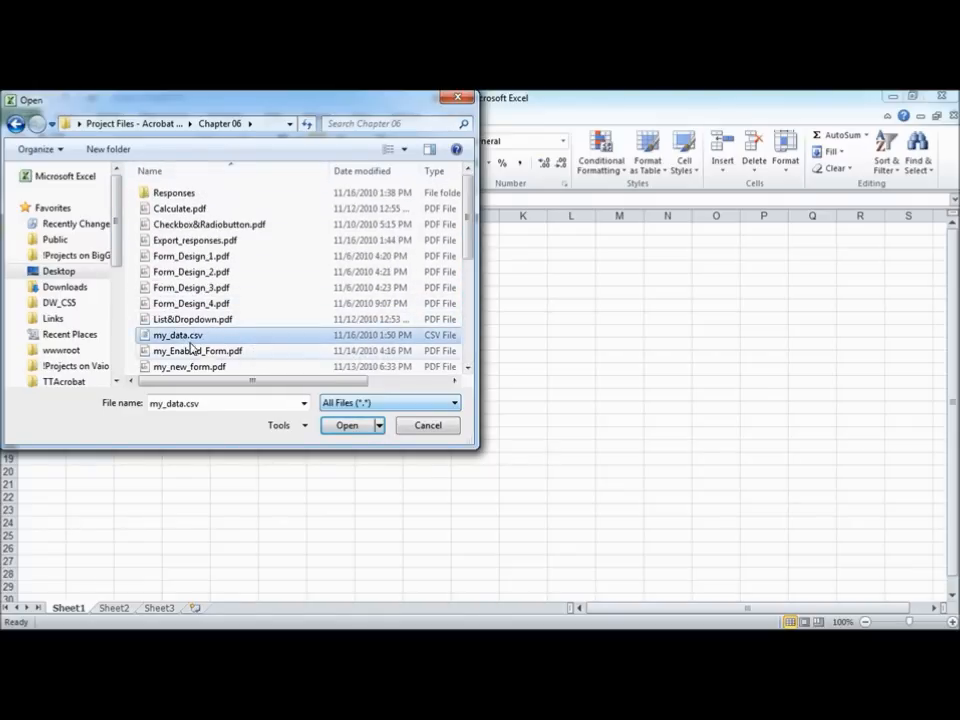
{"action": "left_click", "coordinate": [347, 425]}
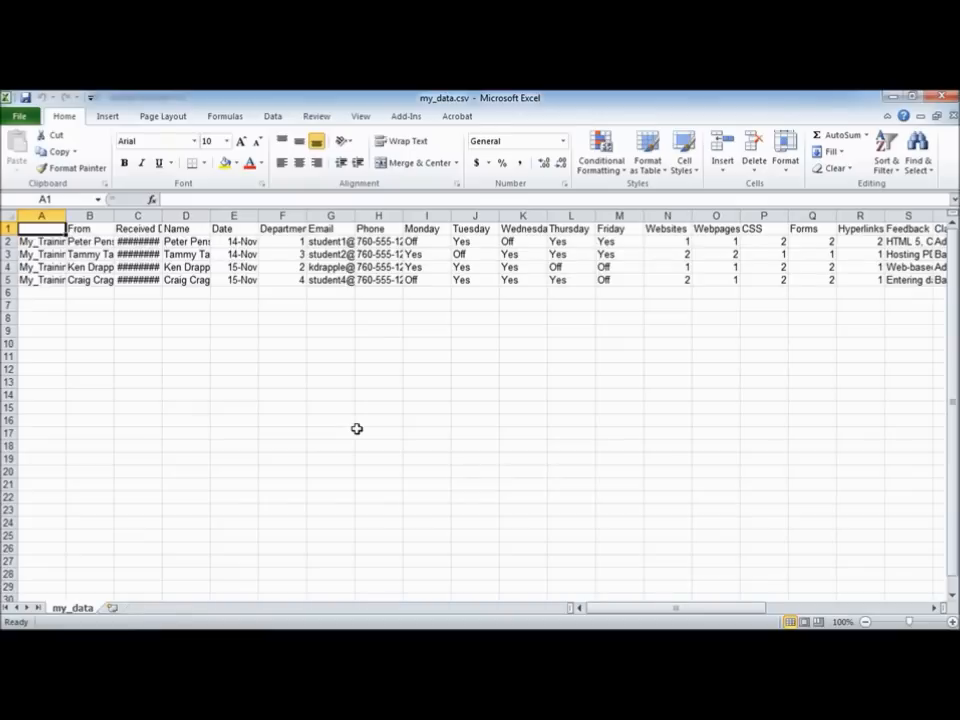
{"action": "double_click", "coordinate": [162, 215]}
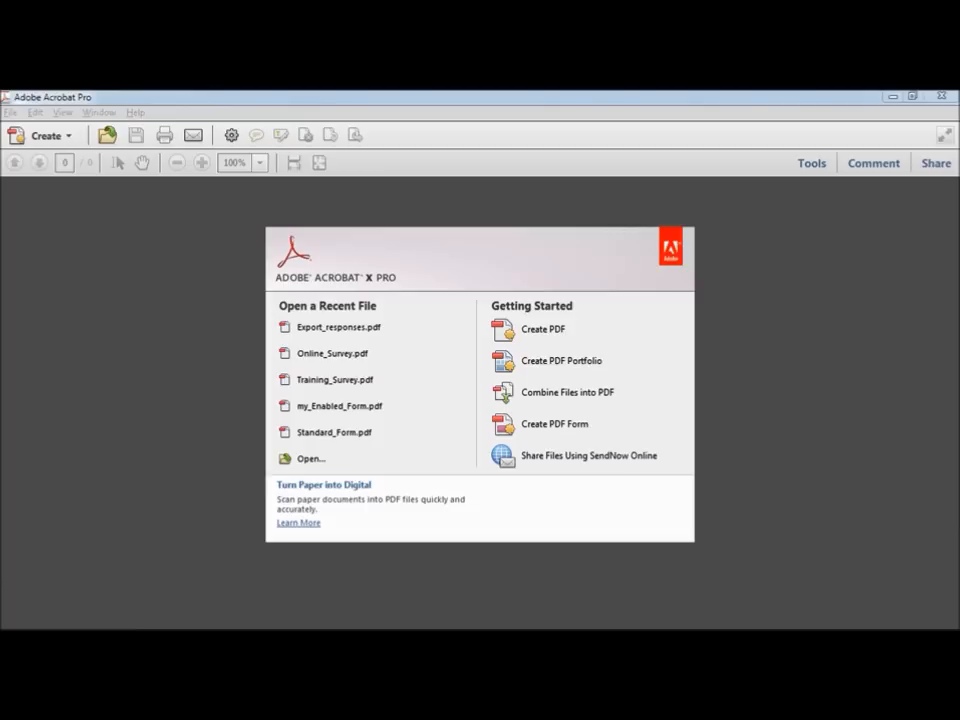
Step: Open Tab_Order.pdf from the Chapter 06 folder
{"action": "left_click", "coordinate": [11, 112]}
{"action": "left_click", "coordinate": [30, 130]}
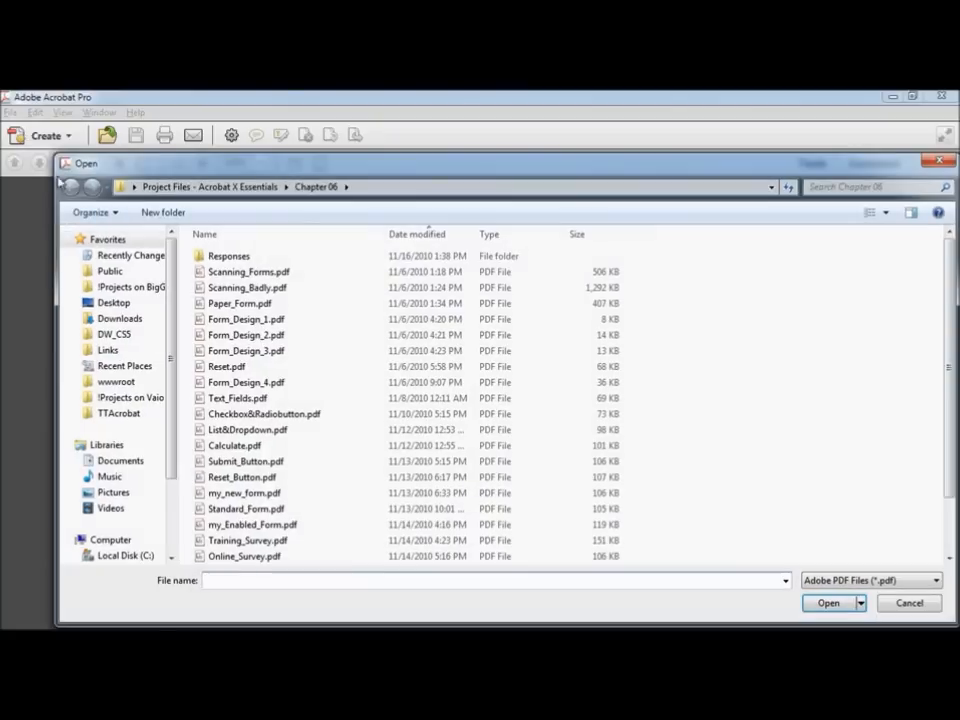
{"action": "scroll", "coordinate": [912, 342], "scroll_direction": "down", "scroll_amount": 2}
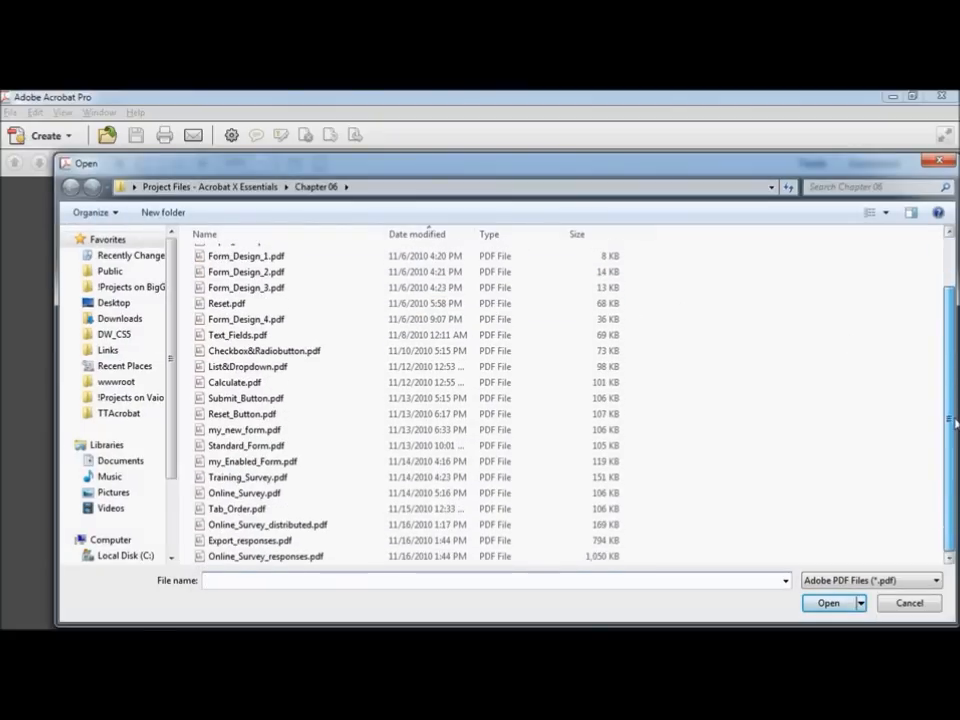
{"action": "left_click", "coordinate": [218, 508]}
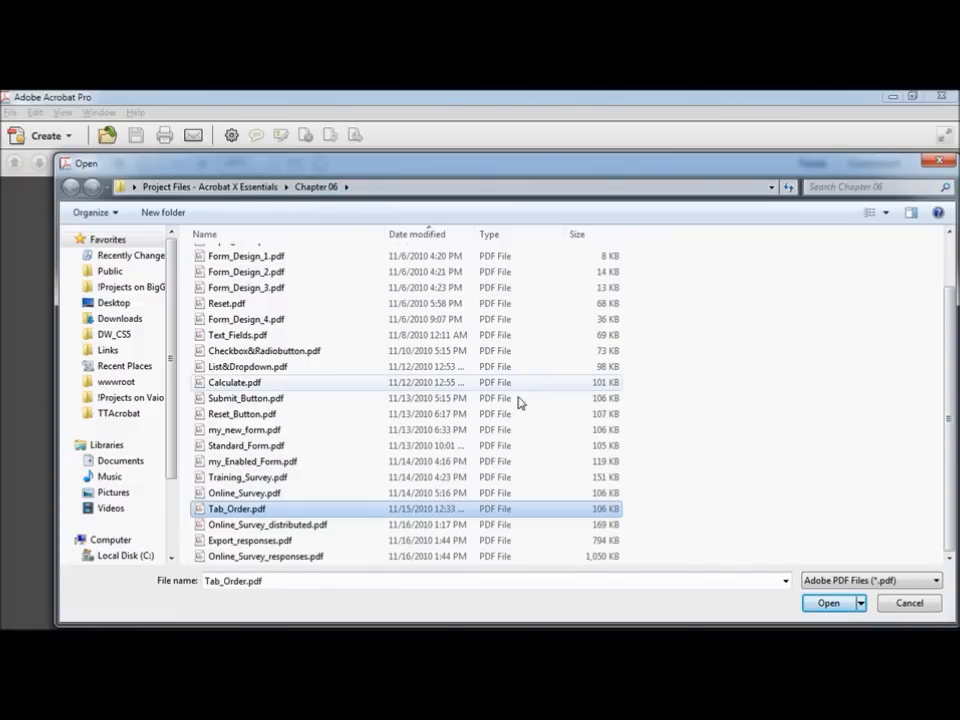
{"action": "left_click", "coordinate": [828, 603]}
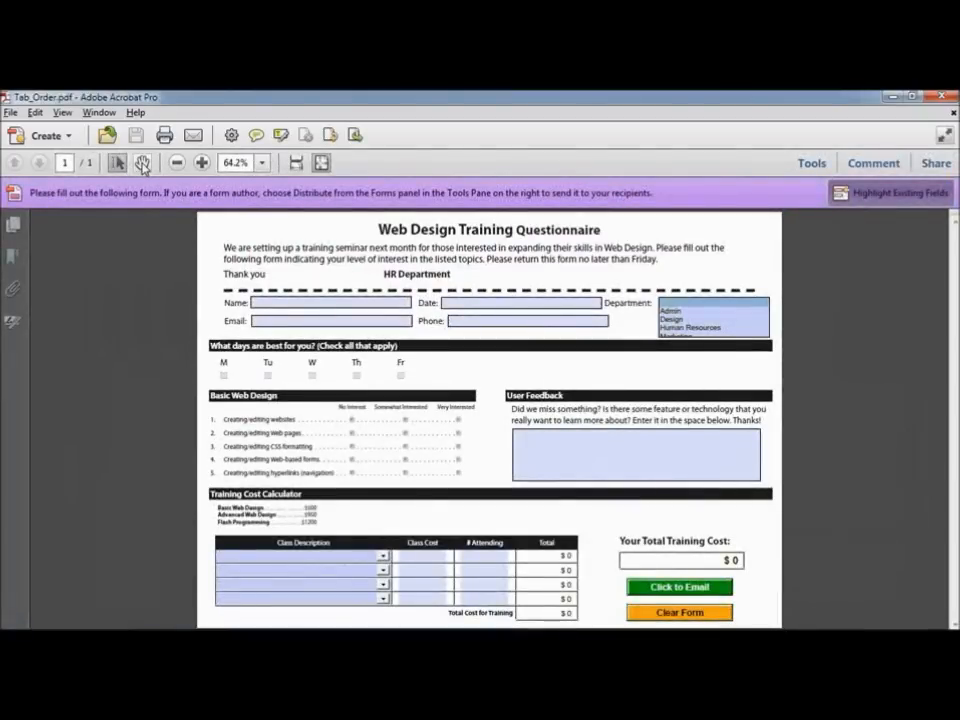
{"action": "left_click", "coordinate": [142, 163]}
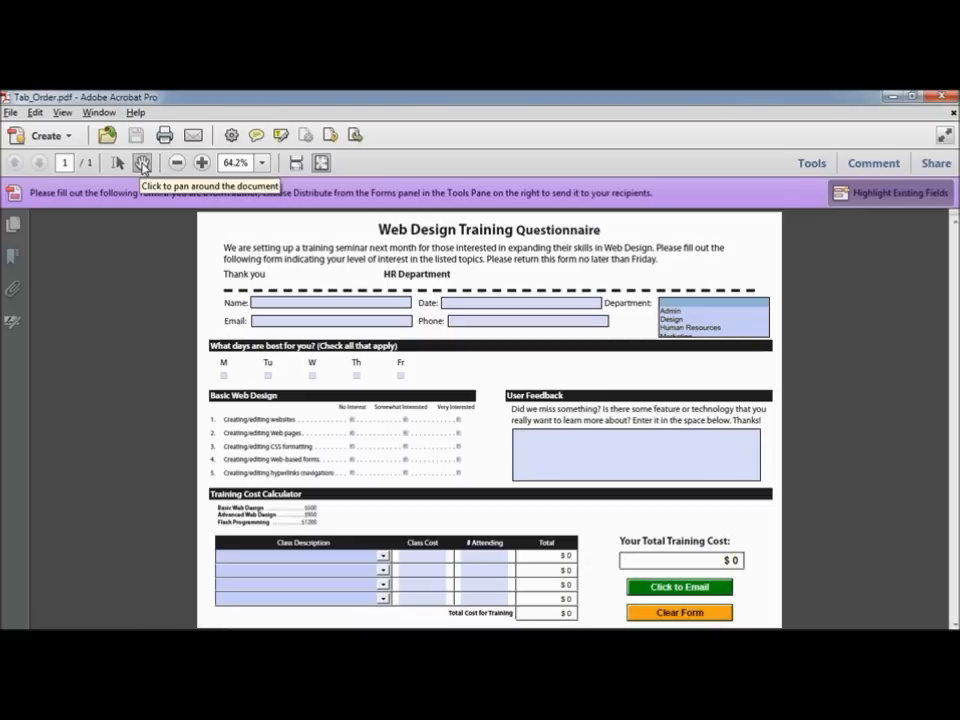
{"action": "left_click", "coordinate": [314, 302]}
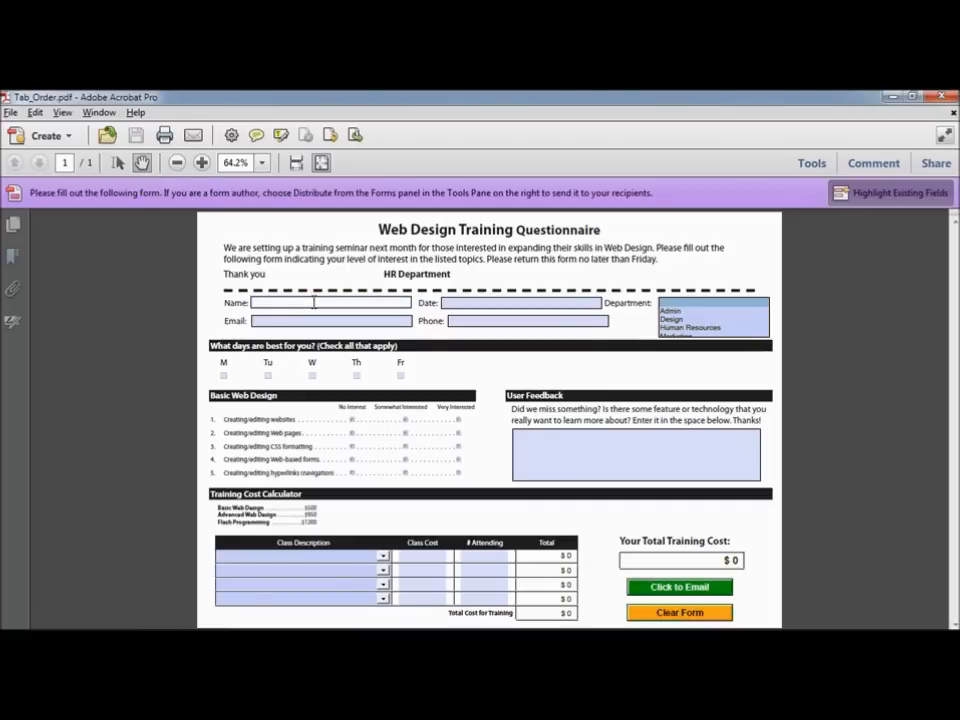
{"action": "key", "text": "Tab"}
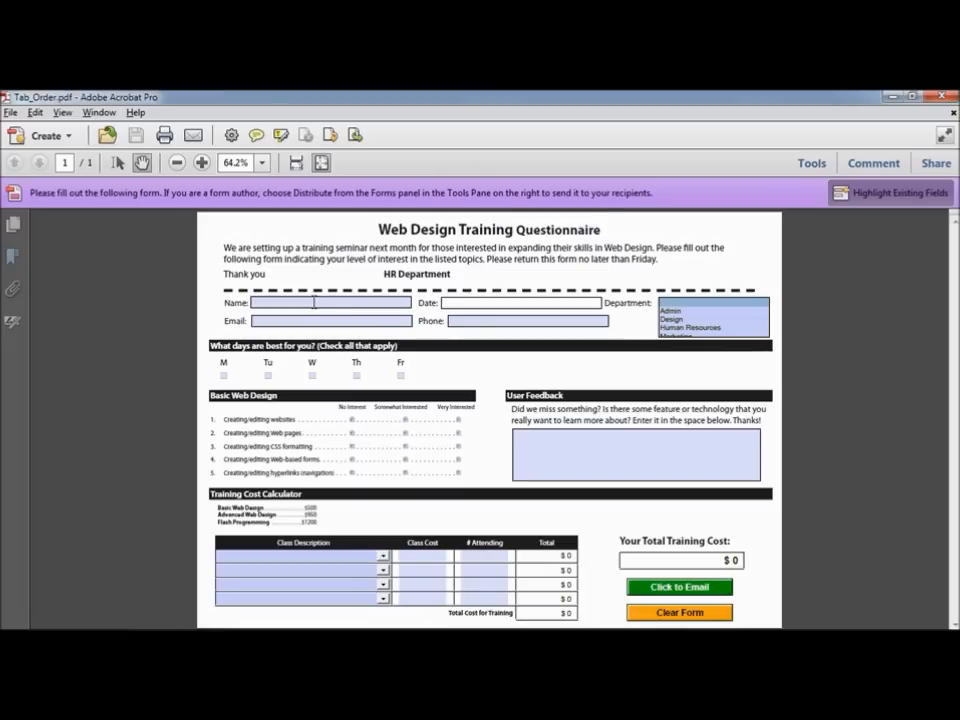
{"action": "key", "text": "Tab"}
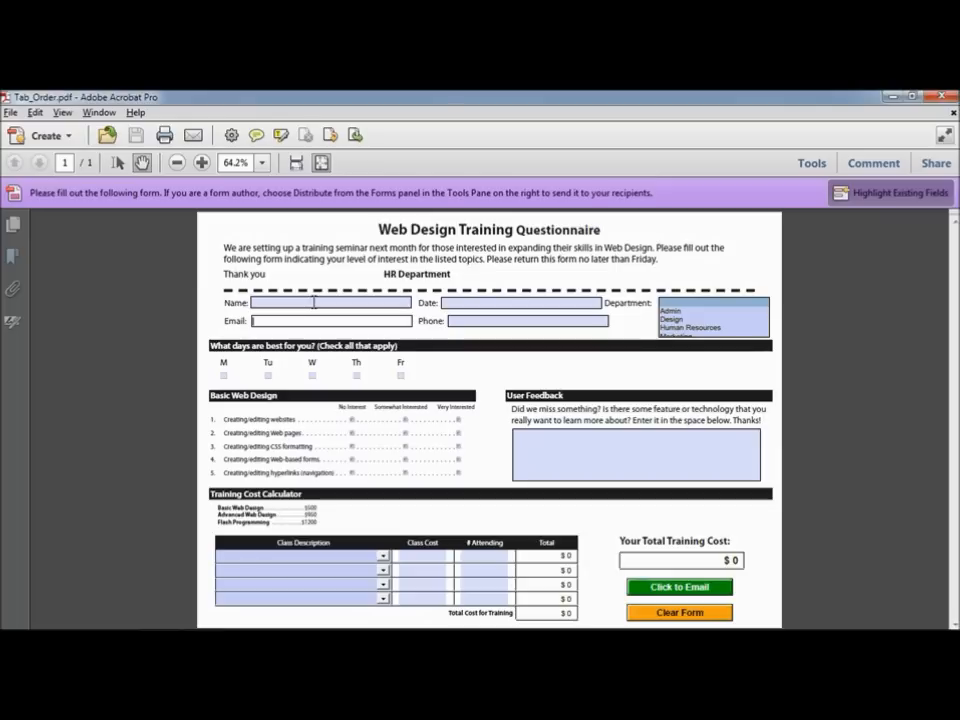
{"action": "key", "text": "Tab"}
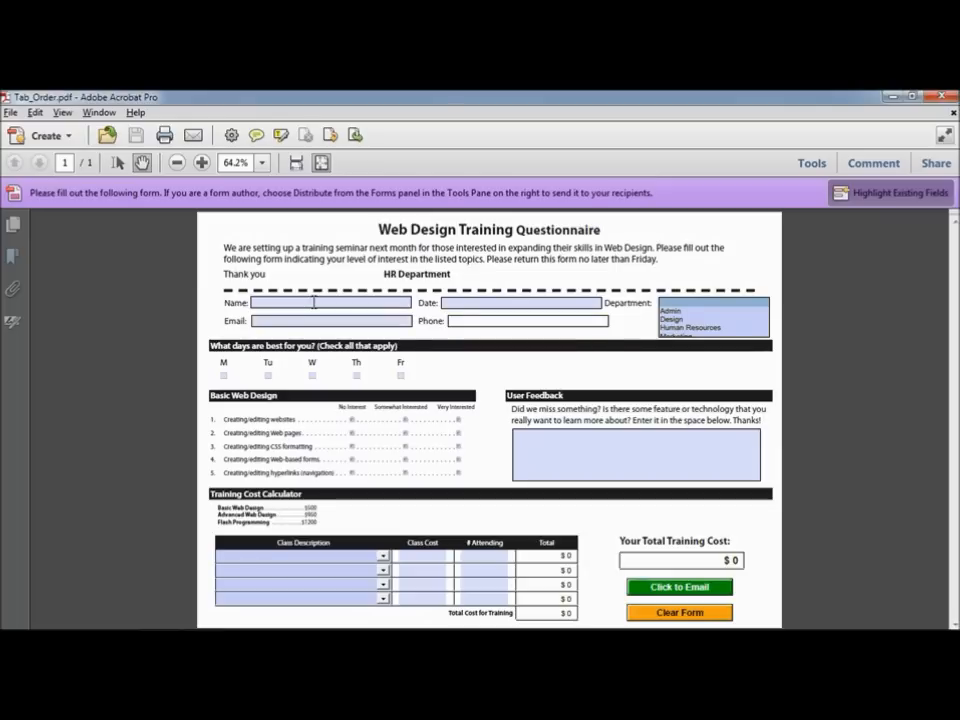
{"action": "key", "text": "Tab"}
{"action": "key", "text": "Tab"}
{"action": "key", "text": "Tab"}
{"action": "key", "text": "Tab"}
{"action": "key", "text": "Tab"}
{"action": "key", "text": "Tab"}
{"action": "key", "text": "Tab"}
{"action": "key", "text": "Tab"}
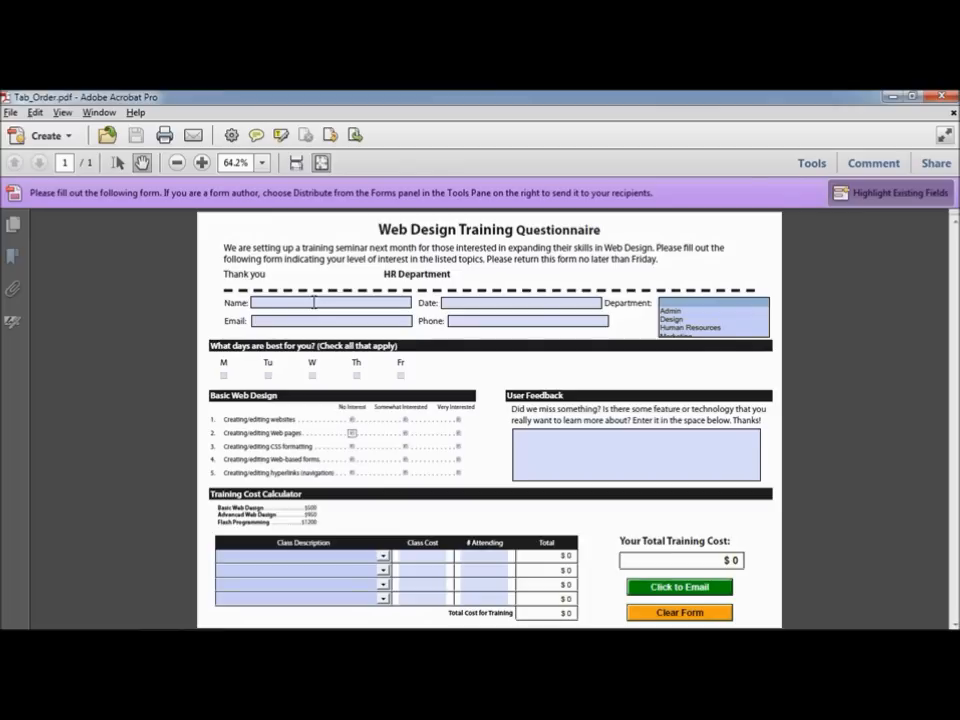
{"action": "key", "text": "Tab"}
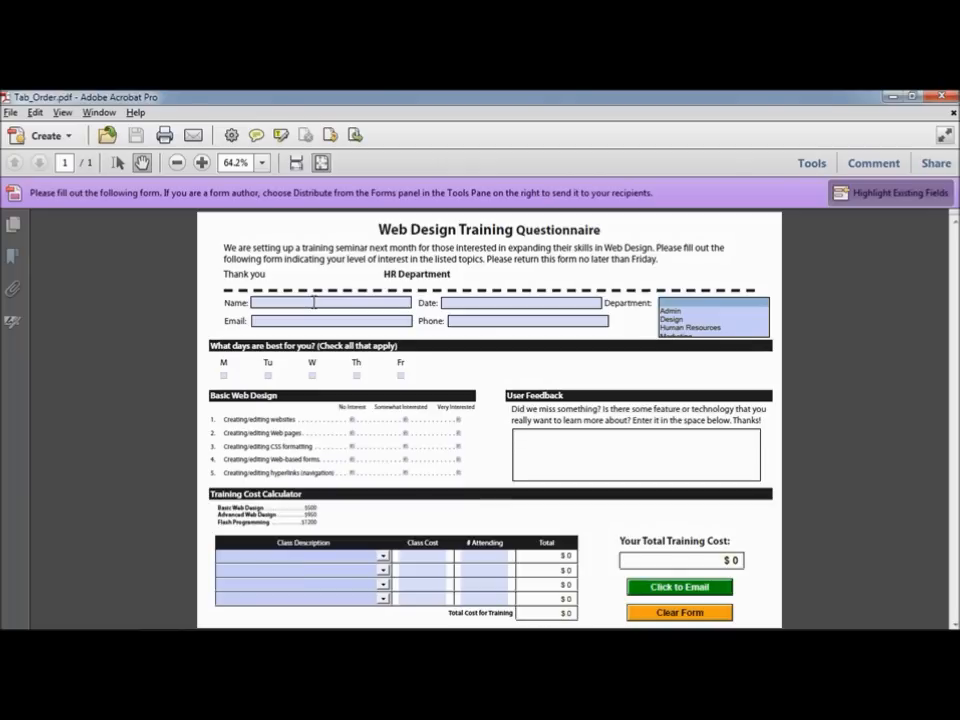
{"action": "key", "text": "Tab"}
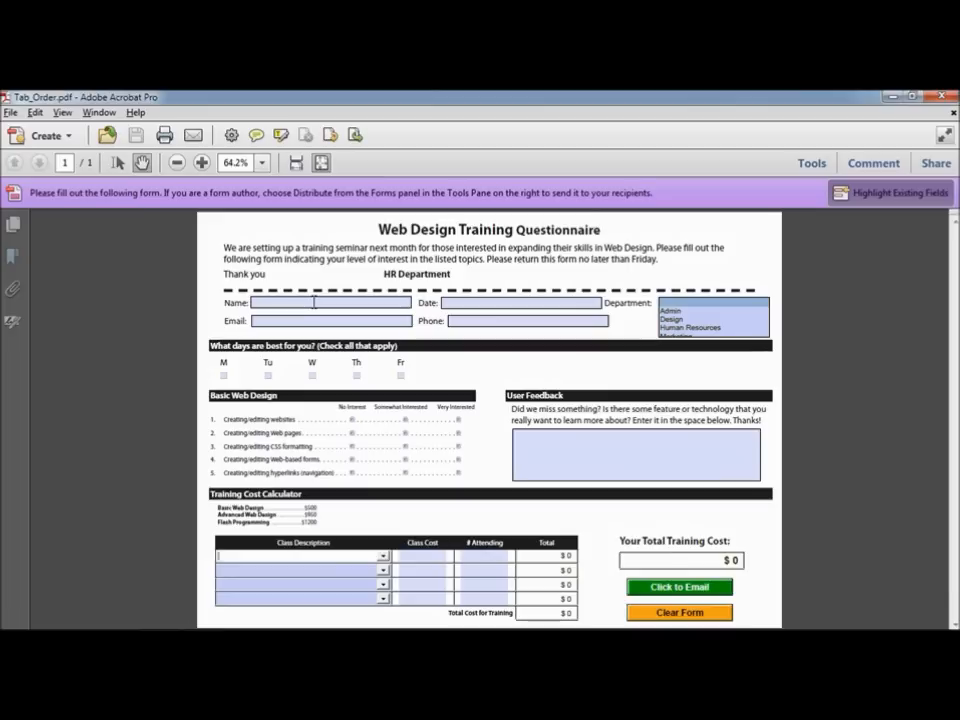
{"action": "key", "text": "Tab"}
{"action": "key", "text": "Tab"}
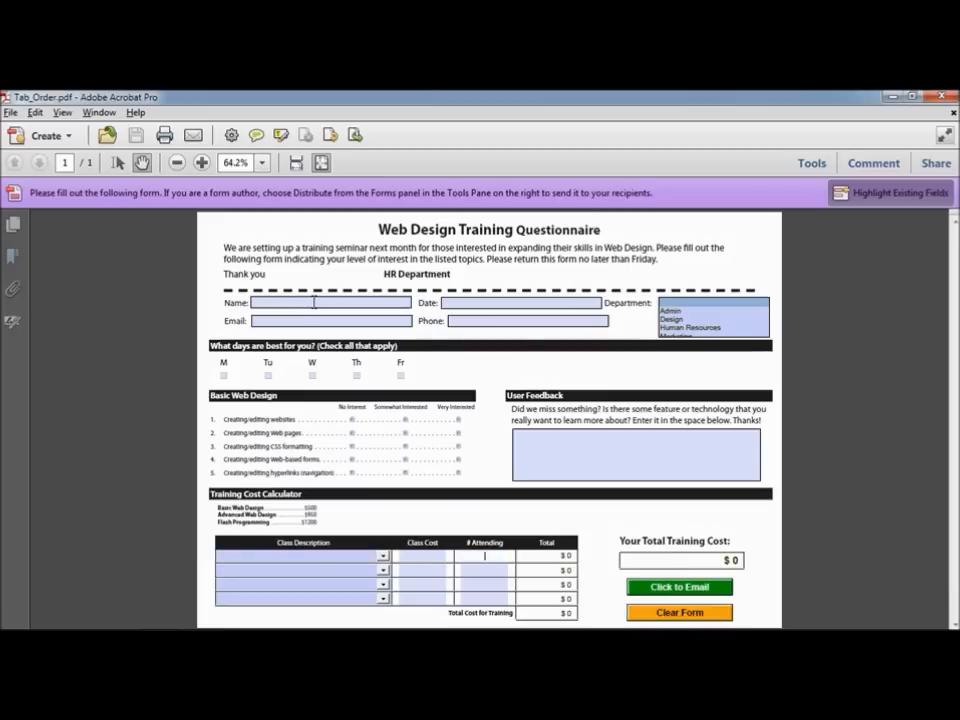
{"action": "key", "text": "Tab"}
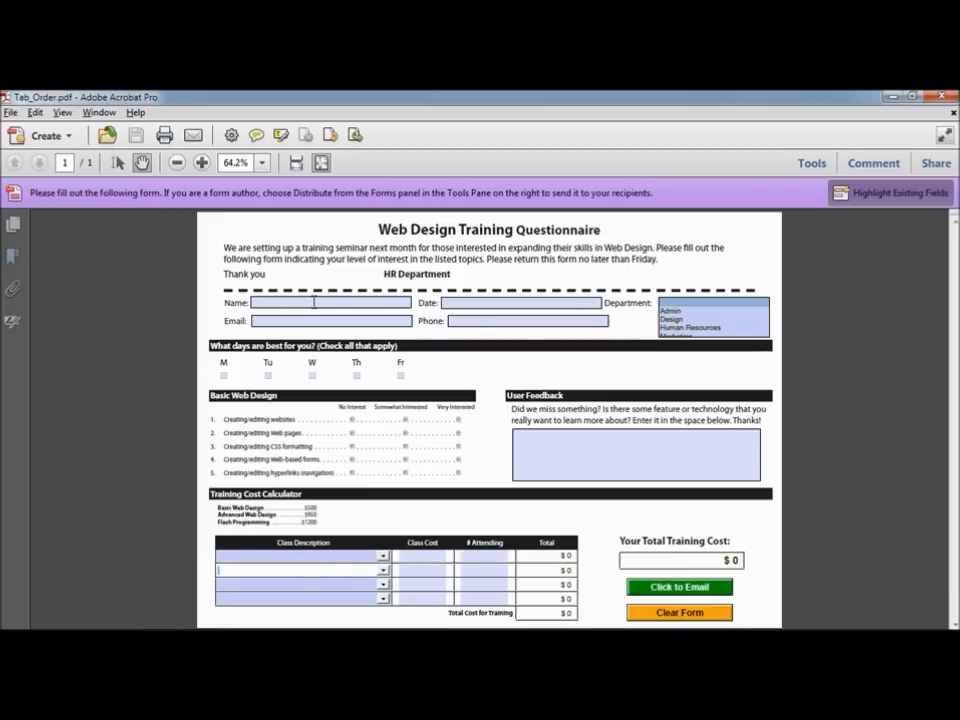
{"action": "key", "text": "Tab"}
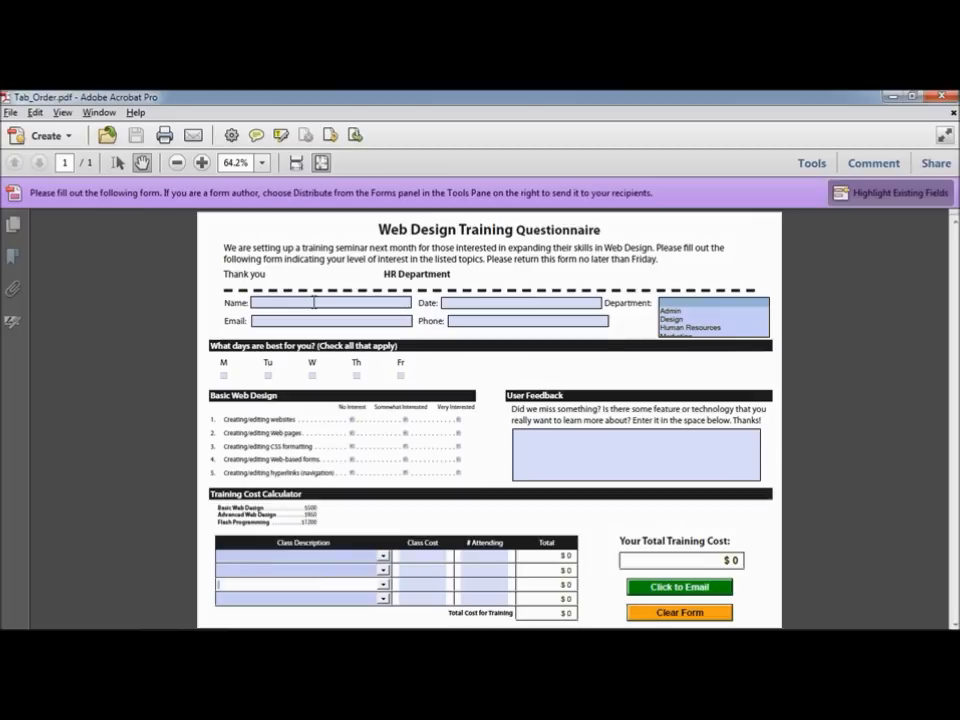
{"action": "key", "text": "Tab"}
{"action": "key", "text": "Tab"}
{"action": "key", "text": "Tab"}
{"action": "key", "text": "Tab"}
{"action": "key", "text": "Tab"}
{"action": "key", "text": "Tab"}
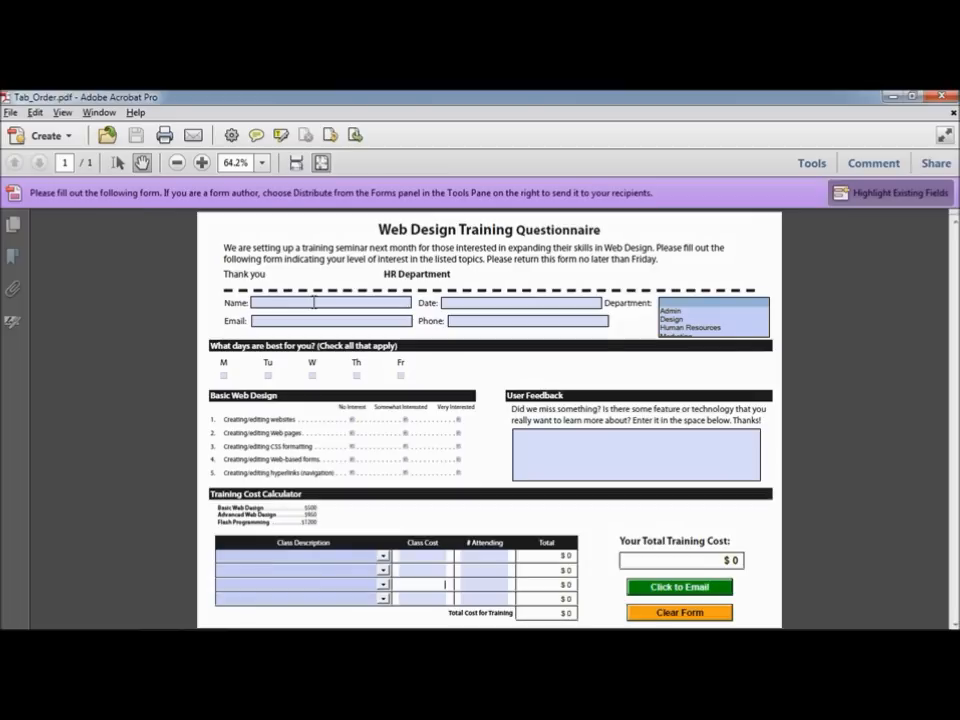
{"action": "key", "text": "Tab"}
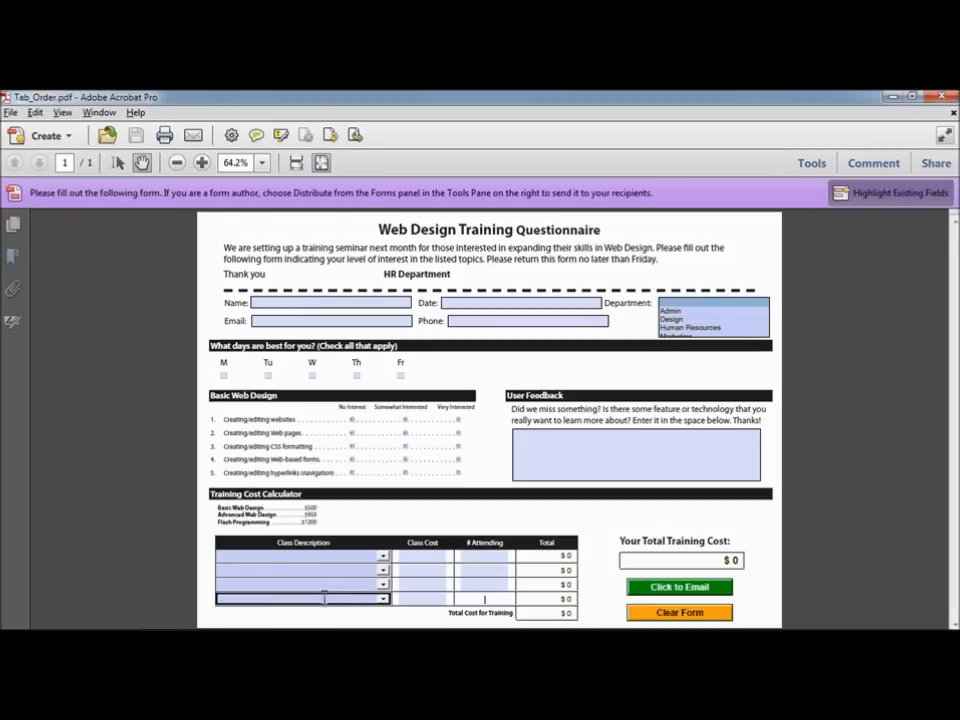
{"action": "left_click", "coordinate": [417, 570]}
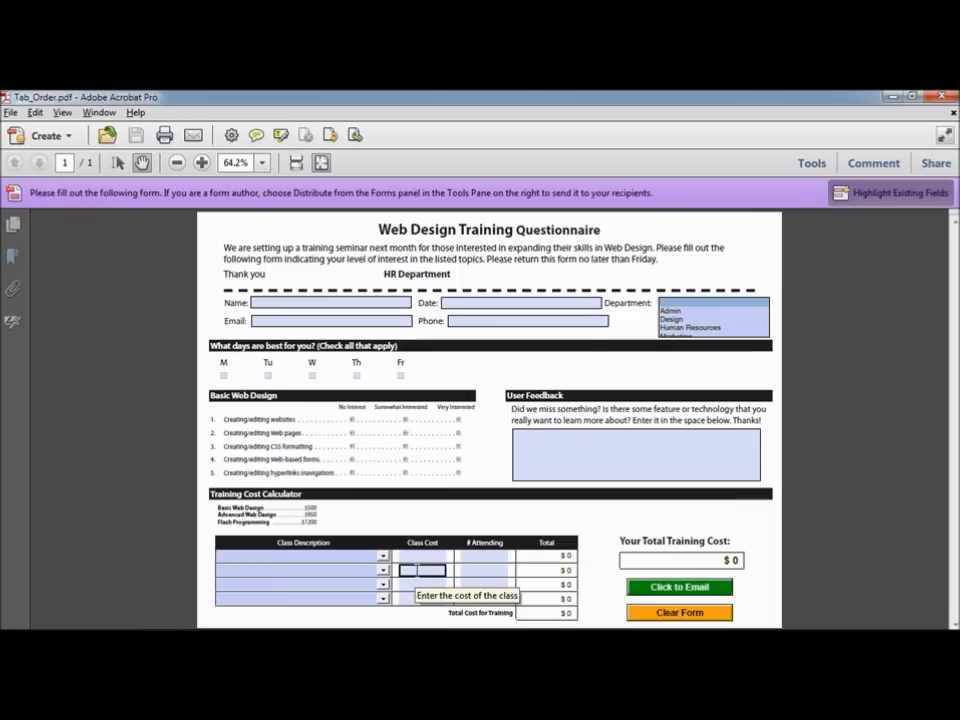
Step: Enter Forms Edit mode and sort the Fields panel by Tab Order
{"action": "left_click", "coordinate": [812, 163]}
{"action": "left_click", "coordinate": [821, 270]}
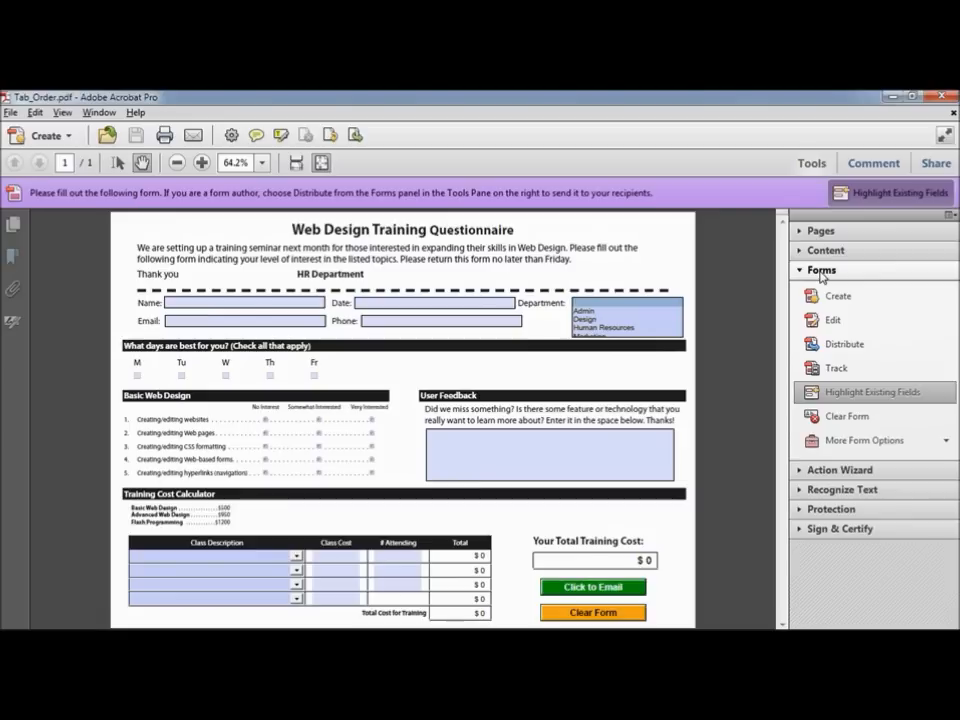
{"action": "left_click", "coordinate": [836, 321]}
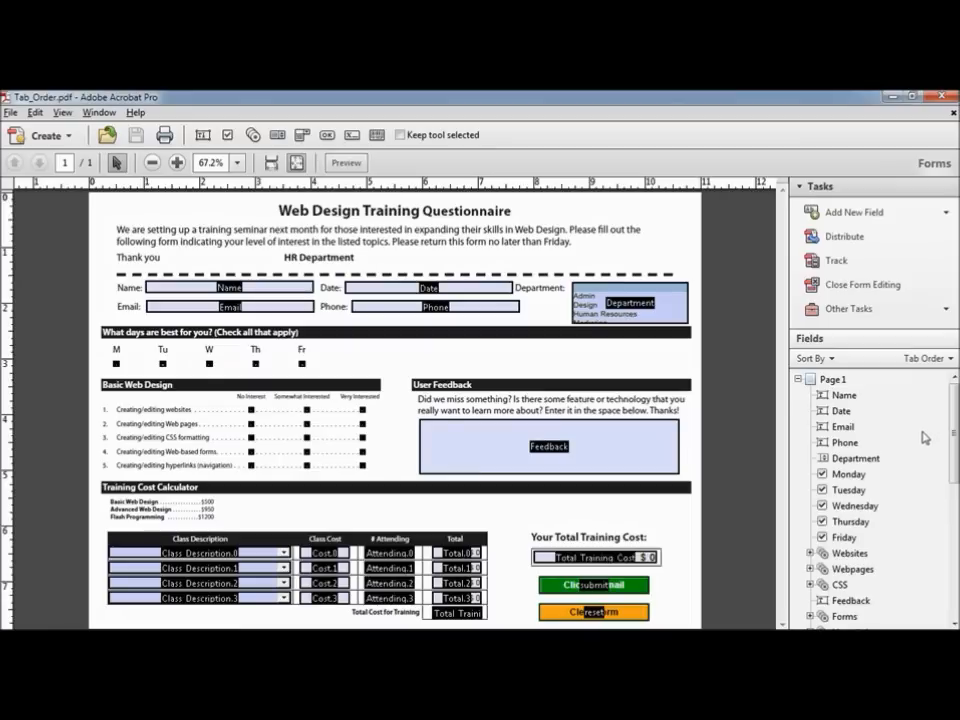
{"action": "left_click_drag", "start_coordinate": [955, 406], "coordinate": [955, 546]}
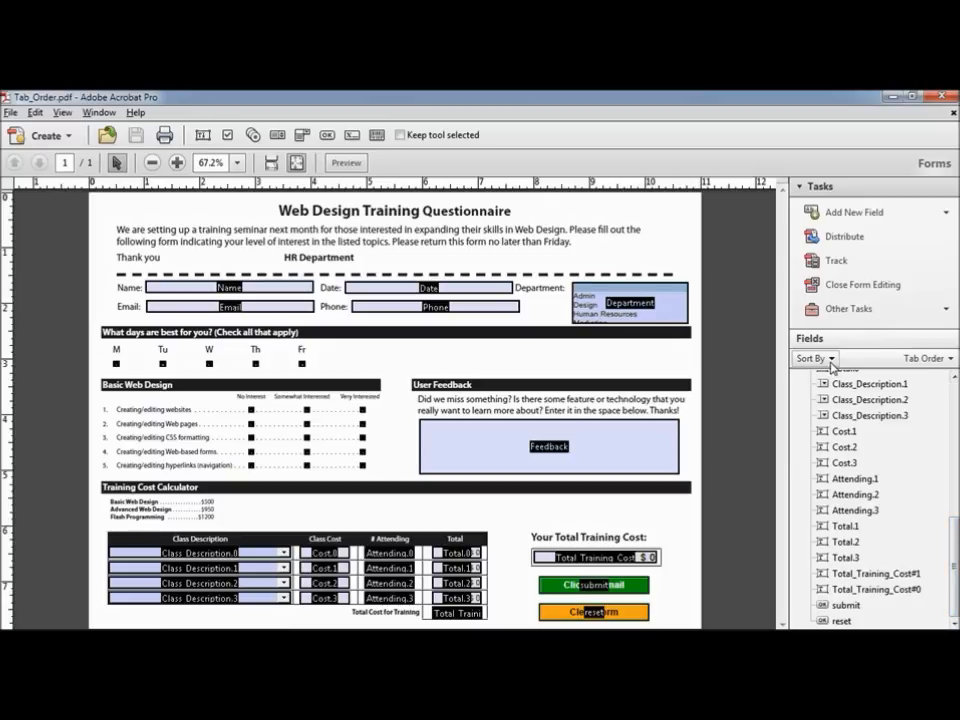
{"action": "left_click", "coordinate": [830, 360]}
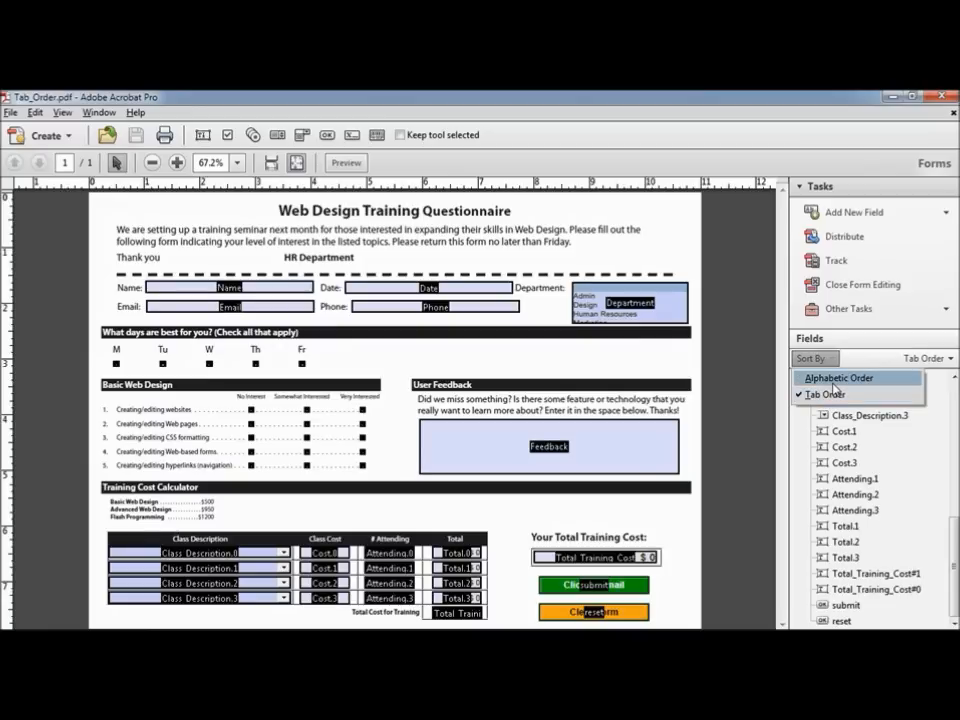
{"action": "left_click", "coordinate": [834, 395]}
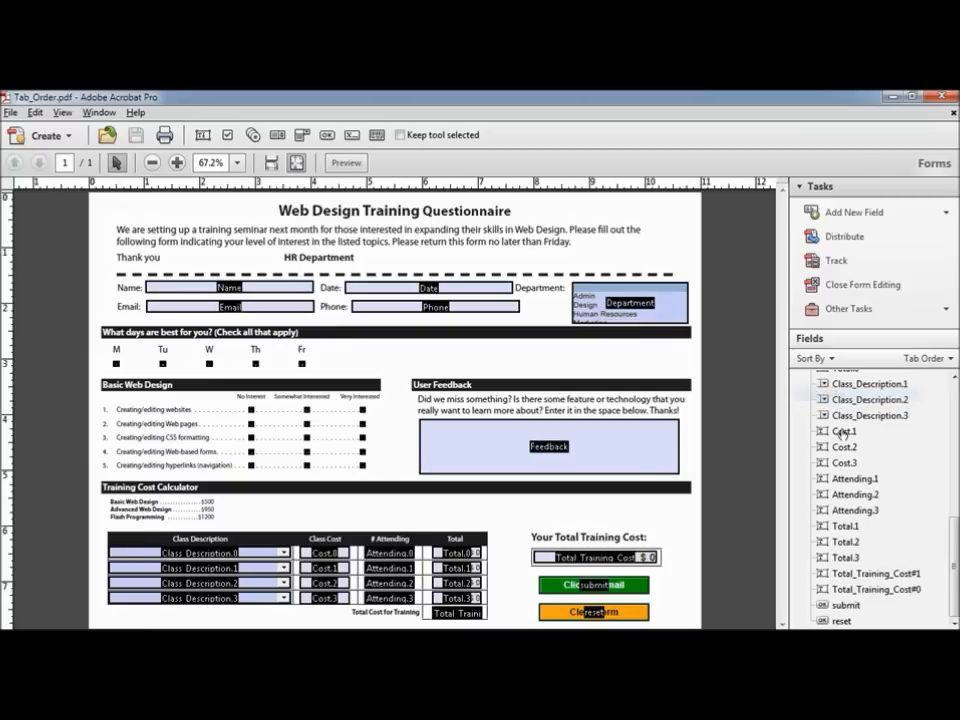
Step: Move the Feedback field after Hyperlinks and before Class_Description.0 in tab order
{"action": "left_click_drag", "start_coordinate": [953, 526], "coordinate": [955, 433]}
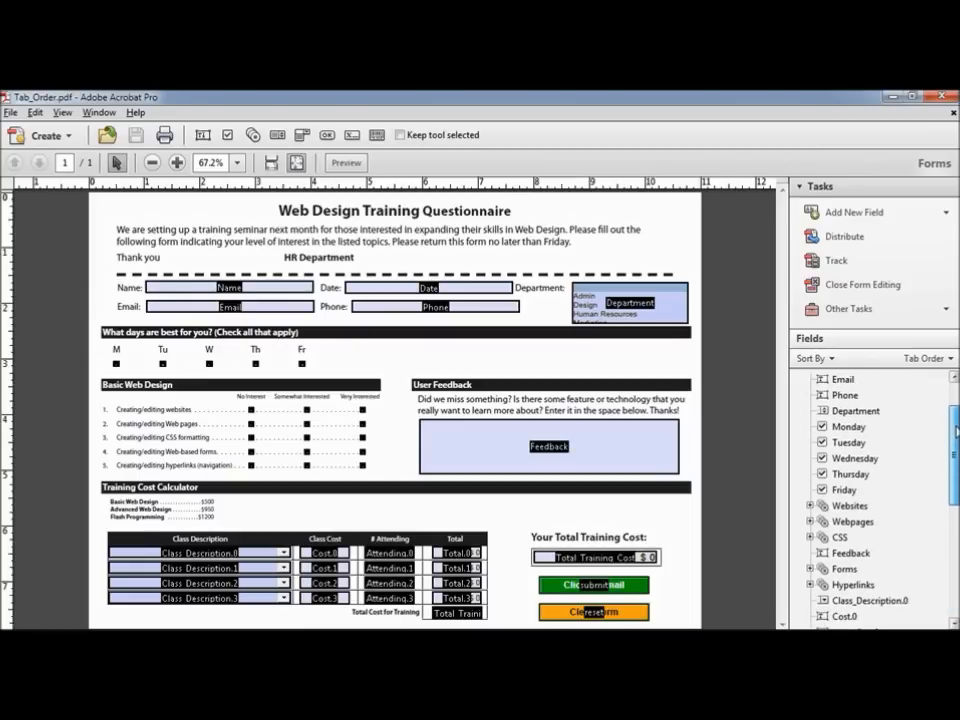
{"action": "left_click", "coordinate": [822, 553]}
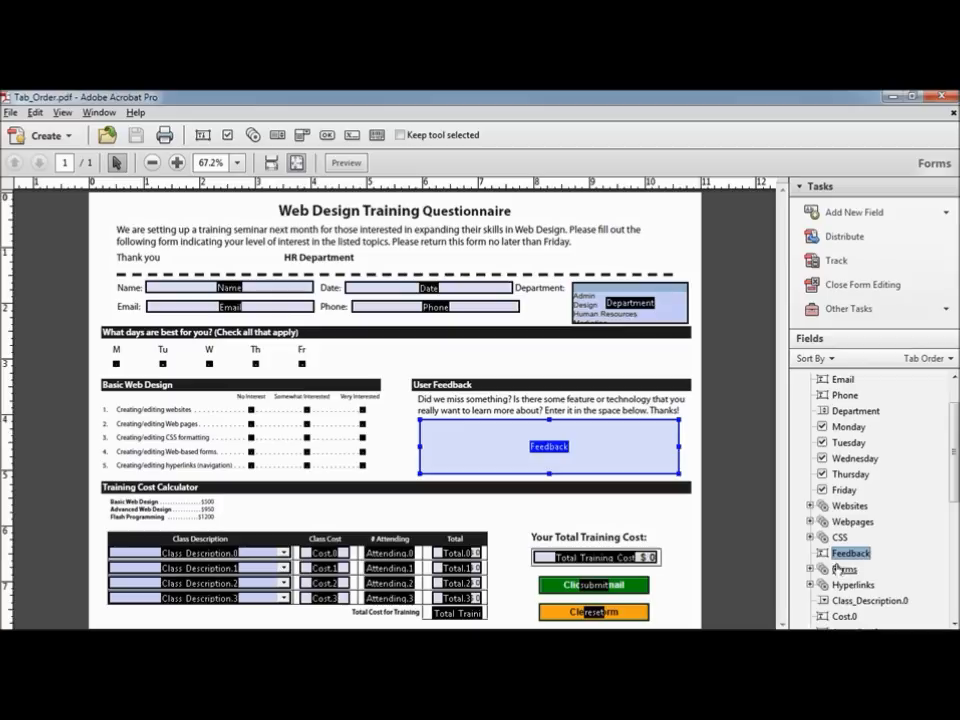
{"action": "left_click_drag", "start_coordinate": [821, 554], "coordinate": [821, 588]}
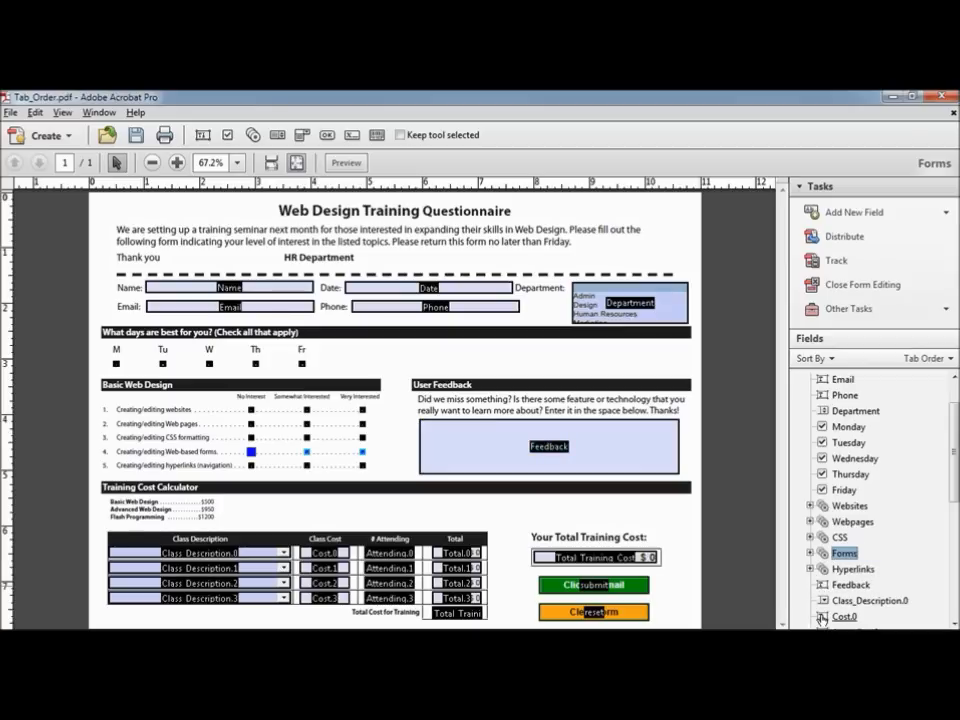
{"action": "scroll", "coordinate": [955, 510], "scroll_direction": "down", "scroll_amount": 3}
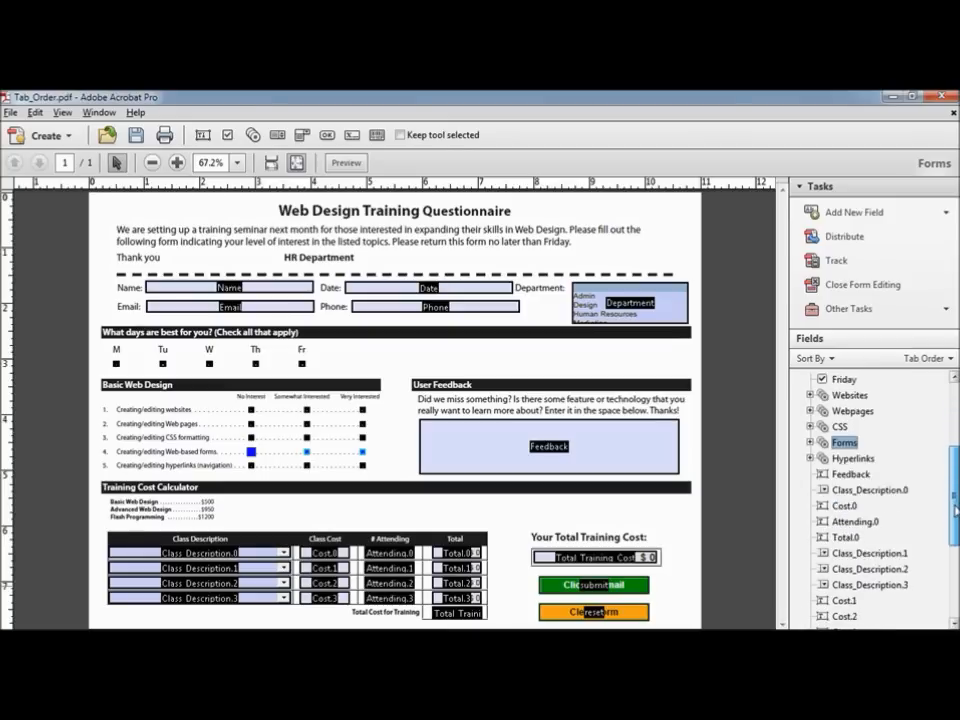
{"action": "scroll", "coordinate": [955, 510], "scroll_direction": "down", "scroll_amount": 1}
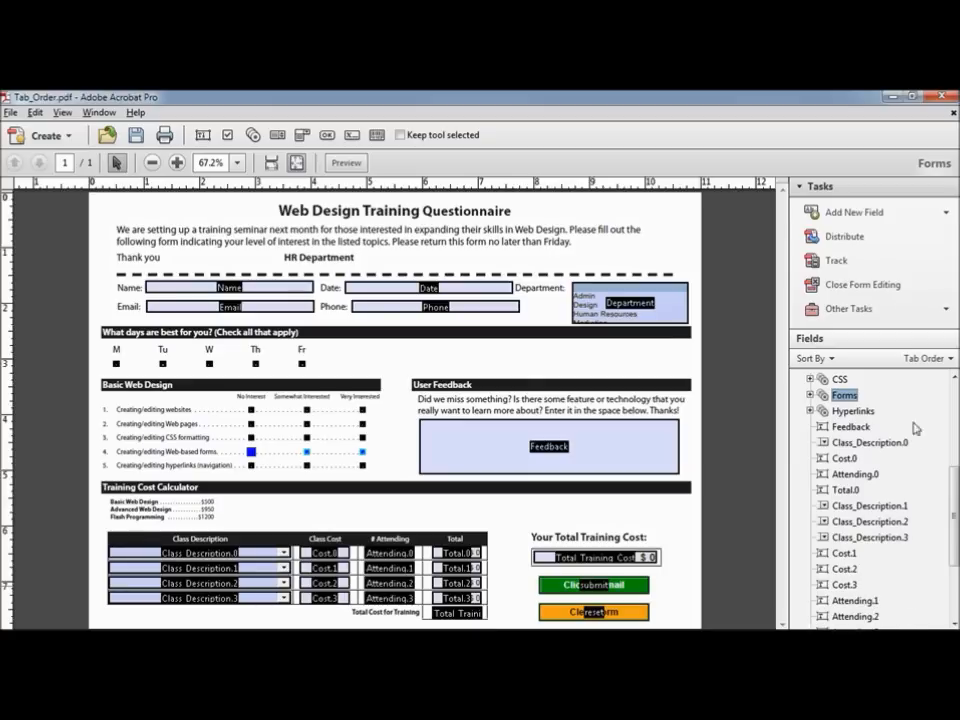
Step: Order the form's tabs by row, then move Feedback after Hyperlinks
{"action": "left_click", "coordinate": [946, 362]}
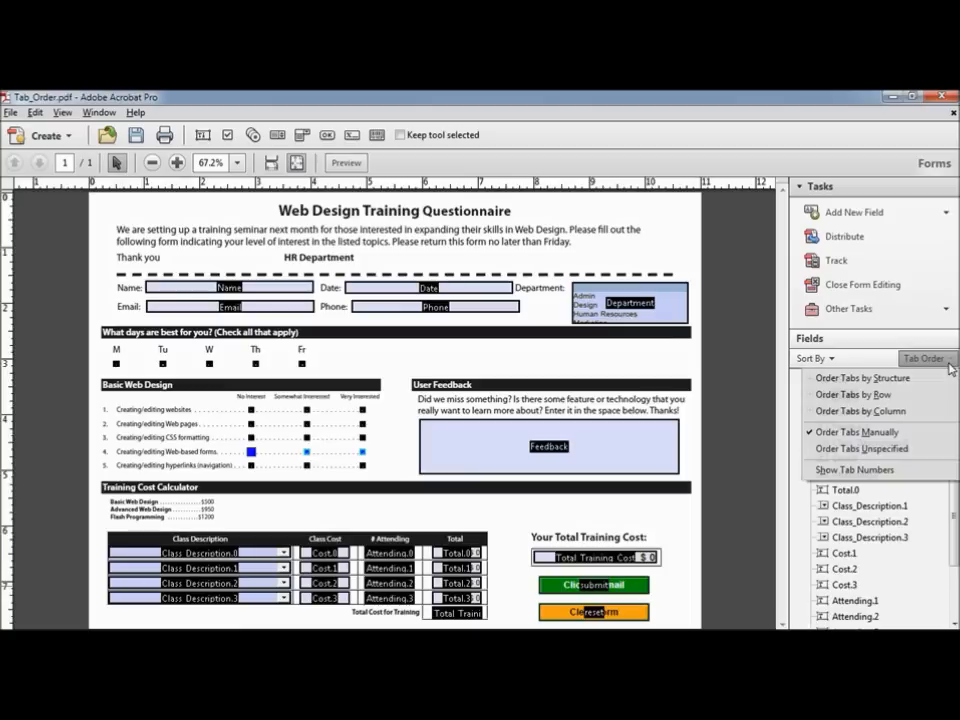
{"action": "left_click", "coordinate": [884, 396]}
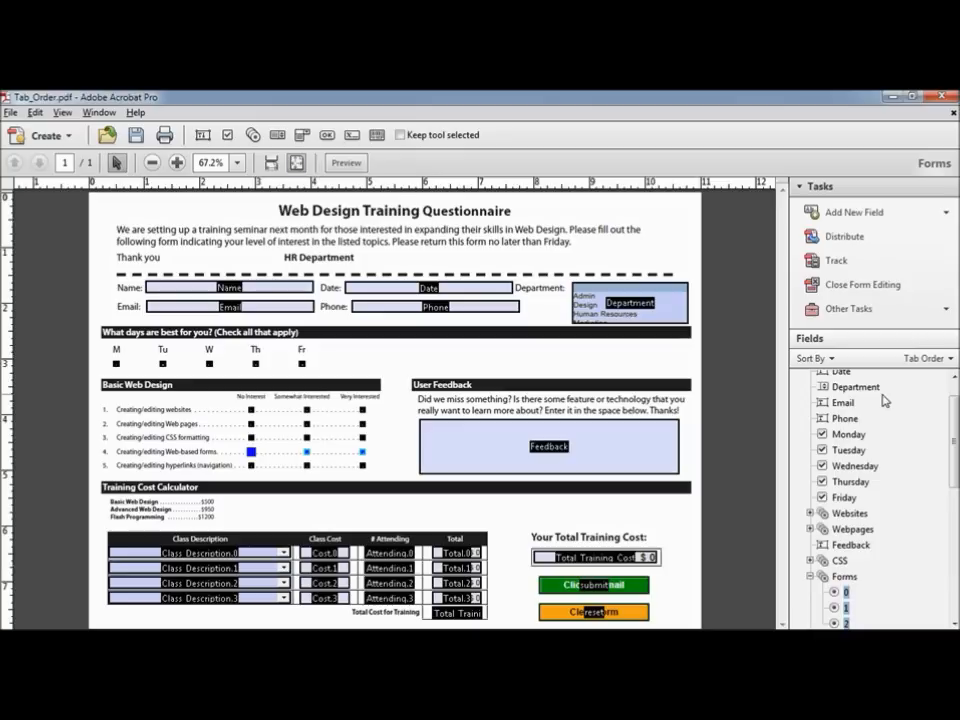
{"action": "left_click_drag", "start_coordinate": [955, 420], "coordinate": [955, 556]}
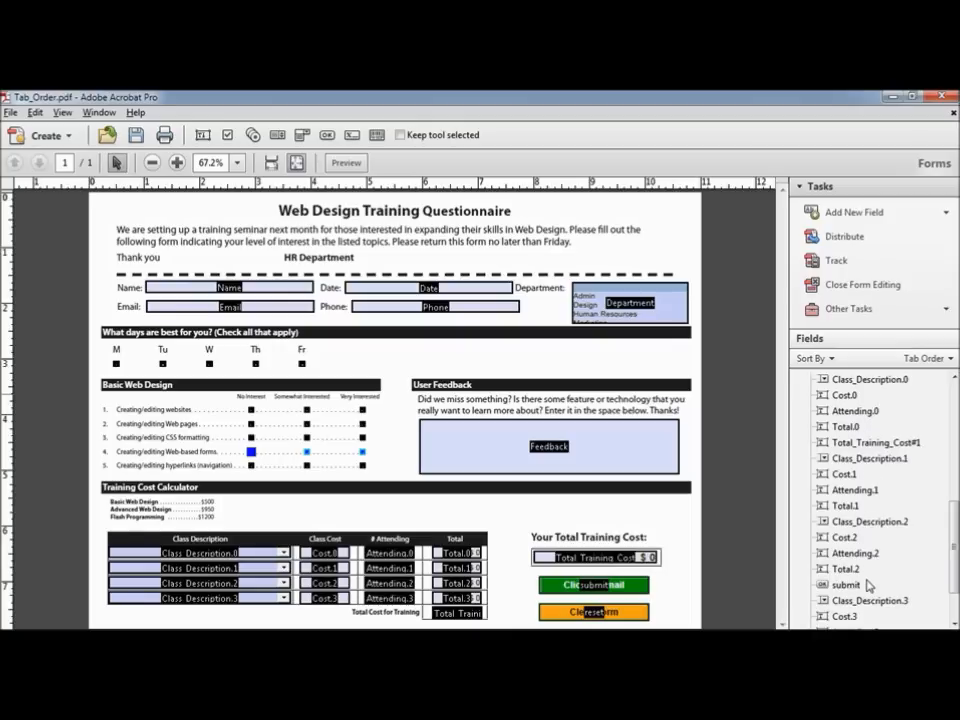
{"action": "left_click_drag", "start_coordinate": [955, 550], "coordinate": [953, 477]}
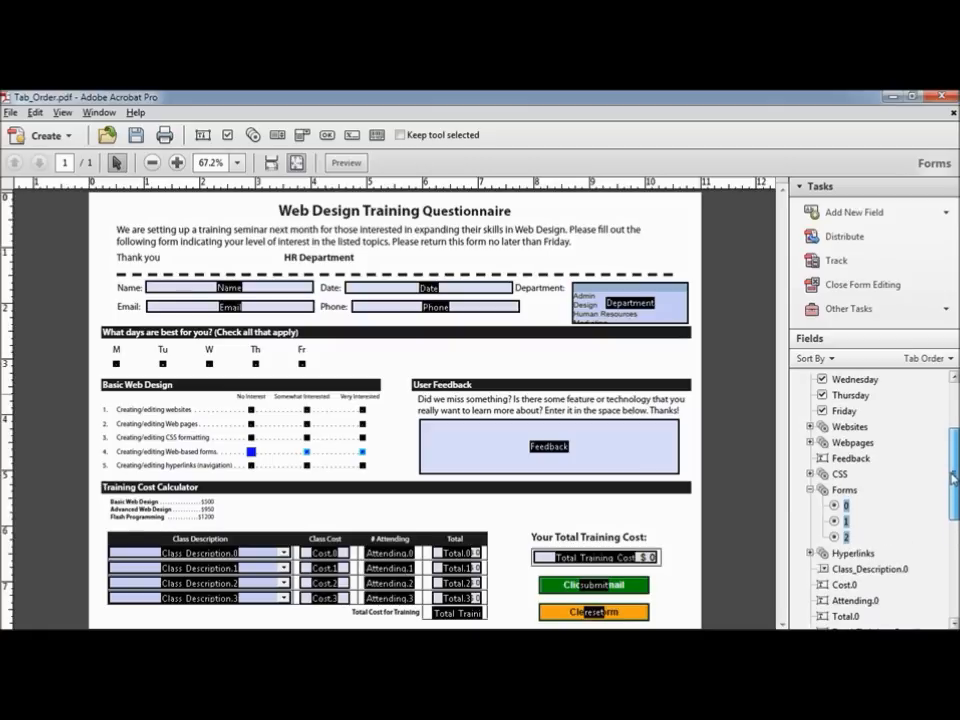
{"action": "left_click", "coordinate": [821, 459]}
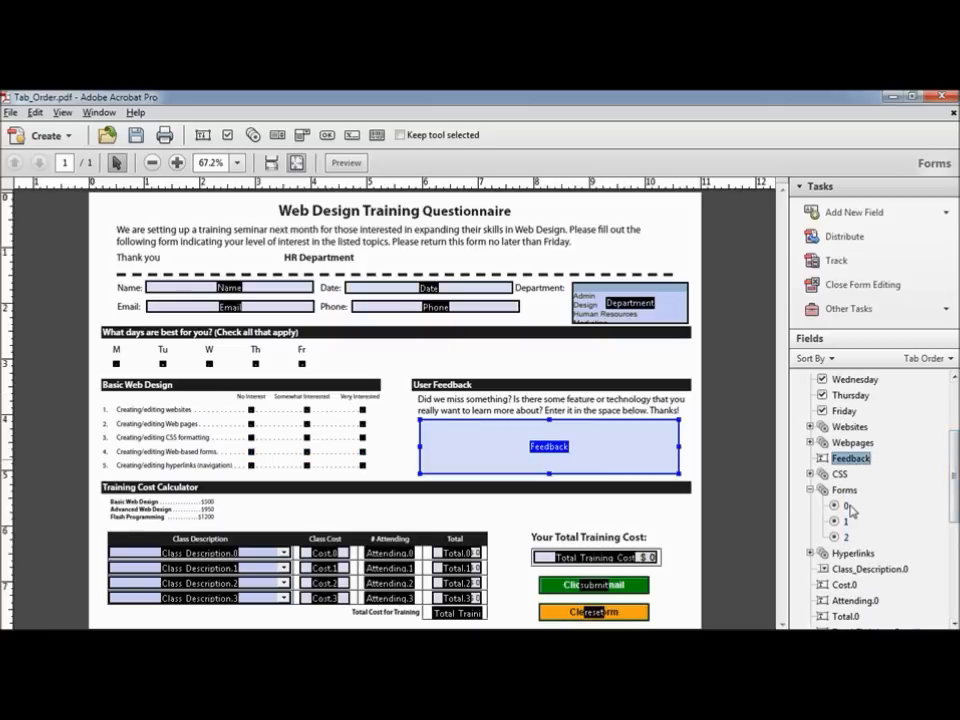
{"action": "left_click_drag", "start_coordinate": [826, 461], "coordinate": [823, 562]}
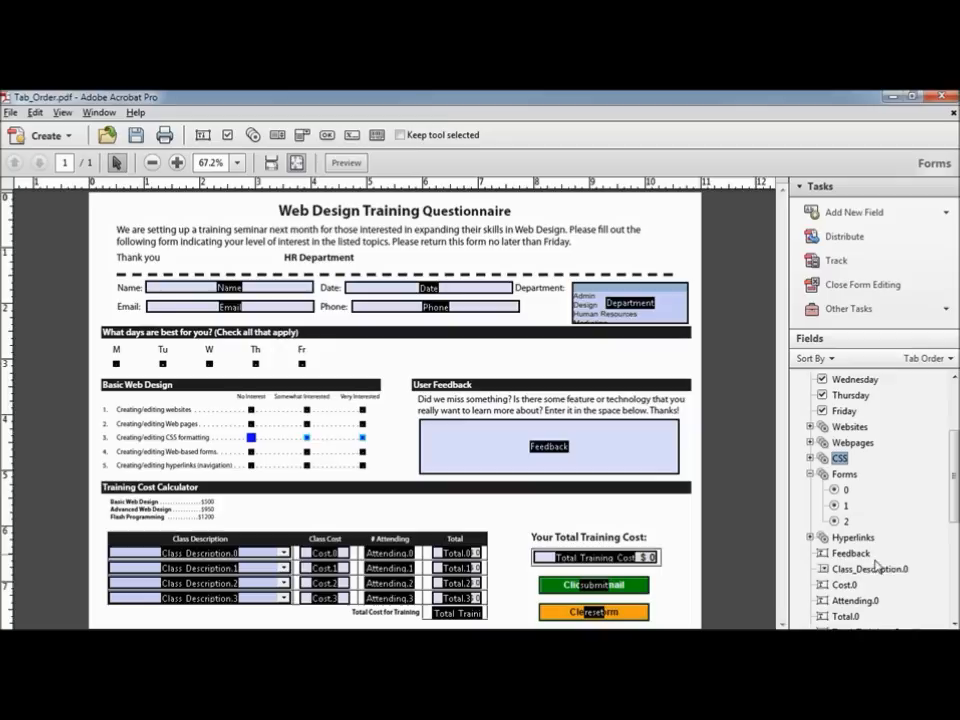
Step: Place Total_Training_Cost#0, Total_Training_Cost#1 and submit in order just before reset
{"action": "left_click_drag", "start_coordinate": [955, 480], "coordinate": [955, 558]}
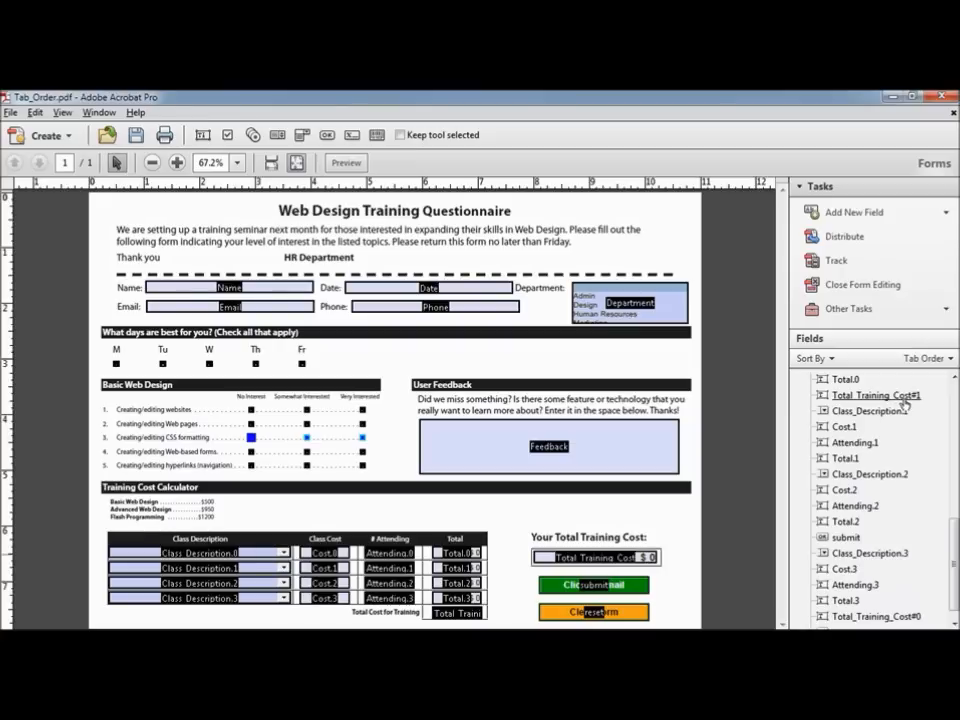
{"action": "left_click_drag", "start_coordinate": [822, 397], "coordinate": [836, 610]}
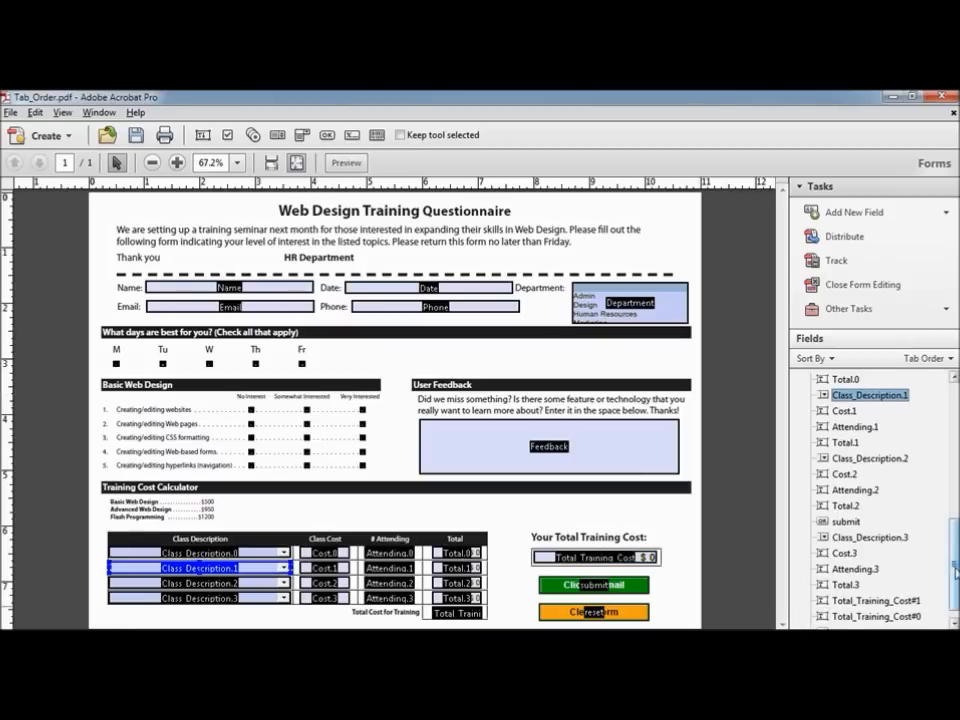
{"action": "scroll", "coordinate": [930, 615], "scroll_direction": "down", "scroll_amount": 1}
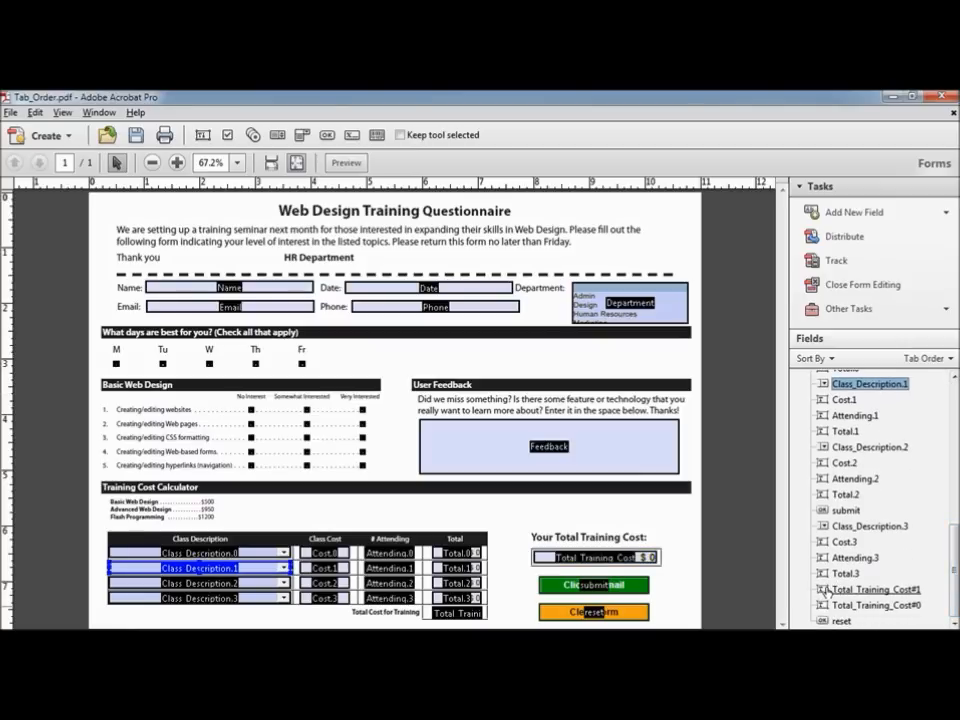
{"action": "left_click_drag", "start_coordinate": [824, 592], "coordinate": [825, 611]}
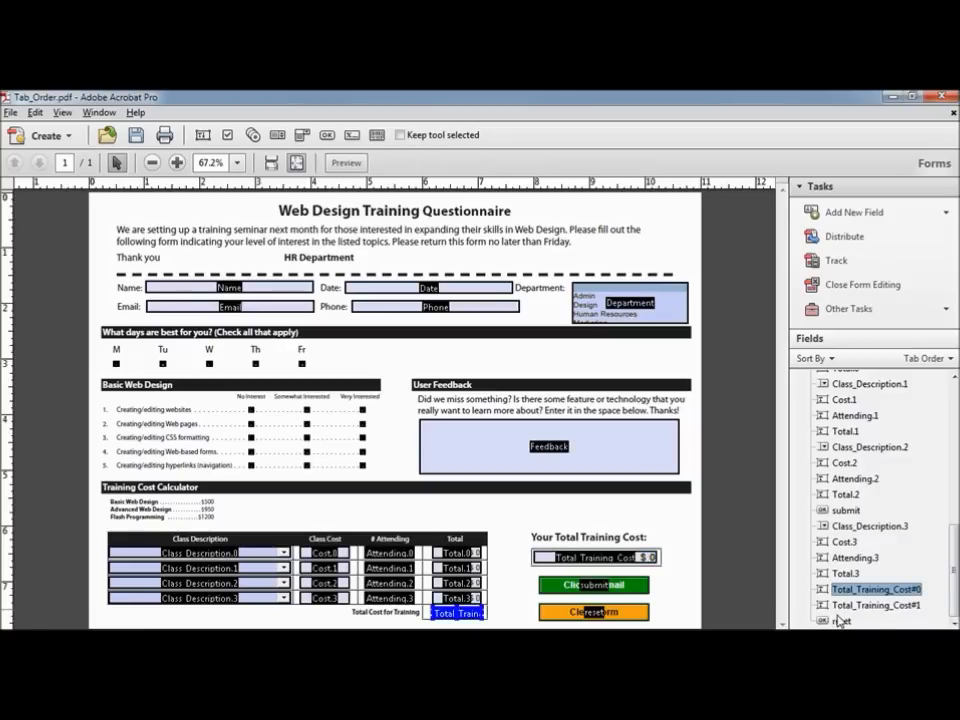
{"action": "left_click_drag", "start_coordinate": [820, 511], "coordinate": [820, 606]}
{"action": "left_click", "coordinate": [838, 509]}
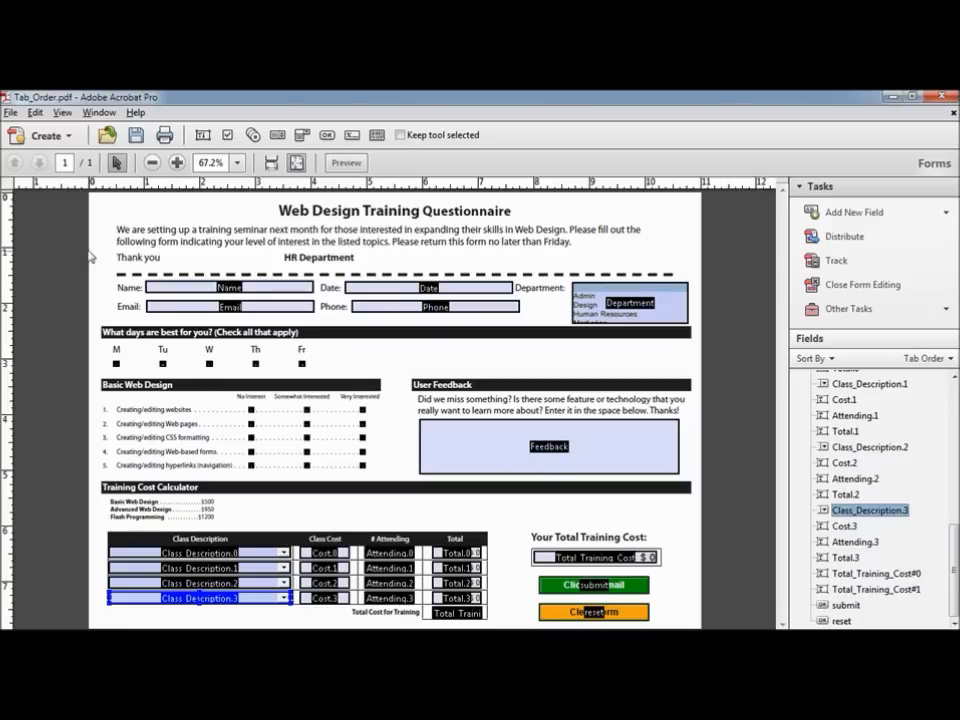
Step: Save a copy of the form as my_complete_form.pdf in the Chapter 06 folder
{"action": "left_click", "coordinate": [10, 113]}
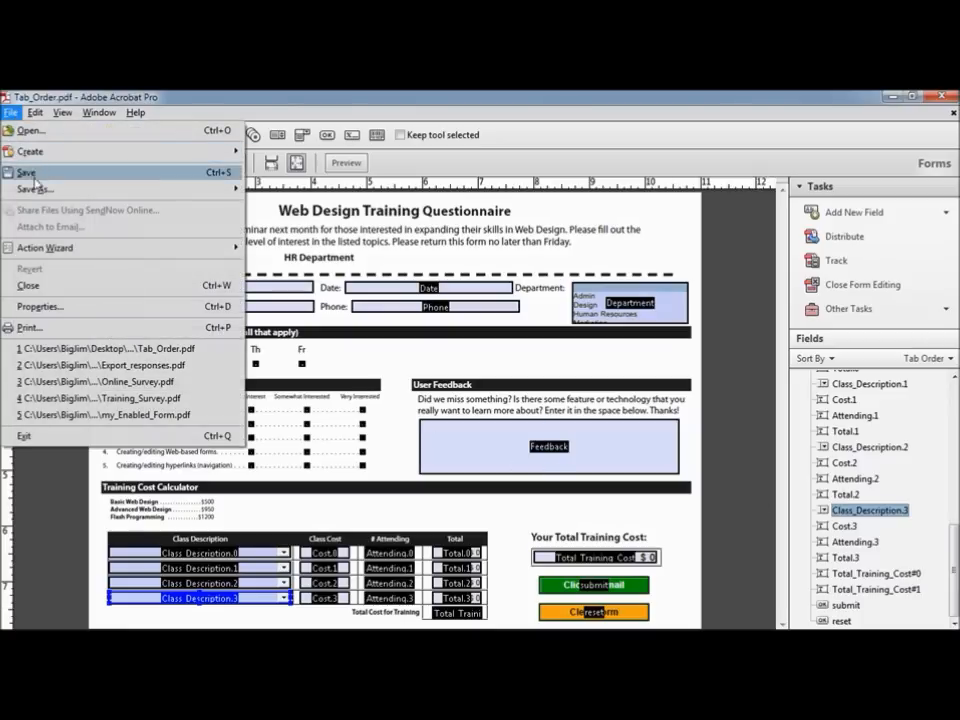
{"action": "mouse_move", "coordinate": [238, 190]}
{"action": "left_click", "coordinate": [268, 189]}
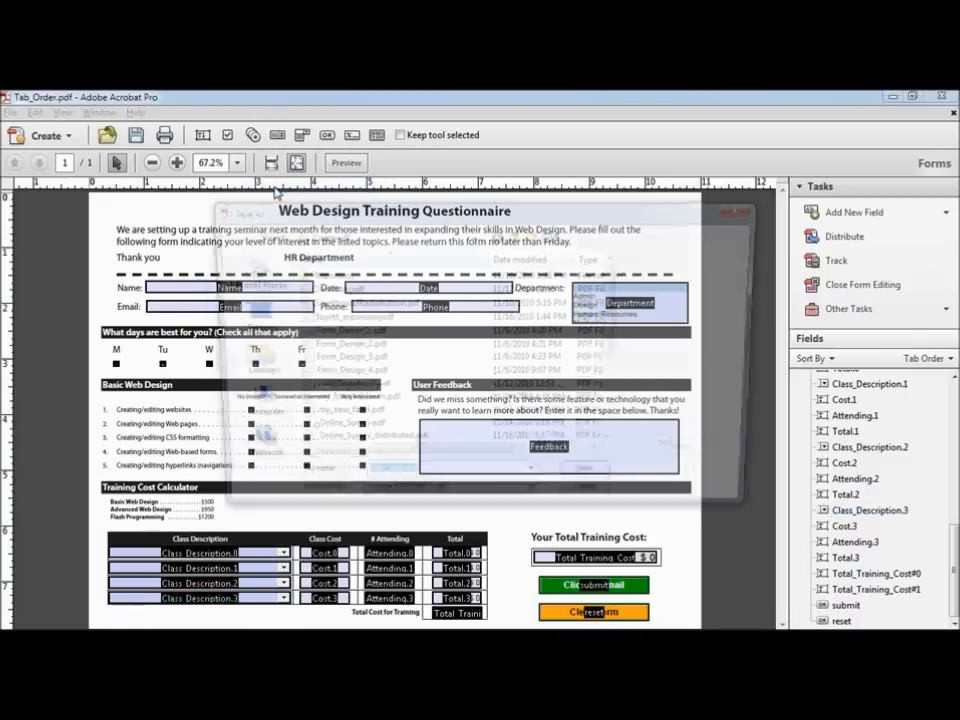
{"action": "type", "text": "my"}
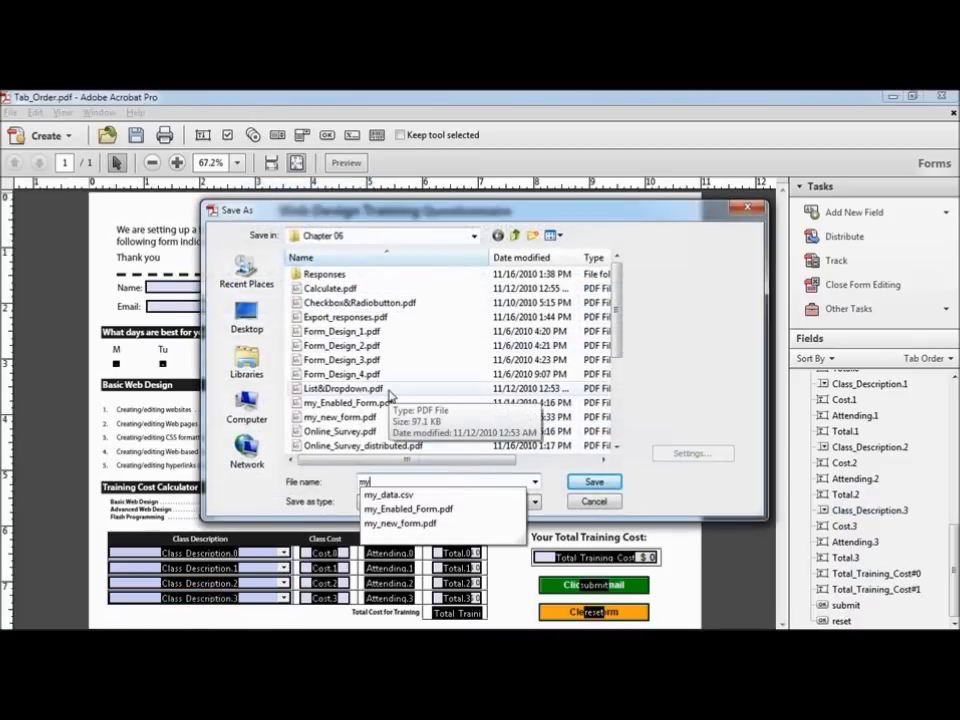
{"action": "type", "text": "_compl"}
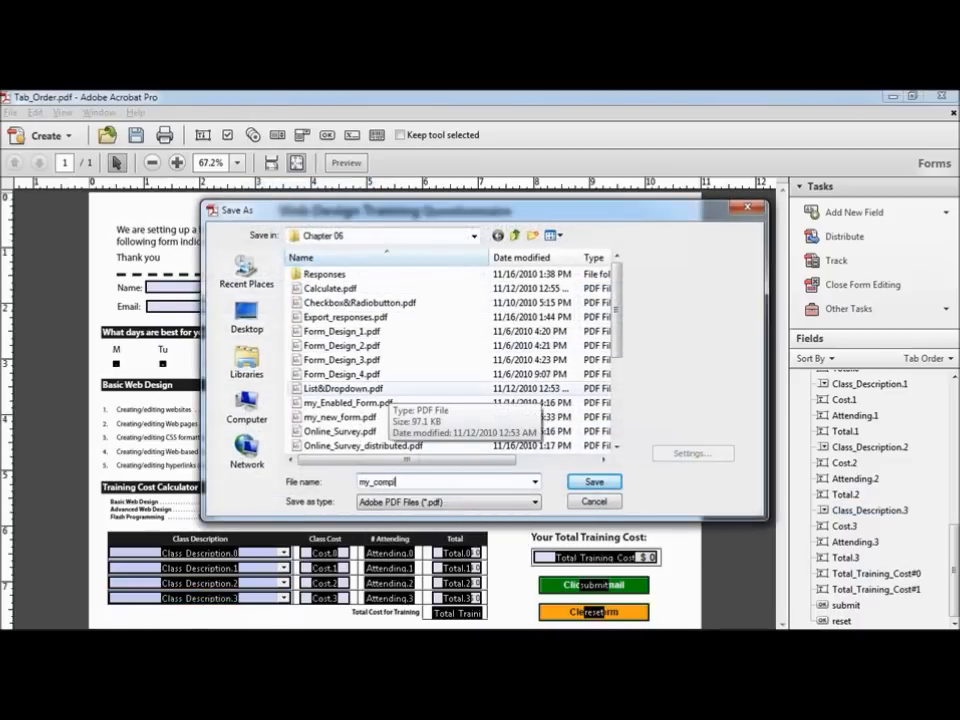
{"action": "type", "text": "ete_form"}
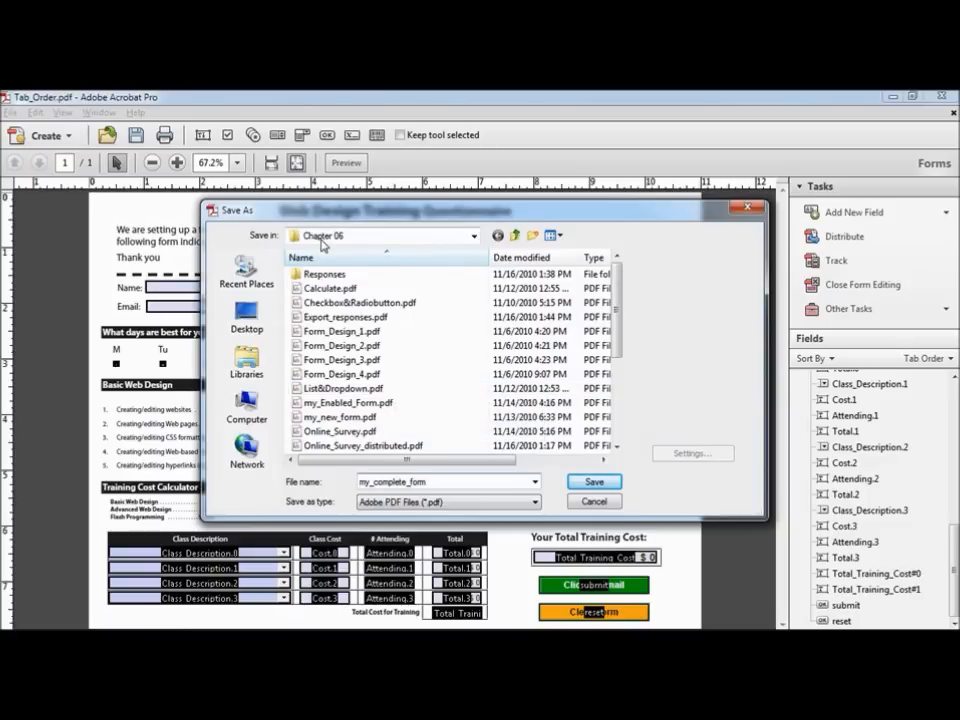
{"action": "left_click", "coordinate": [594, 482]}
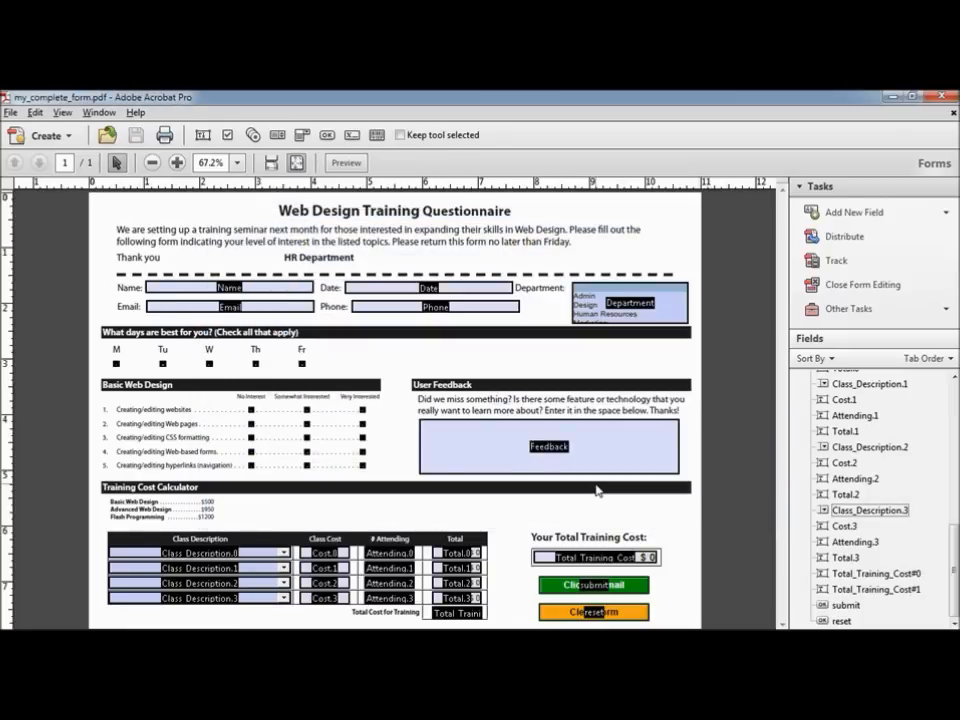